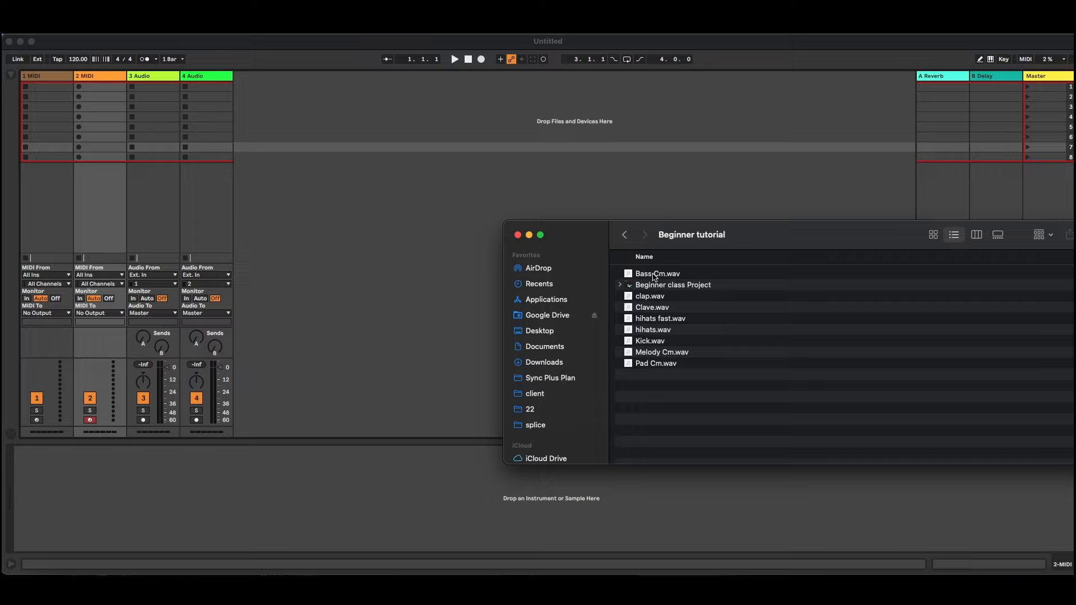
Step: Import the eight audio files Bass Cm, clap, Clave, hihats fast, hihats, Kick, Melody Cm and Pad Cm onto track 4 as clips
left_click(654, 276)
left_click(648, 298, "super")
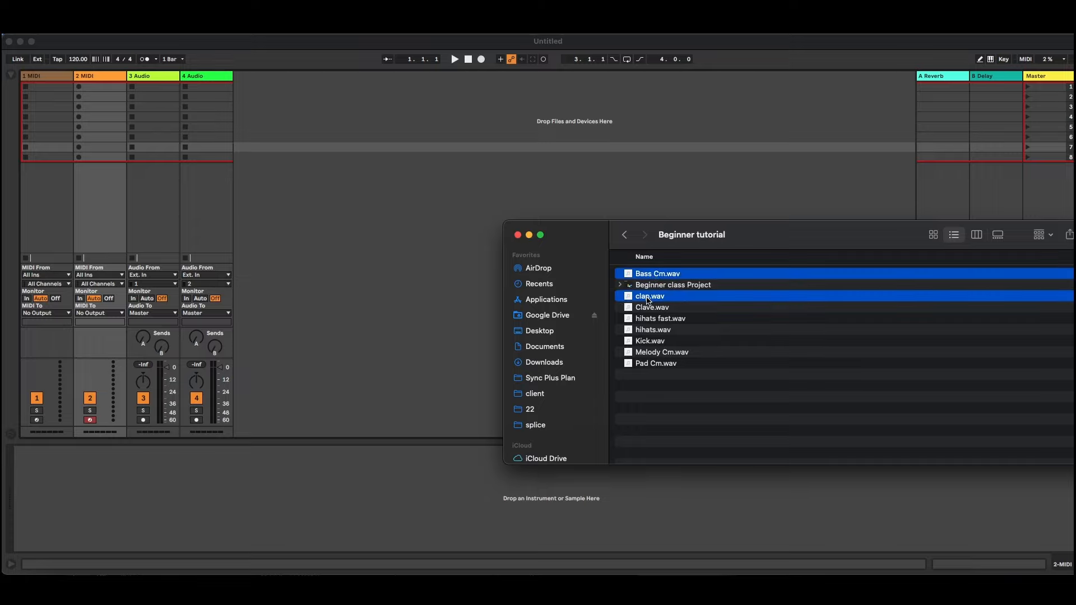
left_click(647, 308, "super")
left_click(645, 319, "super")
left_click(645, 332, "super")
left_click(644, 343, "super")
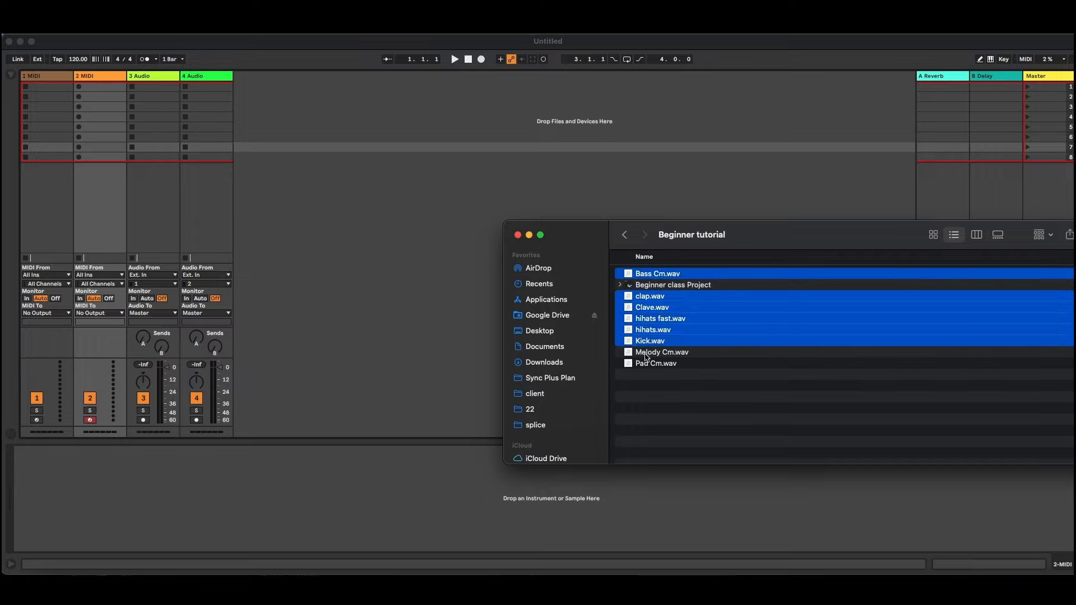
left_click(645, 353, "super")
left_click(644, 364, "super")
left_click_drag(653, 275, 222, 117)
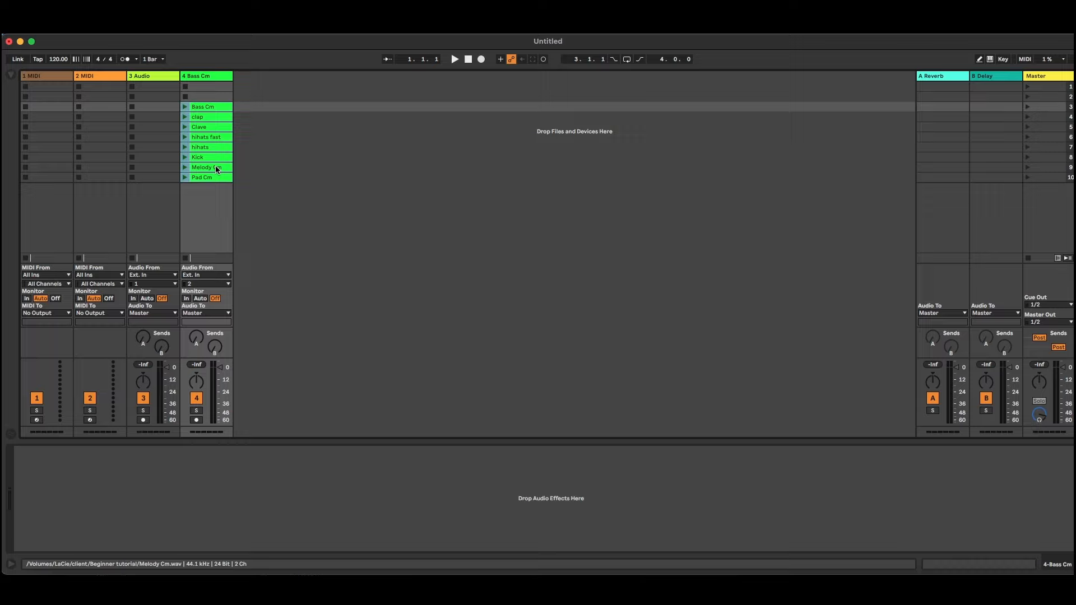
Step: Open the Bass Cm clip's waveform, play the clip as a loop, and stop it
left_click(217, 107)
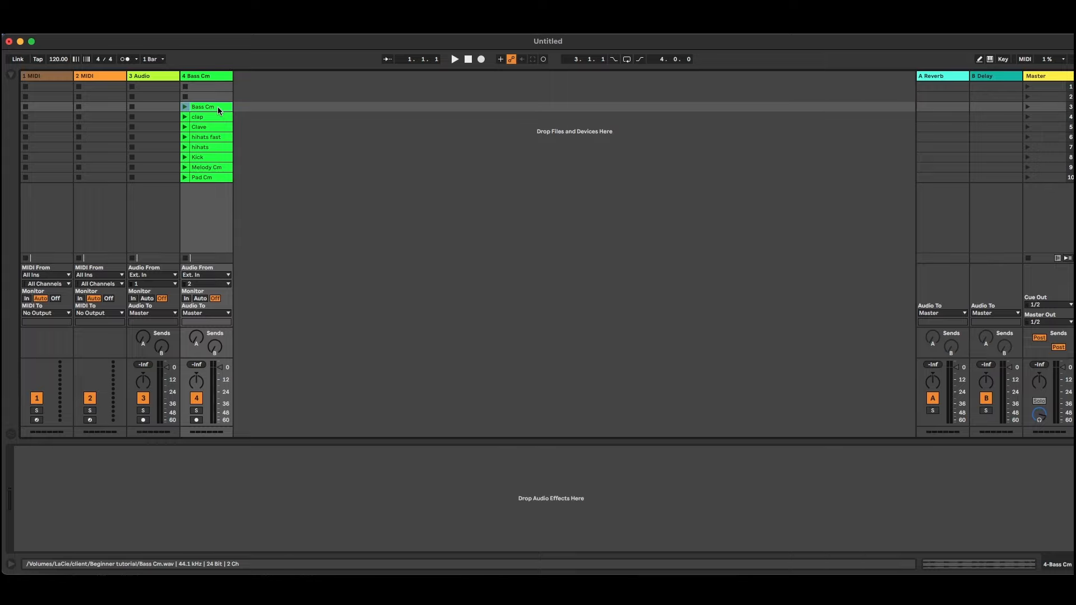
double_click(218, 106)
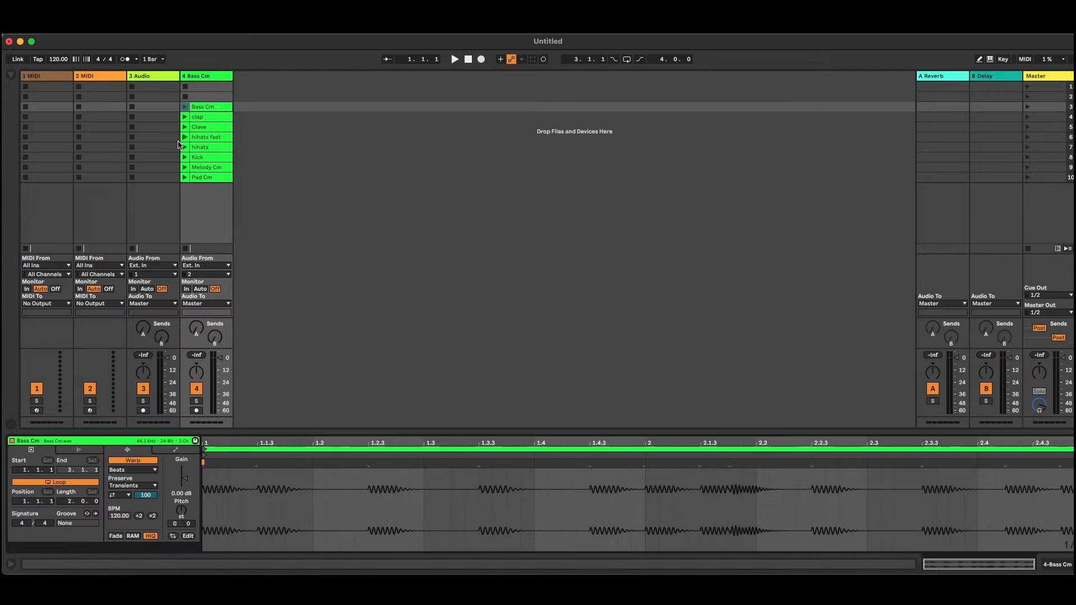
left_click(235, 492)
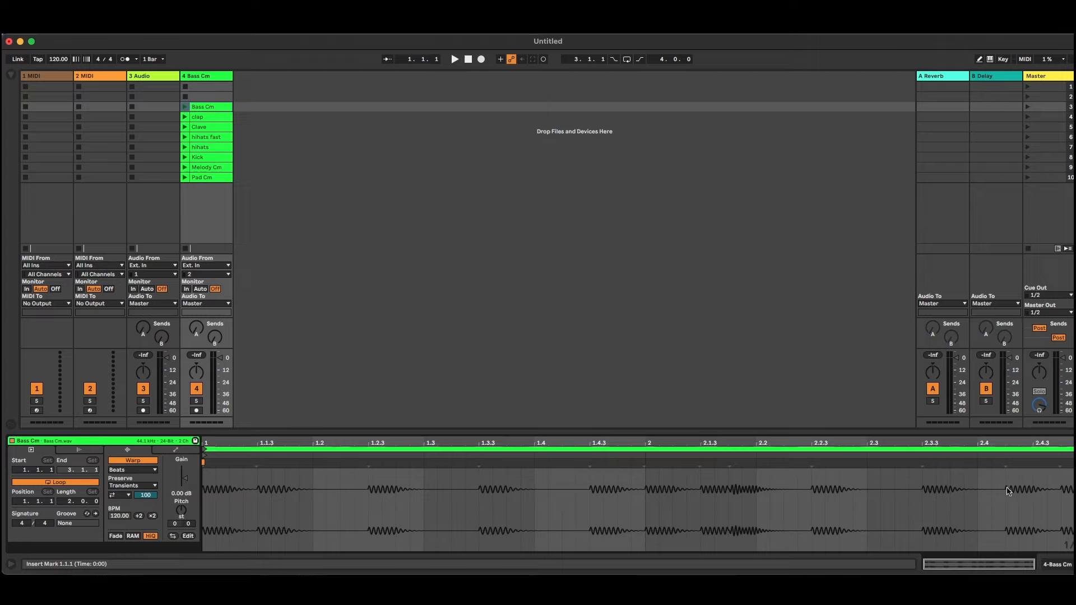
left_click(185, 106)
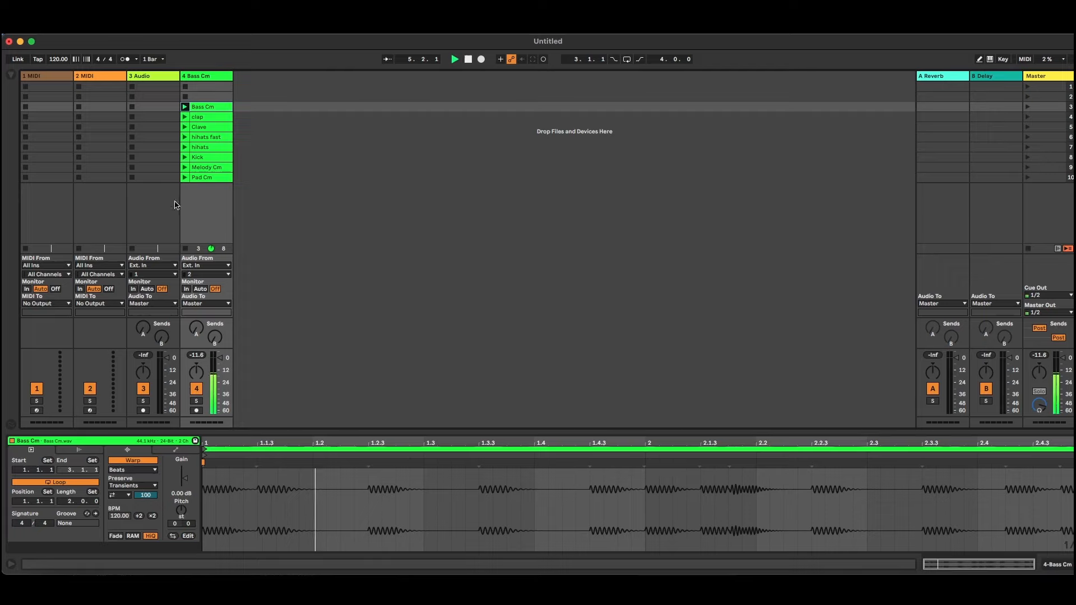
left_click(185, 249)
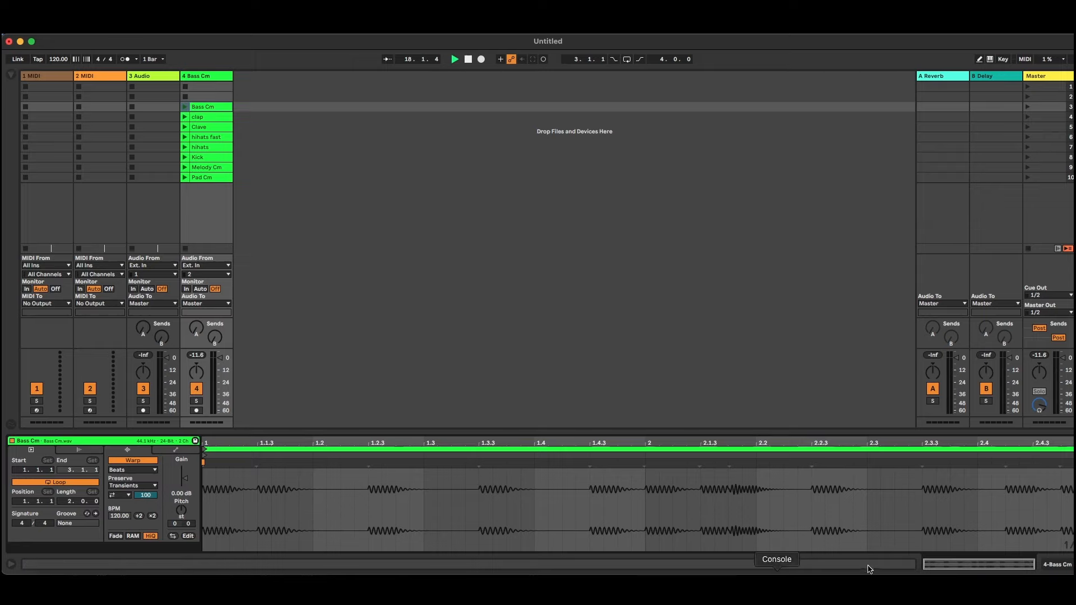
Step: Examine the waveforms of the clips from clap to Pad Cm on track 4, and play Kick and hihats in turn
left_click(209, 116)
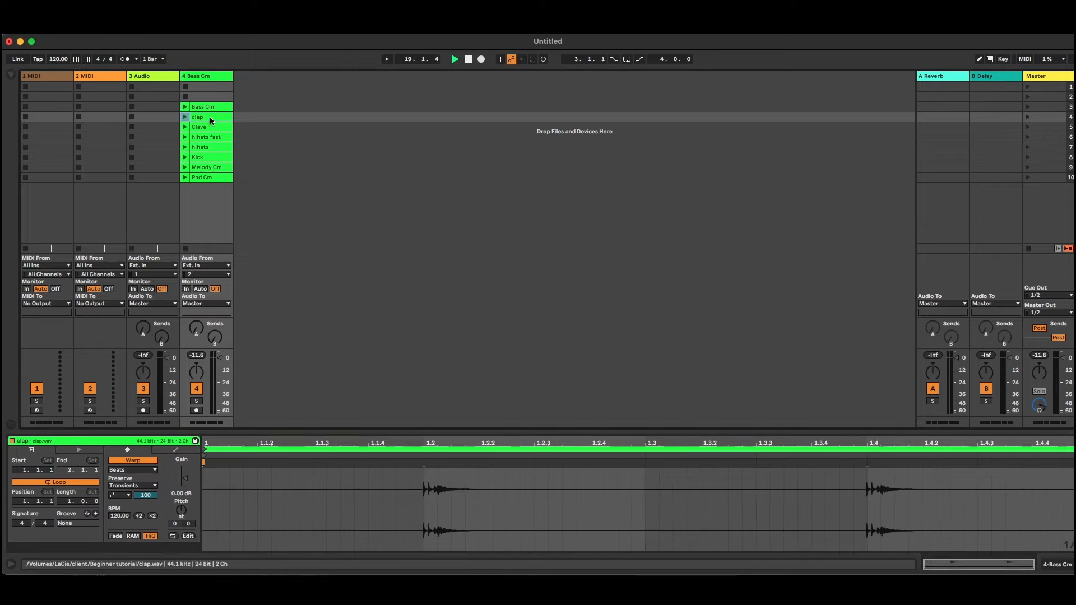
left_click(207, 129)
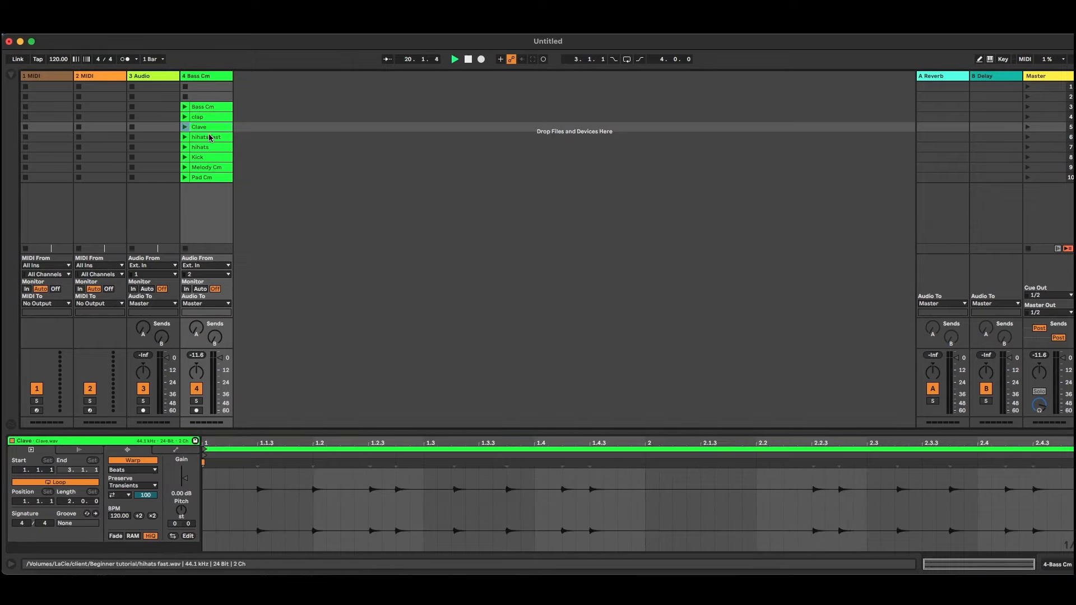
left_click(209, 138)
left_click(208, 147)
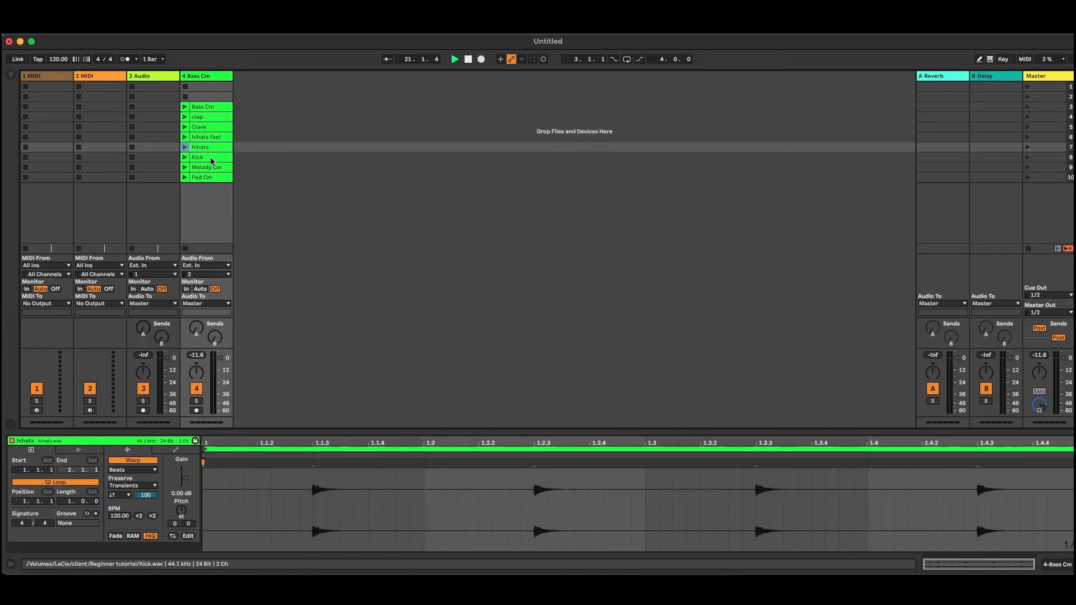
left_click(212, 159)
left_click(210, 167)
left_click(212, 187)
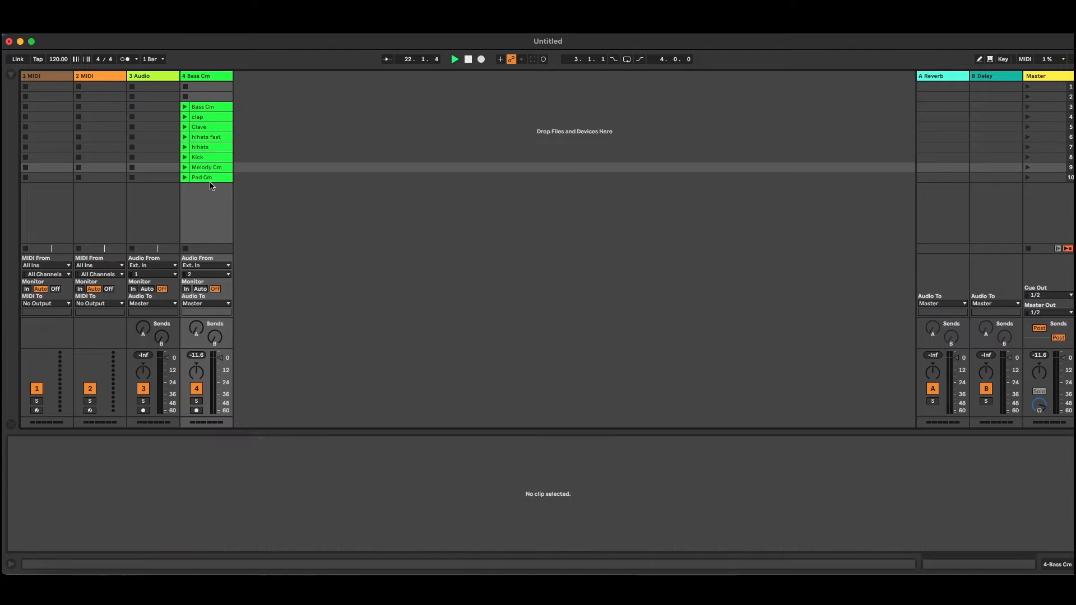
left_click(212, 178)
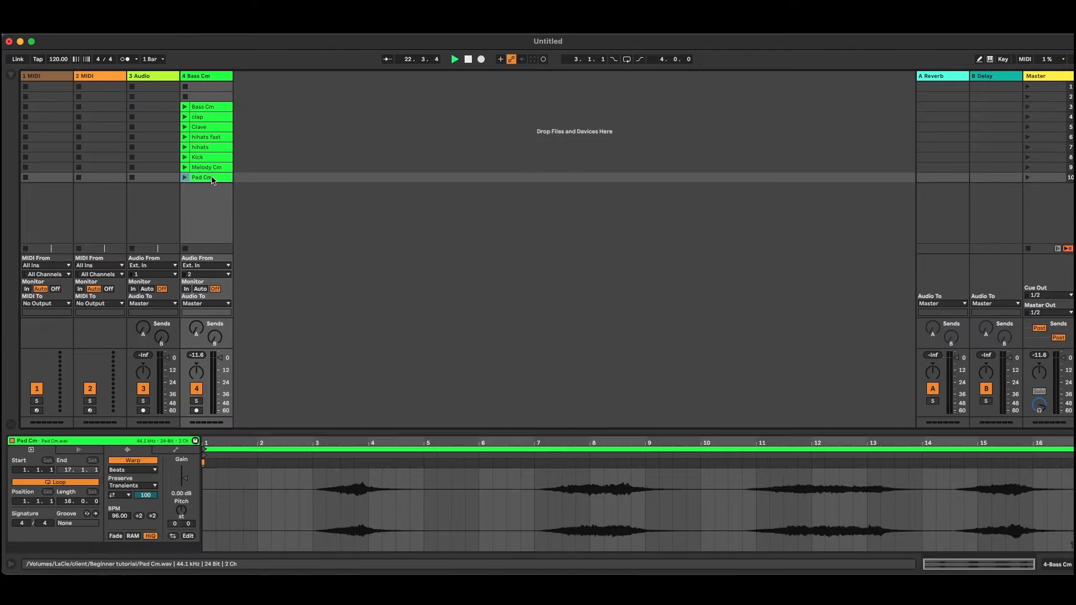
left_click(187, 159)
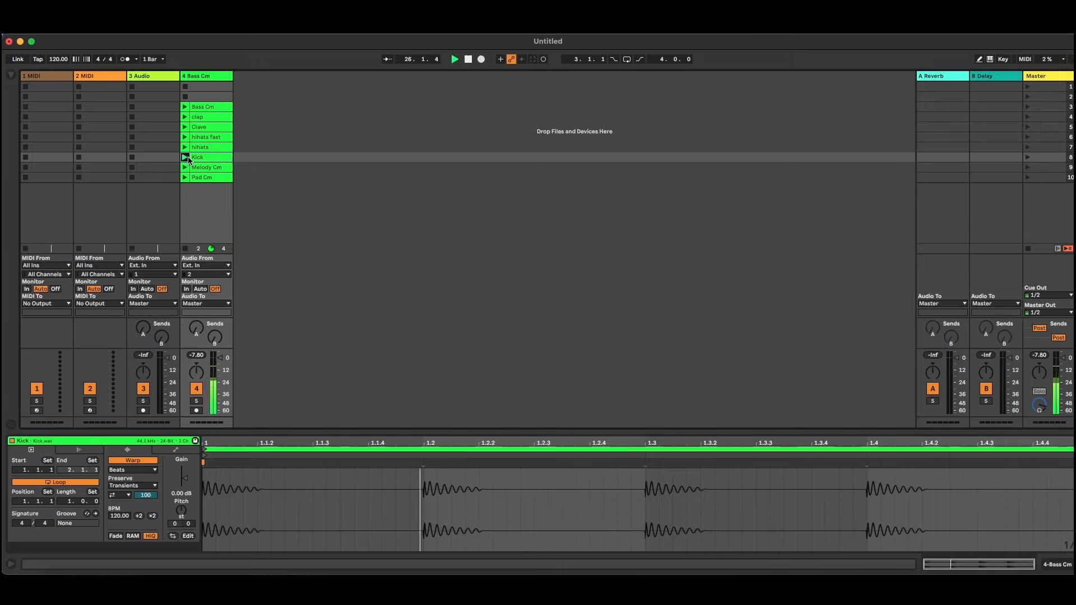
left_click(187, 149)
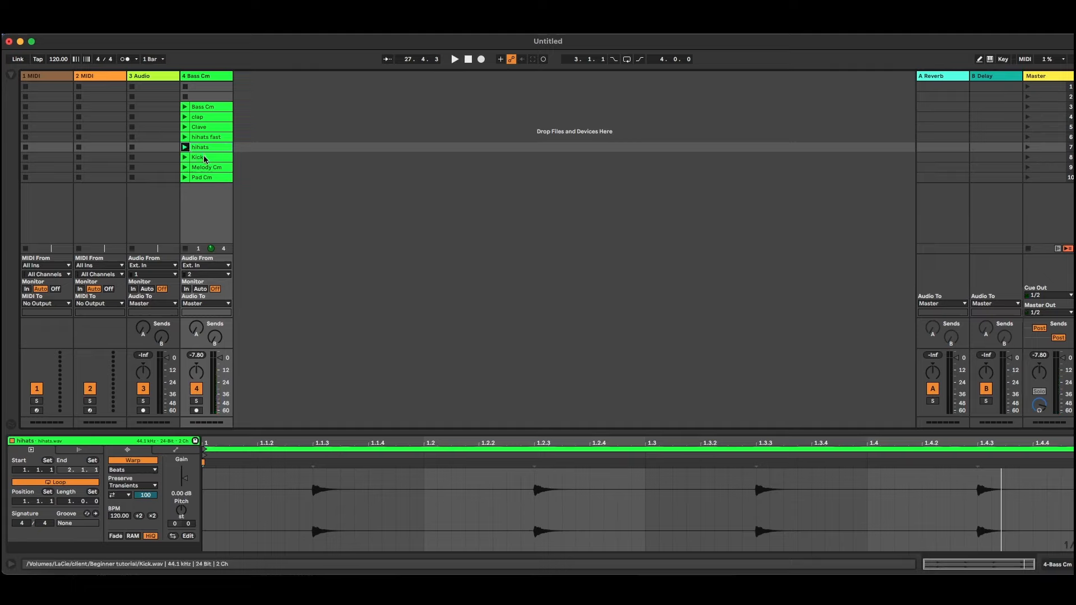
Step: Move the Kick clip to track 3 in the same scene as hihats and play both clips together
left_click(204, 158)
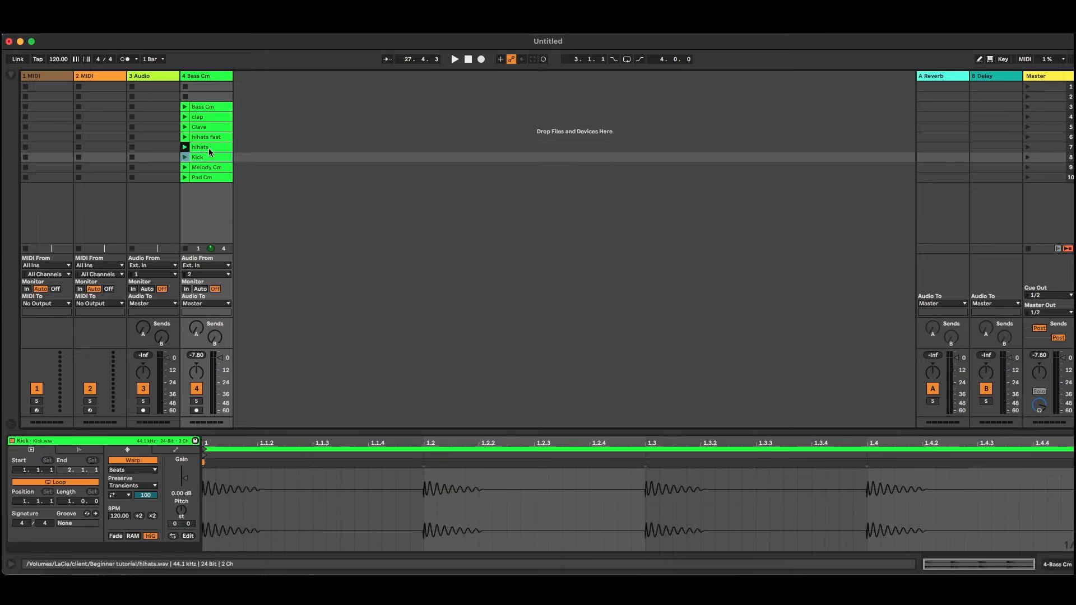
left_click_drag(212, 156, 158, 150)
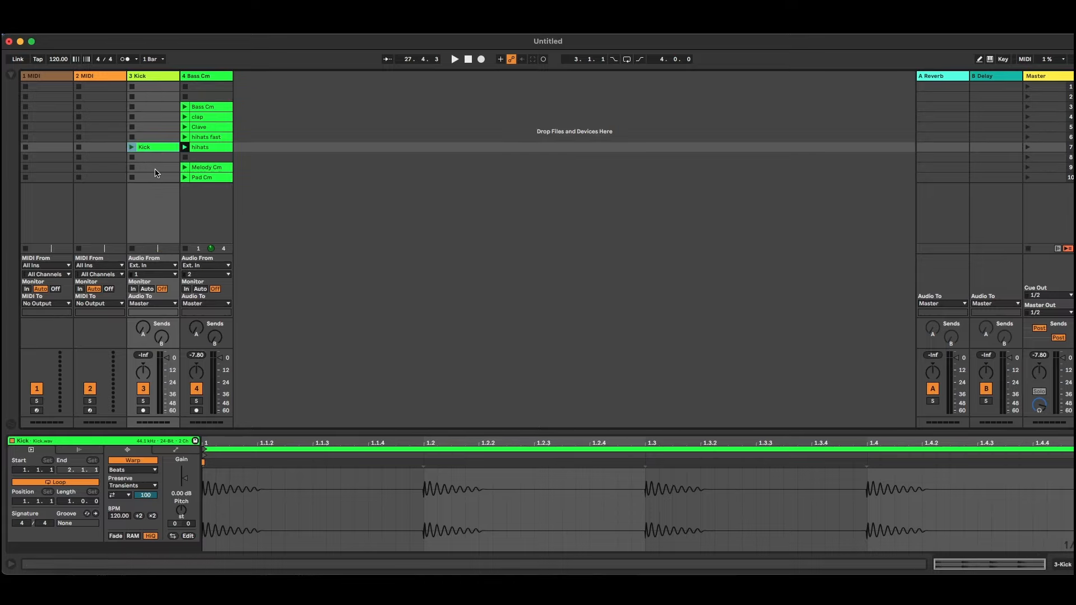
left_click(132, 148)
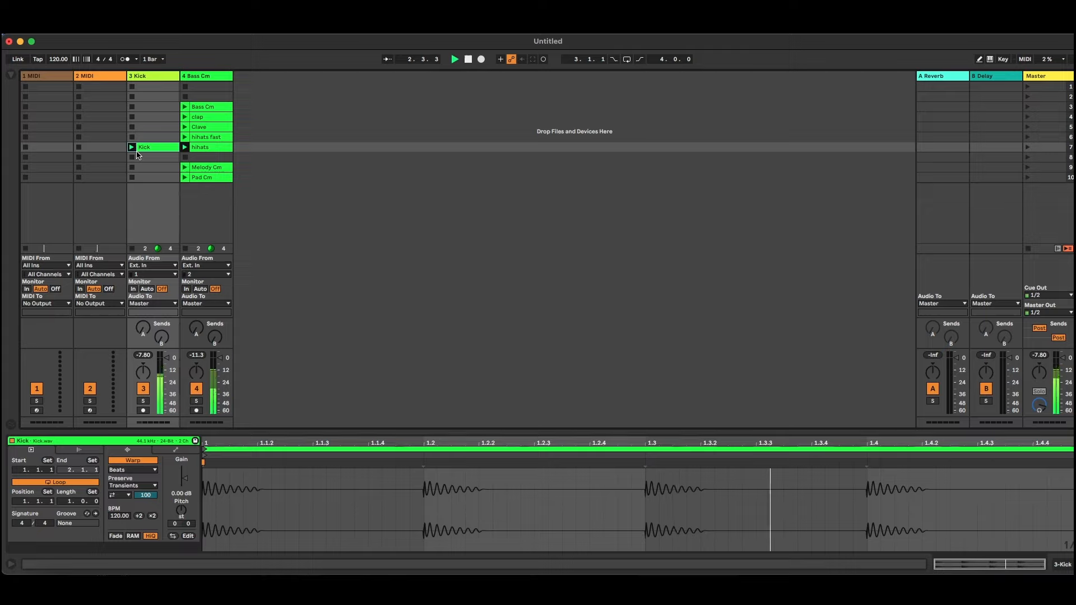
key("space")
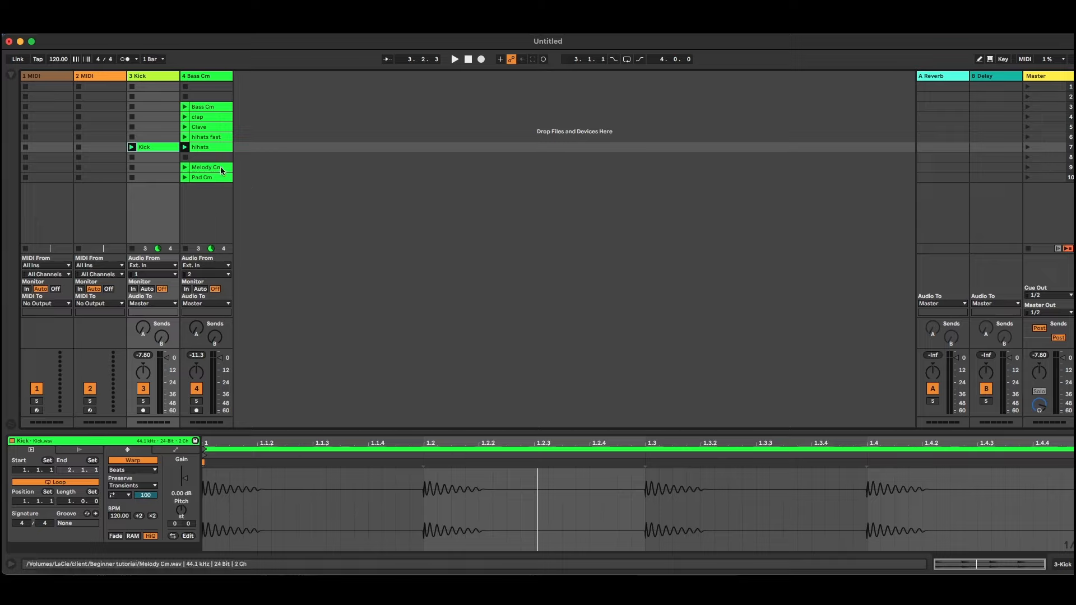
Step: Compare the waveforms of the hihats clip on track 4 and the Kick clip on track 3
left_click(204, 147)
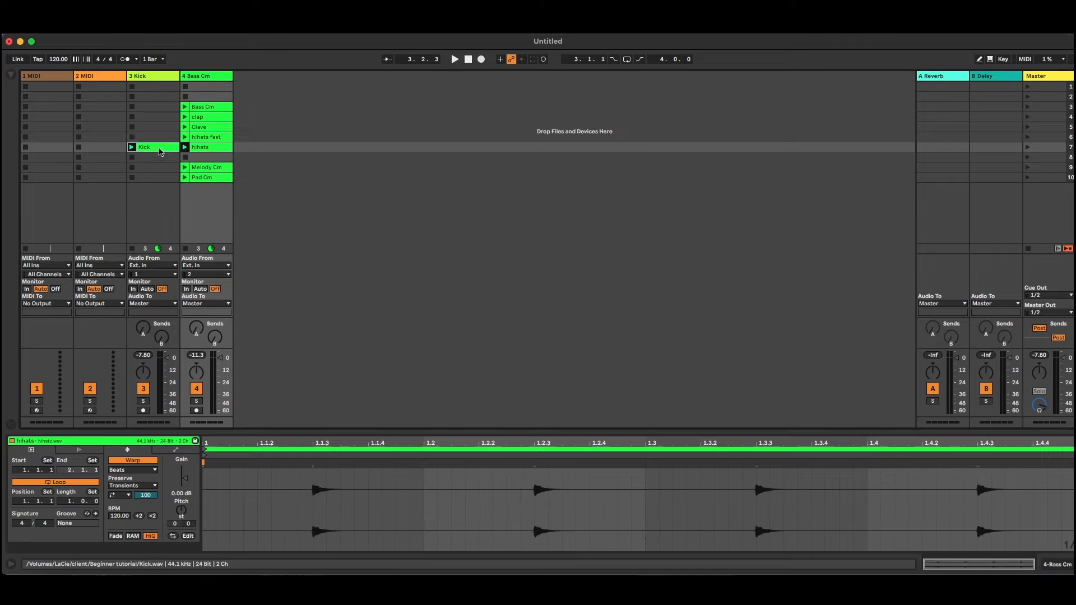
left_click(159, 148)
left_click(204, 147)
left_click(149, 150)
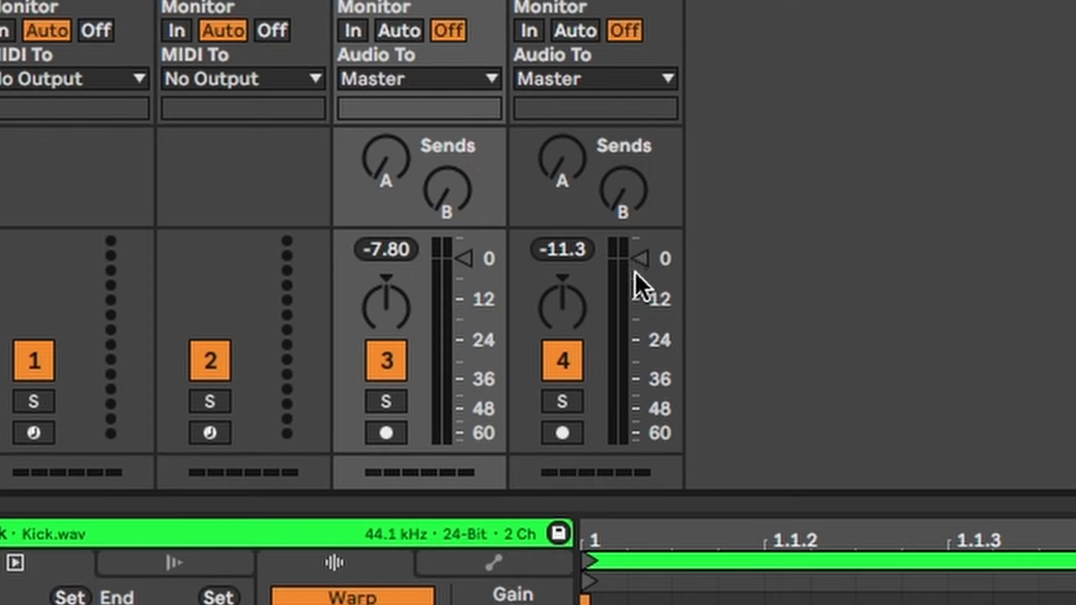
Step: Lower the Kick track's volume during playback to hear the difference, and bring it back up to 0 dB
key("space")
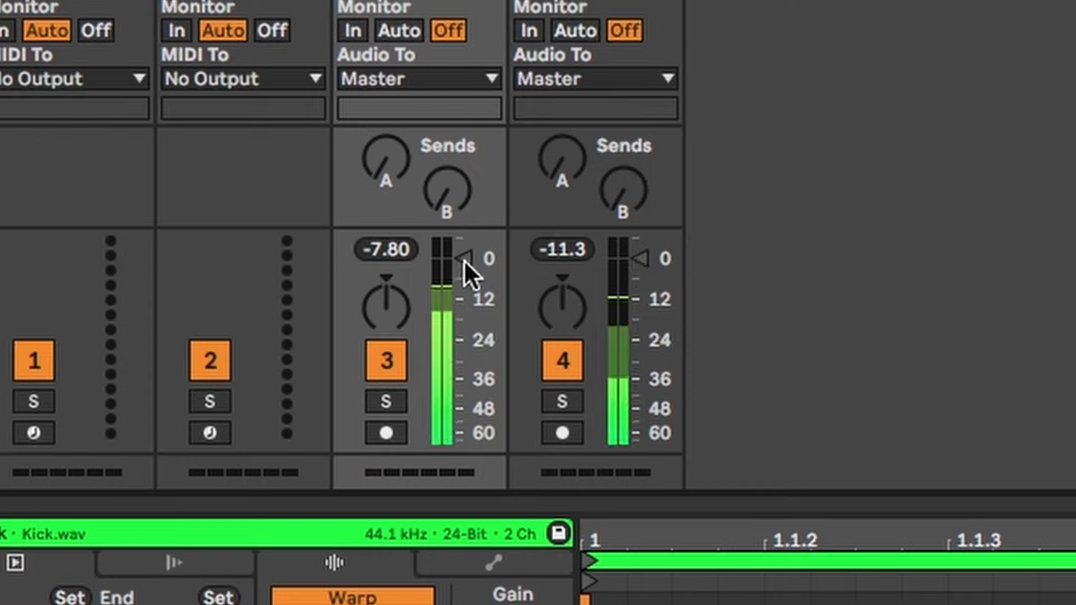
left_click_drag(463, 260, 463, 348)
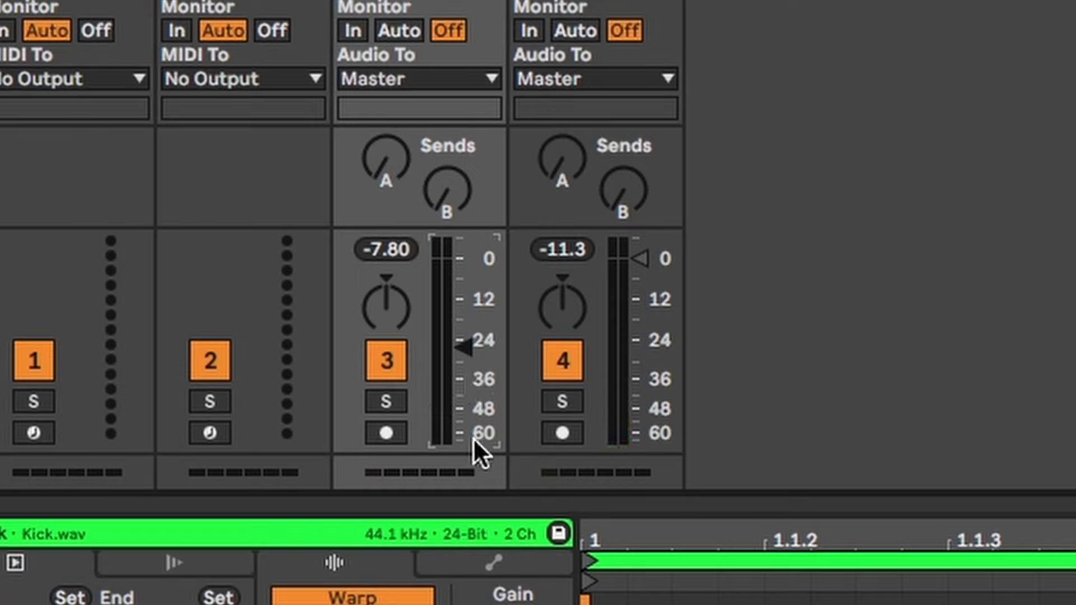
left_click_drag(468, 348, 464, 308)
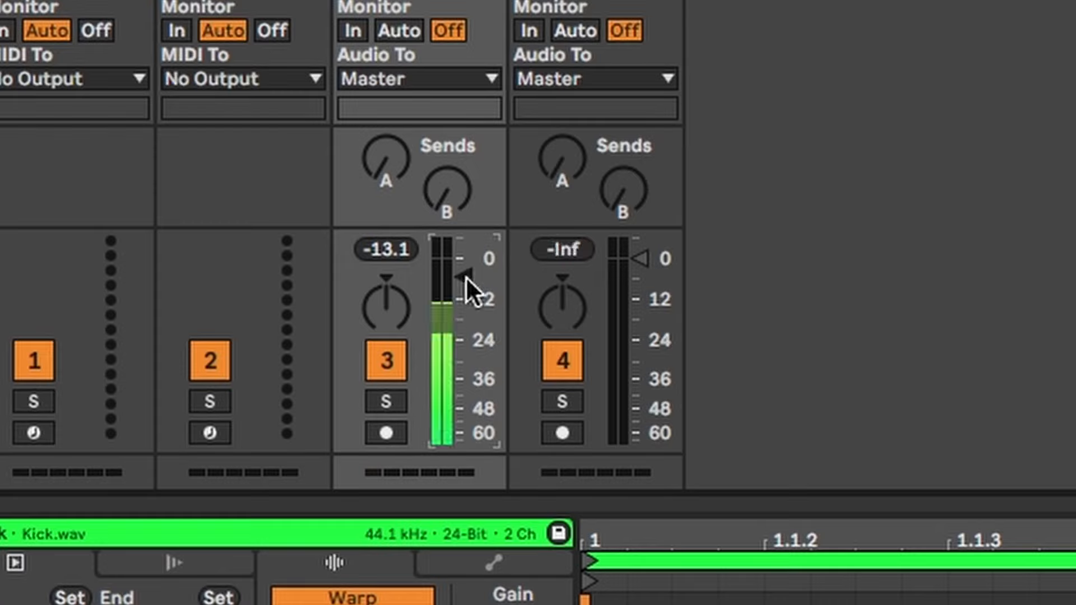
left_click_drag(466, 277, 465, 269)
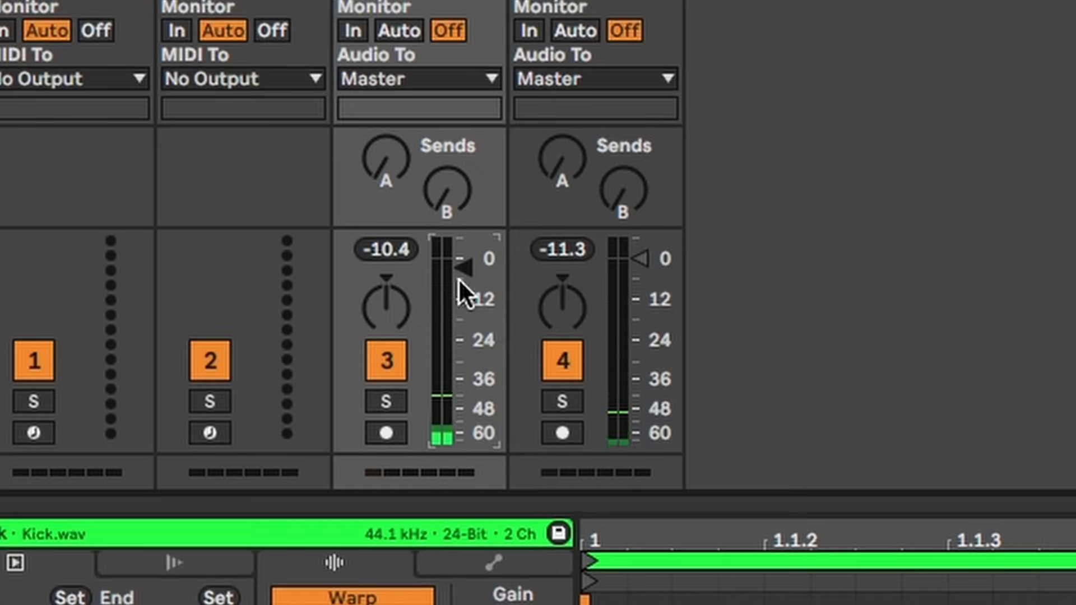
left_click_drag(463, 276, 463, 266)
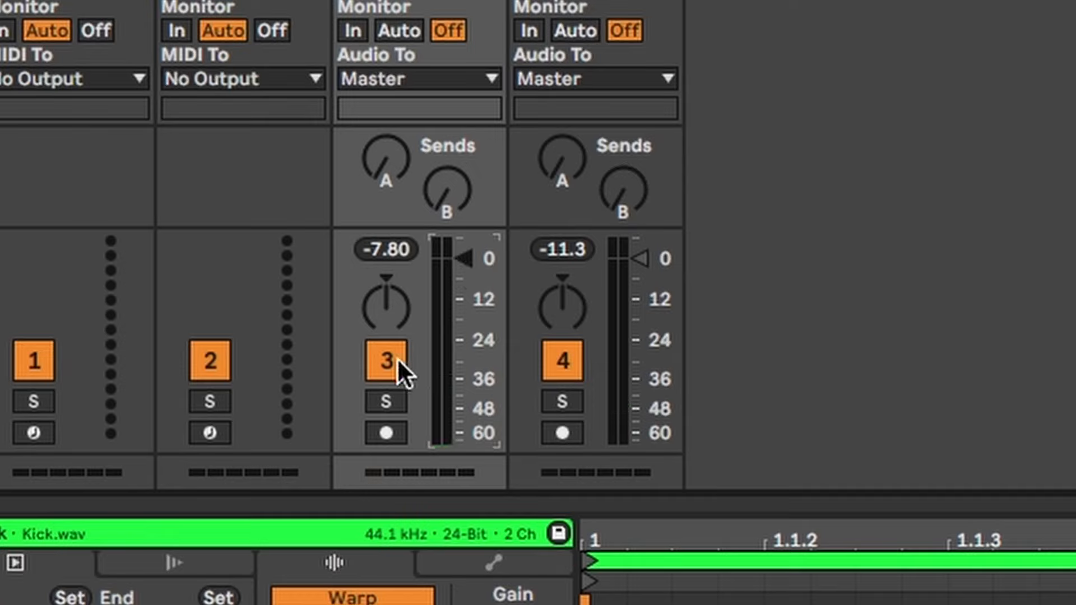
Step: Mute and unmute track 4 several times during playback, and solo and unsolo the Kick track
left_click(558, 358)
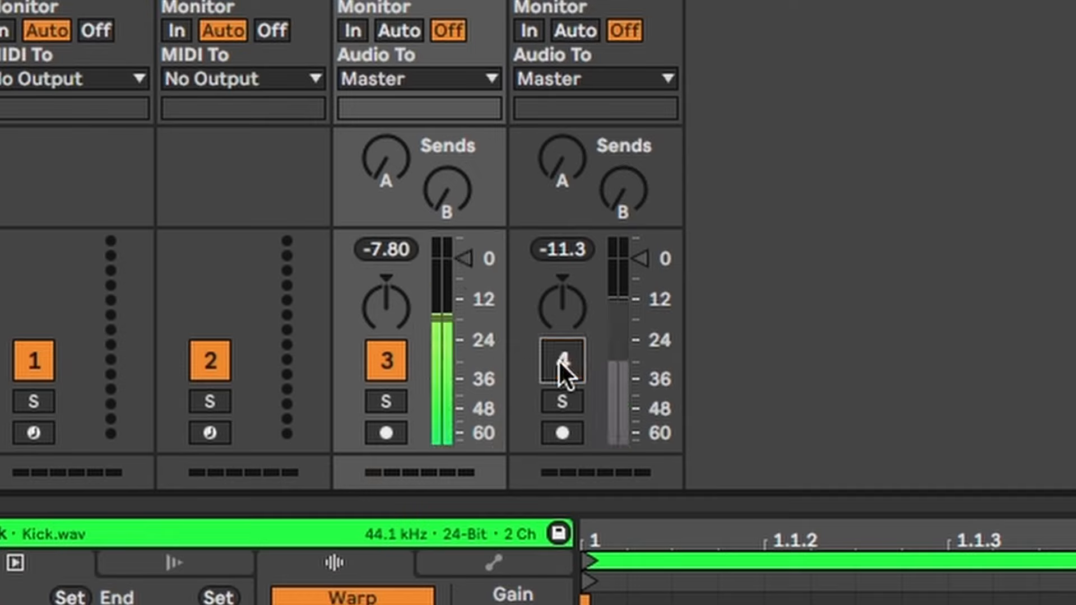
left_click(558, 358)
left_click(558, 359)
left_click(559, 361)
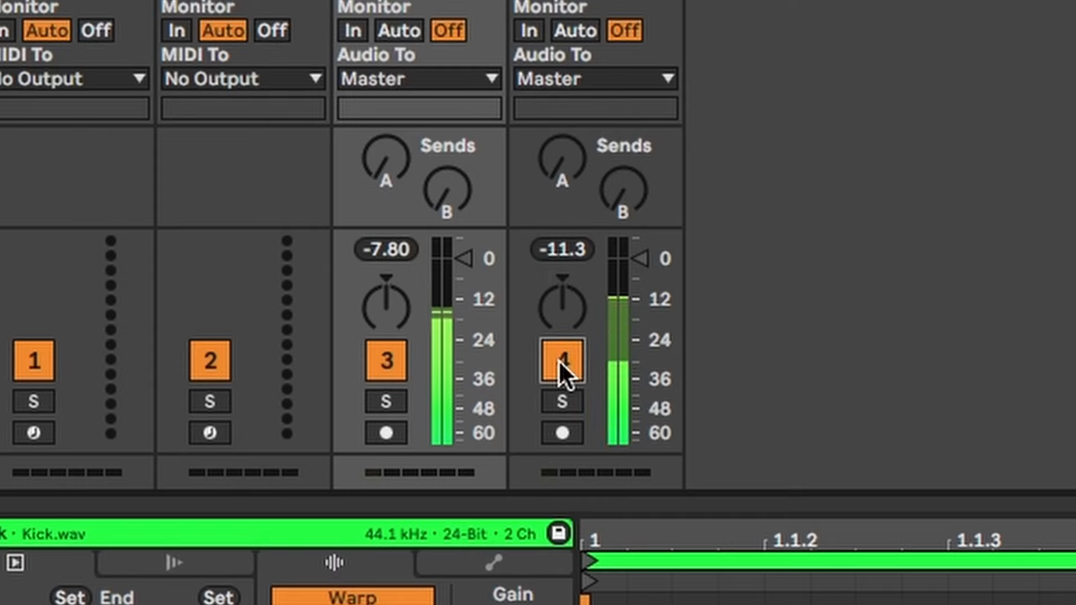
left_click(558, 358)
left_click(558, 358)
left_click(558, 358)
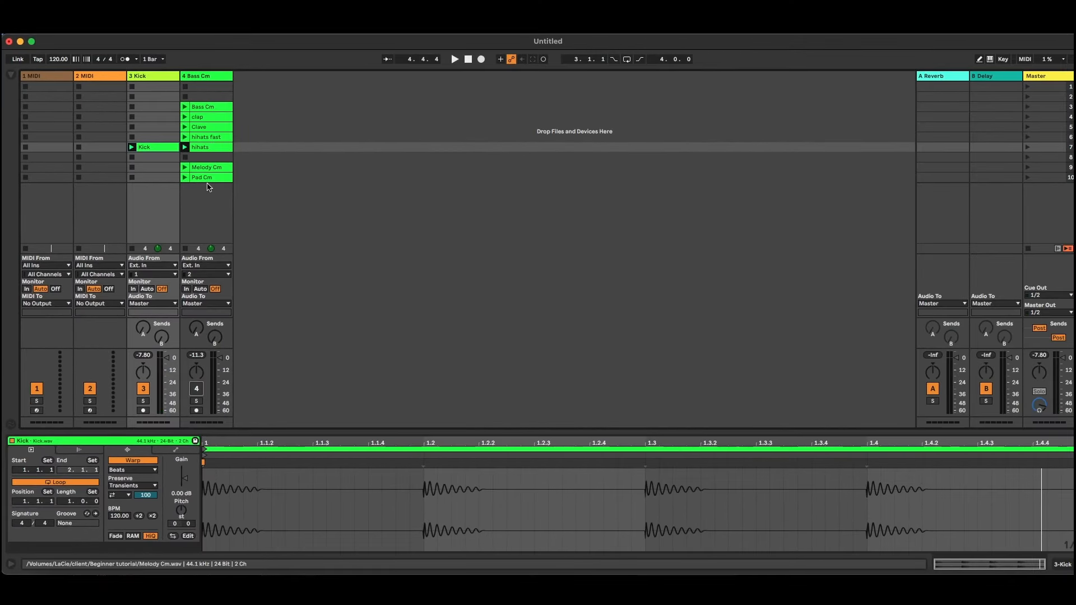
left_click(197, 389)
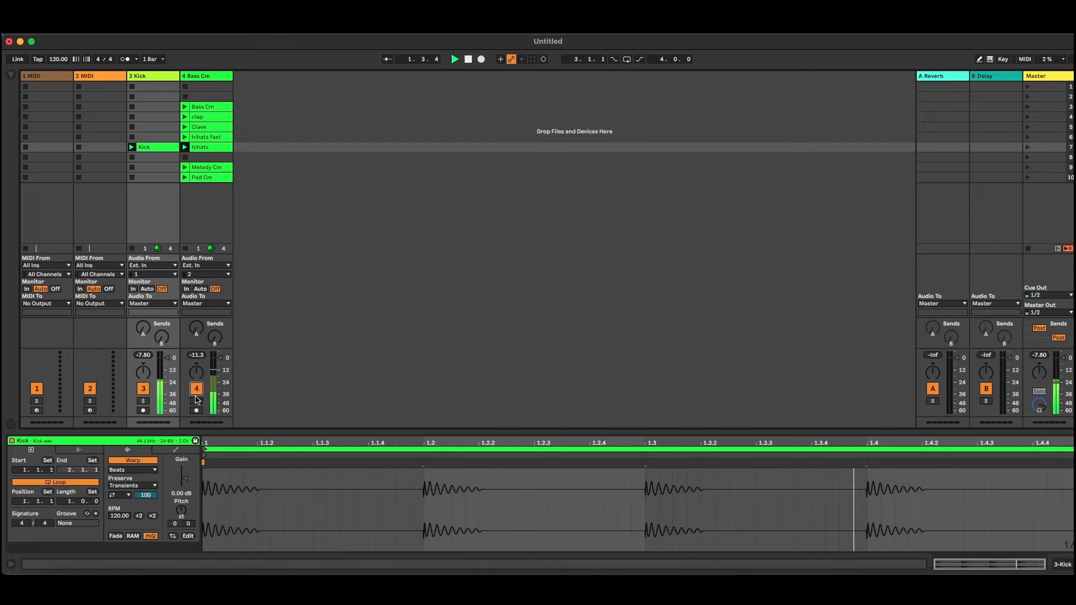
left_click(144, 401)
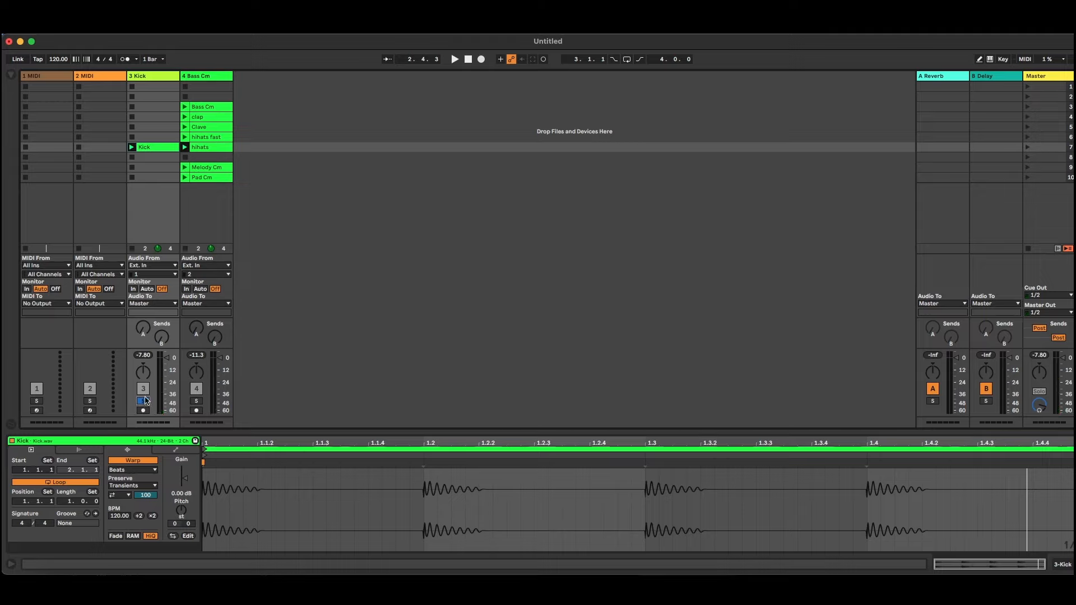
left_click(144, 402)
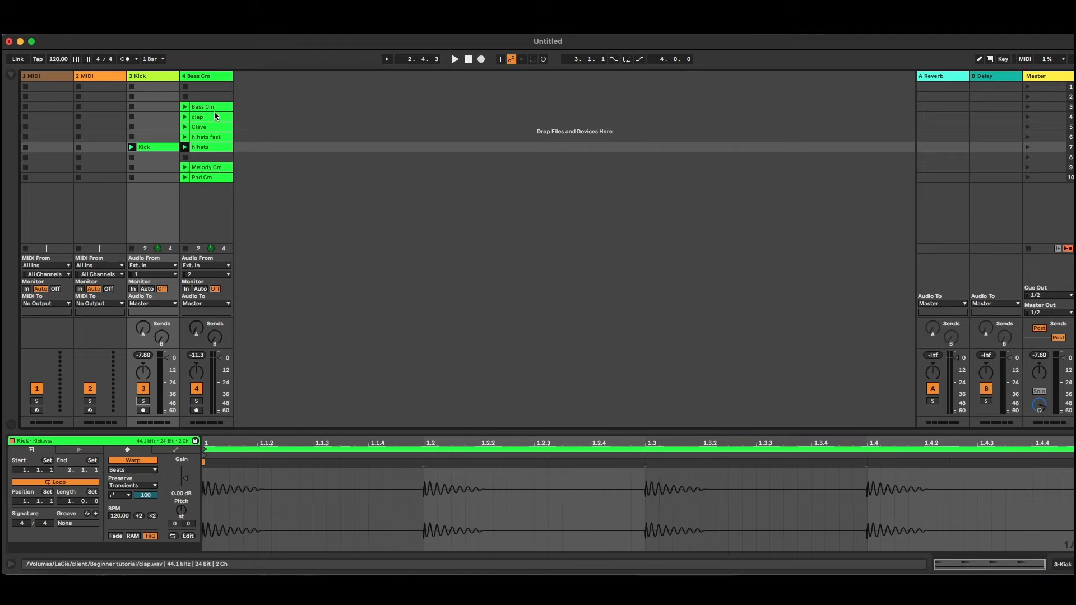
Step: Move the Bass Cm and clap clips onto their own new tracks in the scene with Kick and hihats, and start playback
left_click_drag(213, 108, 264, 147)
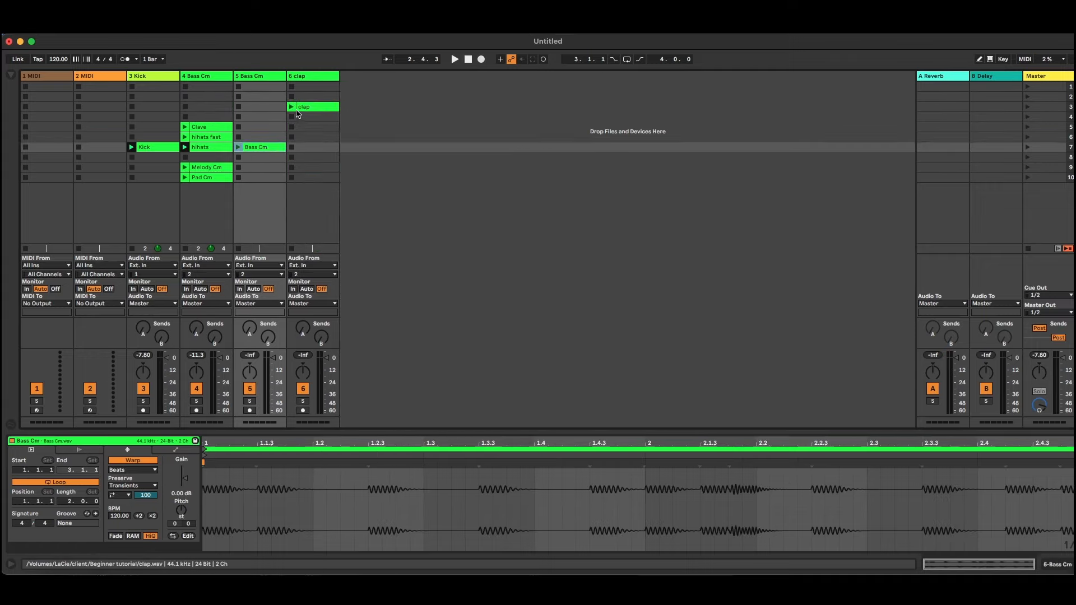
left_click_drag(297, 112, 295, 148)
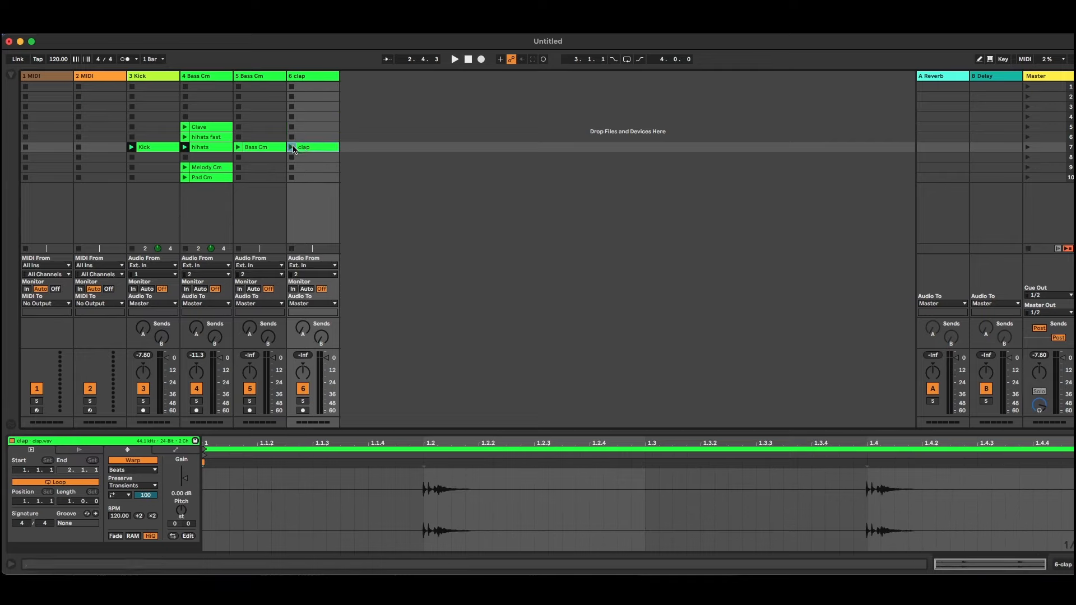
key("space")
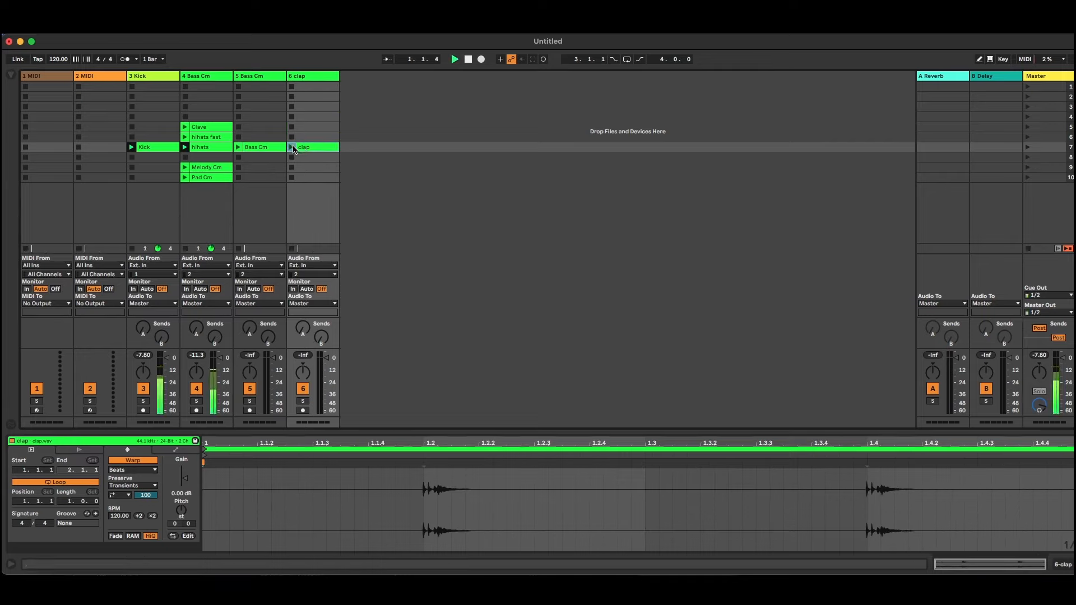
Step: Launch the Bass Cm clip alongside the playing Kick and hihats clips, and stop it again
left_click(238, 148)
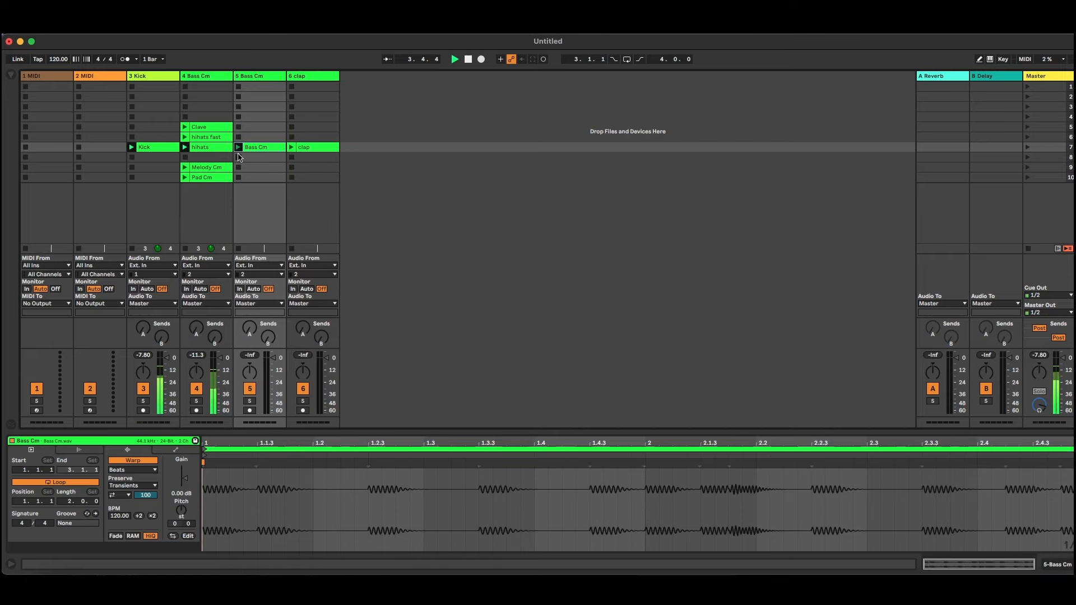
key("space")
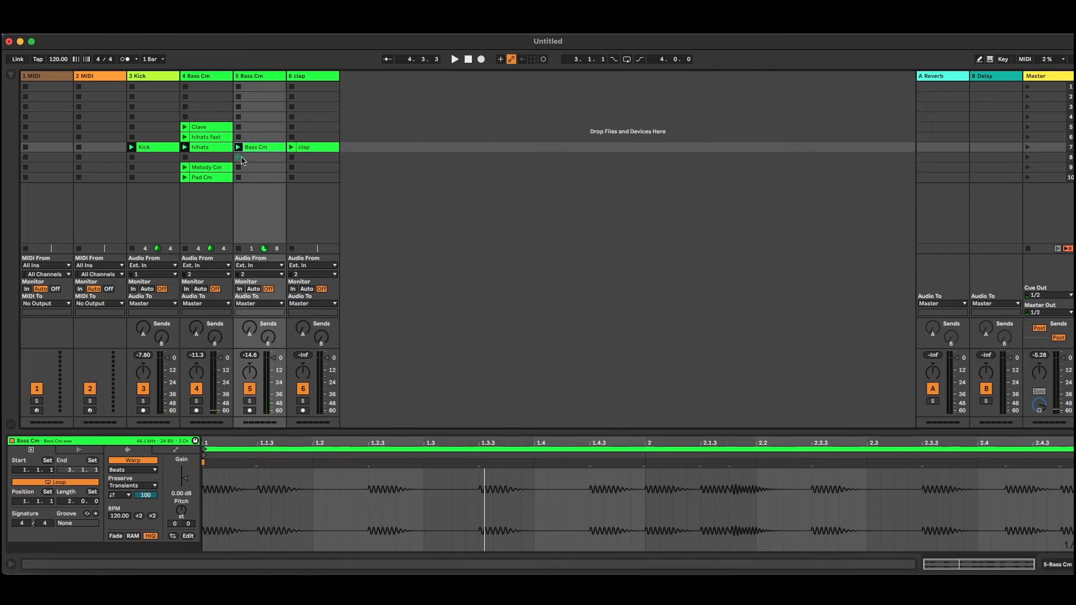
left_click(239, 157)
Step: Resume playback, stop the Kick and hihats clips, and launch all clips in scene 7 together
key("space")
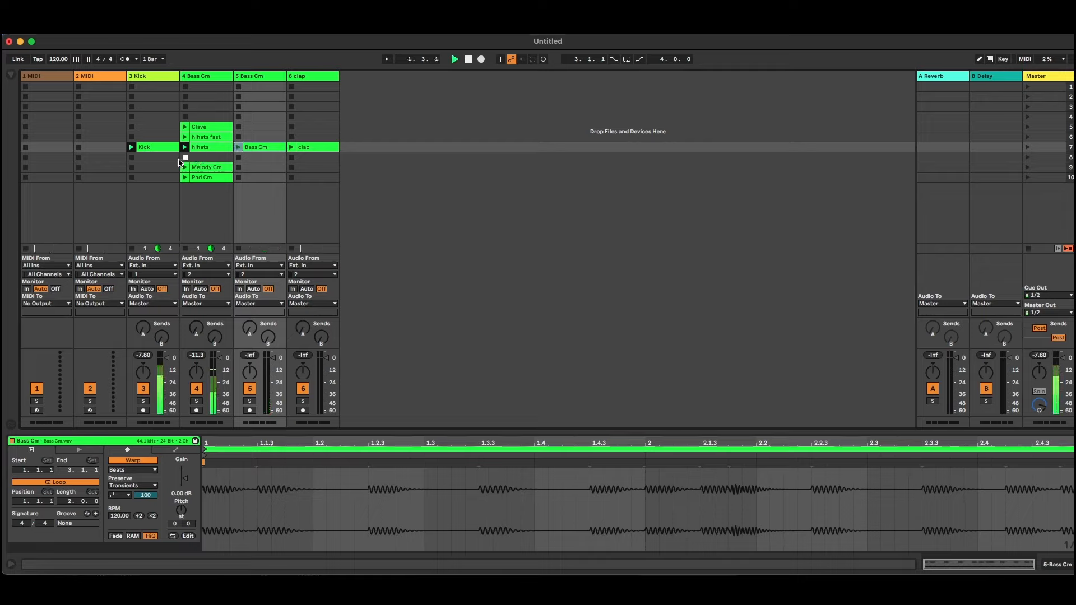
left_click(133, 159)
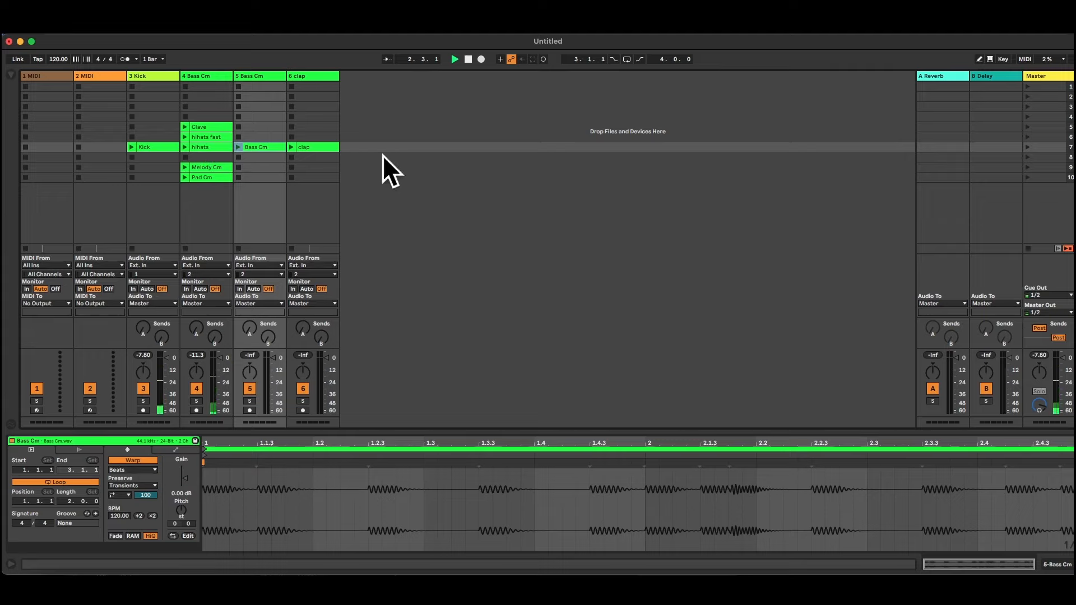
left_click(1043, 150)
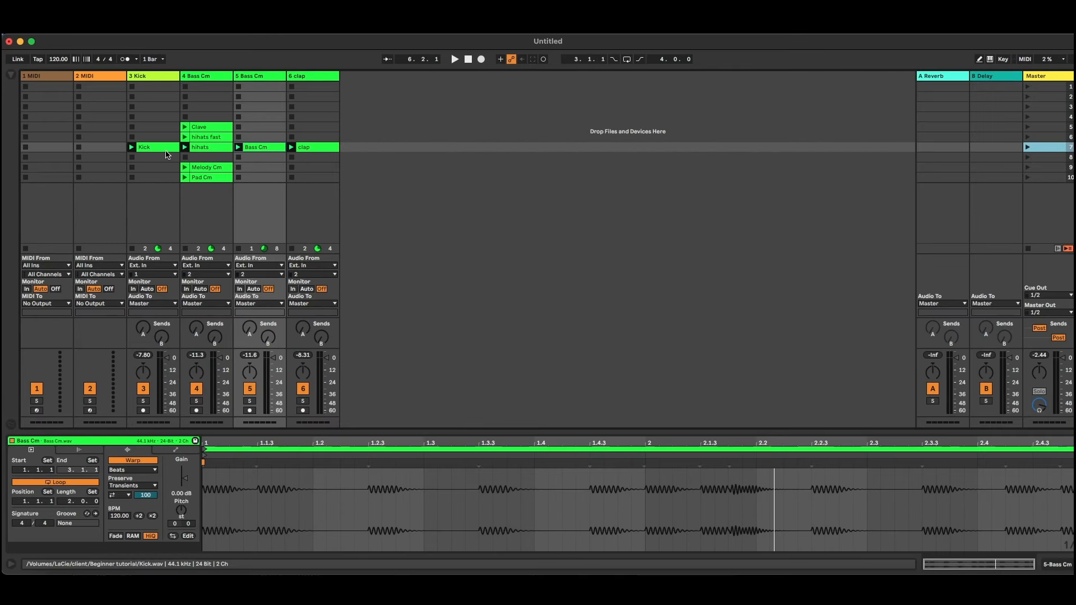
Step: Examine the waveforms of the hihats, Kick and clap clips in turn to compare where their sounds fall within the bar
left_click(185, 147)
left_click(185, 148)
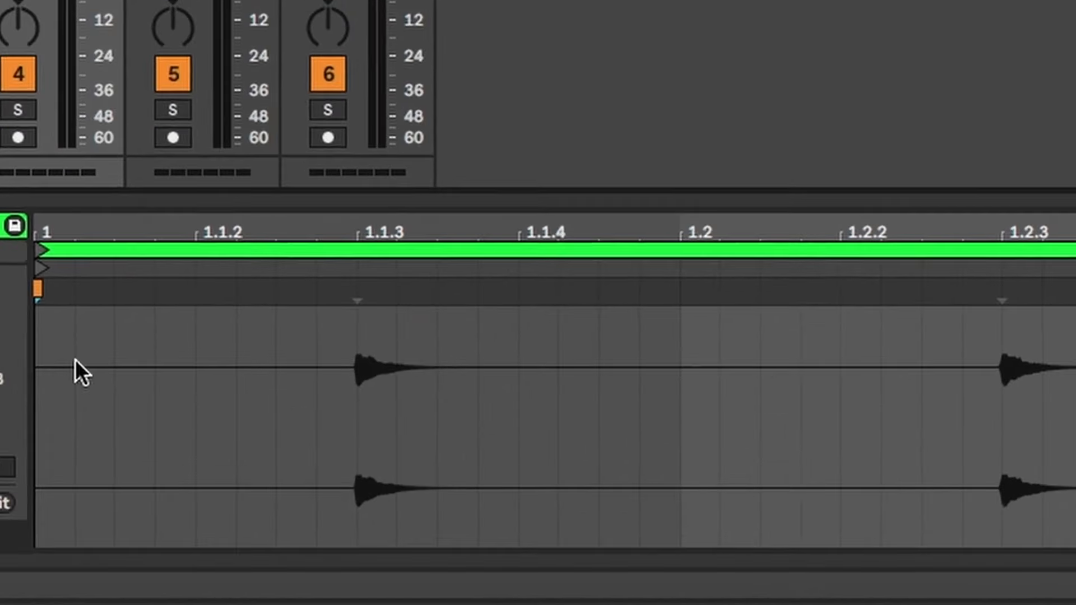
left_click_drag(215, 488, 290, 489)
left_click_drag(215, 355, 1075, 358)
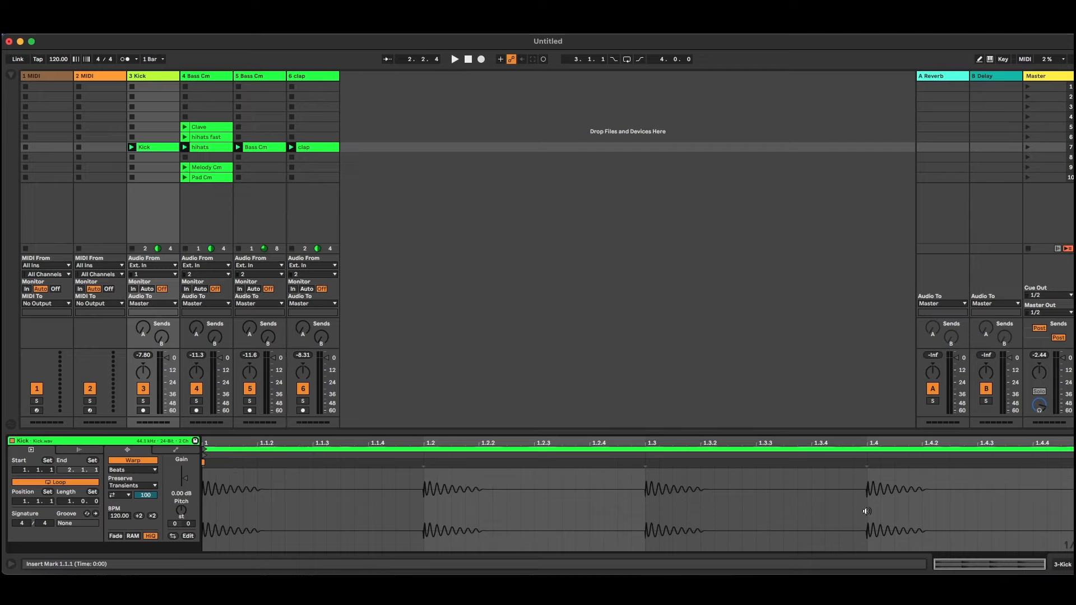
left_click(219, 149)
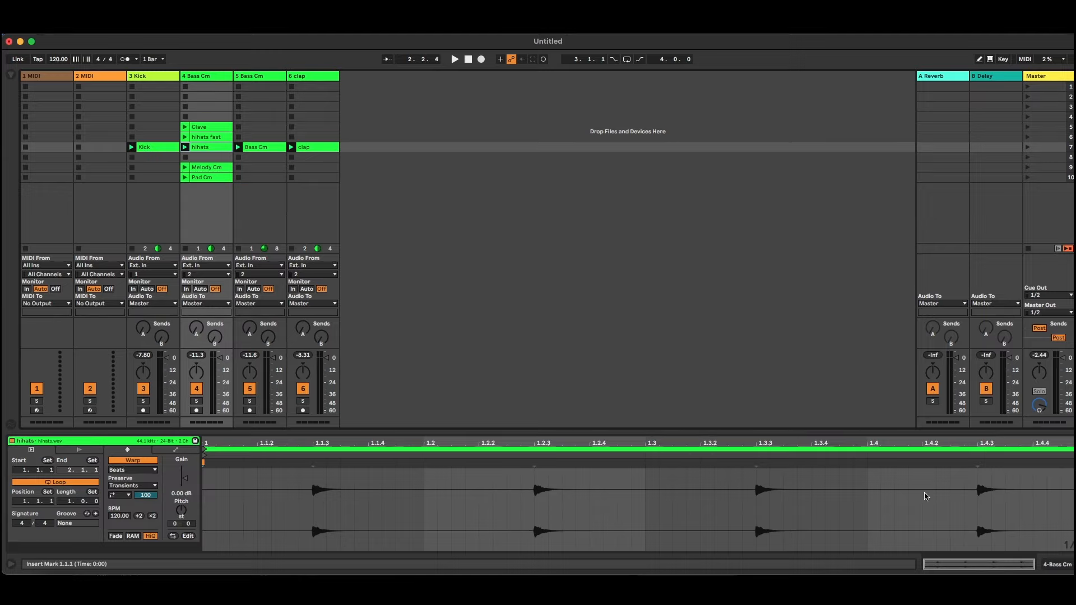
left_click(322, 147)
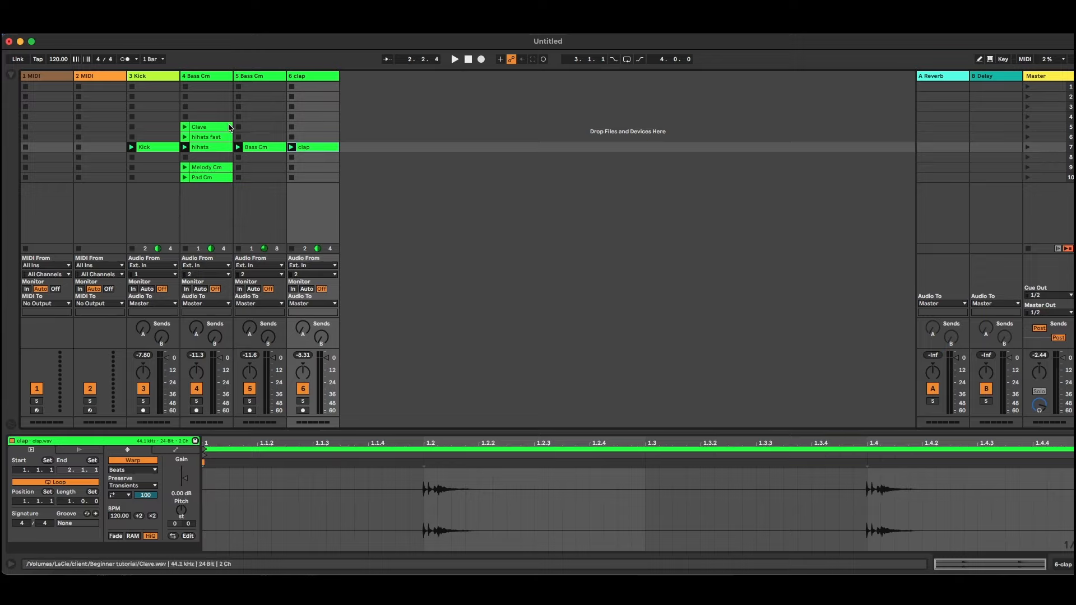
Step: Place Clave and hihats fast on their own new tracks in scene 7, and Pad Cm and Melody Cm on new tracks in scene 8
left_click_drag(215, 128, 345, 149)
left_click_drag(216, 137, 426, 149)
left_click_drag(209, 167, 446, 180)
left_click_drag(208, 178, 480, 163)
left_click_drag(419, 178, 532, 165)
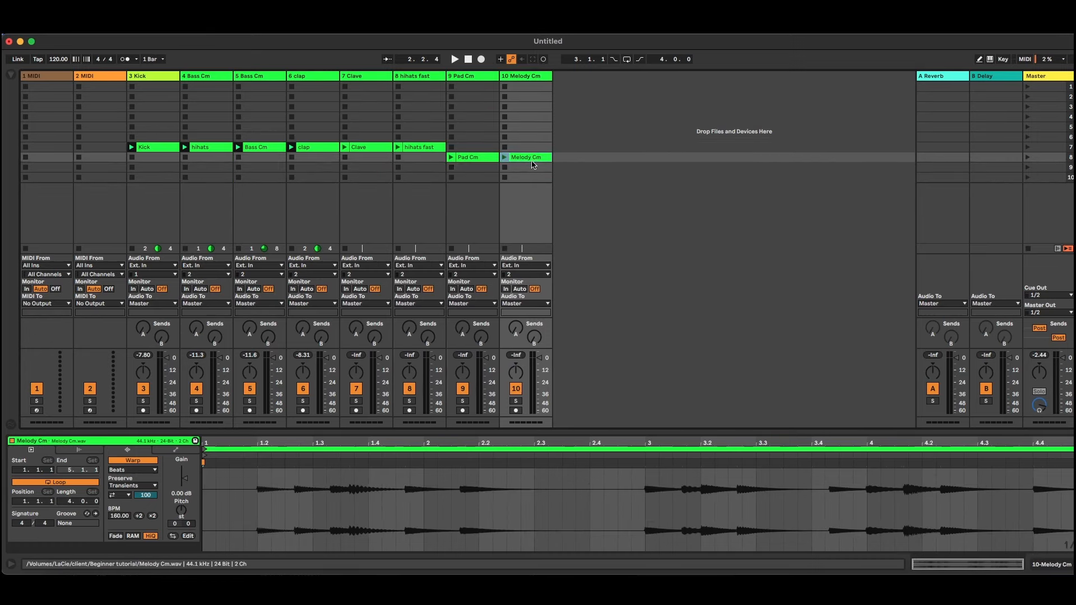
Step: Play all clips in scene 7, and add the Pad Cm clip from scene 8 to the playback
left_click(1029, 149)
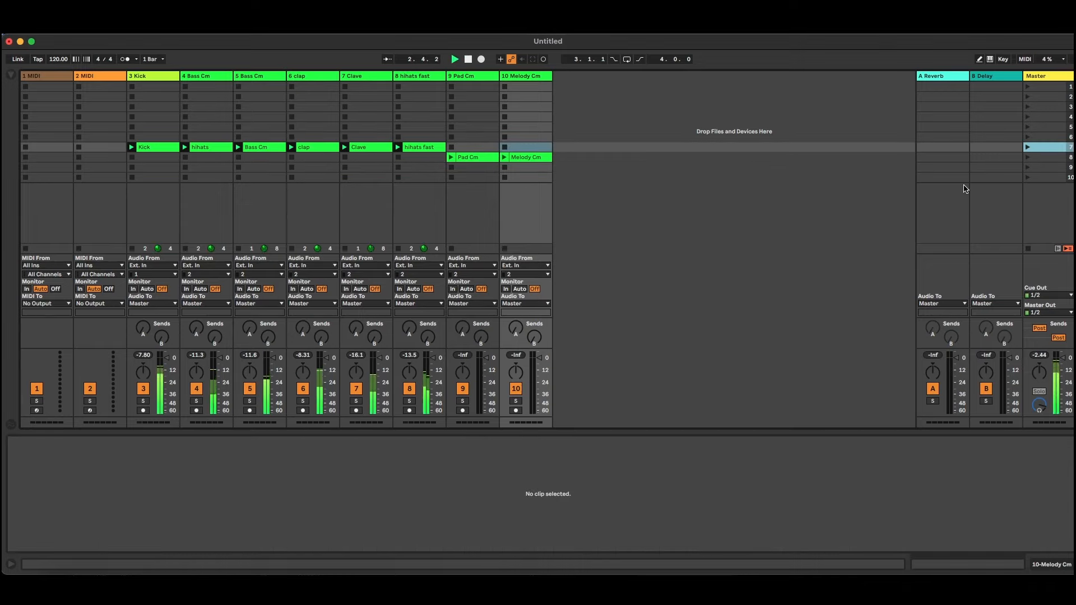
key("space")
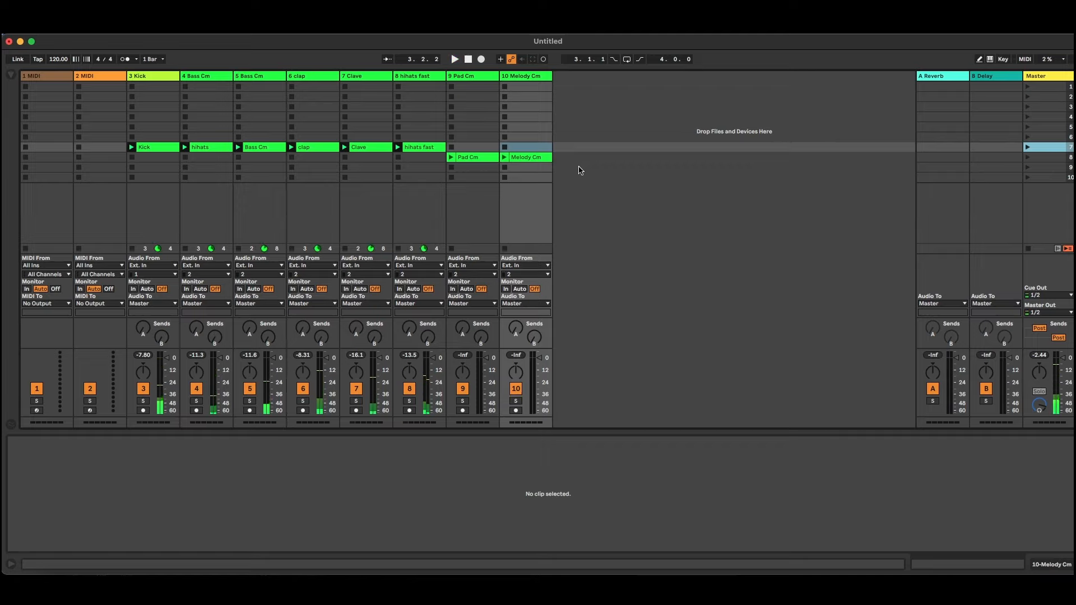
left_click(452, 158)
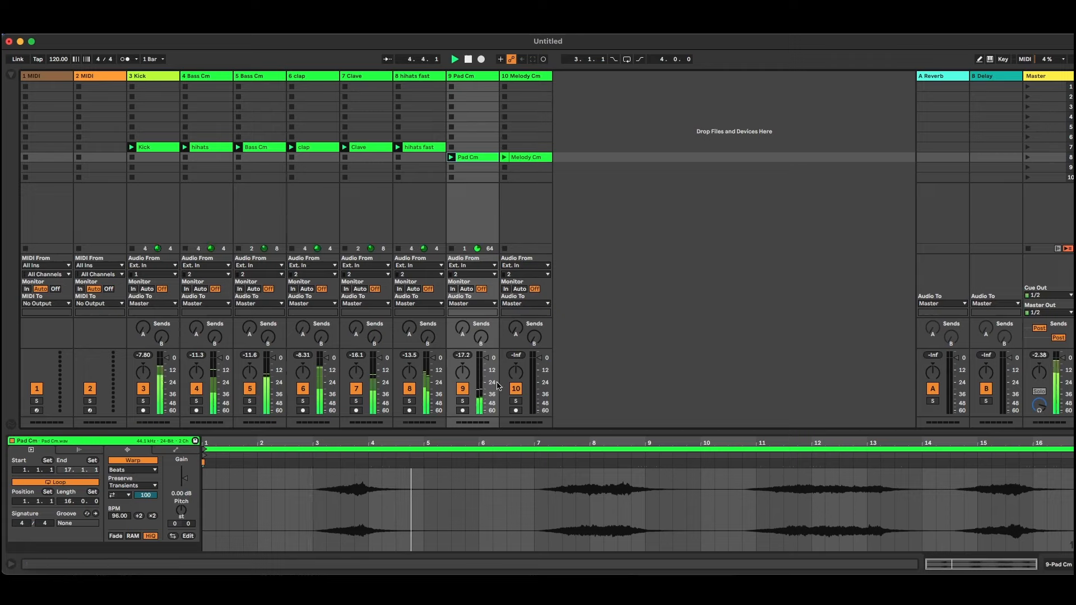
Step: Stop playback and mark the first two bars of the Pad Cm clip's waveform to examine its beginning
key("space")
left_click_drag(206, 499, 314, 499)
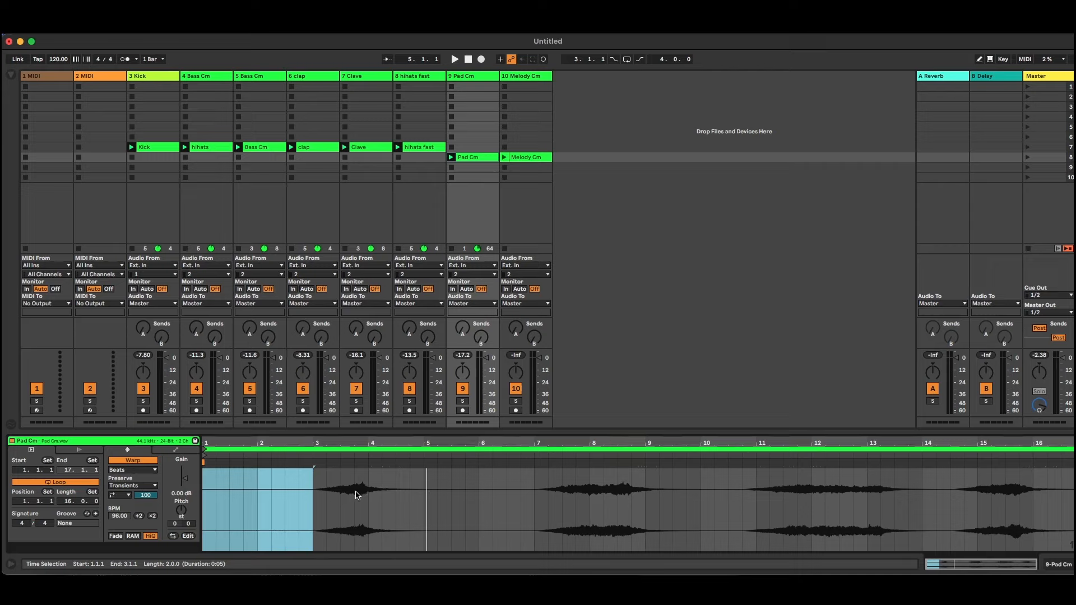
left_click(381, 483)
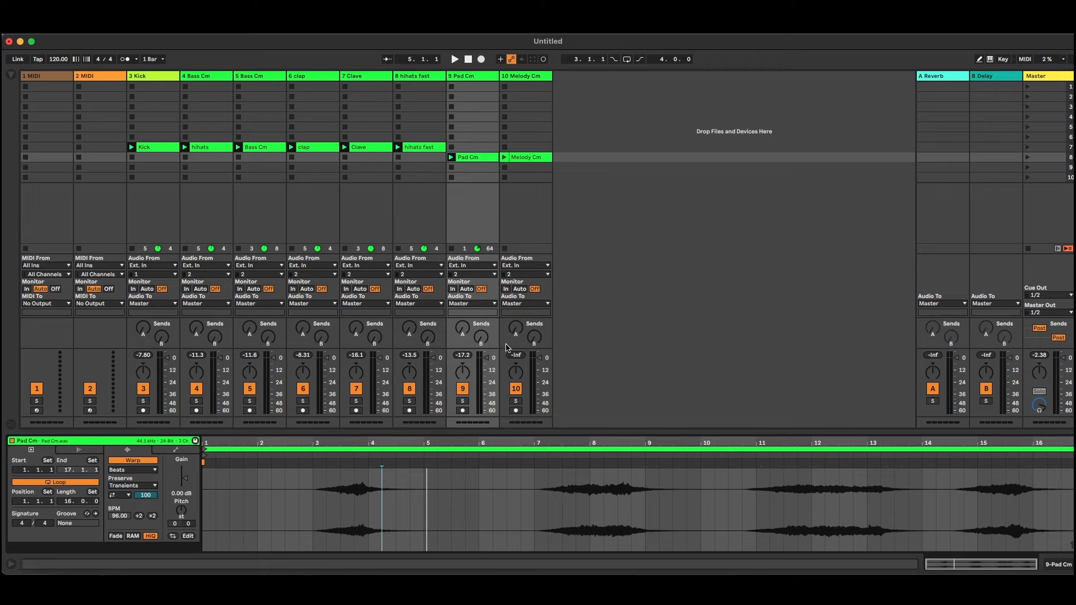
Step: Move the Pad Cm and Melody Cm clips up into scene 7, and launch the Melody Cm clip
left_click(480, 159)
left_click_drag(480, 157, 512, 149)
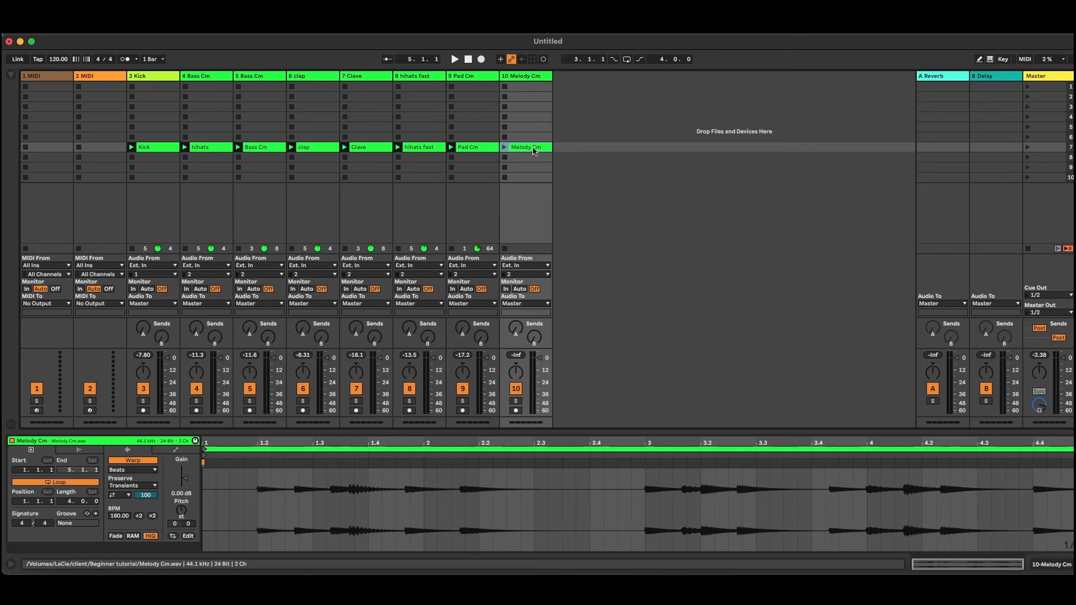
left_click(504, 147)
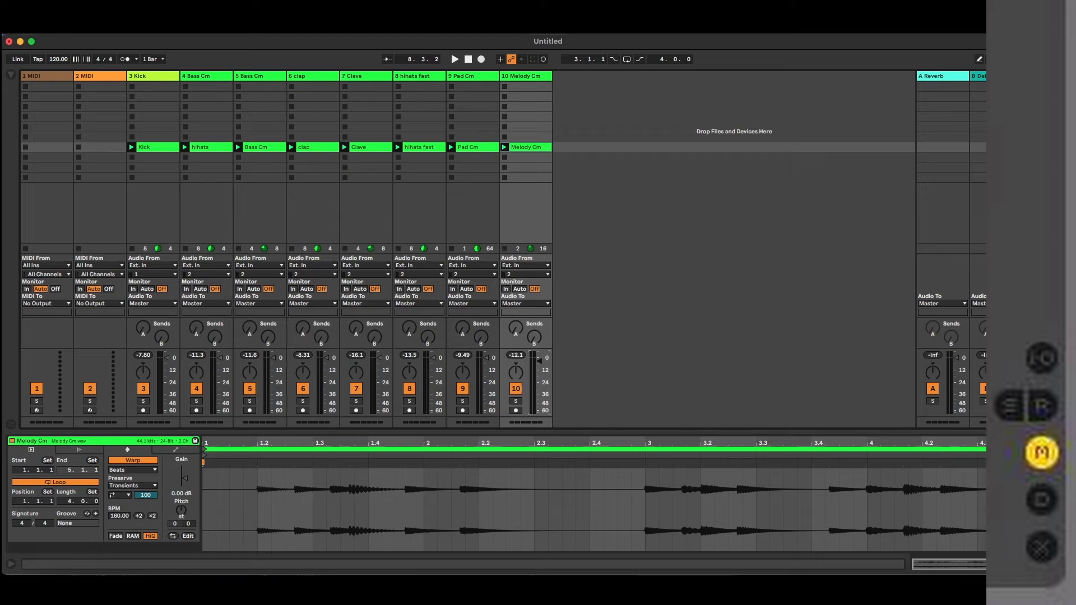
Step: Hide the In/Out, Sends, Returns, Mixer and Performance Impact sections of Session View
key("super+alt+i")
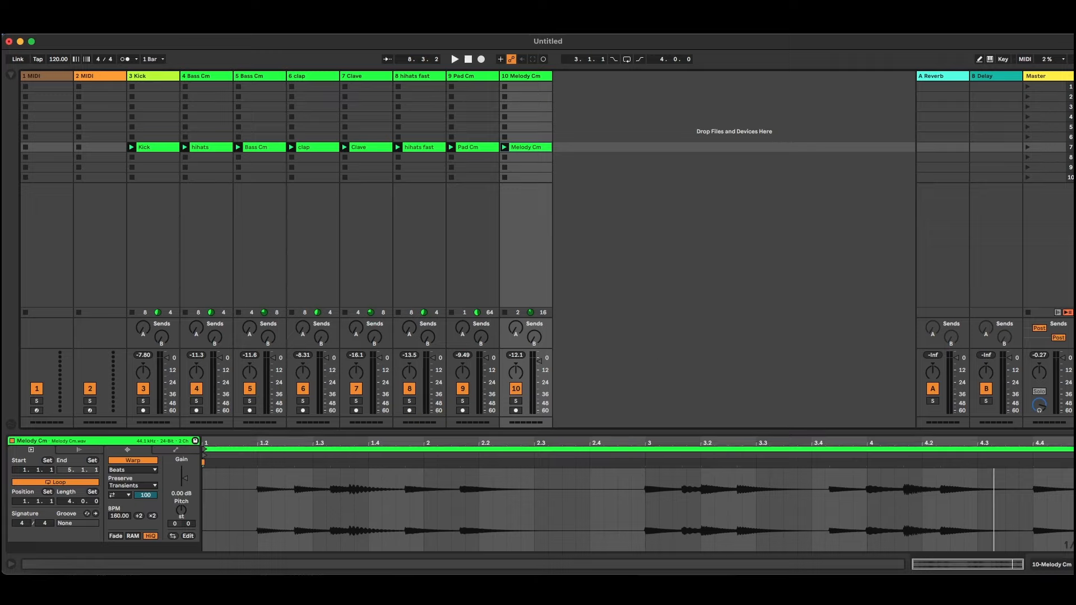
key("alt+super+s")
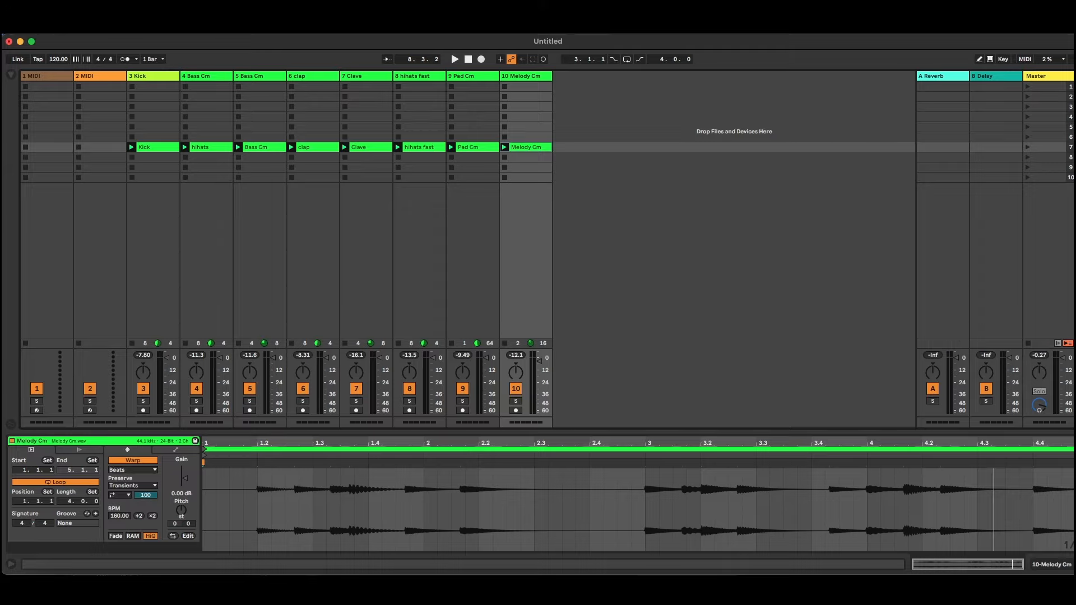
key("alt+super+r")
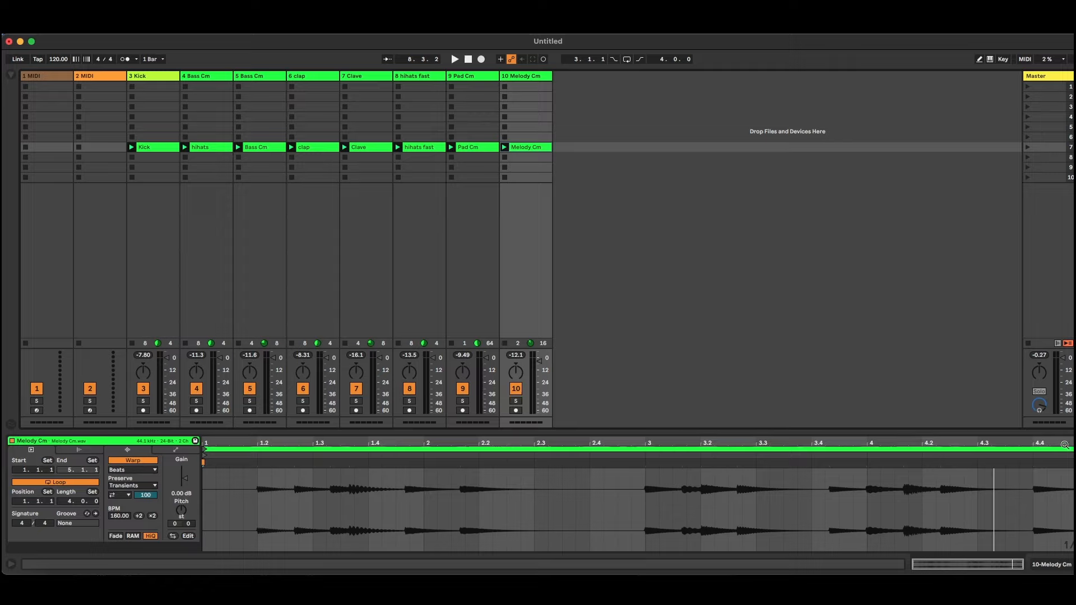
key("alt+super+m")
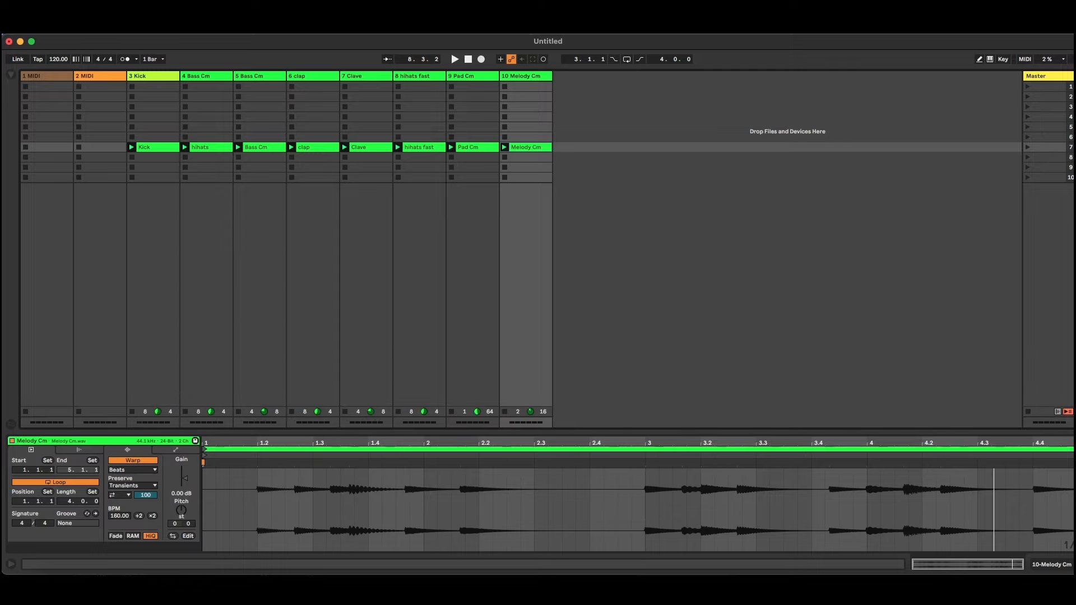
key("alt+super+p")
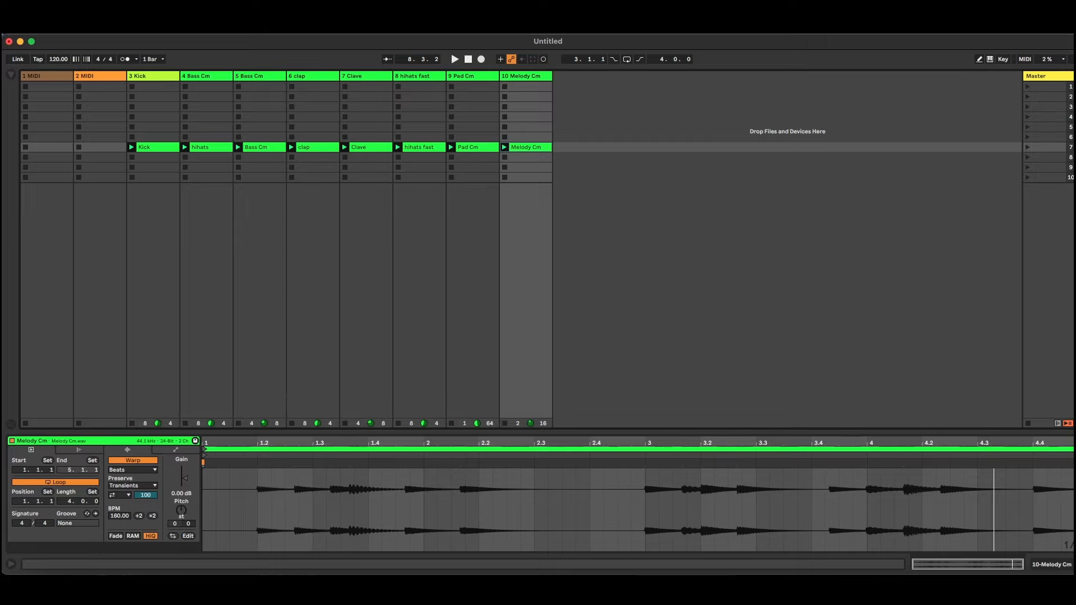
Step: Show the Mixer, Returns and Sends sections of Session View again
key("alt+super+m")
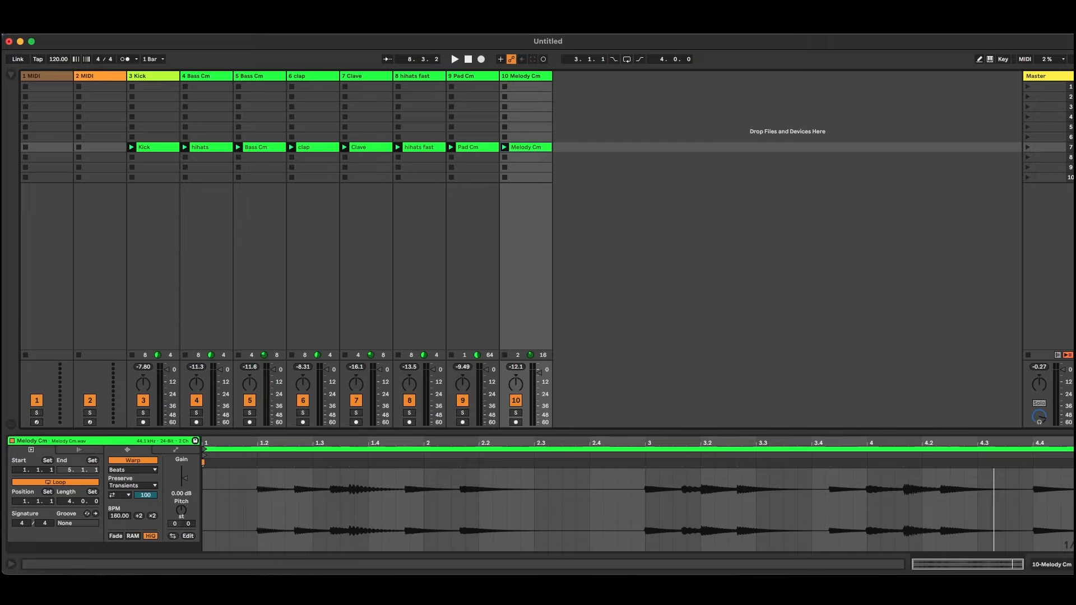
key("alt+super+r")
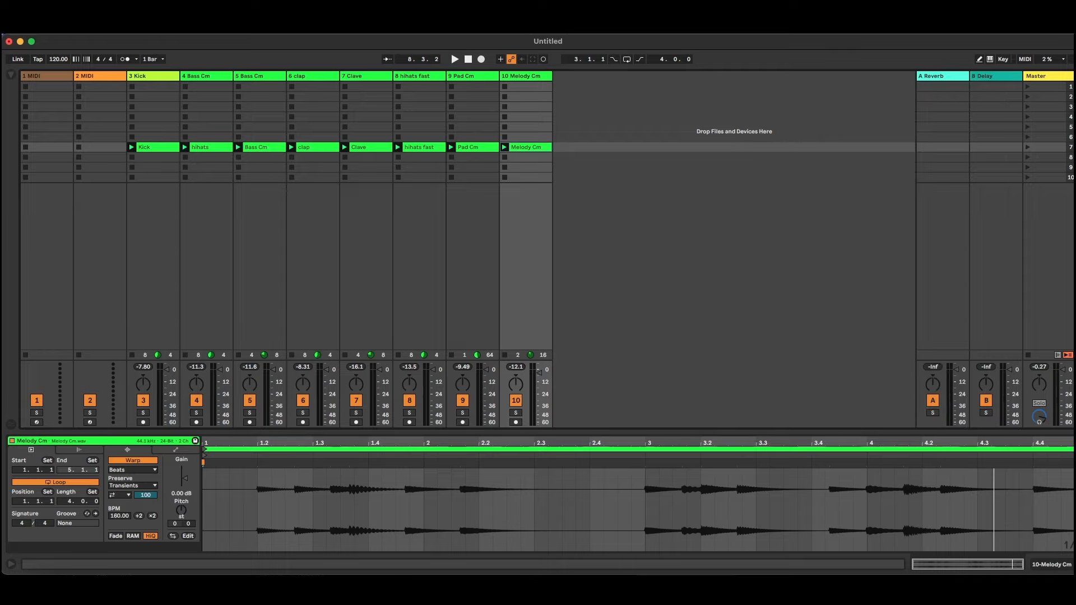
key("alt+super+s")
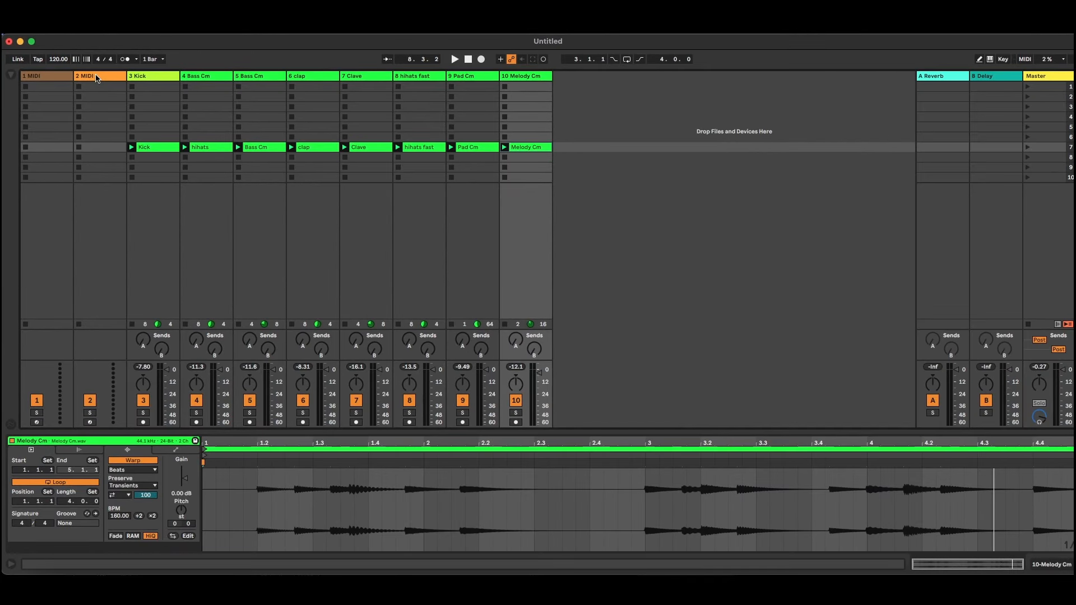
Step: Select all eight clips in scene 7, from Melody Cm across to Kick
left_click(161, 149)
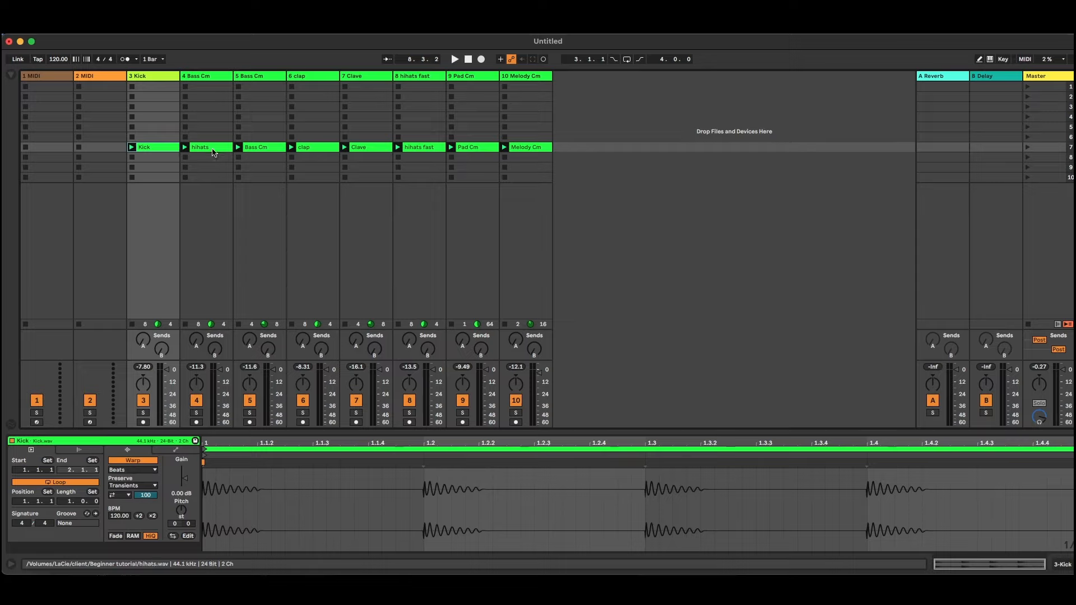
left_click(355, 159)
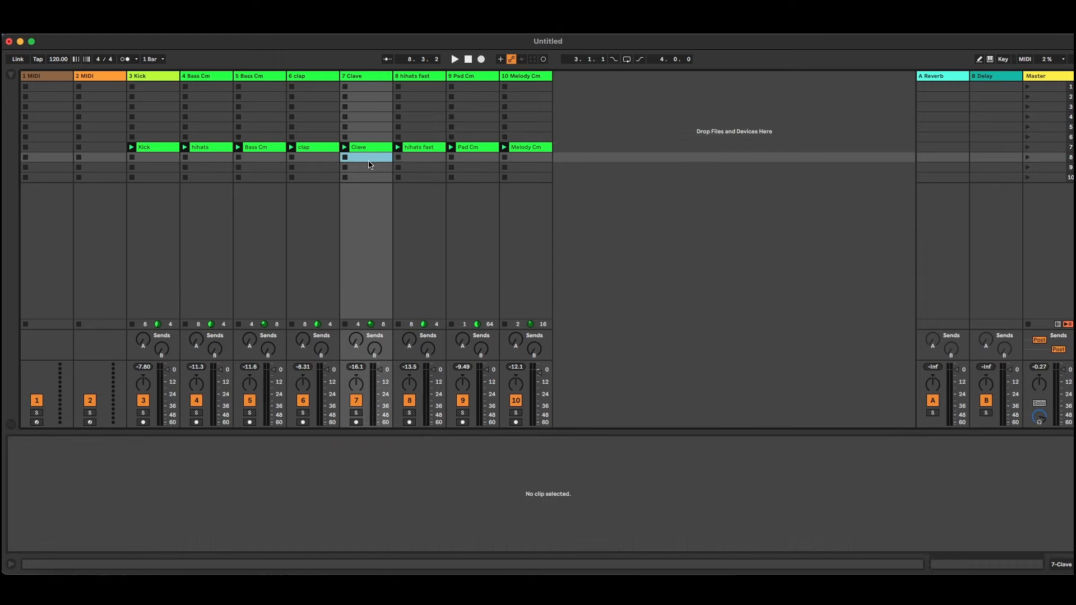
left_click(524, 149)
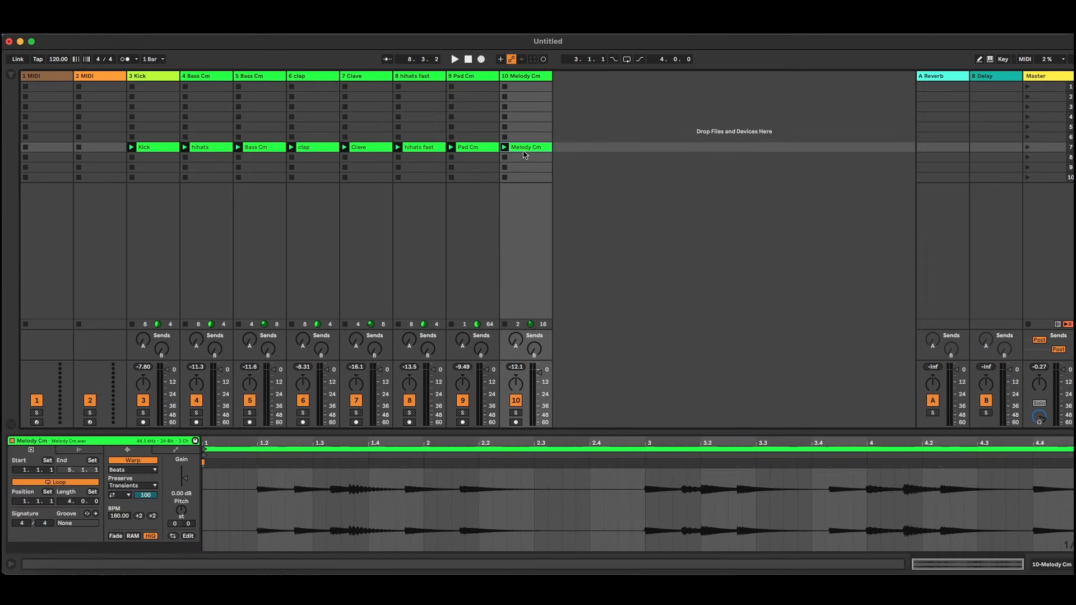
left_click(162, 149, "shift")
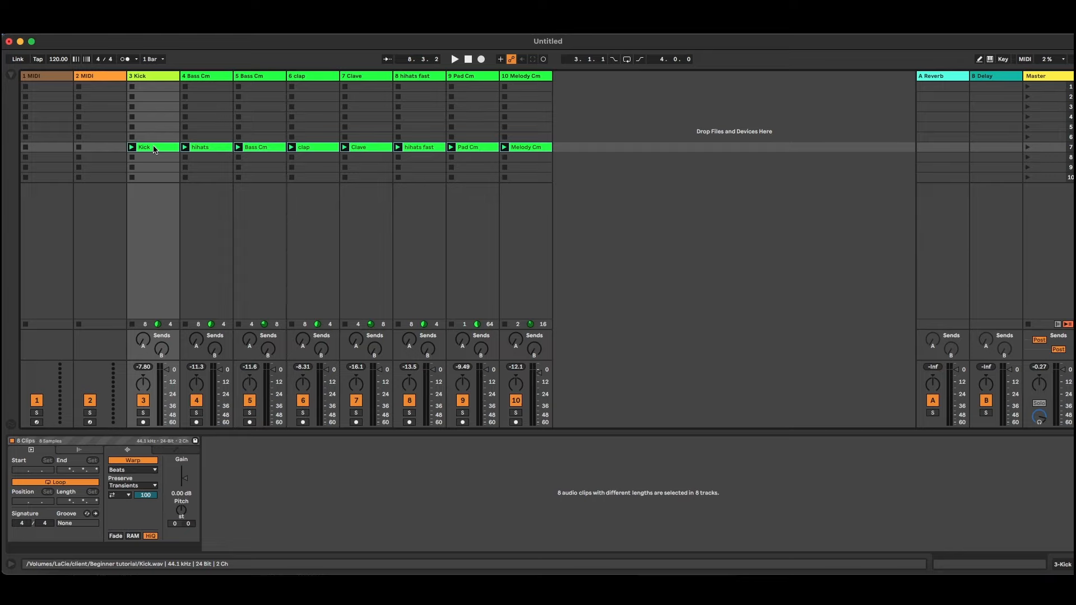
Step: Carry the eight selected clips into Arrangement View and line them up at 8.1.1, with Kick on track 3
key("Tab")
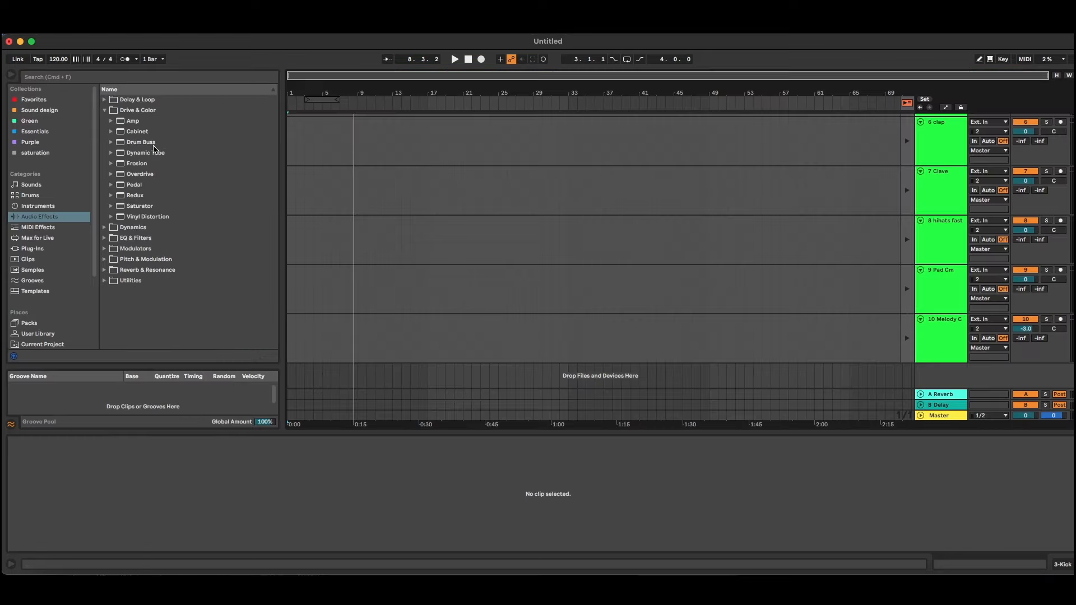
left_click_drag(155, 148, 348, 130)
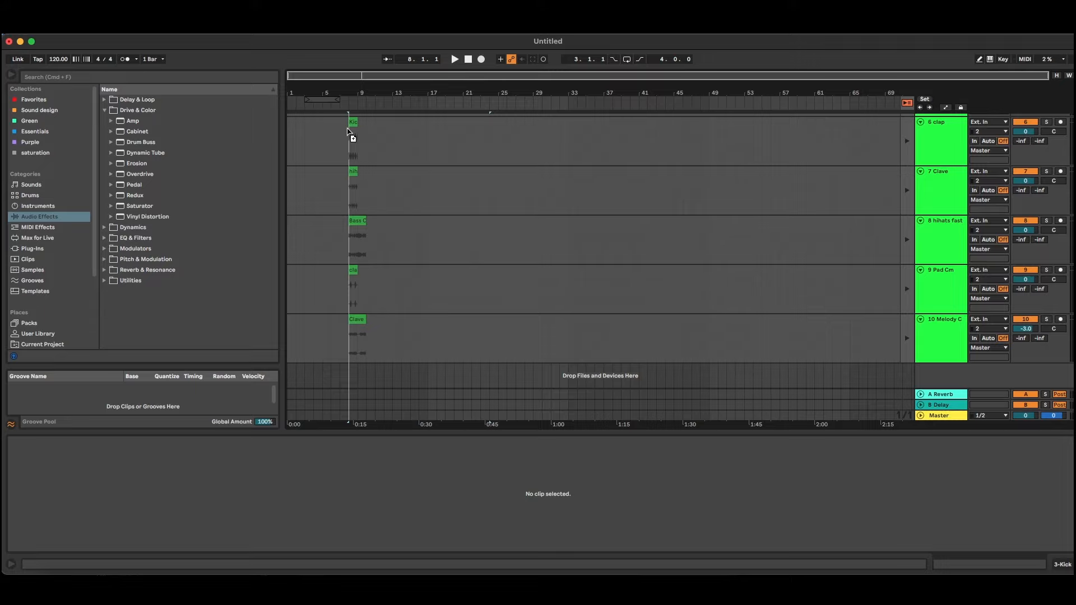
mouse_move(348, 132)
left_mouse_down()
mouse_move(348, 116)
mouse_move(343, 220)
mouse_move(352, 229)
left_mouse_up()
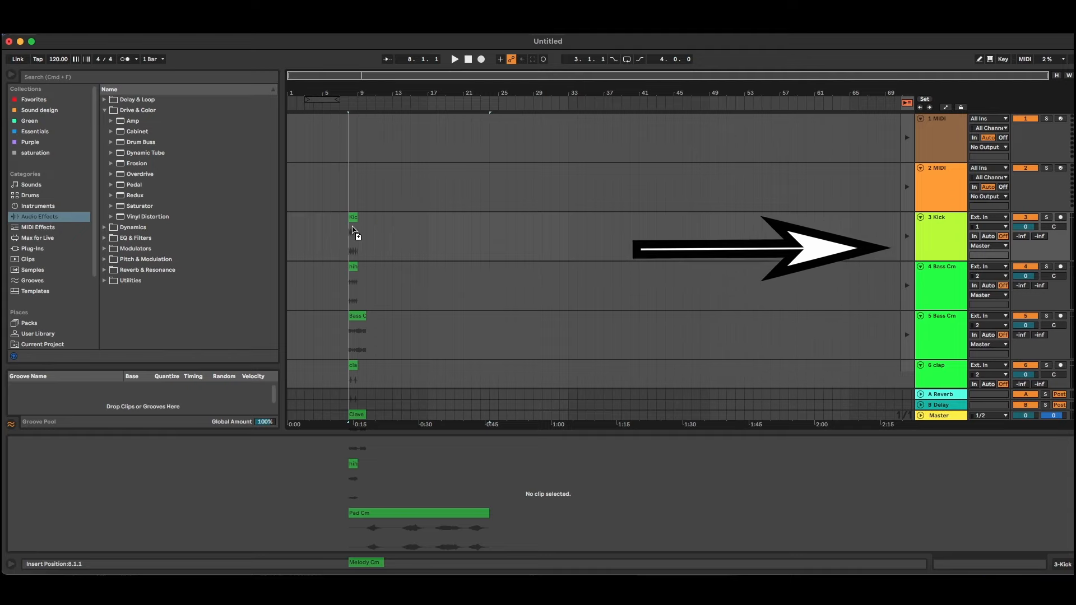
Step: Drop the eight carried clips into Arrangement View at 1.1.1, with Kick on track 3, and check them down to Melody Cm
key("Tab")
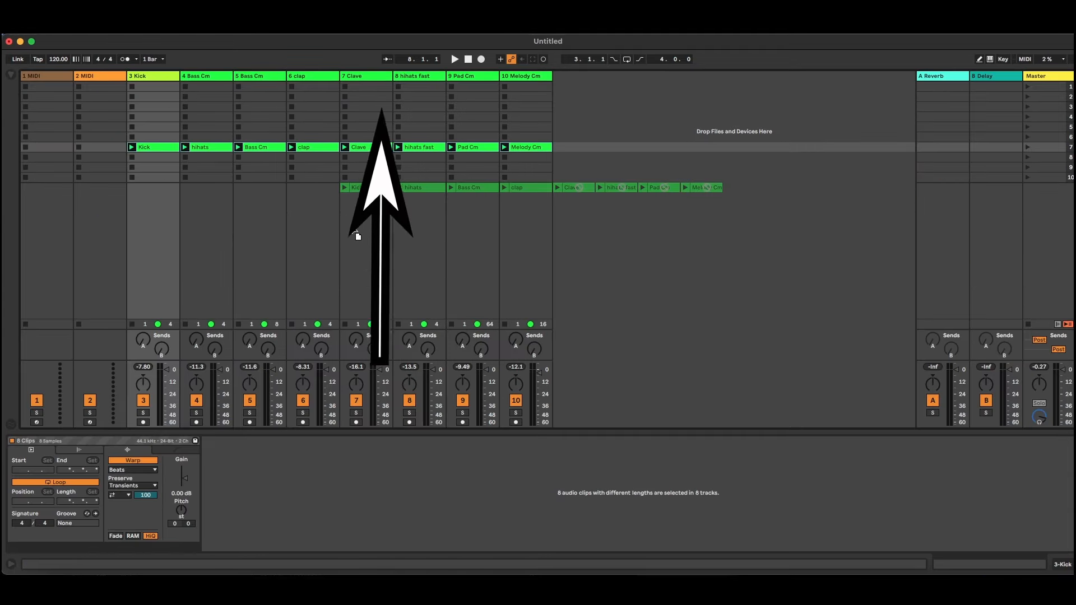
key("Tab")
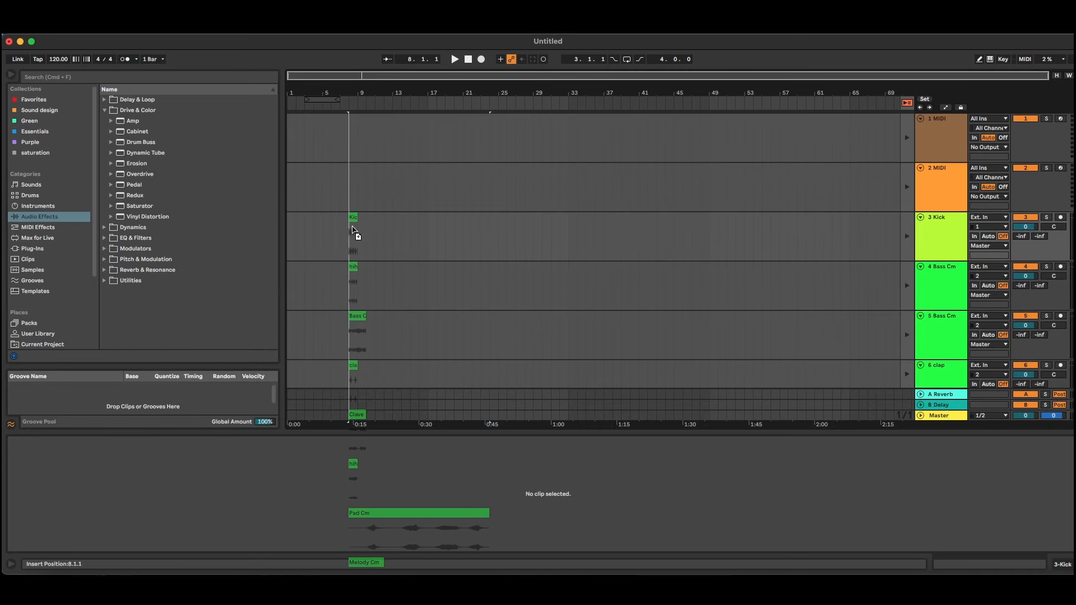
key("Tab")
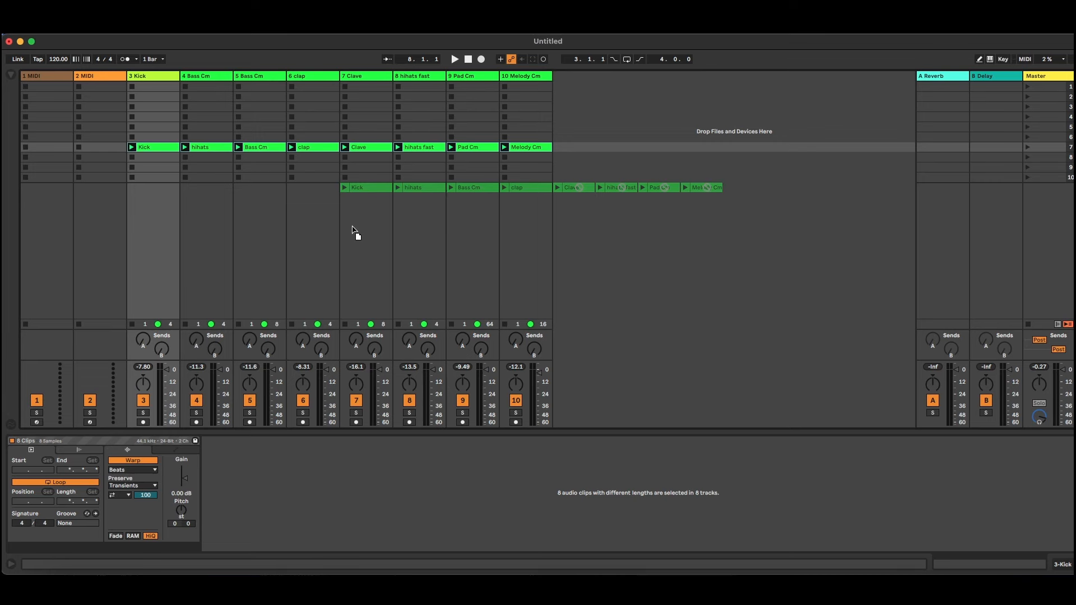
key("Tab")
left_click_drag(353, 230, 291, 229)
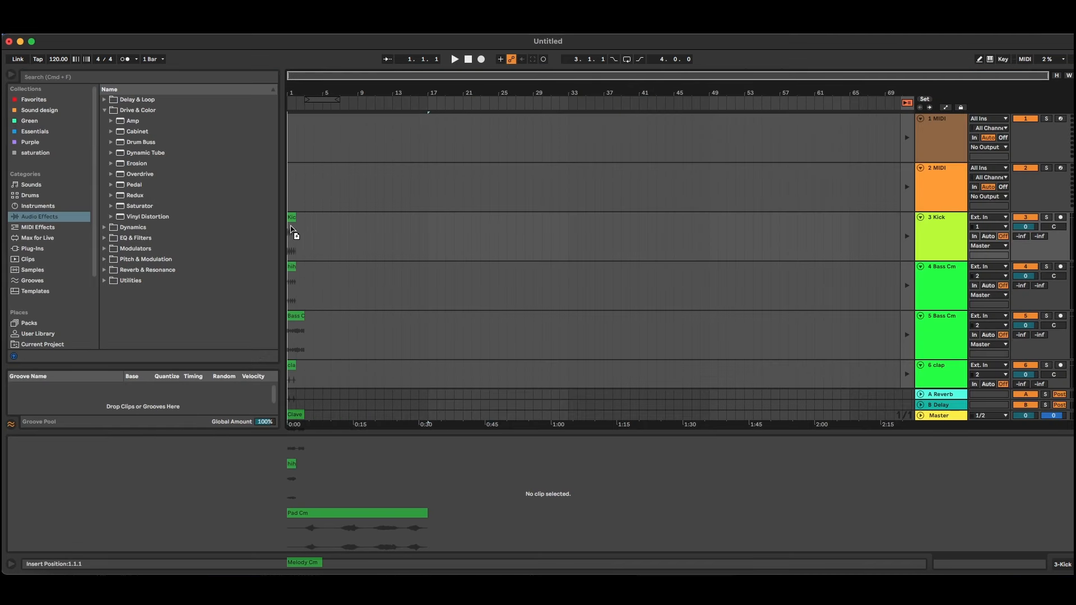
left_click_drag(291, 229, 292, 228)
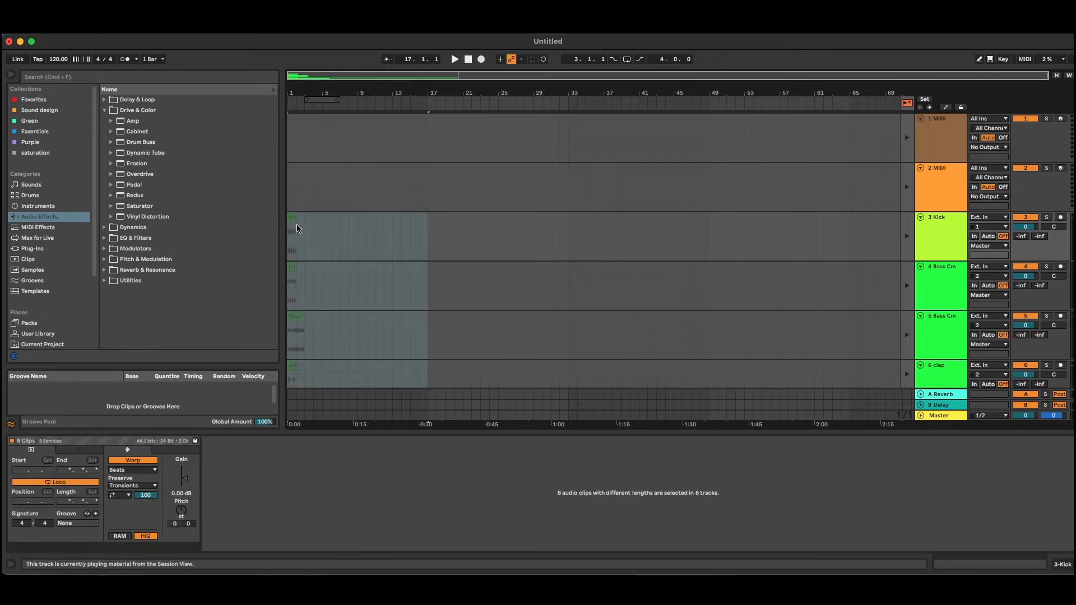
left_click(345, 227)
scroll(345, 227, "down", 5)
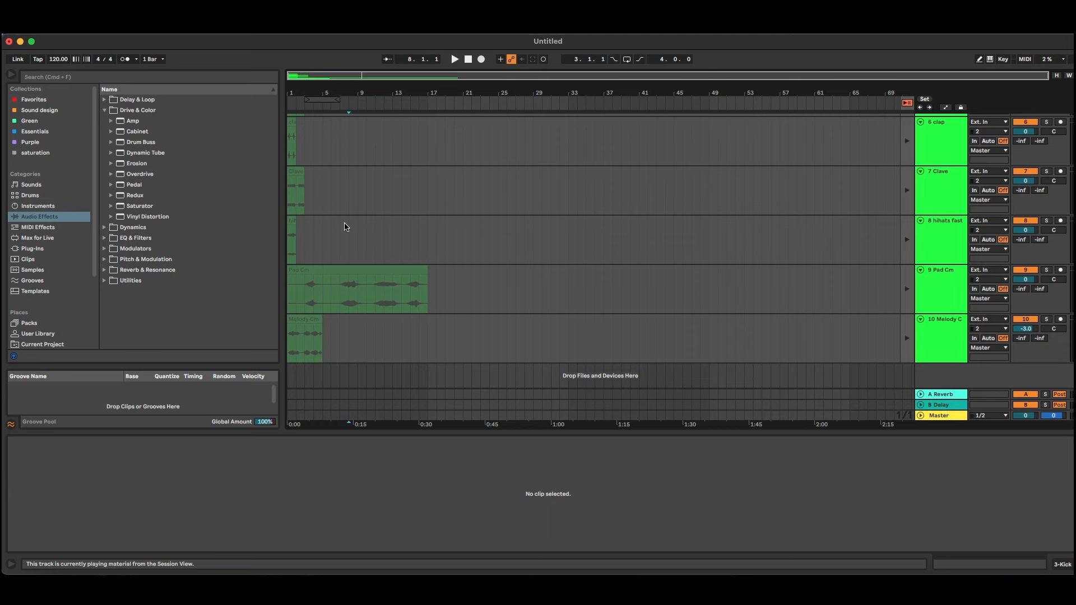
Step: Carry the eight Session View clips into Arrangement View again, placing this second copy at 33.1.1 with Kick on track 3
key("Tab")
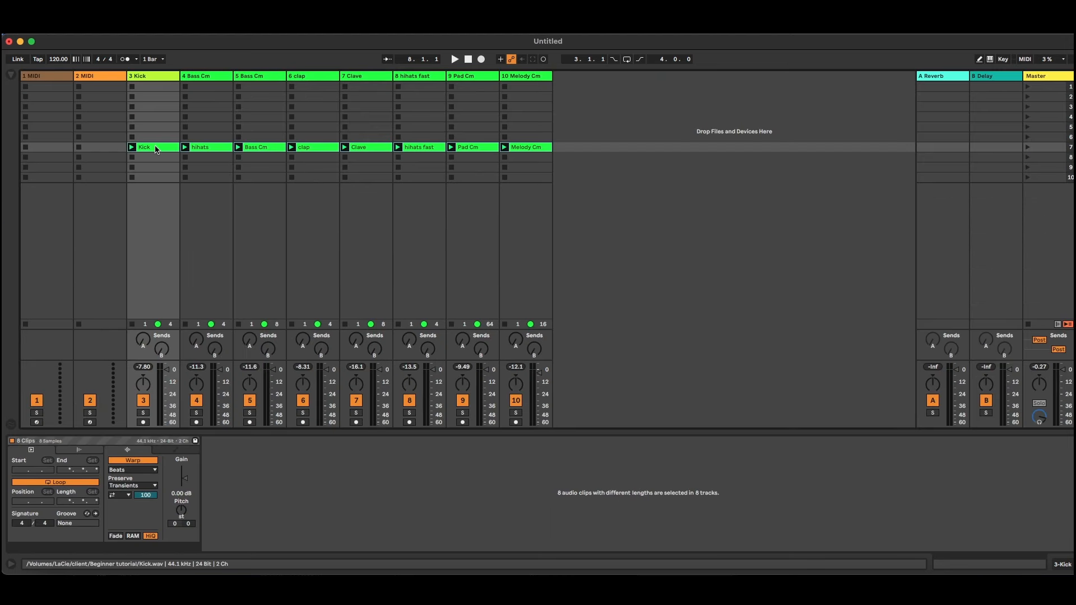
left_click_drag(156, 149, 572, 197)
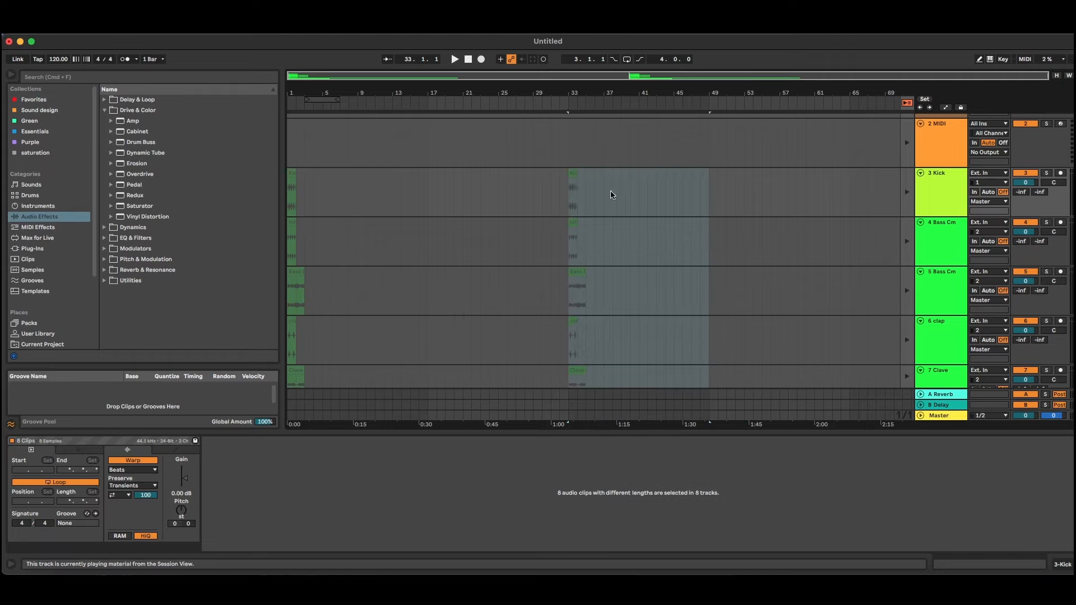
key("Tab")
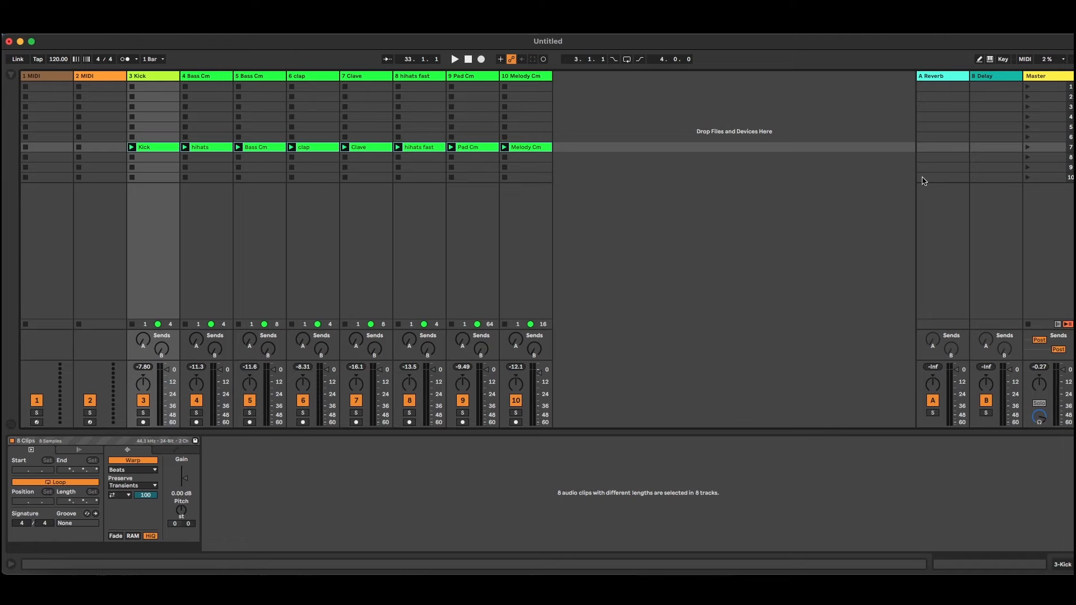
key("Tab")
scroll(912, 181, "down", 5)
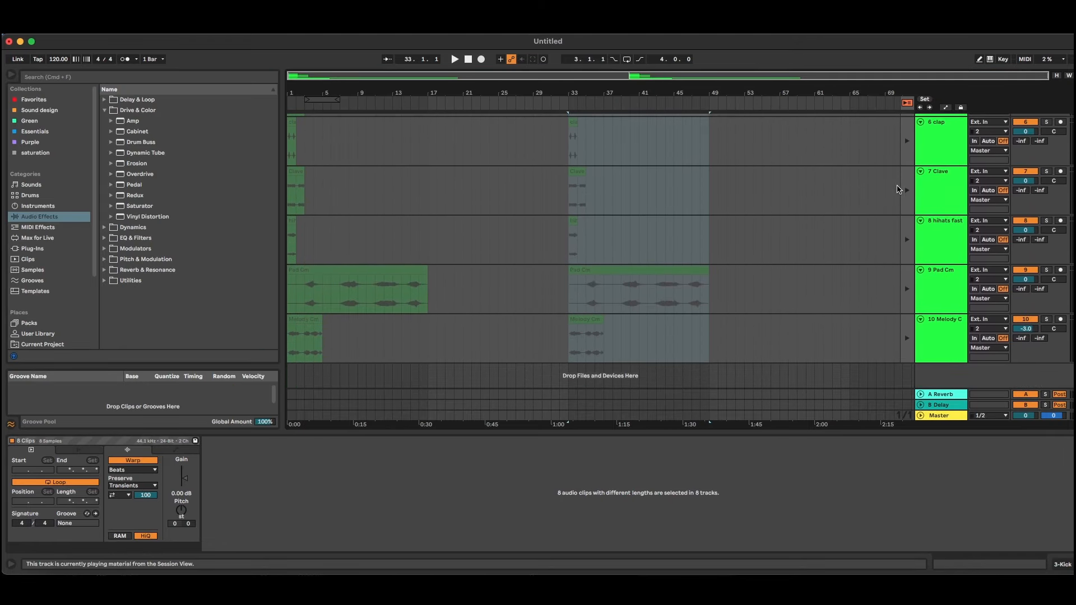
scroll(898, 189, "up", 5)
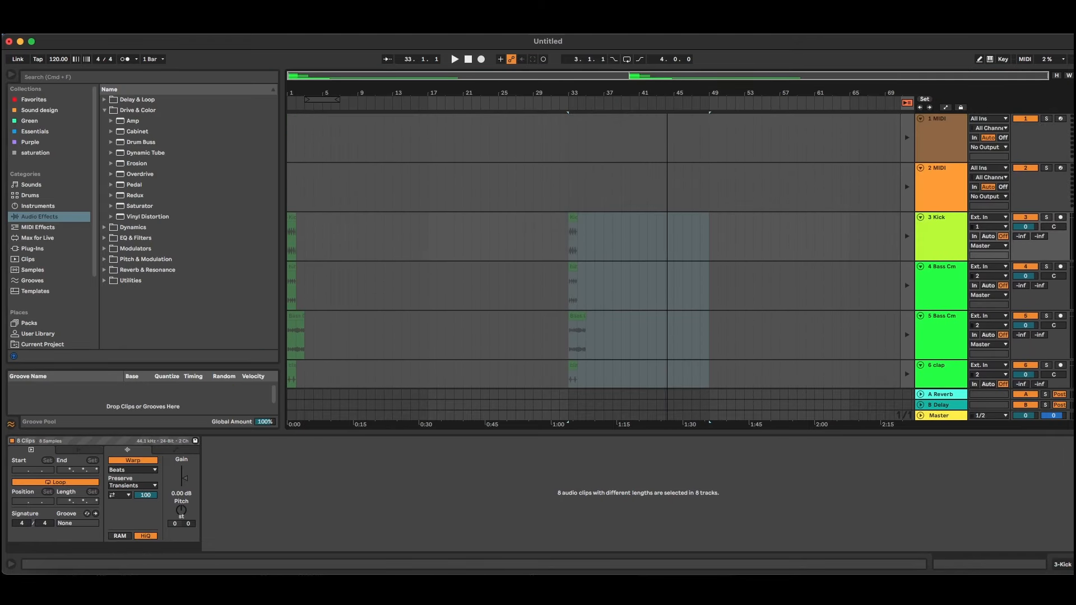
Step: Hide the browser and show it again, and collapse its Drive & Color folder
left_click(12, 76)
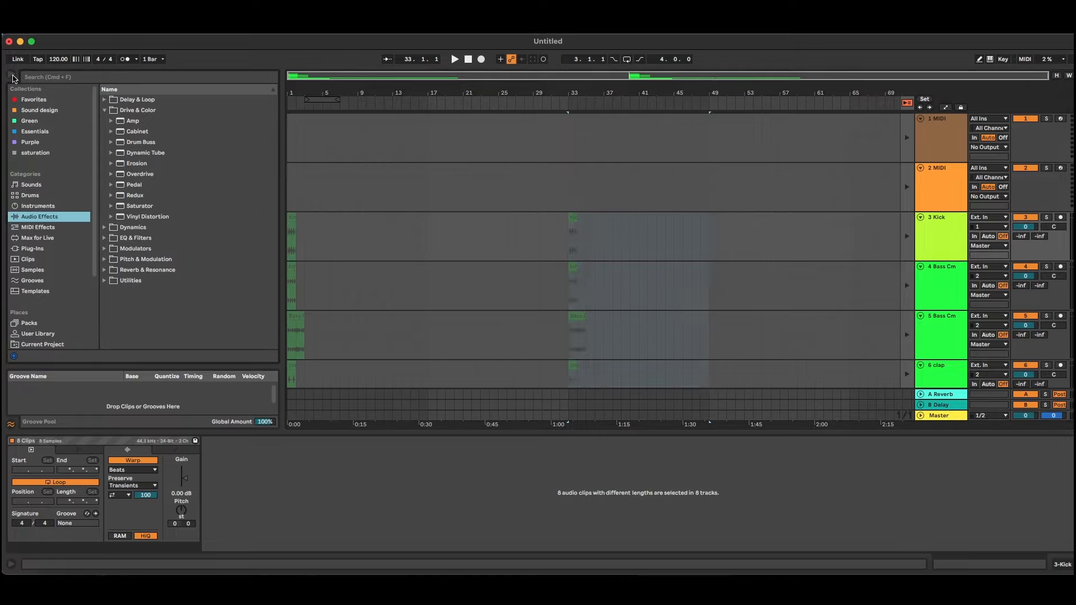
left_click(13, 76)
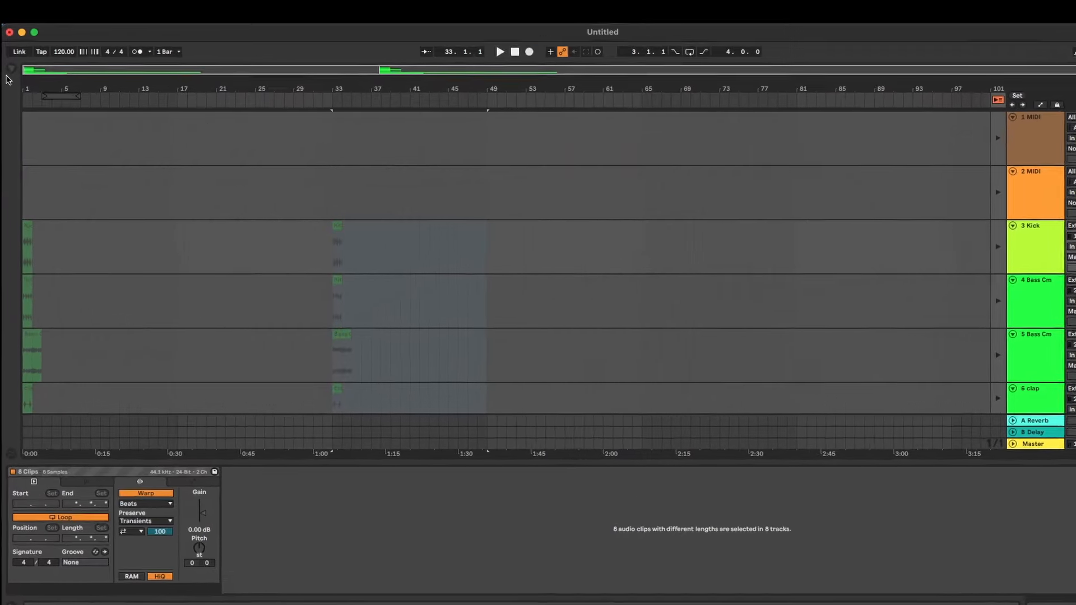
left_click(11, 68)
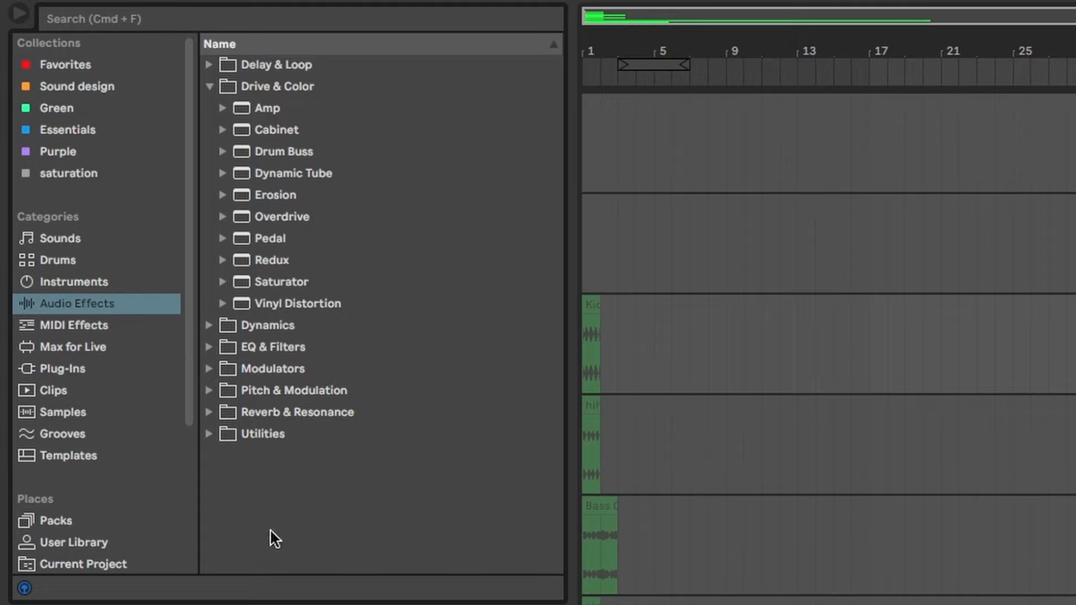
mouse_move(187, 362)
left_mouse_down()
mouse_move(187, 498)
mouse_move(188, 361)
left_mouse_up()
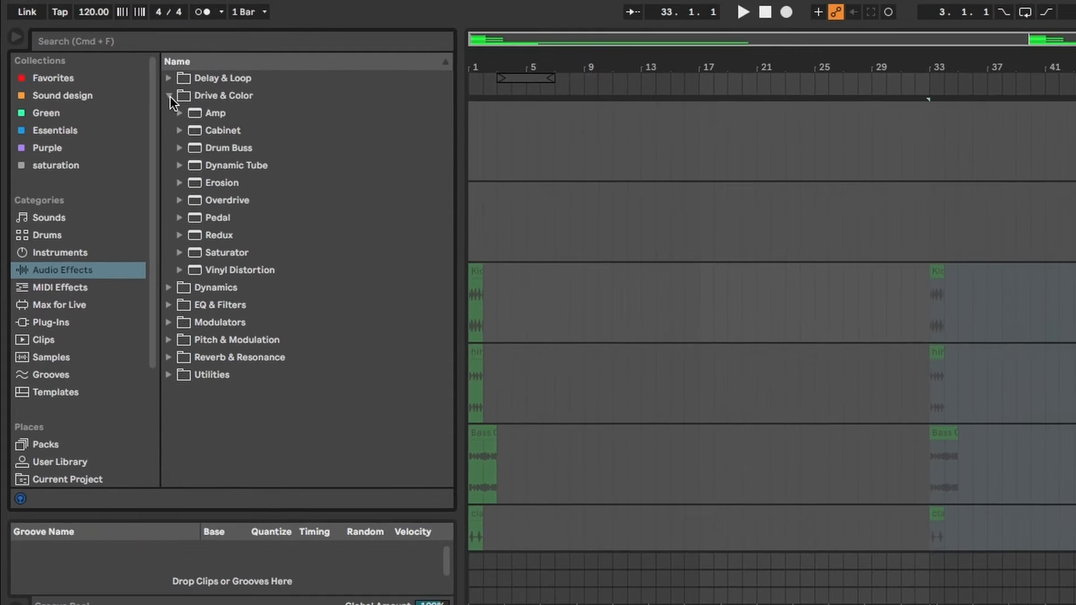
left_click(207, 87)
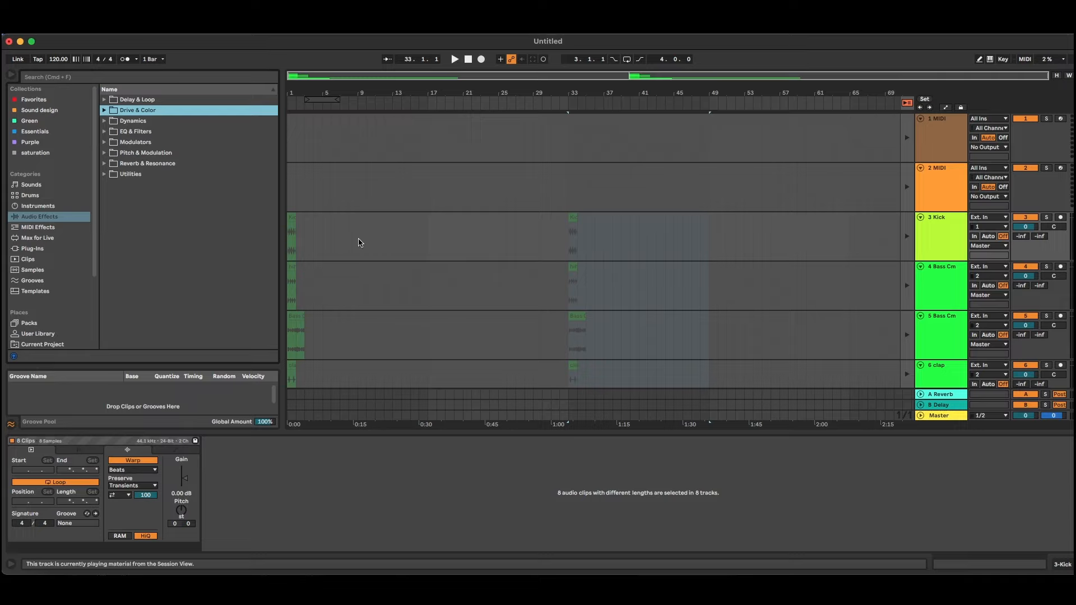
Step: Select tracks 3 Kick through 10 Melody Cm in Arrangement View, fold them all together, and clear the track selection
scroll(417, 245, "down", 3)
scroll(417, 245, "down", 4)
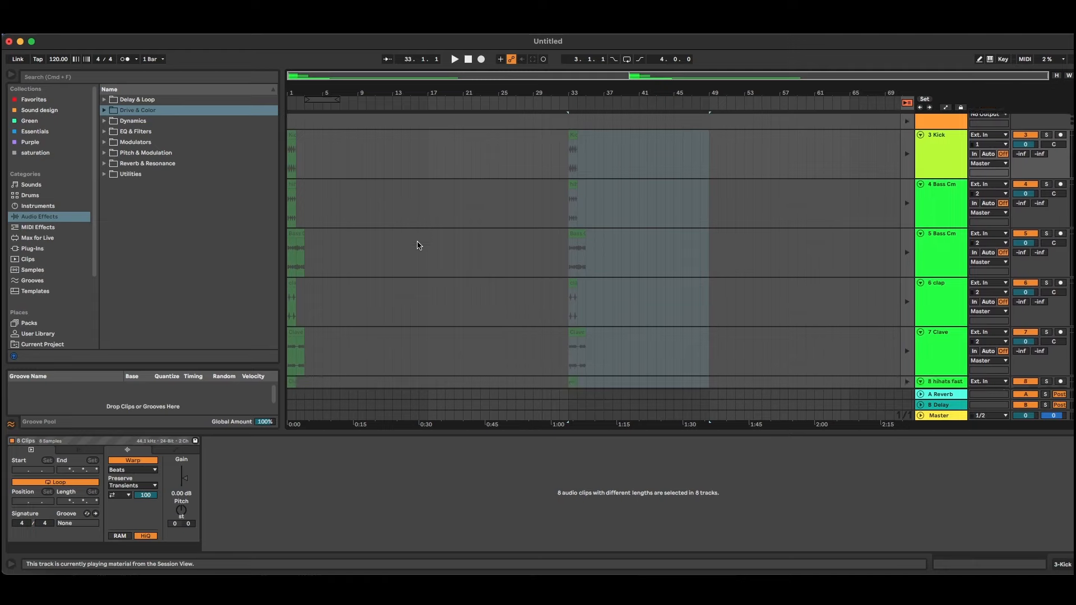
scroll(417, 246, "up", 1)
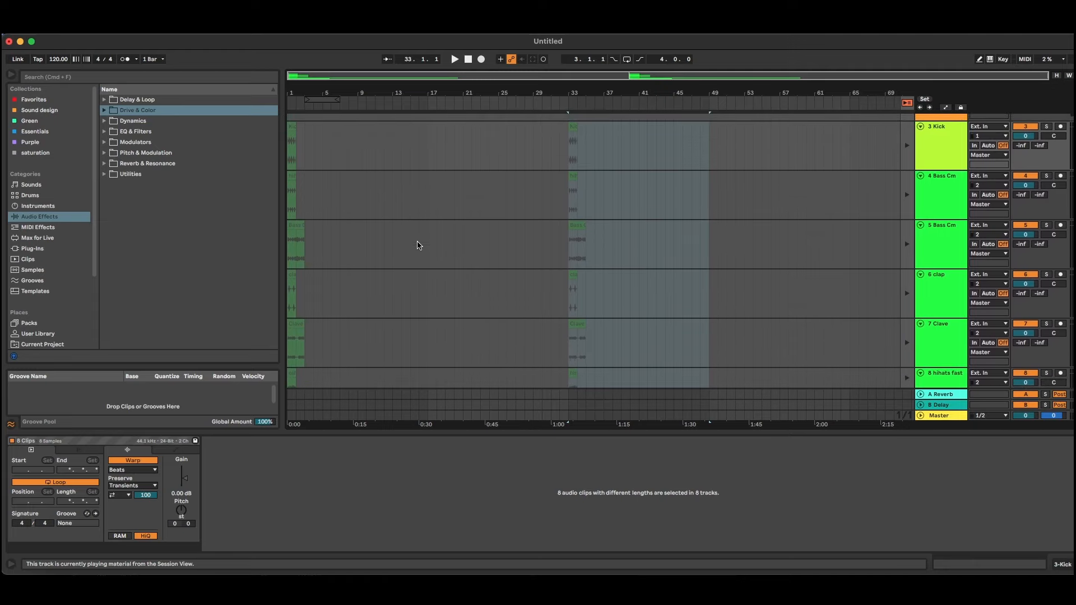
left_click(928, 164)
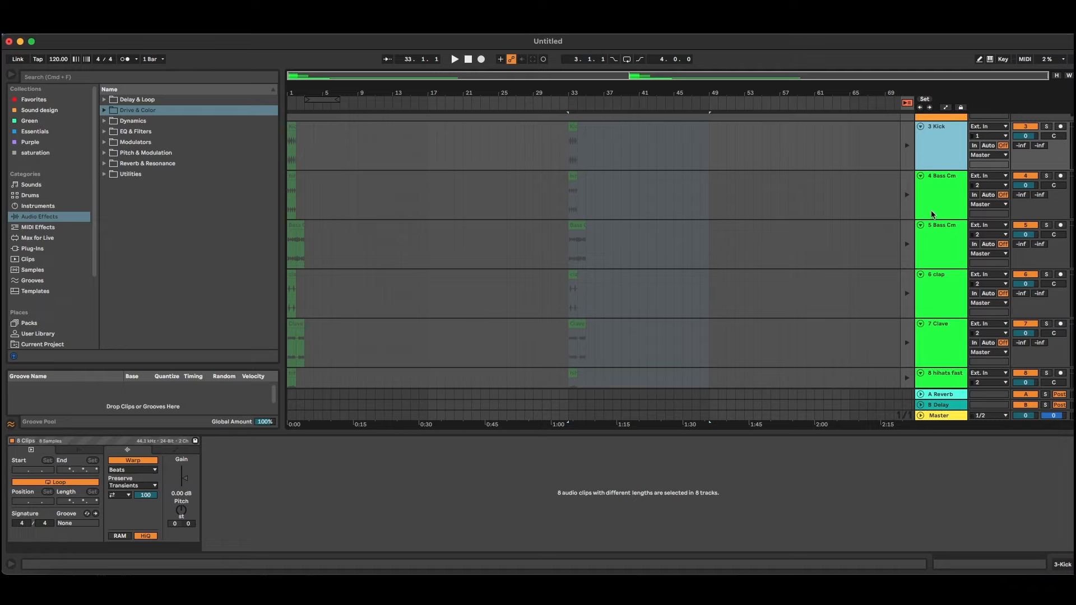
scroll(932, 219, "down", 10)
scroll(937, 258, "up", 15)
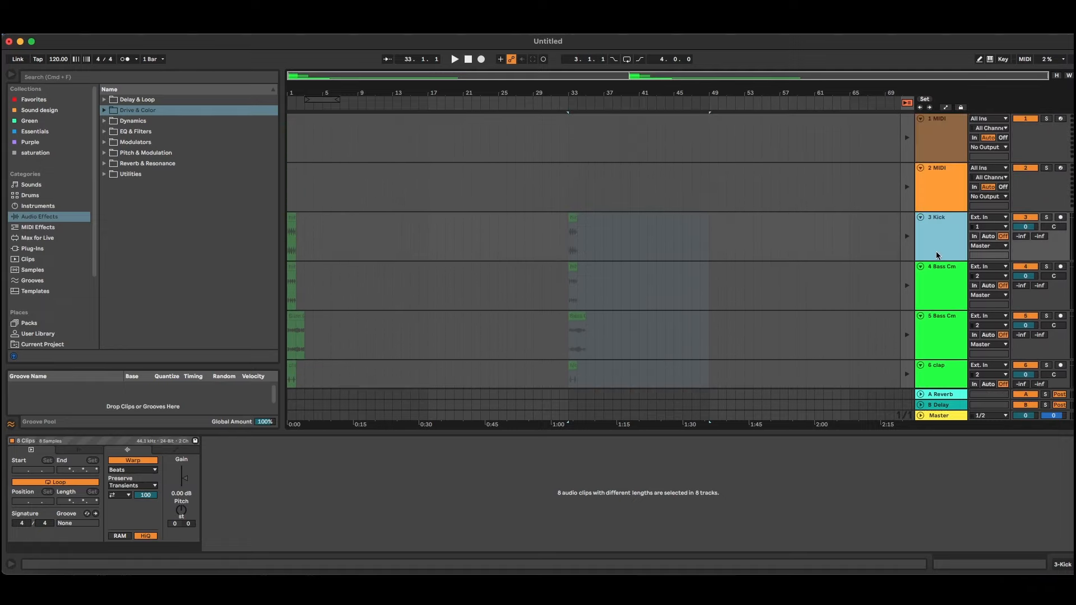
scroll(937, 224, "down", 15)
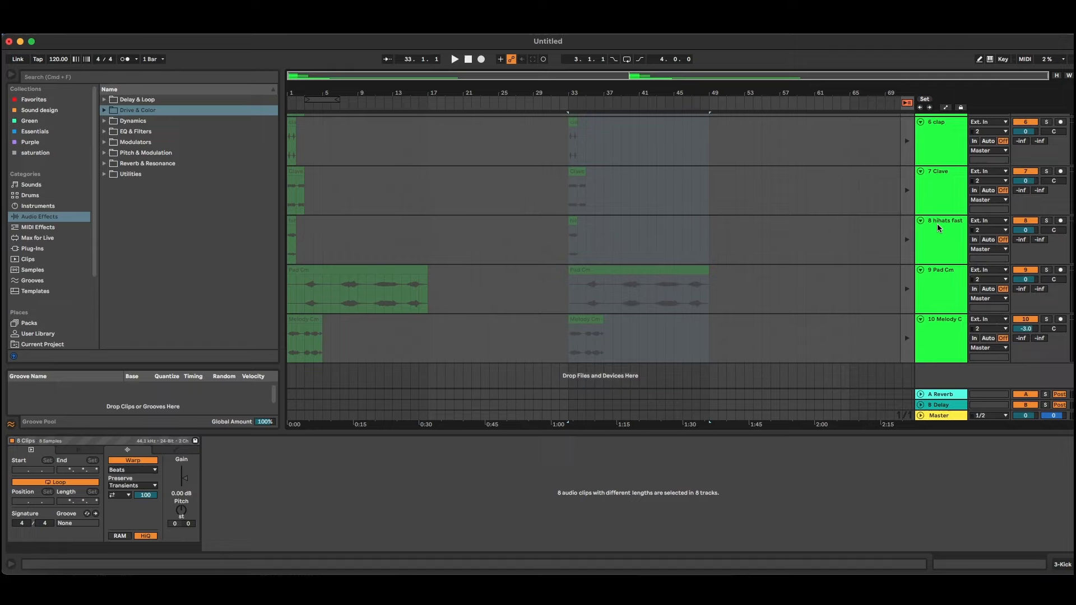
left_click(947, 326)
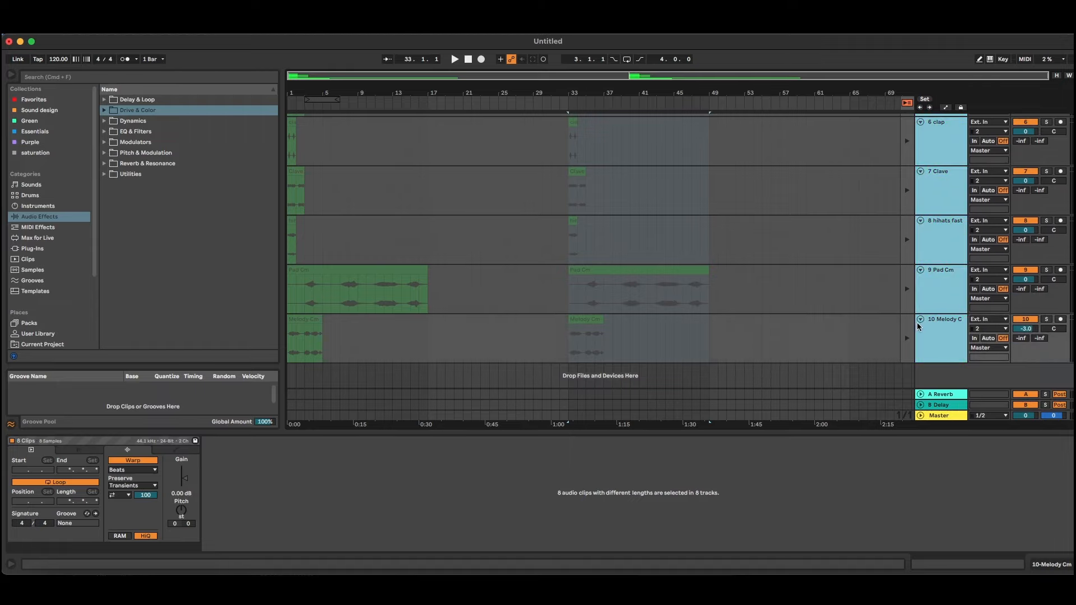
left_click(920, 318, "alt")
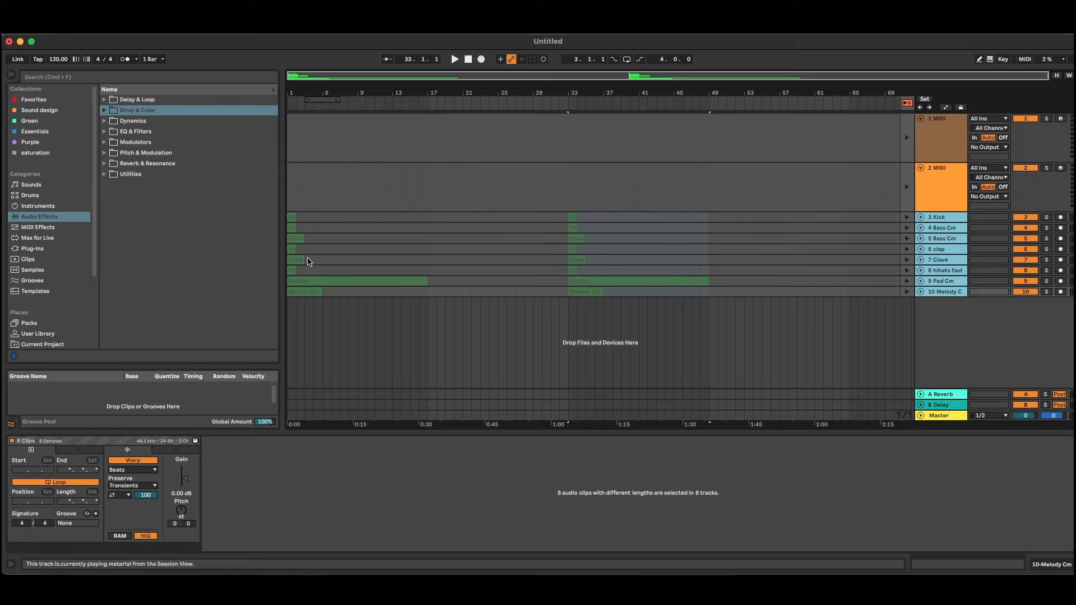
left_click(330, 318)
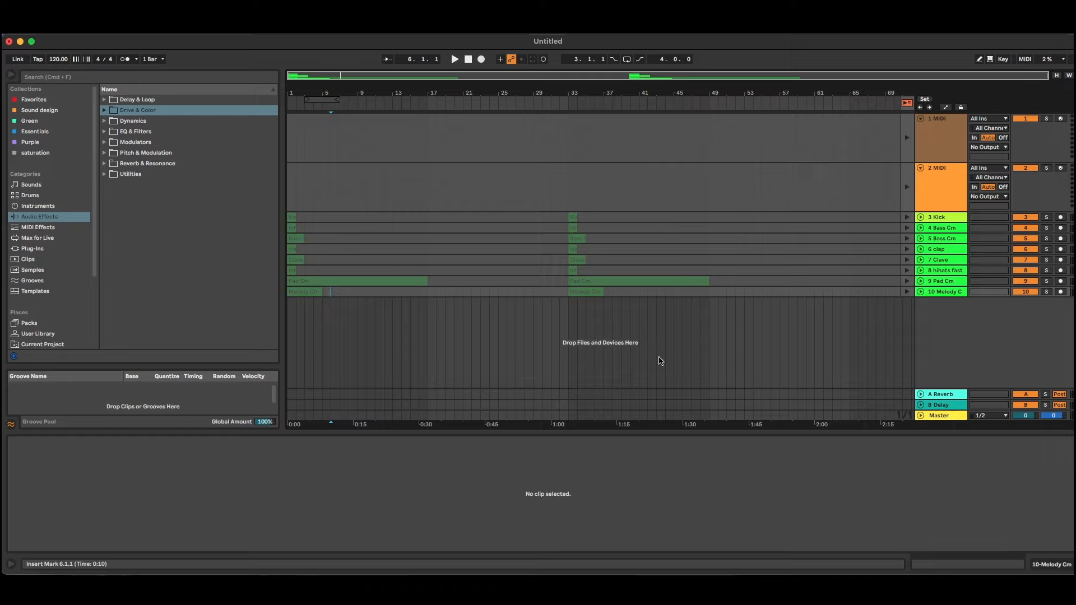
Step: Play the set from 6.1.1 and compare Session View with Arrangement View to see which clips are sounding, and stop playback
key("space")
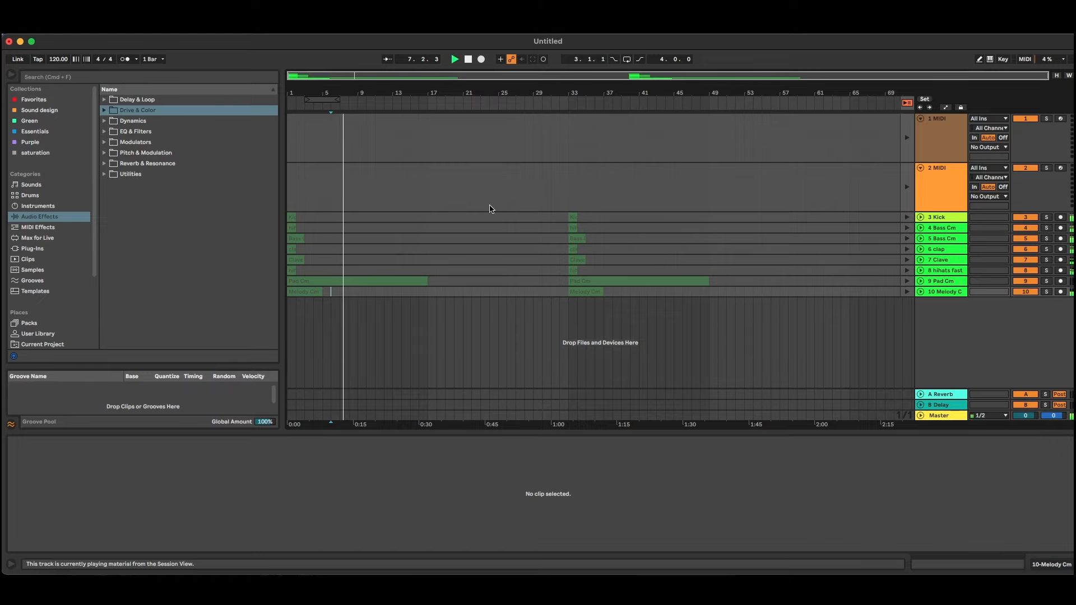
key("Tab")
key("Tab")
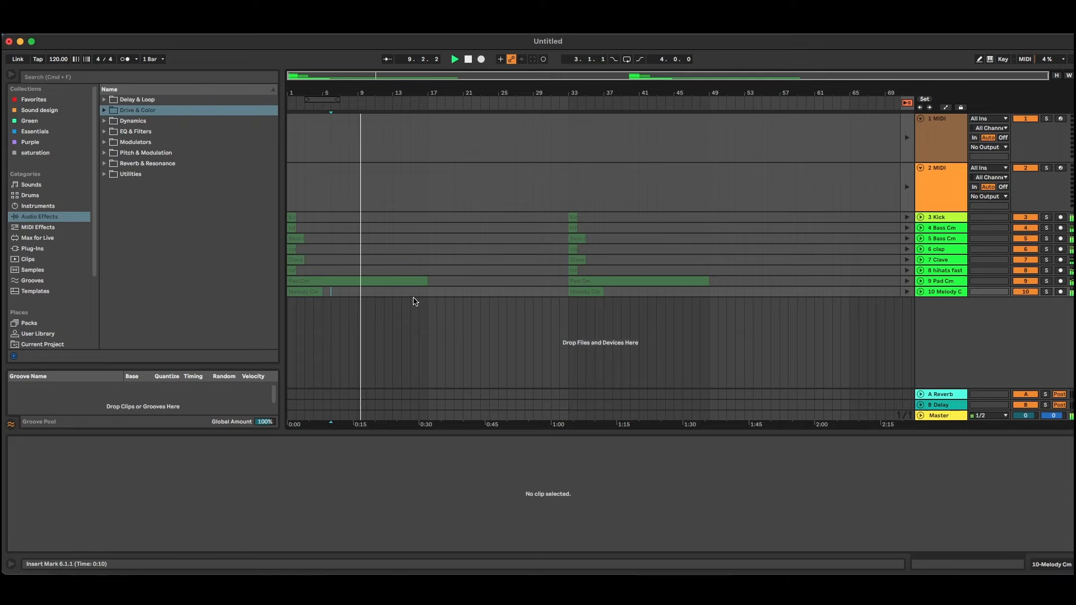
key("Tab")
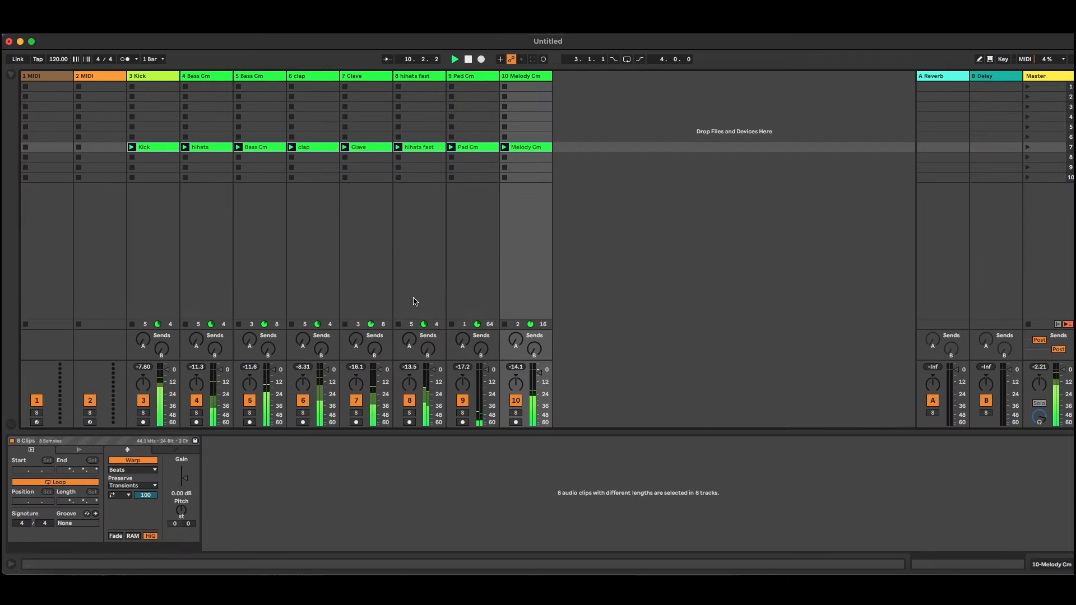
key("Tab")
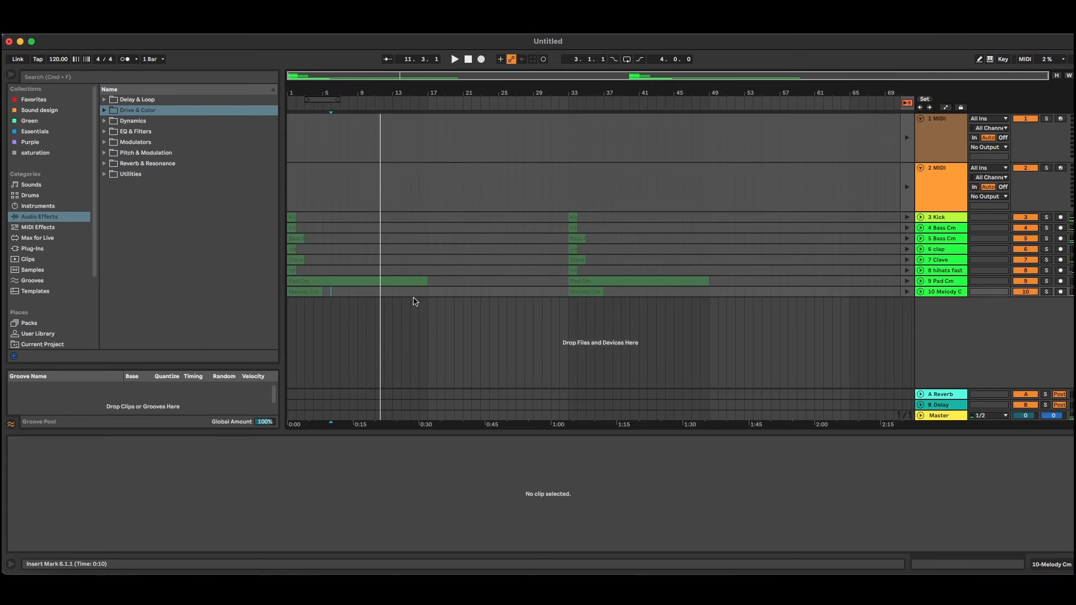
key("Tab")
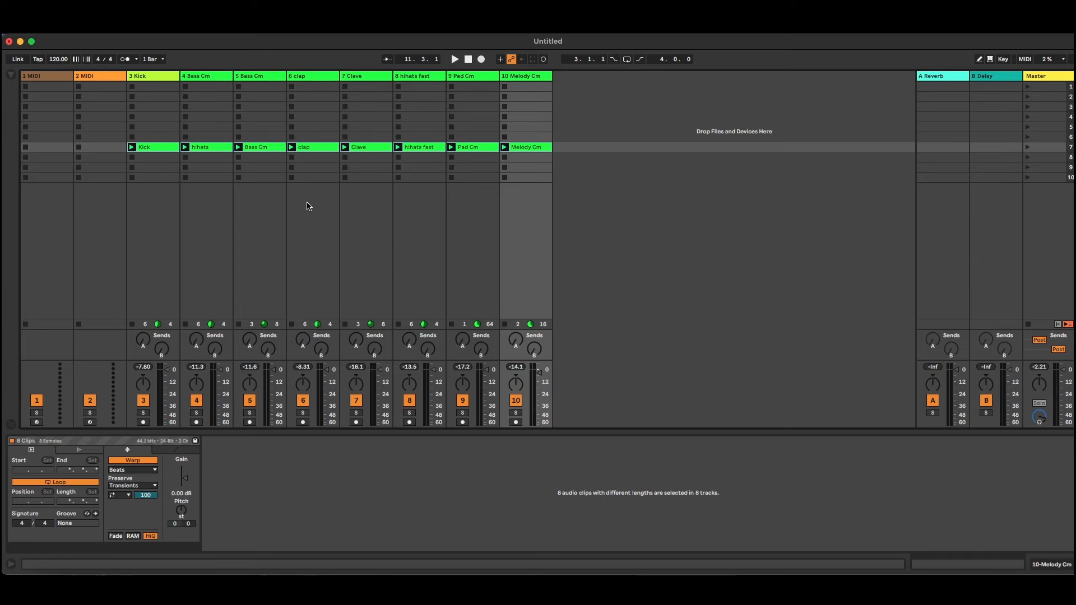
key("Tab")
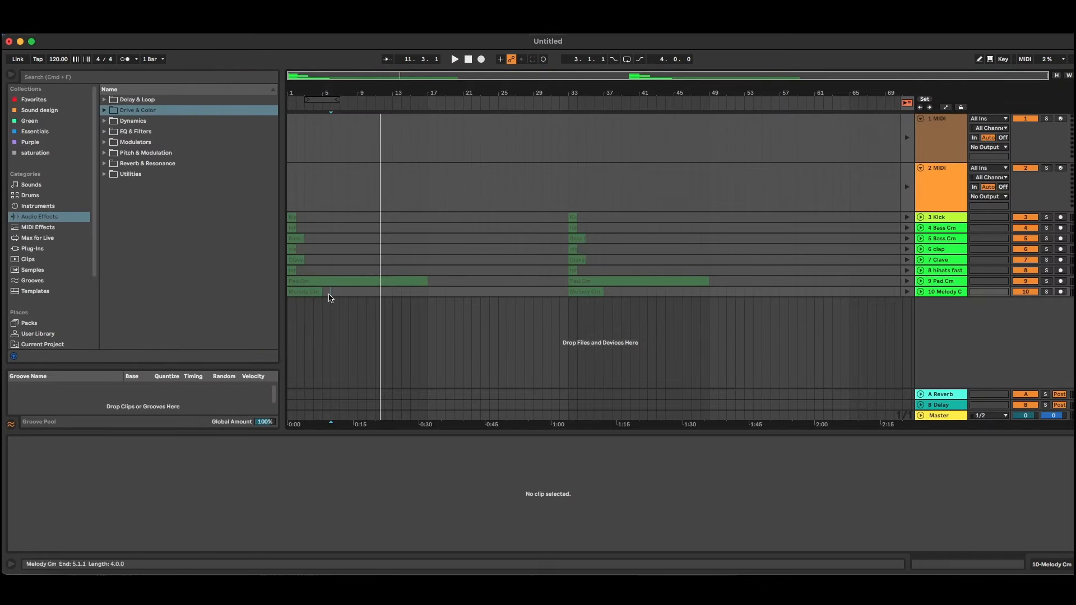
Step: Switch all tracks back to Arrangement playback, return to 1.1.1, and play the arrangement
left_click(907, 104)
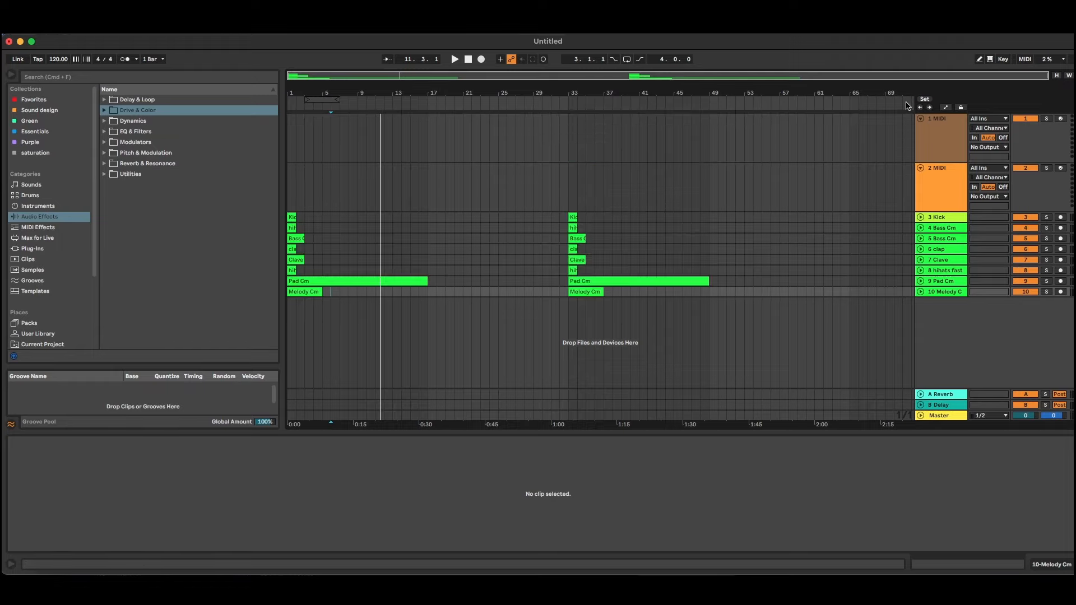
left_click(469, 60)
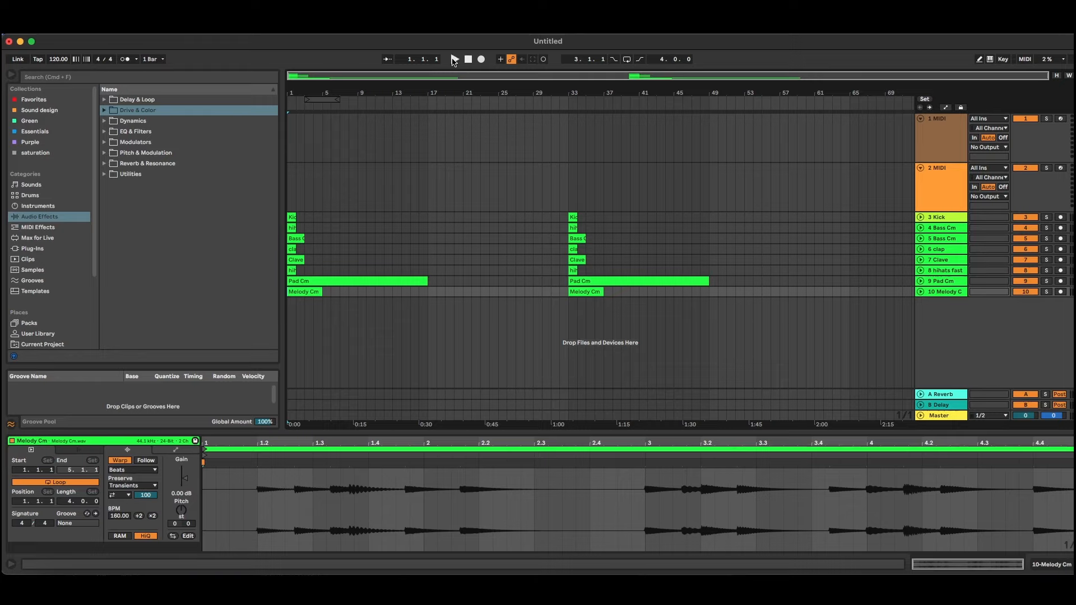
left_click(454, 59)
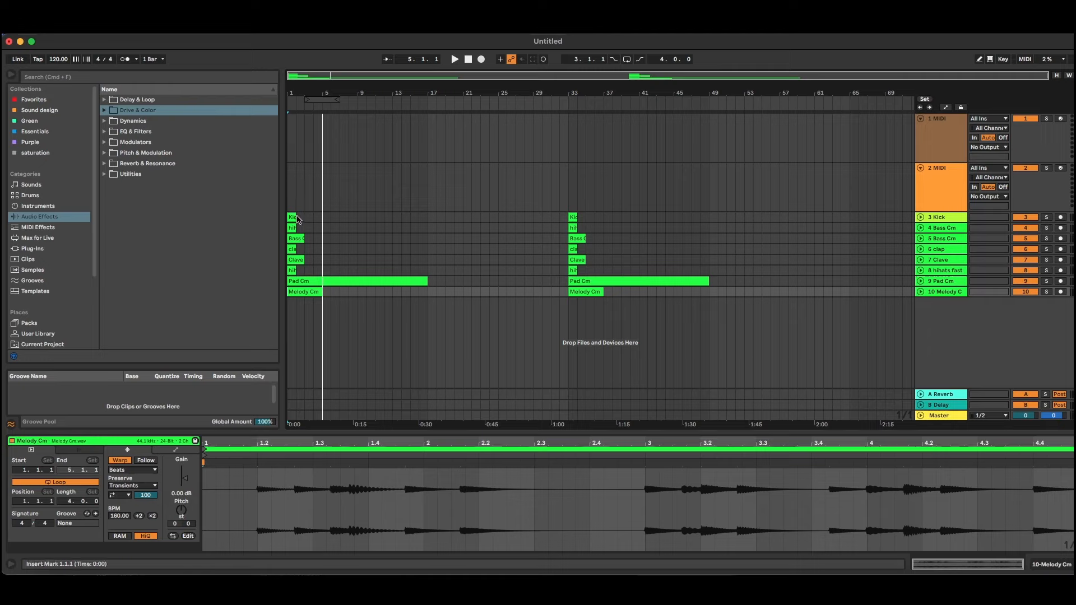
Step: Extend the first Kick clip on track 3 to end at 17.1.1 and play it back
left_click_drag(296, 219, 425, 218)
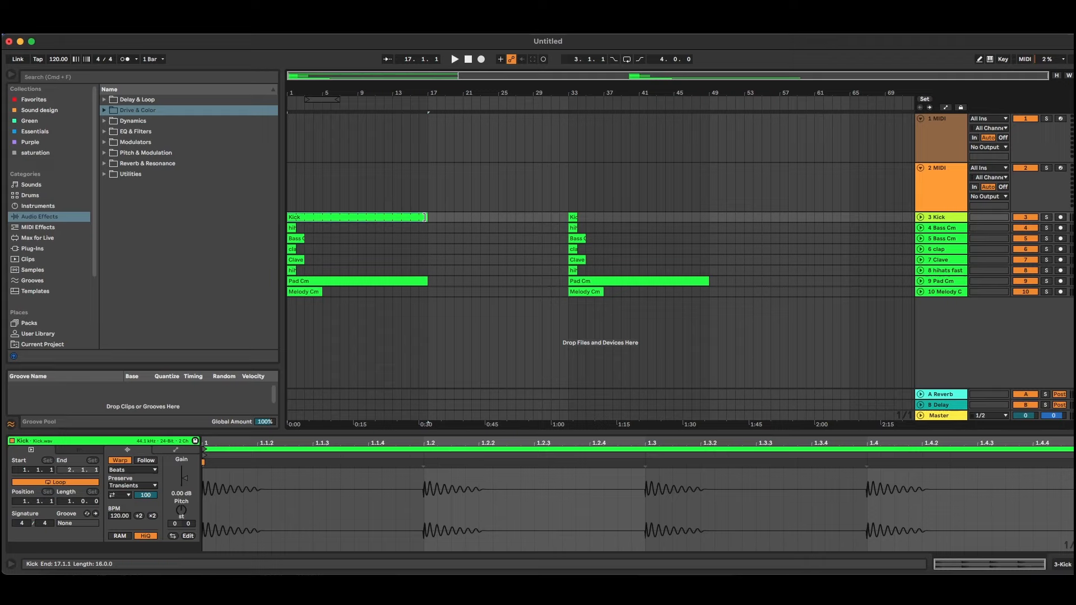
key("space")
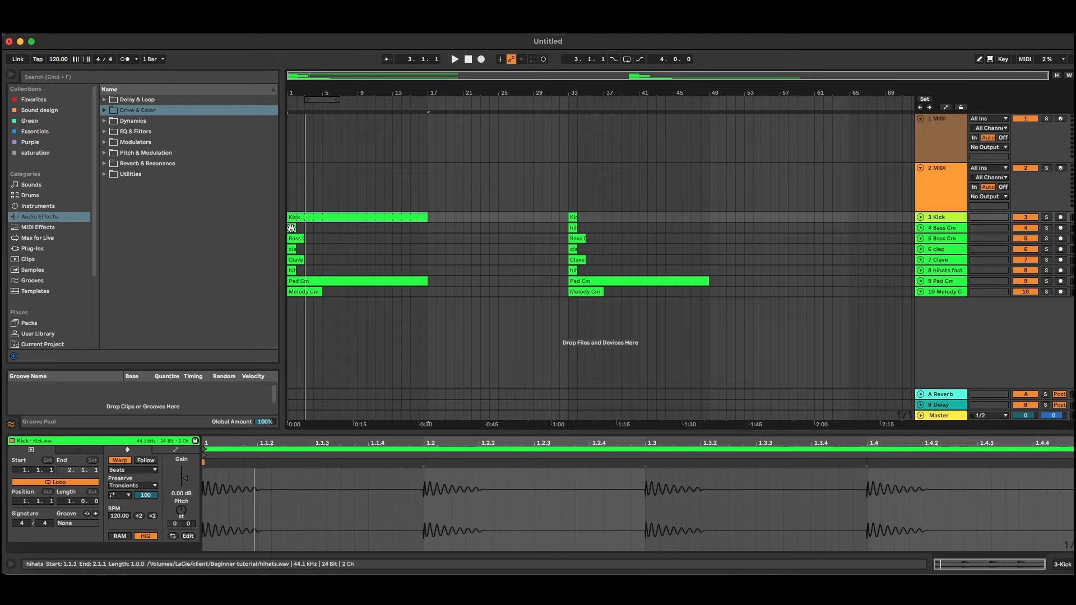
Step: Test lengthening the first Kick clip with Loop off, and restore its looping and its end at 17.1.1
left_click(62, 484)
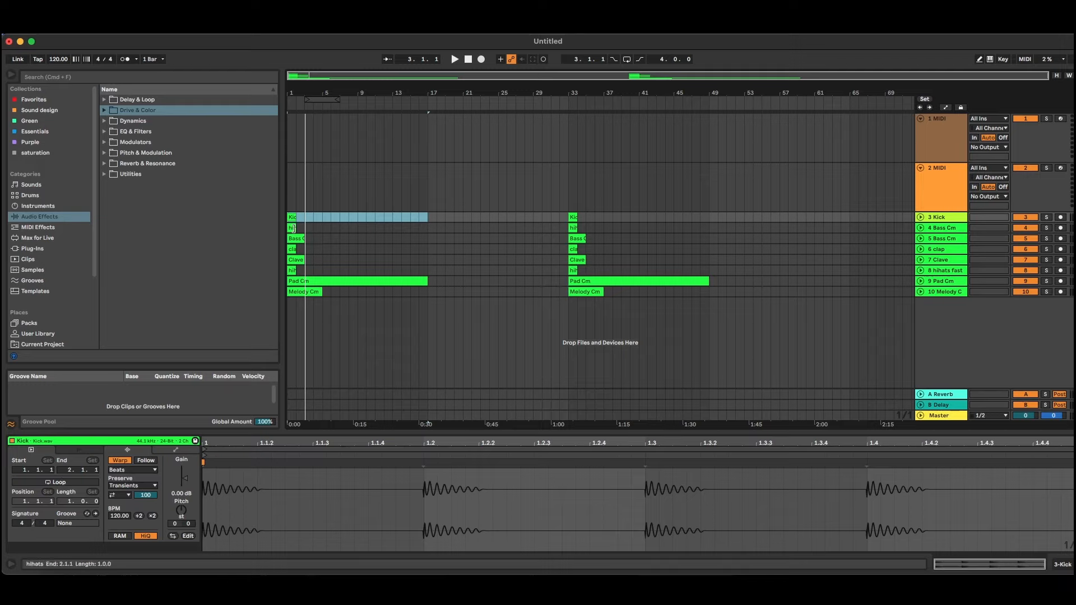
mouse_move(295, 218)
left_mouse_down()
mouse_move(327, 219)
mouse_move(300, 217)
left_mouse_up()
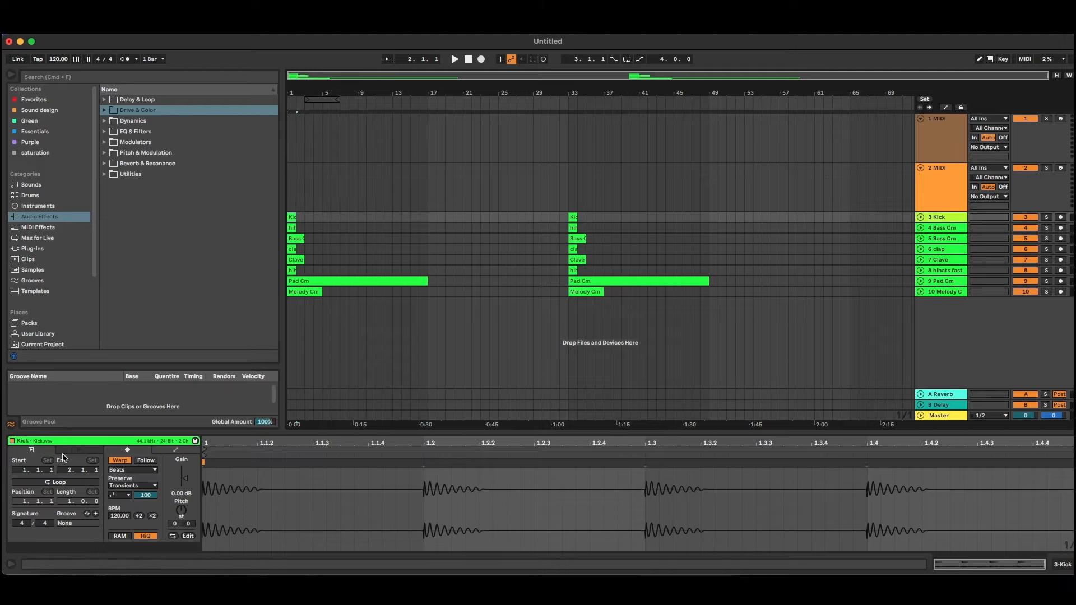
left_click(55, 483)
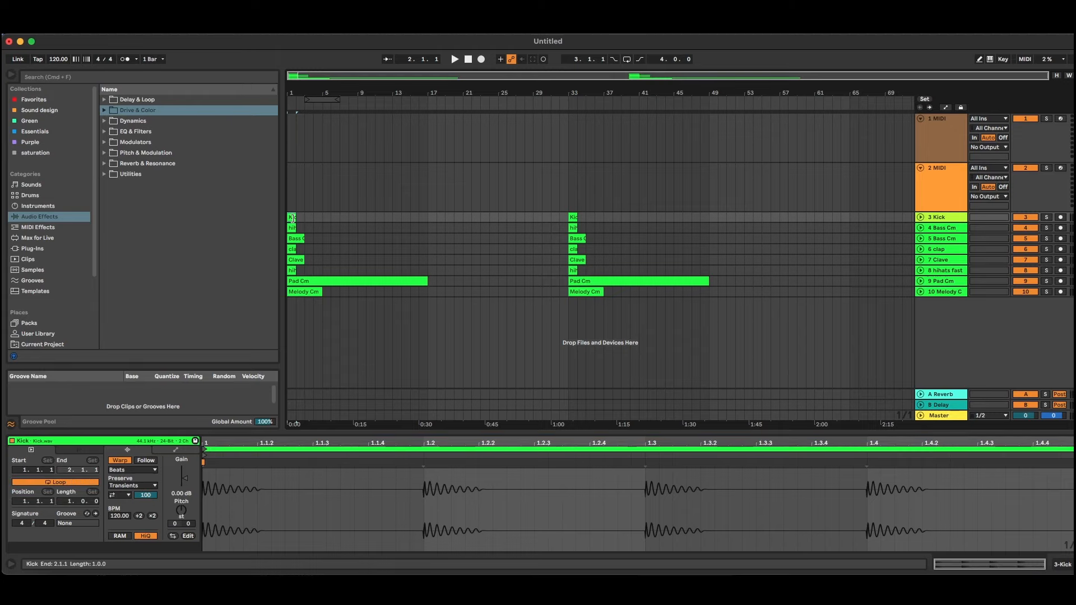
left_click_drag(295, 218, 428, 219)
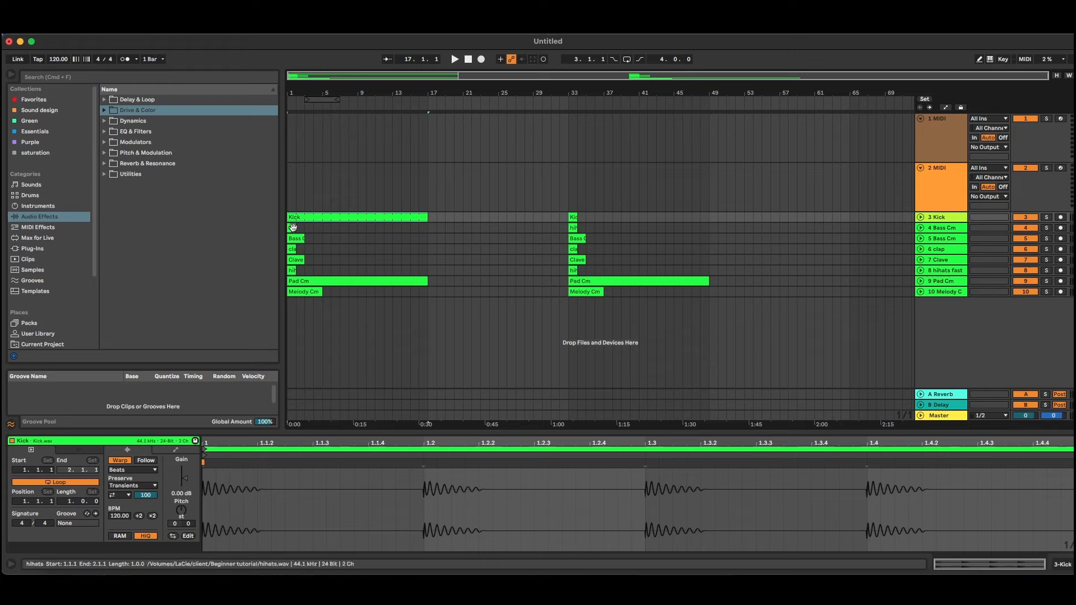
Step: Extend the first hihats, Bass Cm, clap, Clave and hihats fast clips to end at 17.1.1
left_click_drag(296, 230, 418, 229)
left_click_drag(305, 238, 427, 228)
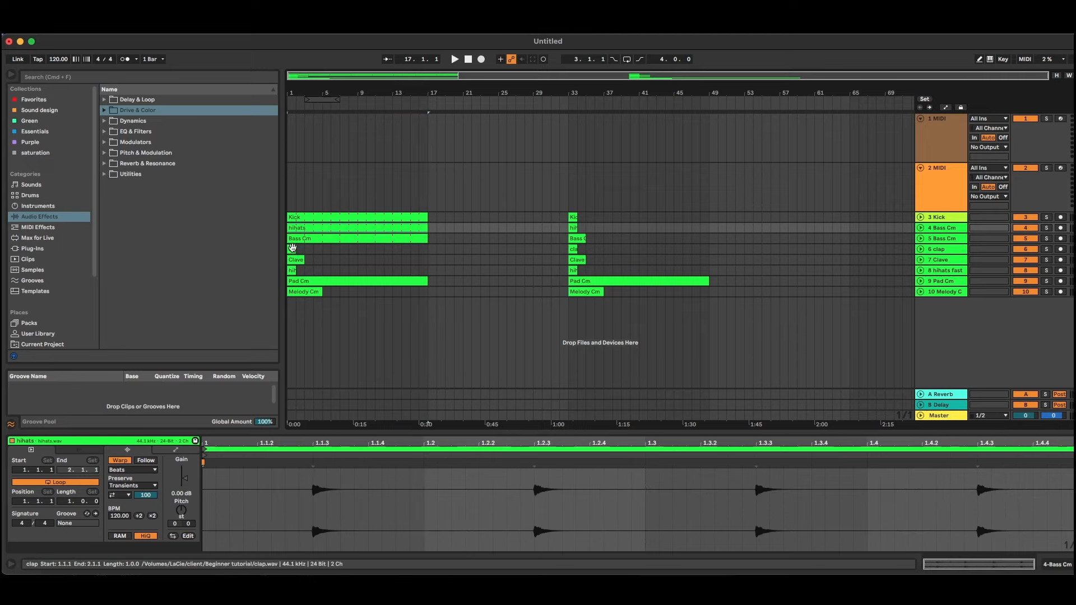
left_click_drag(297, 249, 306, 272)
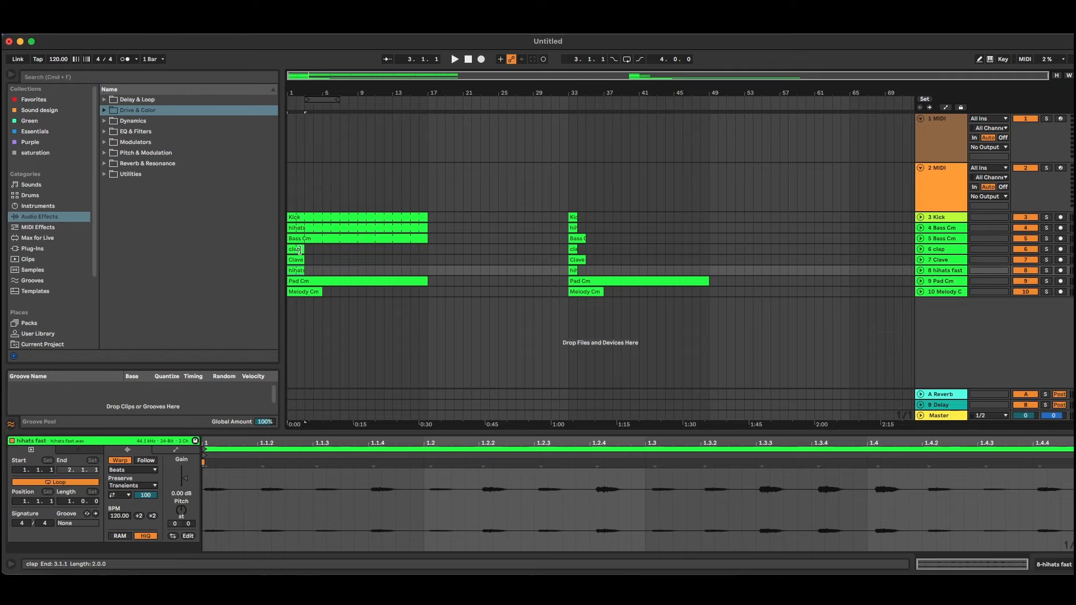
left_click(298, 250, "shift")
left_click_drag(298, 250, 424, 248)
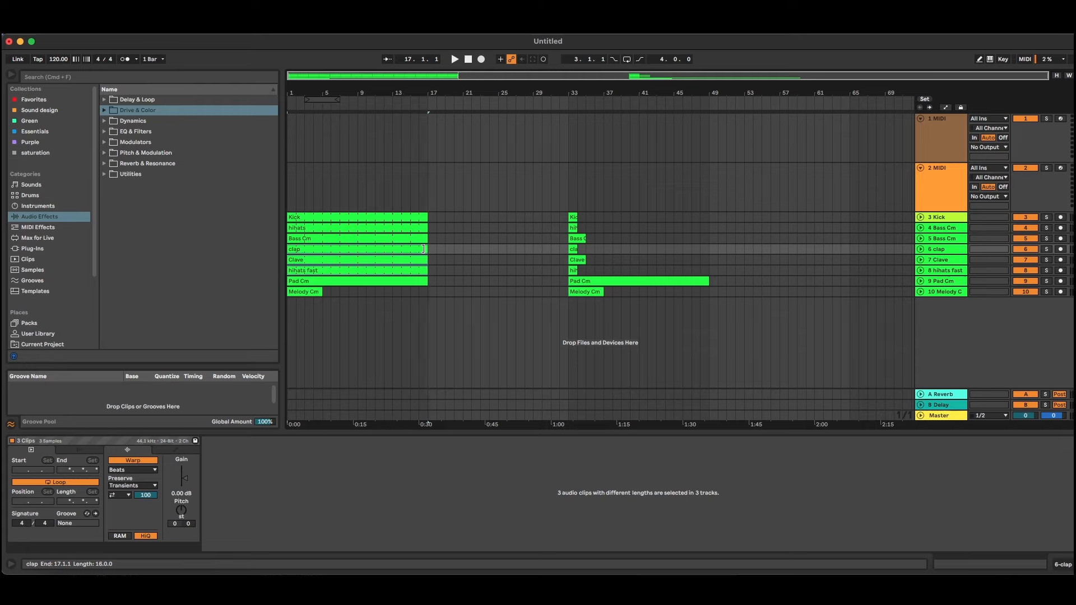
Step: Extend the first Melody Cm clip on track 10 to end at 17.1.1 and play the arrangement
left_click(401, 292)
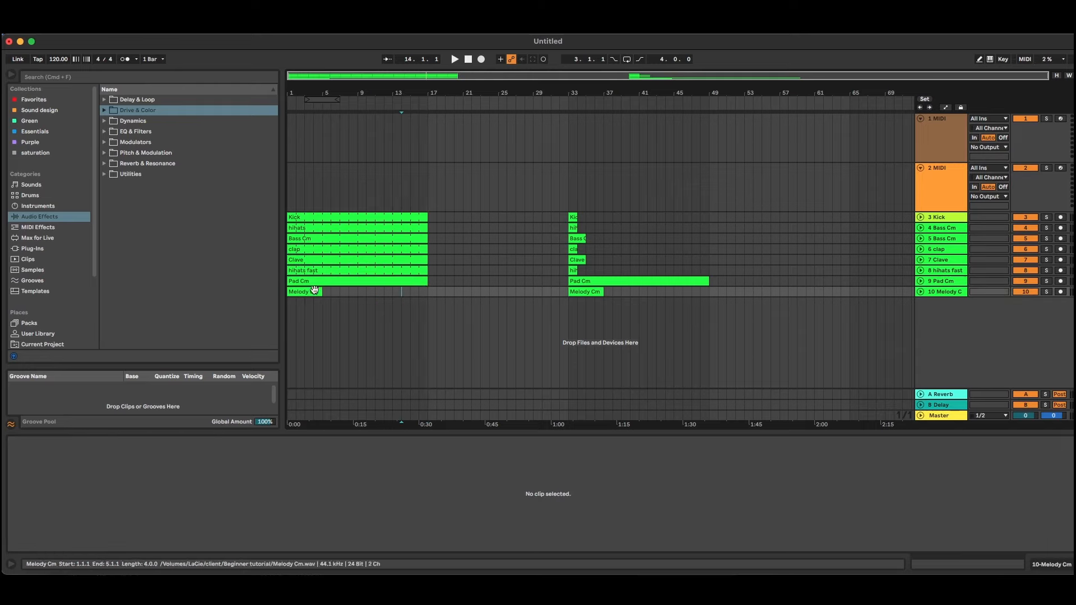
left_click_drag(322, 292, 428, 292)
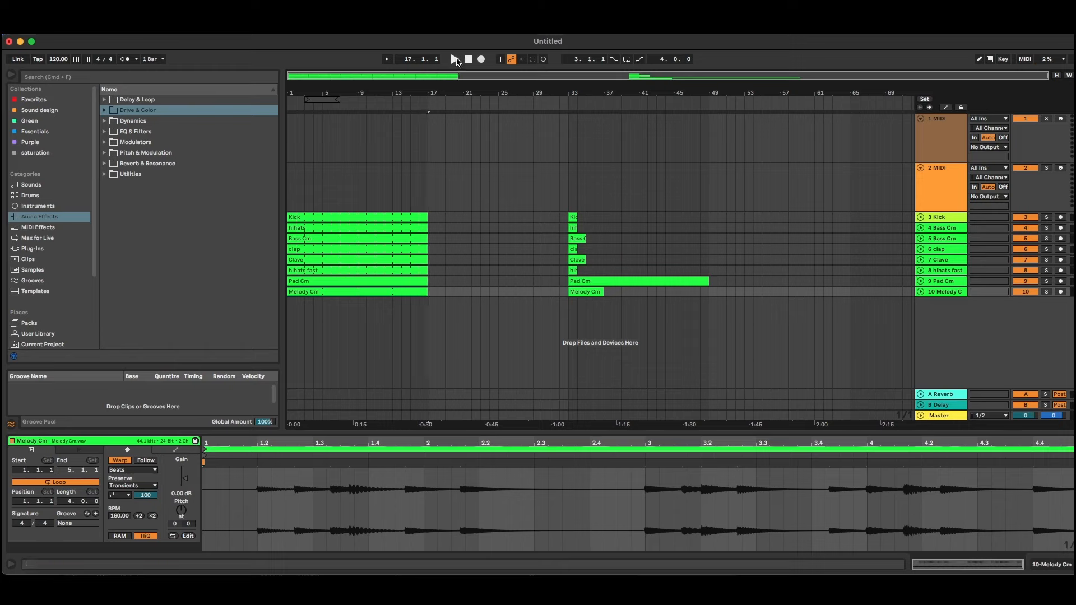
left_click(455, 59)
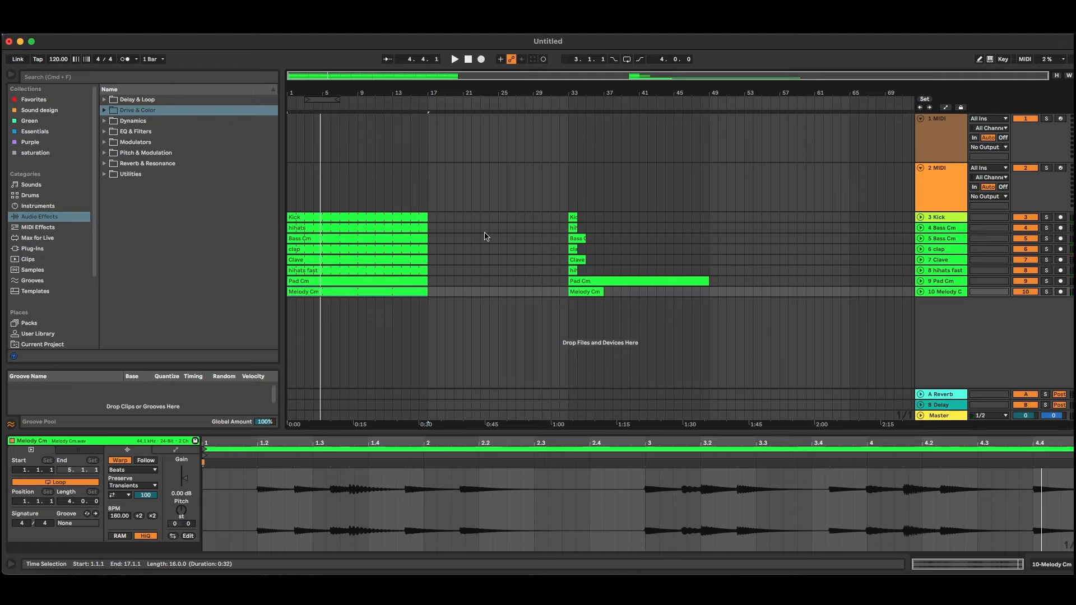
Step: Unfold tracks 3 Kick and 4 Bass Cm to show the kick and hihats waveforms in bar 1
left_click(941, 218)
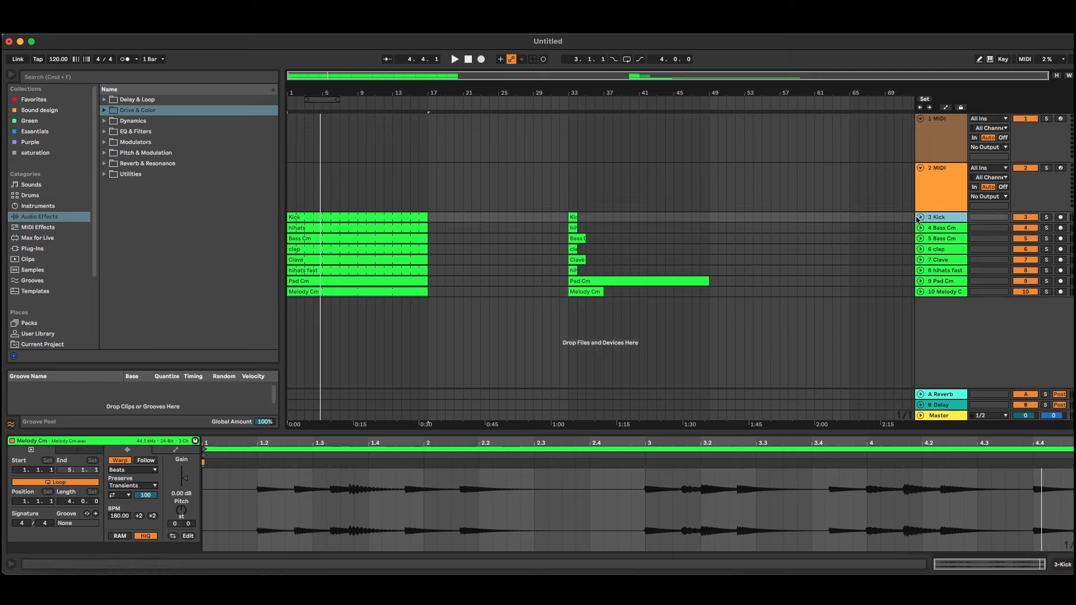
left_click(920, 218)
left_click(920, 266)
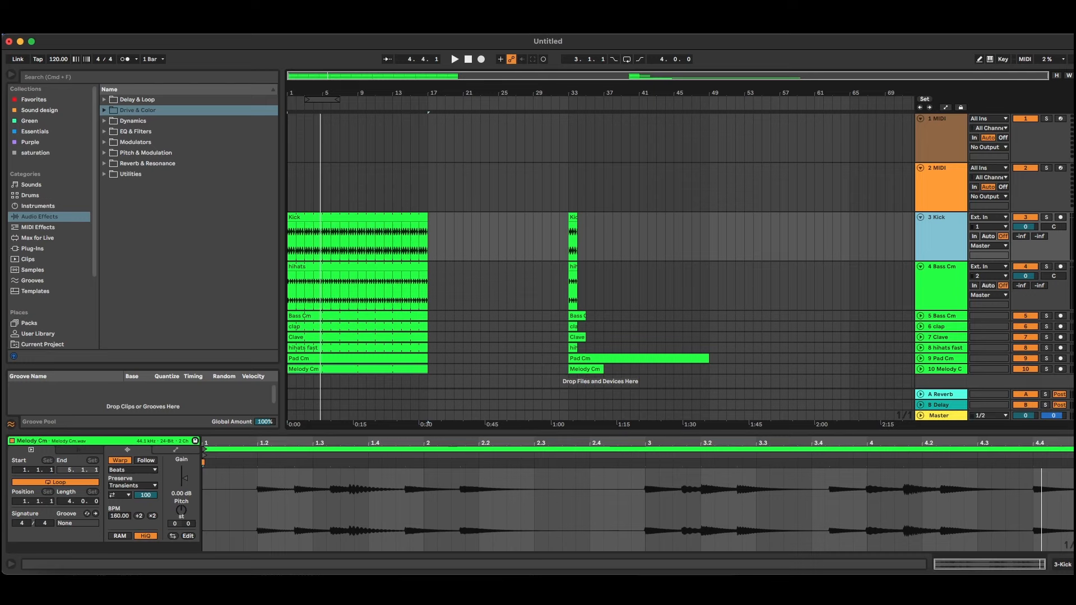
left_click_drag(291, 93, 291, 220)
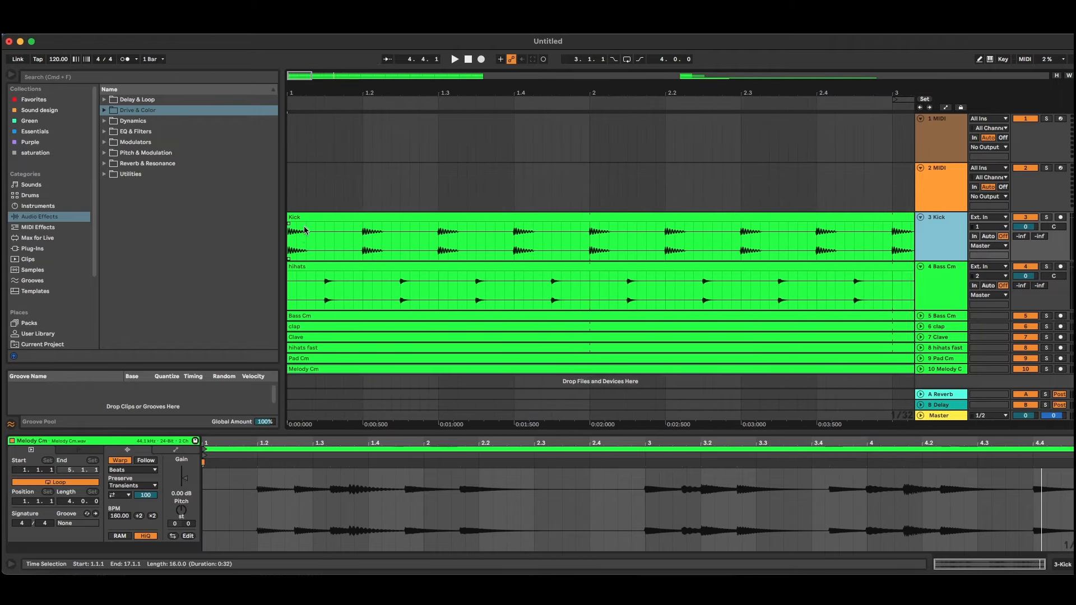
left_click_drag(296, 93, 296, 116)
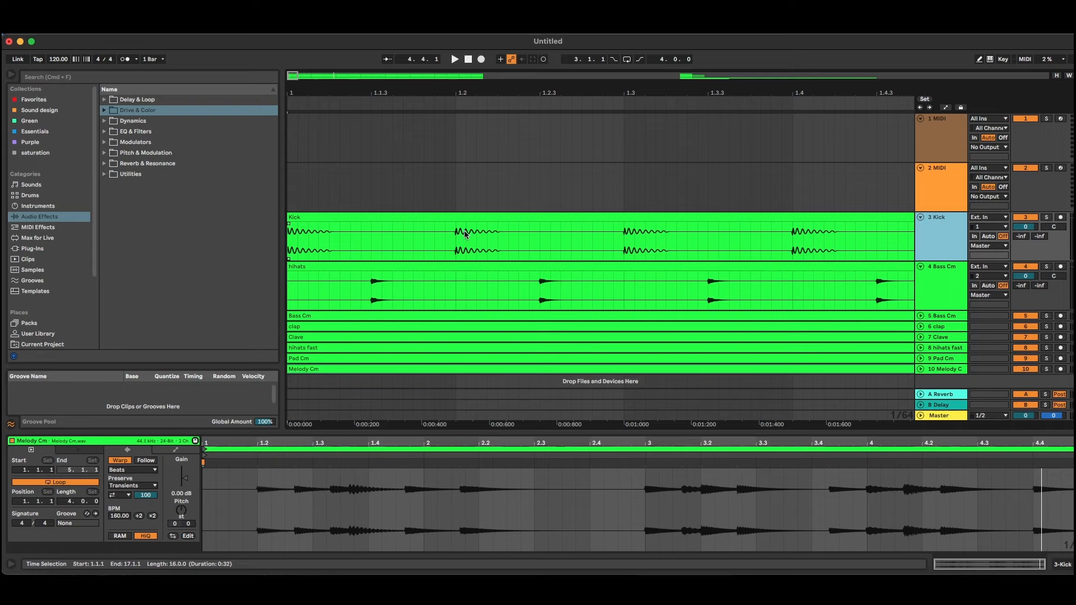
Step: Solo tracks 3 Kick and 4 Bass Cm and play them together from the start
left_click(1044, 220)
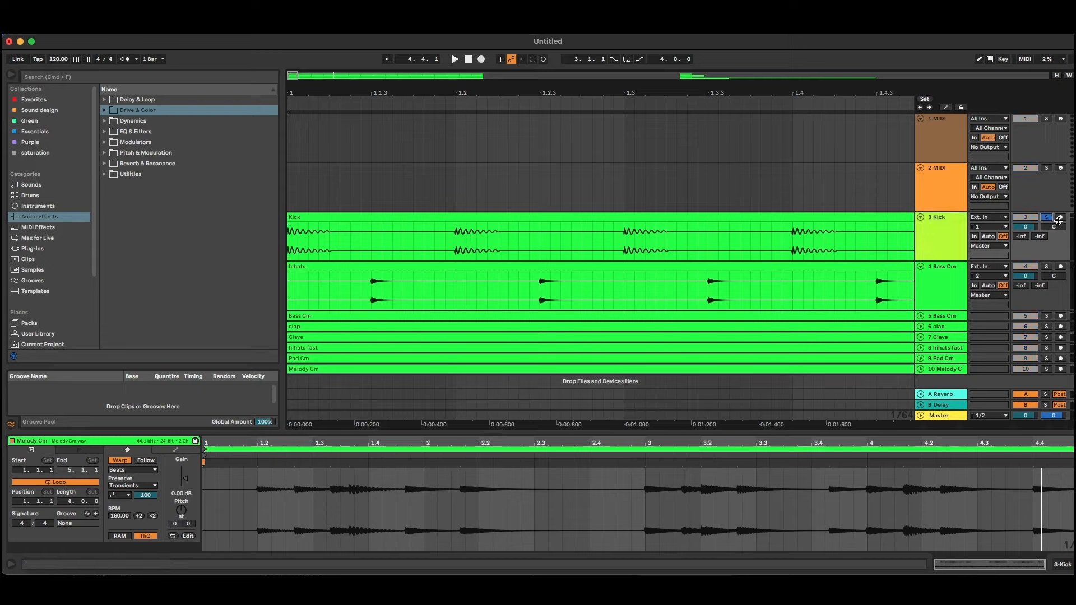
left_click(1045, 268)
key("space")
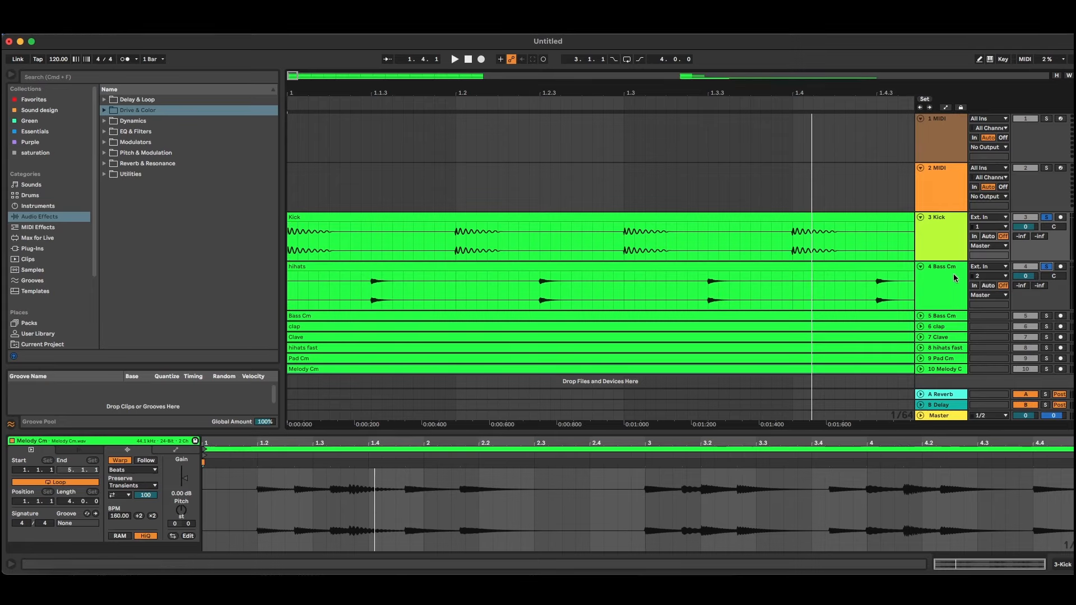
Step: Unfold tracks 5 Bass Cm, 6 clap, 7 Clave, 8 hihats fast and 9 Pad Cm to show their waveforms
scroll(949, 275, "down", 1)
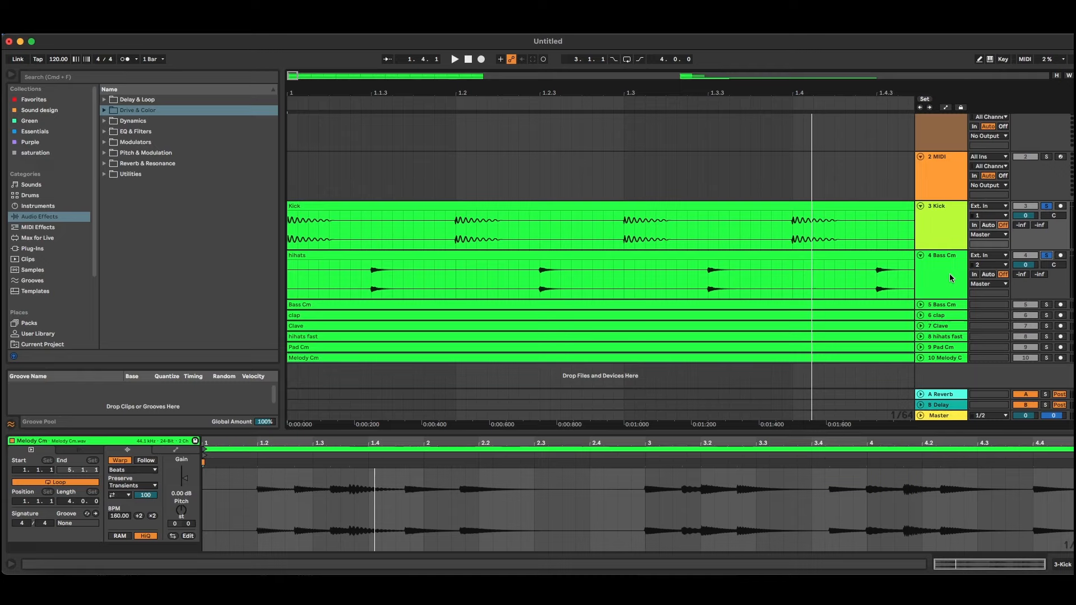
left_click(920, 305)
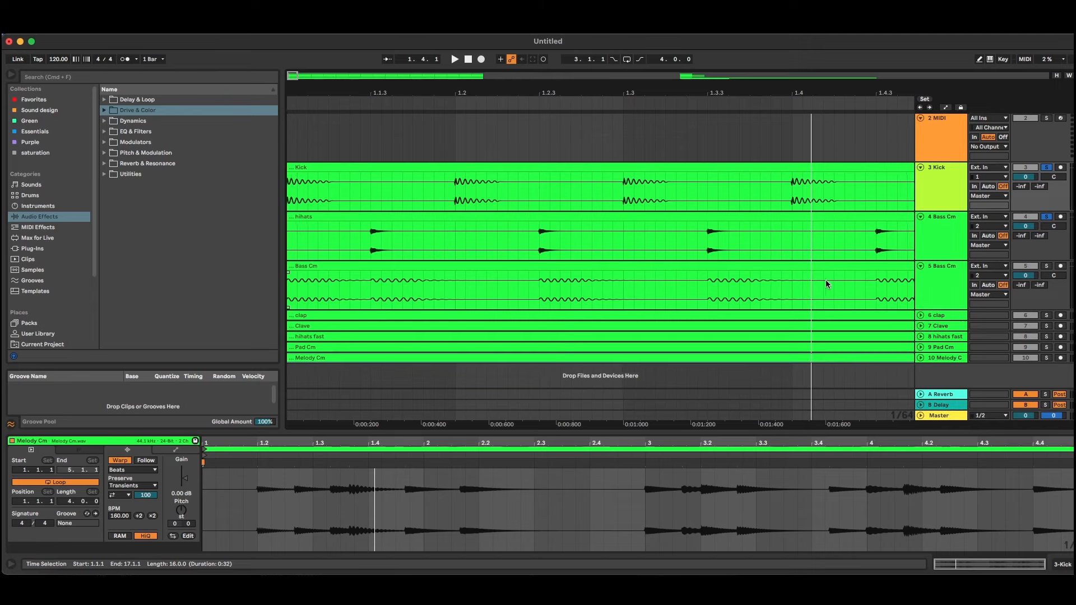
left_click(921, 316)
scroll(502, 269, "down", 2)
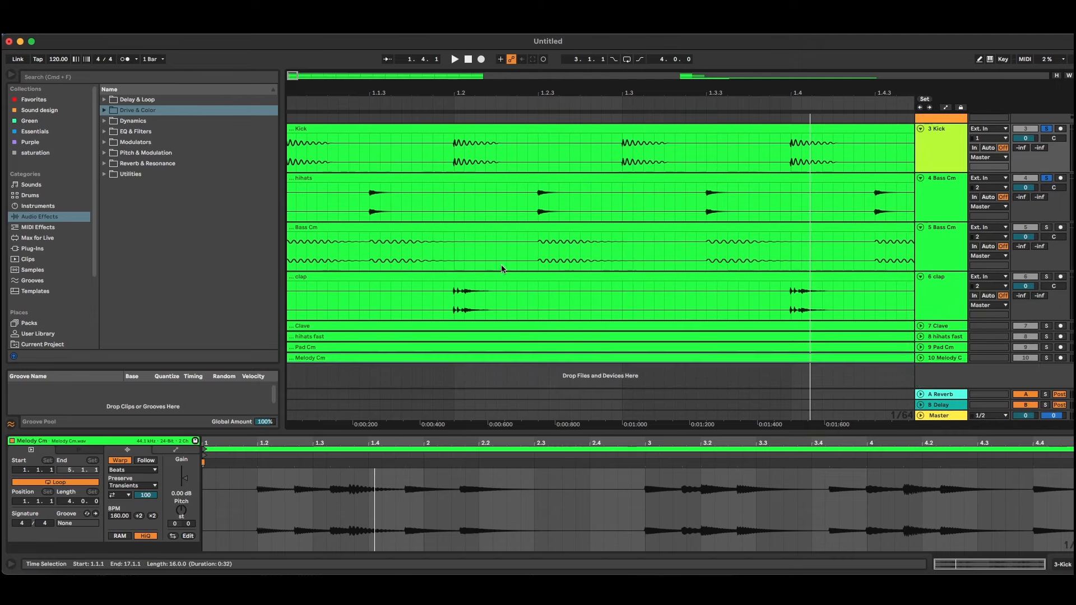
left_click(920, 325)
scroll(916, 320, "down", 2)
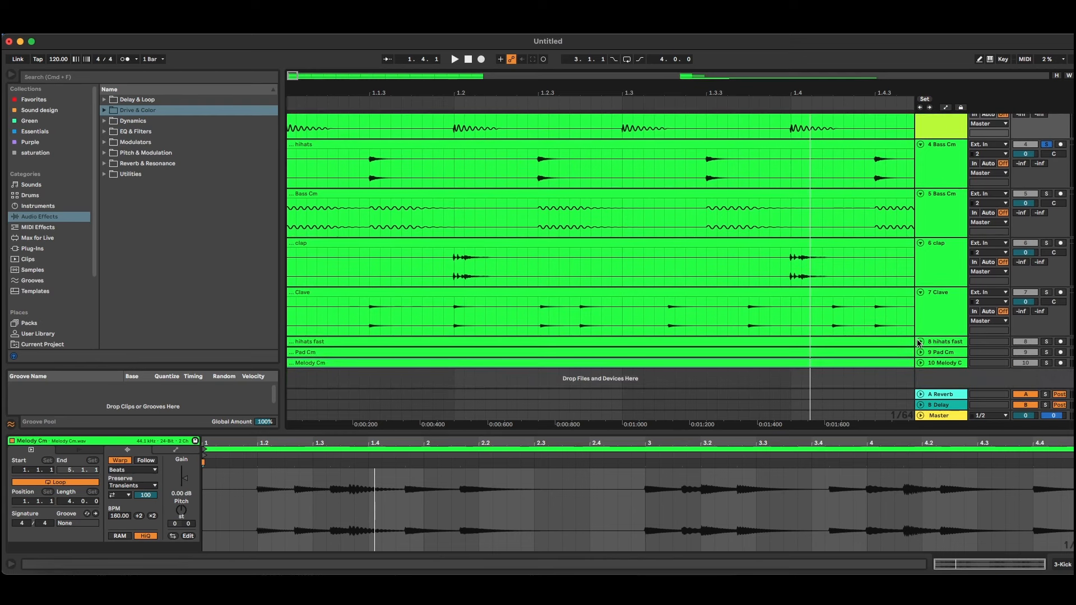
left_click(920, 341)
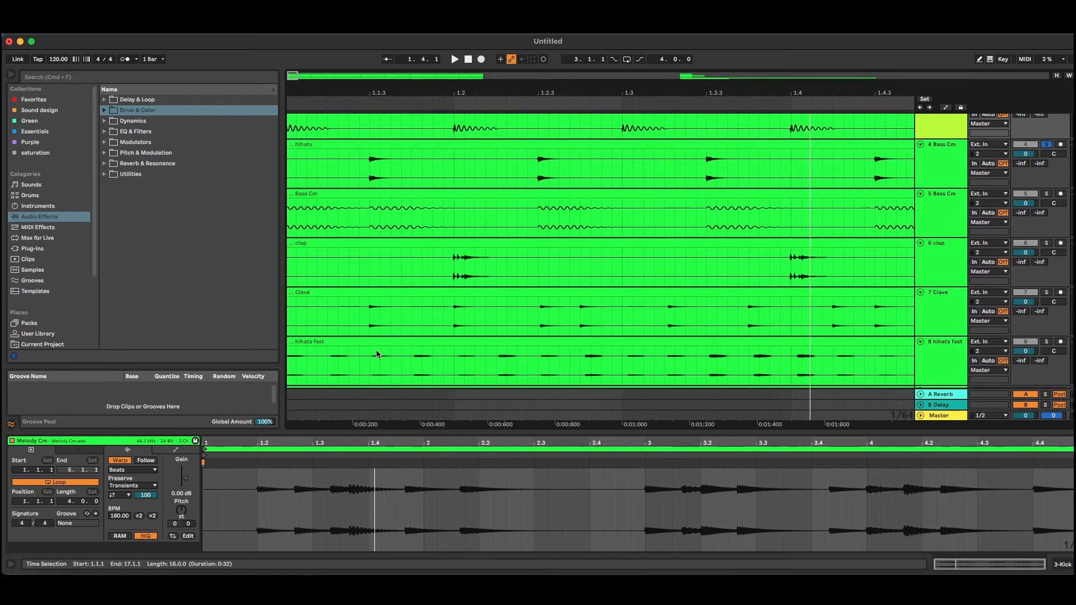
left_click(941, 372)
scroll(941, 364, "down", 2)
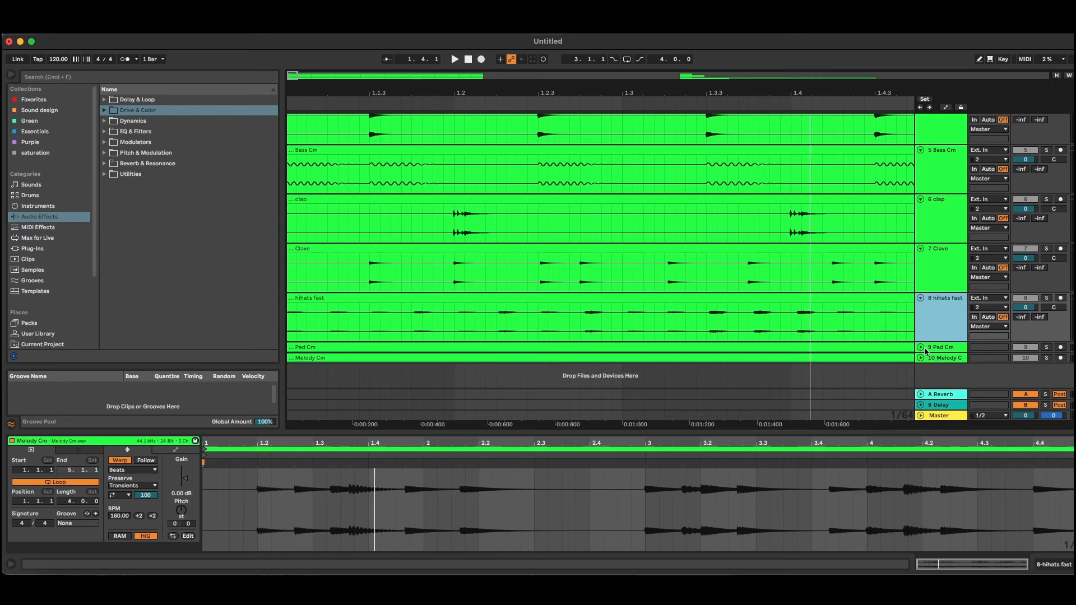
left_click(922, 346)
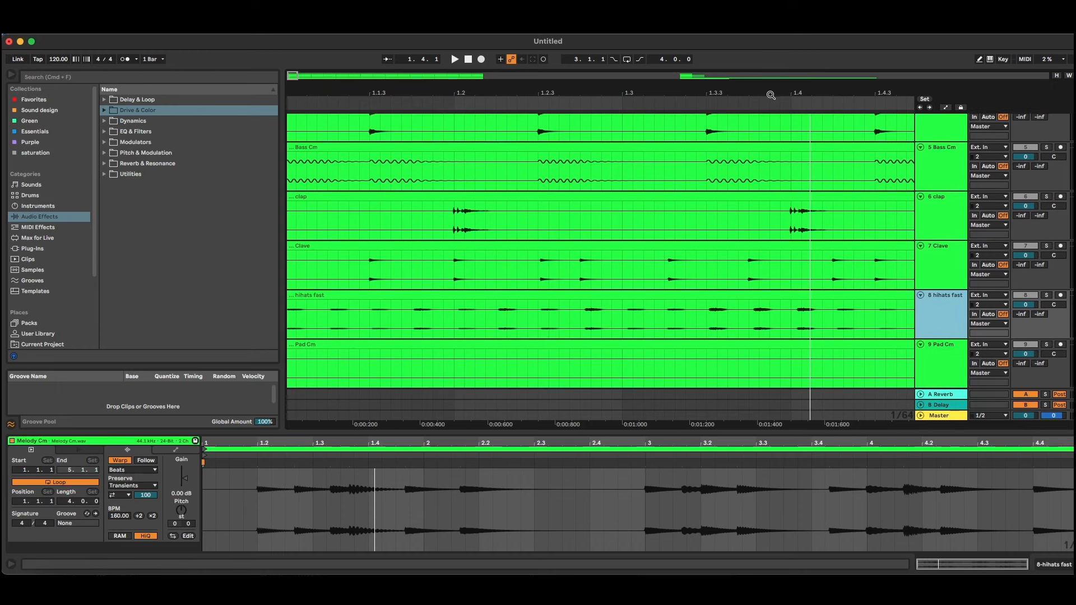
Step: Examine how the waveforms of the Kick through Pad Cm clips line up rhythmically across the 16-bar section
left_click_drag(770, 95, 770, 55)
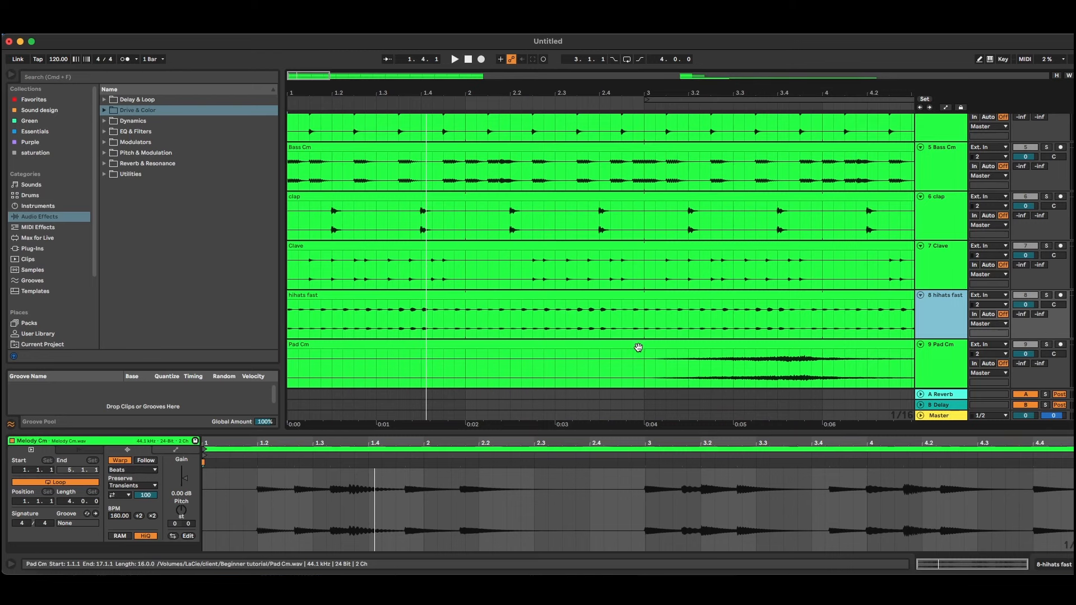
scroll(638, 346, "up", 5)
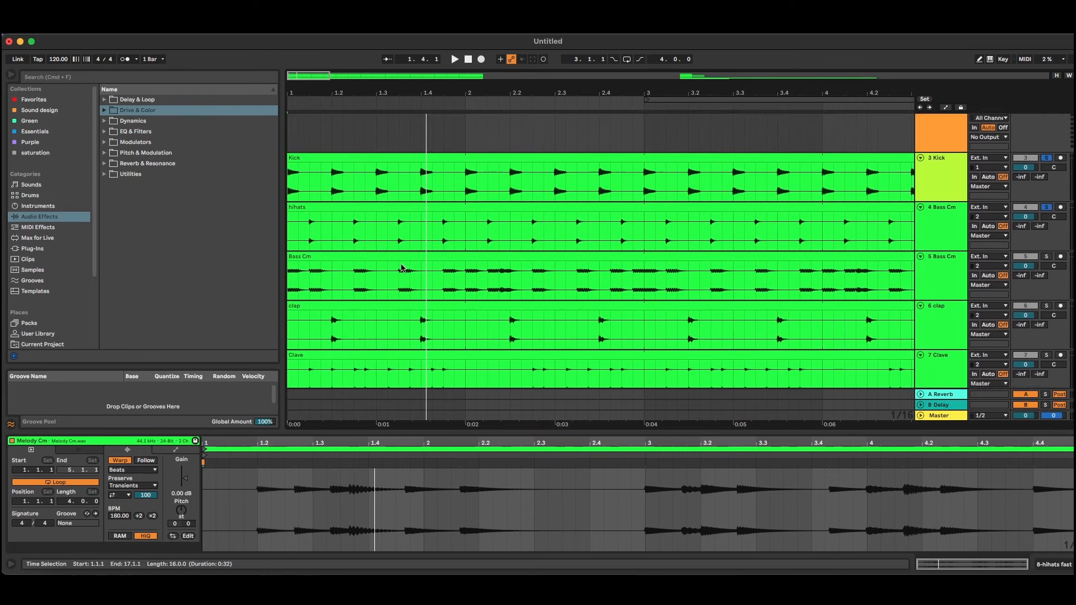
scroll(402, 268, "down", 4)
scroll(447, 268, "up", 3)
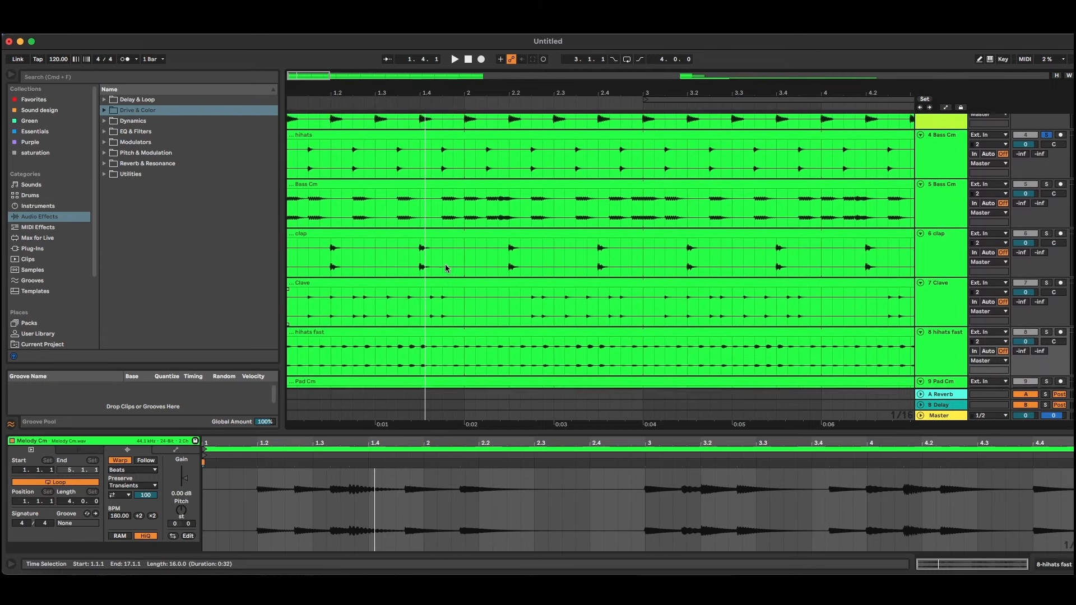
scroll(446, 268, "down", 4)
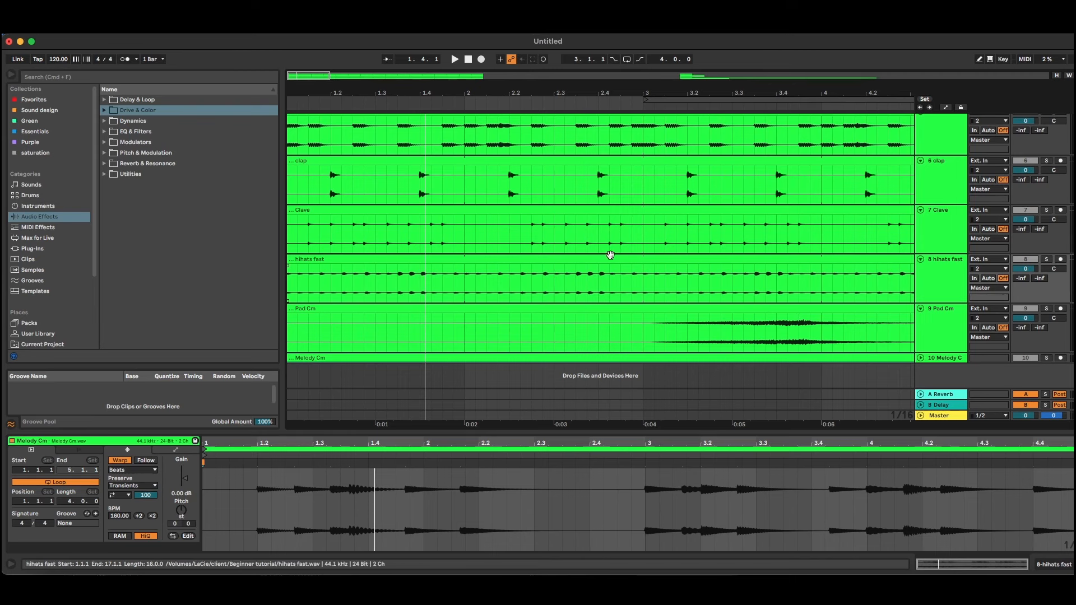
scroll(607, 247, "up", 3)
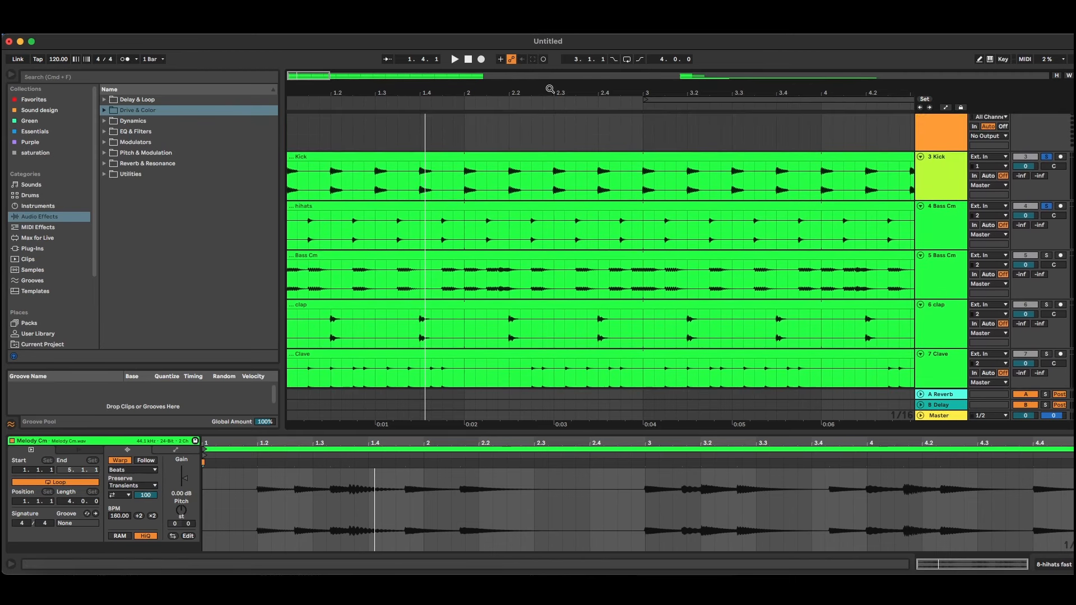
left_click_drag(550, 91, 550, 52)
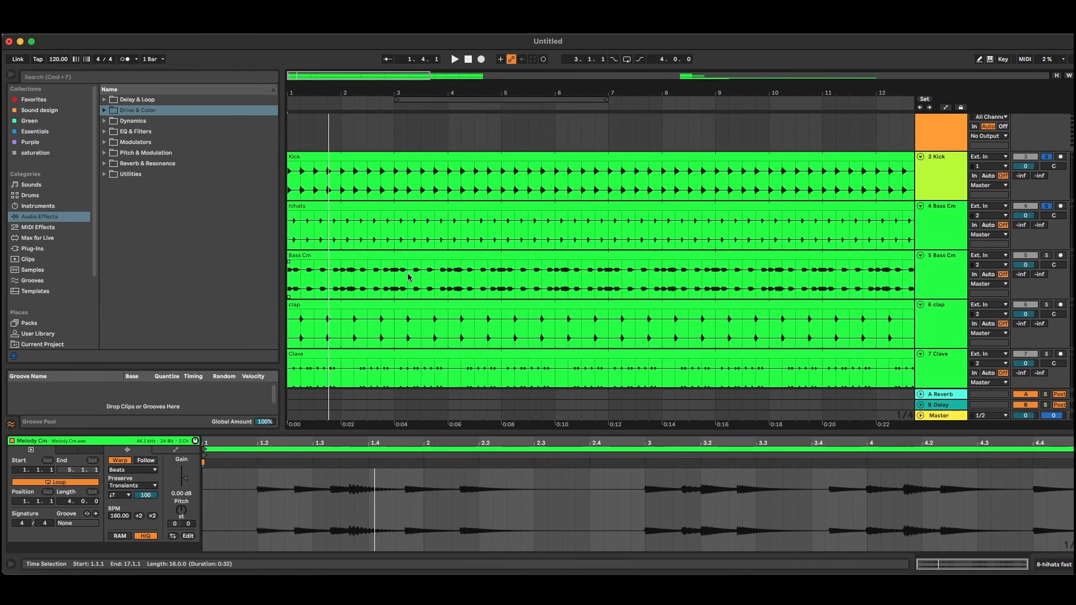
left_click_drag(378, 93, 379, 73)
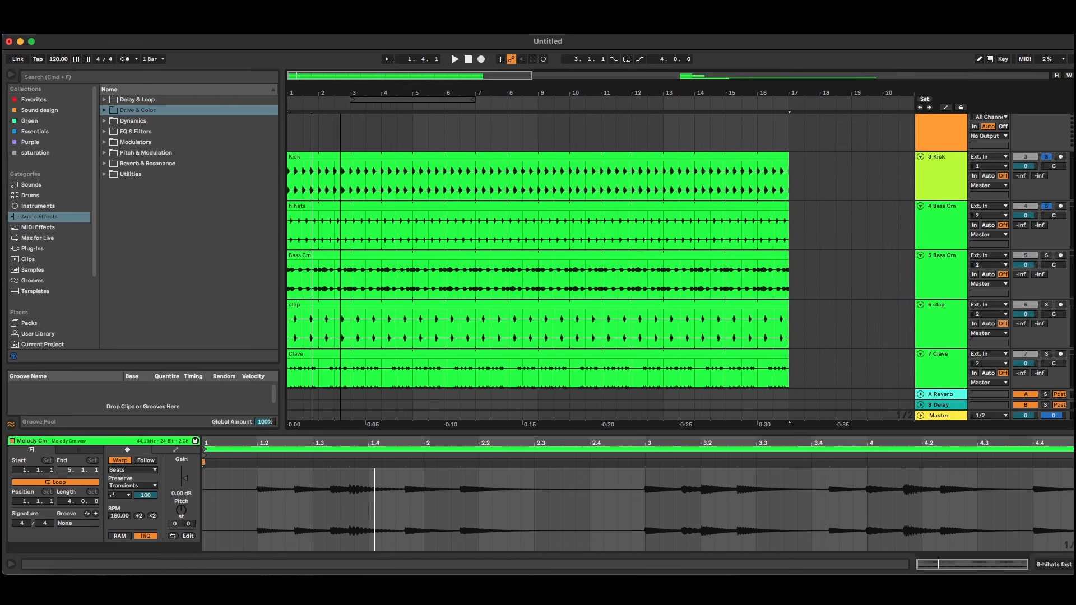
scroll(377, 302, "down", 5)
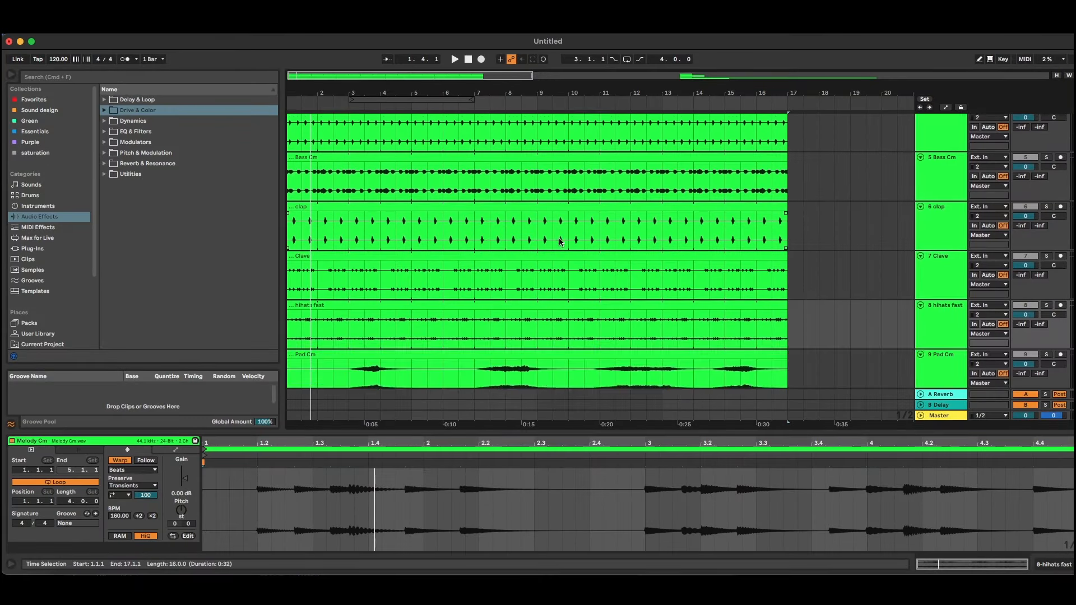
scroll(559, 240, "up", 2)
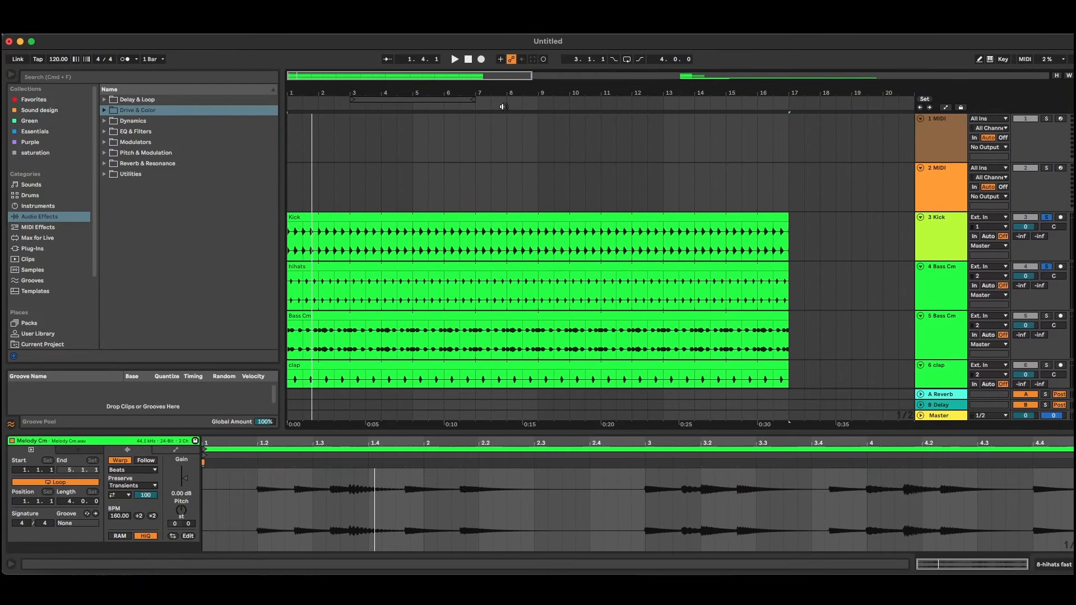
left_click_drag(500, 96, 443, 94)
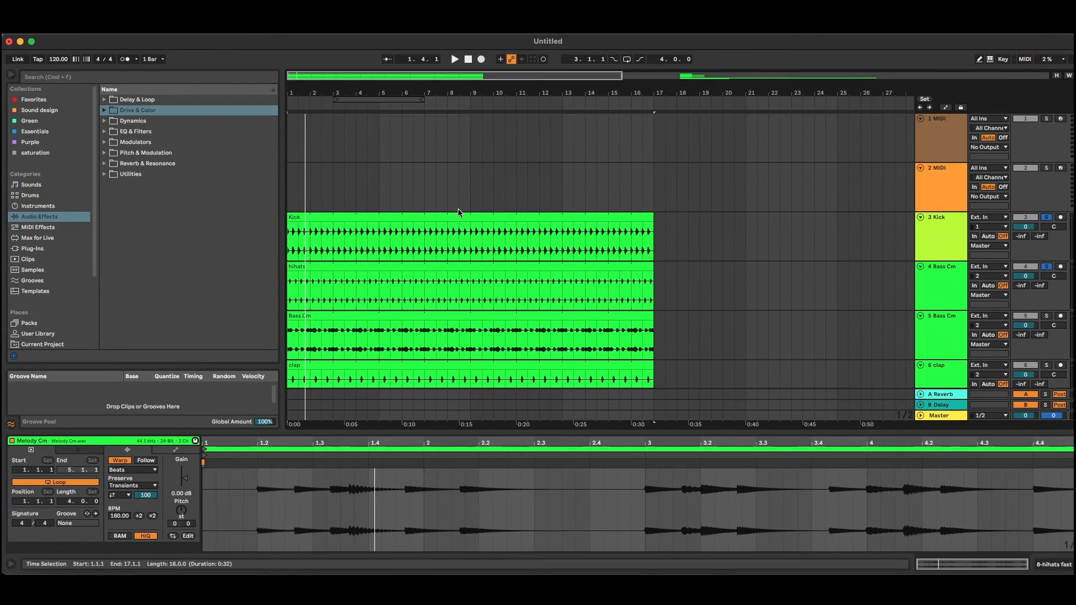
scroll(458, 213, "down", 5)
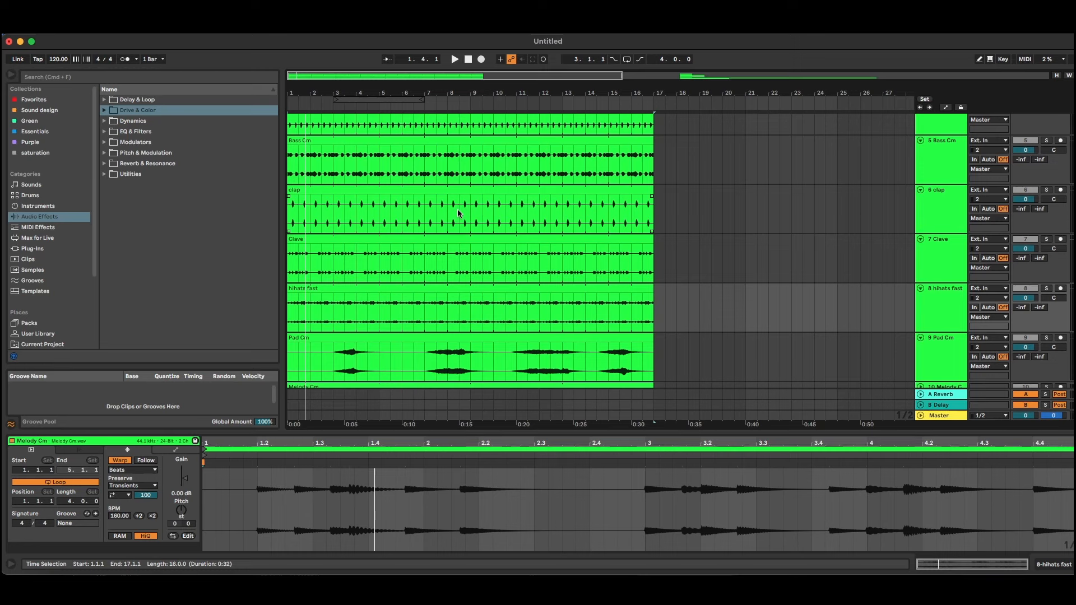
scroll(460, 221, "down", 1)
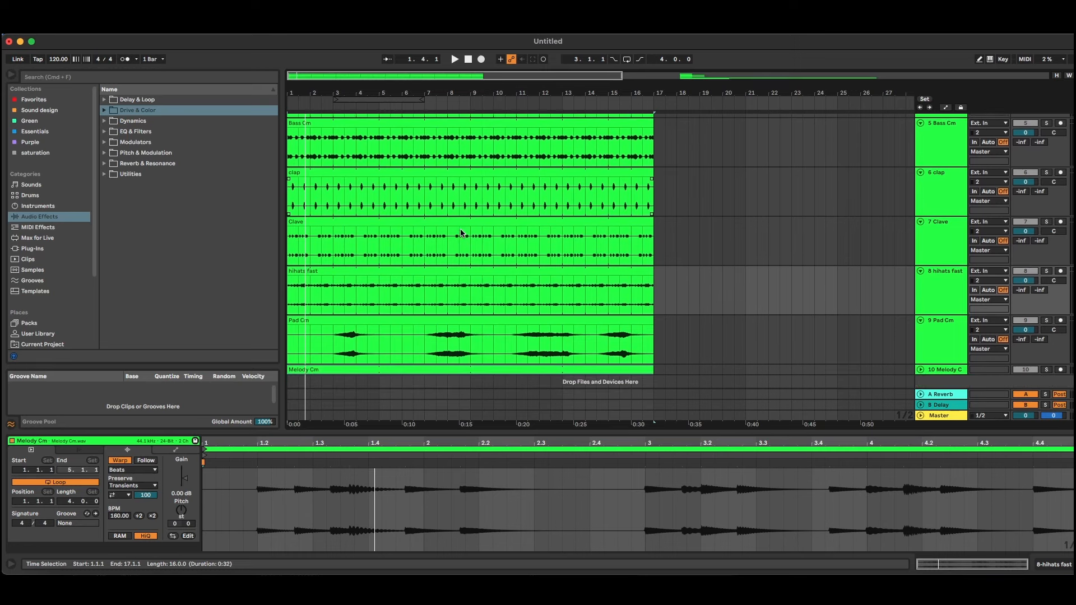
Step: Set the arrangement loop to start at bar 4 with a length of one bar and turn looping on
left_click(405, 99)
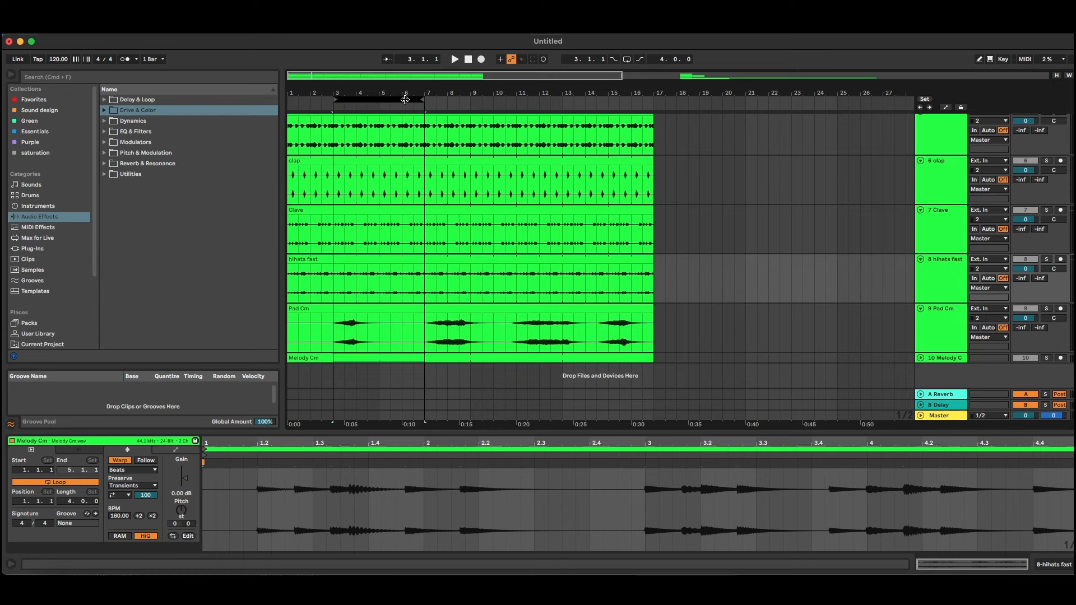
left_click_drag(405, 99, 434, 106)
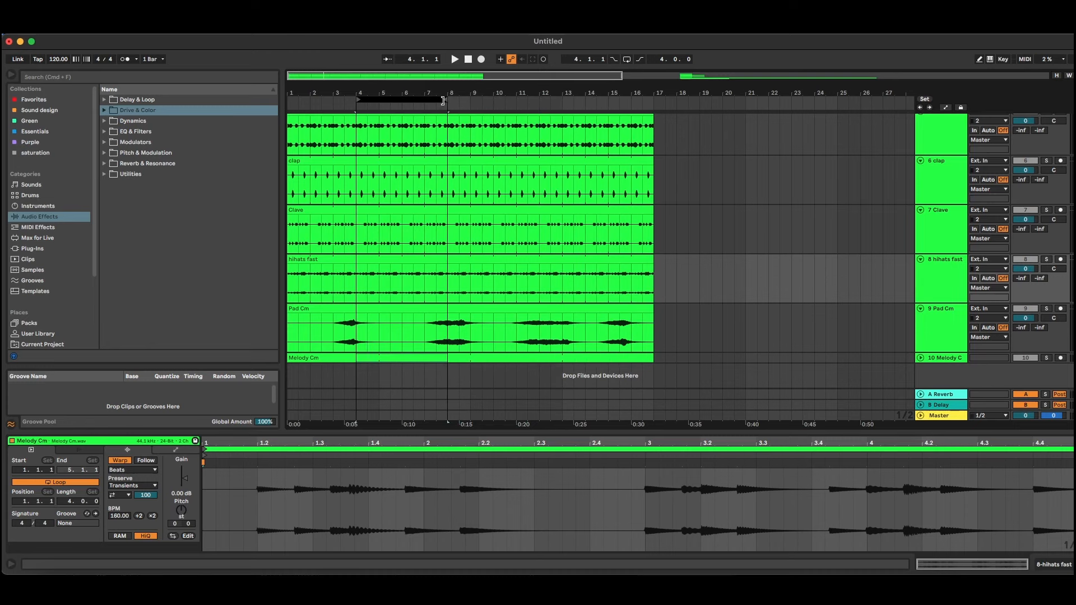
left_click_drag(444, 100, 376, 100)
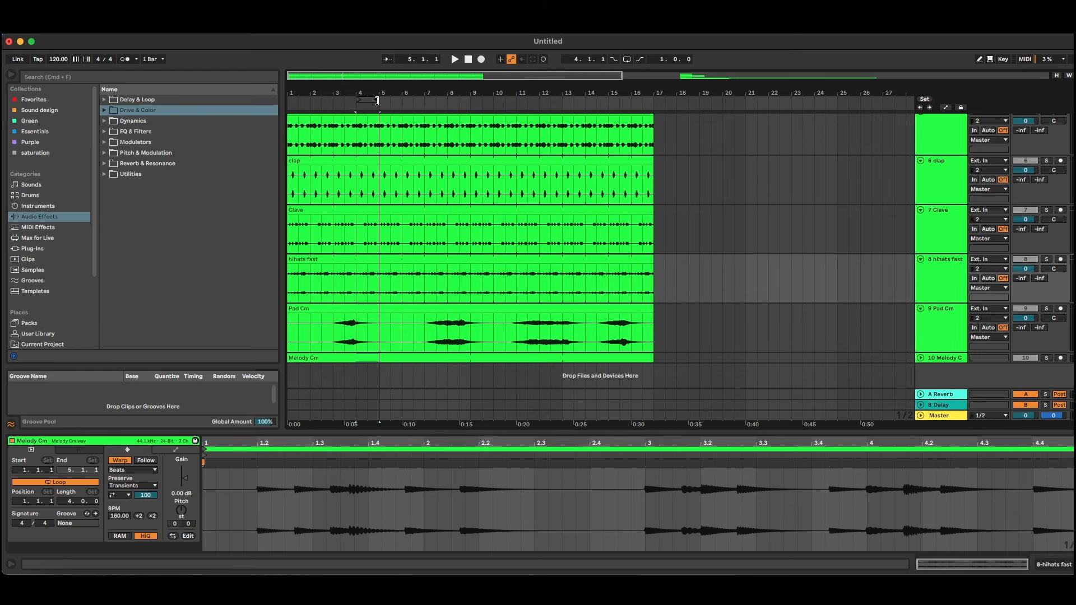
left_click(369, 100)
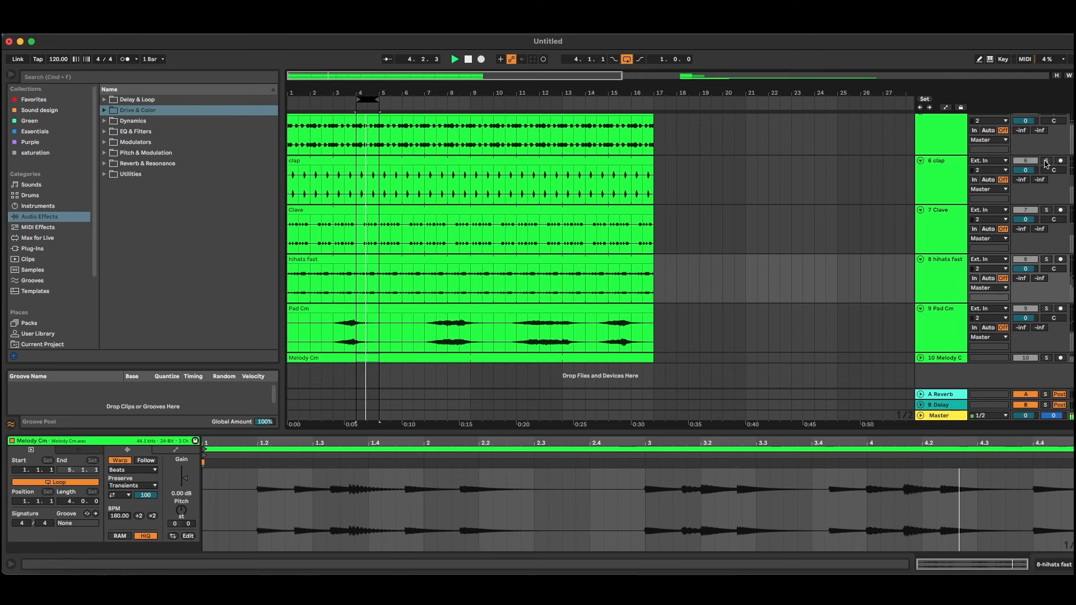
Step: Take track 4 Bass Cm out of solo so that all the tracks play together in the one-bar loop
scroll(1045, 174, "up", 5)
left_click(1046, 266)
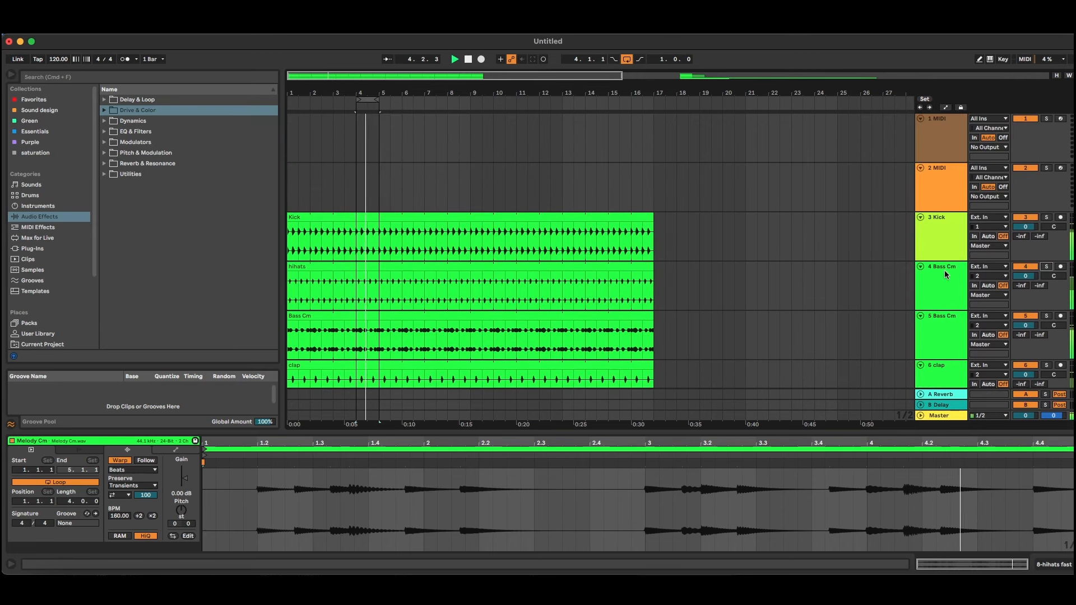
scroll(691, 226, "down", 3)
scroll(687, 226, "down", 2)
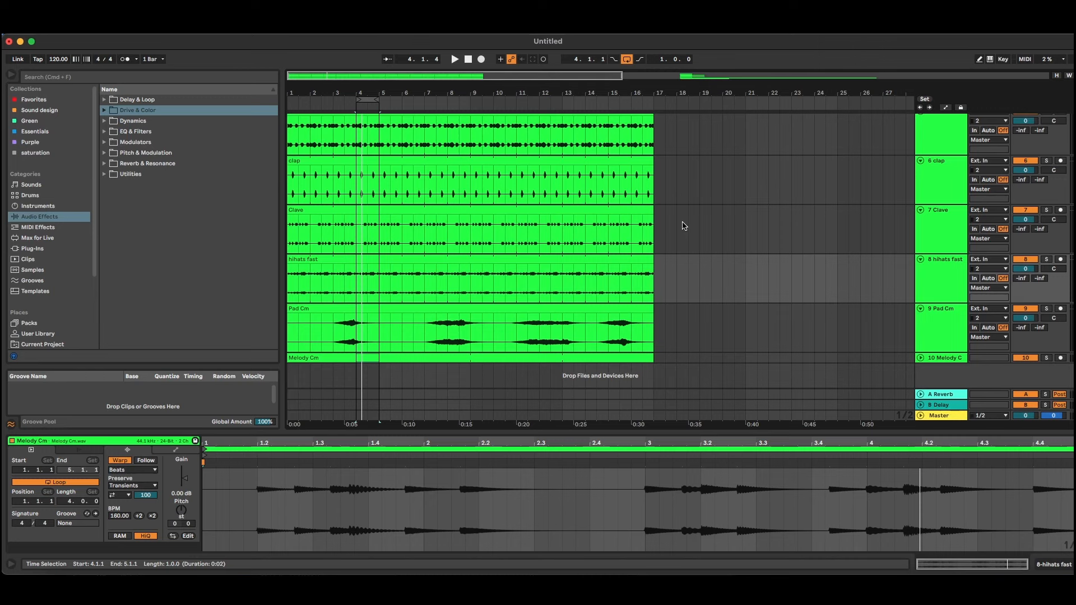
Step: Select the 16-bar Kick clip on track 3 and look over the clips on the tracks below it
scroll(683, 226, "up", 8)
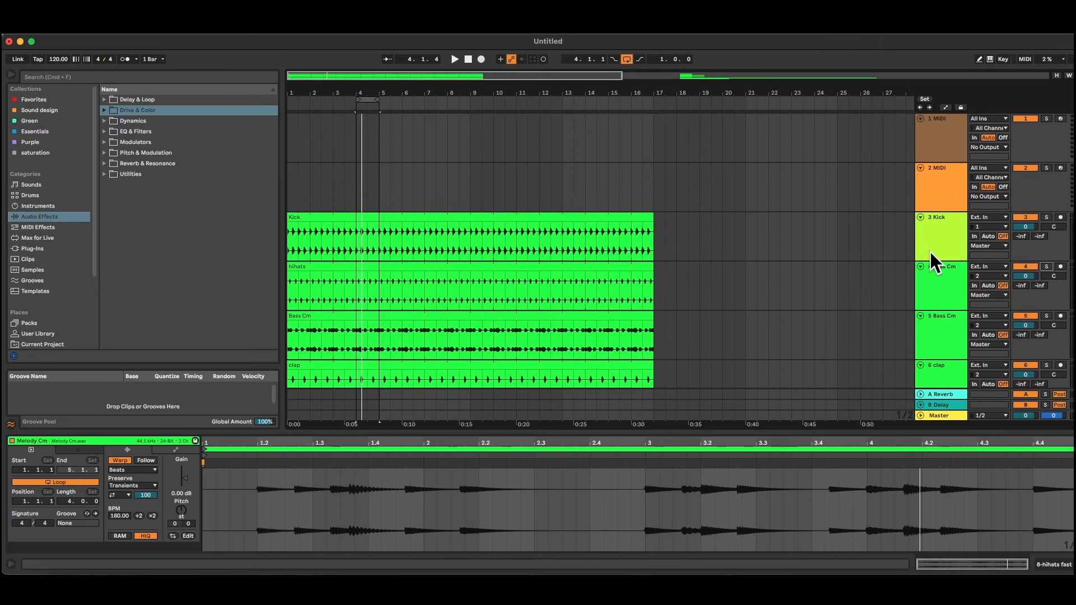
left_click(923, 230)
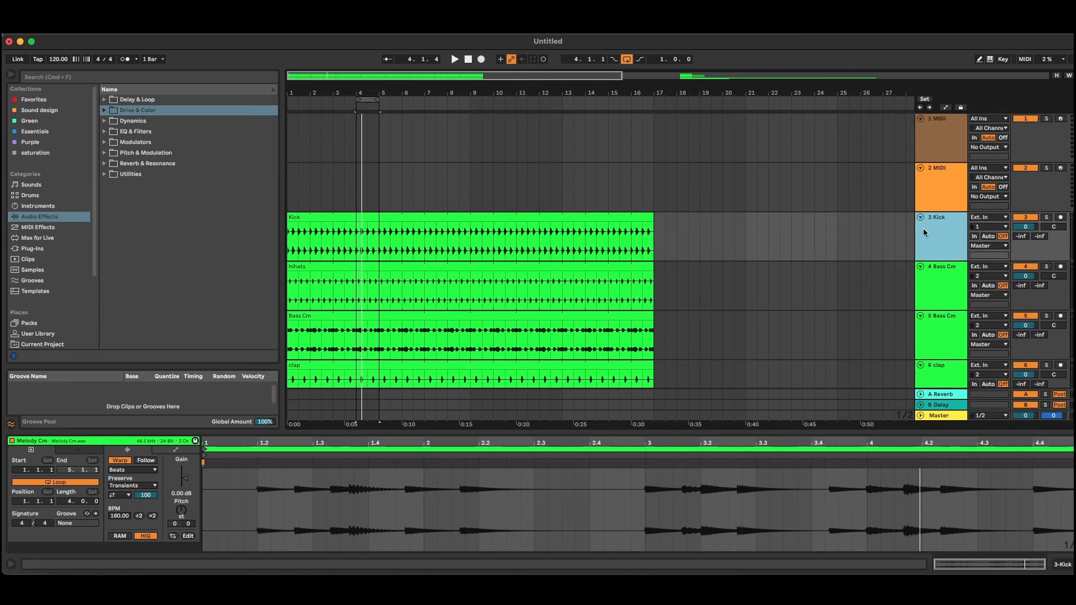
left_click(471, 209)
left_click(472, 217)
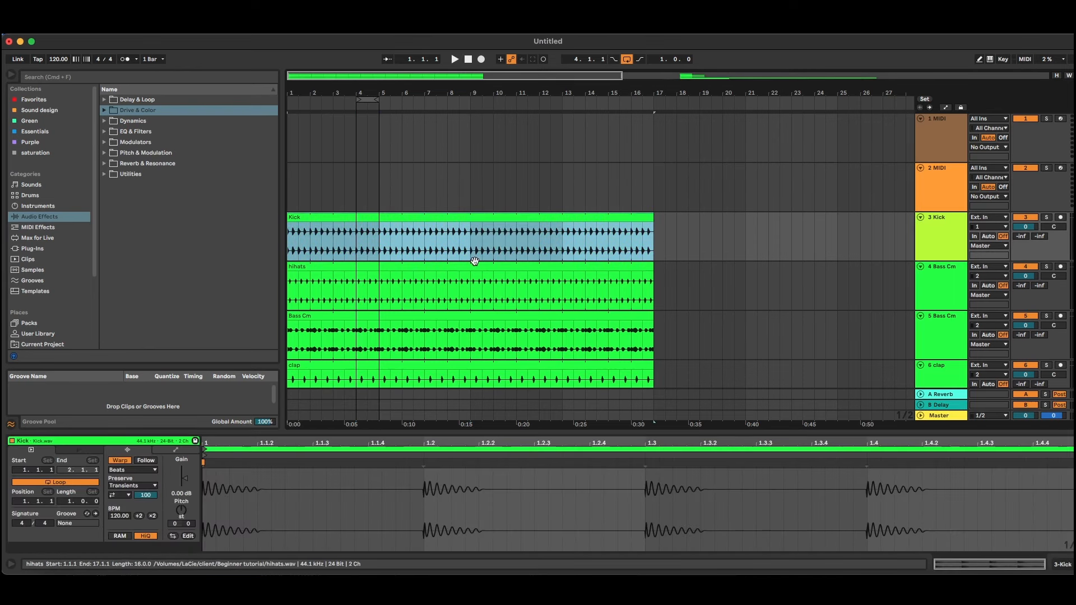
scroll(474, 324, "down", 2)
scroll(474, 324, "down", 5)
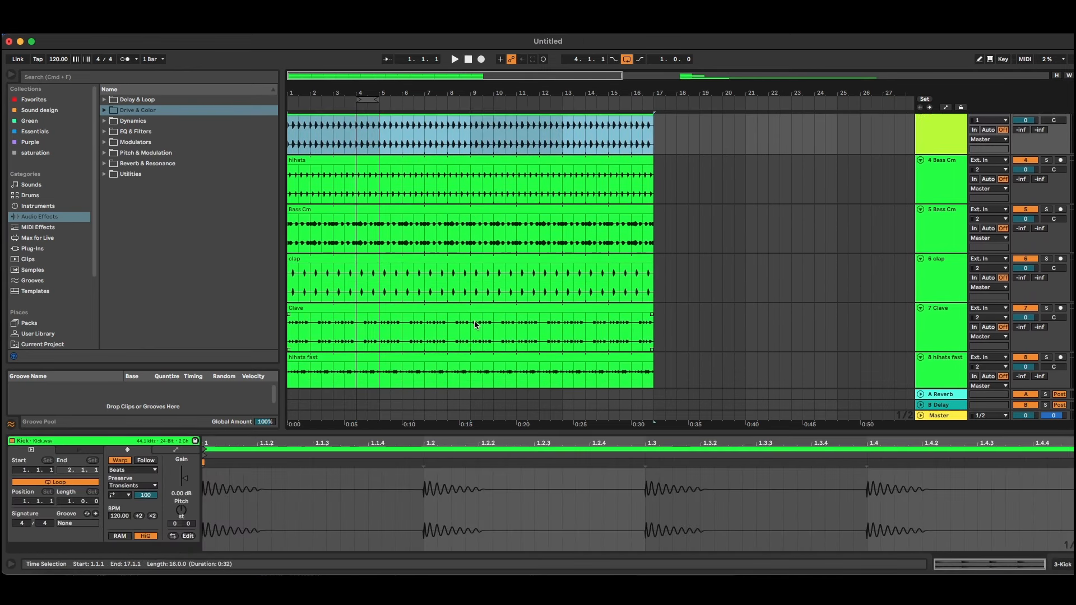
Step: Delete the leftover clips between bars 33 and 49 on tracks 3 Kick through 10 Melody Cm
left_click_drag(469, 88, 469, 47)
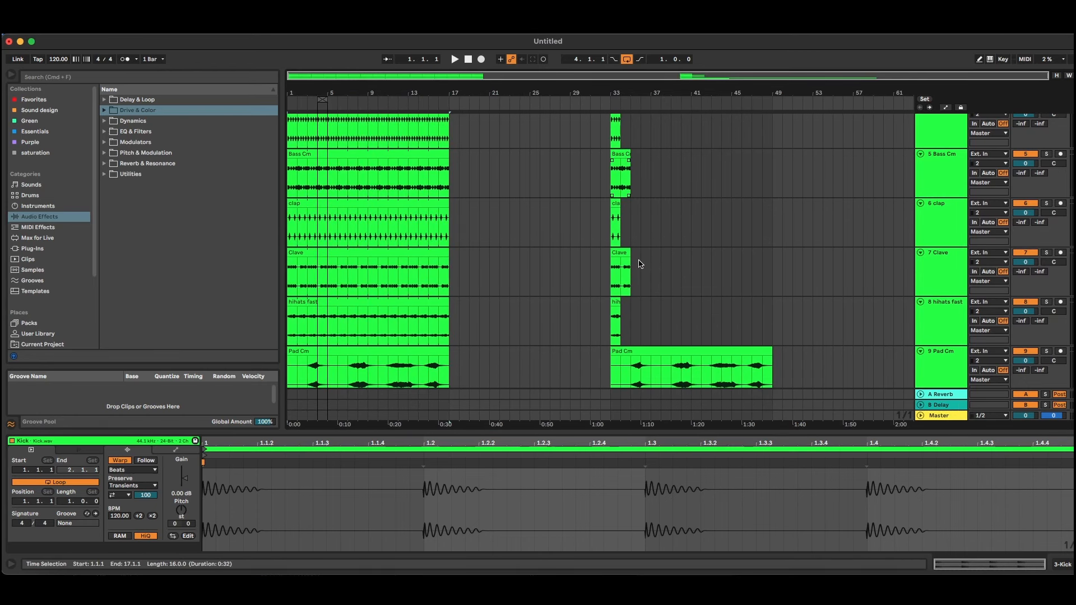
scroll(615, 177, "up", 4)
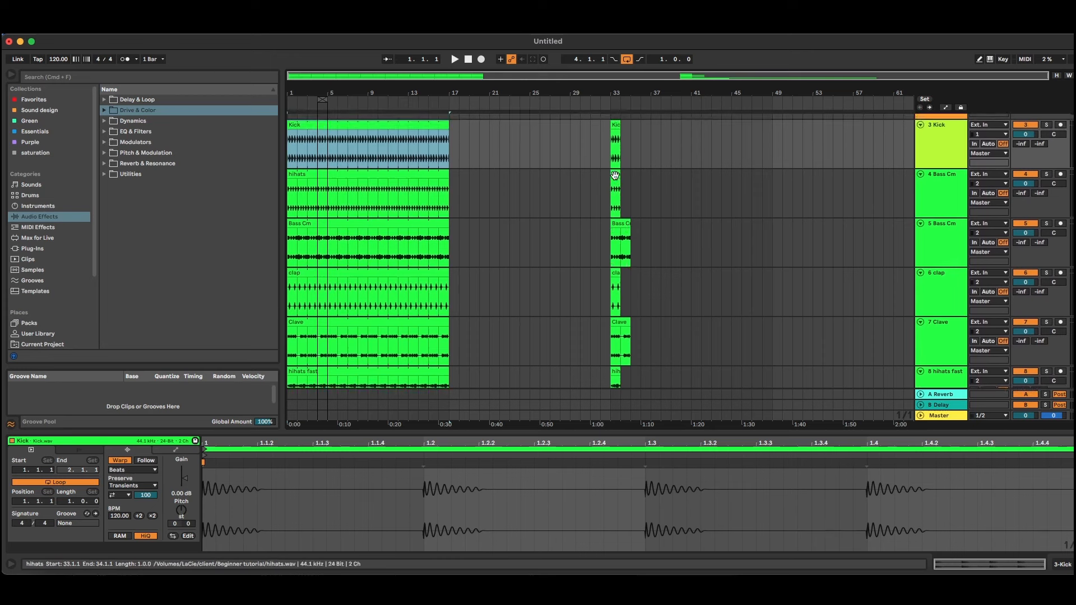
left_click(617, 171)
scroll(620, 240, "down", 5)
left_click(770, 360, "shift")
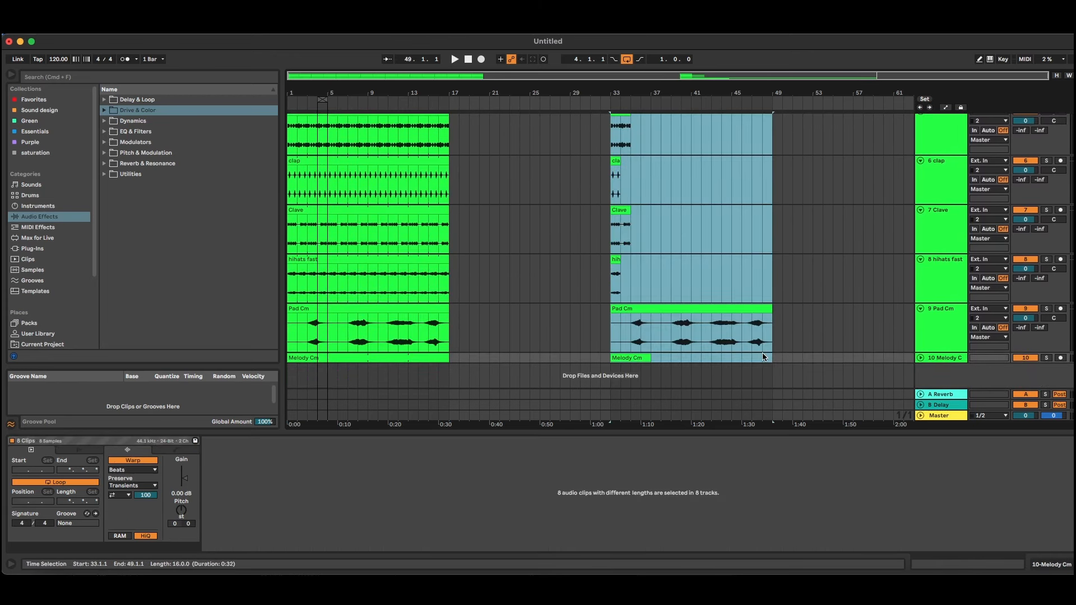
key("Delete")
scroll(571, 312, "up", 5)
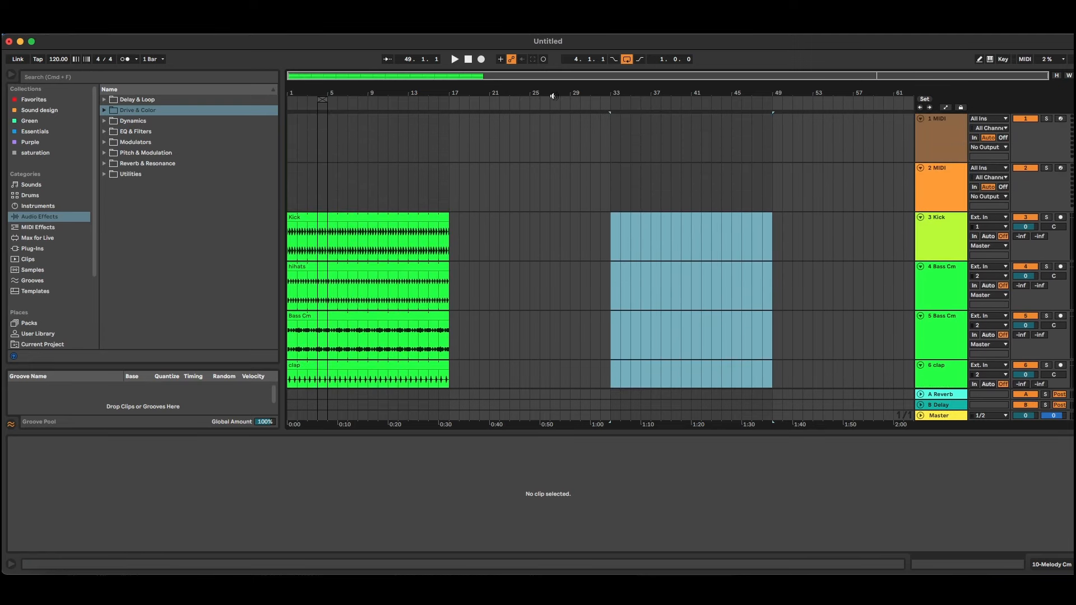
left_click(562, 253)
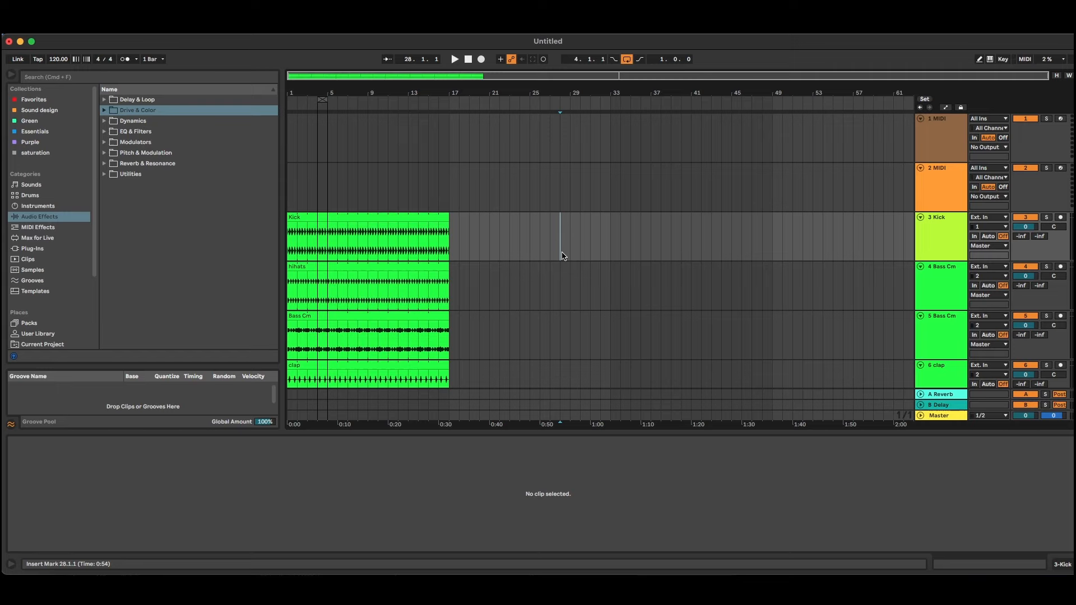
mouse_move(576, 95)
left_mouse_down()
mouse_move(576, 134)
mouse_move(576, 94)
left_mouse_up()
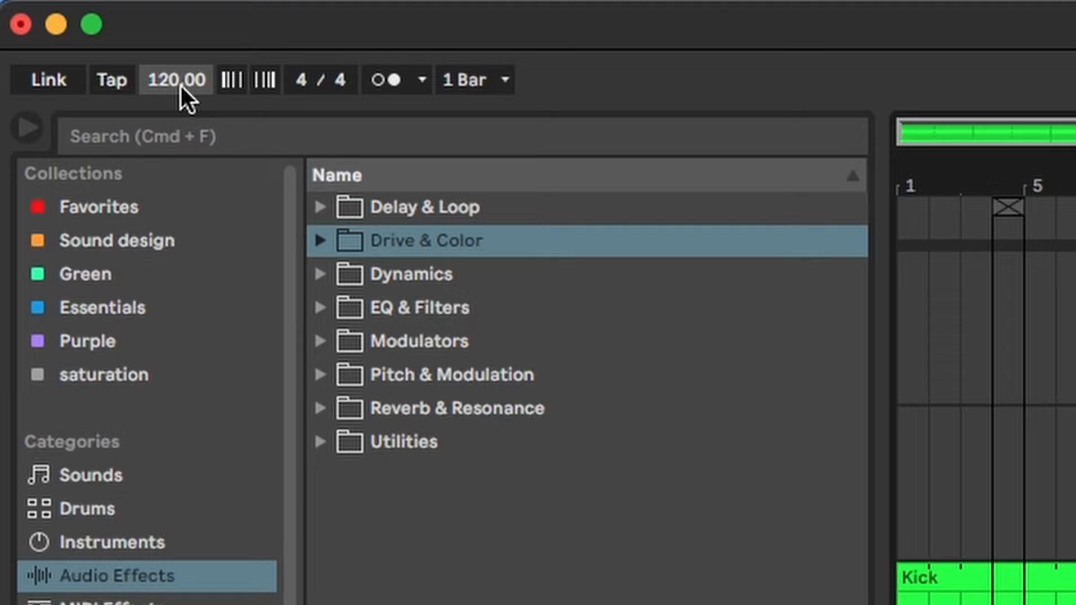
Step: Try setting the song tempo with tap tempo, and set it back to 120.00 BPM
left_click(111, 81)
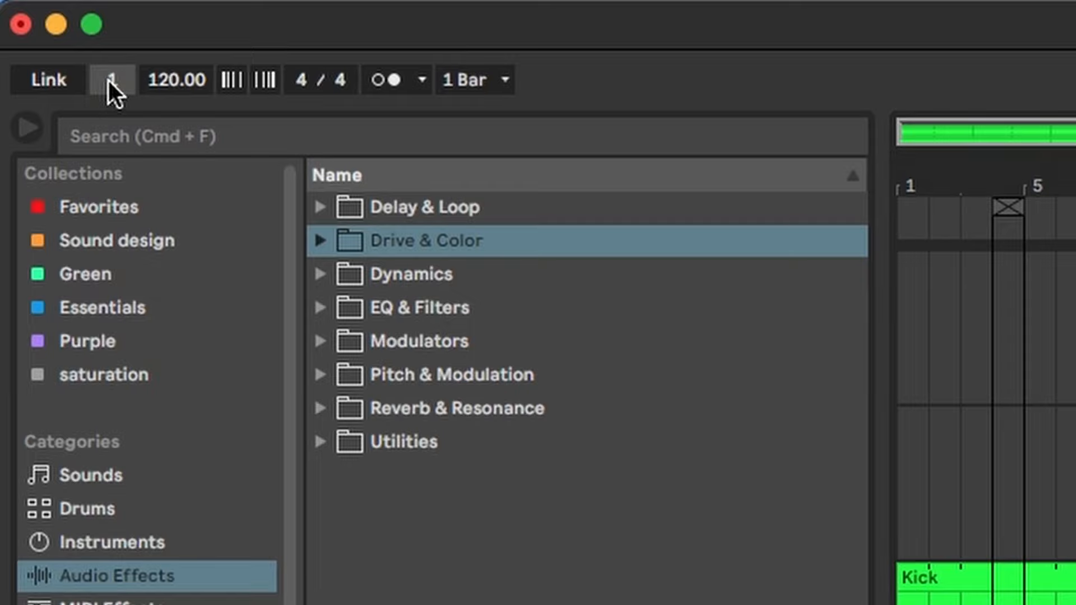
left_click(111, 80)
left_click(111, 80)
left_click(111, 80)
left_click(109, 81)
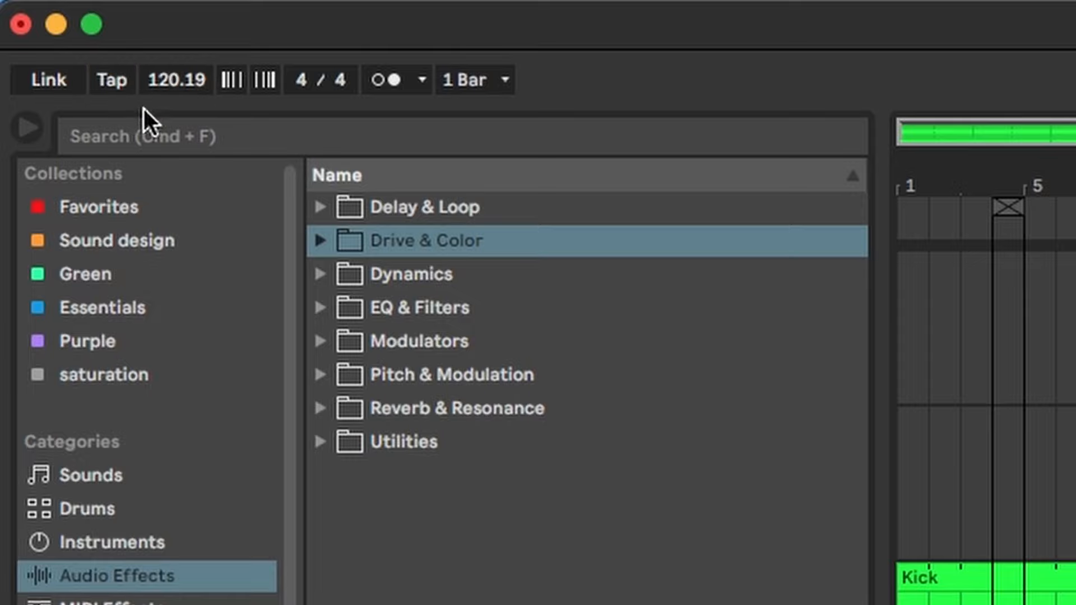
left_click(177, 83)
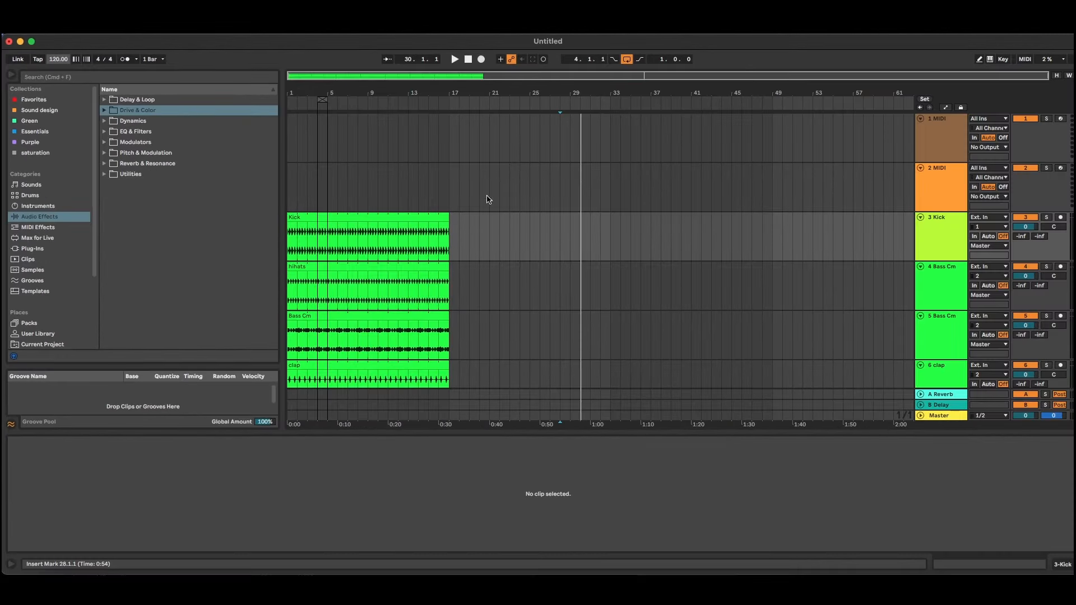
Step: Return the playback position to the start of the arrangement and select the 16-bar Kick clip
left_click(468, 59)
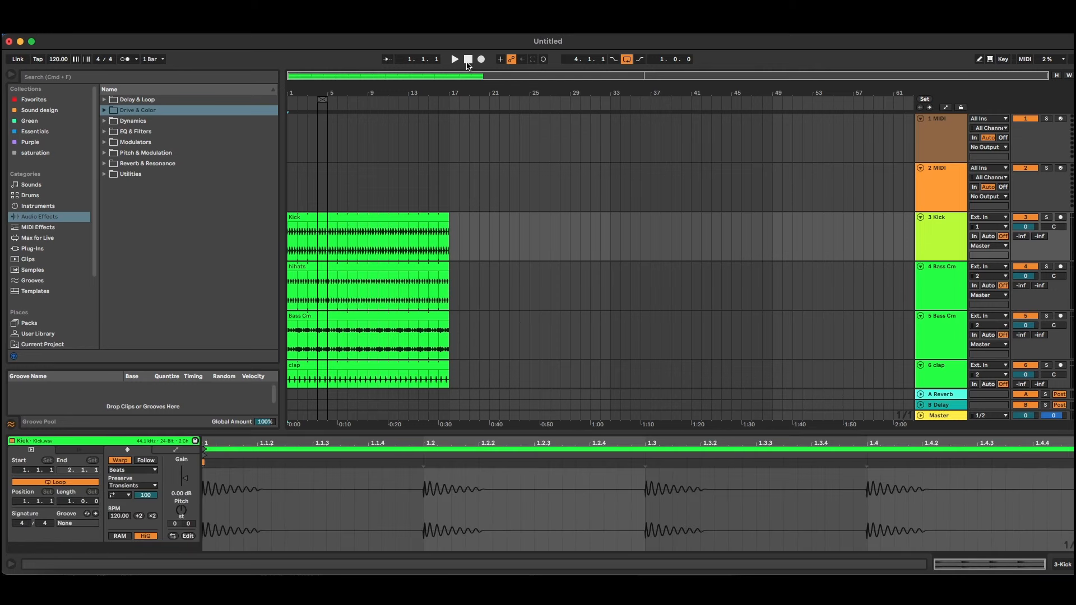
scroll(441, 211, "down", 6)
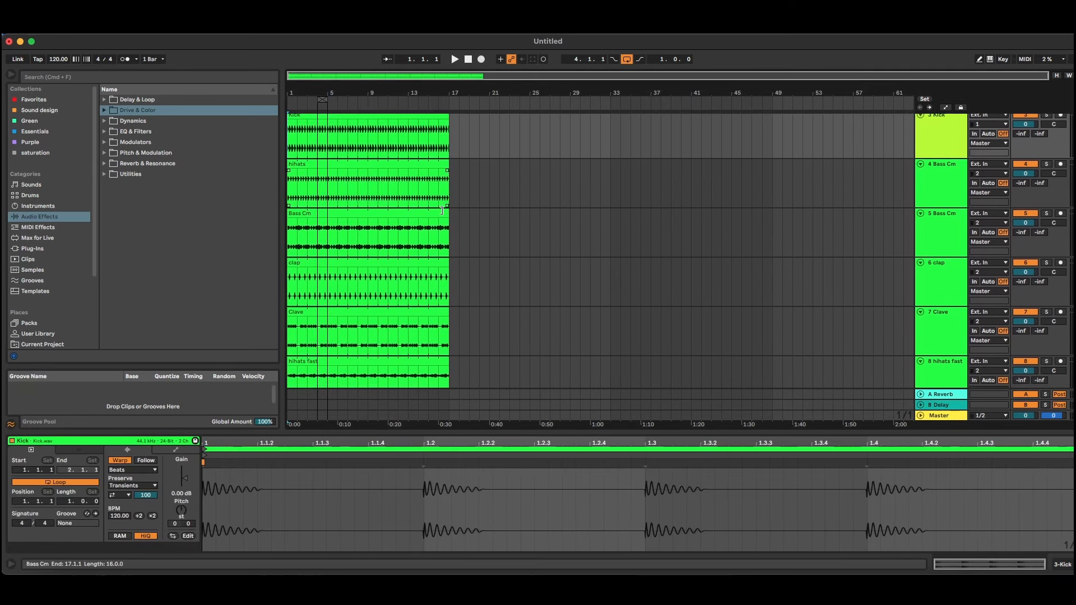
scroll(443, 211, "up", 6)
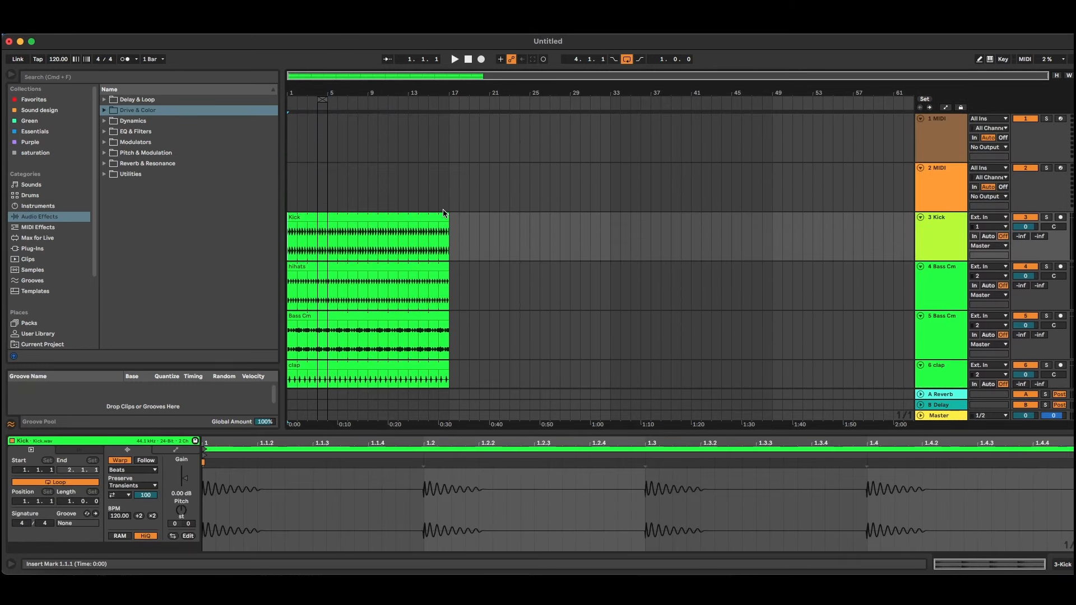
left_click(443, 214)
scroll(367, 262, "down", 5)
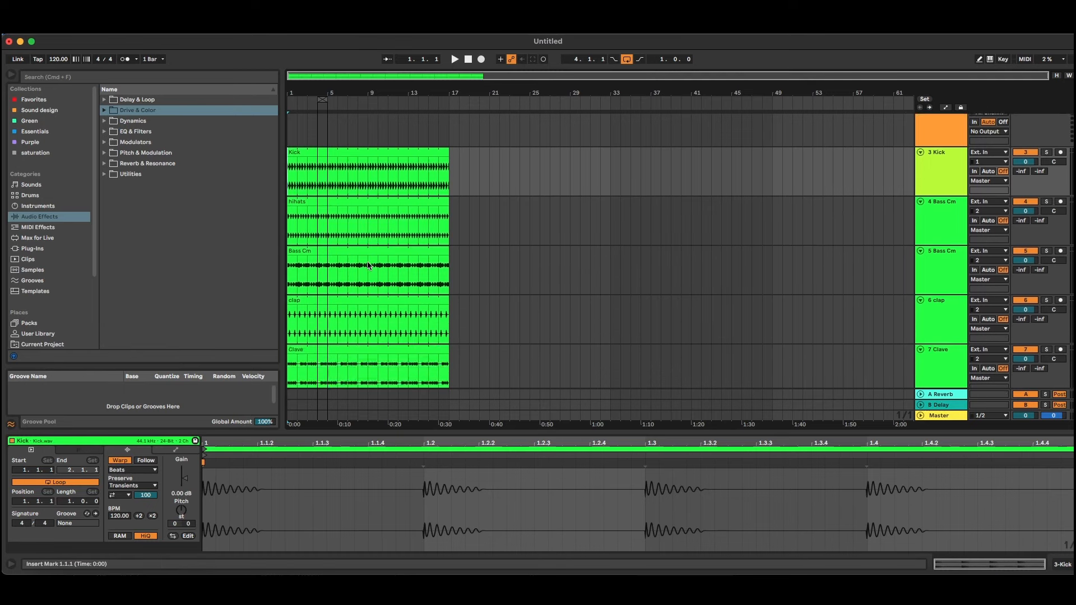
scroll(368, 262, "up", 5)
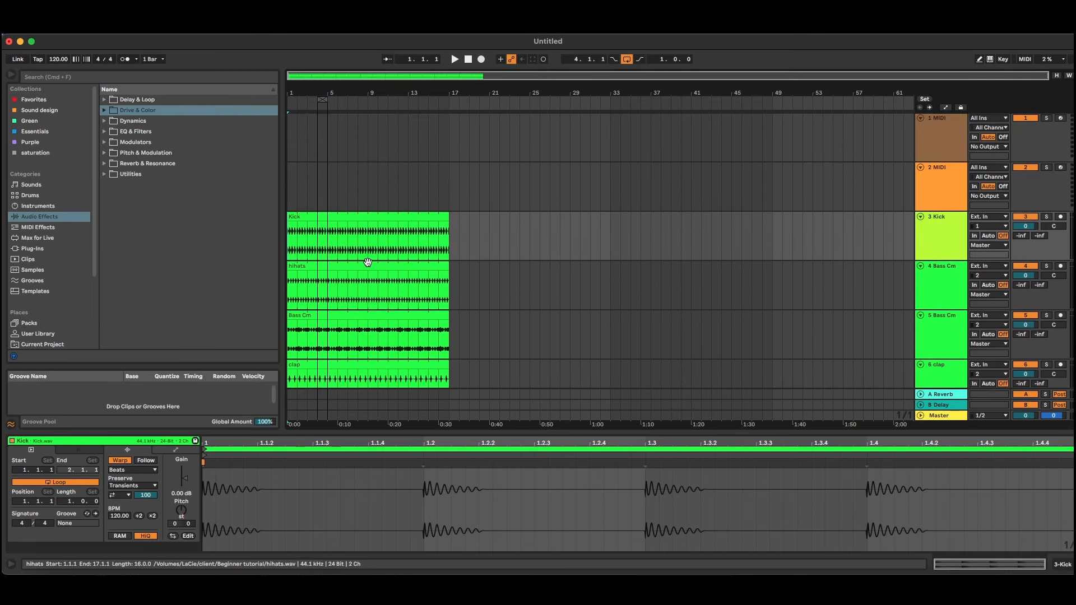
left_click(369, 213)
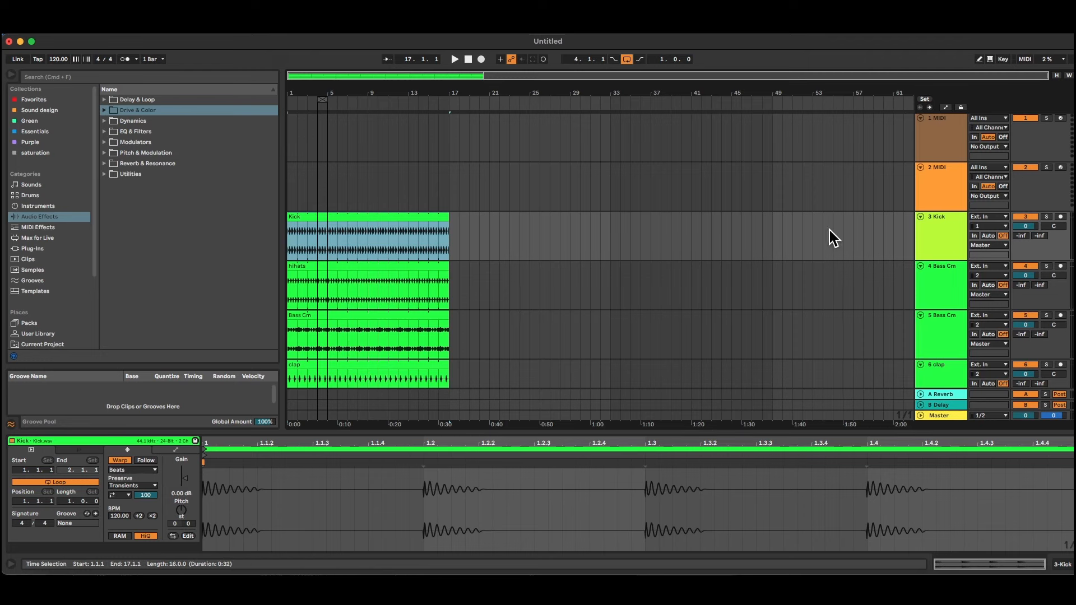
Step: Select tracks 3 Kick through 9 Pad Cm and fold them together
left_click(957, 237)
scroll(955, 303, "down", 1)
scroll(956, 303, "down", 4)
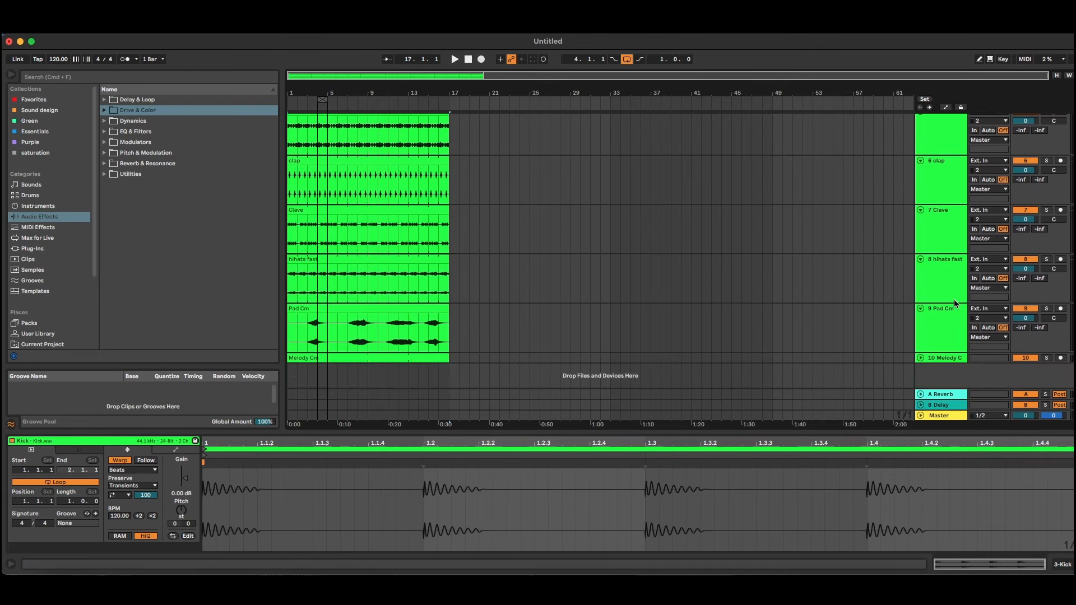
left_click(935, 336, "shift")
left_click(920, 309)
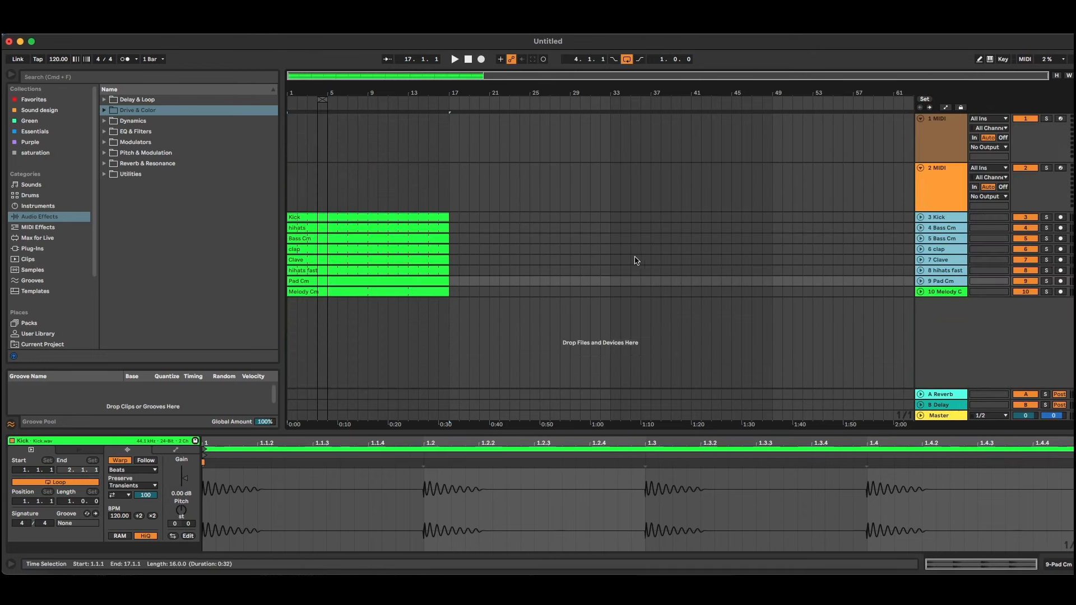
Step: Select the eight clips from Kick to Melody Cm and move them along their own tracks to start at bar 49
left_click(409, 220)
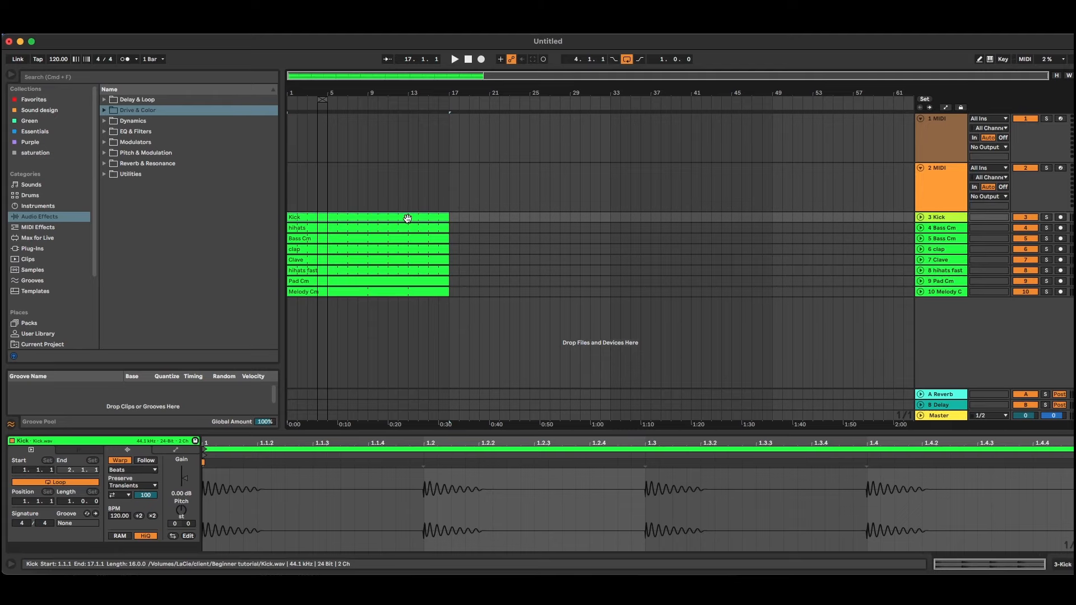
left_click(409, 292, "shift")
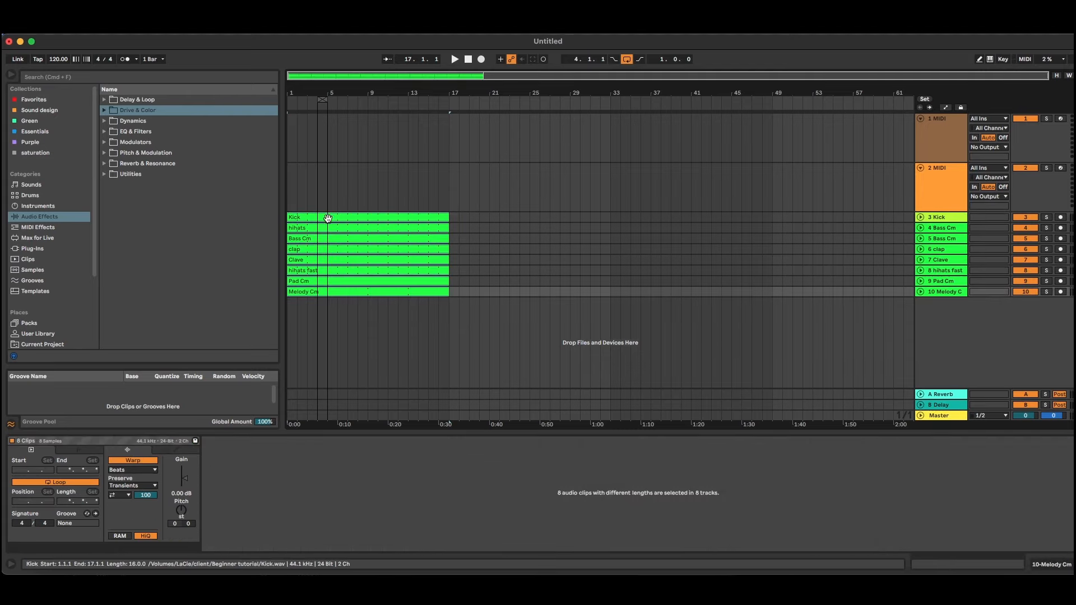
left_click_drag(328, 218, 812, 230)
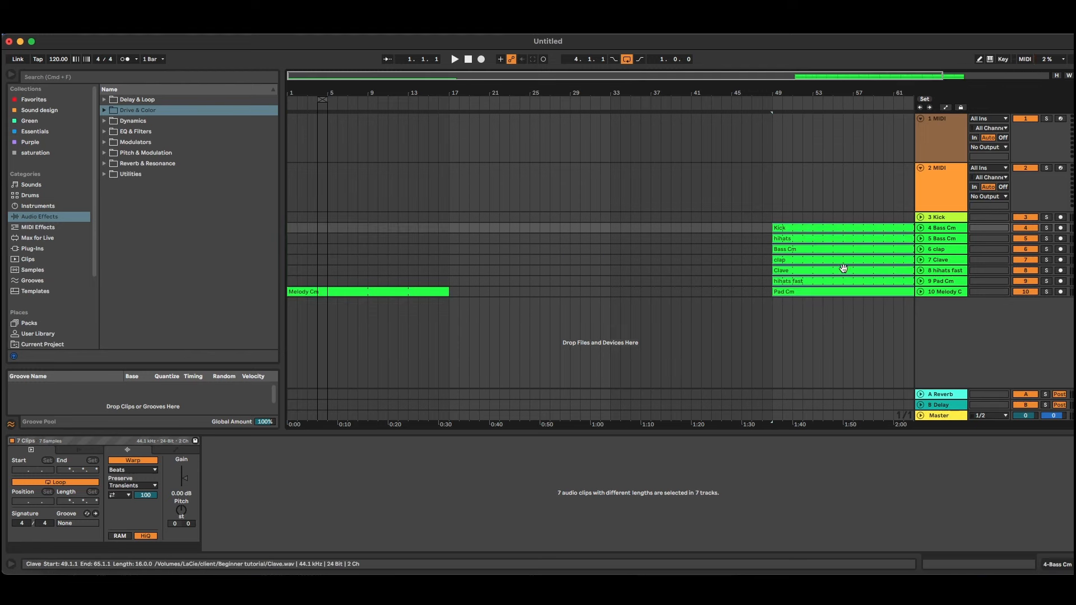
key("super+z")
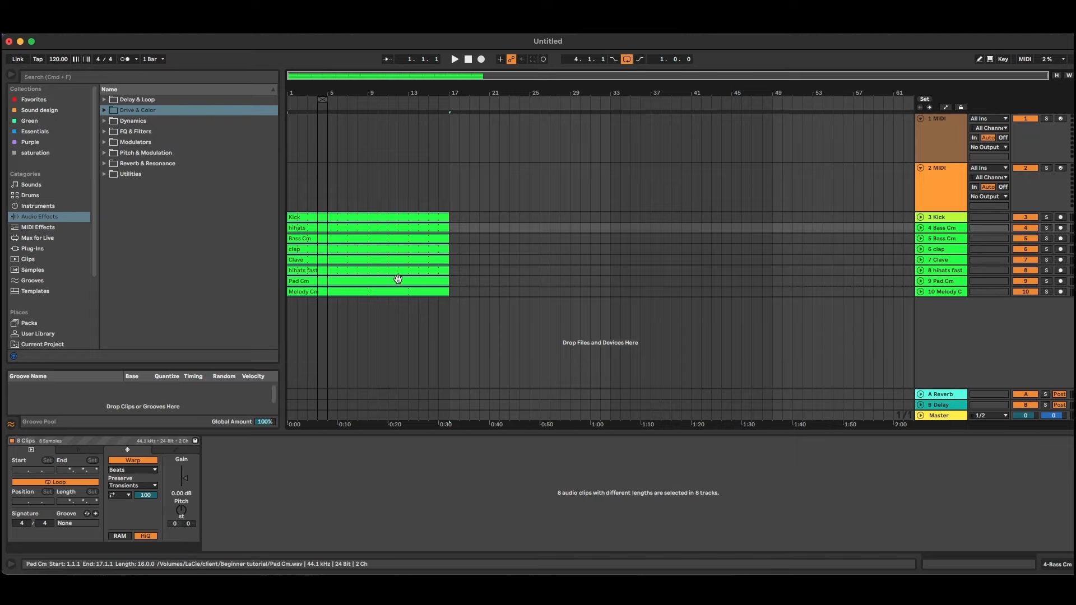
left_click_drag(473, 293, 784, 226)
left_click_drag(797, 92, 727, 98)
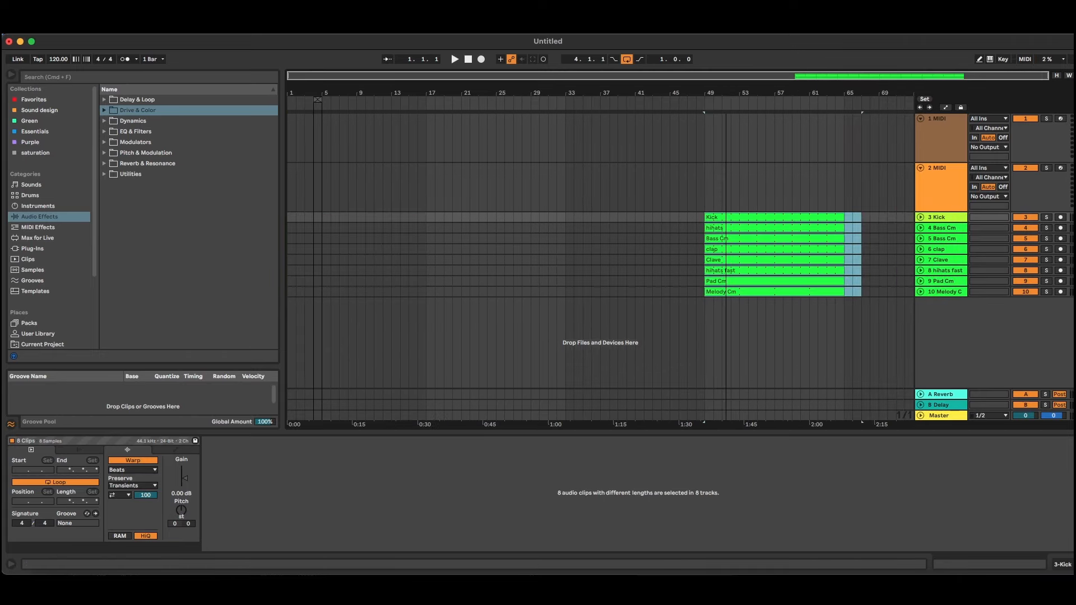
Step: Select all eight clips again and shift them 16 bars further along to start at bar 65
left_click(742, 217)
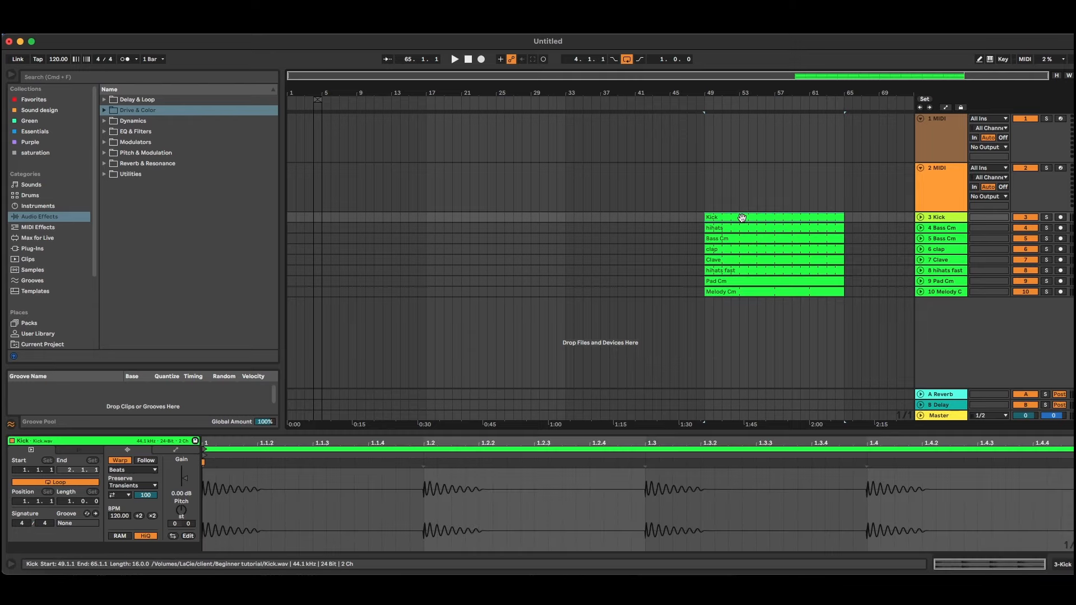
left_click(752, 292, "shift")
left_click_drag(745, 224, 882, 219)
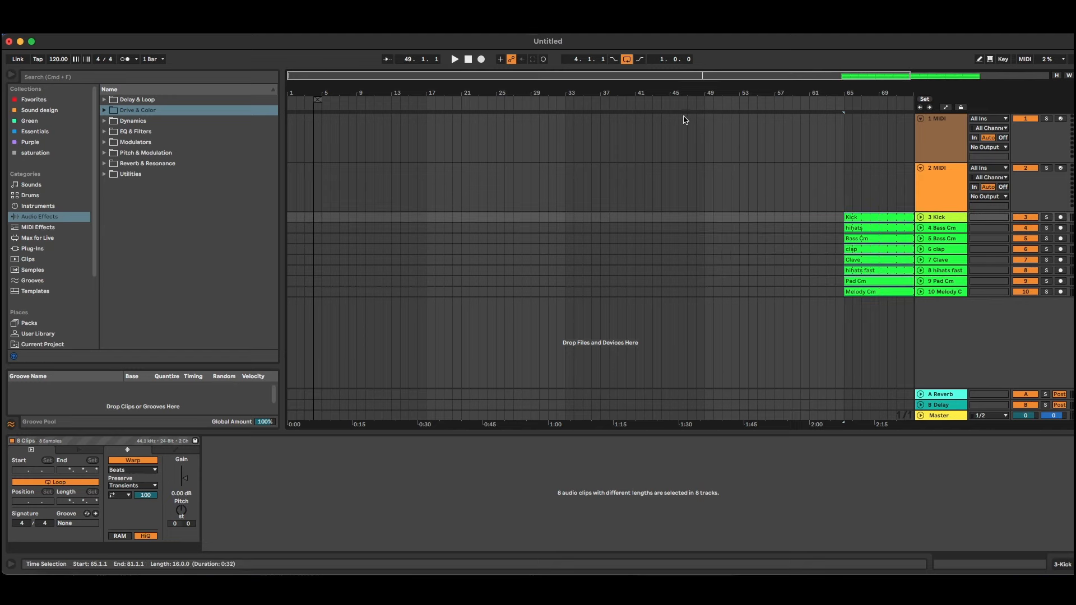
left_click_drag(666, 96, 598, 89)
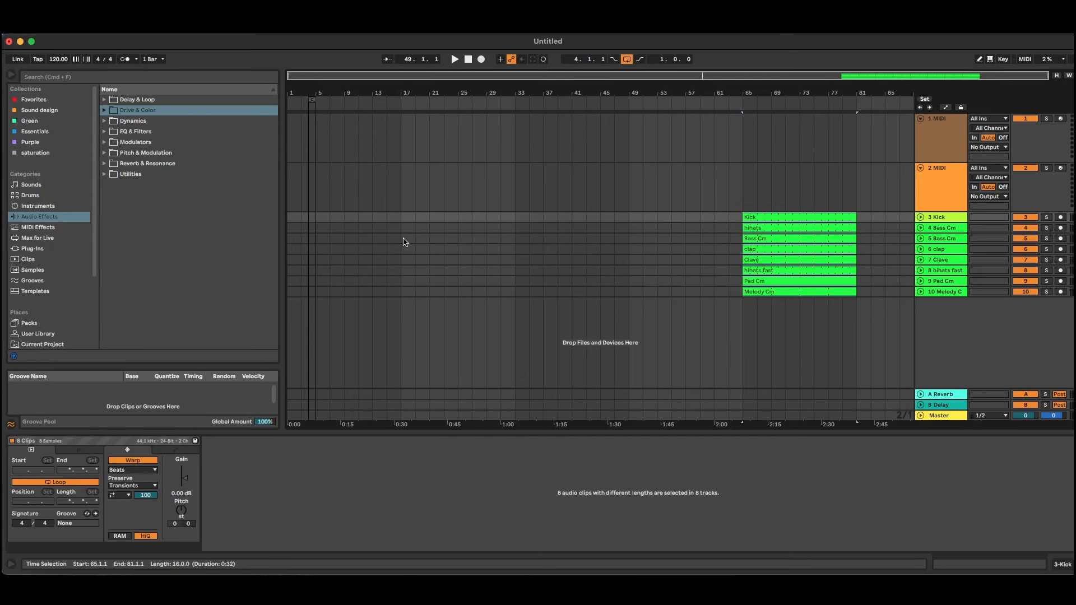
Step: Mark the first 16 bars on track 2 MIDI, and set the arrangement to a fixed grid of 8 bars
left_click(404, 240)
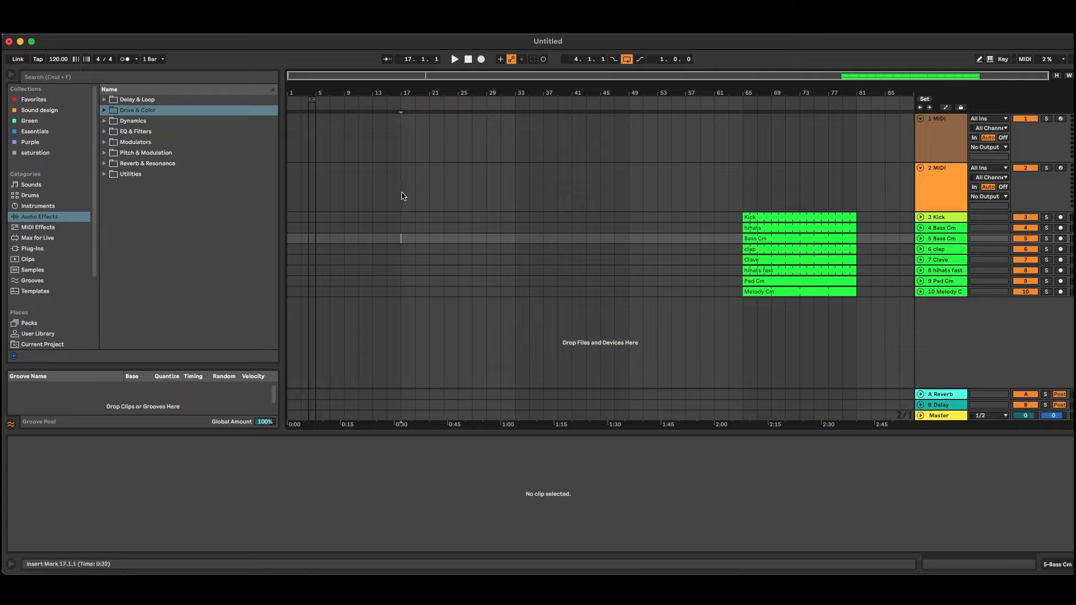
left_click_drag(401, 196, 284, 195)
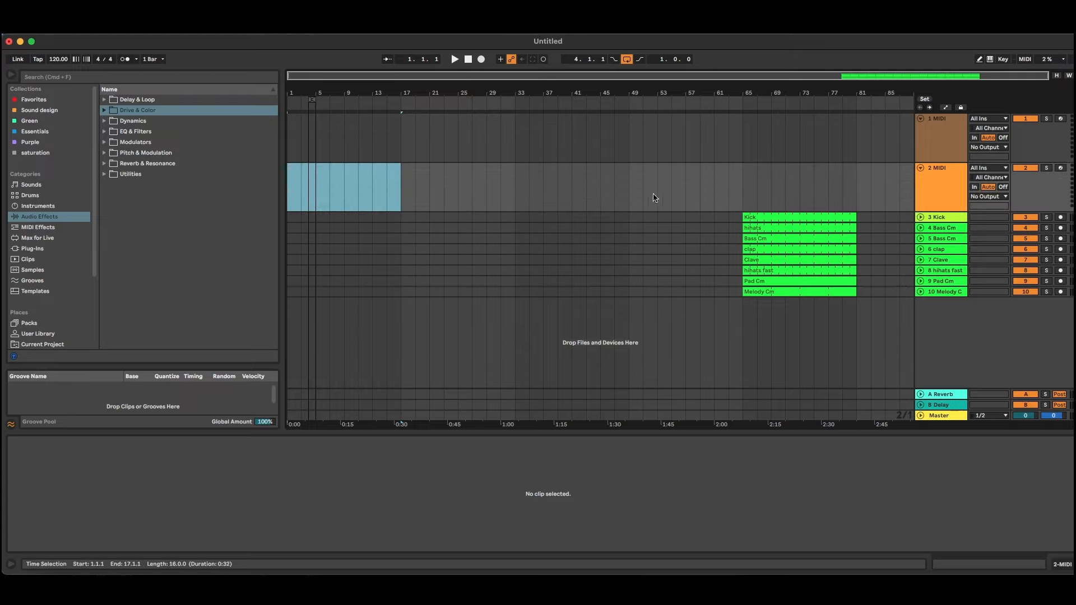
left_click(760, 216)
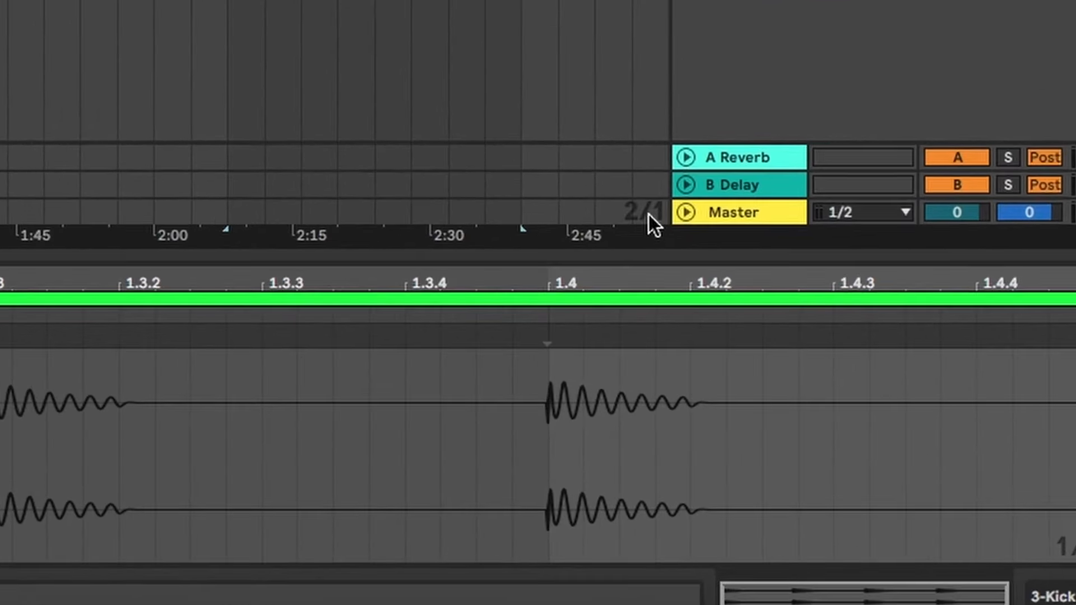
right_click(903, 418)
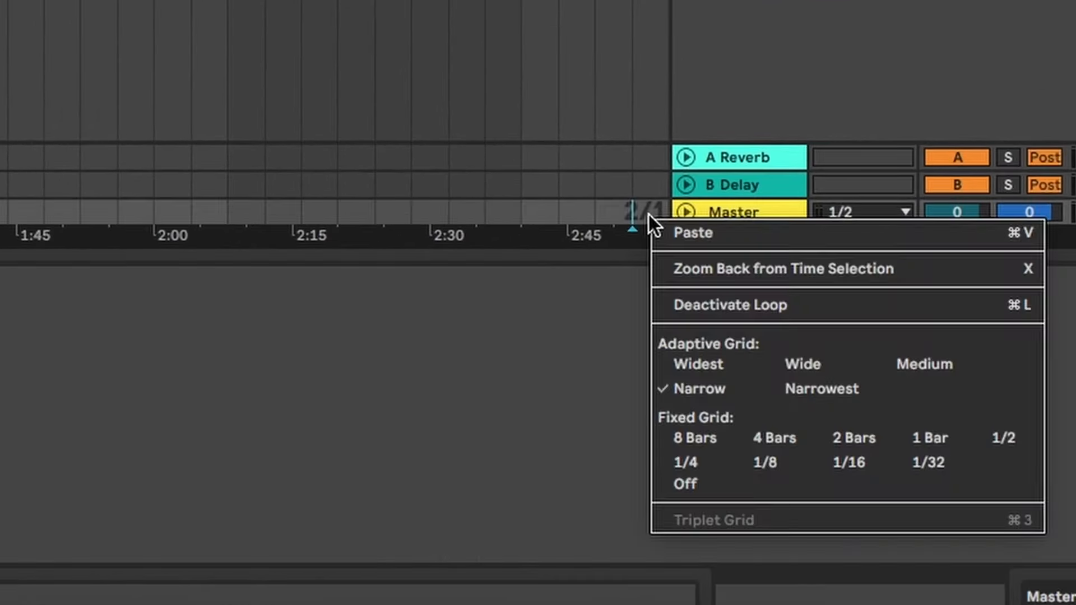
left_click(699, 438)
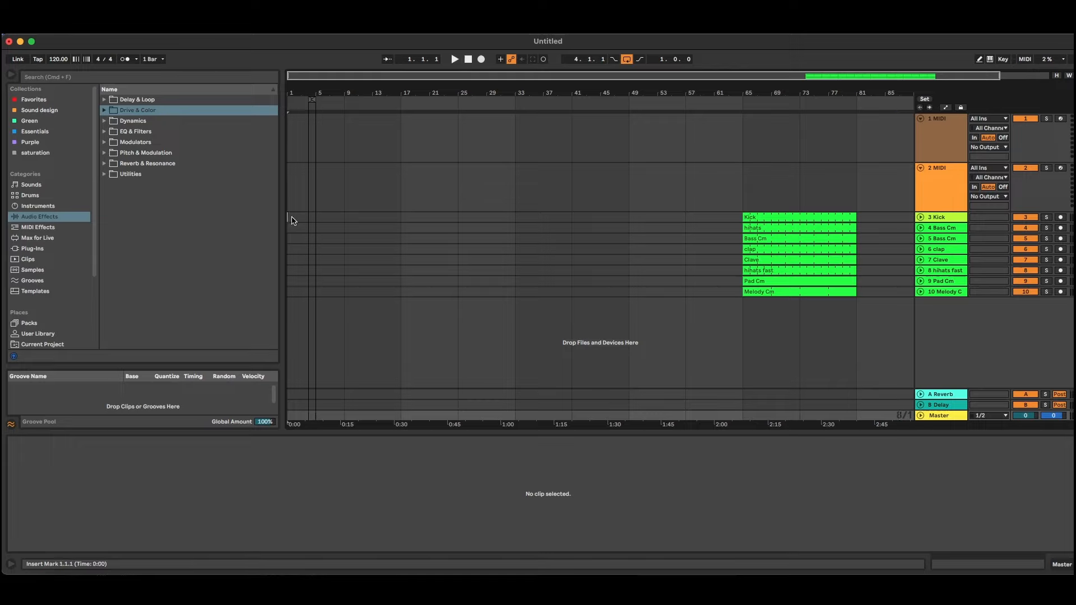
Step: Extend the start of the Kick clip back to bar 1 and duplicate the lengthened clip directly after itself
left_click_drag(288, 217, 720, 218)
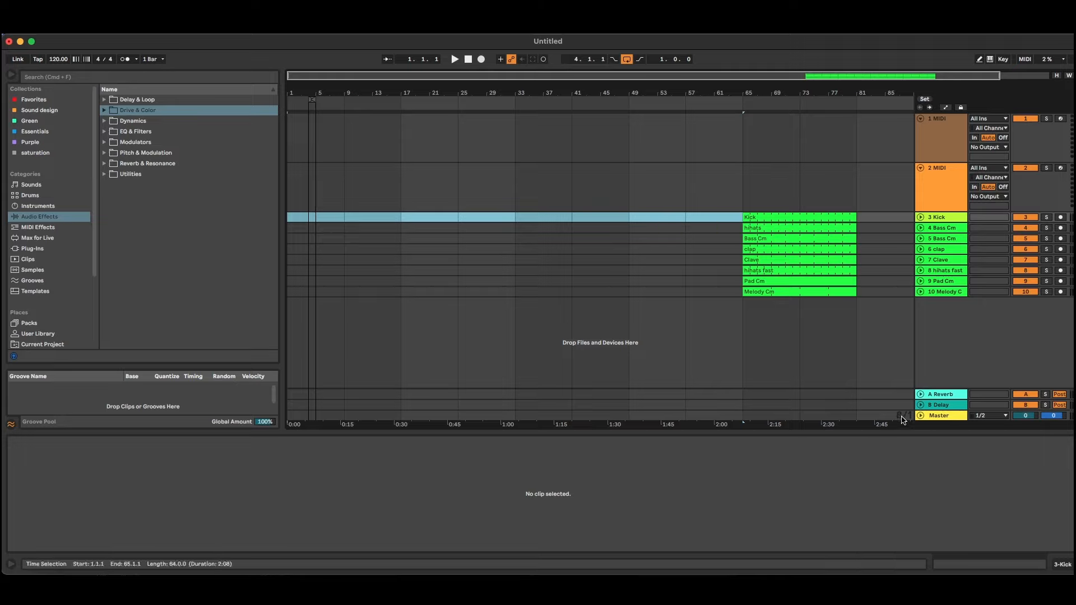
left_click(783, 216)
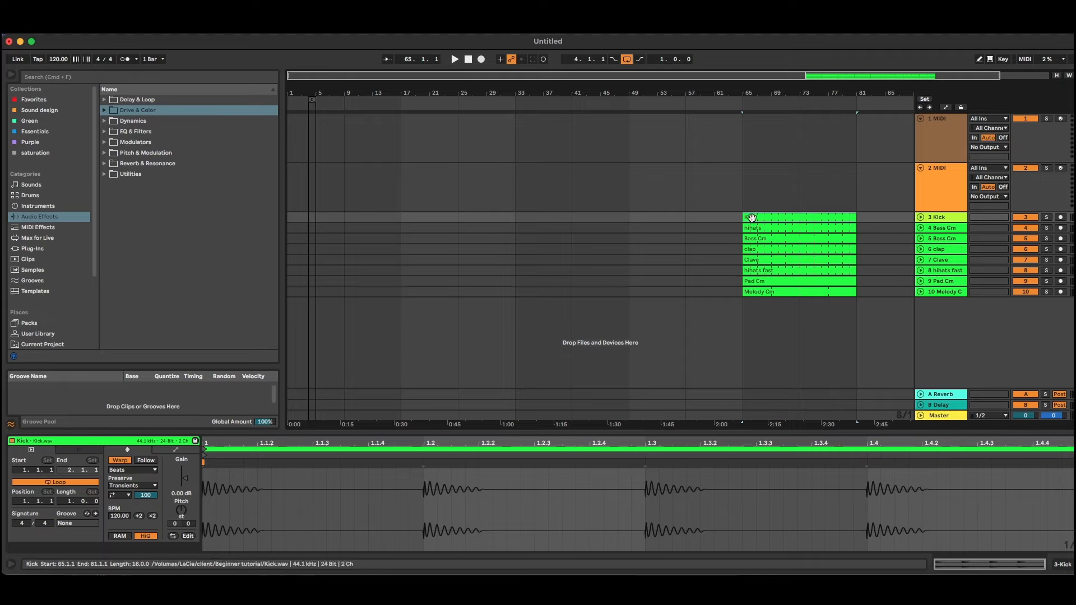
left_click_drag(762, 76, 762, 71)
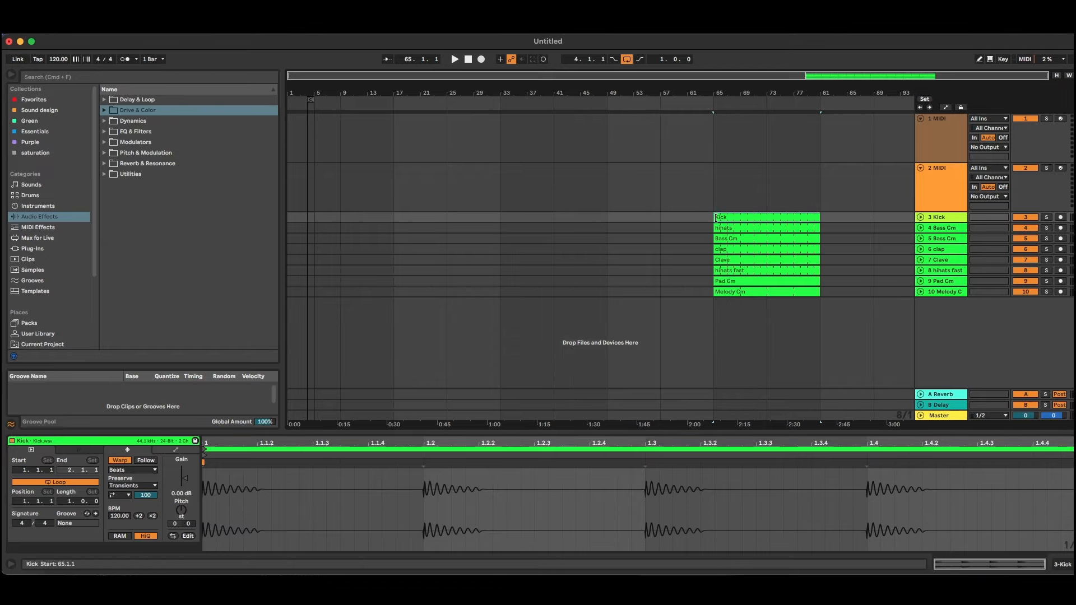
left_click_drag(716, 218, 287, 218)
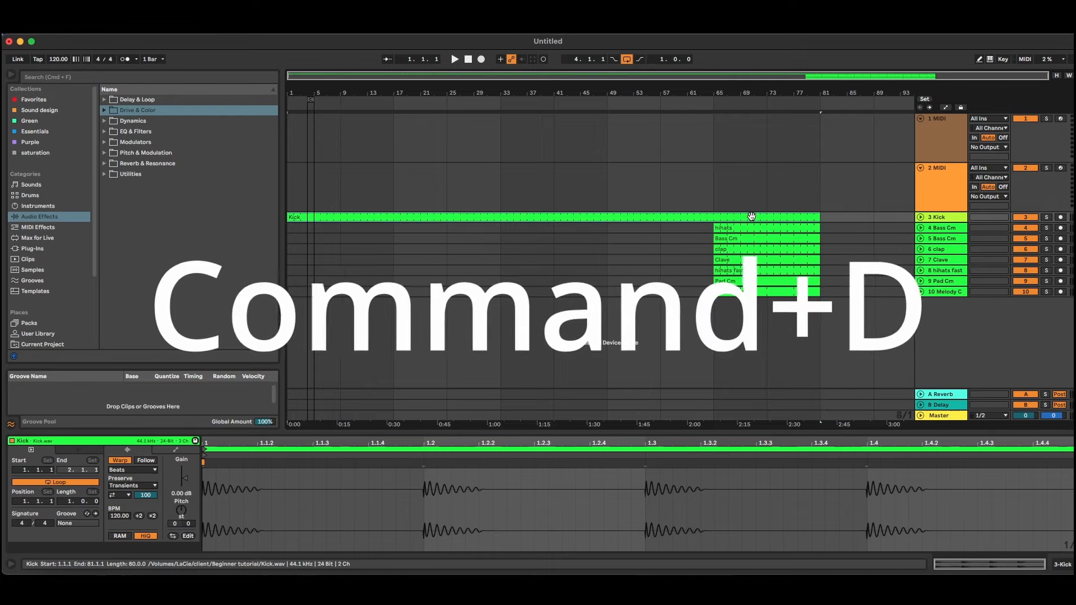
key("super+d")
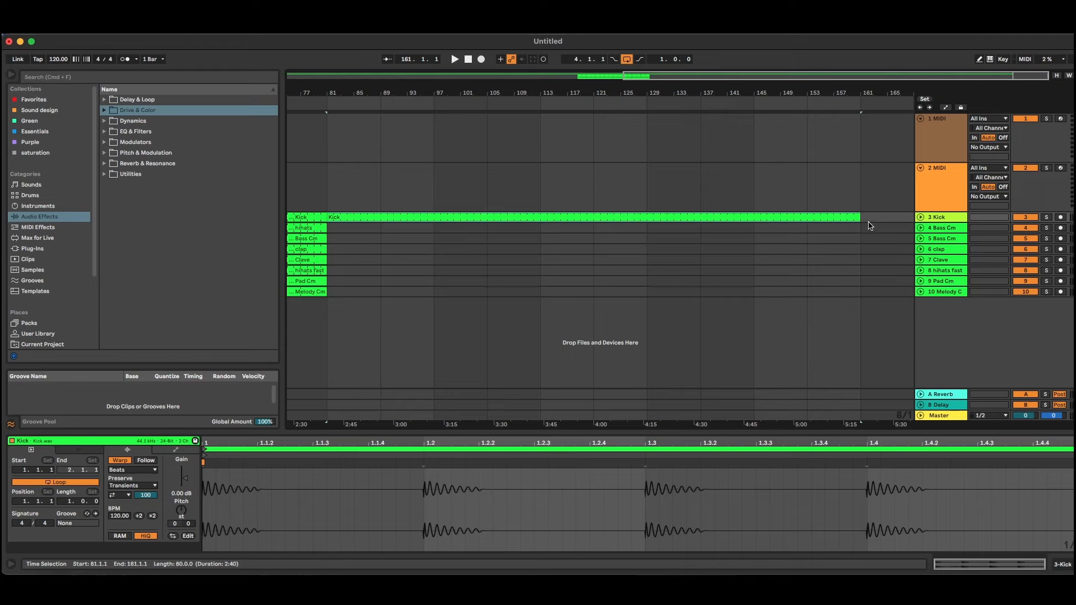
Step: Add a locator named END at bar 161, where the second Kick clip ends
left_click_drag(720, 93, 805, 95)
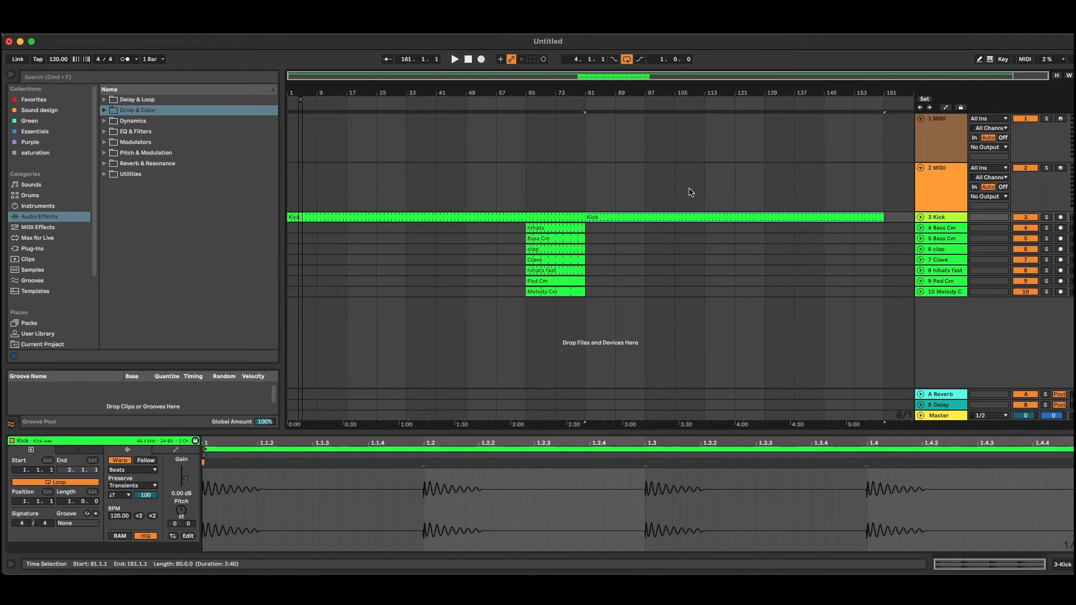
right_click(885, 102)
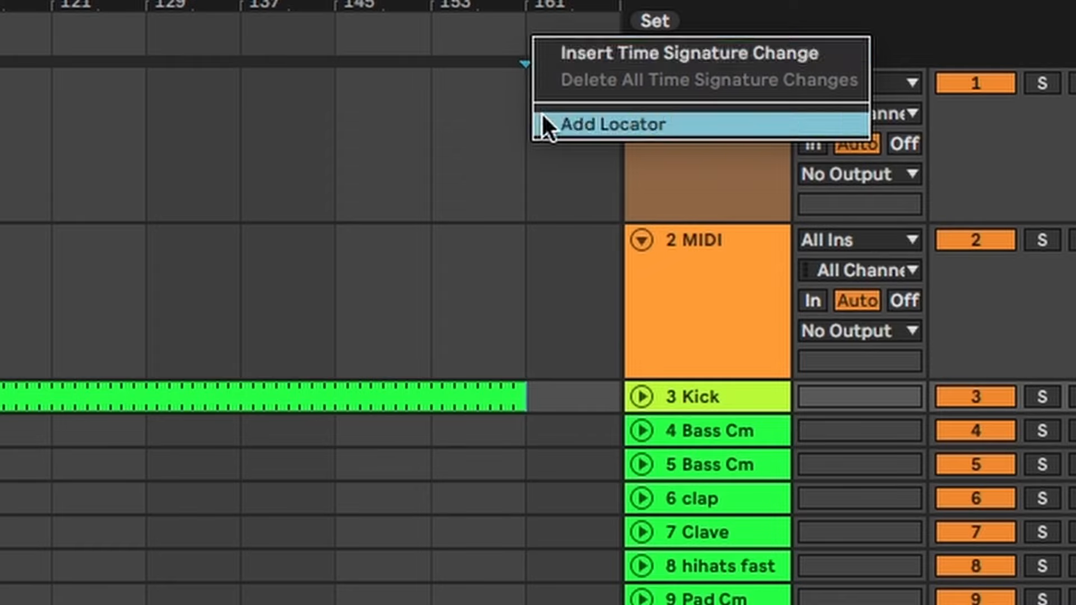
left_click(536, 16)
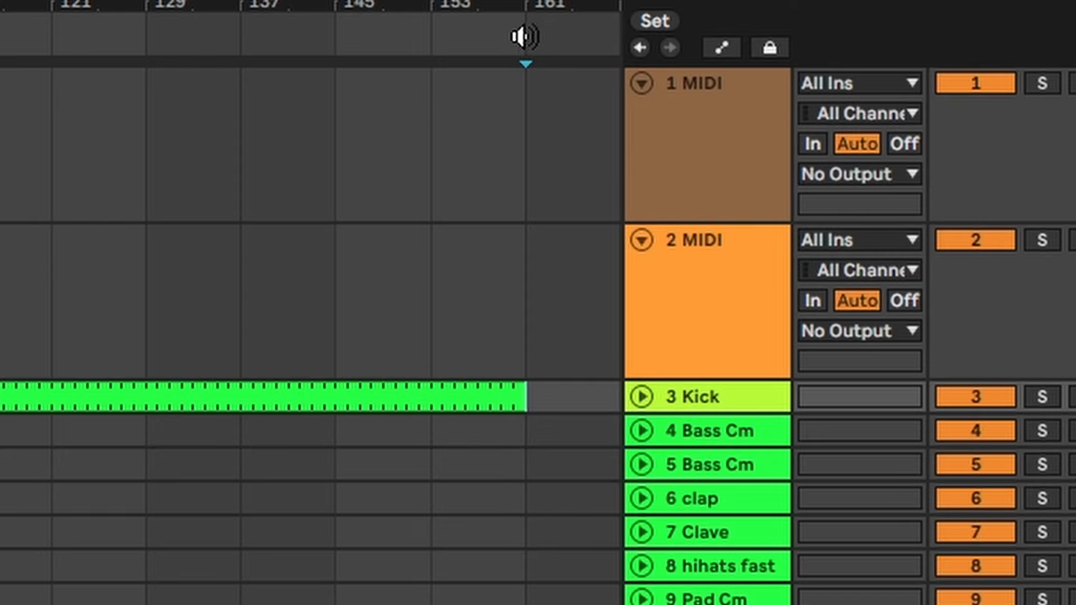
right_click(525, 29)
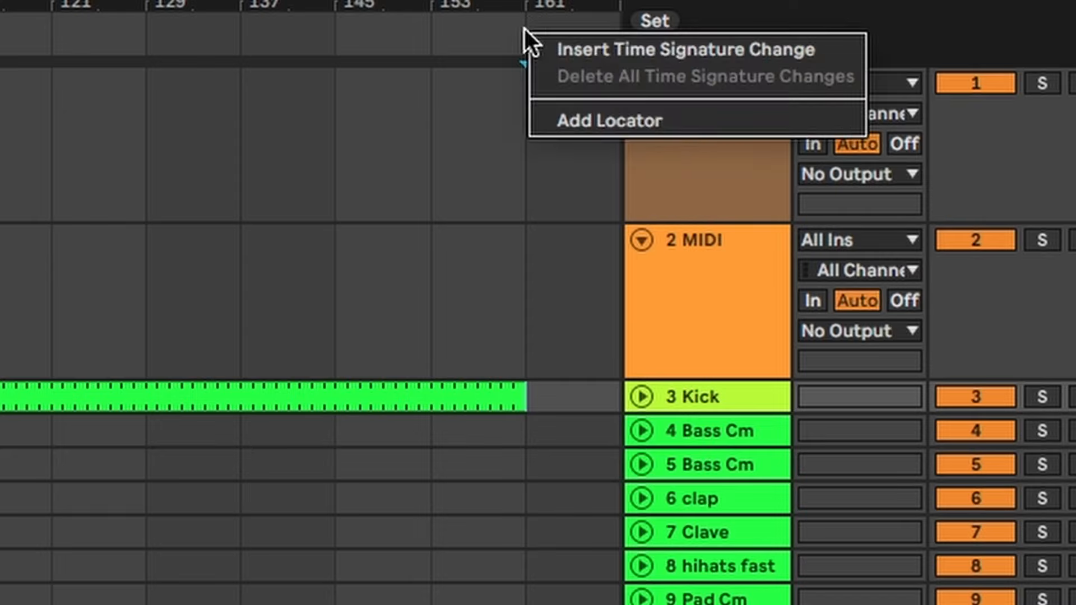
left_click(541, 119)
type("END")
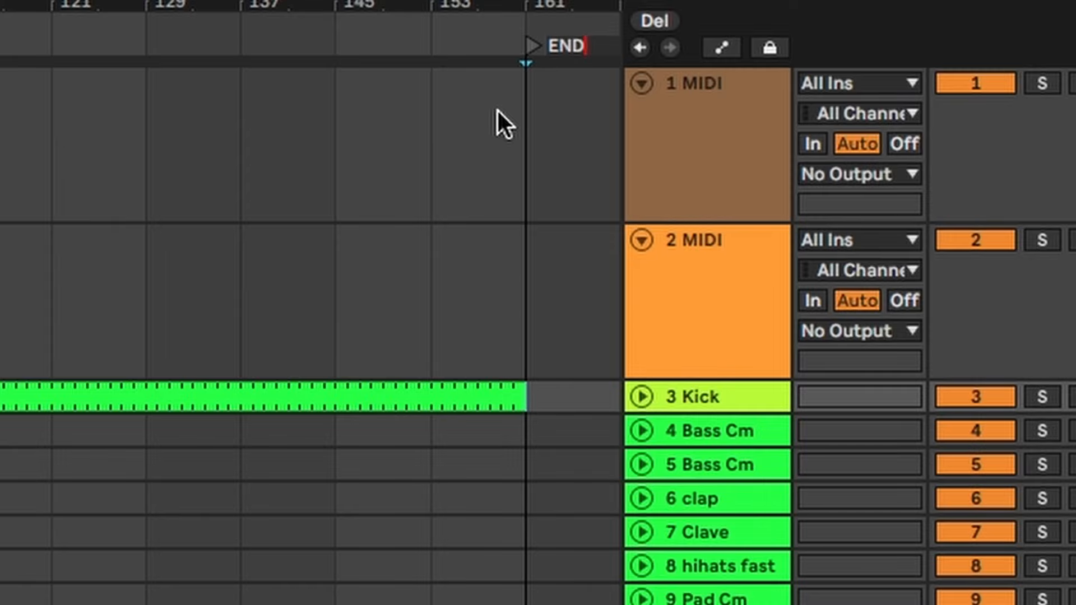
key("Return")
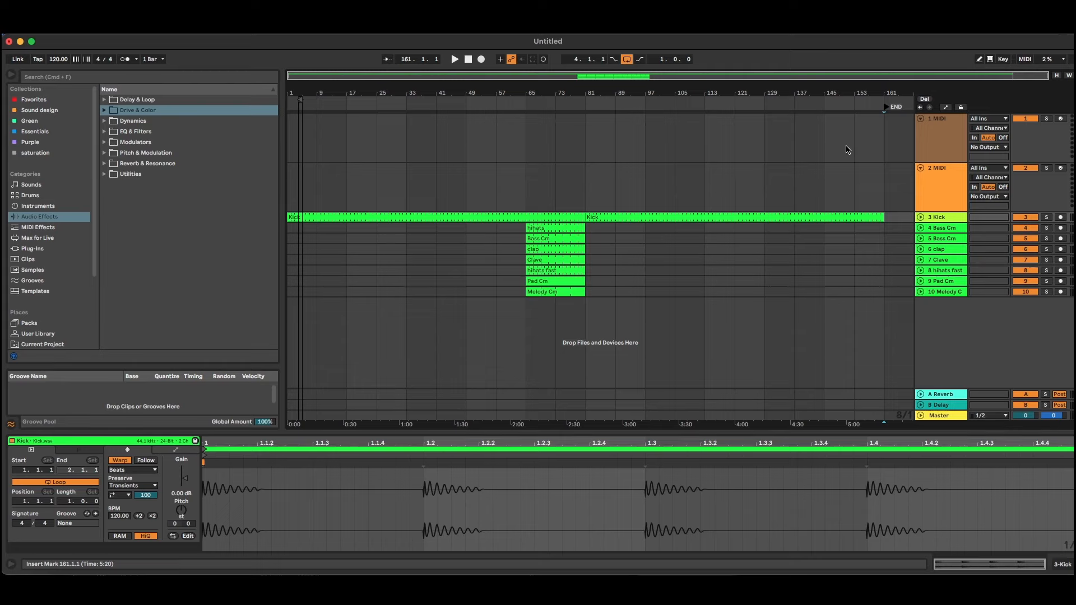
Step: Unfold tracks 9 Pad Cm and 10 Melody Cm to show their waveforms
left_click(637, 230)
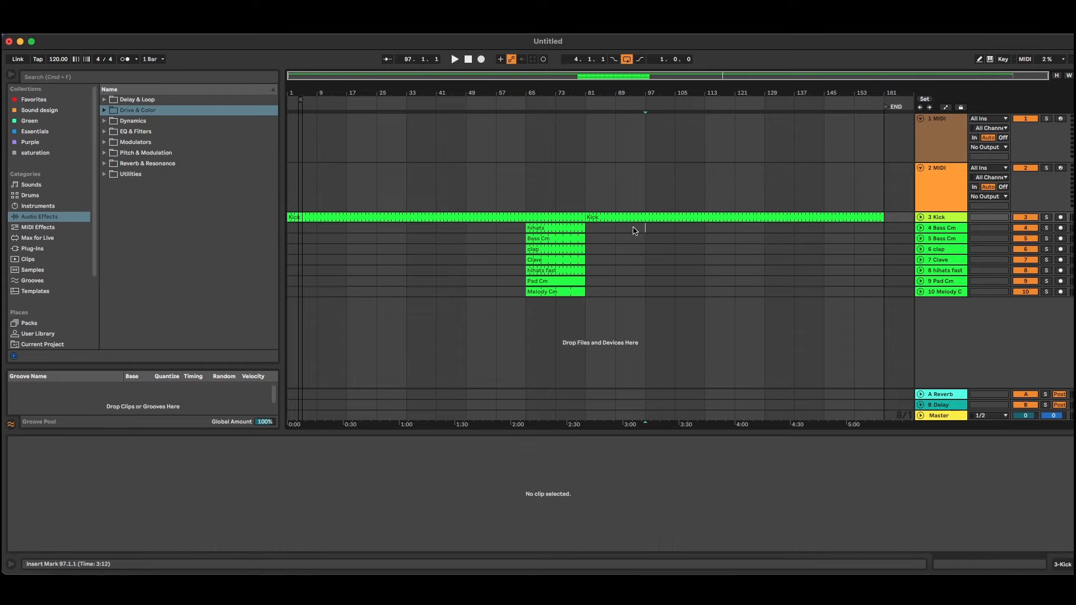
left_click(630, 218)
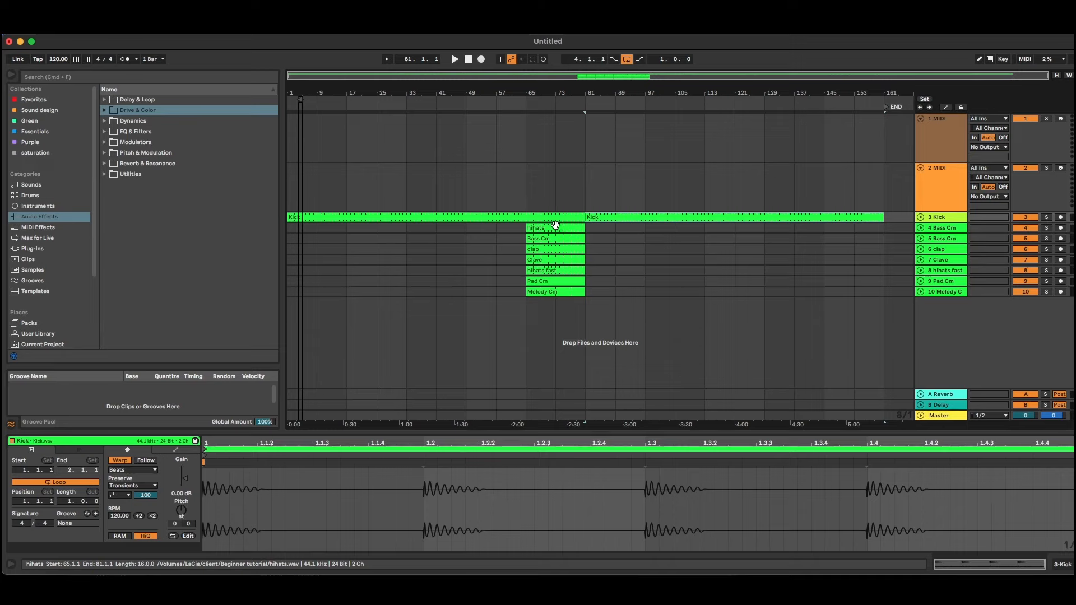
left_click(547, 291)
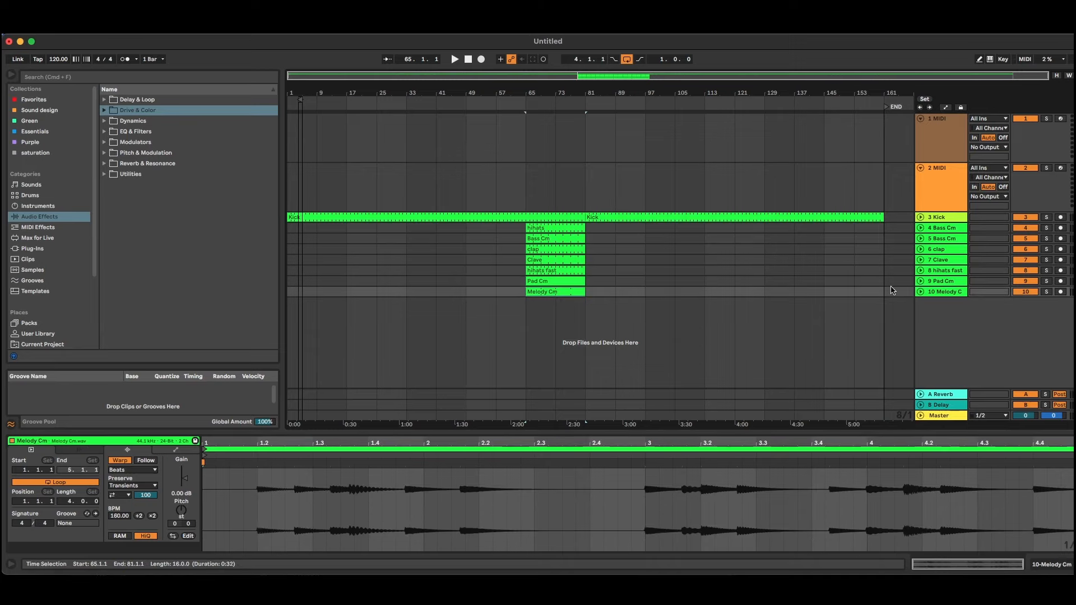
left_click(920, 280)
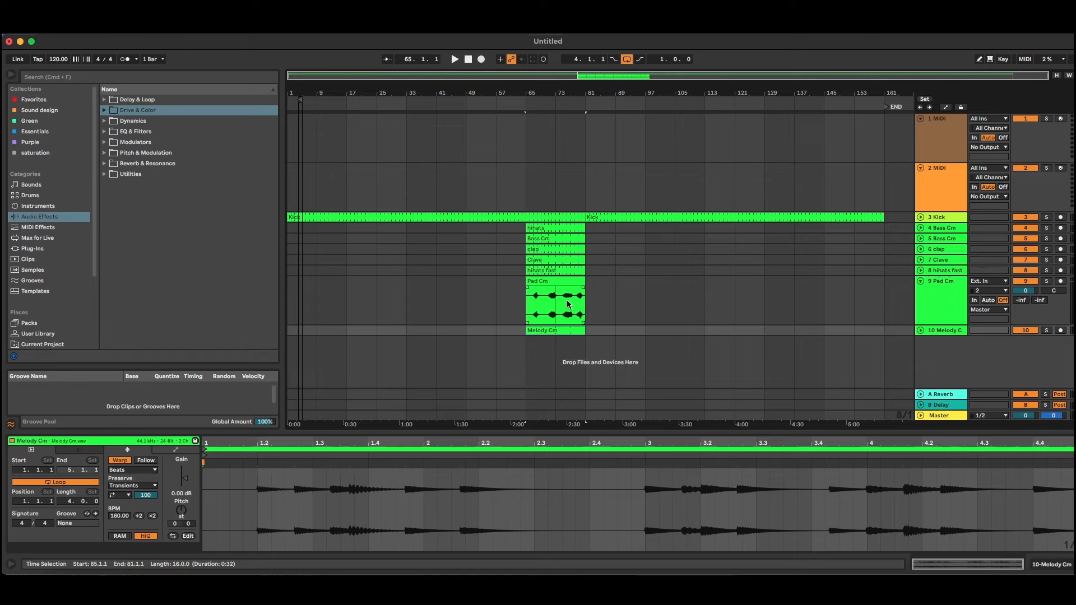
left_click(920, 330)
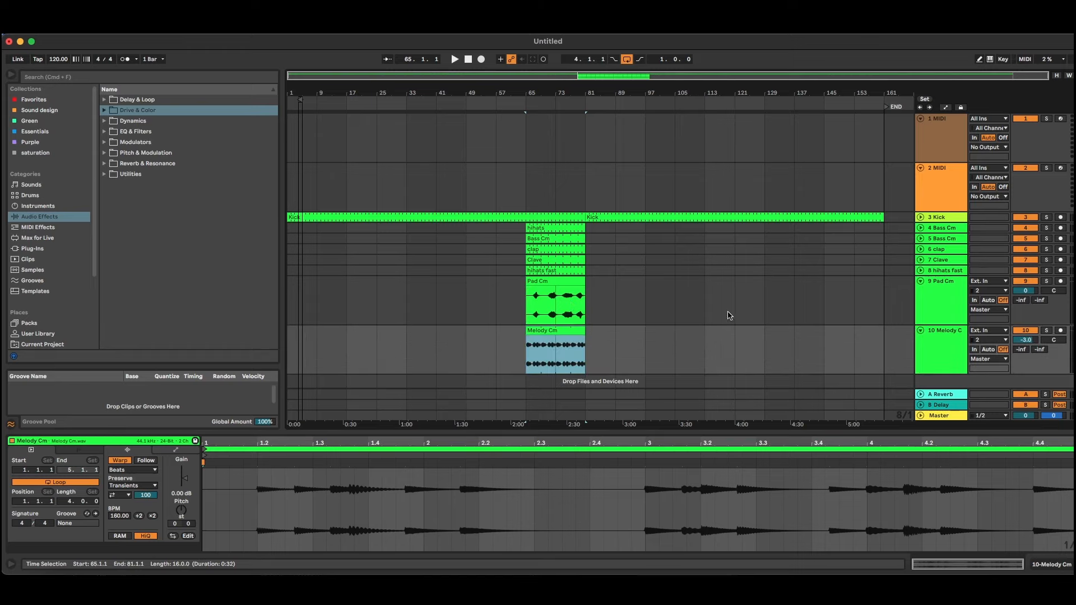
Step: Move the Pad Cm clip to start at bar 49 and duplicate it three times in a row up to bar 113
left_click(555, 281)
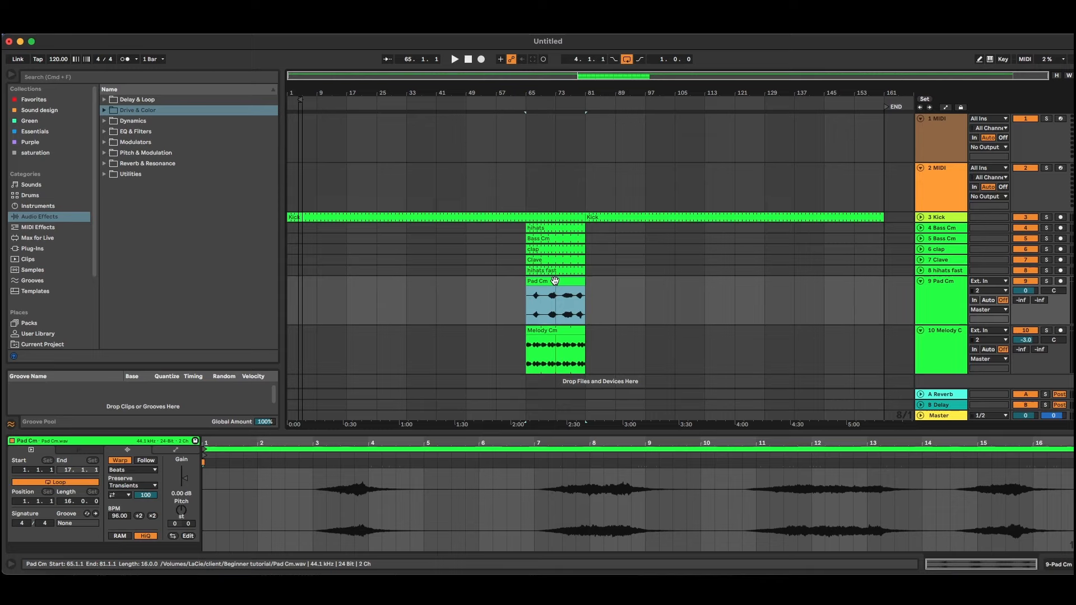
left_click_drag(555, 280, 498, 282)
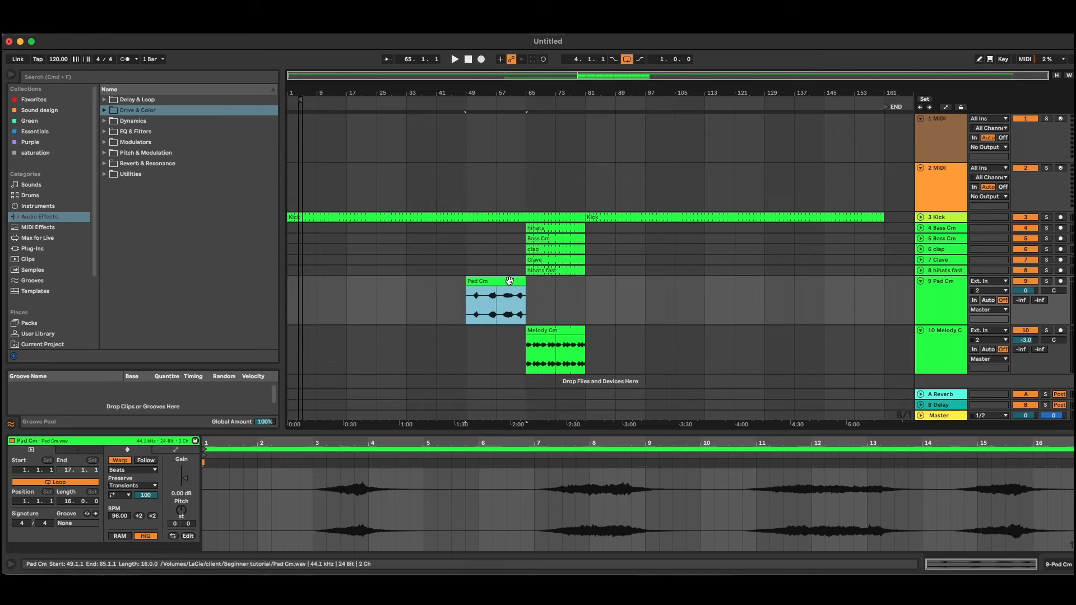
key("super+d")
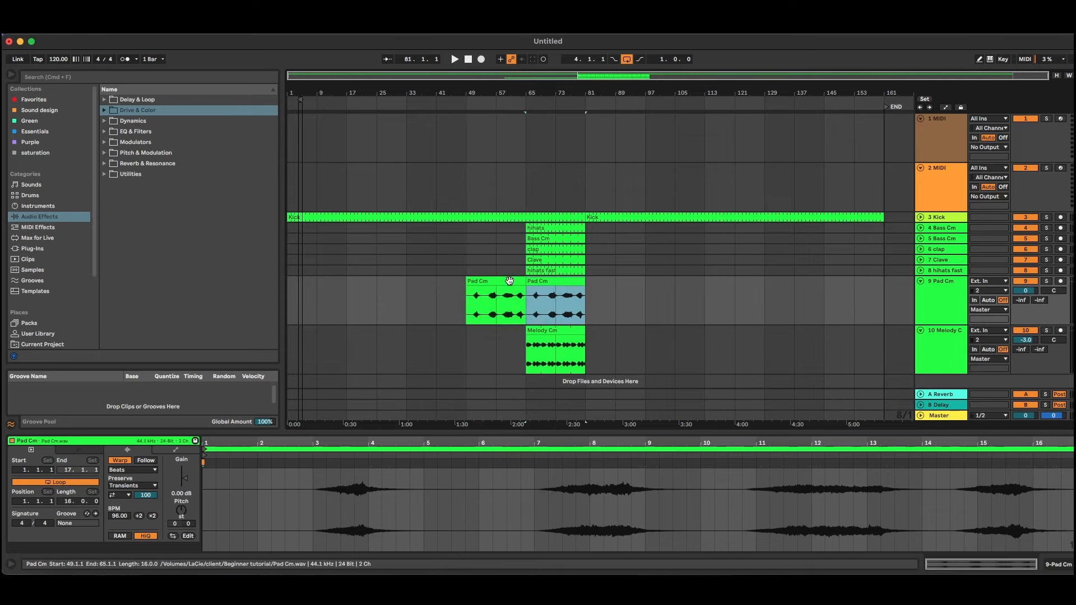
key("super+d")
key("super+d")
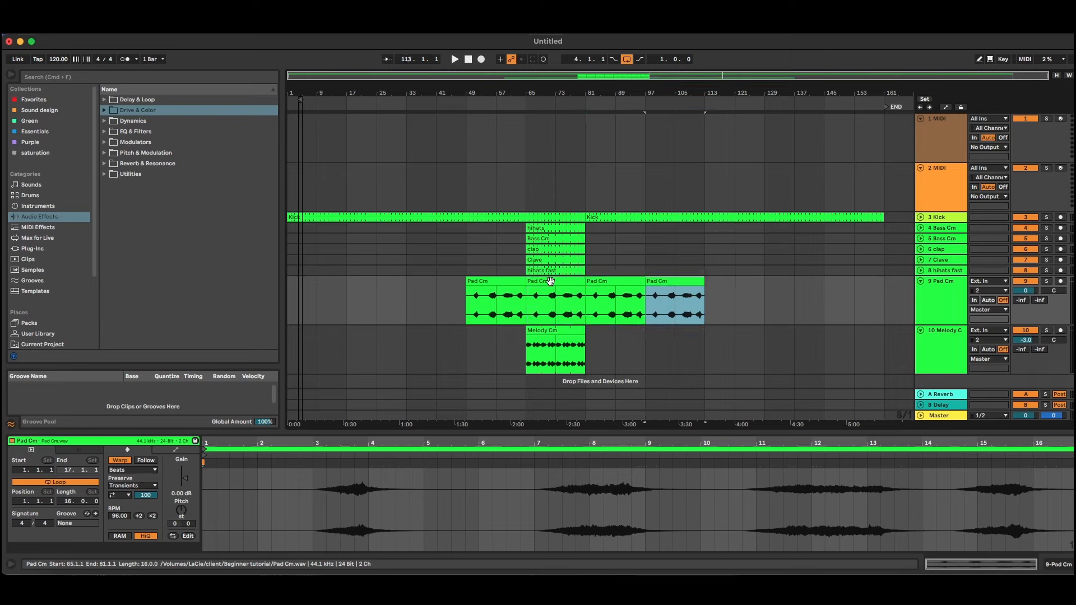
Step: Extend the start of the hihats clip back to bar 1 and duplicate it to fill the track up to bar 161
left_click(564, 260)
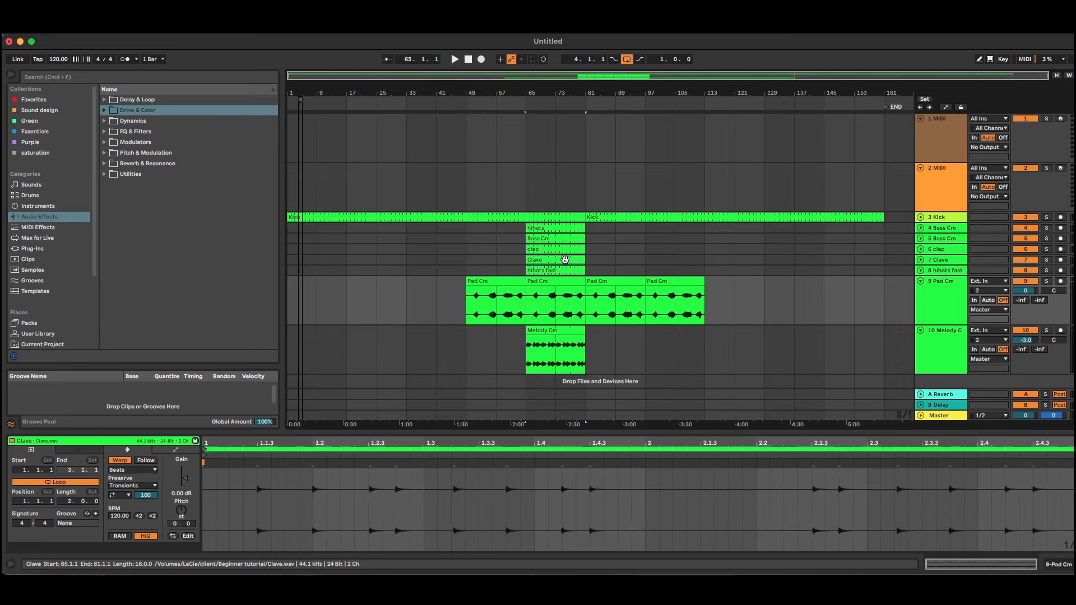
left_click(563, 247)
left_click(528, 228)
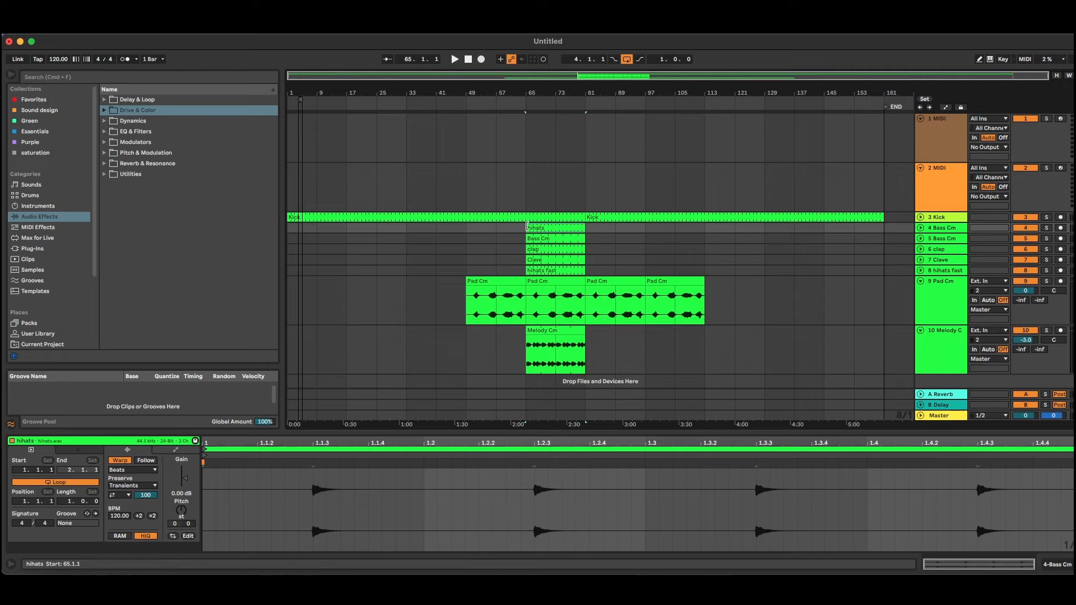
left_click_drag(527, 227, 288, 227)
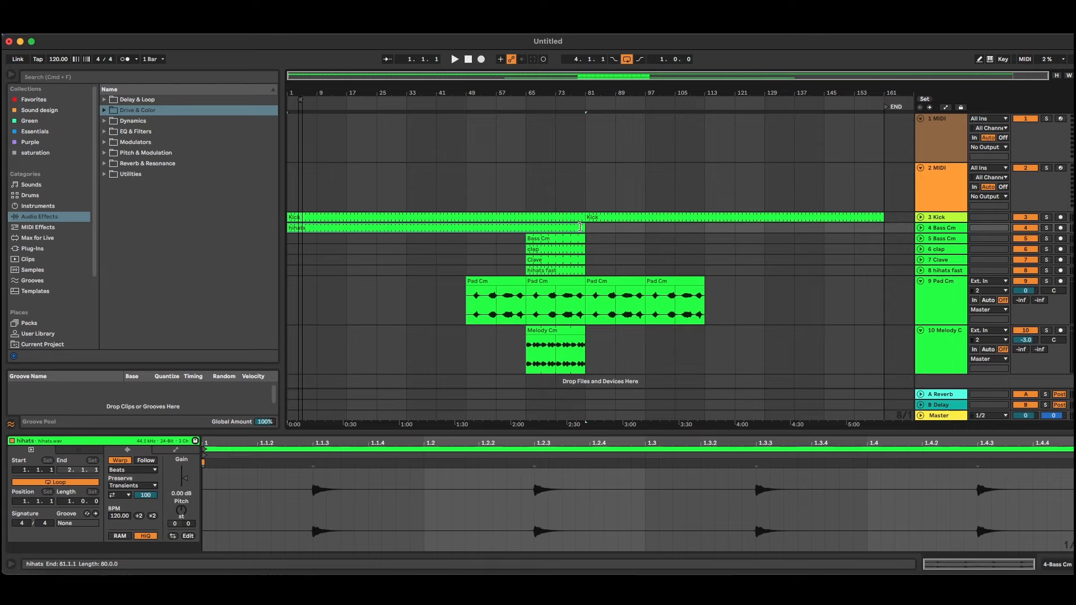
key("super+d")
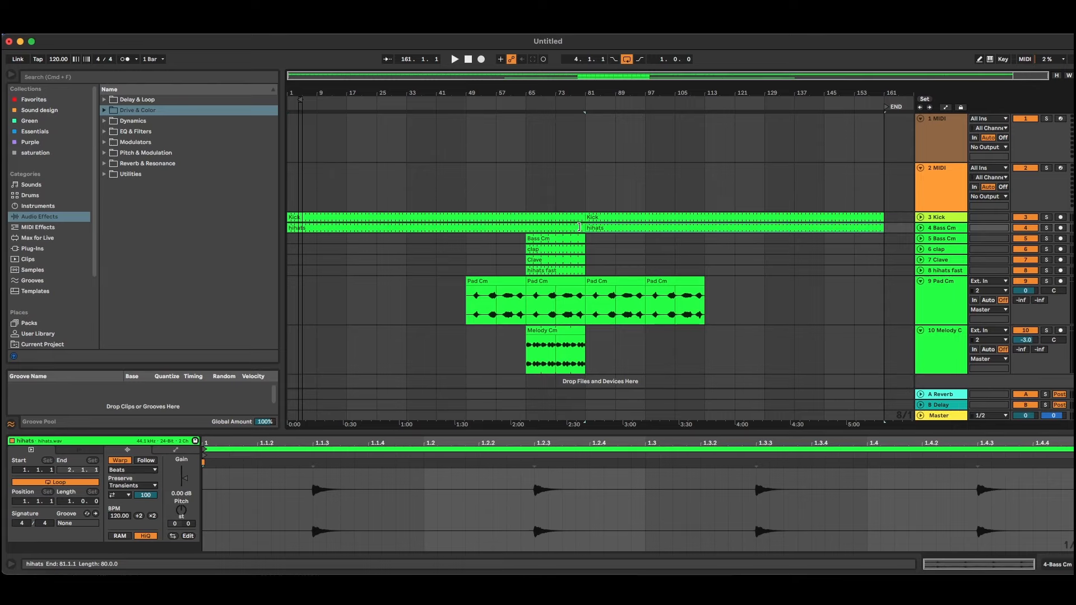
Step: Extend the start of the Bass Cm clip back to bar 17 and duplicate it up to bar 145
left_click(620, 243)
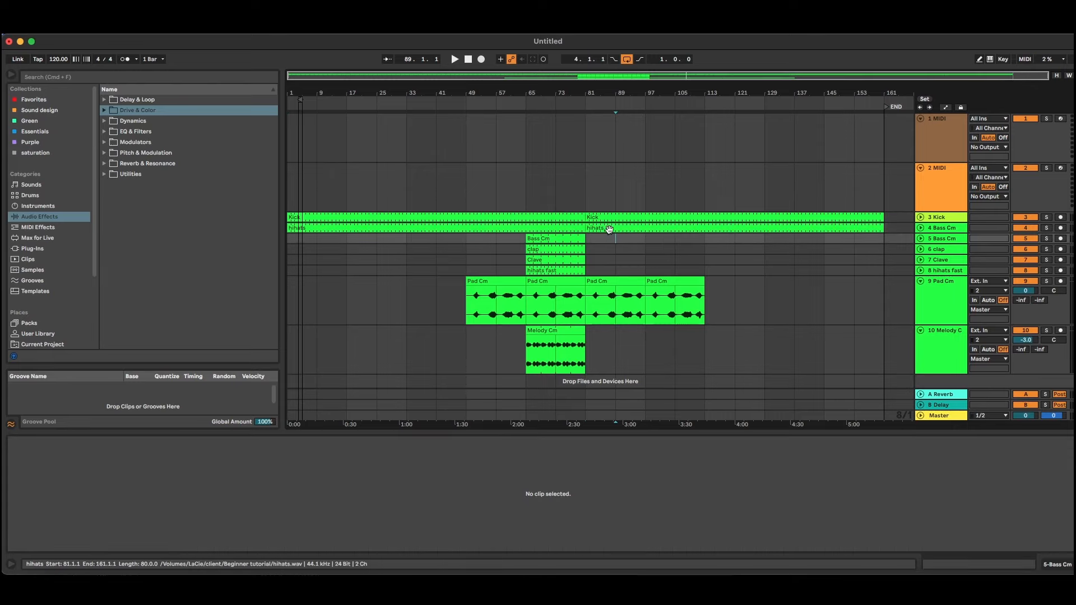
left_click(561, 238)
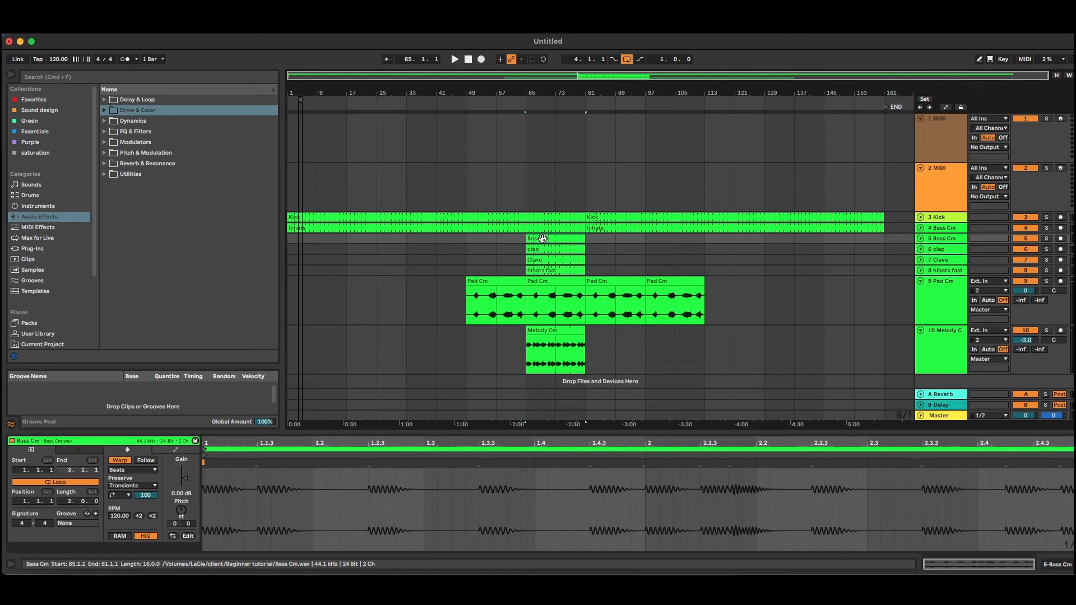
left_click_drag(530, 239, 349, 238)
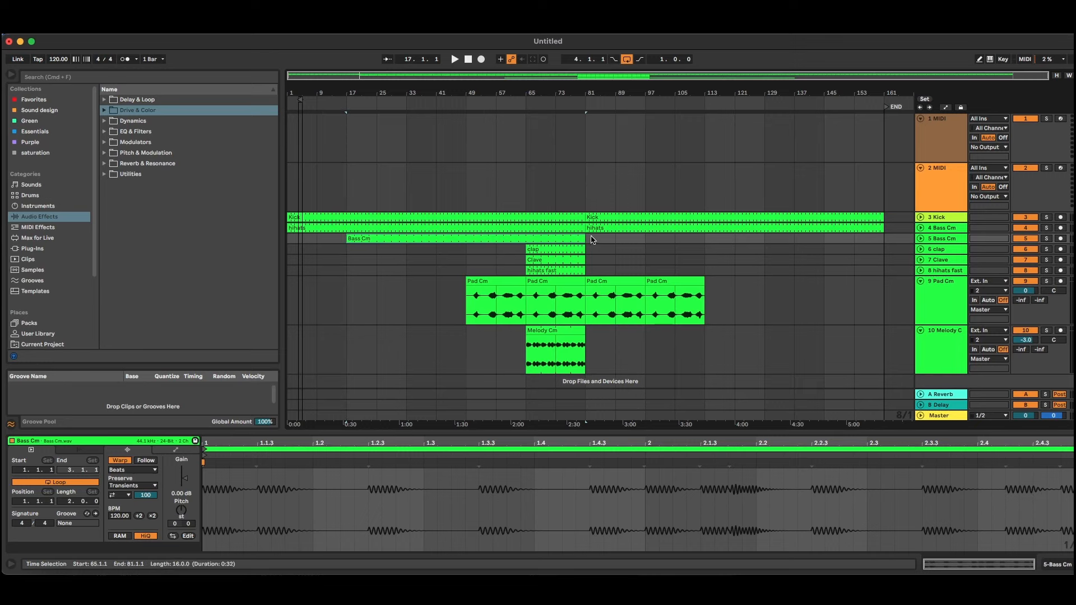
key("super+d")
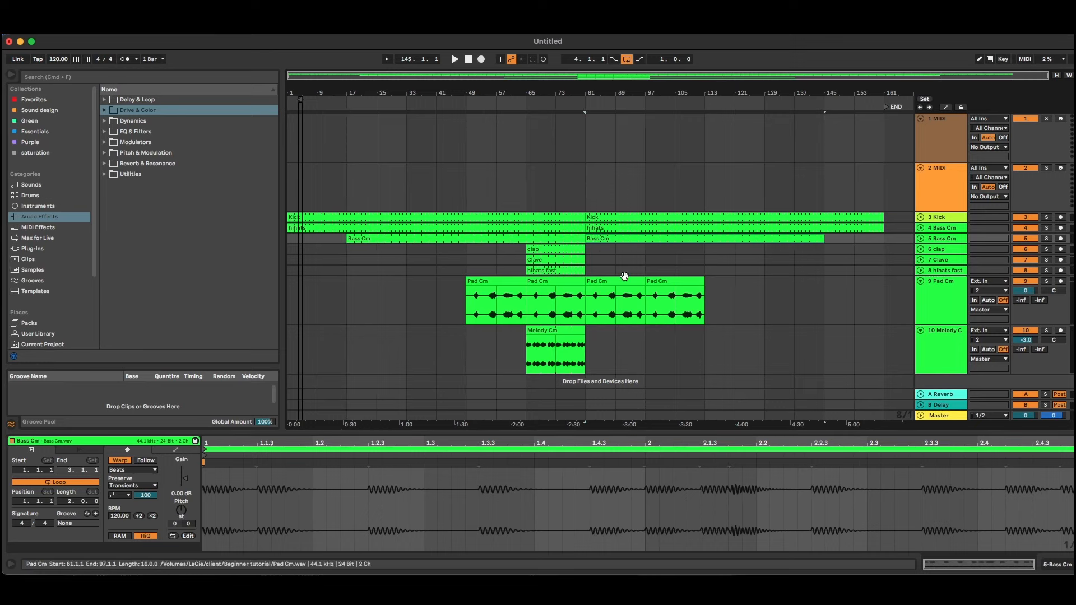
Step: Extend the start of the Clave clip back to bar 33 and duplicate it up to bar 129
left_click(555, 261)
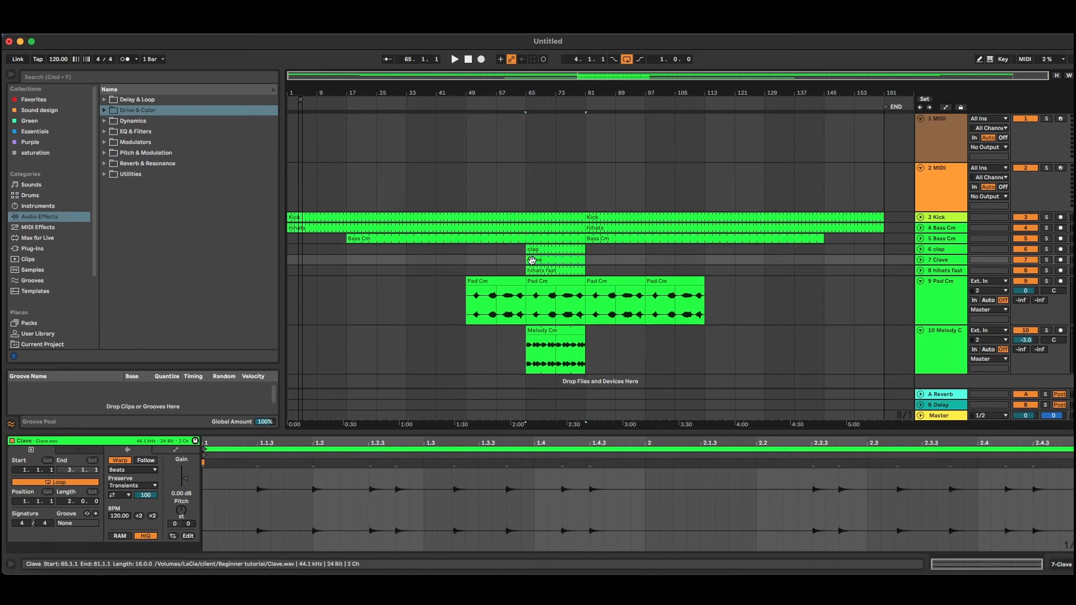
left_click_drag(530, 261, 407, 261)
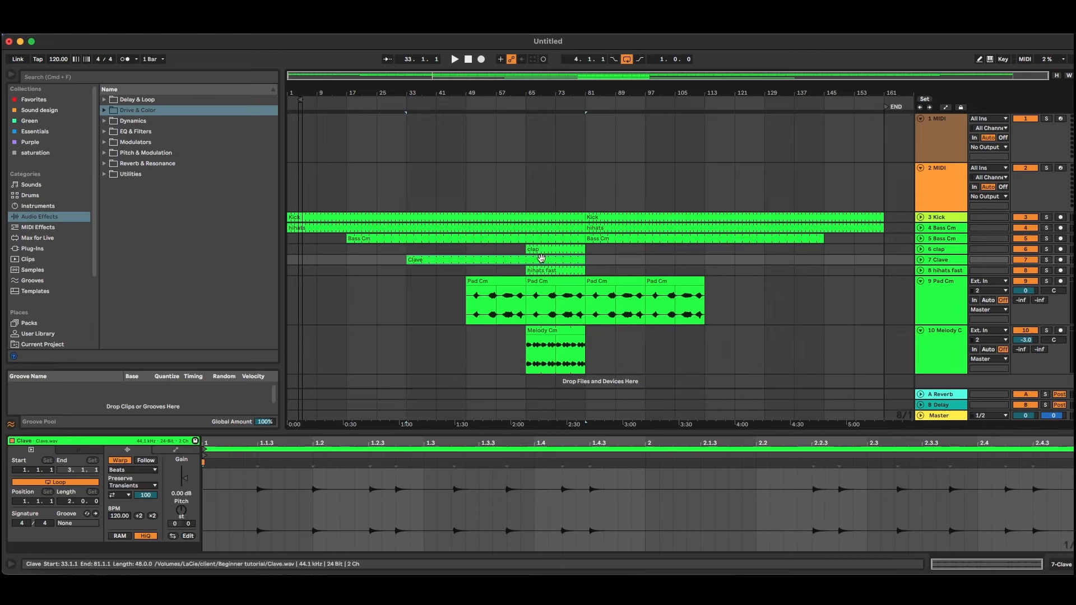
key("super+d")
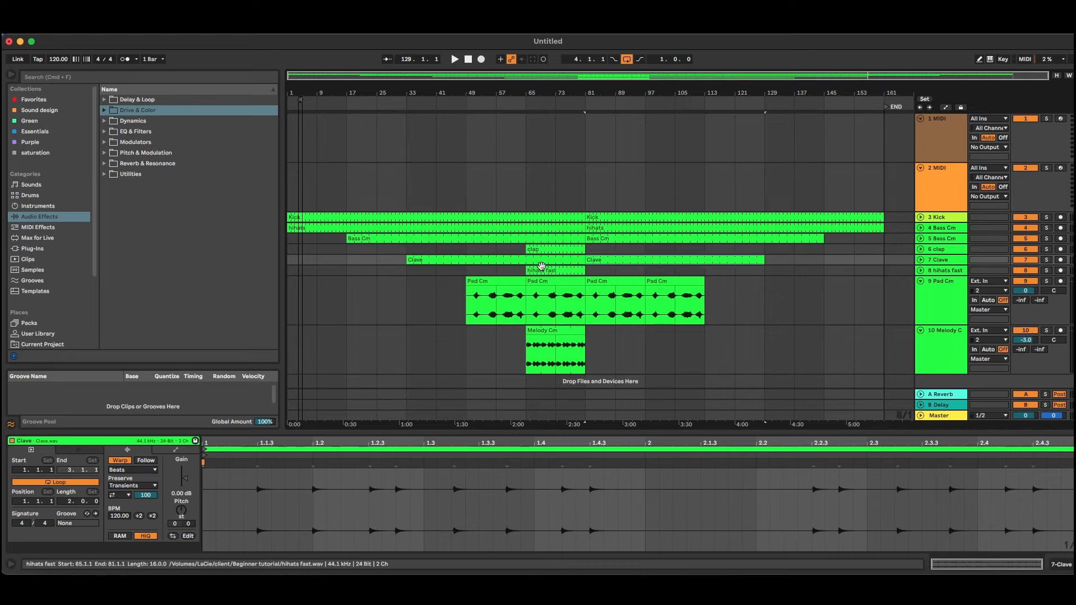
Step: Extend the start of the hihats fast clip back to bar 9 and duplicate it up to bar 153
left_click(534, 270)
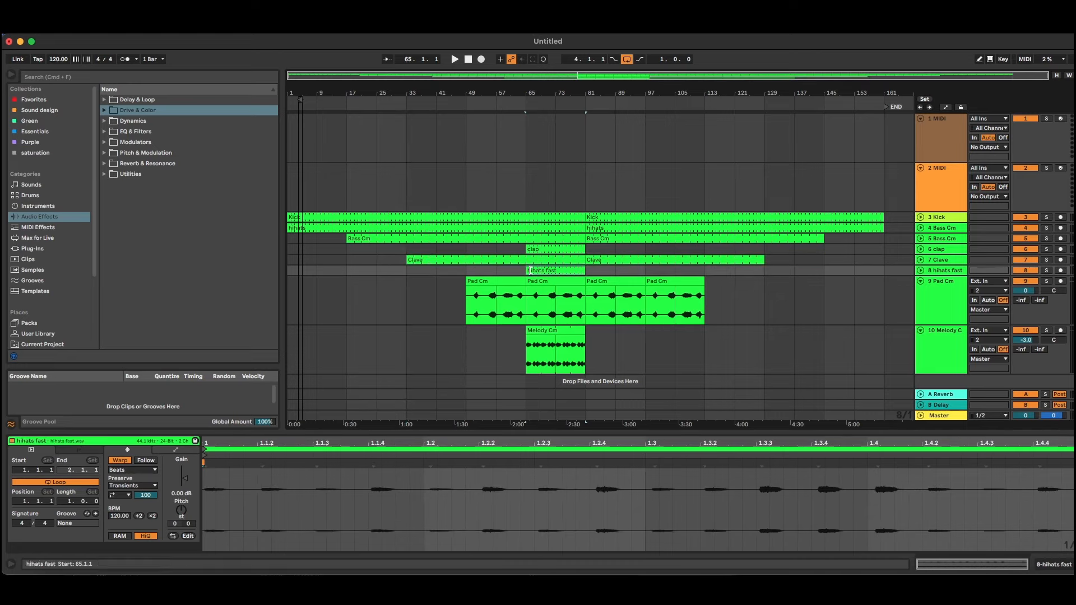
left_click_drag(527, 270, 319, 272)
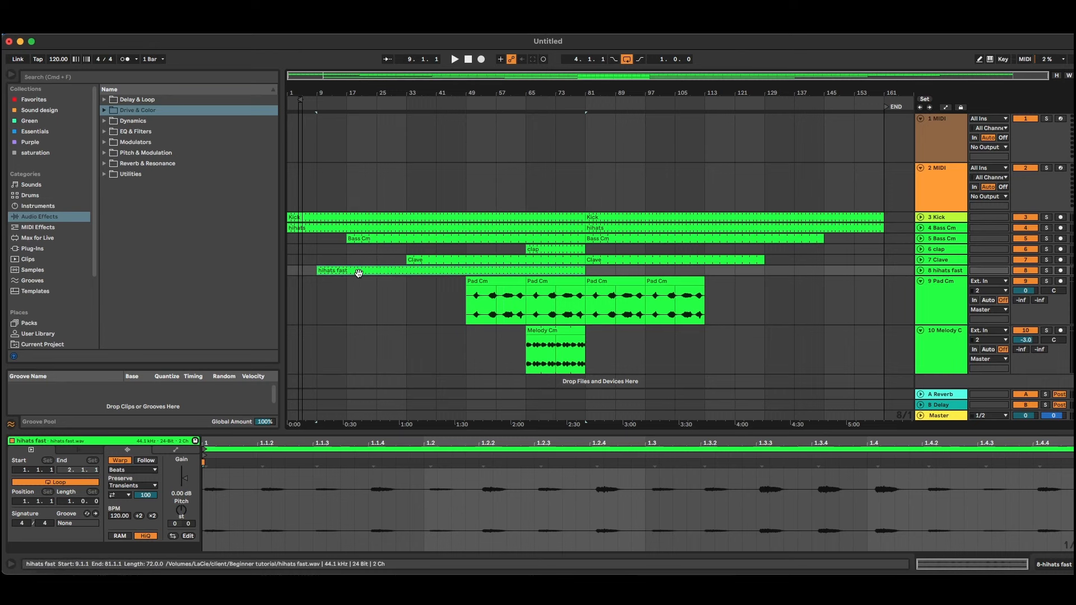
Step: Duplicate the last Pad Cm clip once so the row of pad clips runs up to bar 129
left_click(483, 280)
left_click(539, 281)
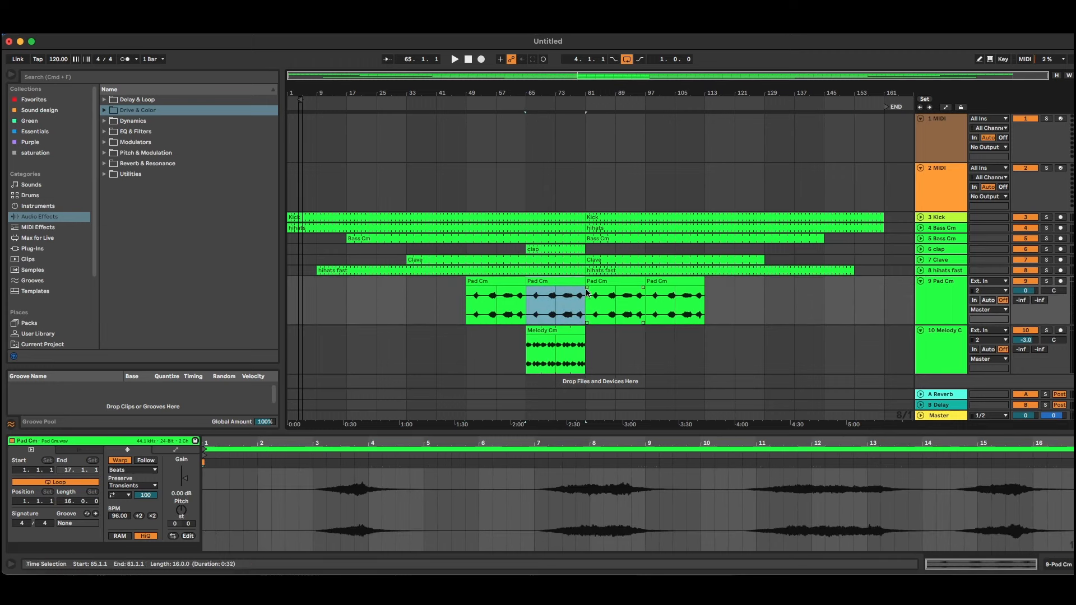
left_click(669, 282)
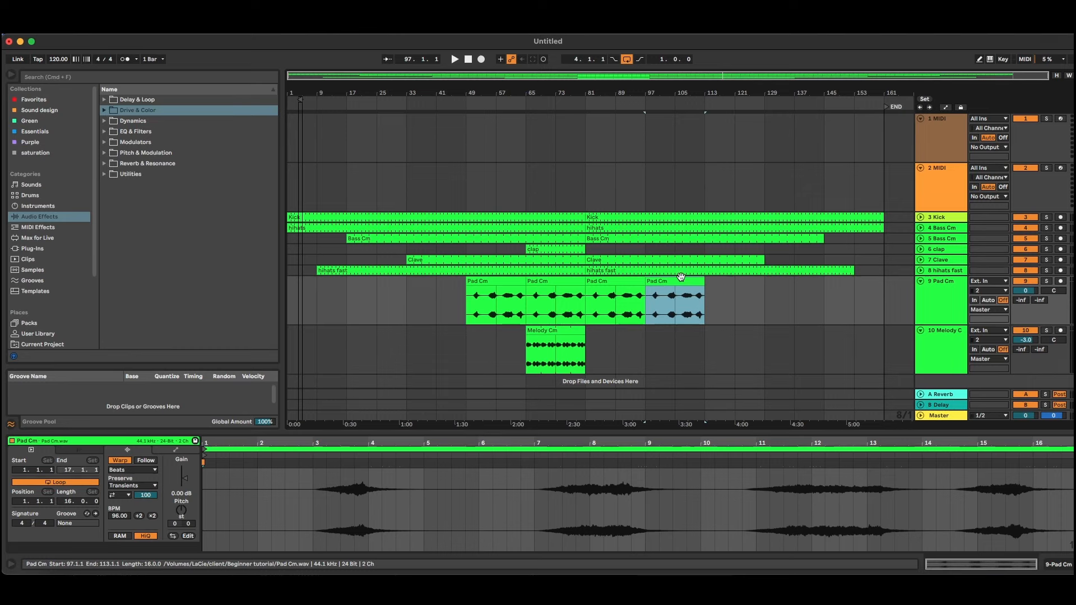
key("super+d")
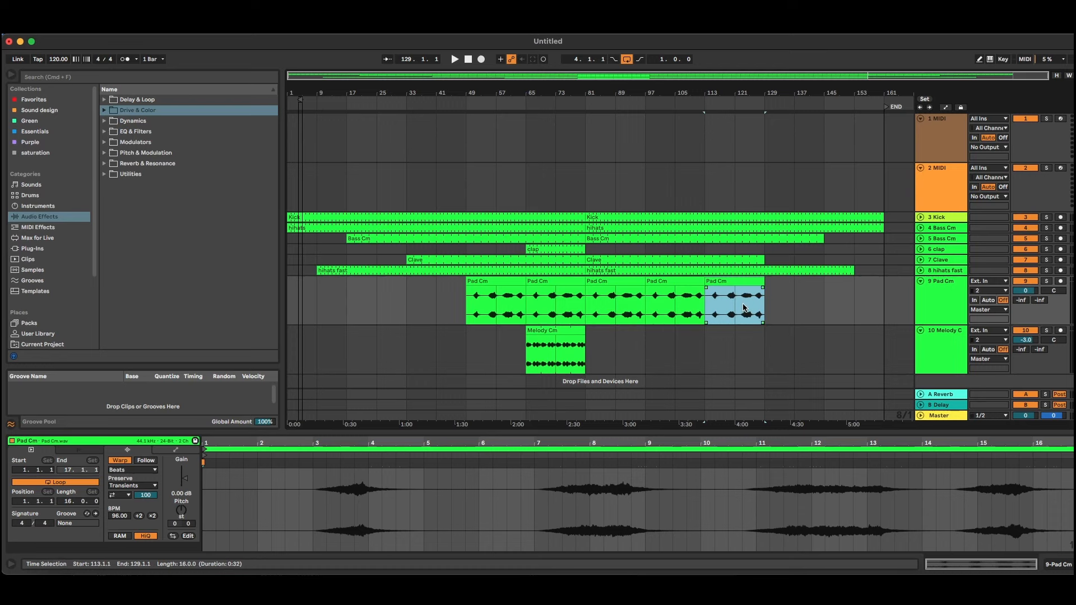
Step: Extend the Melody Cm clip back to bar 1 and forward to bar 161 so it spans the whole track
scroll(616, 303, "down", 1)
left_click(558, 320)
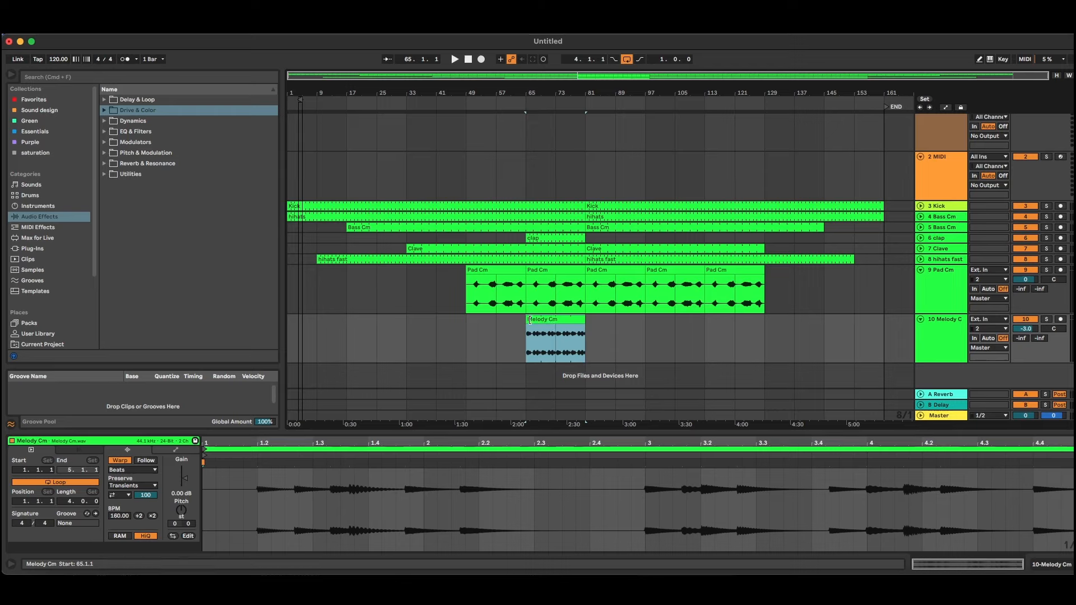
left_click_drag(530, 320, 288, 320)
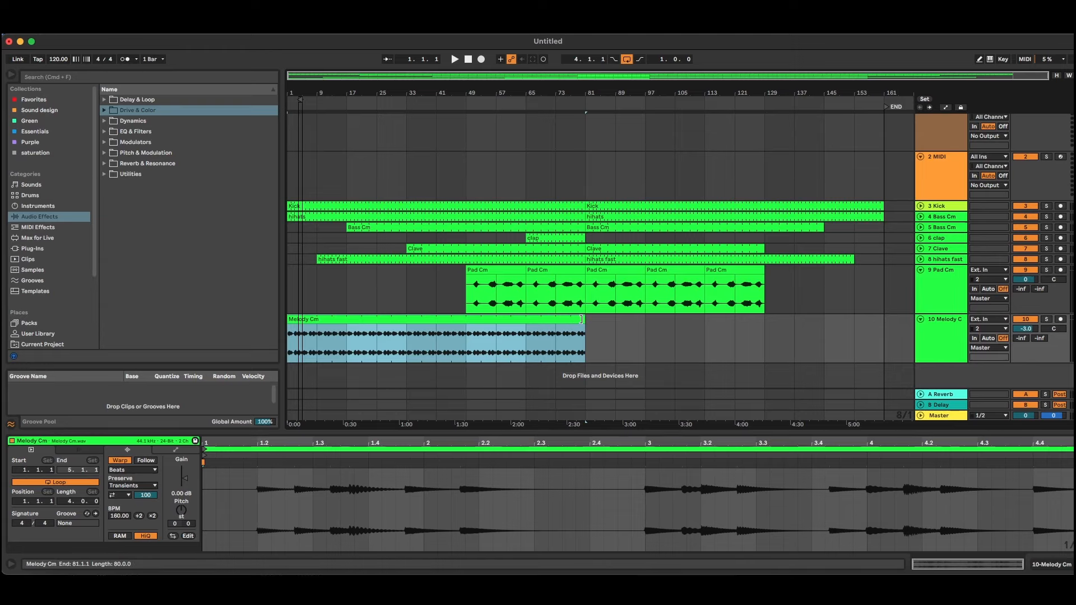
left_click_drag(585, 320, 881, 320)
Step: Fold tracks 10 Melody Cm and 9 Pad Cm, and select the Pad Cm track
left_click(920, 319)
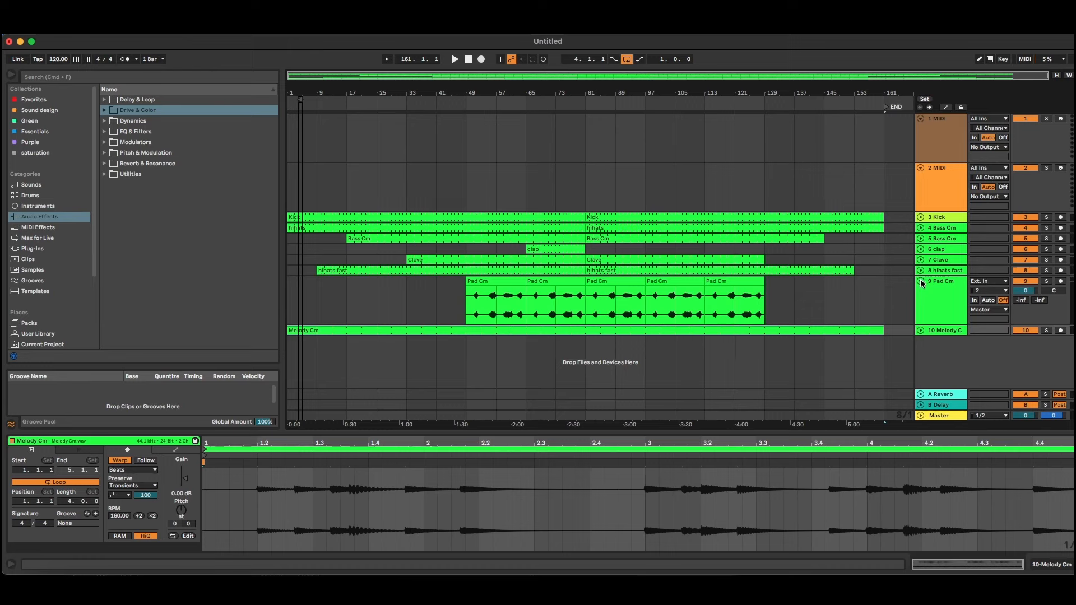
left_click(920, 280)
left_click(941, 282)
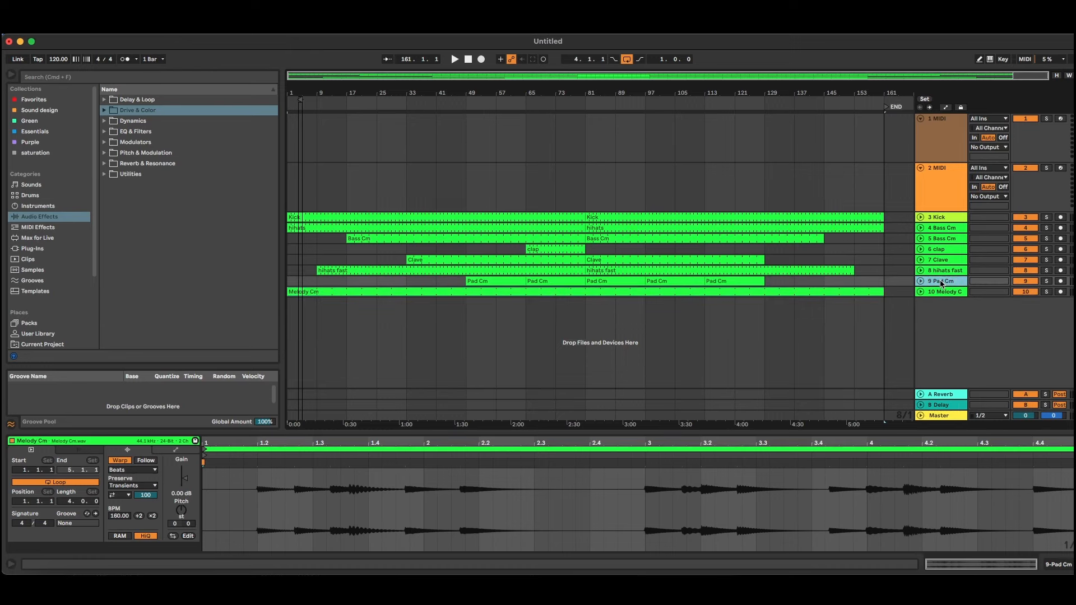
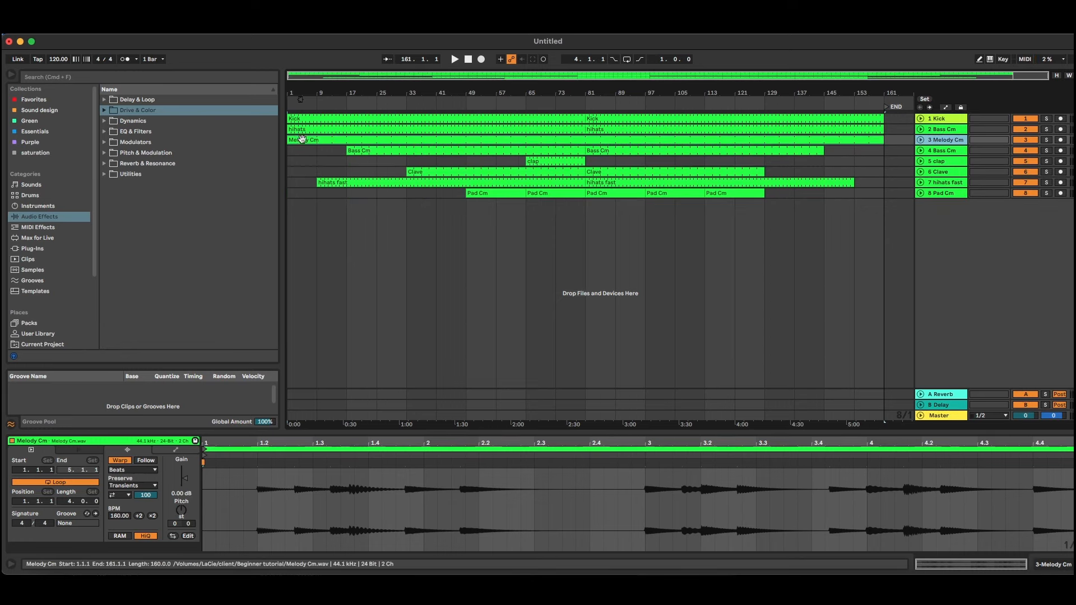
Step: Reorder the tracks so hihats fast sits directly above the lower Bass Cm track and Clave and Pad Cm sit above clap
left_click_drag(937, 182, 941, 151)
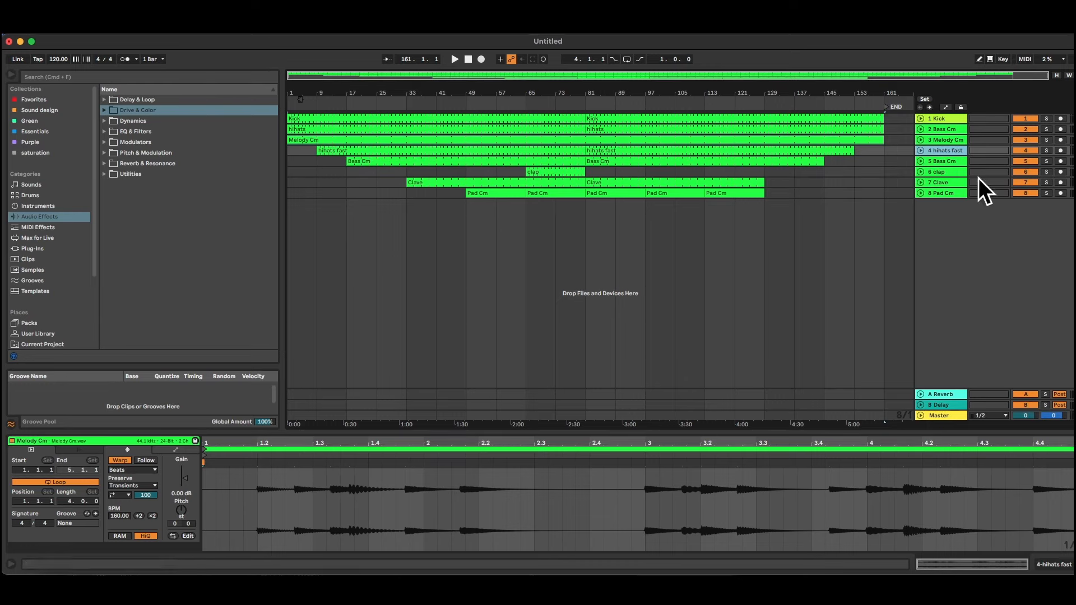
mouse_move(954, 183)
left_mouse_down()
mouse_move(956, 171)
mouse_move(953, 183)
left_mouse_up()
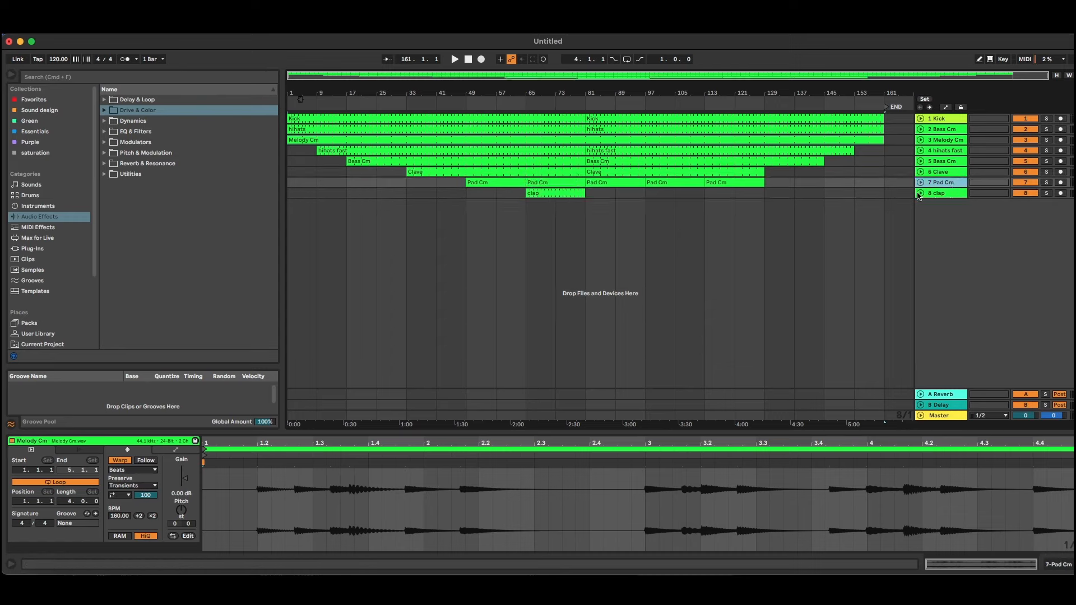
Step: Play the arrangement from bar 1 to listen to how the layered intro builds up
left_click(536, 194)
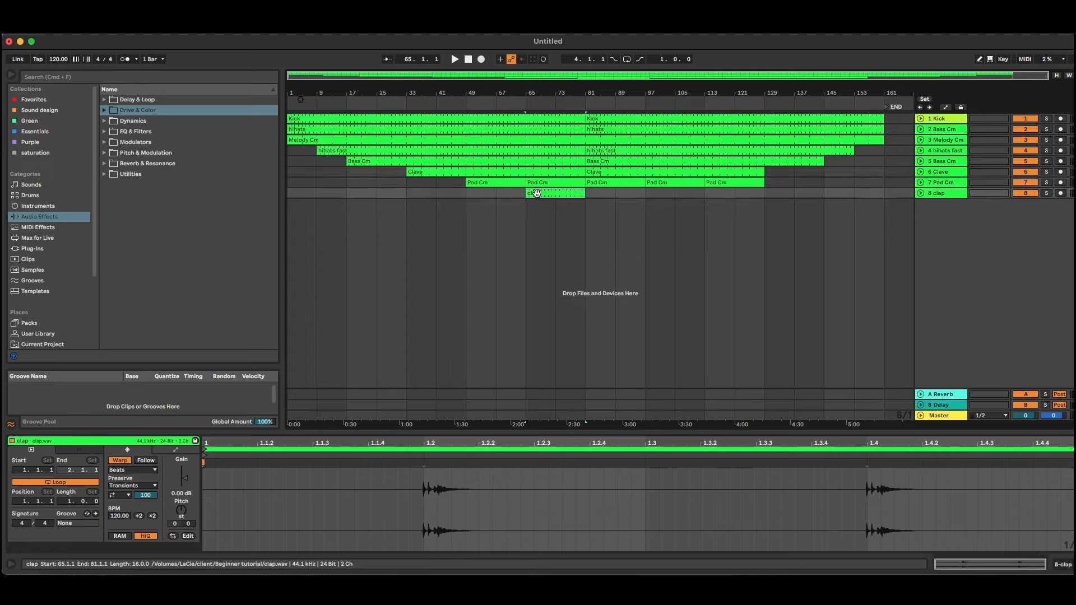
left_click(472, 61)
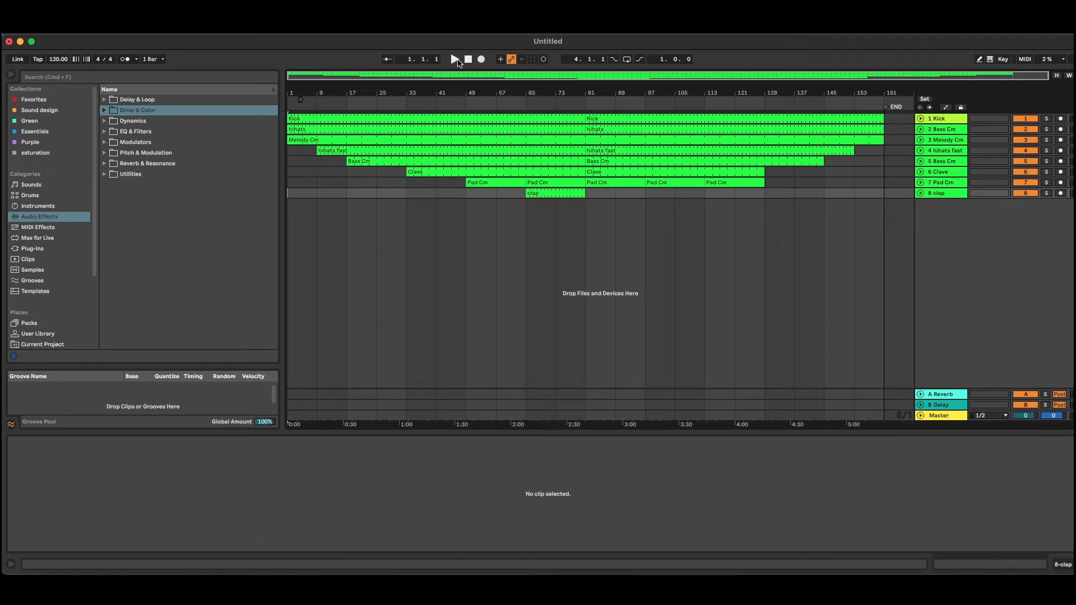
key("space")
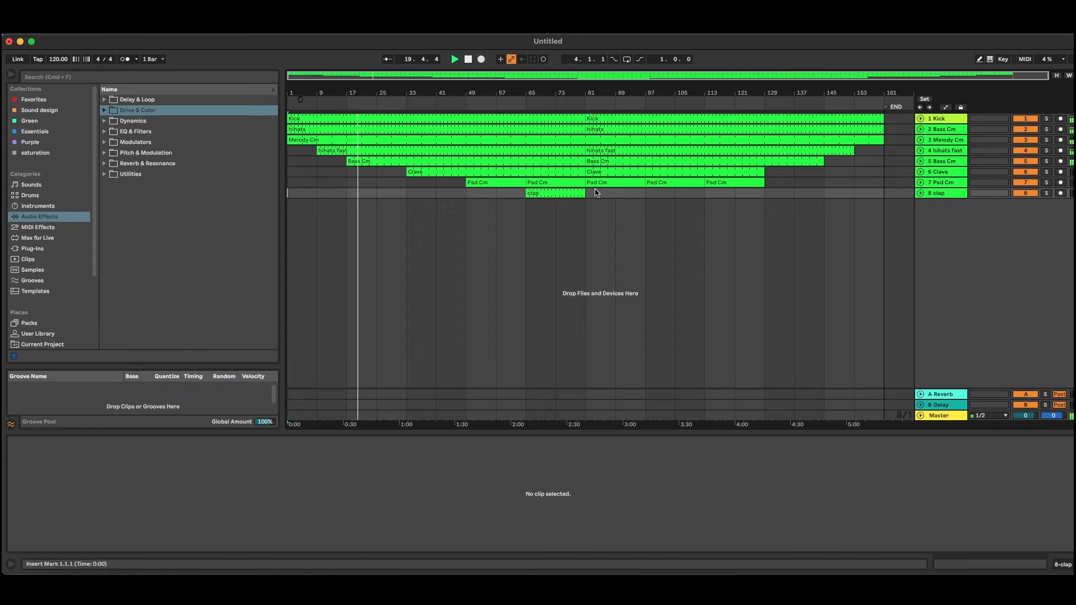
Step: Set the arrangement's fixed grid to 4 Bars for placing the clap clip
left_click(563, 193)
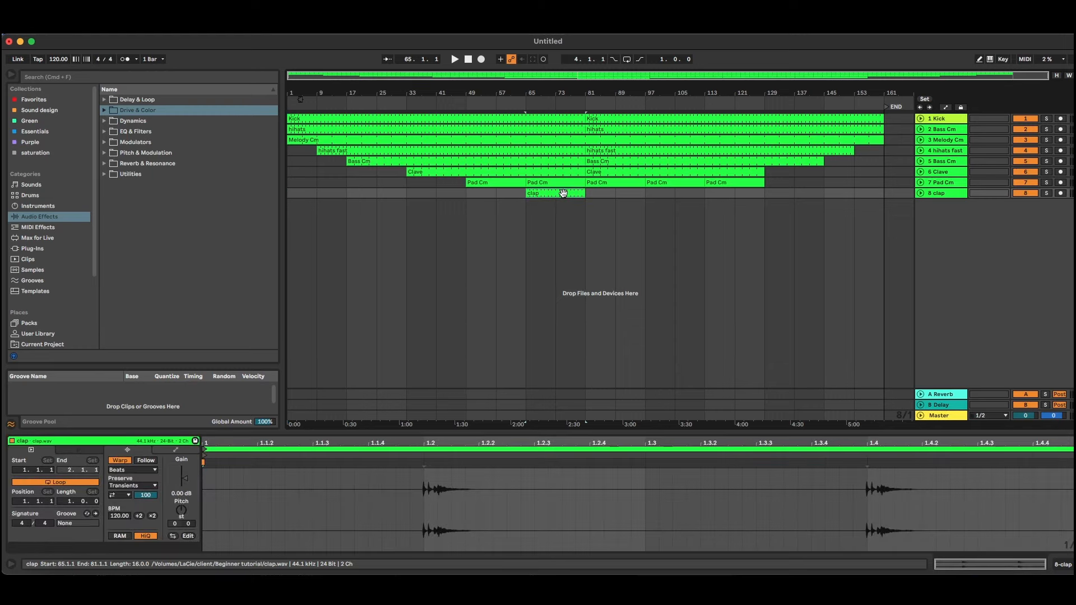
right_click(905, 418)
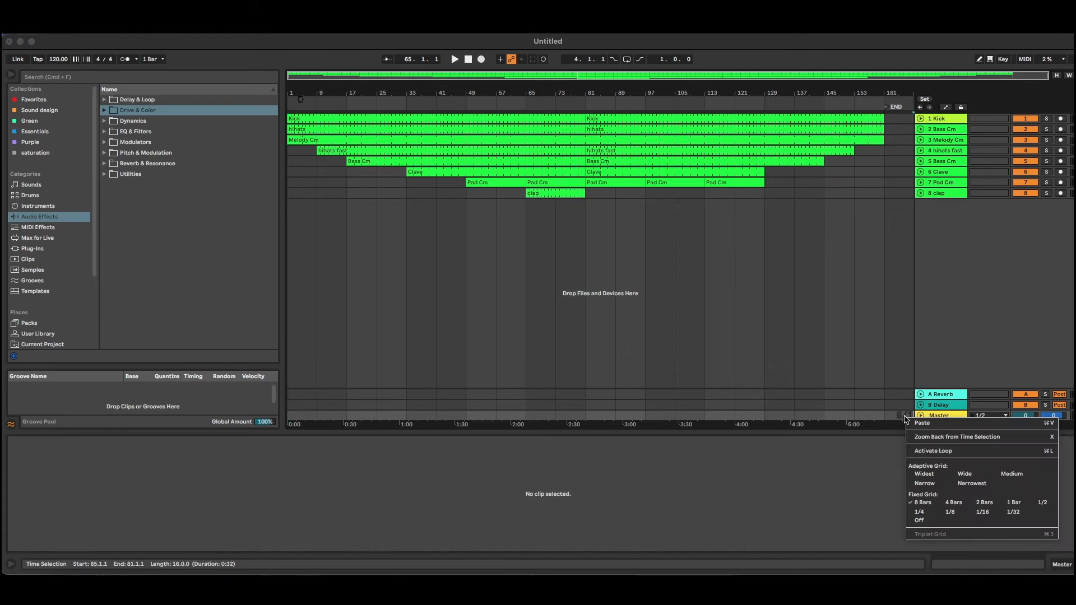
left_click(952, 502)
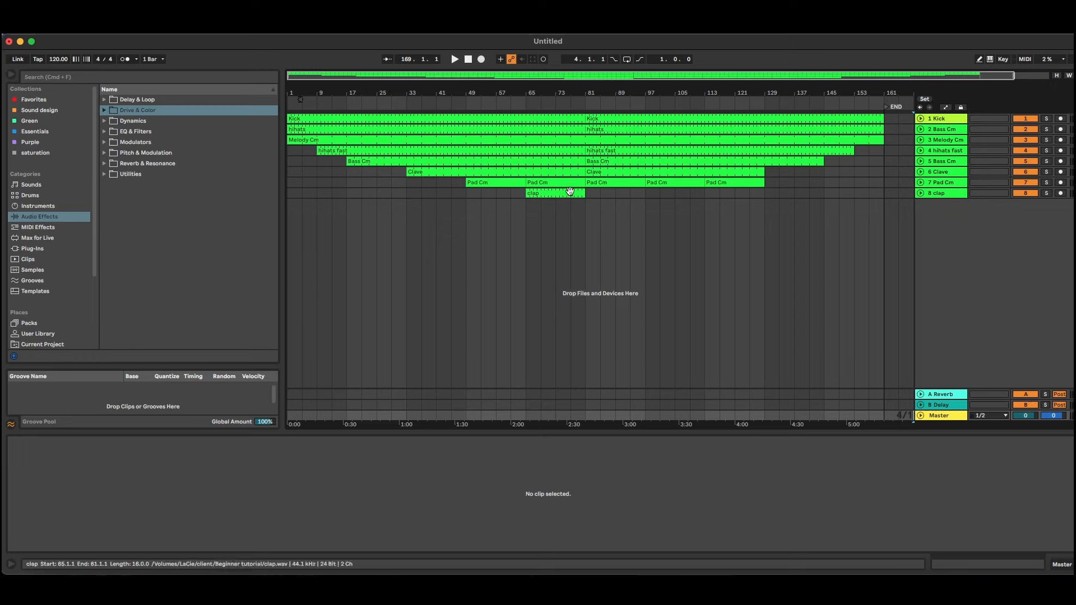
Step: Move the clap clip to start at bar 13, extend its end to bar 81 and duplicate it up to bar 149
left_click_drag(566, 194, 374, 195)
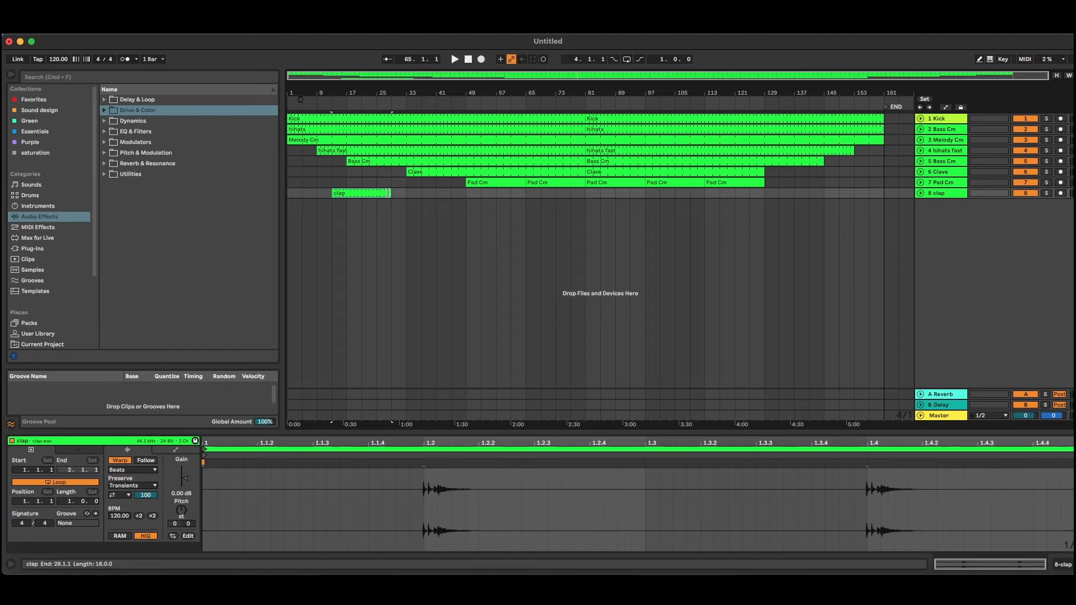
left_click_drag(391, 193, 585, 192)
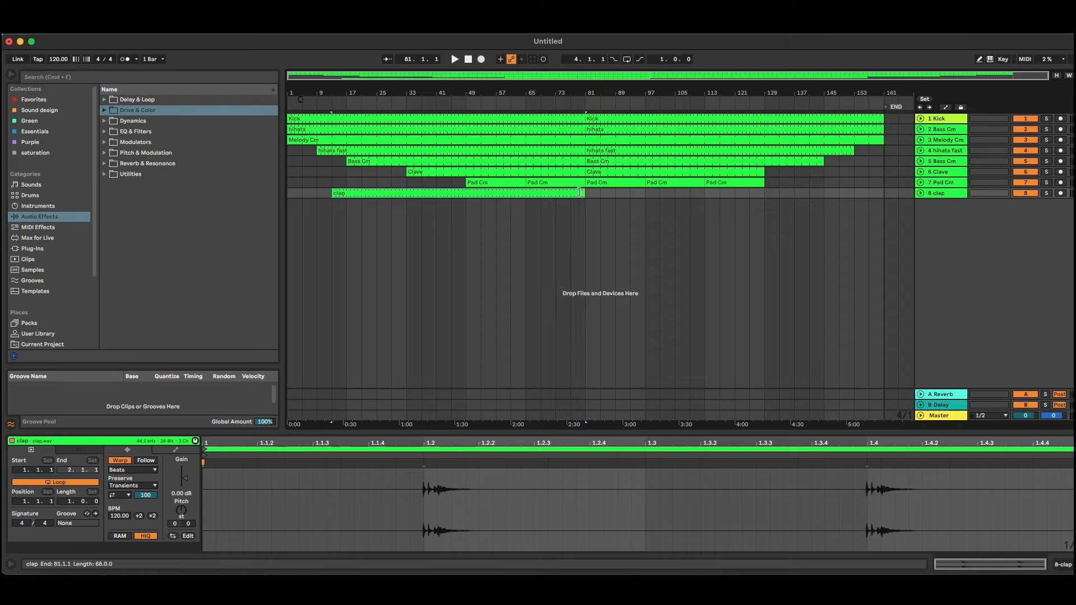
key("super+d")
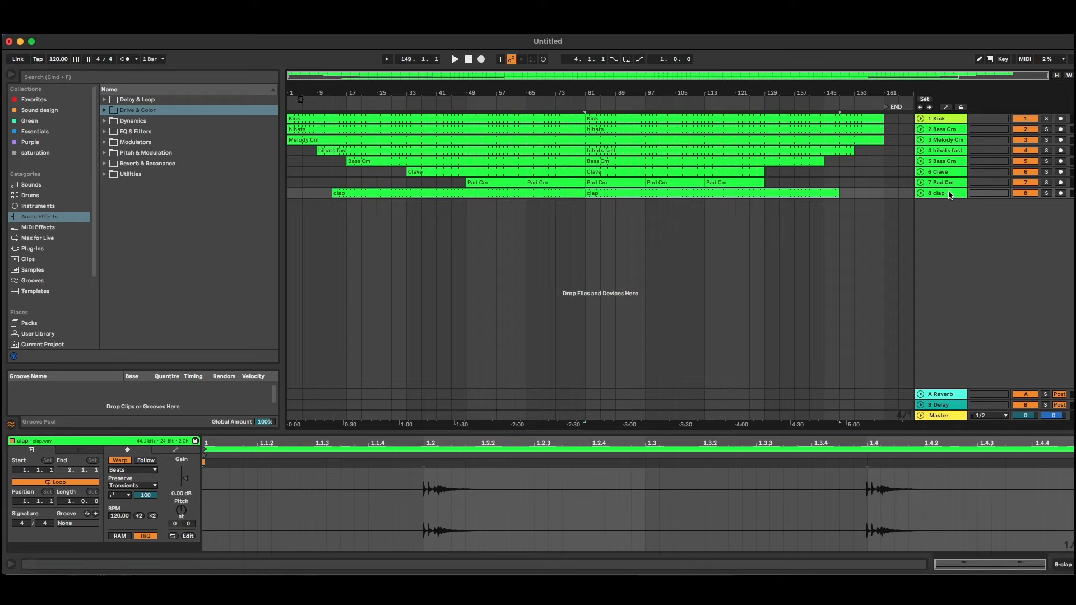
Step: Move the clap track directly below hihats fast and shorten the start of the first Bass Cm clip on track 6 to bar 21
left_click_drag(951, 185, 947, 160)
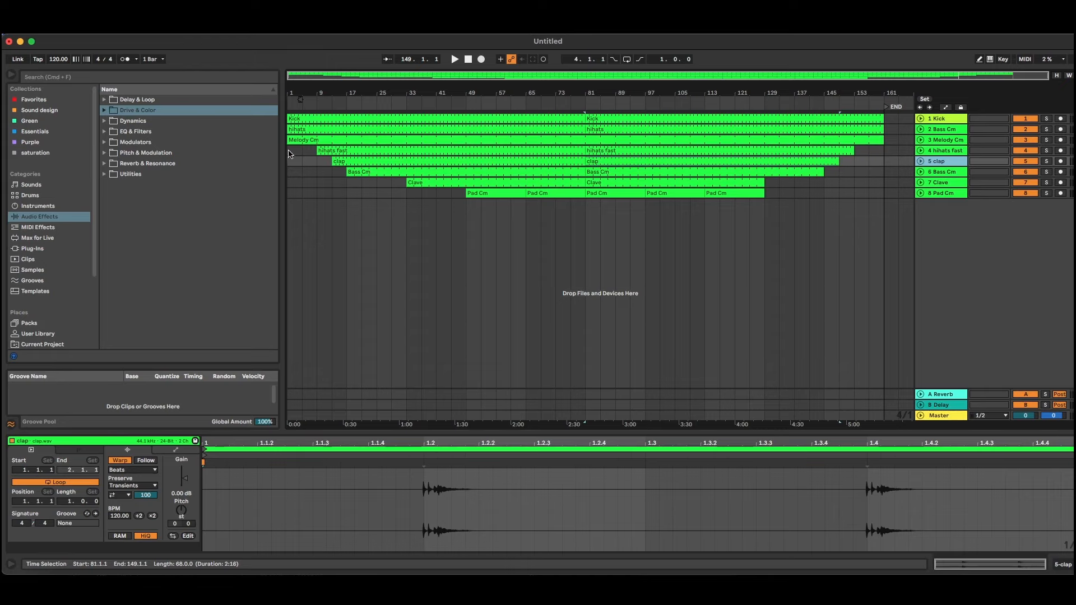
left_click_drag(289, 151, 316, 154)
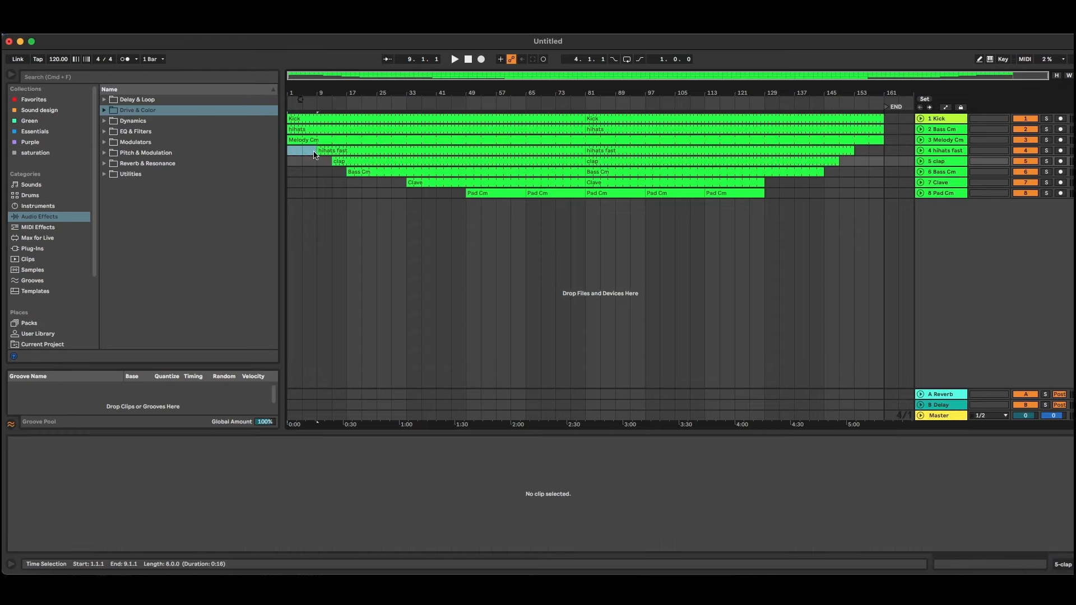
left_click(350, 172)
left_click_drag(349, 173, 363, 173)
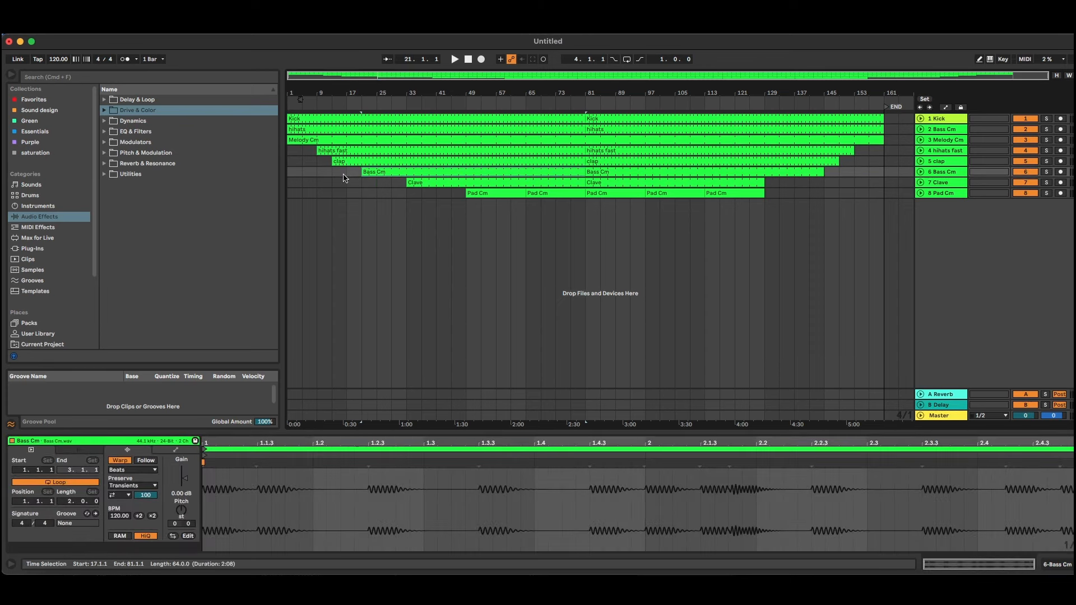
Step: Extend the start of the first Clave clip back to bar 25
left_click_drag(290, 154, 379, 188)
left_click(317, 158)
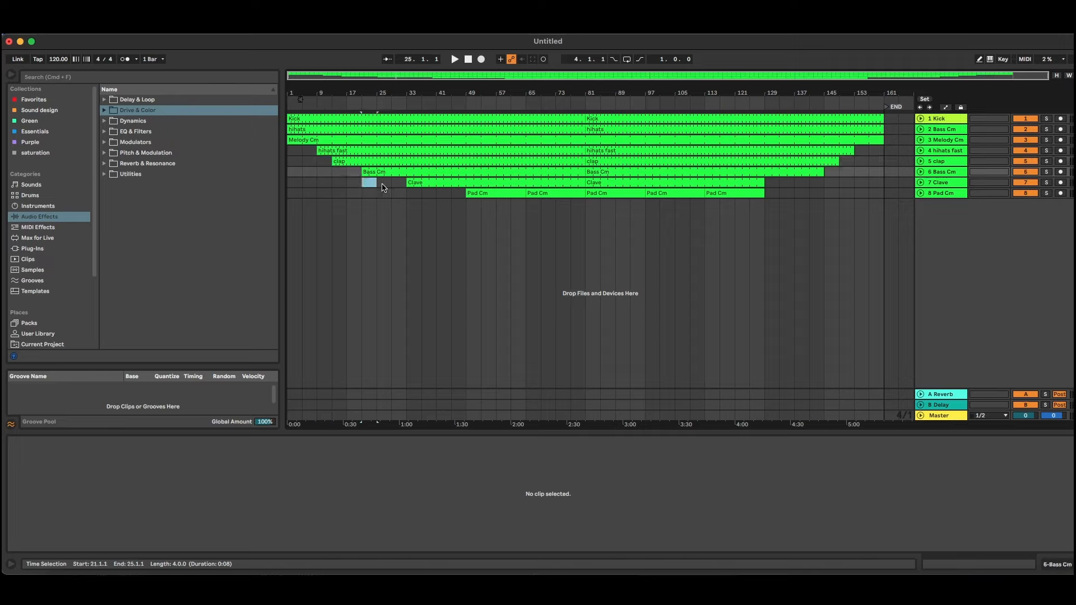
left_click_drag(407, 183, 377, 183)
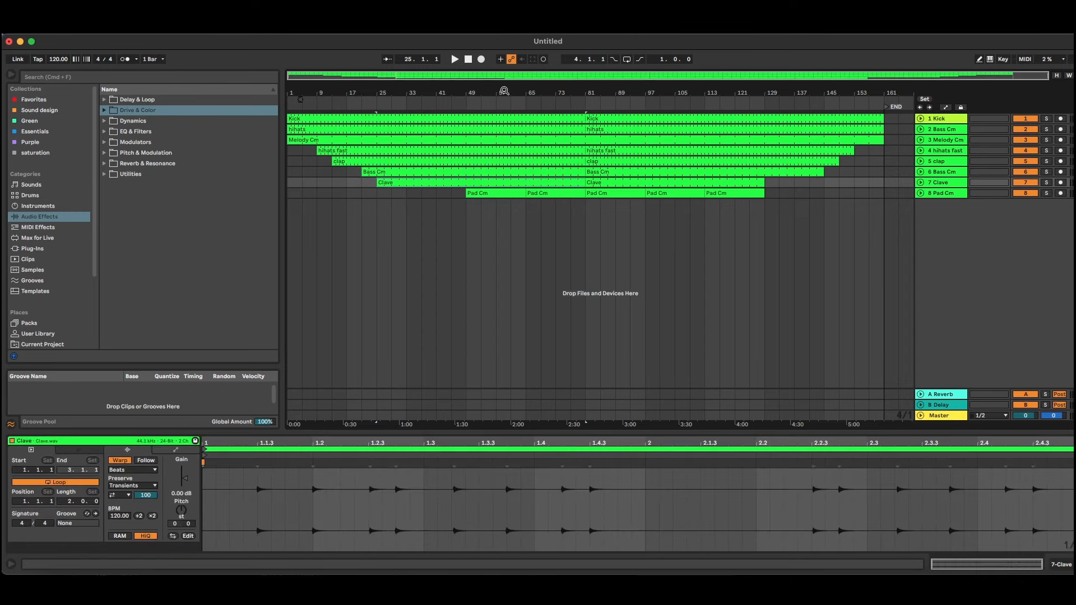
Step: Play the arrangement from bar 1 and again from bar 61 to check the staggered entries and the pad section
left_click(468, 60)
left_click(455, 59)
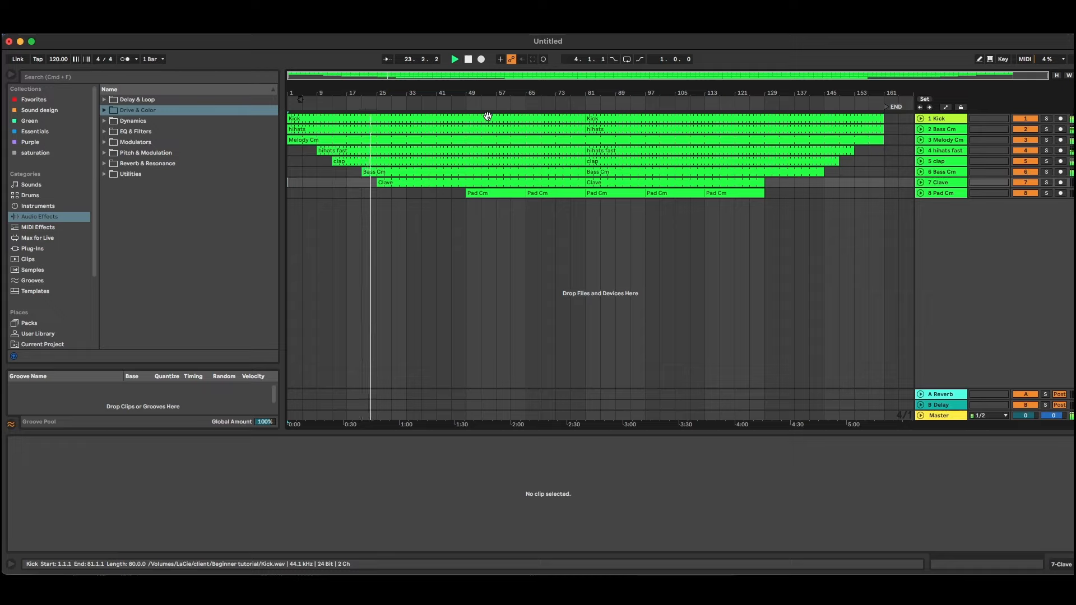
left_click(504, 215)
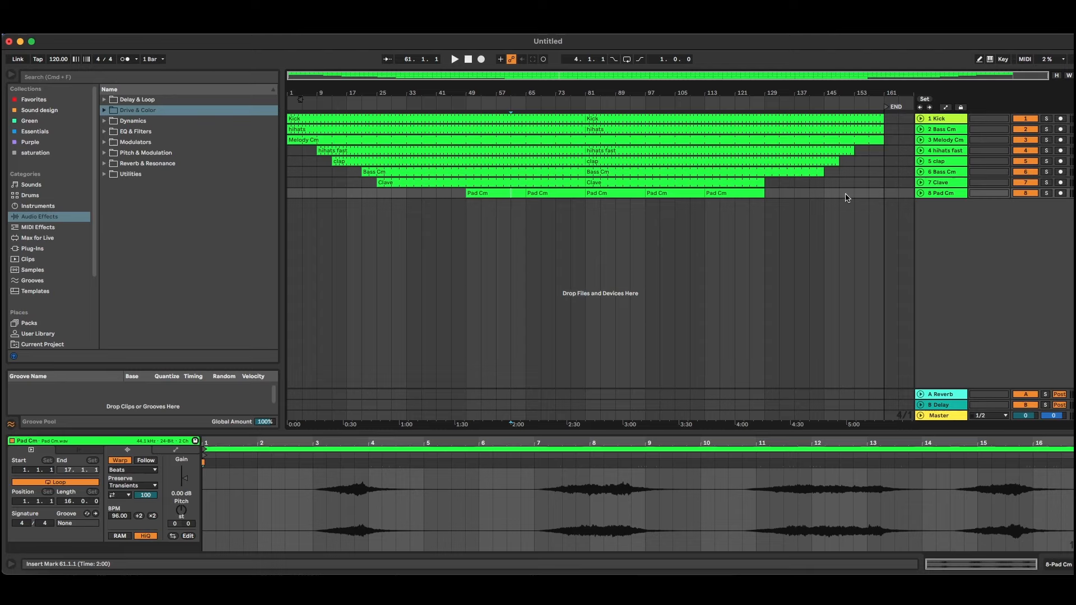
left_click(531, 100)
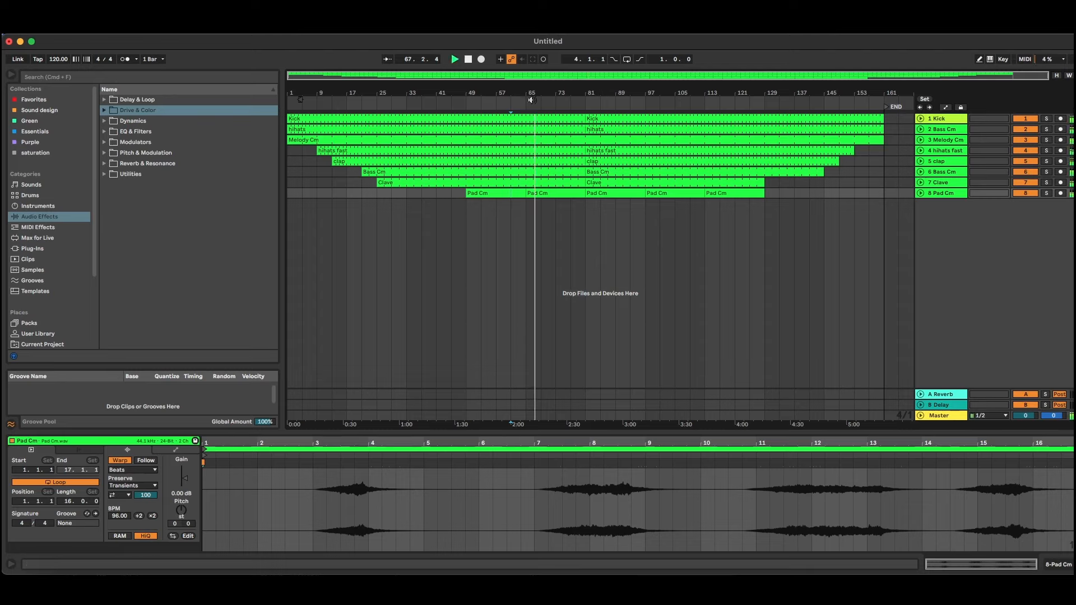
Step: Unfold track 8 Pad Cm to show its waveforms and select the track
left_click(947, 183)
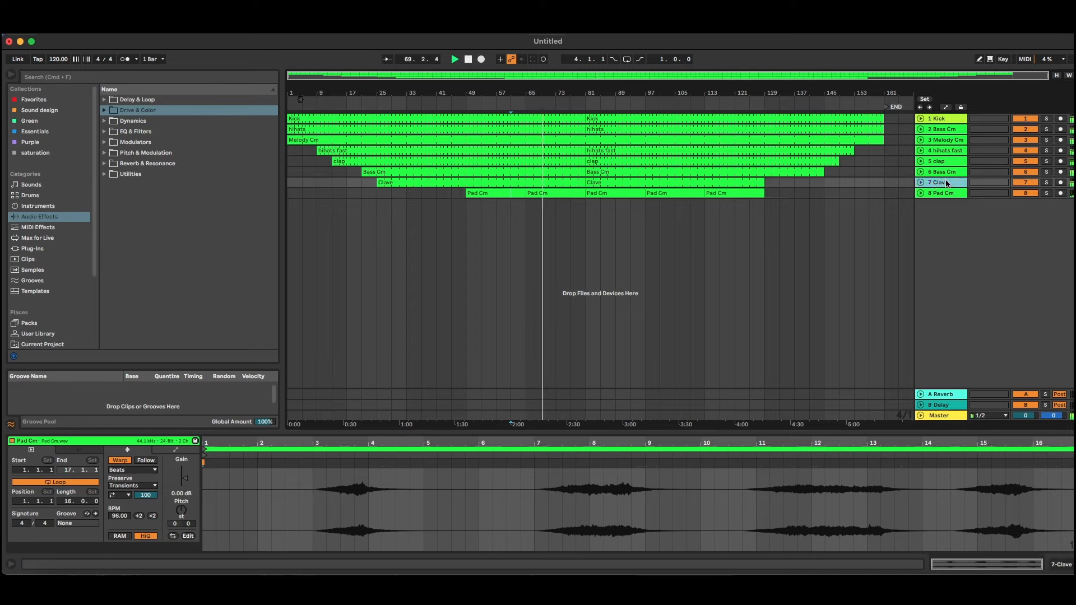
left_click(920, 193)
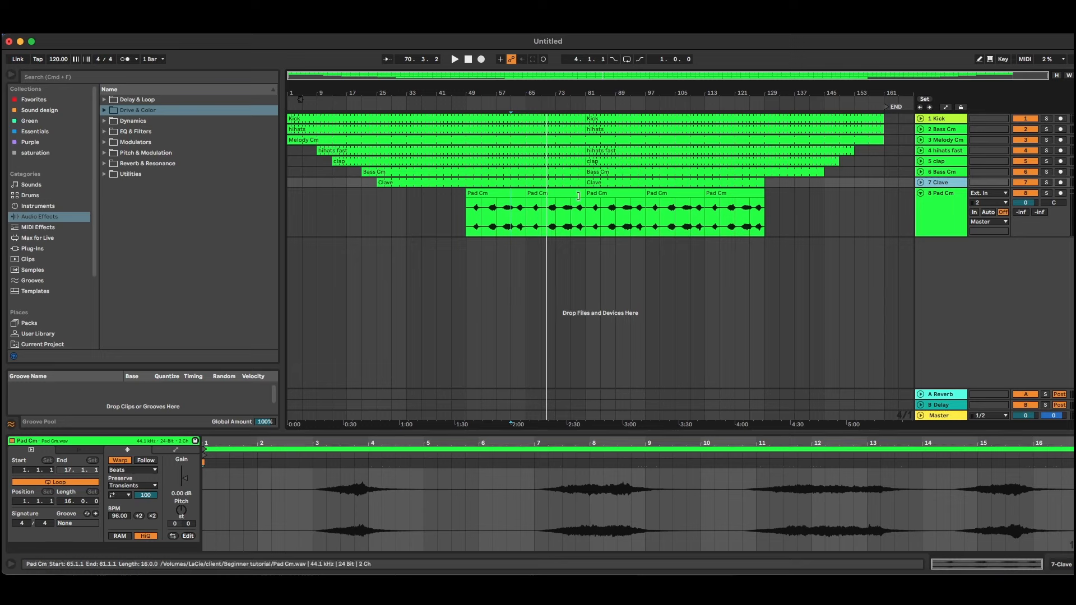
left_click(925, 203)
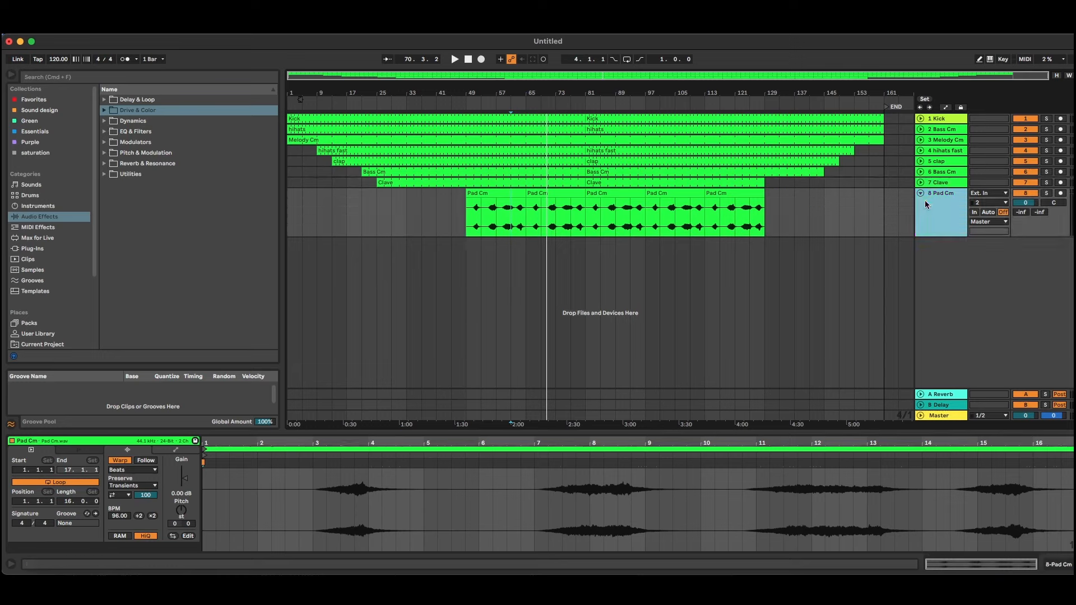
Step: Colour the Pad Cm track dark blue and the Melody Cm track bright blue
right_click(924, 201)
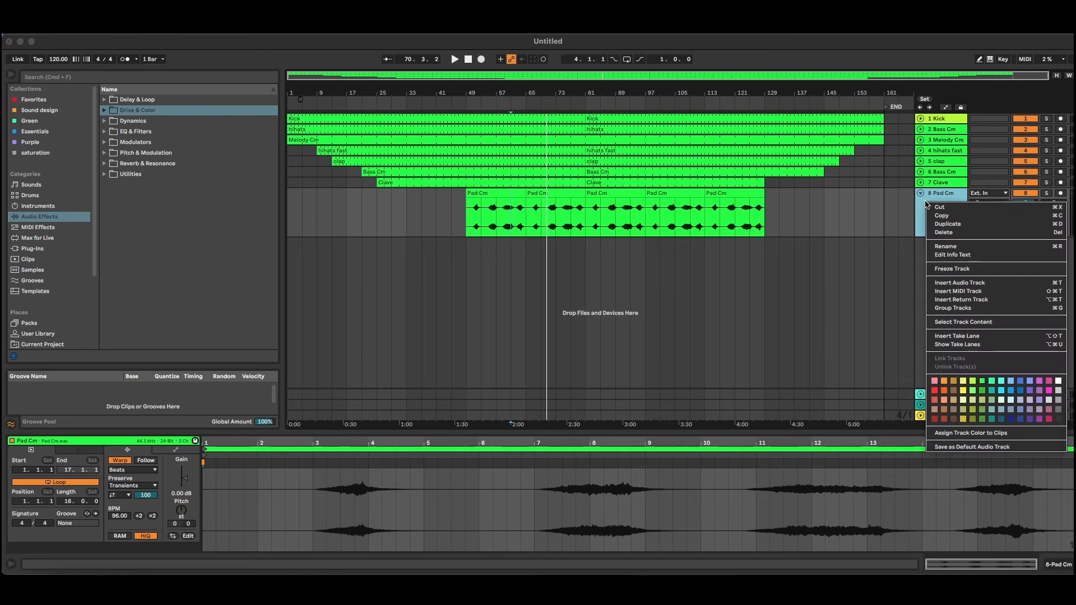
left_click(1014, 421)
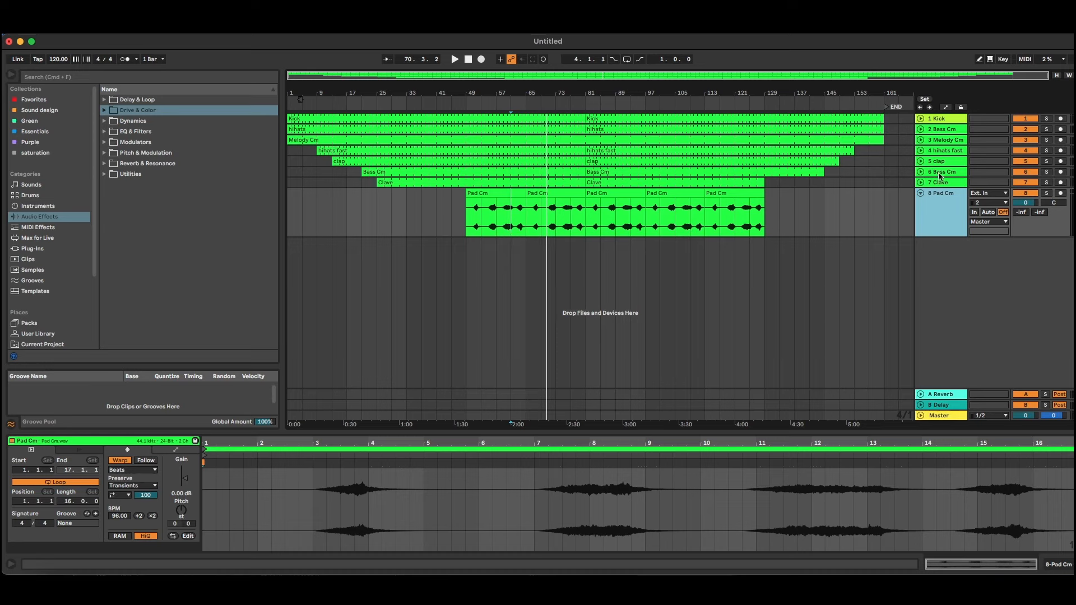
right_click(942, 141)
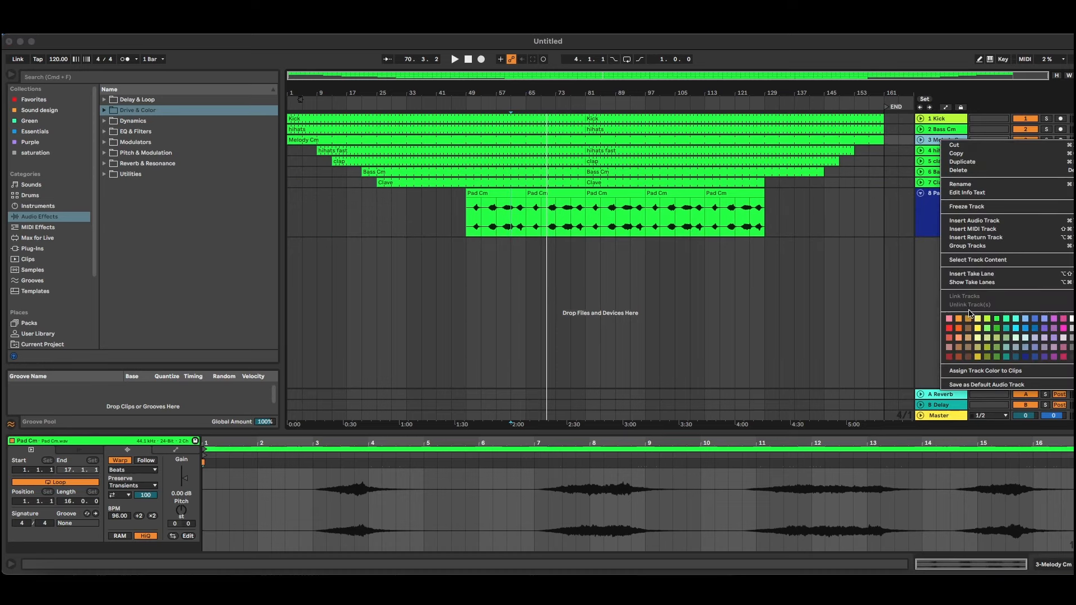
left_click(1024, 329)
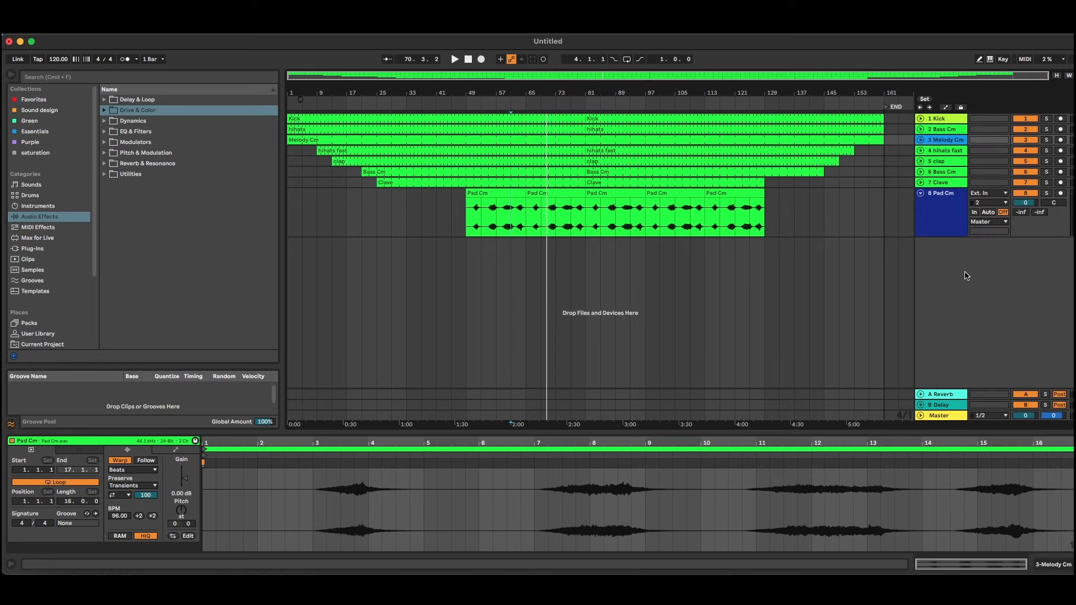
Step: Colour track 2 Bass Cm brown and the Kick track red
left_click(941, 129)
right_click(942, 129)
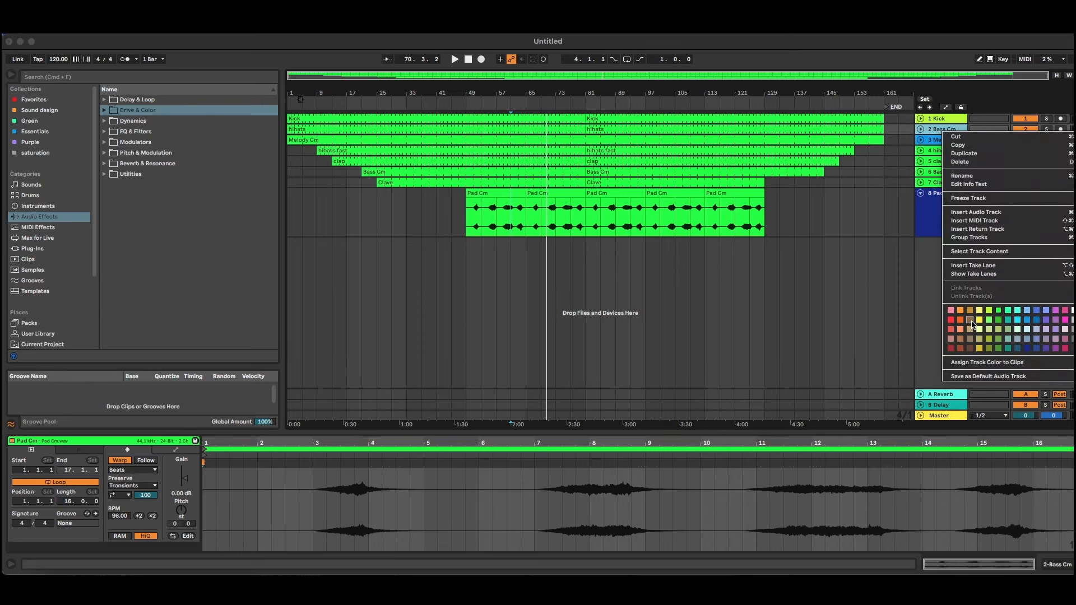
left_click(973, 329)
left_click(951, 121)
right_click(951, 121)
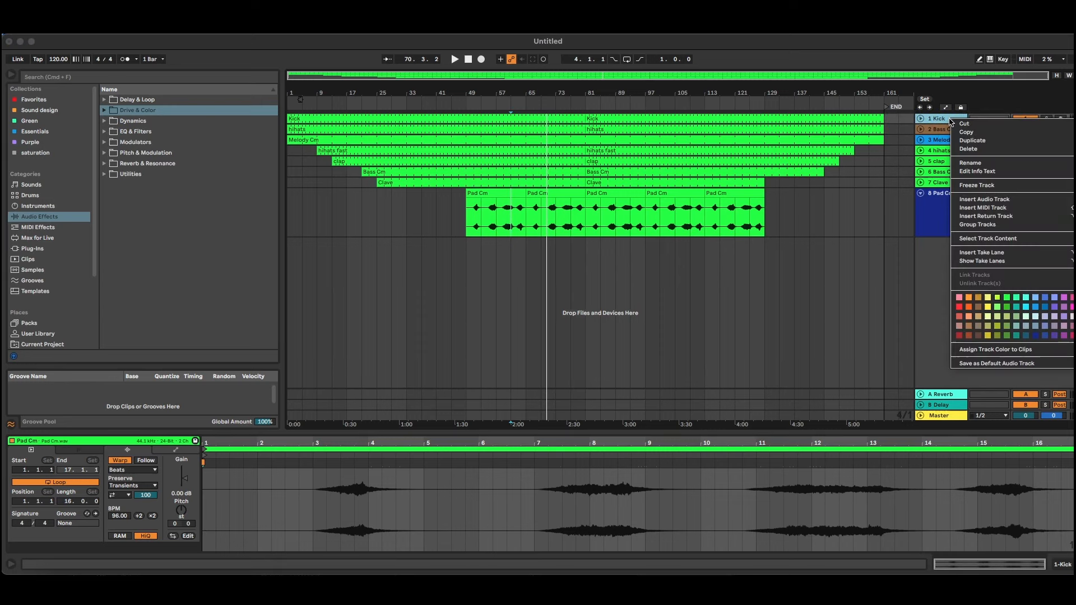
left_click(960, 306)
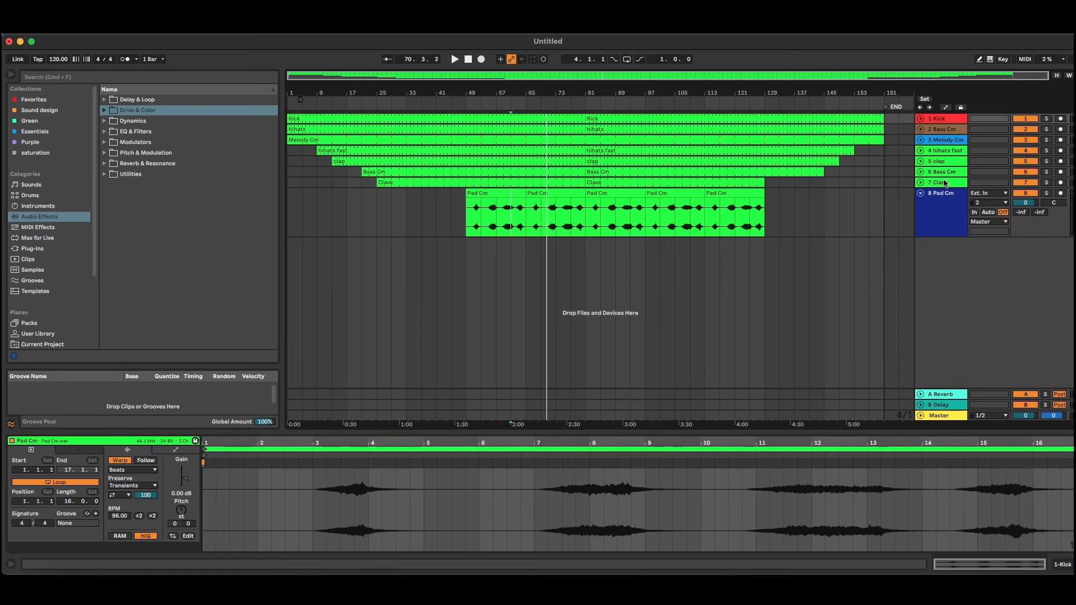
Step: Colour the hihats fast track dark grey and the clap track yellow
right_click(943, 151)
left_click(1065, 331)
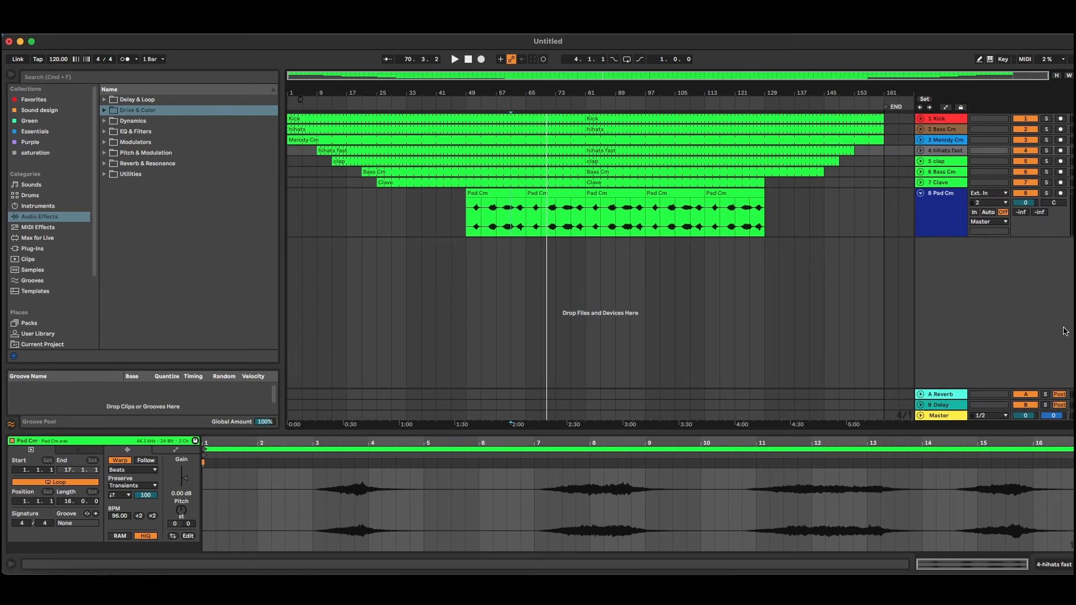
left_click(943, 161)
right_click(943, 160)
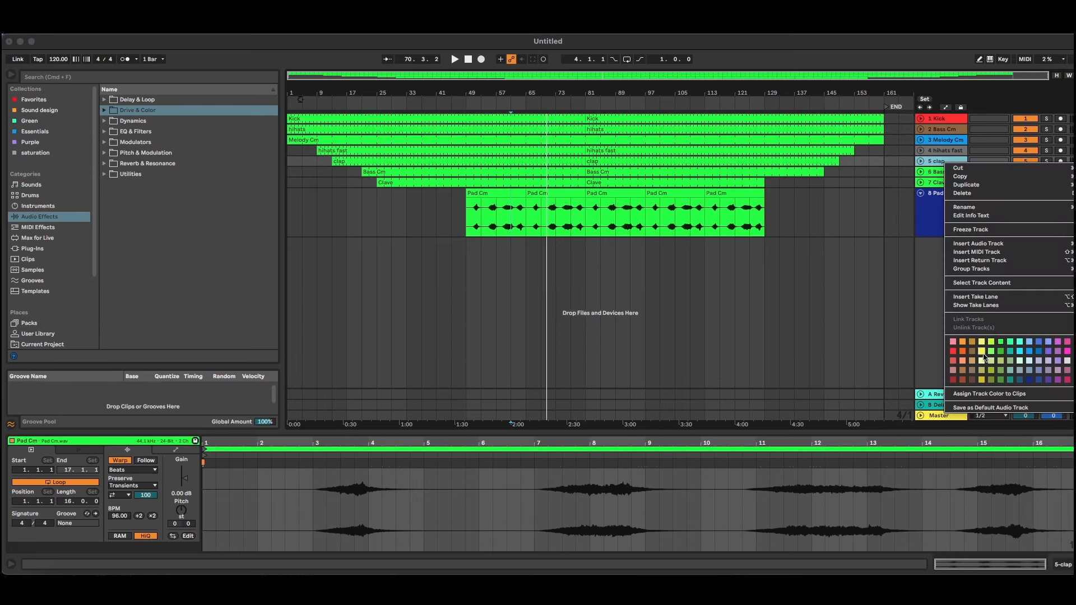
left_click(985, 360)
left_click(950, 172)
right_click(950, 172)
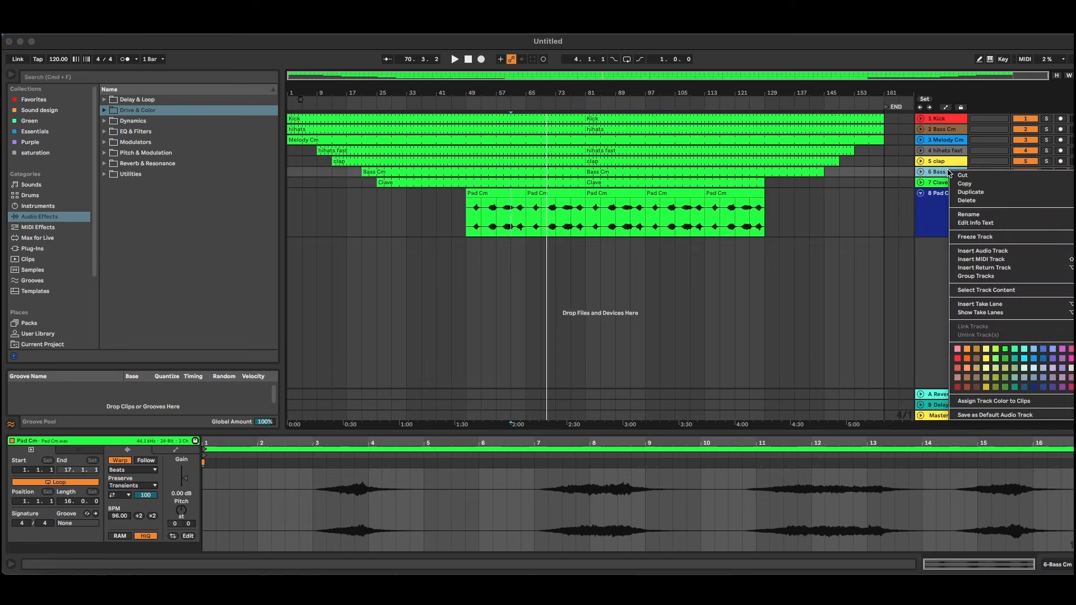
left_click(937, 171)
Step: Rename track 2, which holds the hihats clips, as Hihats
left_click(937, 132)
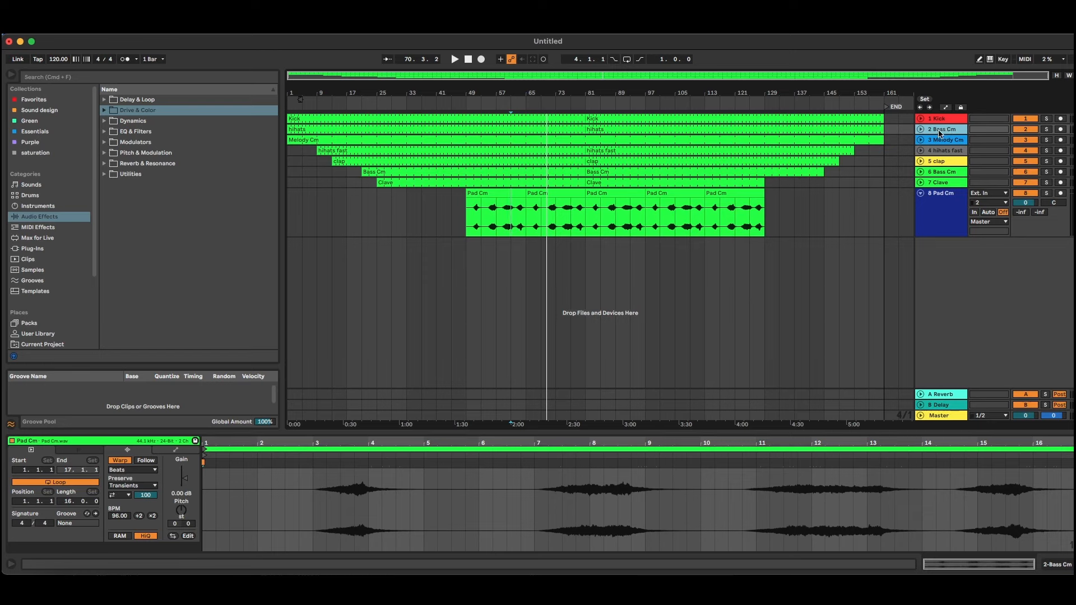
right_click(939, 133)
left_click(952, 177)
type("Hiaht")
key("BackSpace")
key("BackSpace")
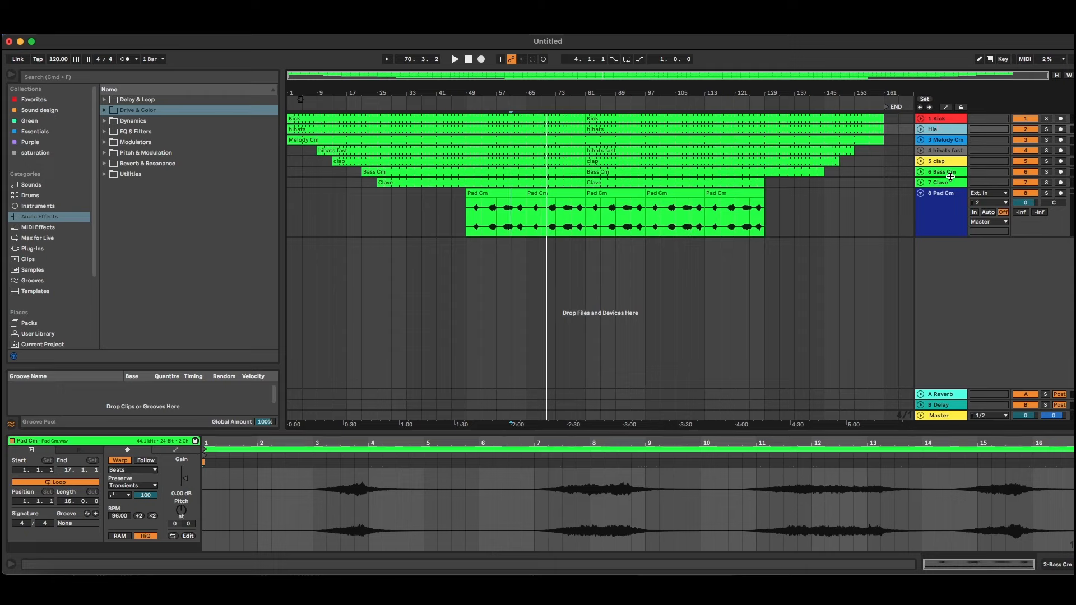
type("hats")
key("Return")
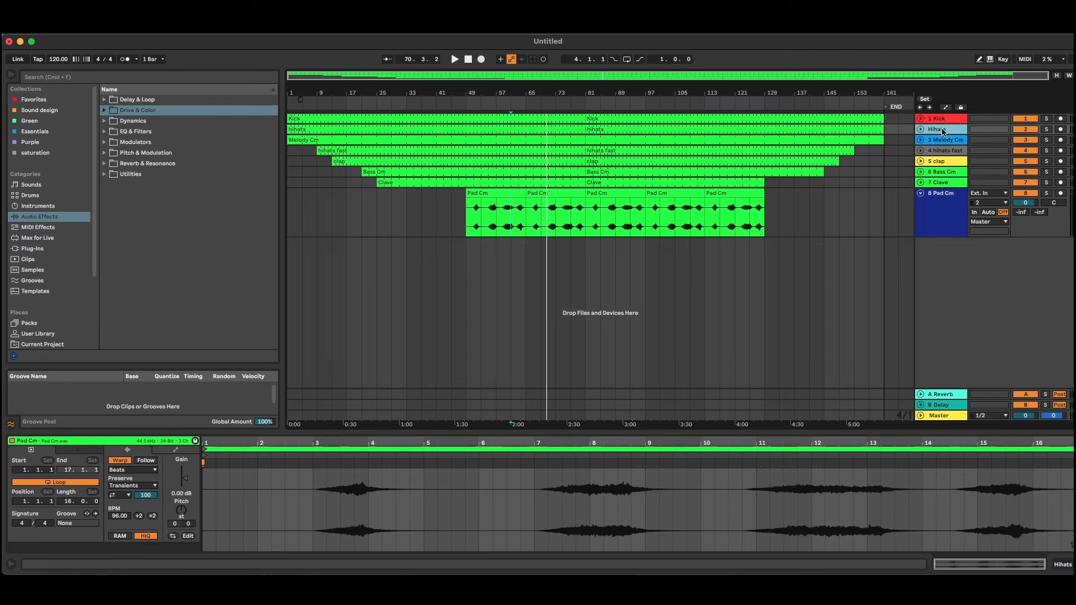
Step: Colour track 6 Bass Cm brown
right_click(944, 132)
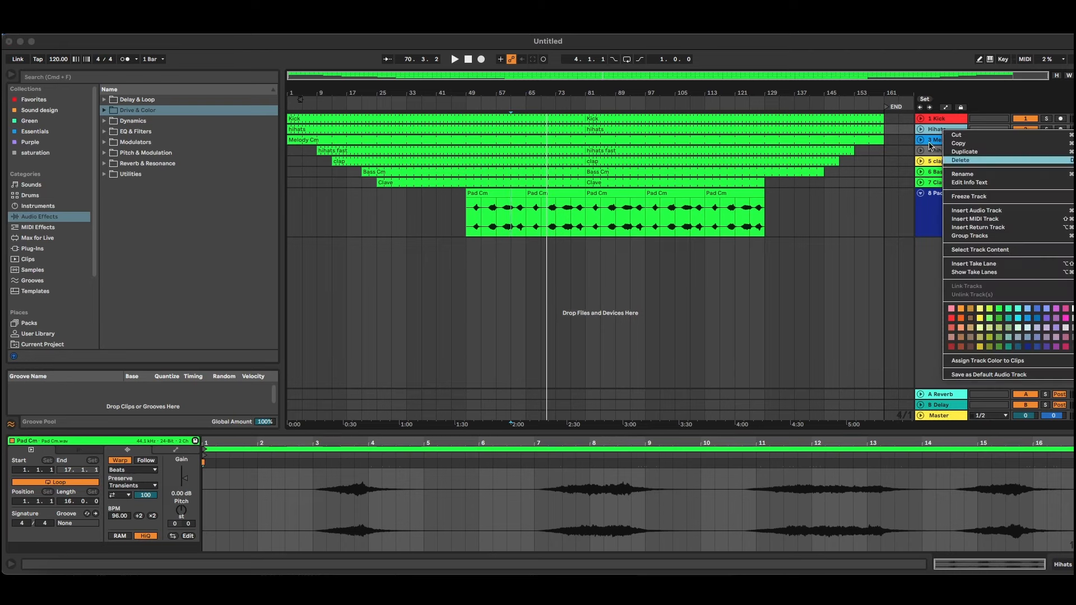
left_click(940, 144)
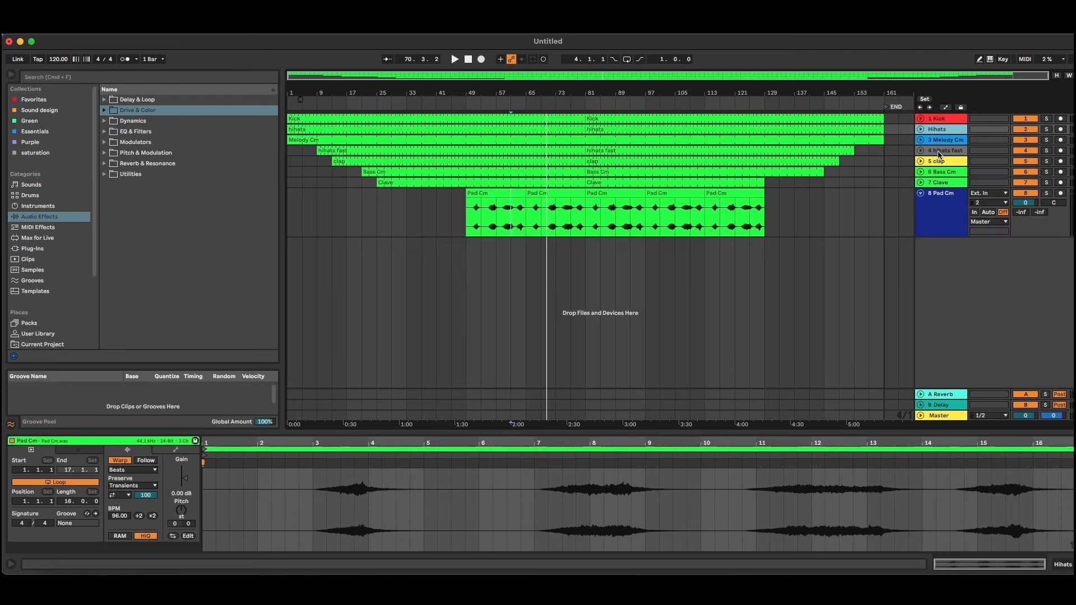
left_click(937, 151)
left_click(940, 162)
left_click(938, 173)
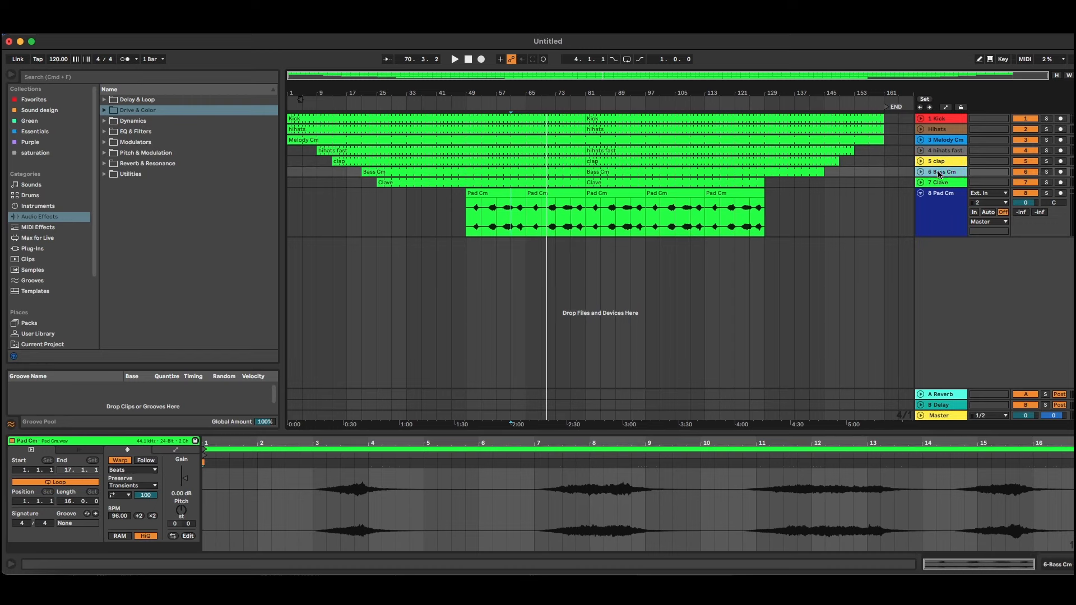
right_click(938, 172)
left_click(952, 134)
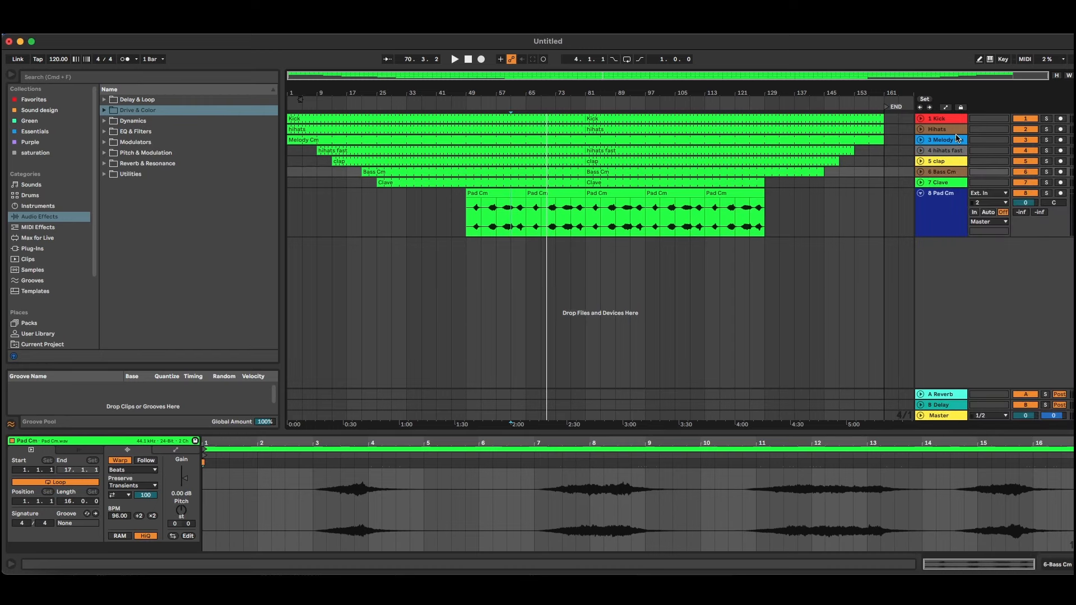
Step: Colour the Hihats track light grey and the Clave track orange
right_click(955, 133)
key("Escape")
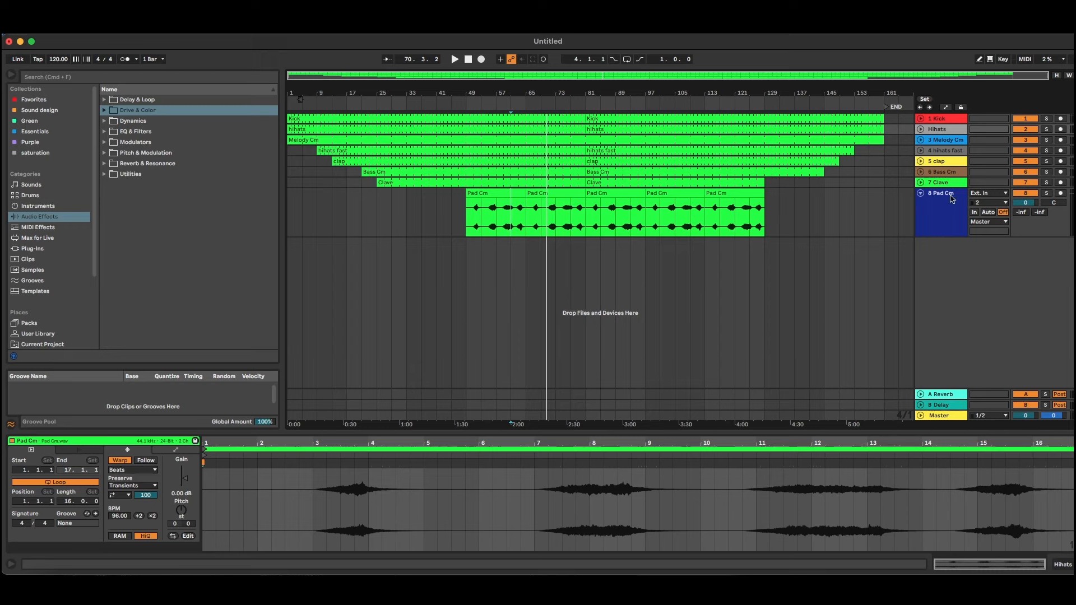
left_click(942, 184)
right_click(942, 183)
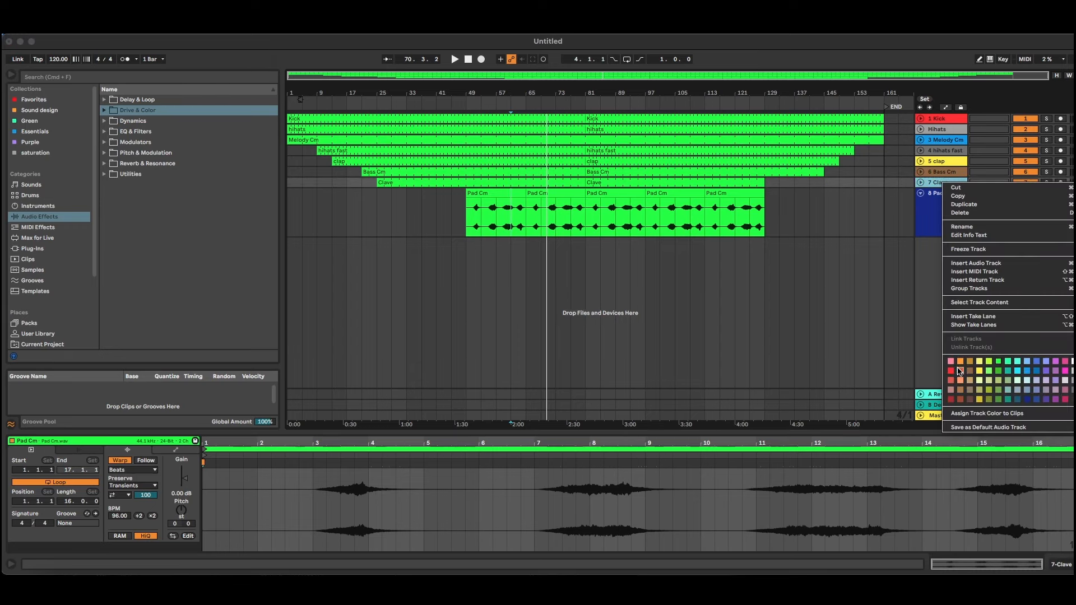
left_click(963, 362)
Step: Select all eight tracks from Pad Cm up to Kick and assign each track's colour to its clips
left_click(936, 197)
left_click(920, 193)
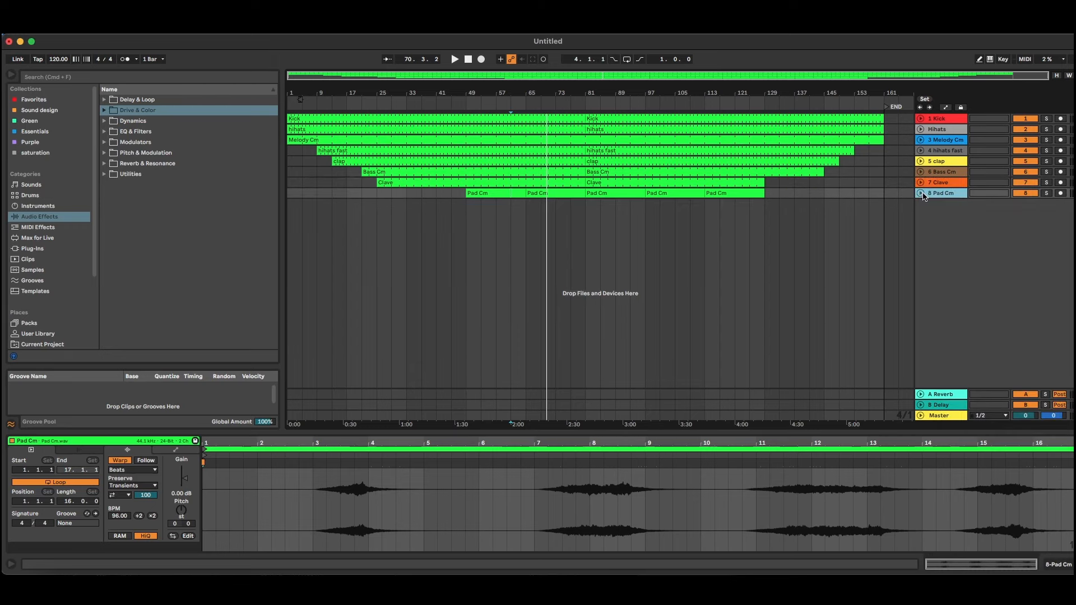
left_click(921, 194)
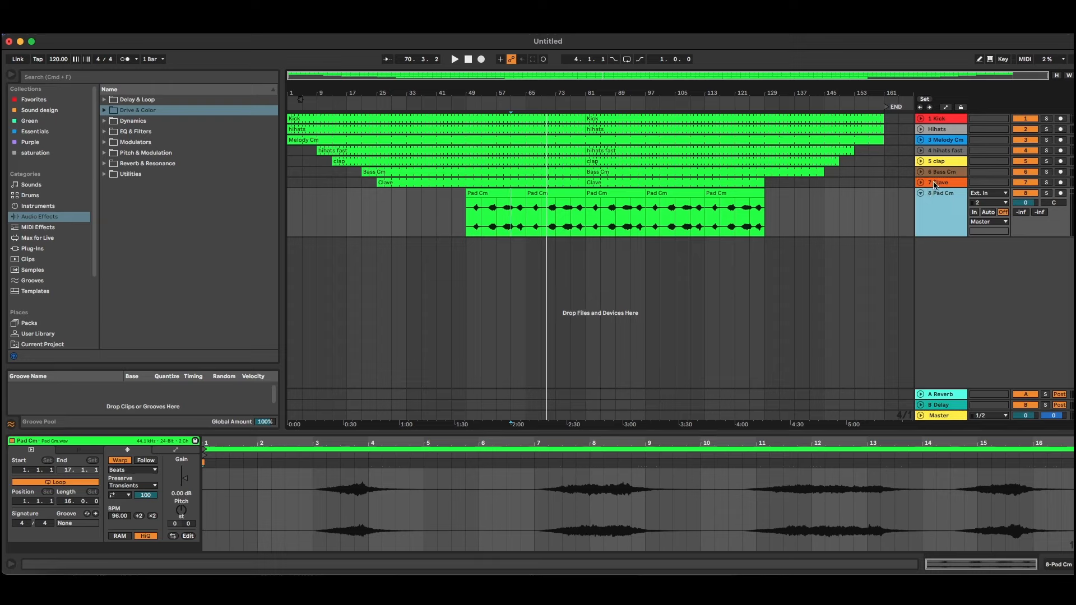
left_click(941, 120, "shift")
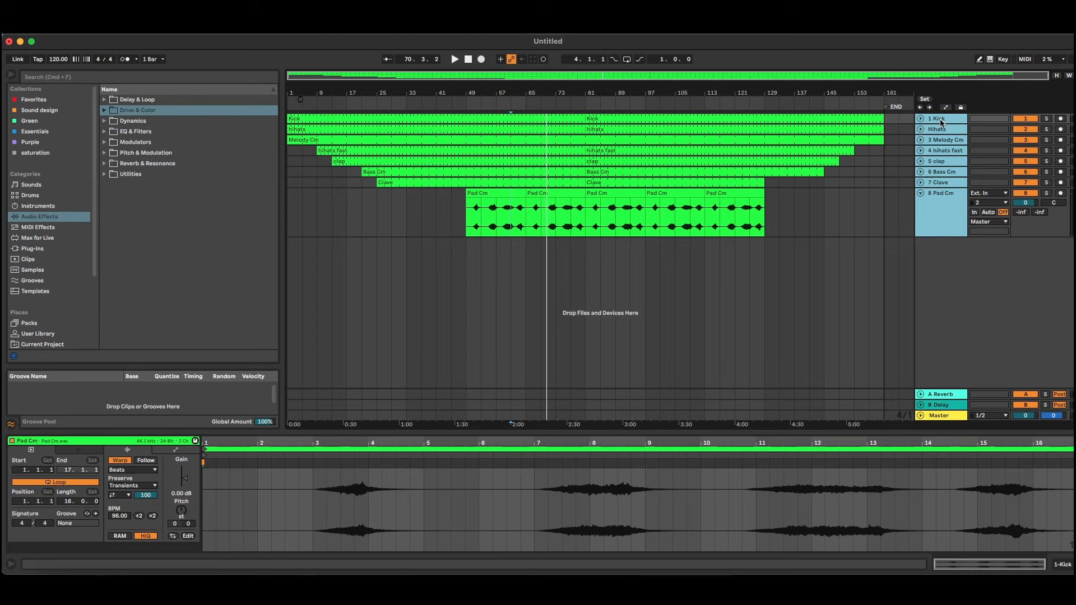
right_click(941, 120)
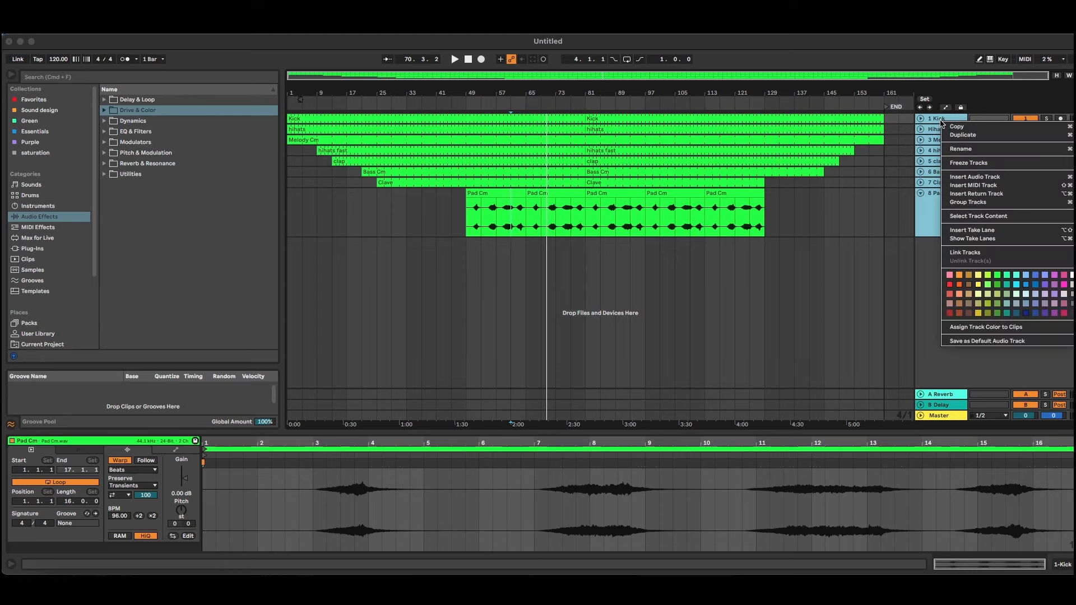
left_click(956, 329)
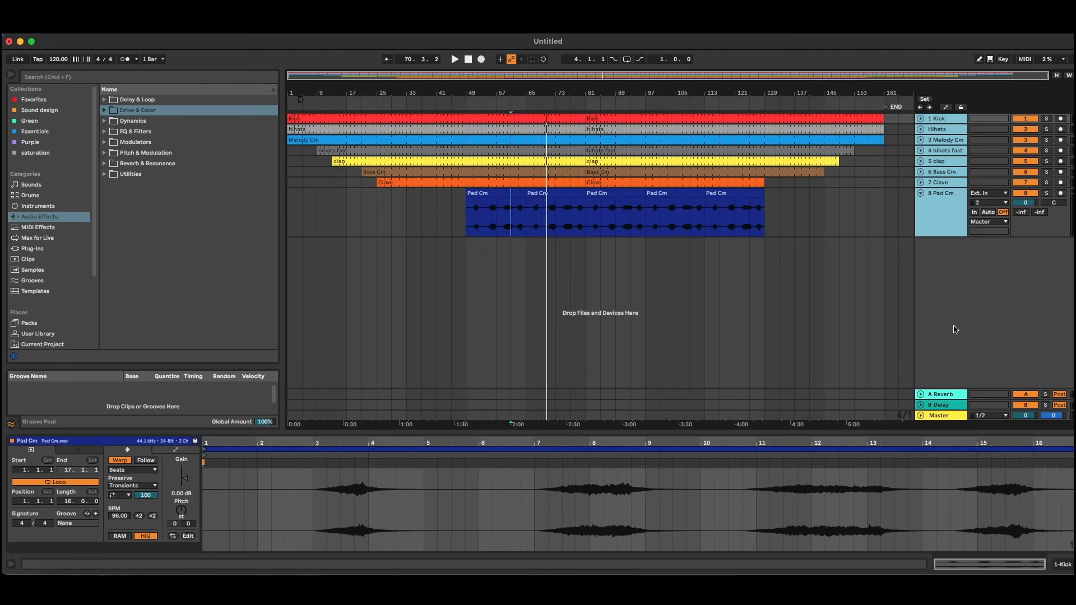
Step: Fold the Pad Cm track to a single row and select the Clave track
left_click(927, 199)
left_click(921, 140)
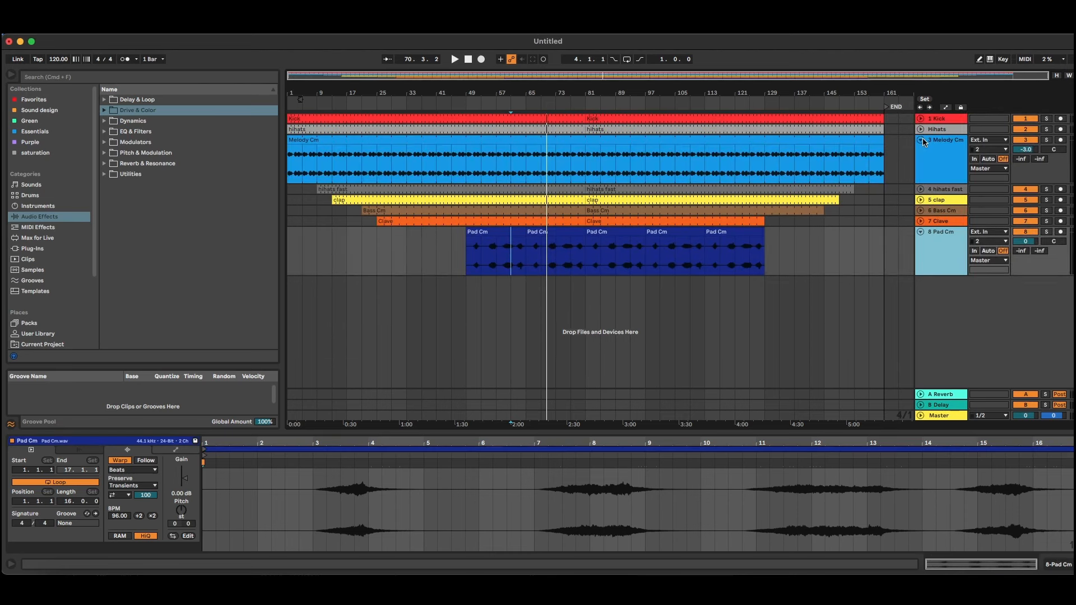
left_click(922, 139)
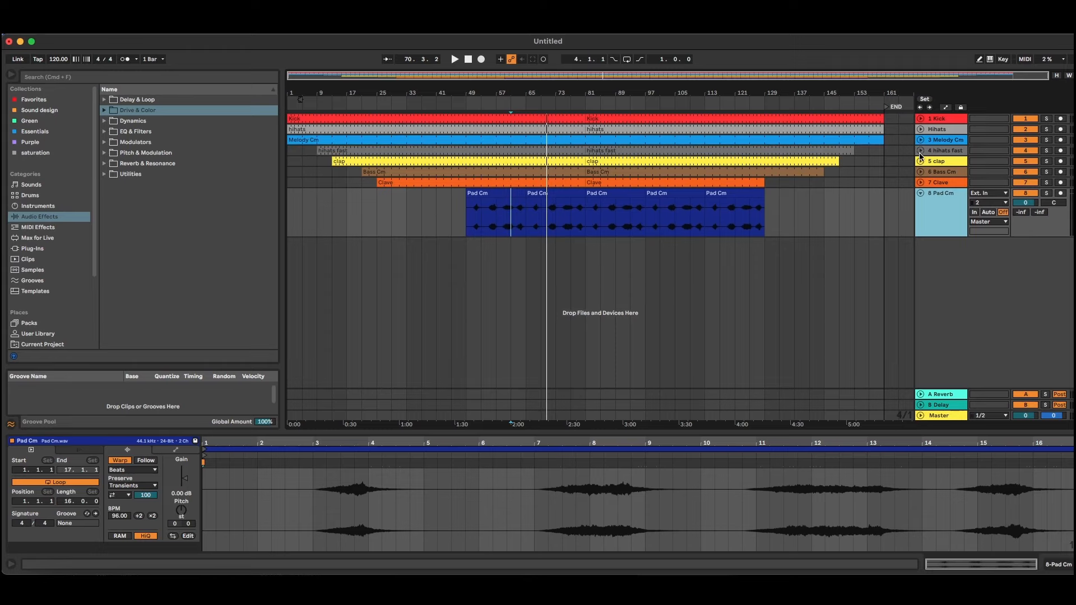
left_click(919, 193)
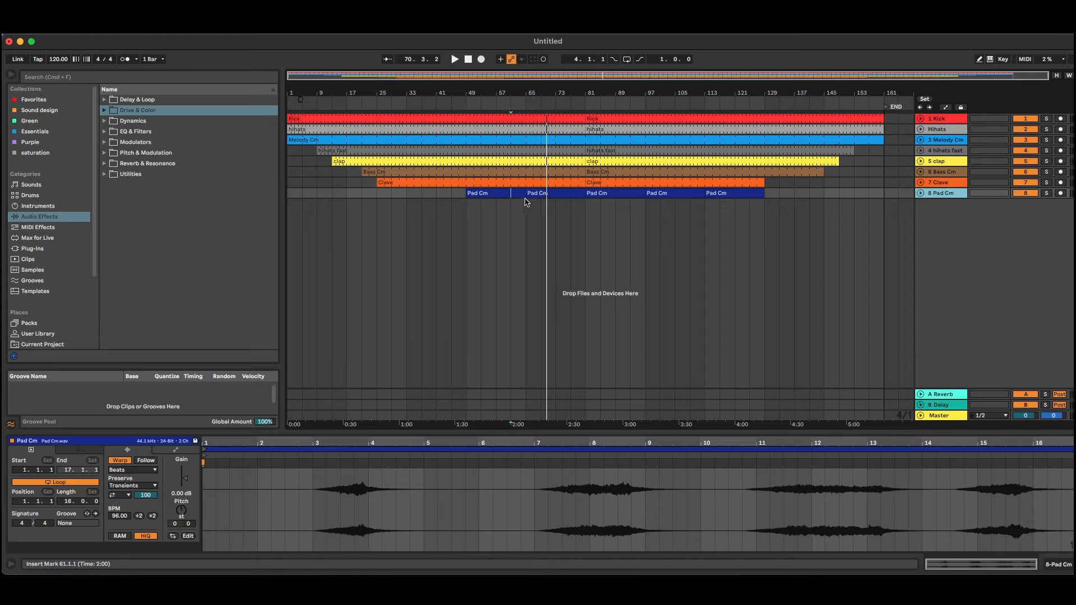
left_click(938, 175)
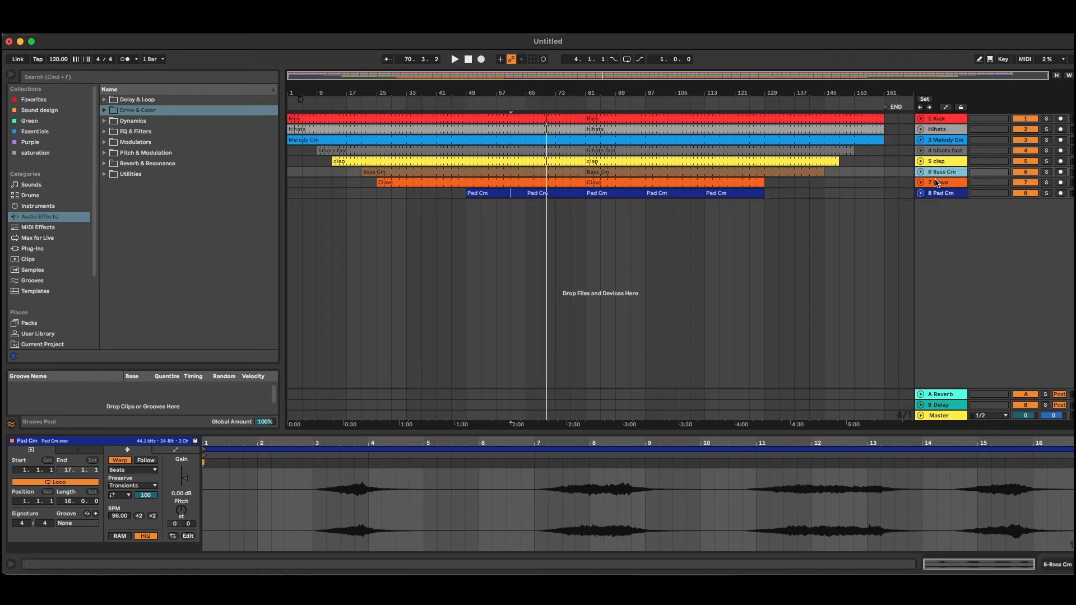
left_click(937, 183)
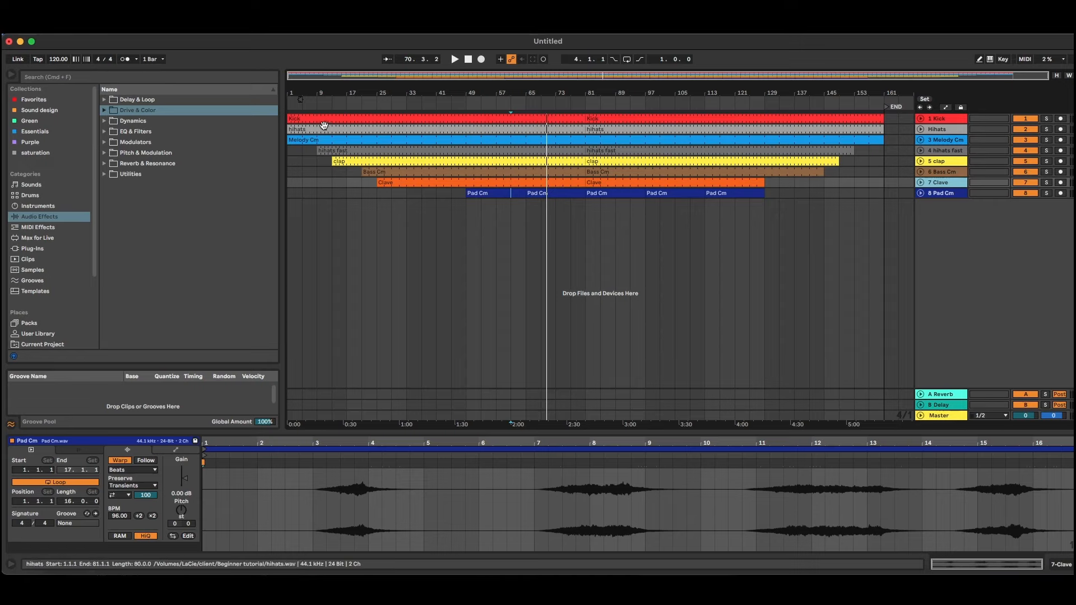
Step: Place a 16-bar loop over bars 17 to 33 and split the clips on all tracks at both of its edges
mouse_move(299, 100)
left_mouse_down()
mouse_move(345, 100)
mouse_move(288, 99)
left_mouse_up()
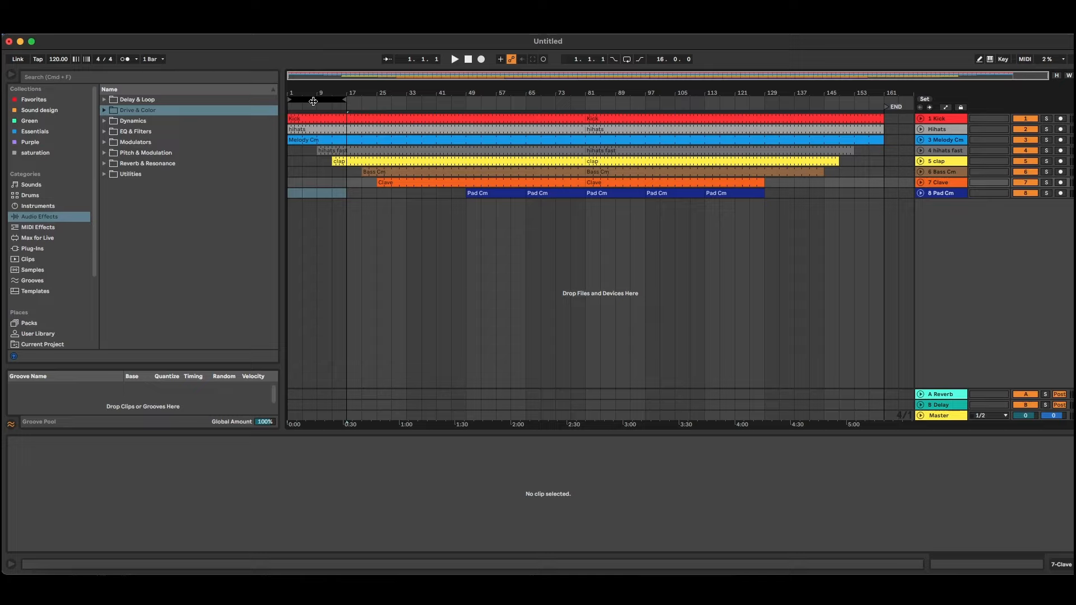
left_click_drag(351, 264, 280, 258)
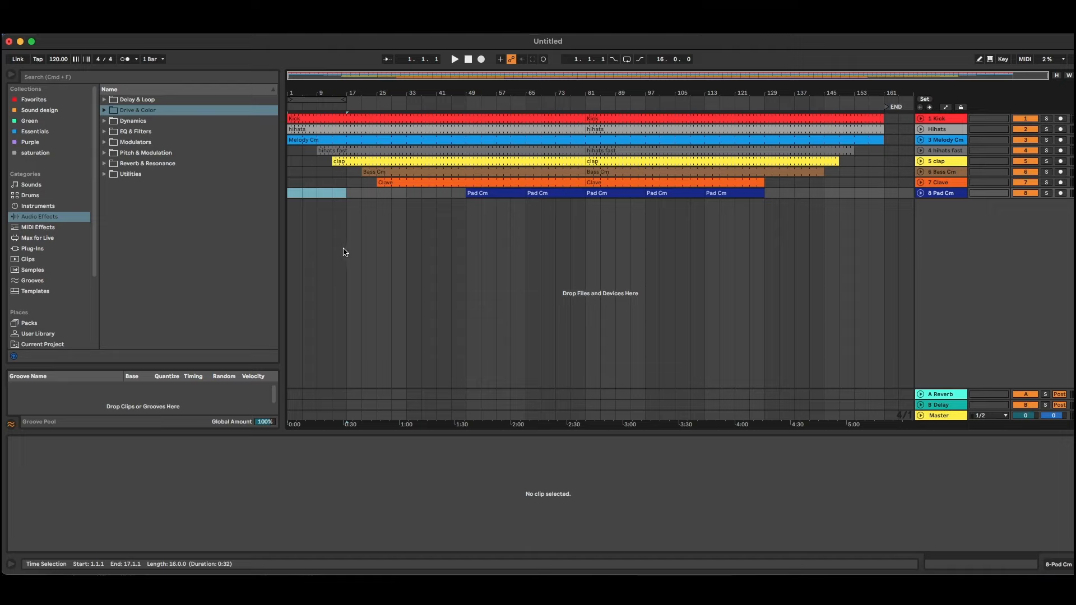
left_click(319, 100)
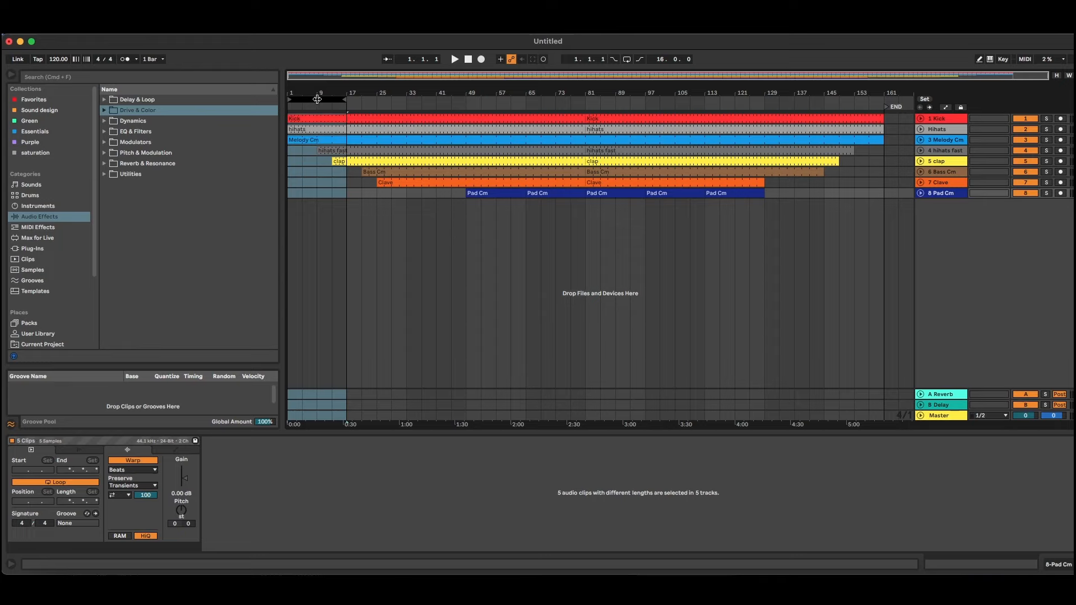
left_click_drag(316, 99, 383, 101)
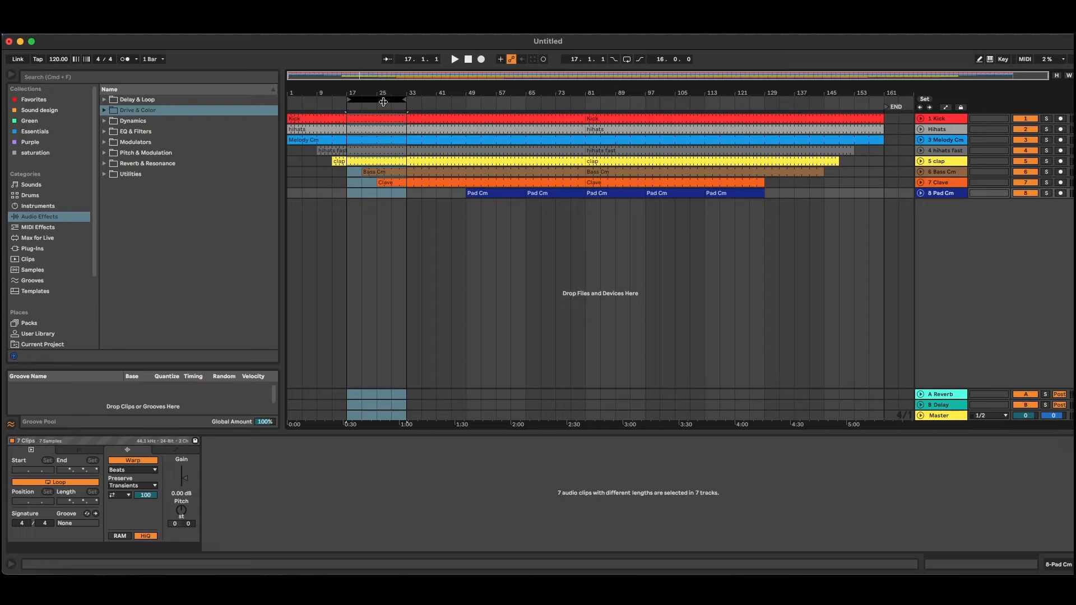
key("super+e")
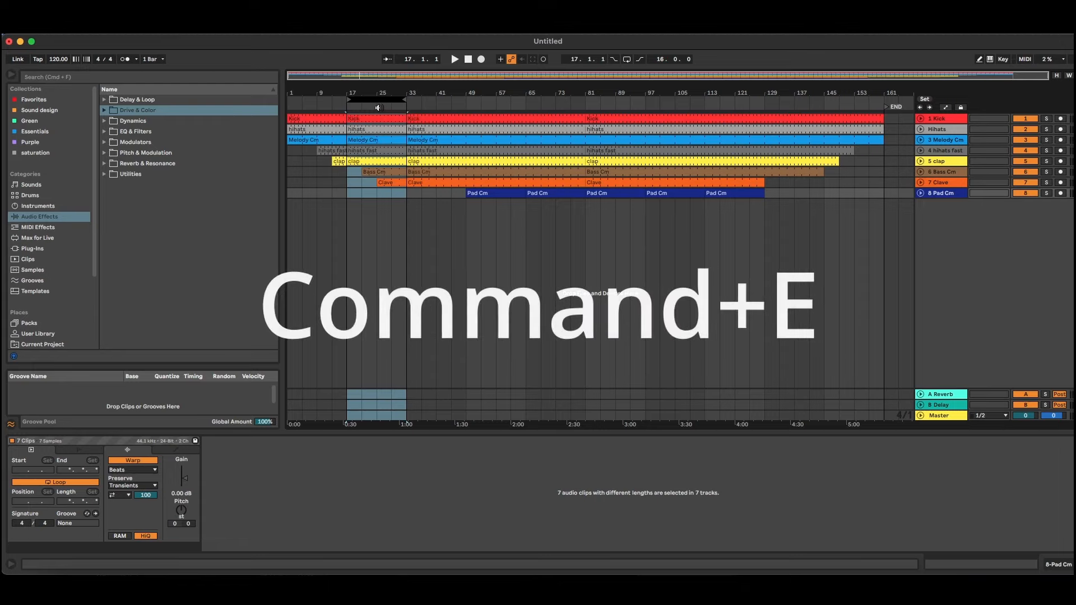
Step: Use the 16-bar loop to split the Melody Cm clip at bars 49, 65, 81 and 97
left_click_drag(382, 100, 516, 101)
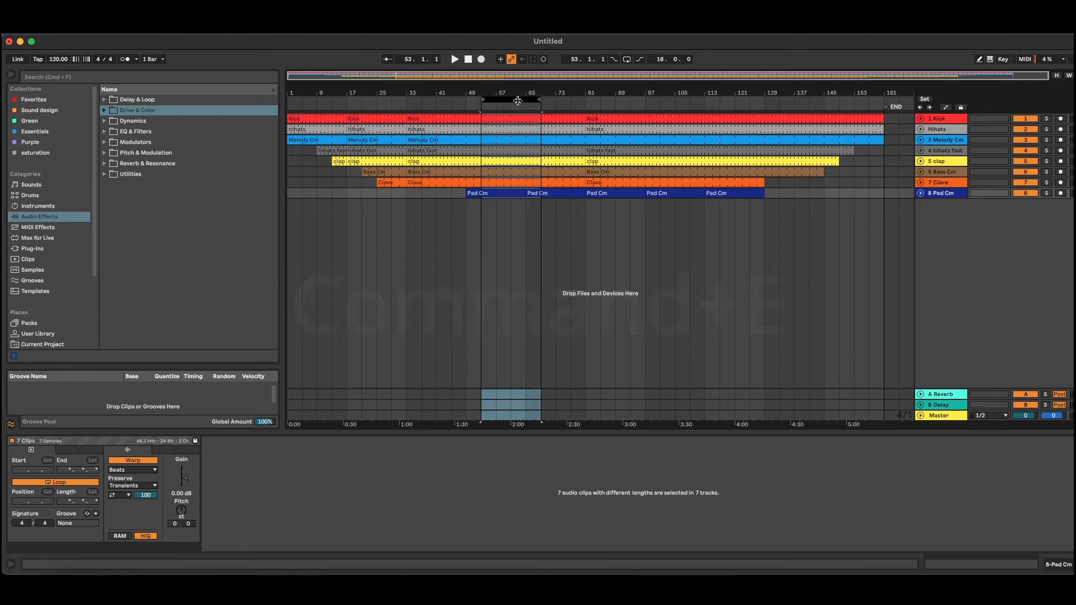
left_click(366, 118)
left_click(312, 118)
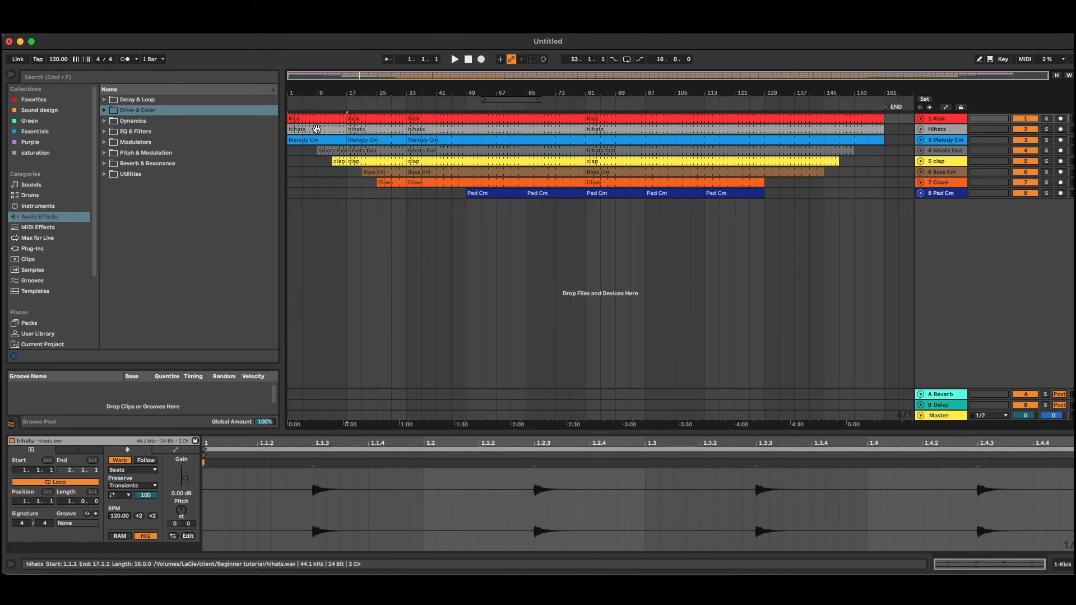
left_click(315, 140)
left_click(370, 140)
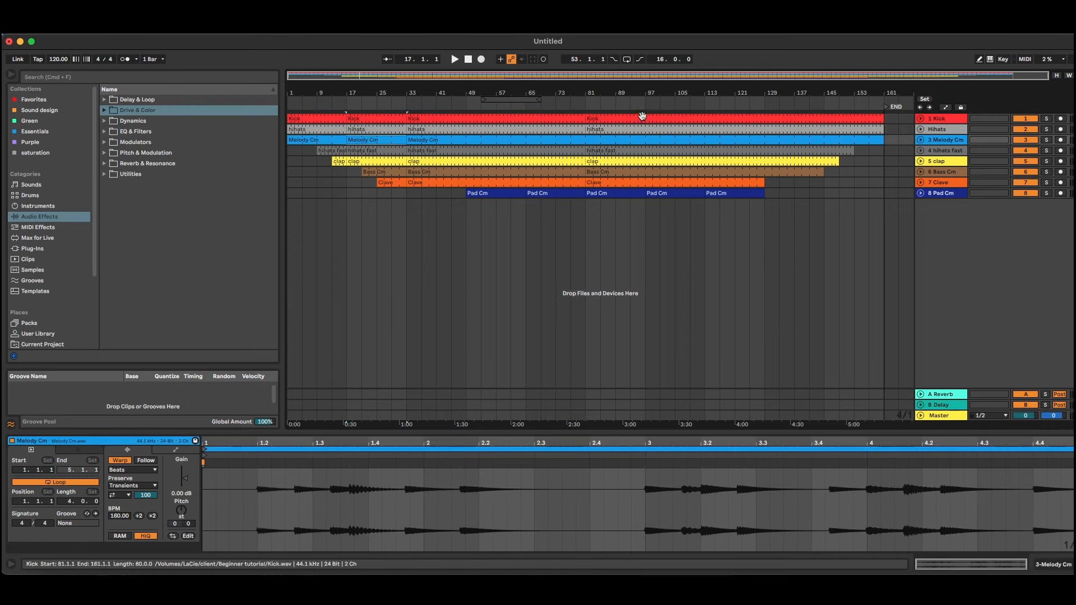
mouse_move(514, 105)
left_mouse_down()
mouse_move(443, 101)
mouse_move(504, 102)
left_mouse_up()
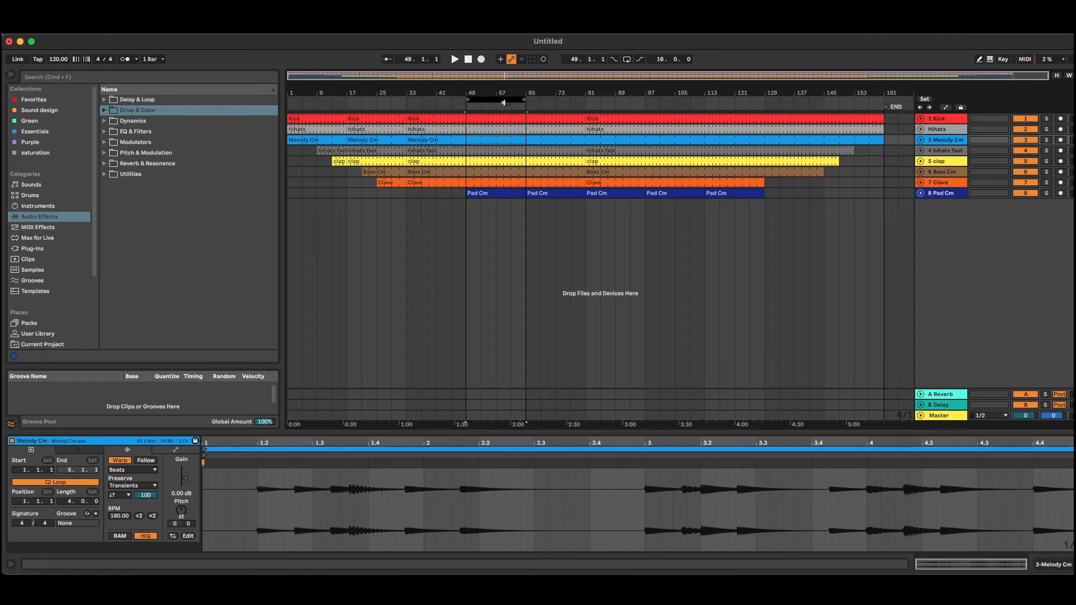
left_click_drag(504, 102, 623, 103)
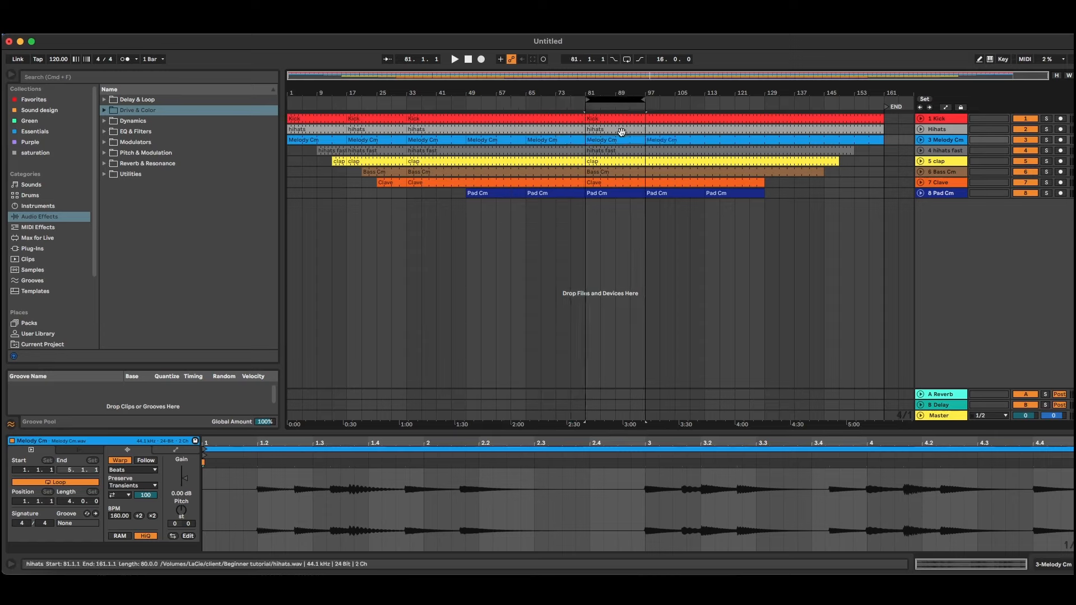
Step: Try splitting the Melody Cm clips at bars 45 and 61, and restore the clip edges to bars 49 and 65
left_click_drag(619, 102, 498, 102)
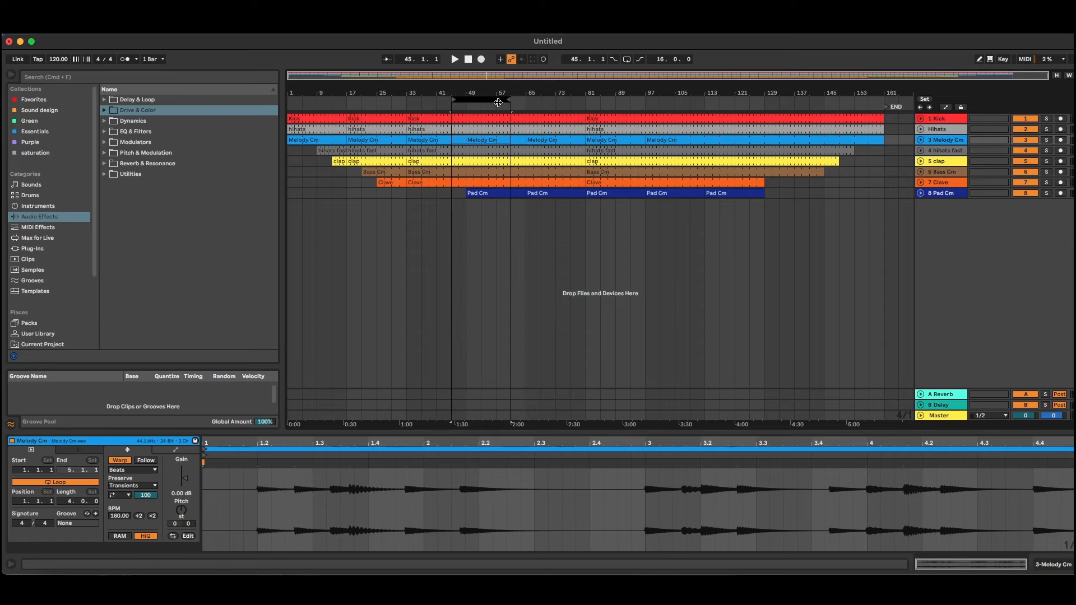
key("super+e")
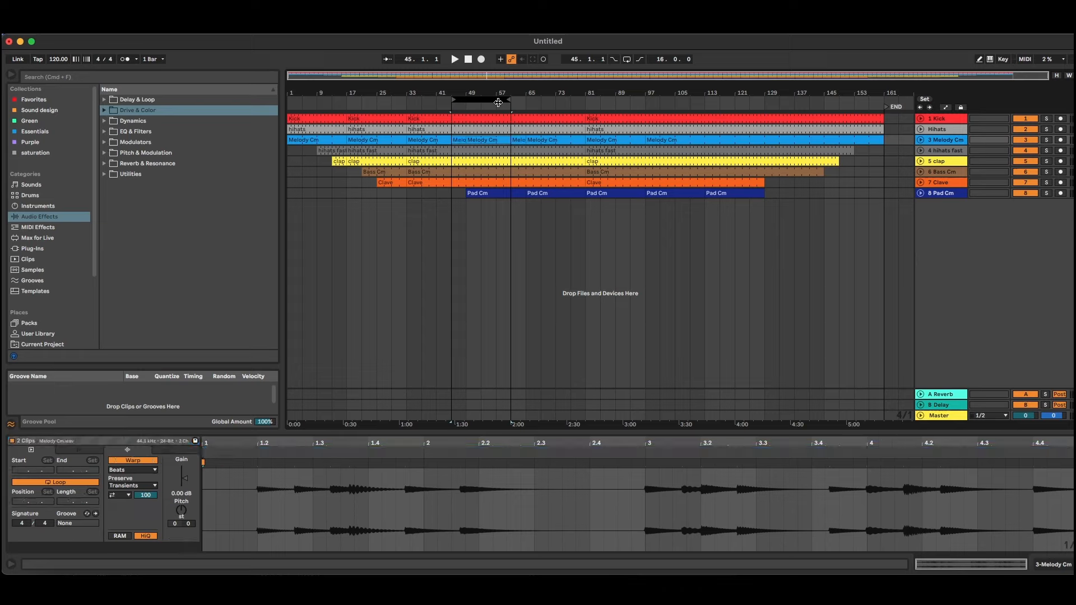
mouse_move(498, 103)
left_mouse_down()
mouse_move(630, 103)
mouse_move(500, 107)
left_mouse_up()
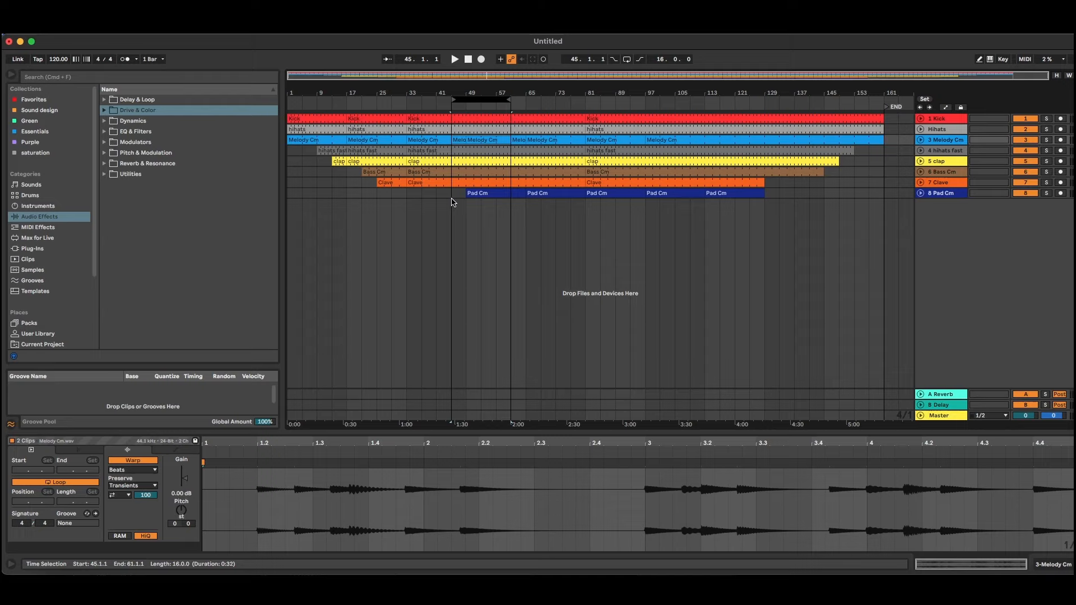
left_click_drag(478, 103, 494, 104)
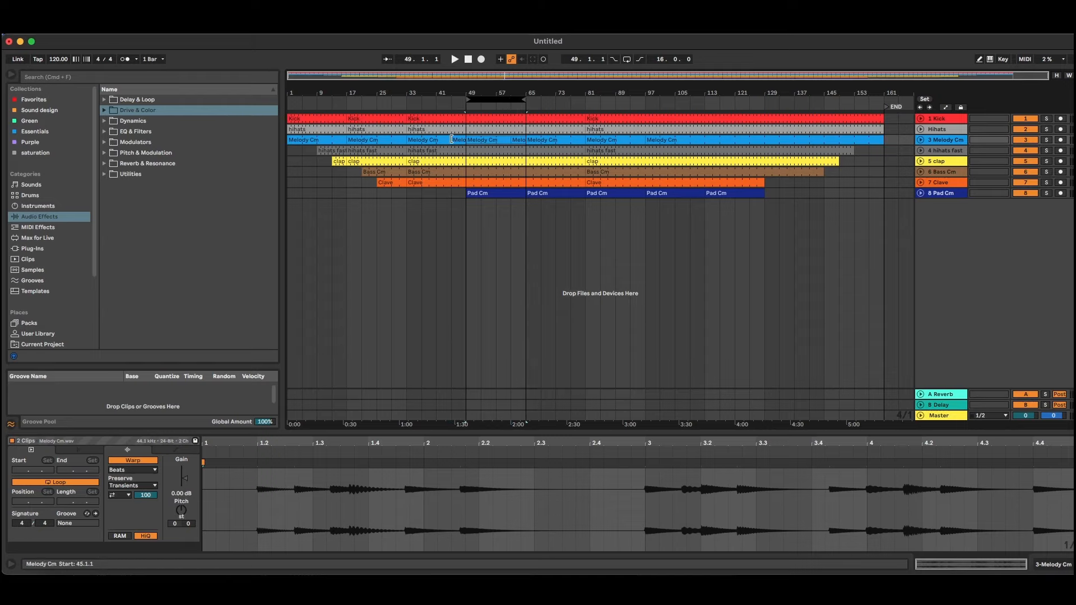
left_click_drag(451, 139, 525, 140)
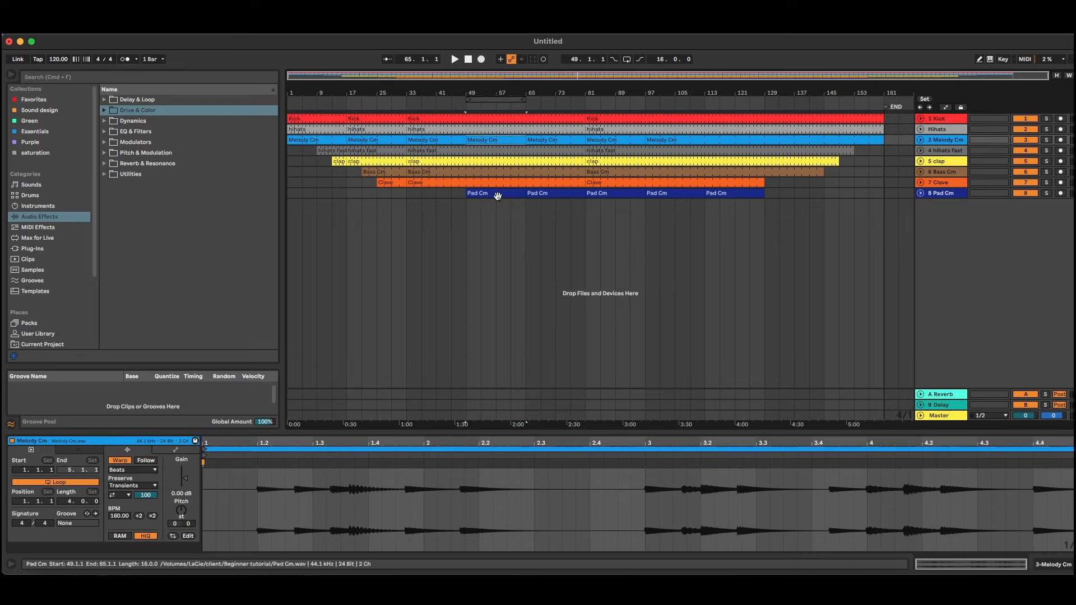
Step: Split the clips on the seven tracks from Kick to Clave at bar 49
left_click(468, 219)
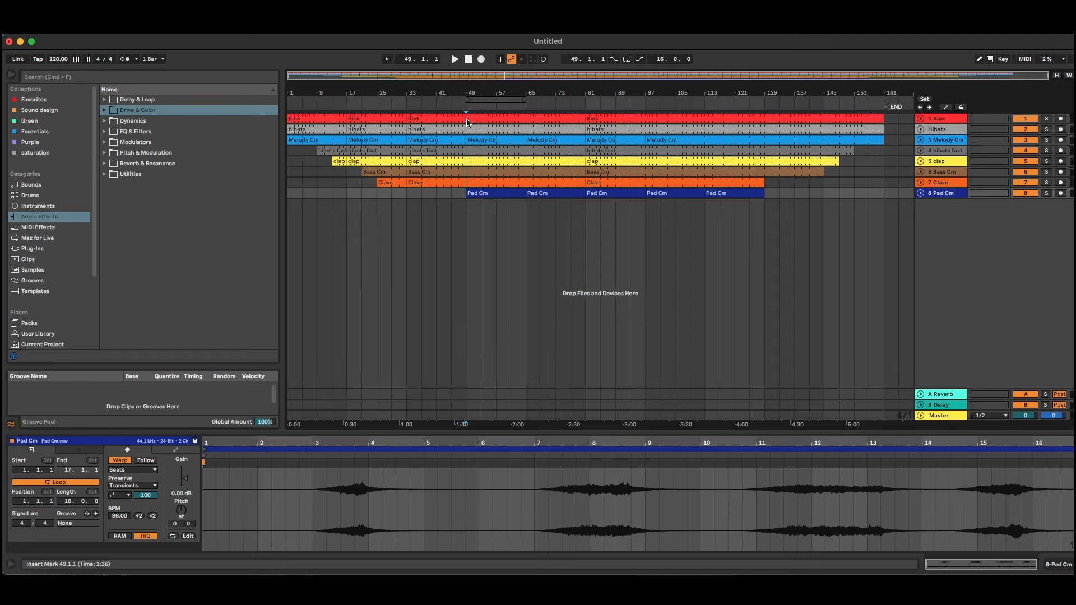
left_click_drag(466, 119, 465, 231)
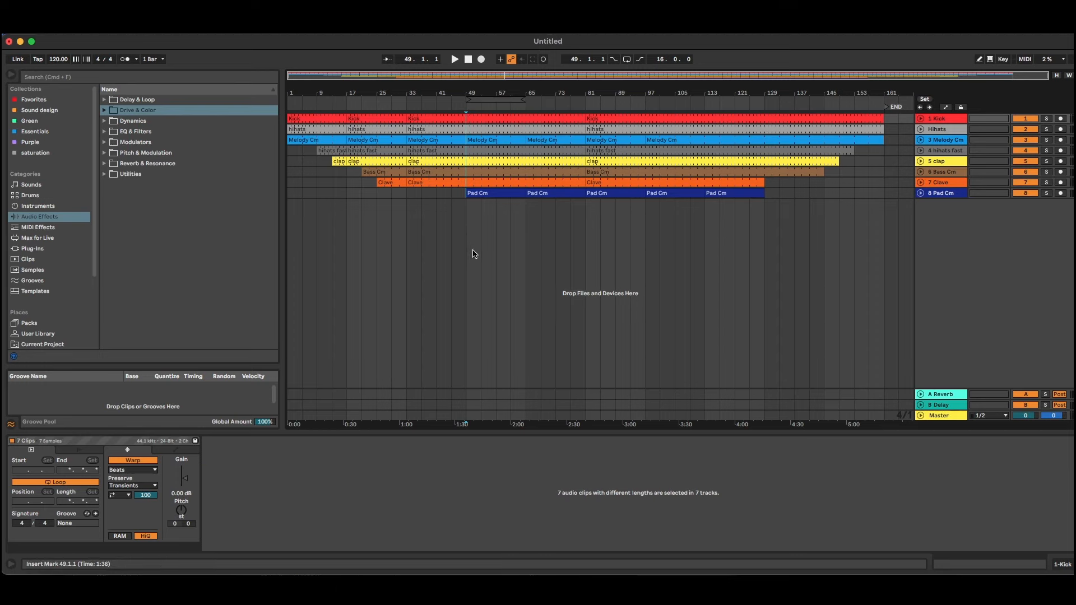
key("super+e")
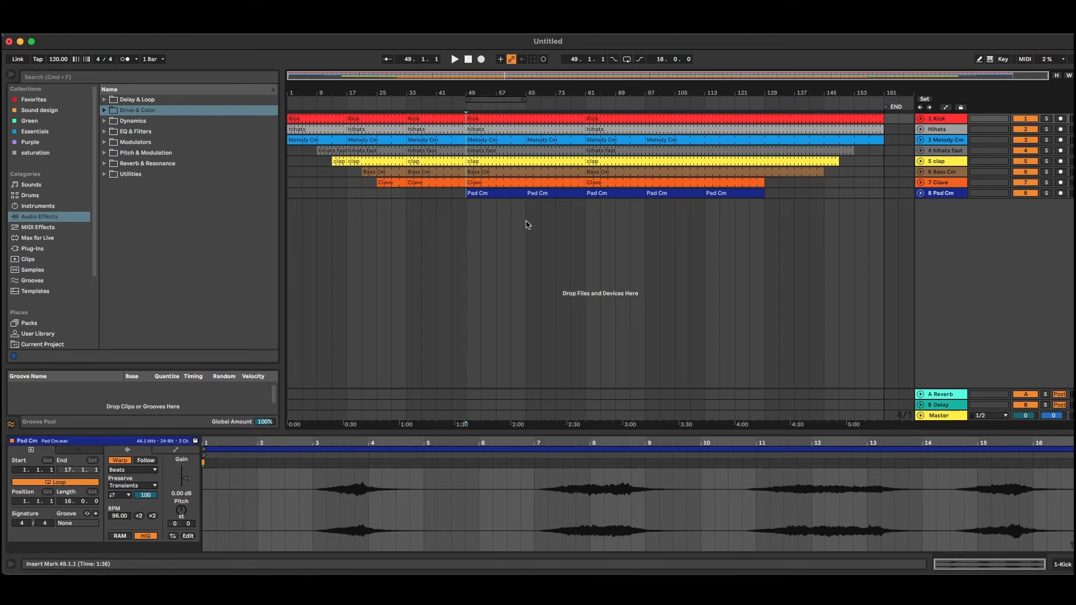
Step: Split the clips on all tracks into 16-bar sections at bars 65, 97, 113, 129 and 145
mouse_move(526, 196)
left_mouse_down()
mouse_move(524, 100)
mouse_move(640, 100)
left_mouse_up()
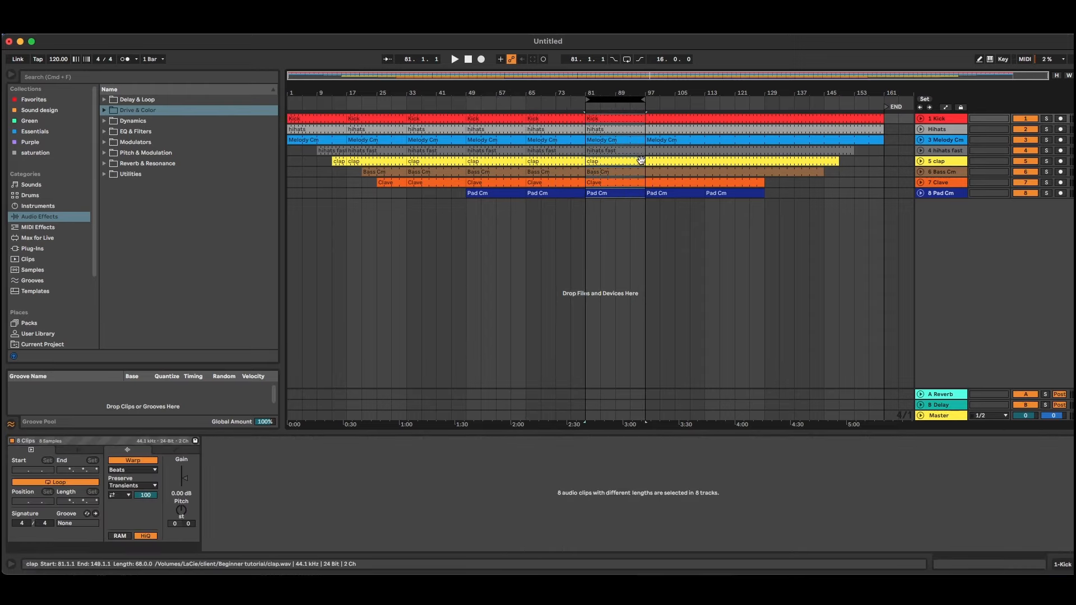
key("super+e")
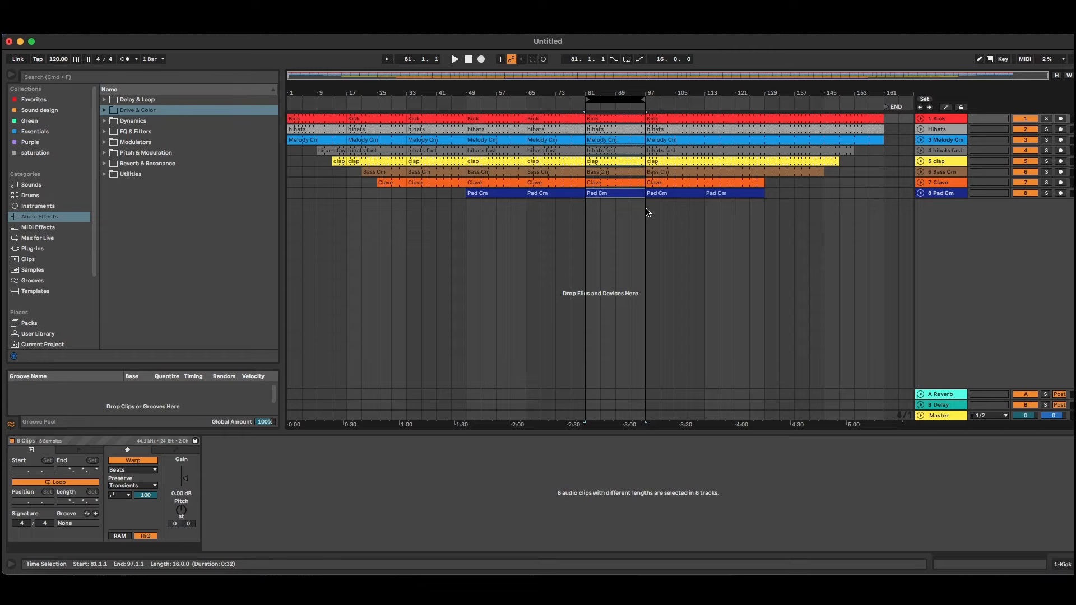
left_click_drag(622, 103, 749, 105)
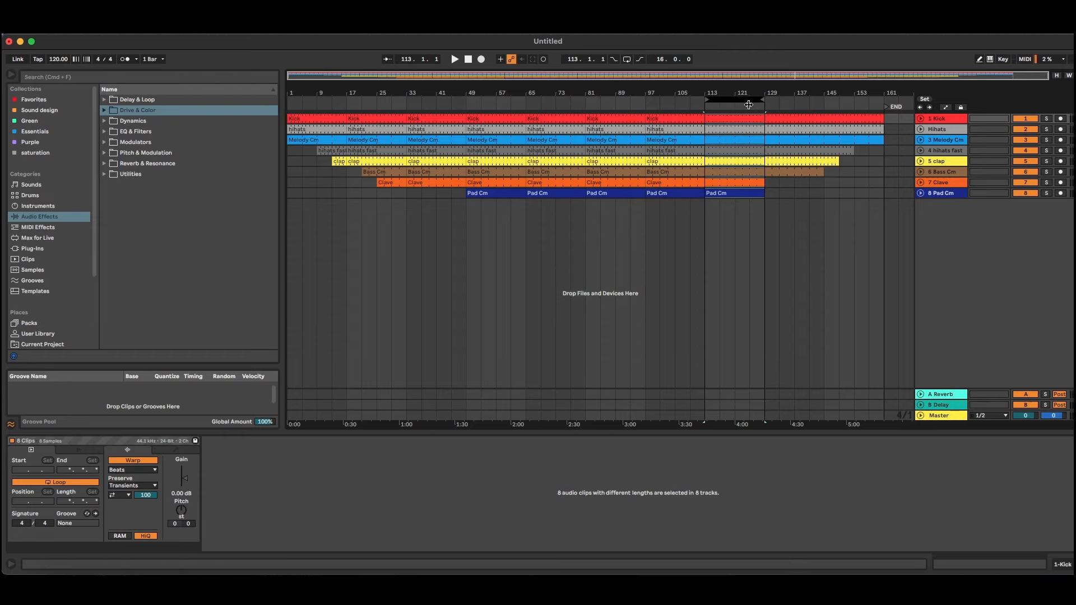
key("plus")
key("super+e")
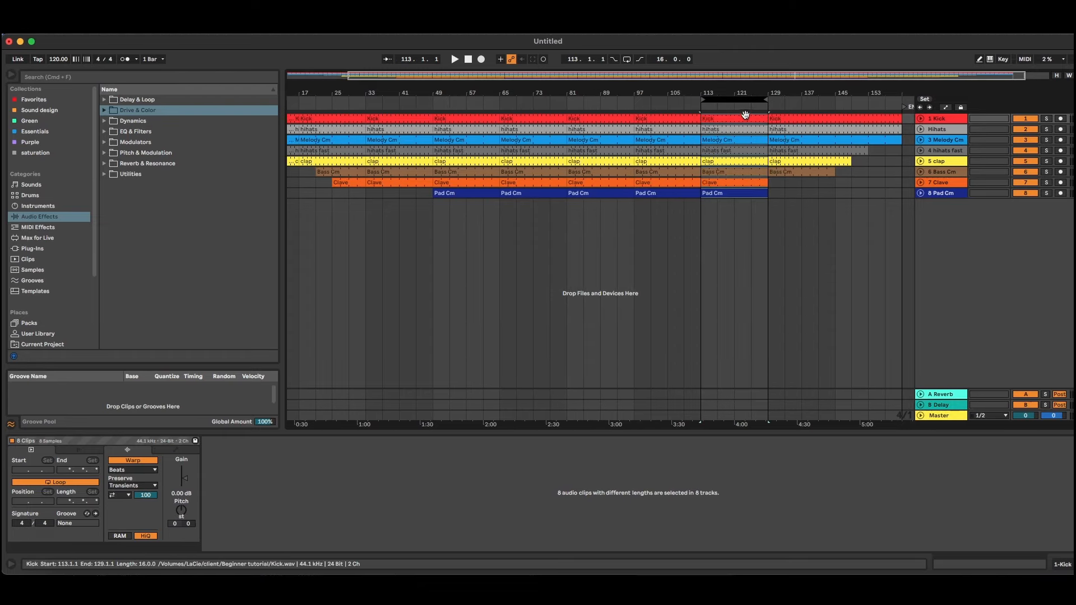
left_click_drag(745, 99, 814, 99)
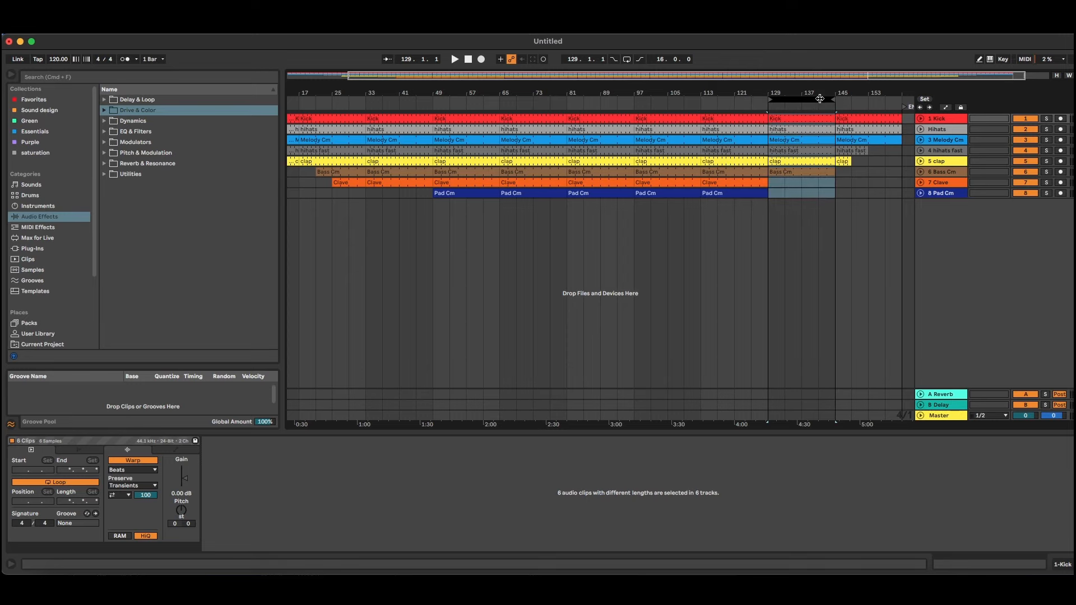
key("minus")
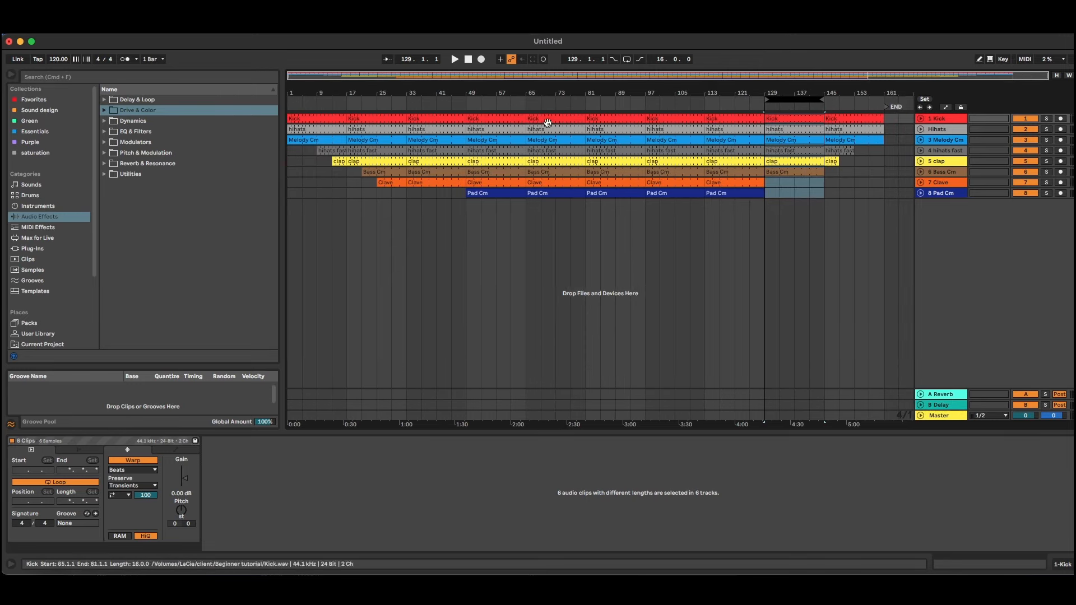
left_click(446, 132)
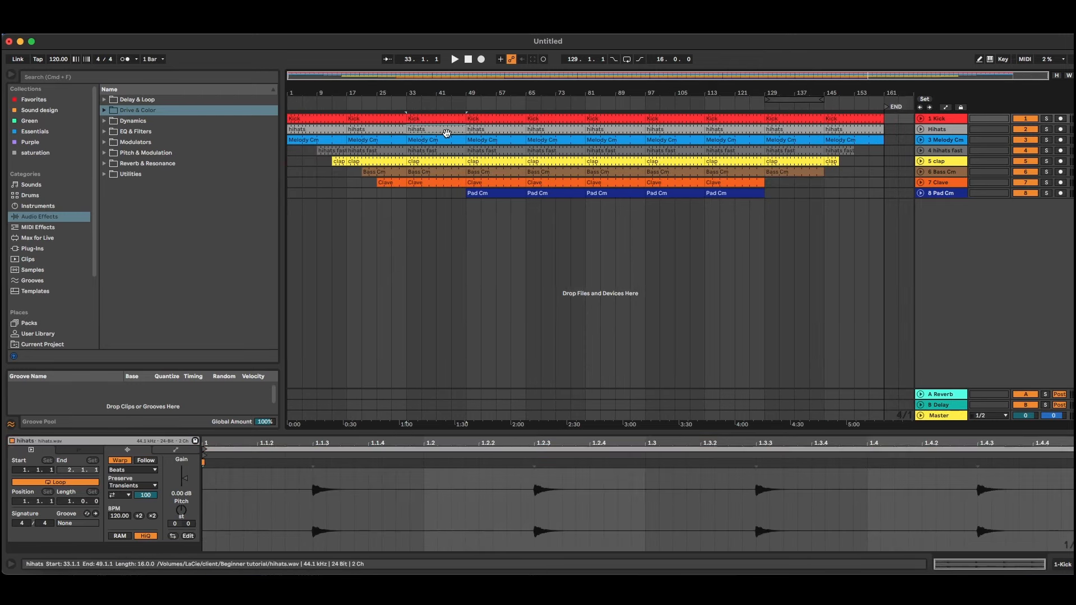
left_click(440, 162)
left_click(442, 172)
left_click(443, 192)
left_click(442, 183)
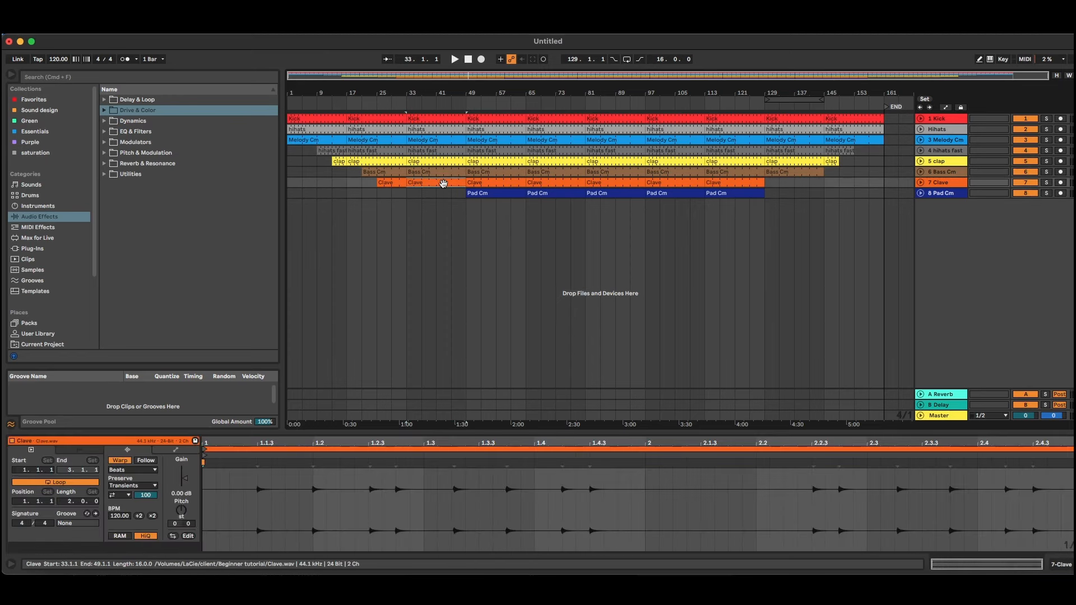
Step: Move the 16-bar loop to bars 97 to 113 and select the opening Kick clip
left_click_drag(815, 98, 688, 105)
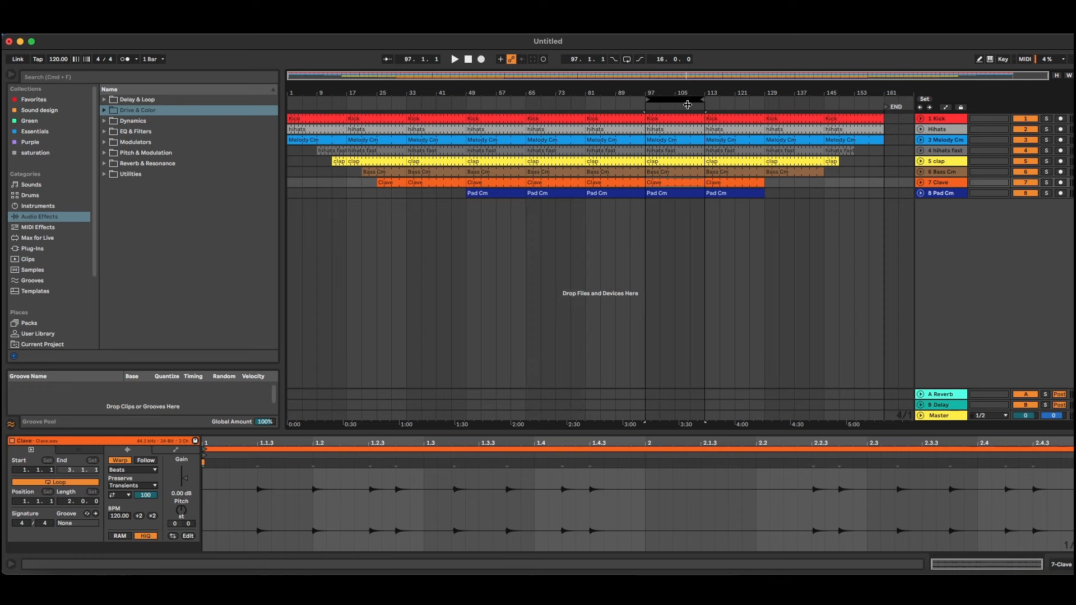
left_click(420, 120)
left_click(328, 118)
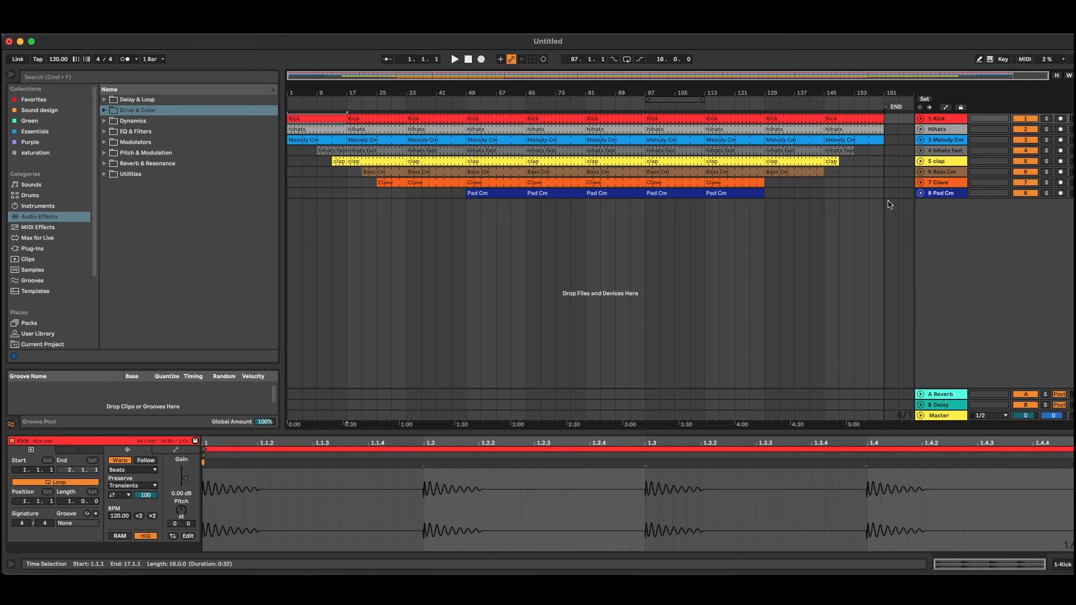
Step: Unfold the Pad Cm and Kick tracks and trim the start of the Kick clip at bar 49 to bar 53
left_click(921, 193)
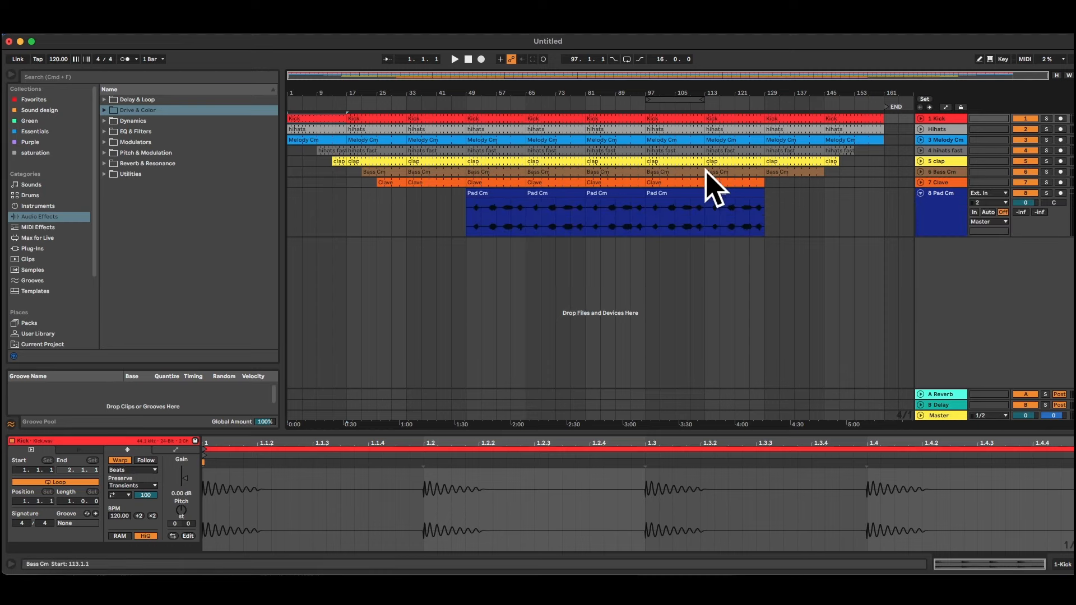
left_click(920, 118)
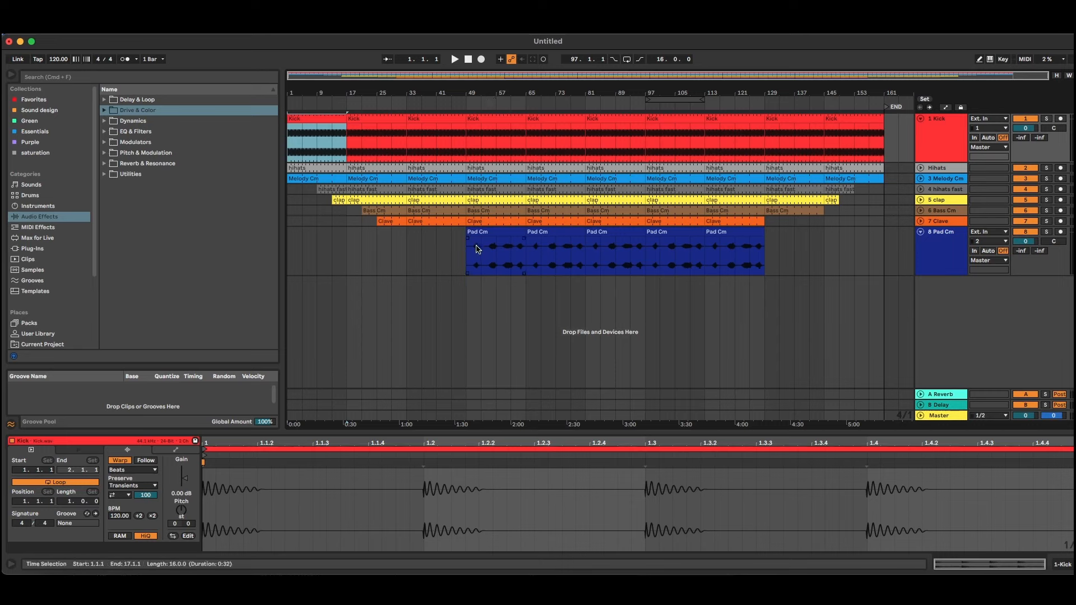
left_click(476, 93)
left_click_drag(476, 93, 496, 142)
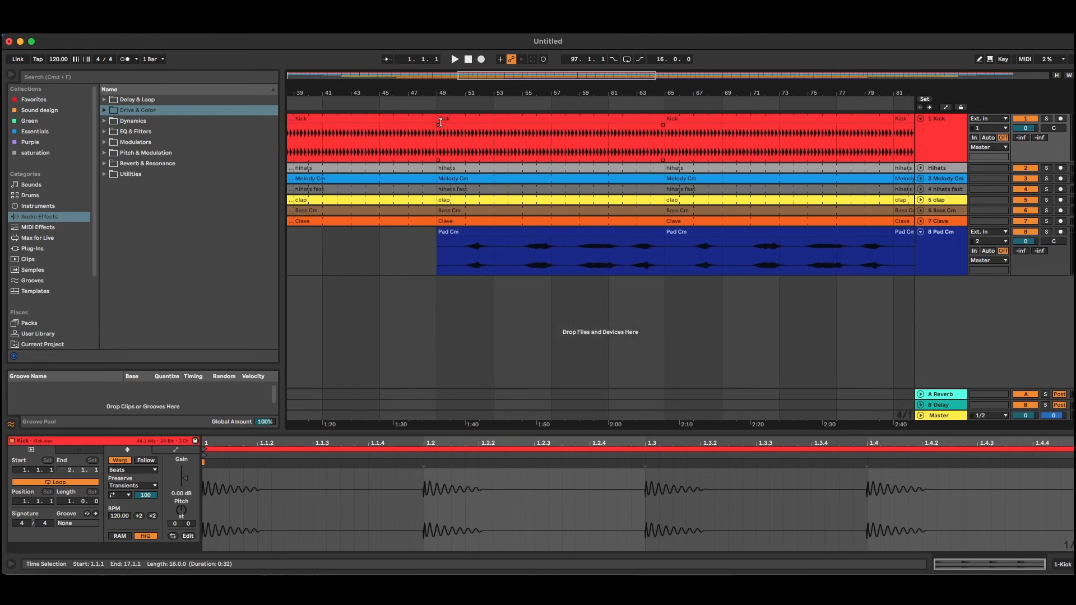
left_click_drag(440, 122, 489, 126)
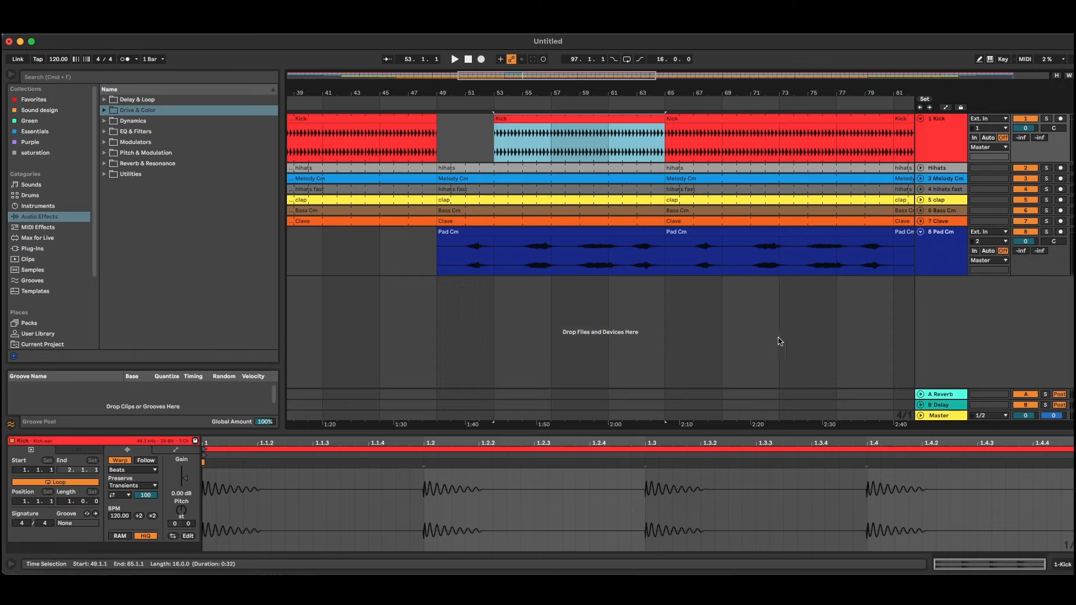
Step: Set the fixed grid to 2 bars and extend the end of the preceding Kick clip to bar 51
right_click(898, 419)
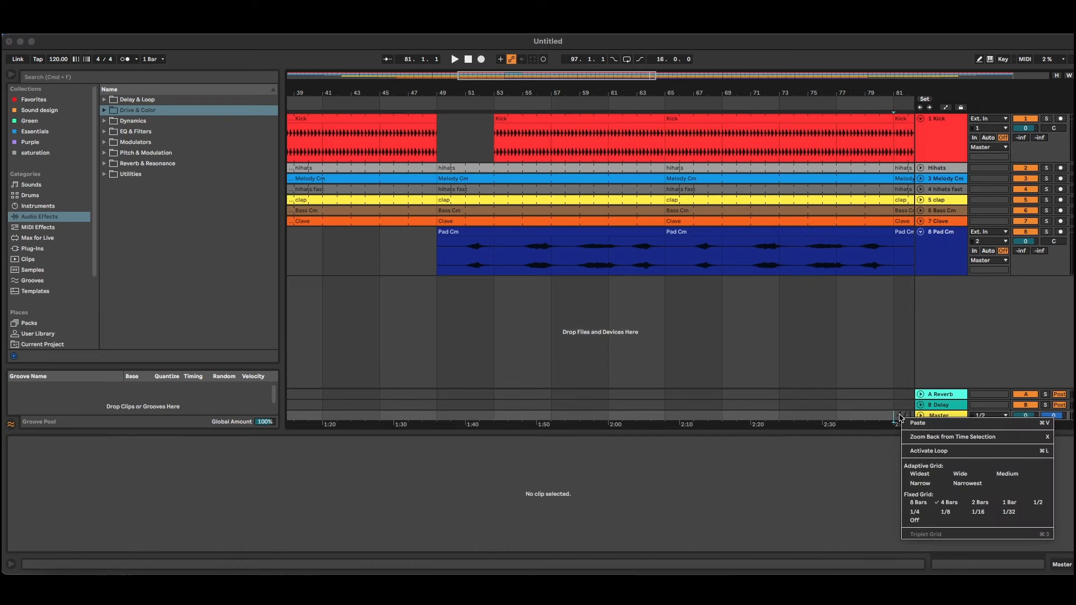
left_click(976, 503)
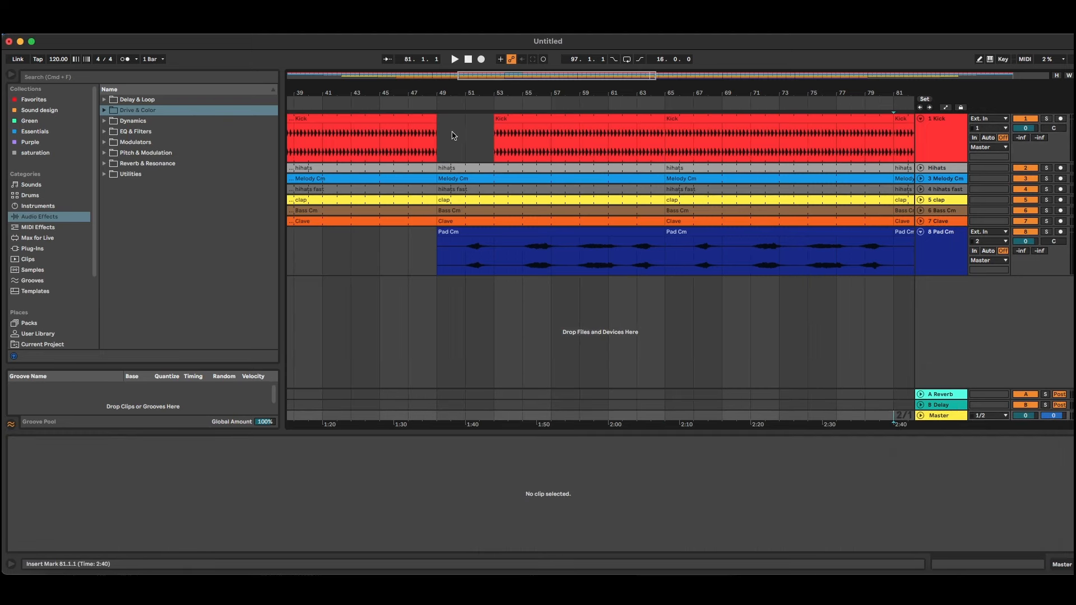
left_click_drag(435, 119, 444, 61)
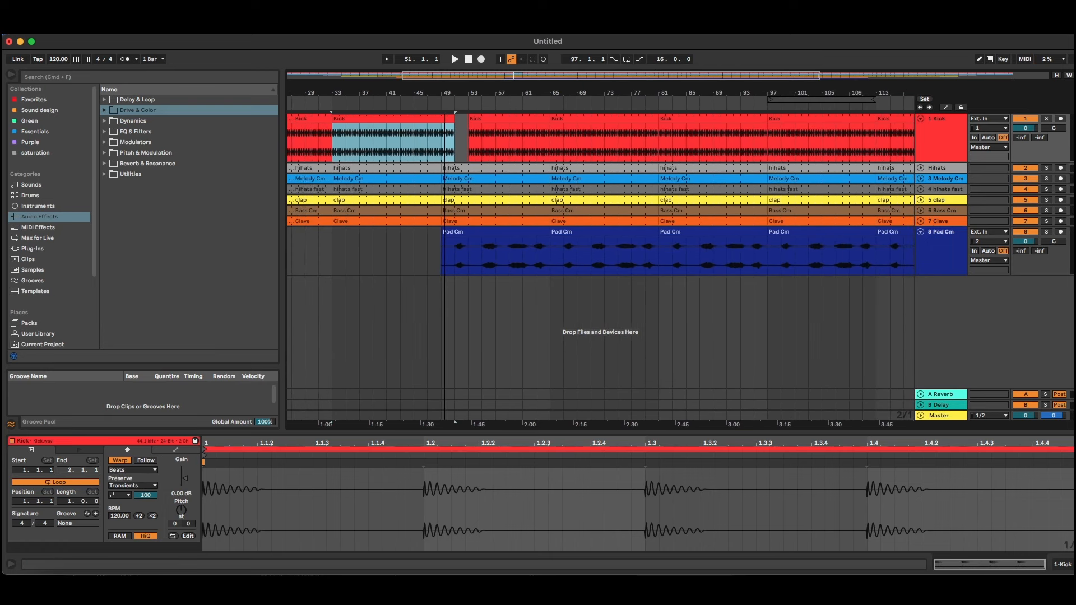
Step: Play the arrangement from about bar 44 through the Kick gap and fold the Kick track to a single row
left_click(410, 100)
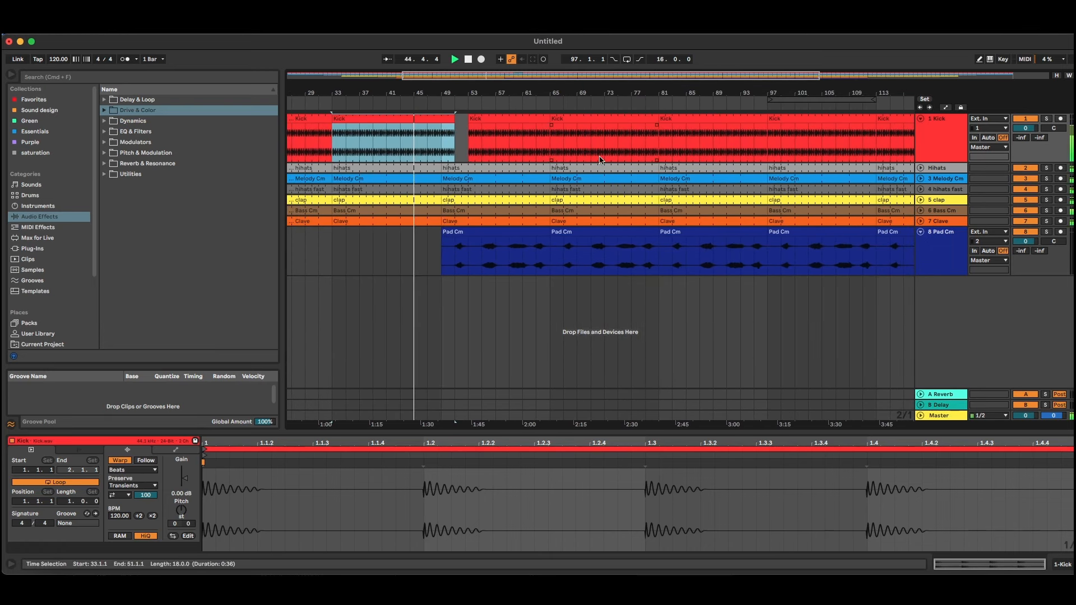
left_click(921, 120)
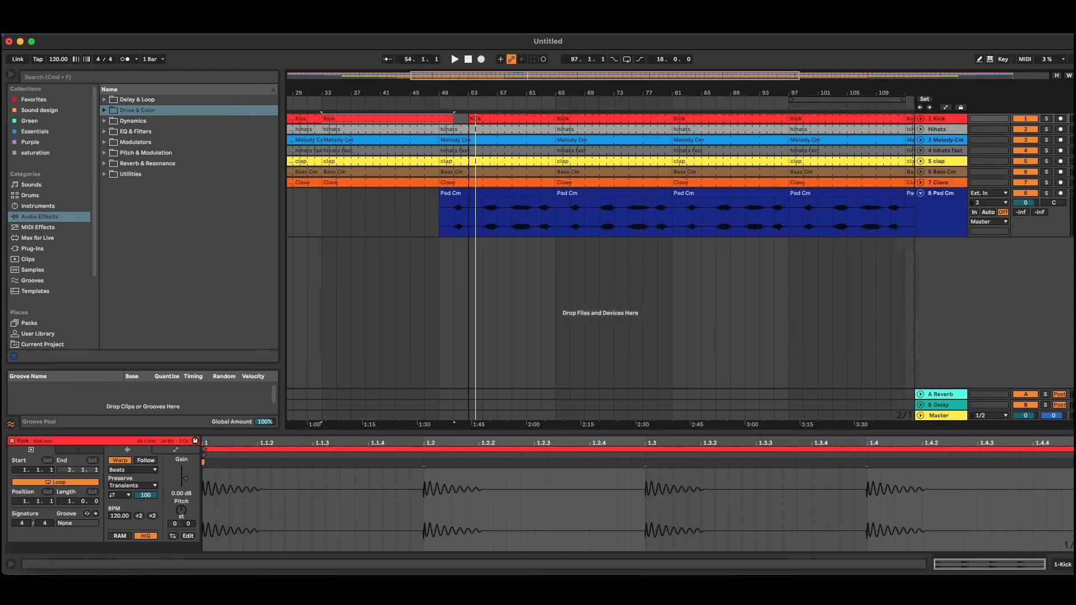
Step: Trim the start of the hihats fast clip at bar 49 to bar 53
left_click_drag(470, 100, 469, 113)
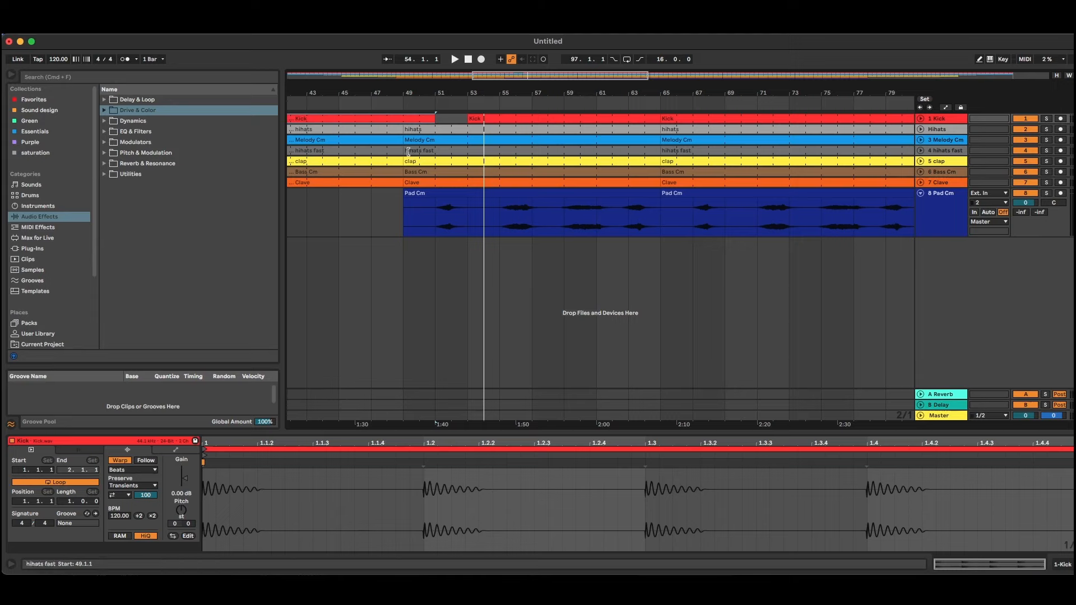
left_click_drag(408, 151, 464, 154)
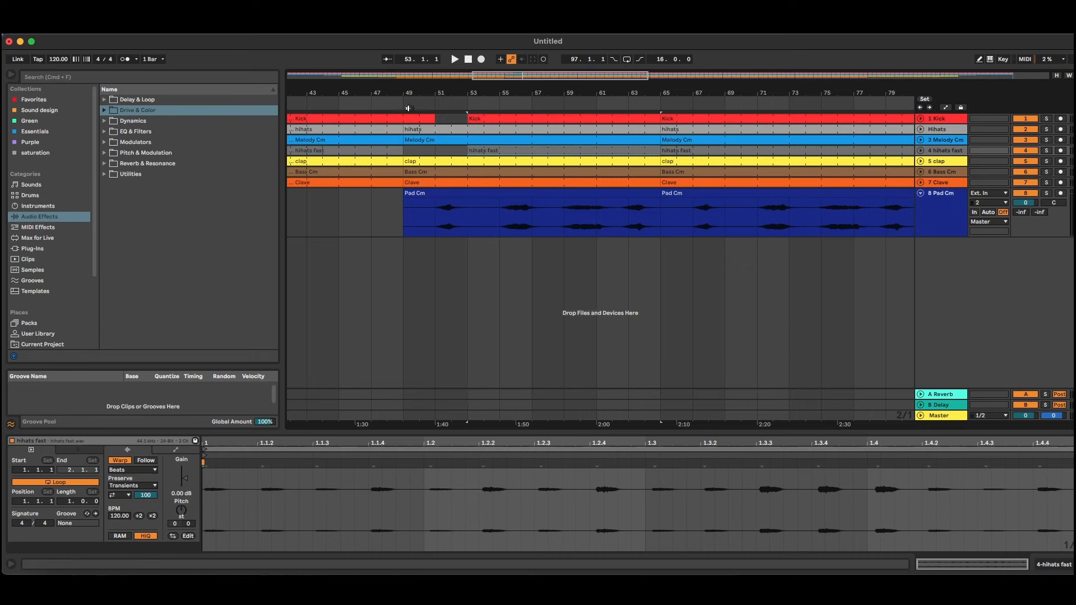
left_click_drag(411, 95, 524, 63)
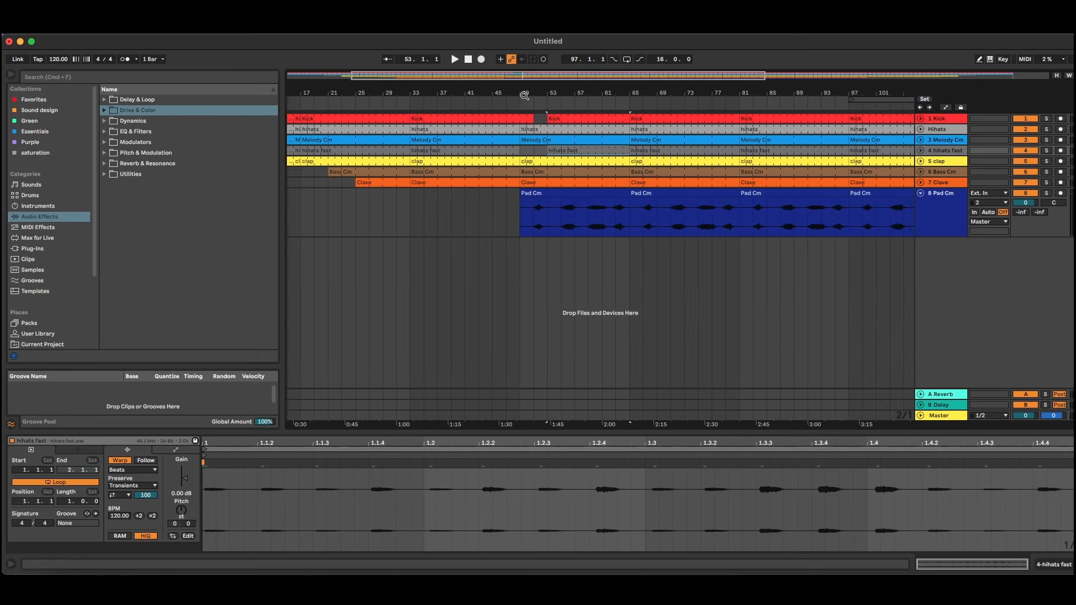
Step: Play the arrangement from about bar 43 through the Kick and hihats fast gaps before bar 53
left_click(480, 105)
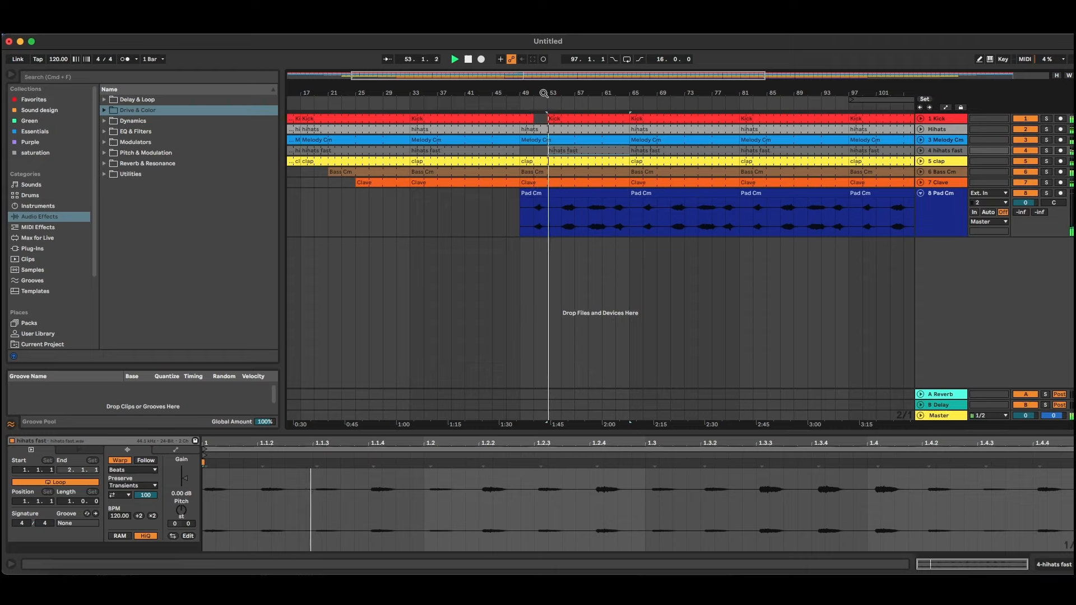
key("space")
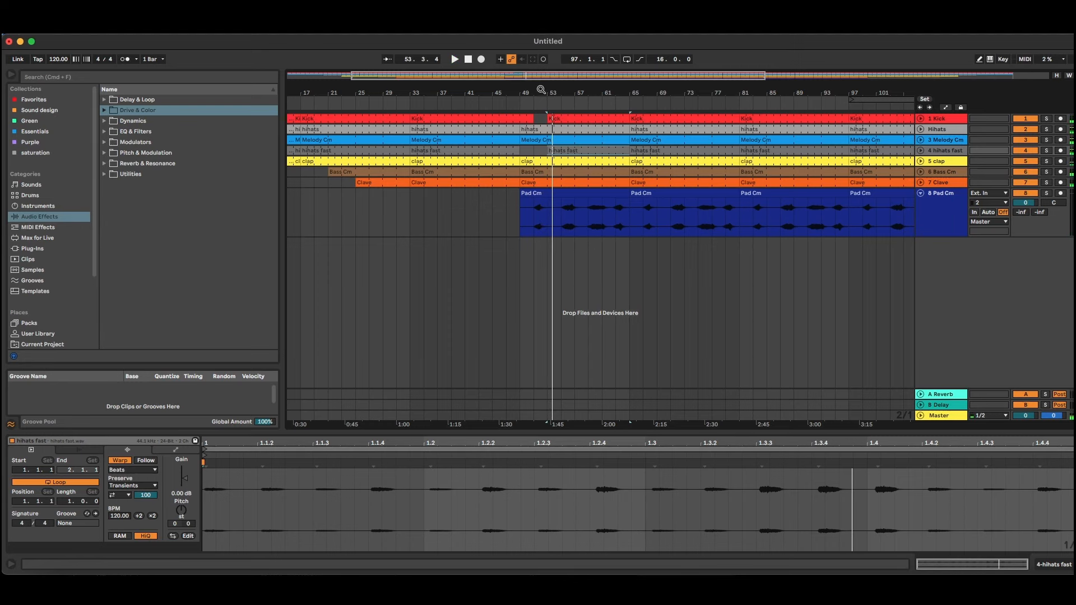
Step: Set the fixed grid to 1/2 and unfold the Kick track
mouse_move(541, 90)
left_mouse_down()
mouse_move(529, 77)
mouse_move(527, 90)
left_mouse_up()
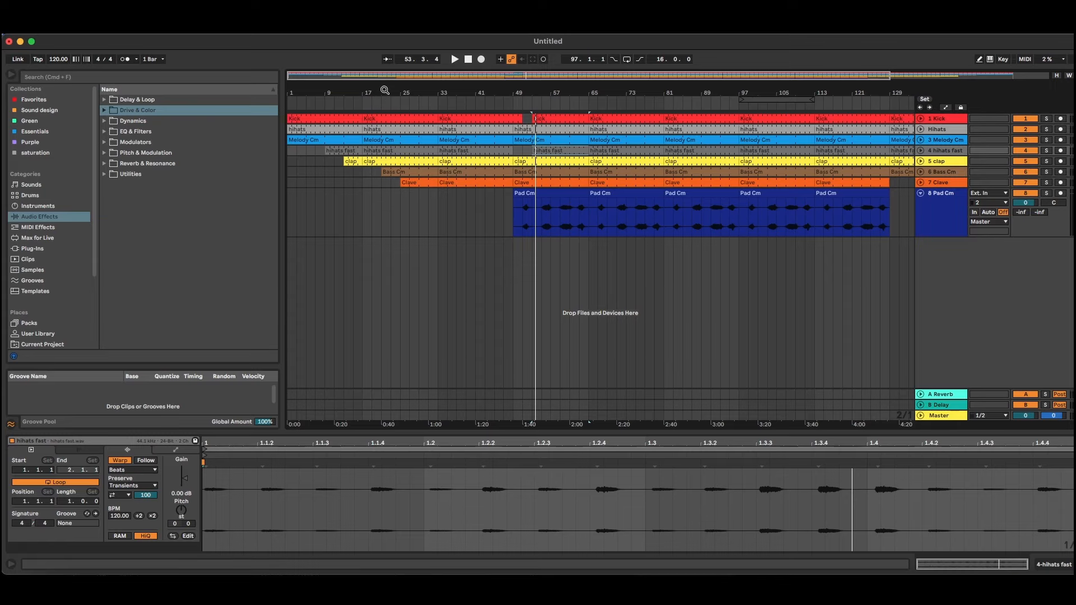
left_click_drag(385, 90, 466, 104)
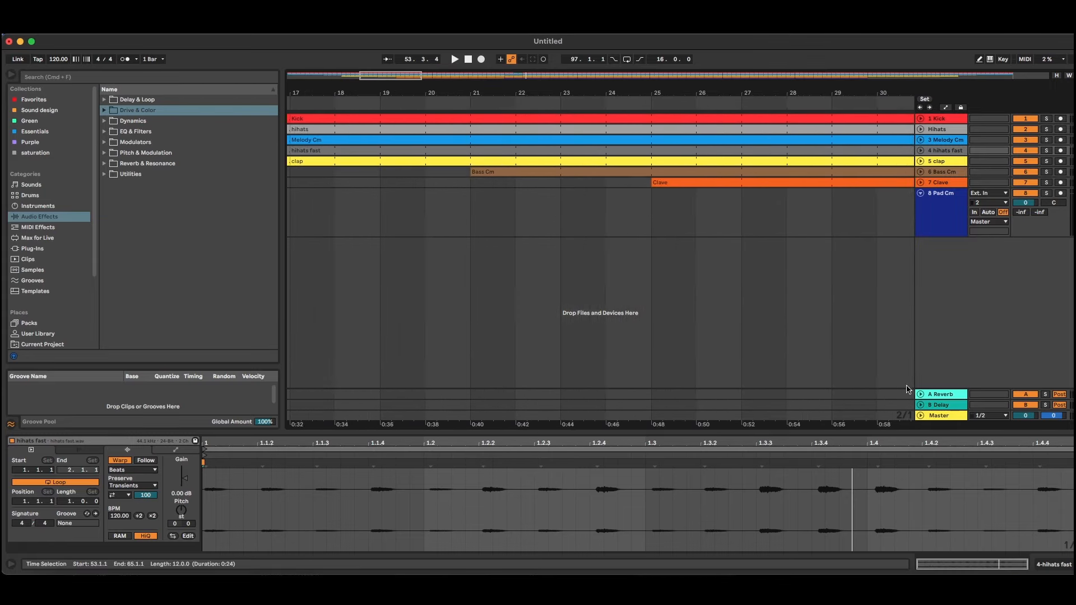
right_click(903, 419)
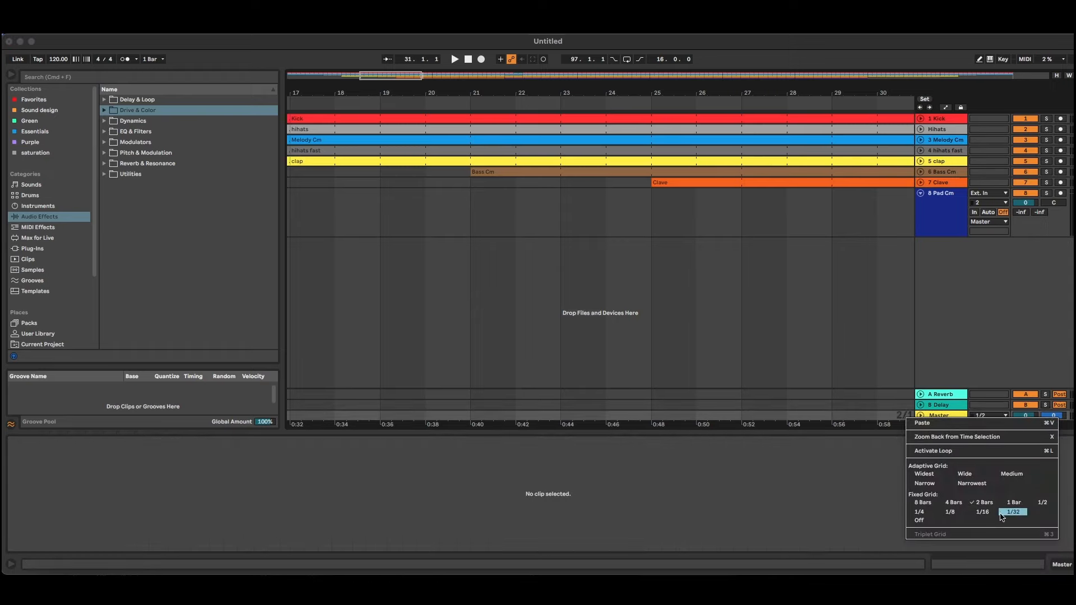
left_click(1042, 502)
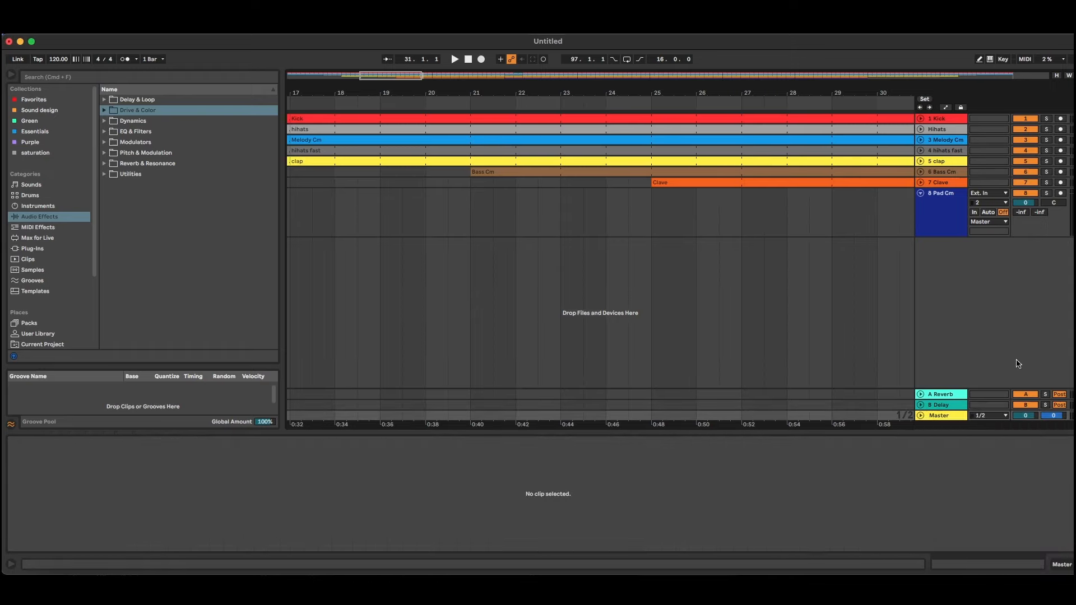
left_click(920, 119)
Step: Split the Kick clip at bar 21 and shorten the end of the preceding part by half a bar
left_click_drag(468, 90, 464, 91)
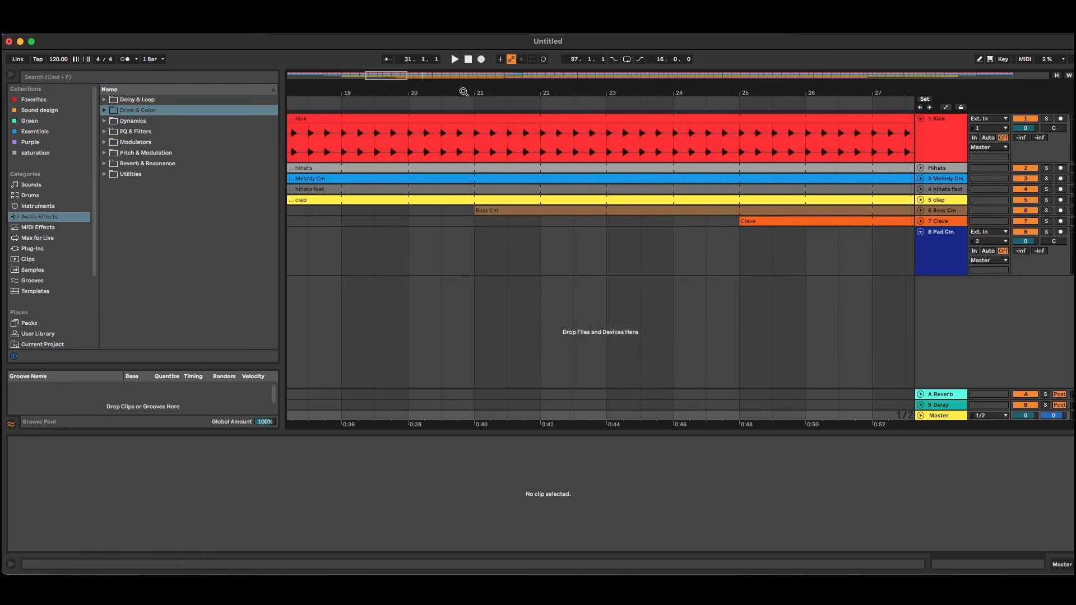
left_click(474, 143)
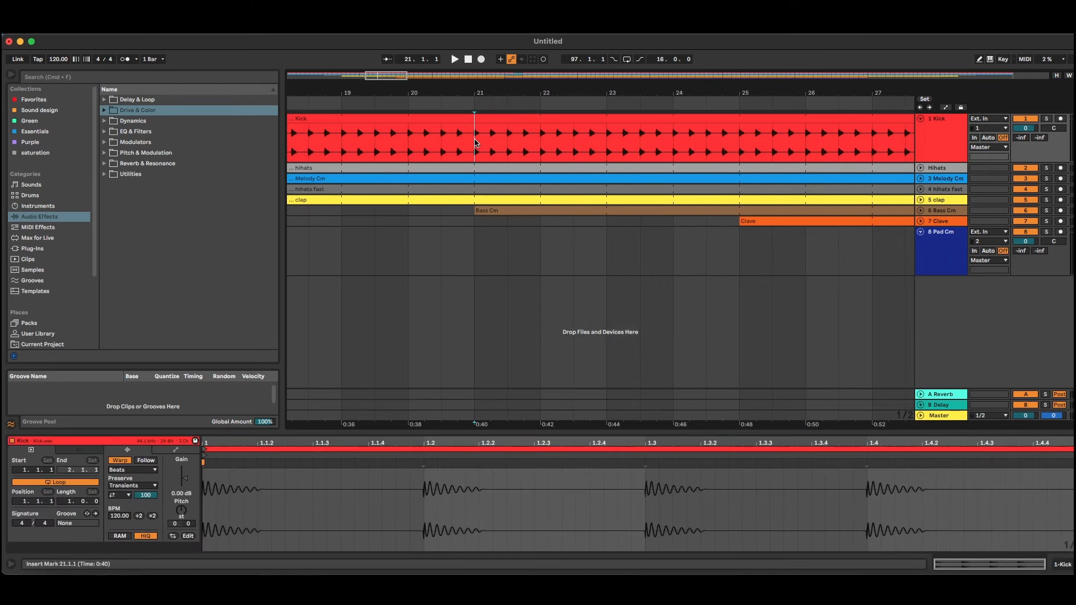
key("super+e")
left_click_drag(473, 120, 455, 93)
Step: Play the arrangement from about bar 18 through the short Kick gap before bar 21, and fold the Kick track
left_click(428, 100)
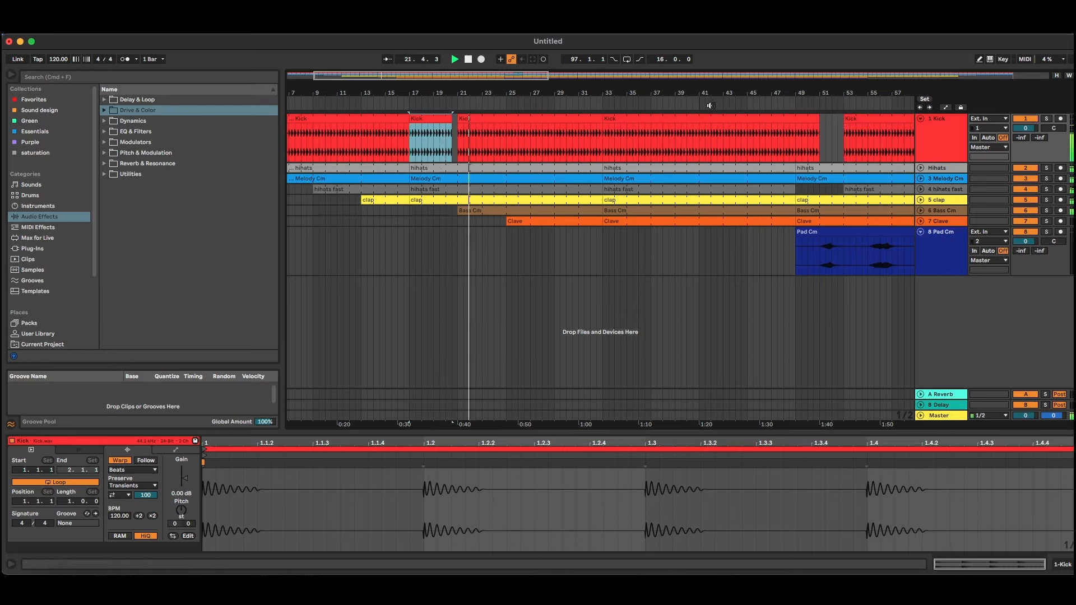
key("space")
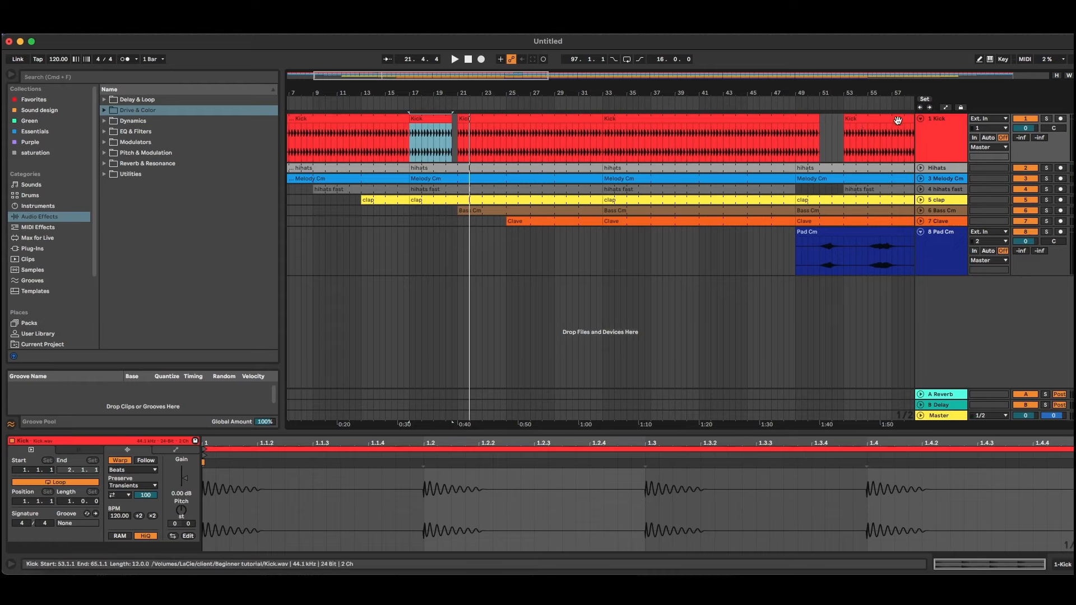
left_click(921, 119)
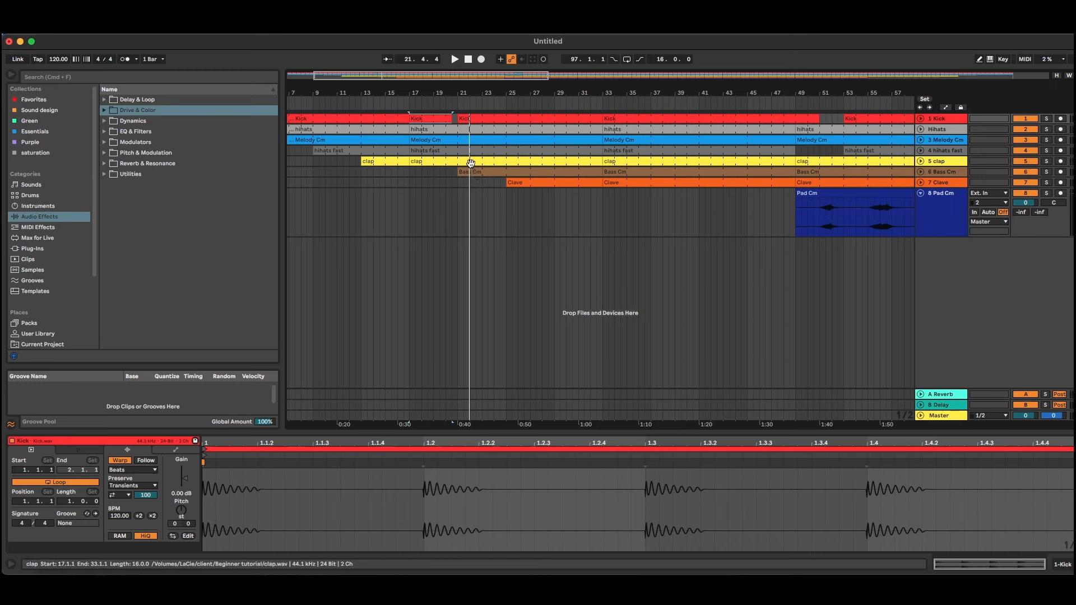
Step: Trim the end of the hihats fast clip that starts at bar 17 back to bar 21
left_click_drag(491, 92, 491, 56)
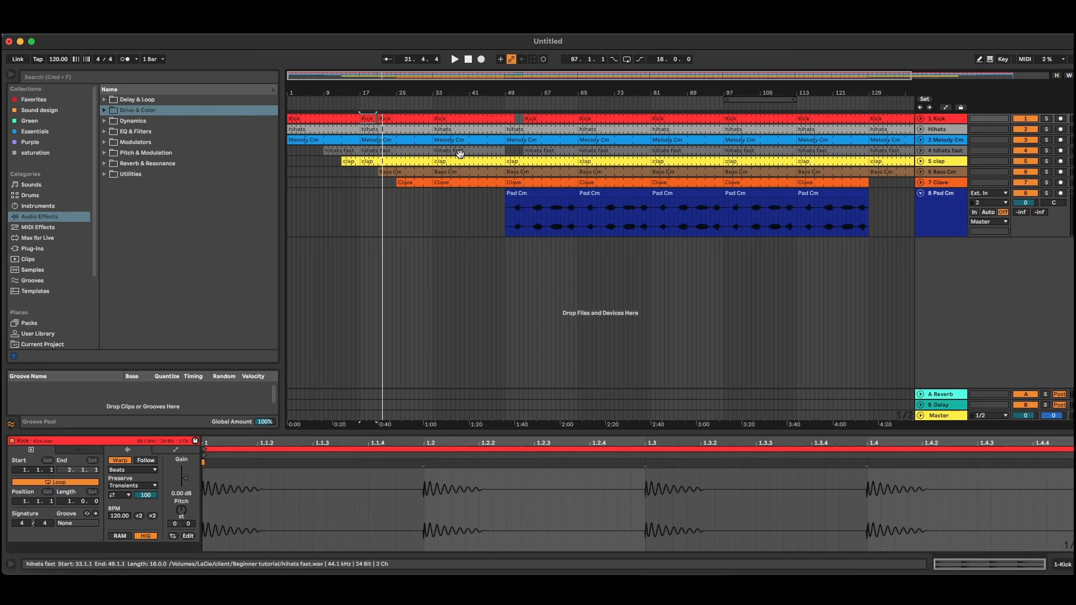
left_click(392, 152)
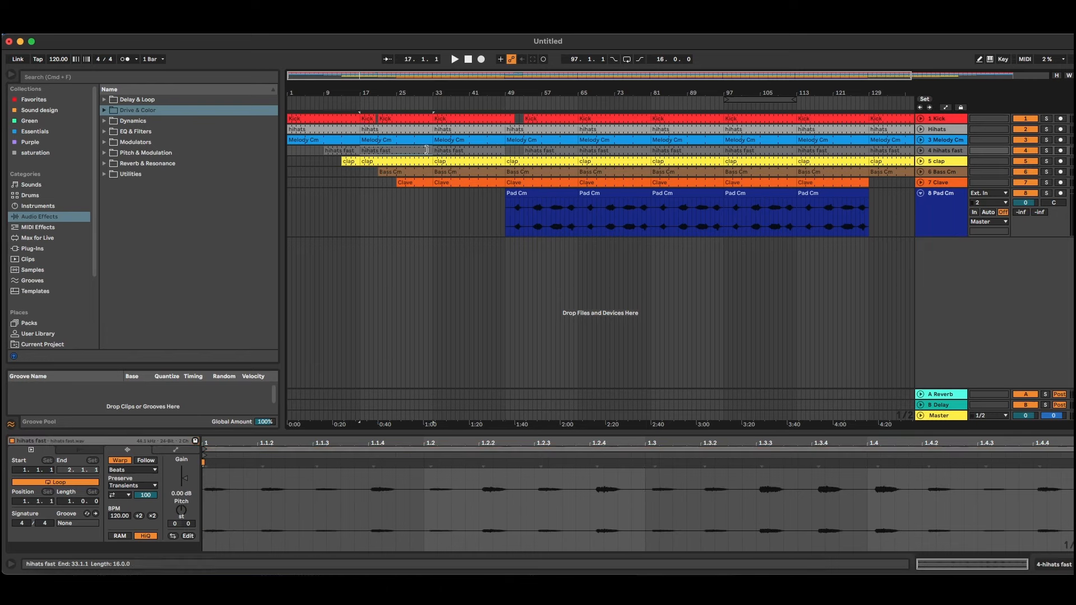
left_click_drag(427, 149, 376, 150)
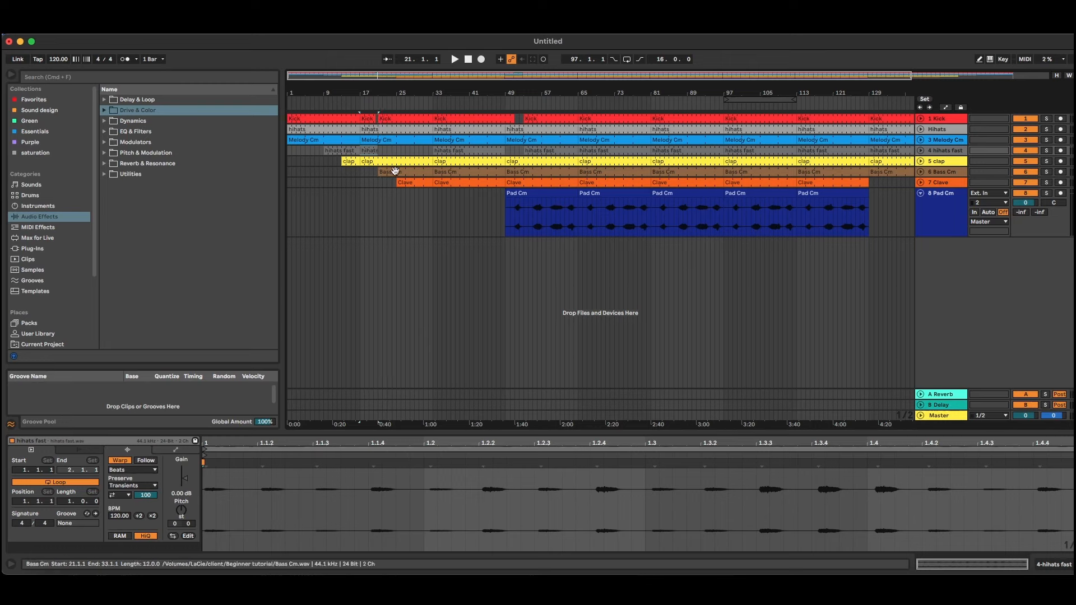
left_click(348, 152)
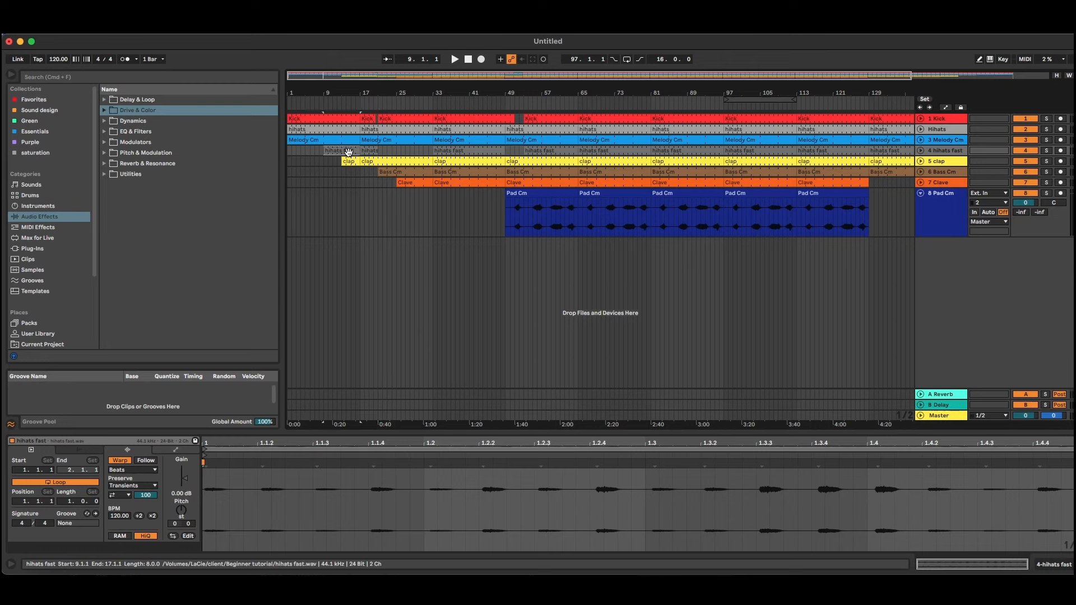
Step: Split the hihats and Melody Cm clips at bar 25
left_click(384, 130)
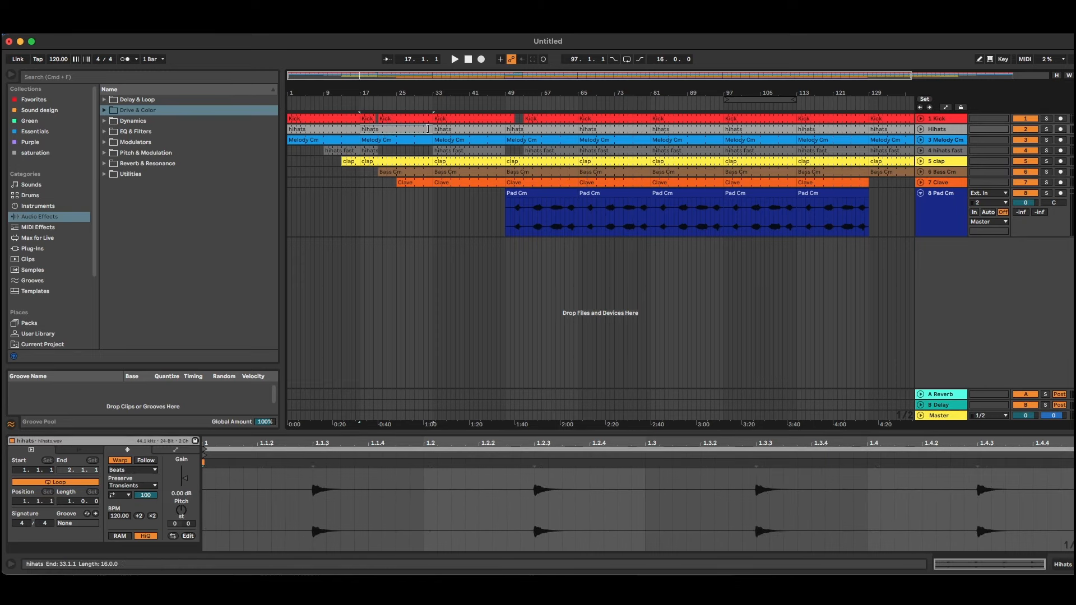
left_click(397, 155)
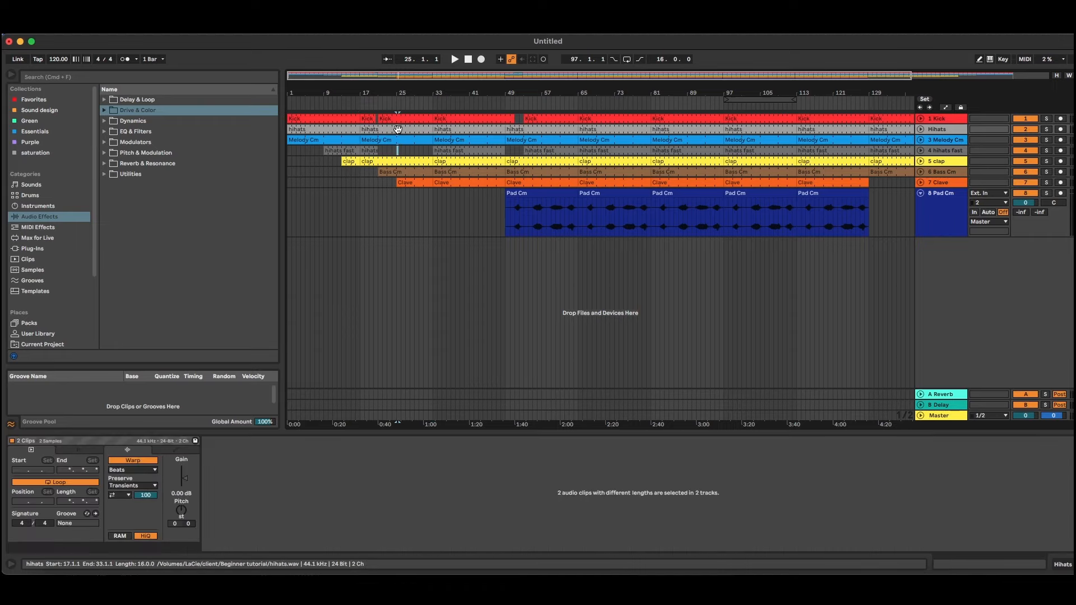
left_click_drag(391, 92, 408, 130)
key("super+e")
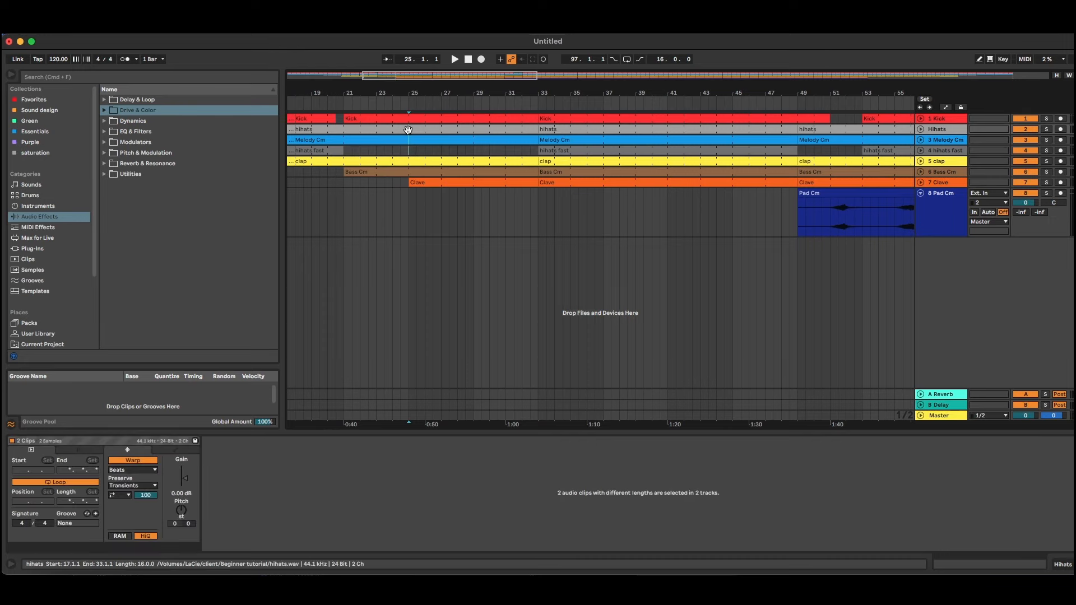
left_click(409, 130)
left_click(410, 129)
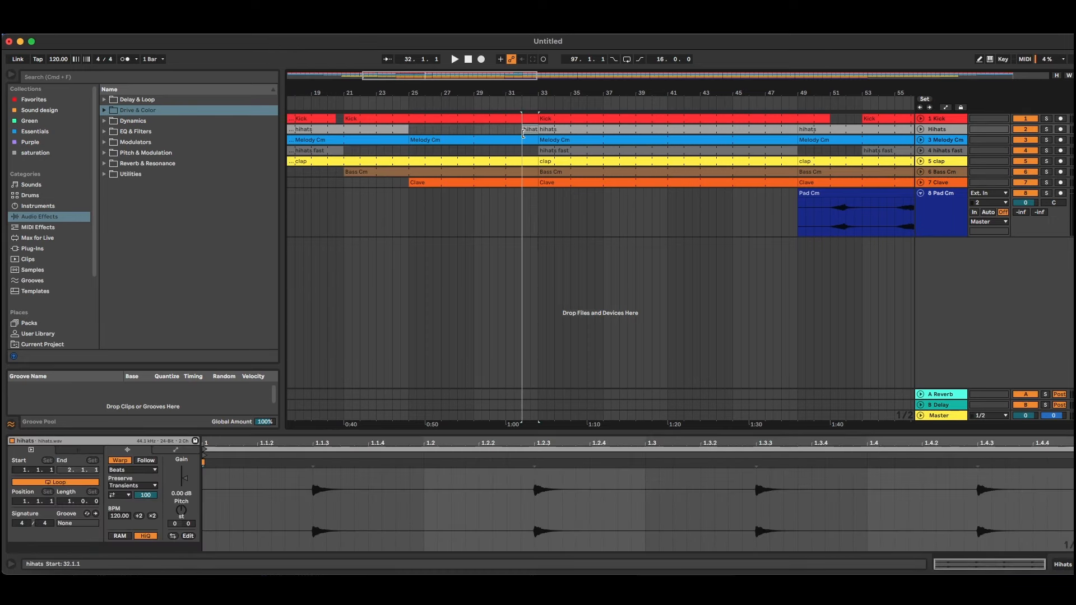
left_click_drag(508, 134, 409, 130)
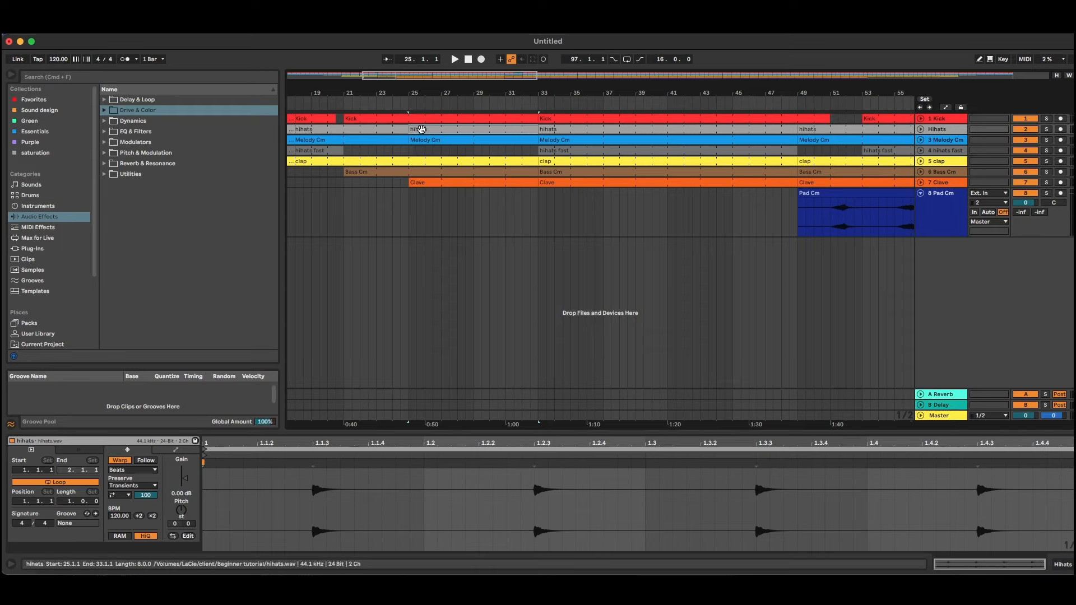
Step: Deactivate the hihats clip from bar 25 to bar 33 and play the arrangement from shortly before it
left_click(422, 129)
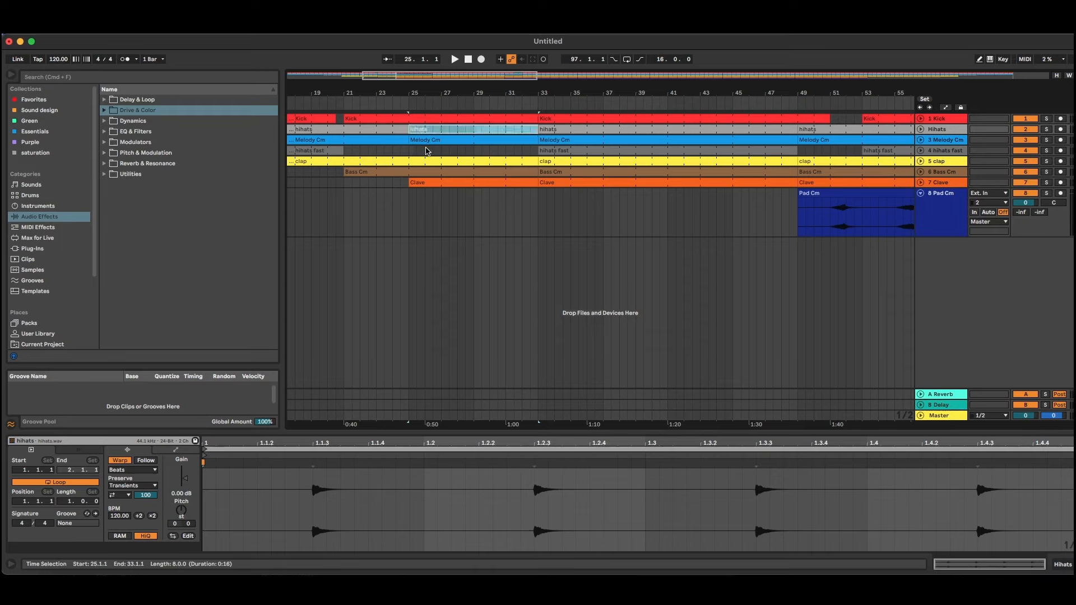
right_click(423, 93)
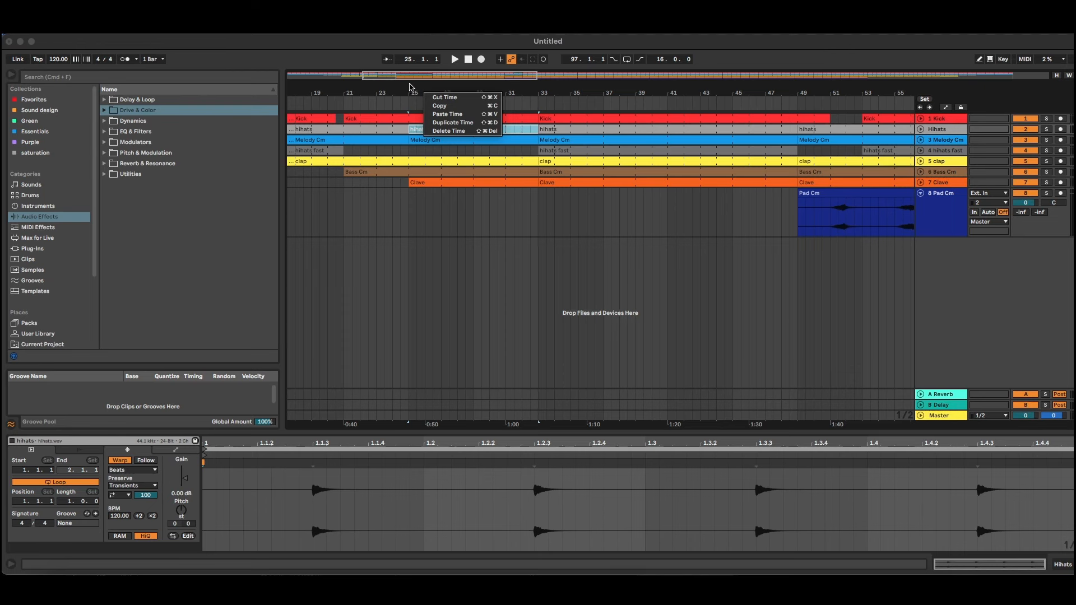
left_click(410, 88)
left_click_drag(412, 92, 378, 94)
left_click(365, 105)
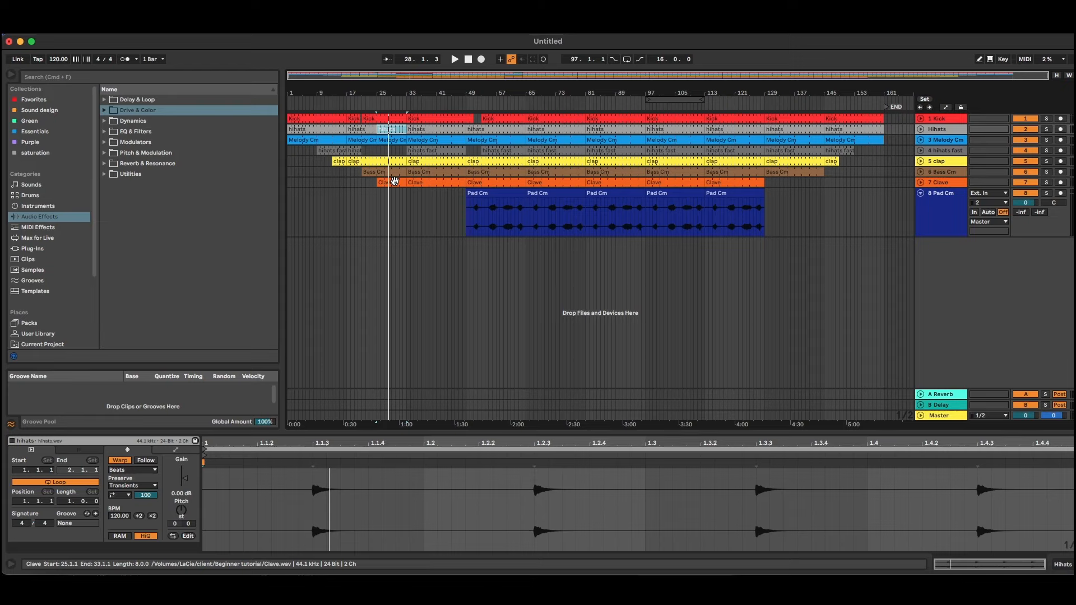
left_click(921, 194)
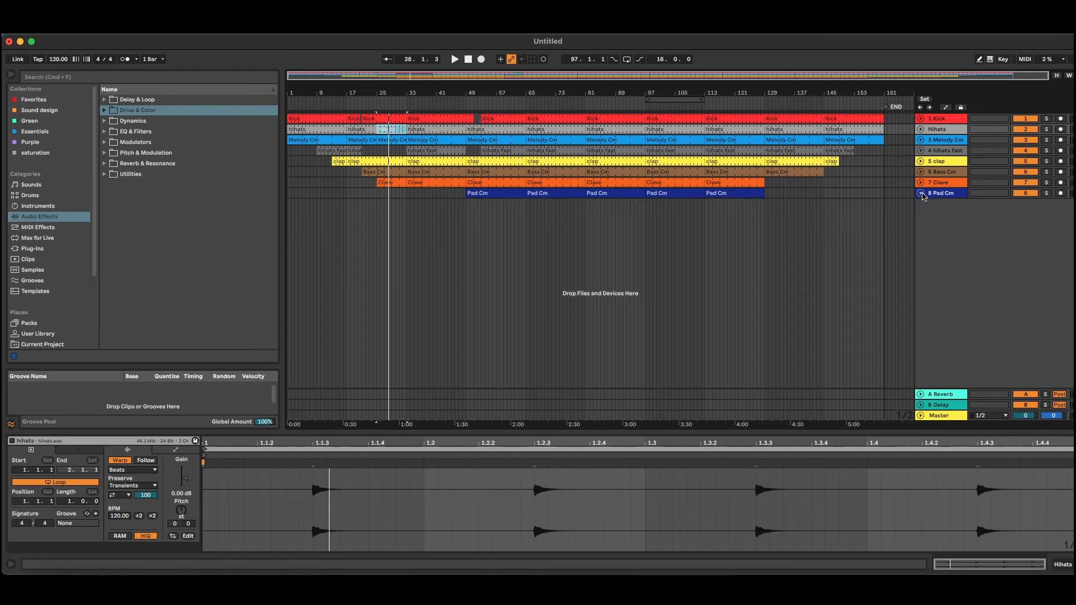
left_click(920, 193)
left_click(504, 196)
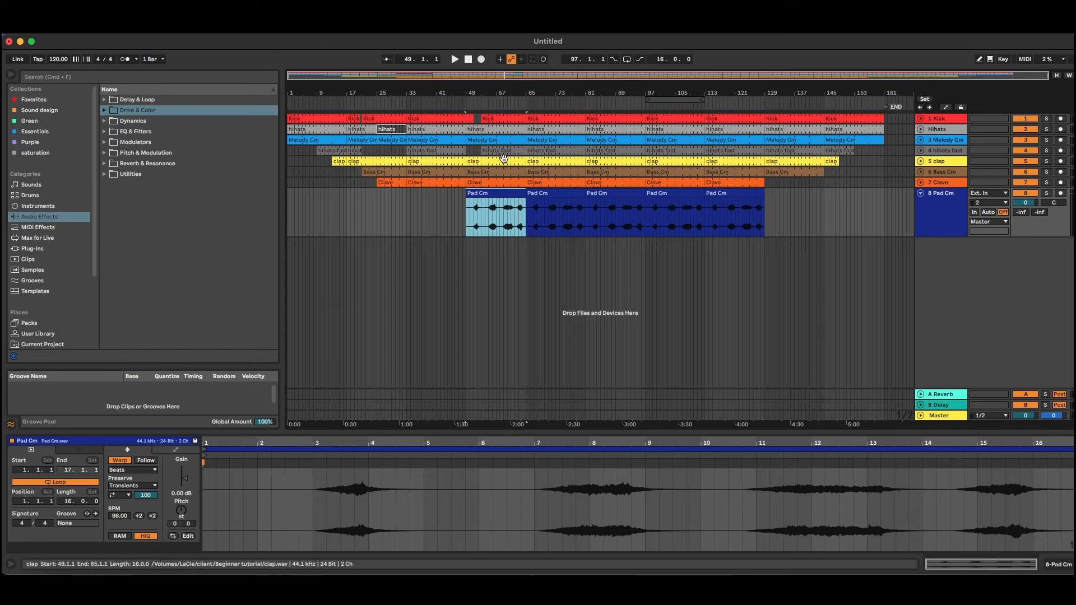
left_click(442, 198)
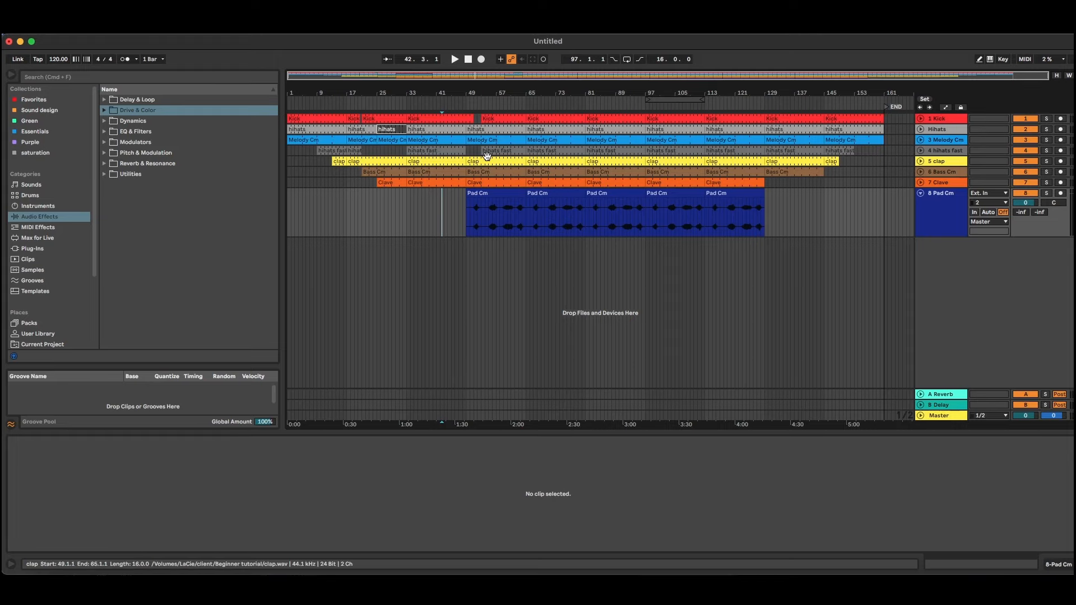
left_click_drag(528, 94, 528, 99)
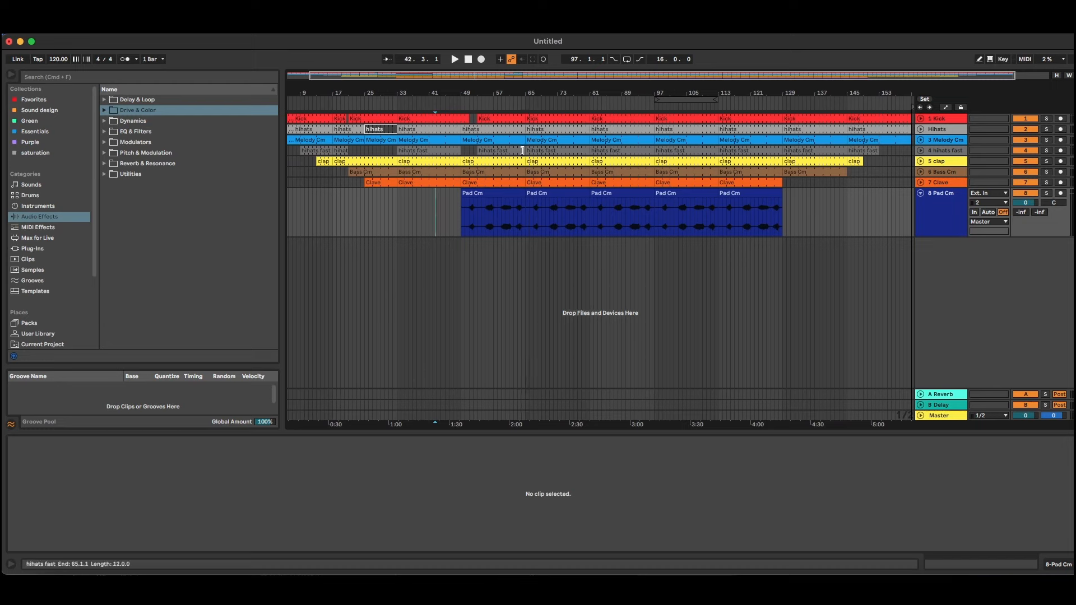
Step: Trim the hihats fast clip starting at bar 53 to end at 64.3.1, and the one starting at bar 65 to end at bar 73
left_click_drag(521, 151, 521, 151)
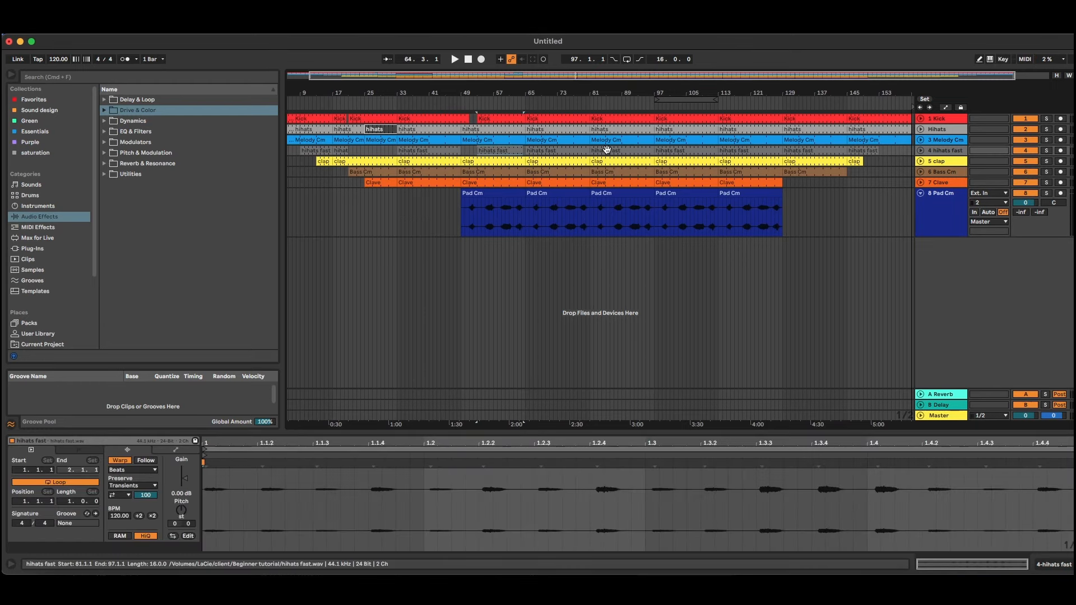
left_click(320, 150)
left_click(563, 150)
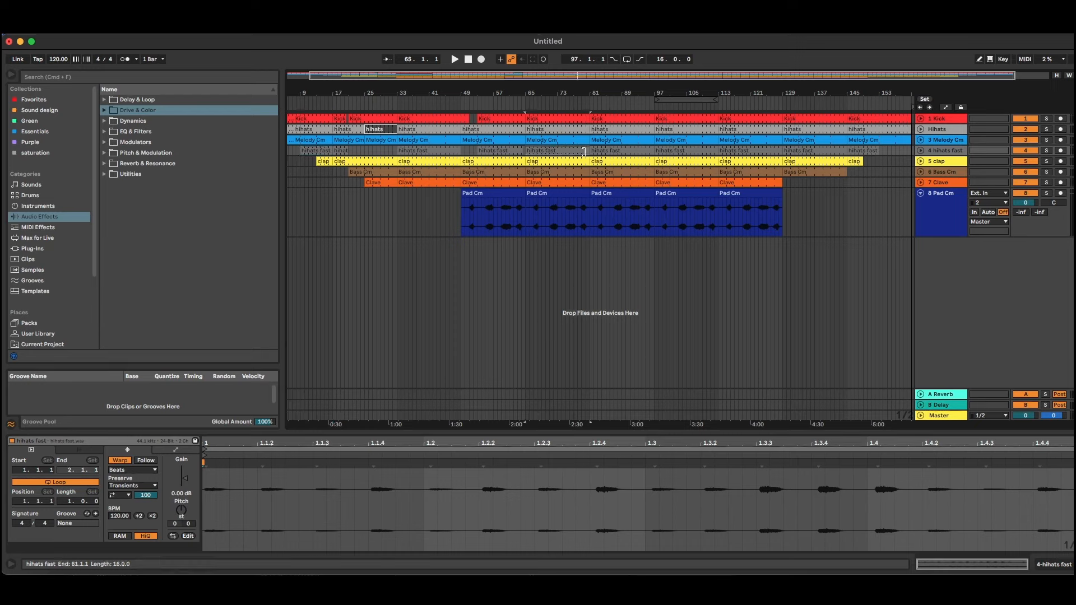
left_click_drag(584, 151, 558, 150)
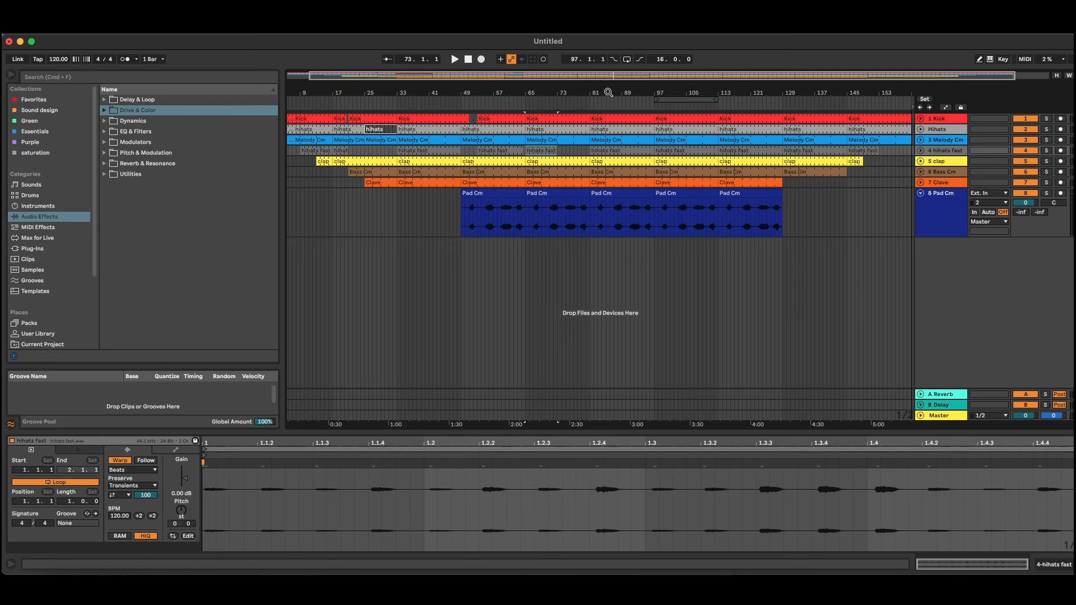
Step: Delete all hihats fast clips between bars 81 and 153
key("w")
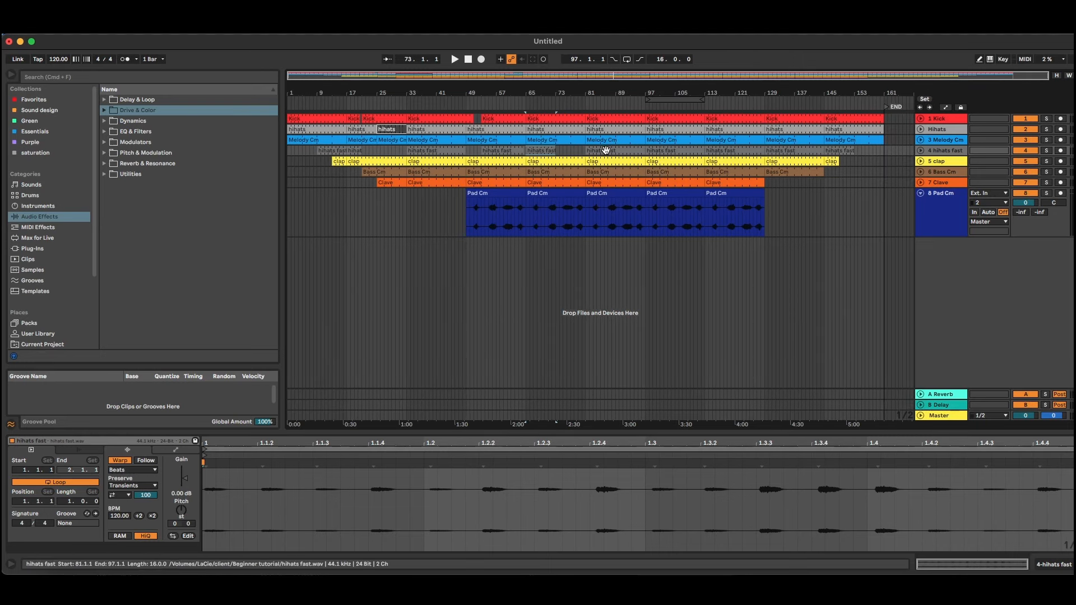
left_click(840, 150)
left_click(621, 151, "shift")
key("Delete")
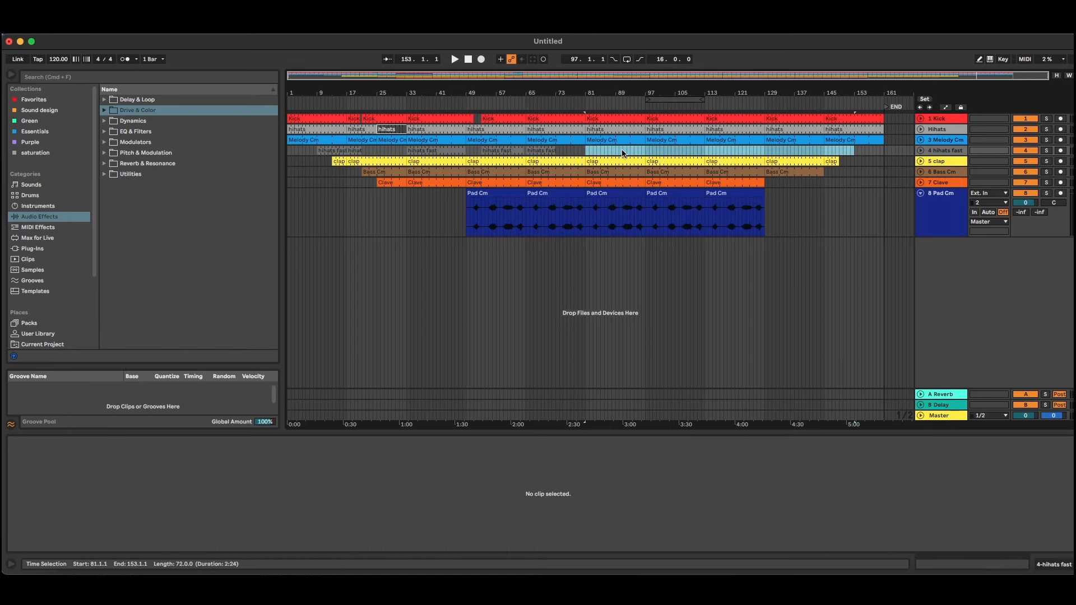
Step: Set the fixed grid to 4 Bars and duplicate the hihats fast section spanning bars 9 to 81 directly after itself
right_click(906, 419)
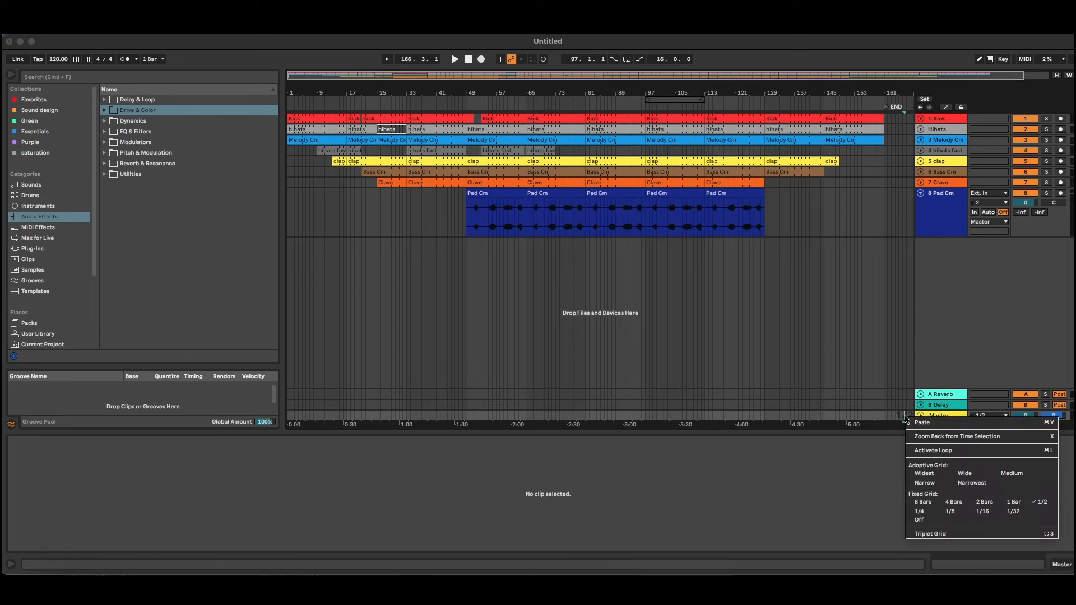
left_click(946, 503)
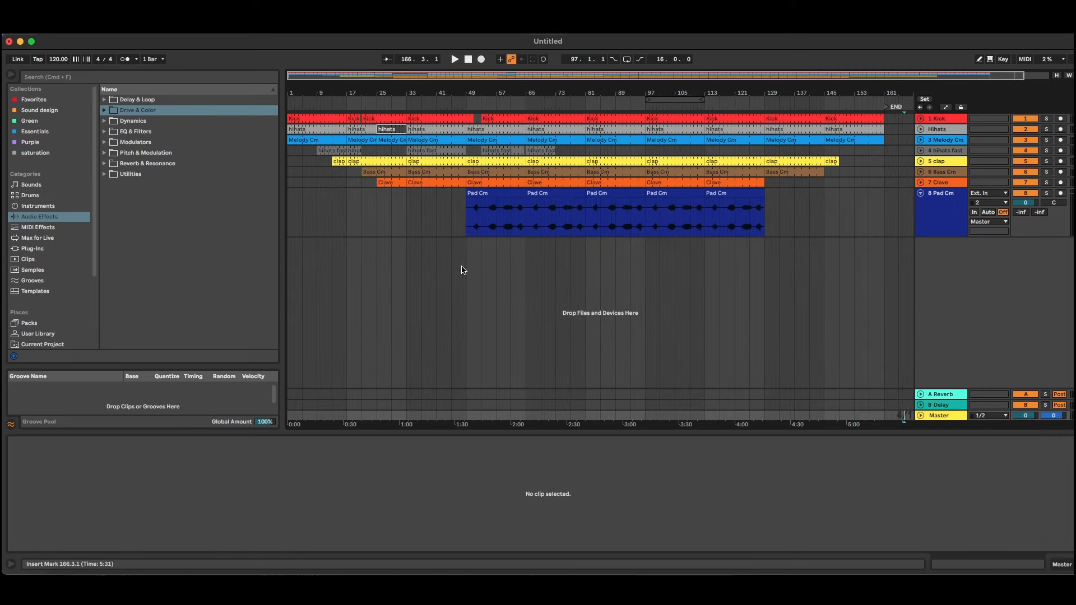
left_click(336, 150)
left_click(532, 150, "shift")
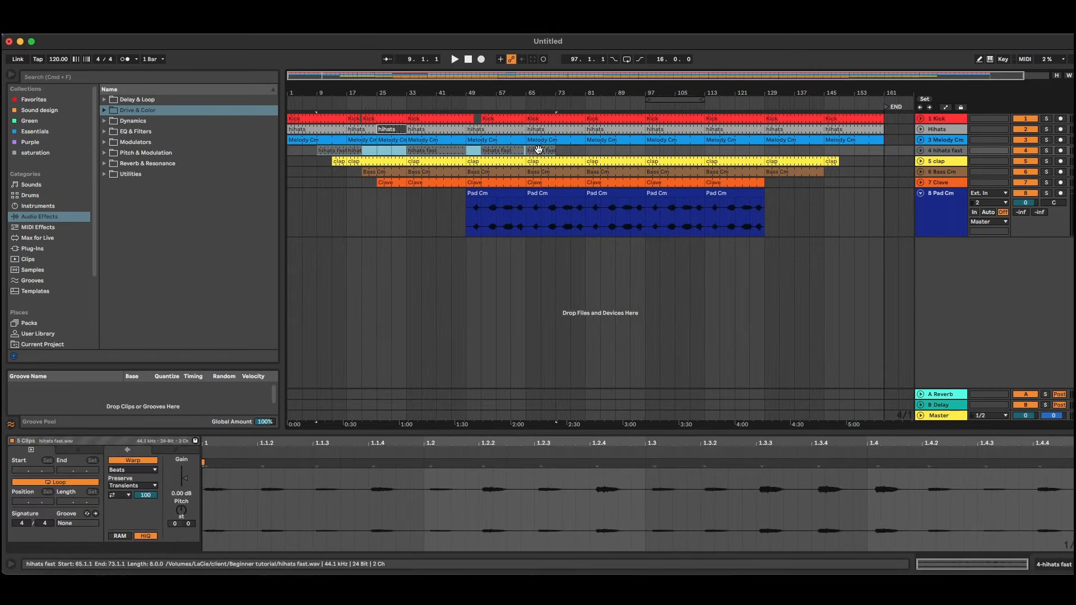
left_click(585, 152, "shift")
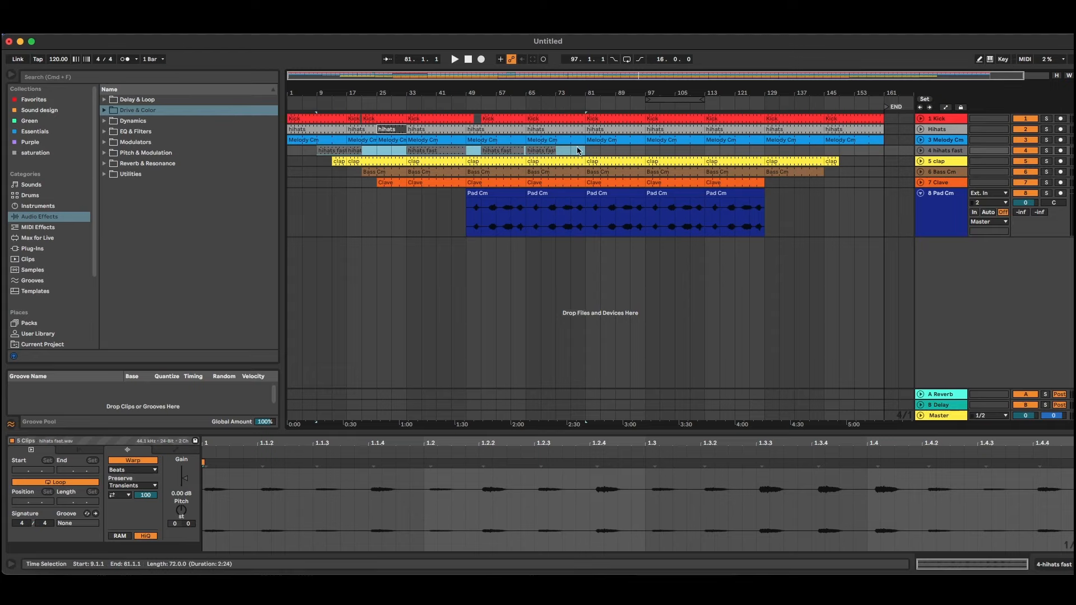
key("super+d")
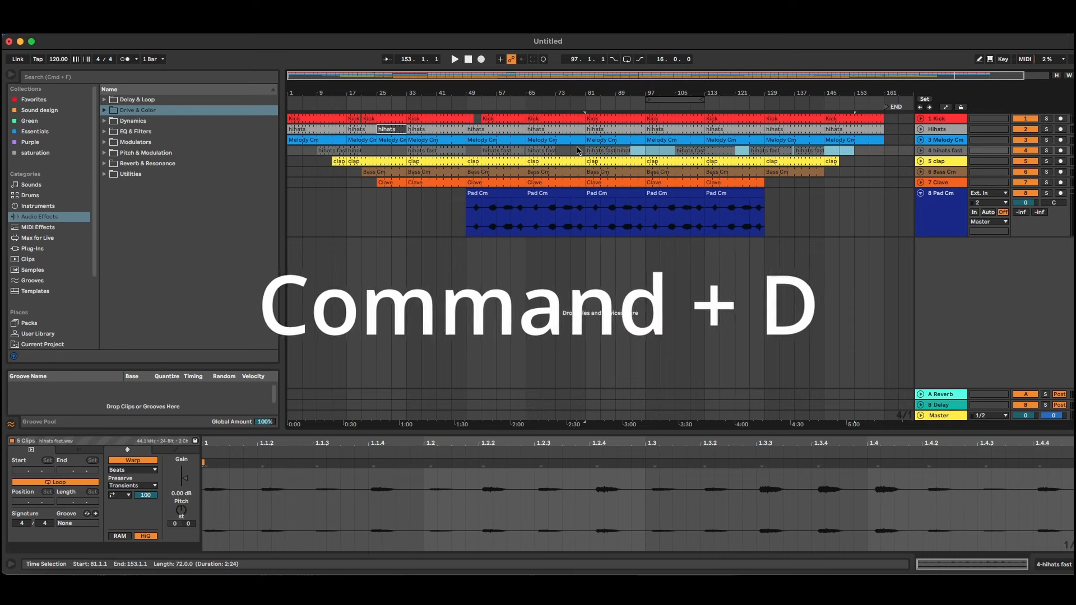
left_click(839, 152)
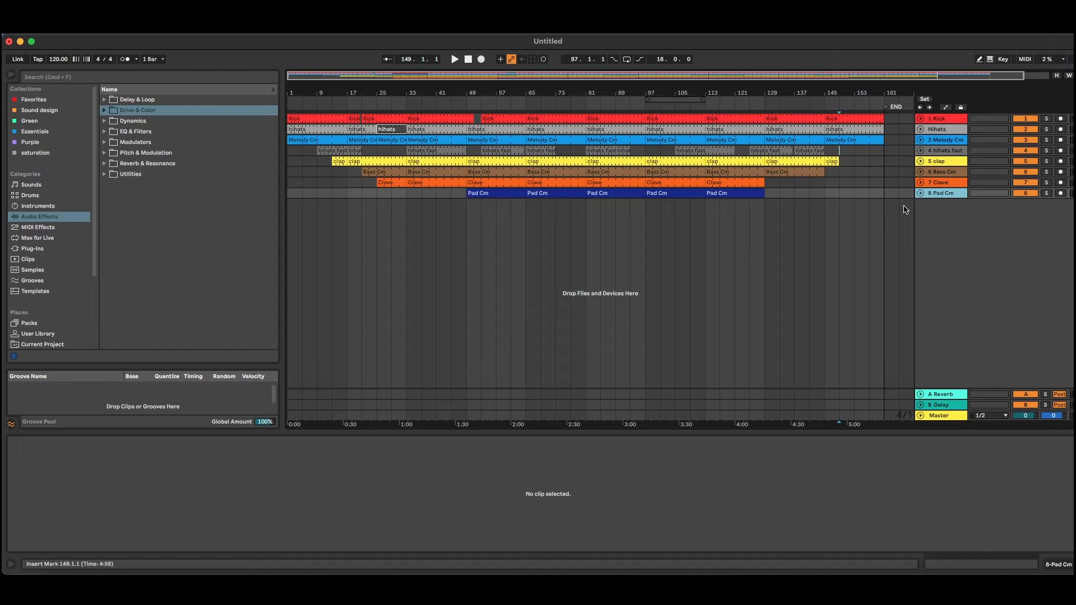
Step: Save the Live Set in the Beginner tutorial folder as 1-Techno_jan-120BPM_dreamy
key("super+s")
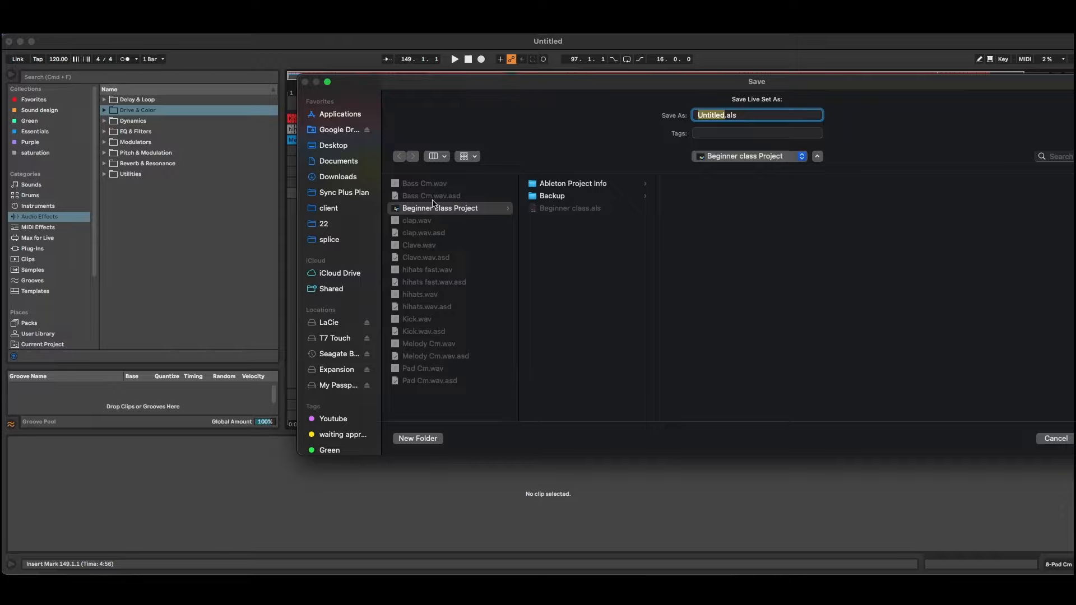
left_click(736, 158)
left_click(735, 170)
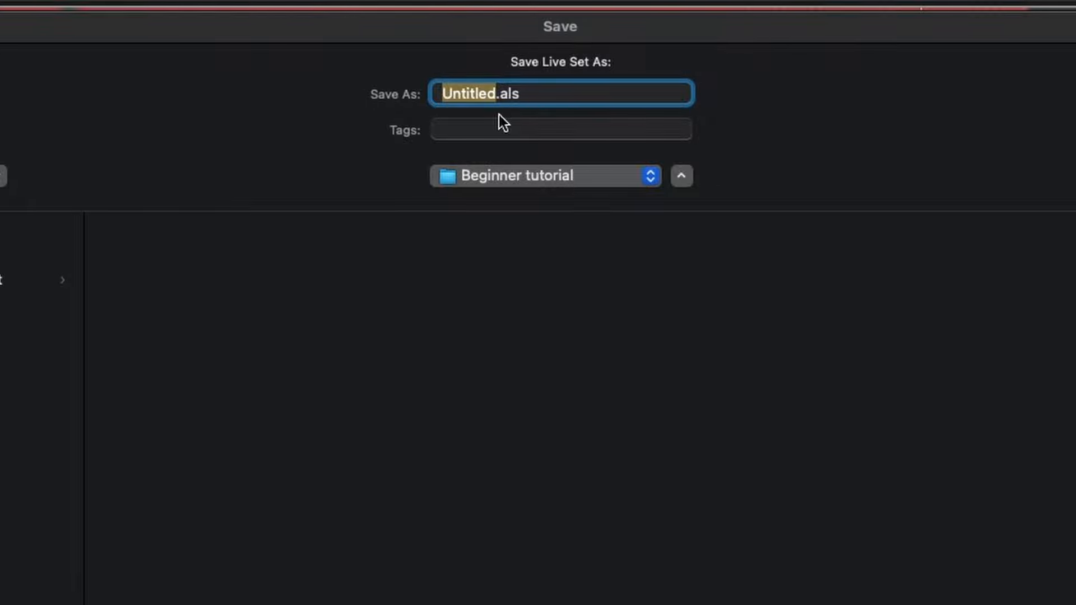
type("1-")
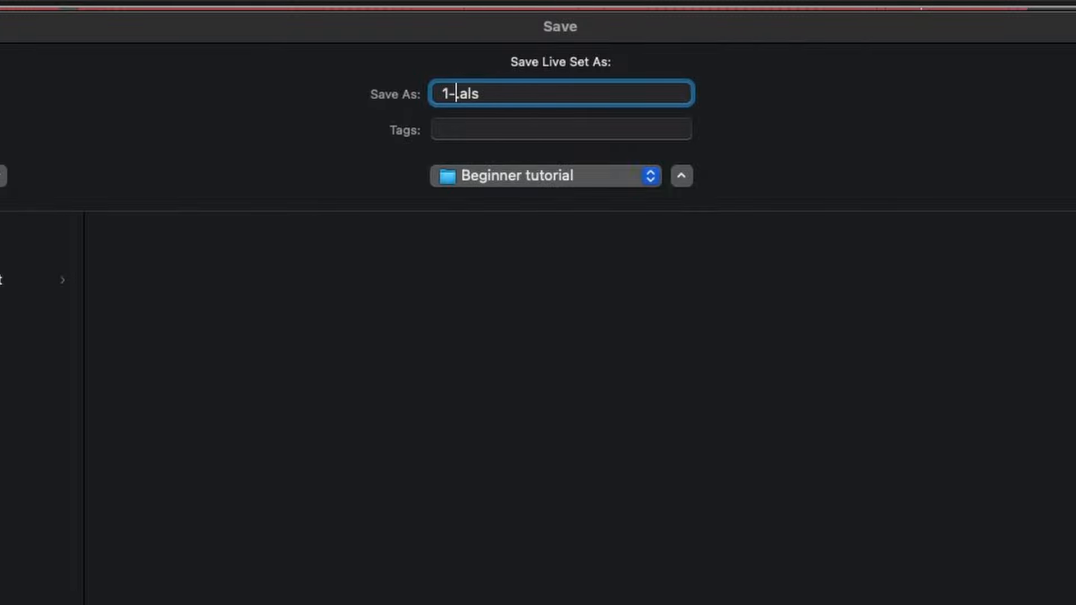
type("Techno")
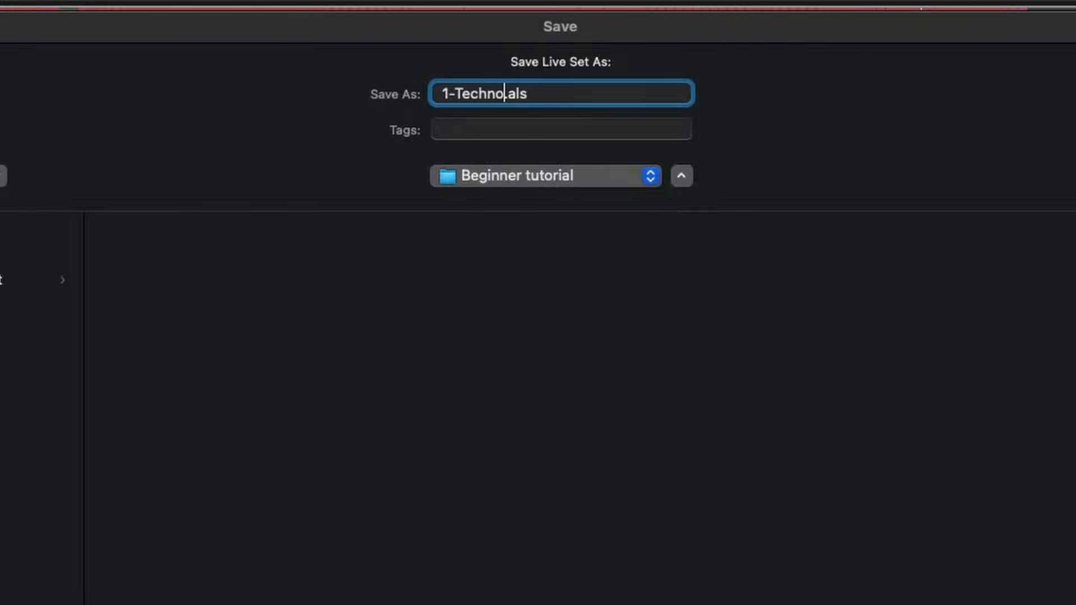
type("_jan")
type("-120")
type("BPM")
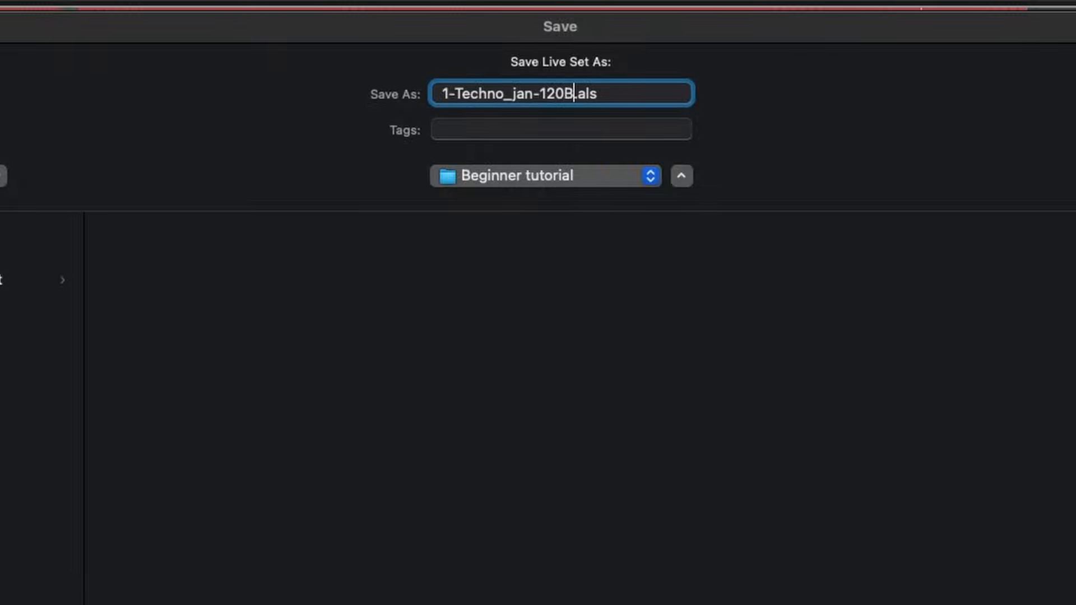
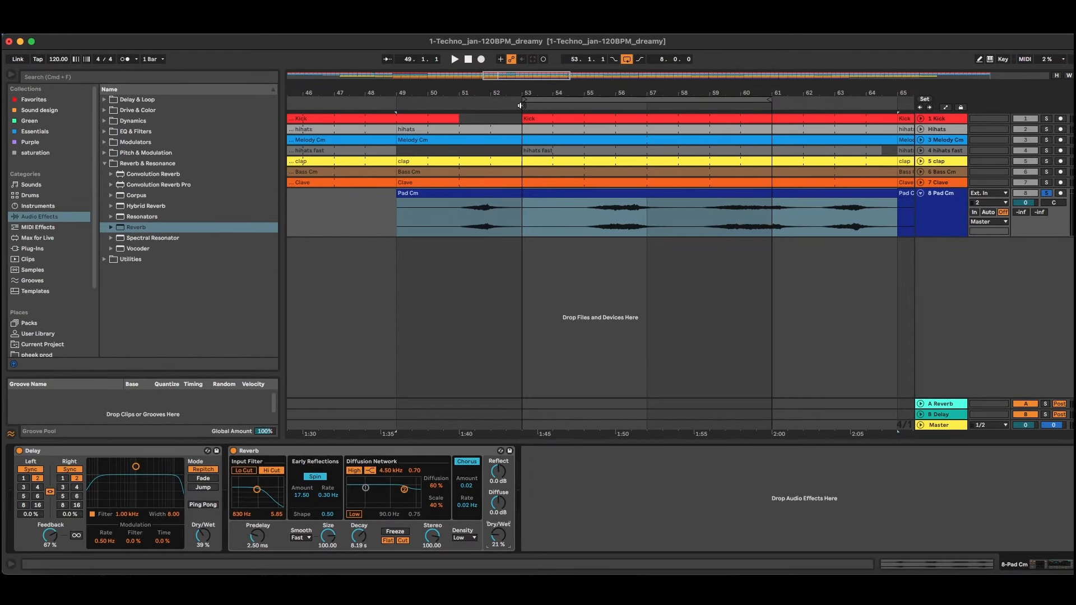
Step: While looping from bar 53, set the pad's Delay to 72% feedback and 49% dry/wet, and its Reverb to 76% dry/wet and 8.57 s decay
left_click(520, 106)
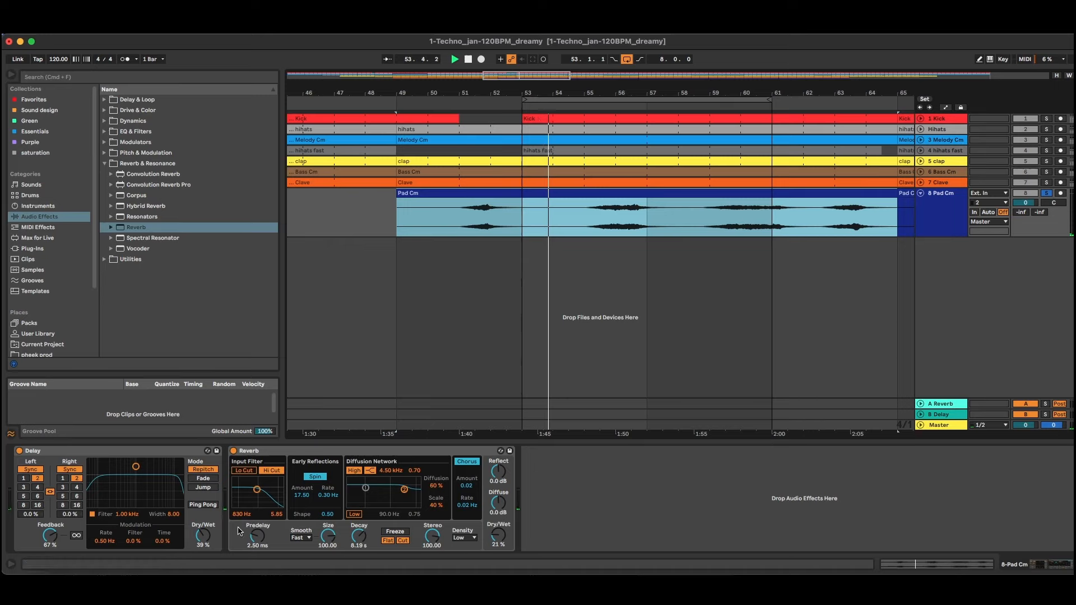
left_click_drag(52, 537, 51, 533)
left_click_drag(202, 537, 202, 530)
left_click_drag(498, 535, 498, 505)
left_click_drag(358, 535, 359, 548)
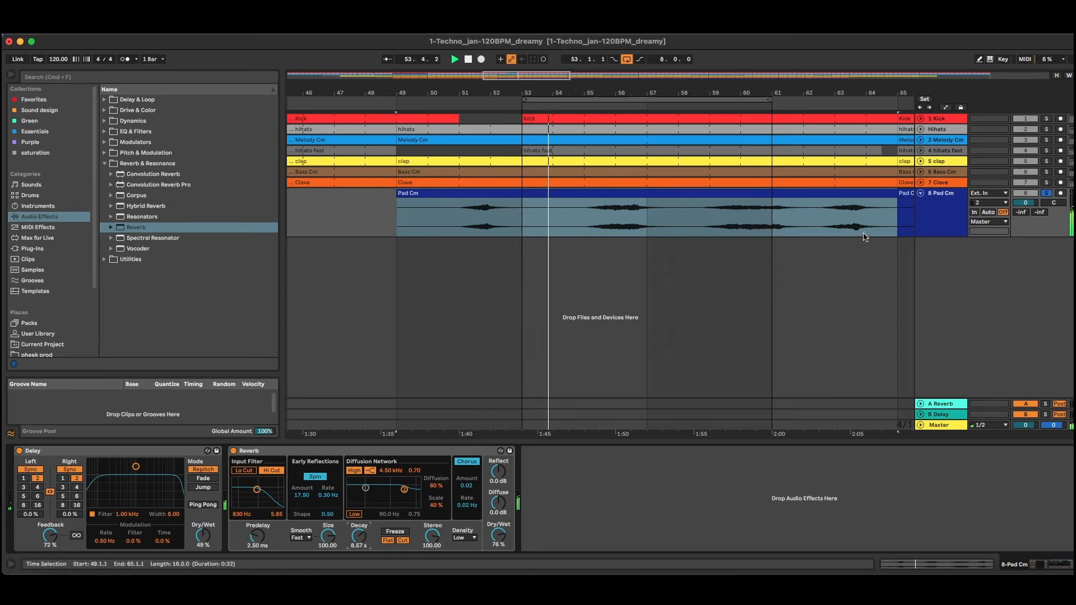
Step: Solo and unfold the Hihats track, and add the default Delay audio effect to it
left_click(1045, 129)
left_click(926, 133)
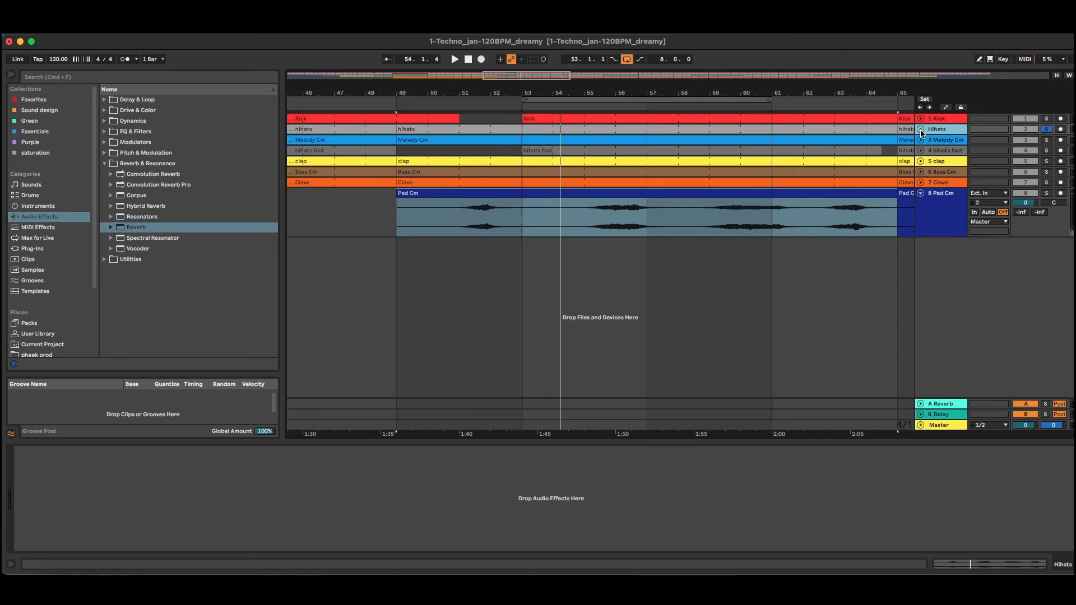
left_click(921, 130)
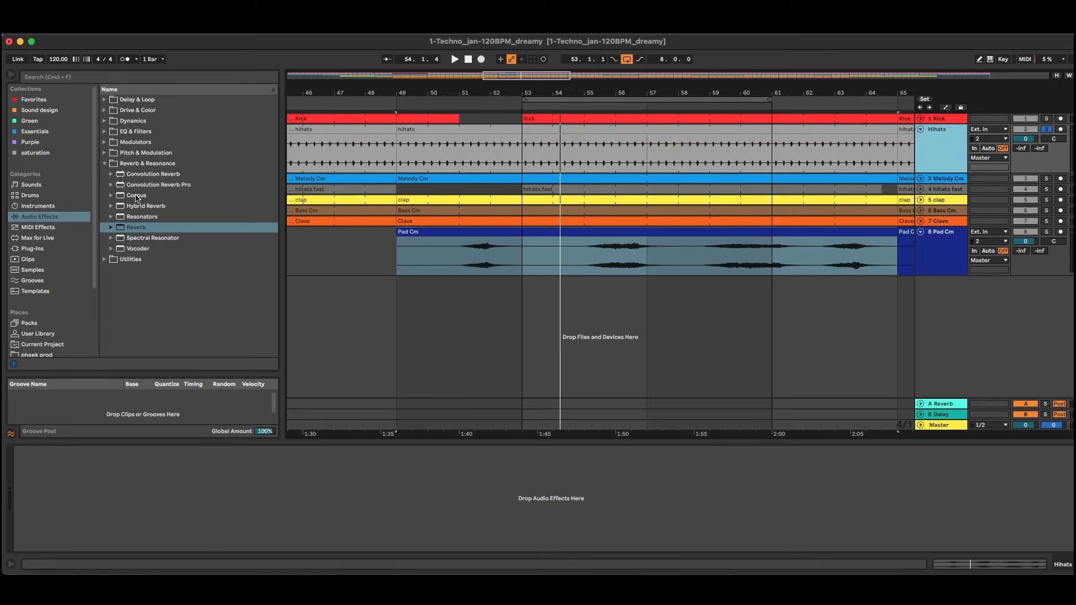
left_click(105, 100)
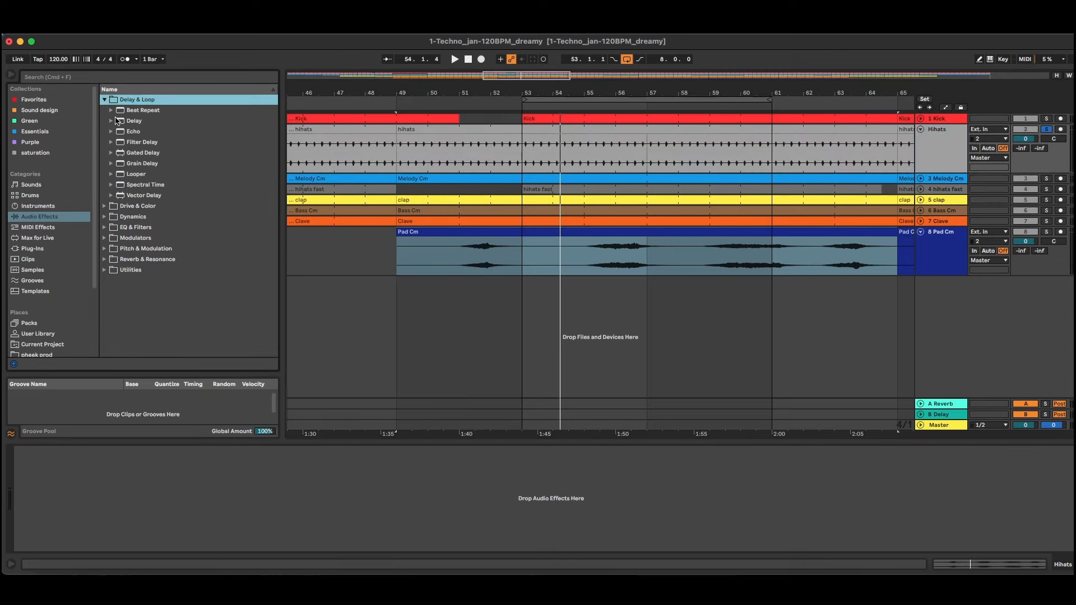
double_click(123, 121)
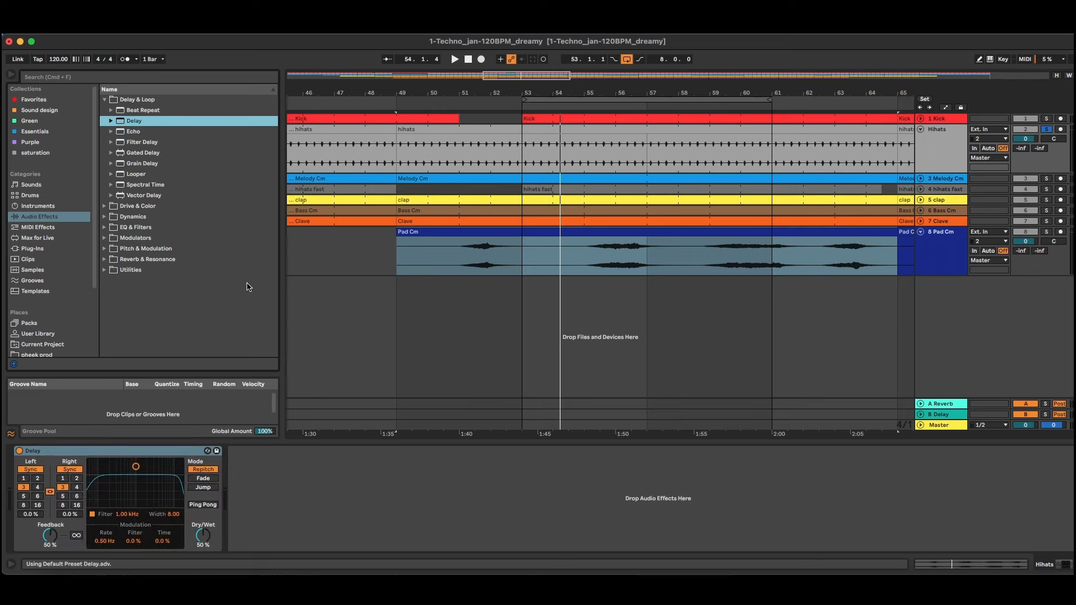
Step: Audition the hi-hats with synced delay times 2, 4 and 3, keeping 3, and enable Ping Pong with dry/wet at 37%
key("space")
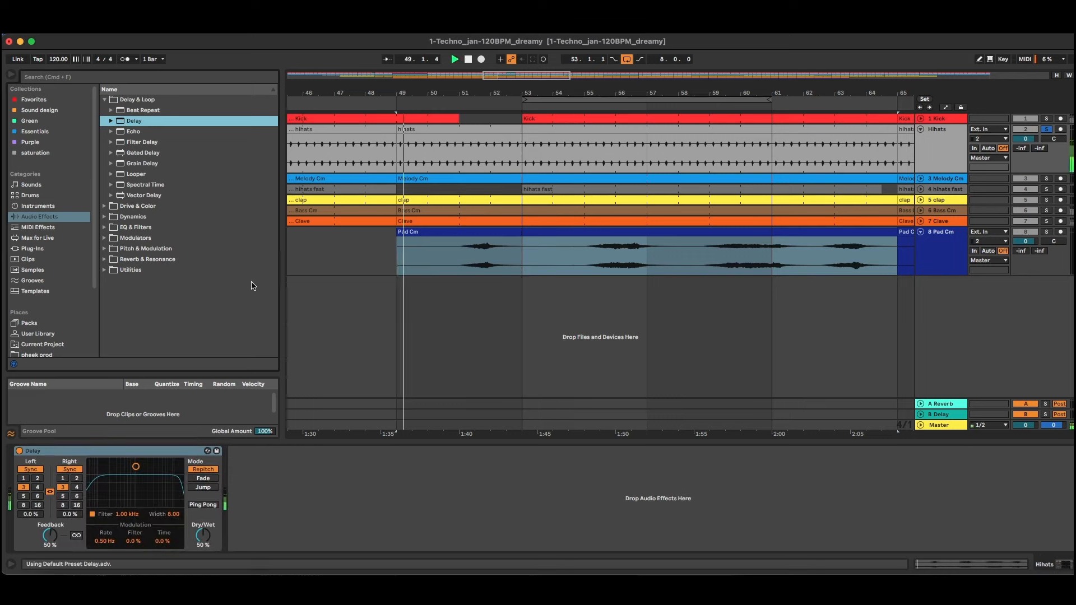
left_click(77, 478)
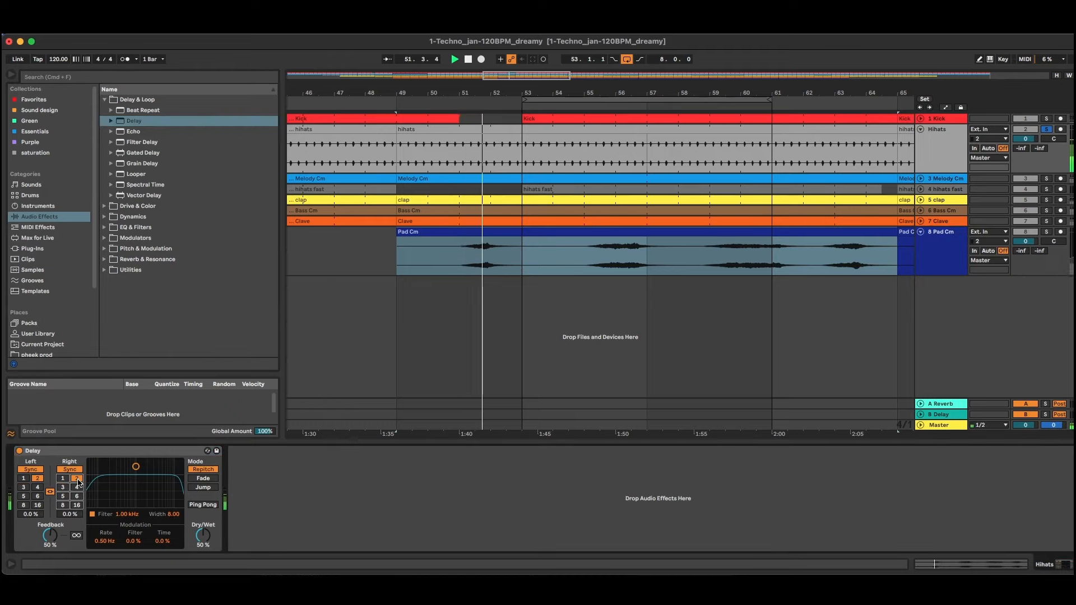
left_click(77, 487)
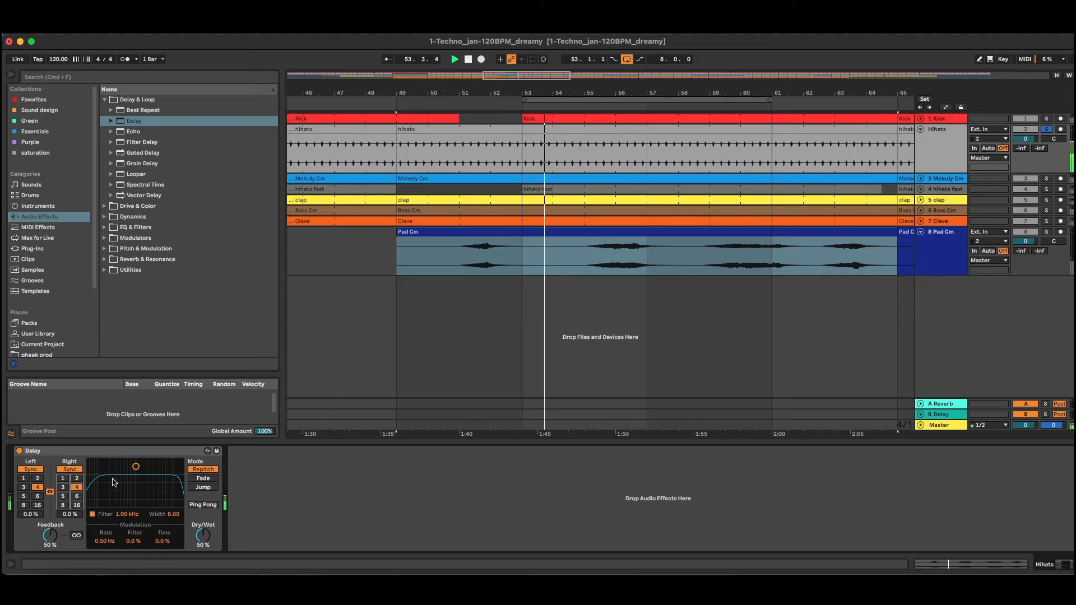
left_click(63, 487)
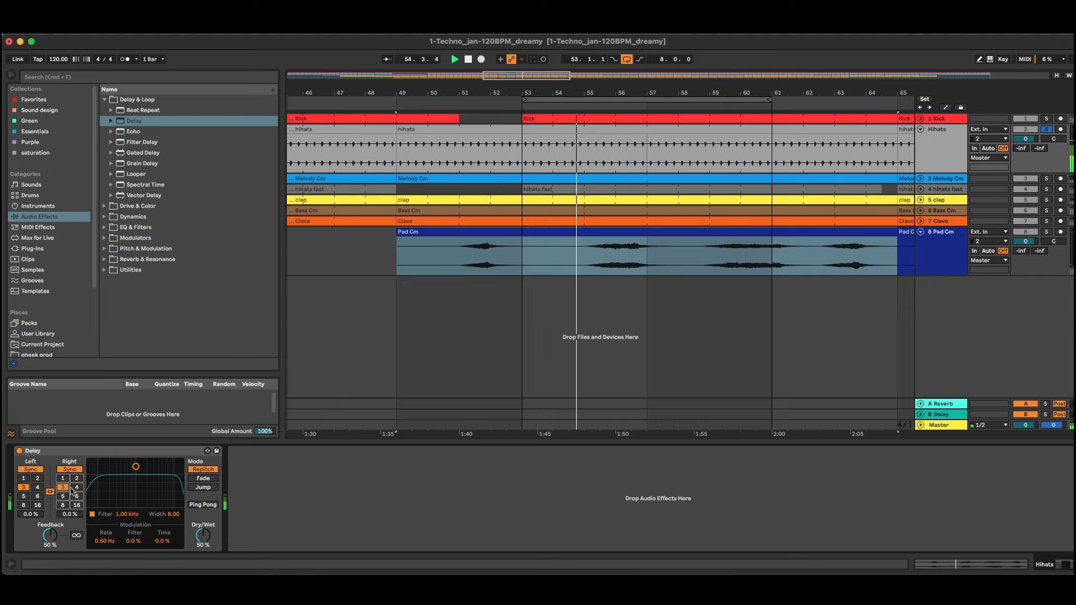
left_click(203, 505)
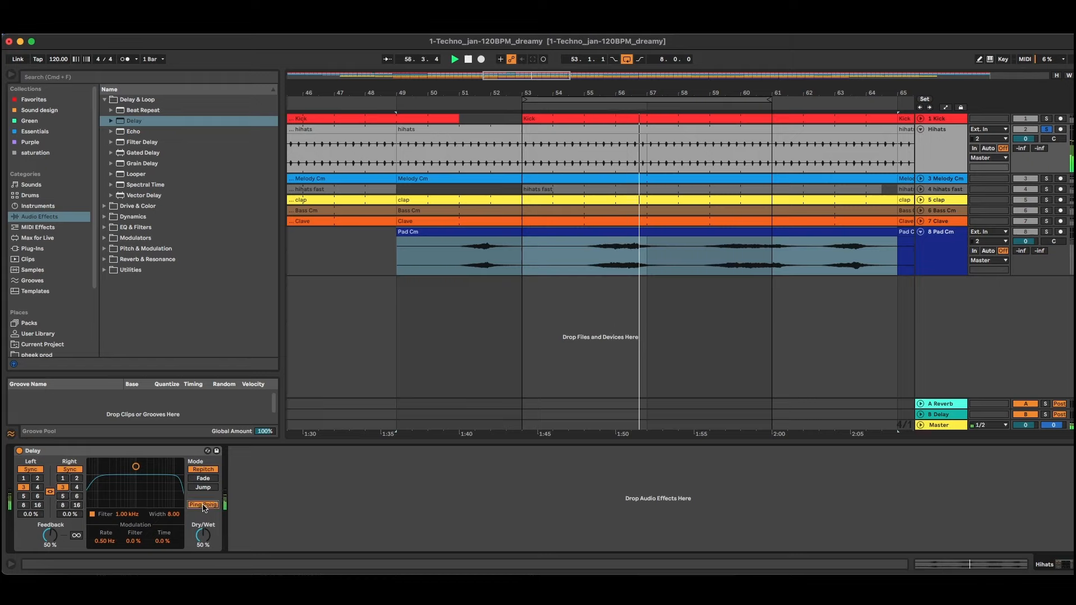
left_click_drag(203, 535, 203, 546)
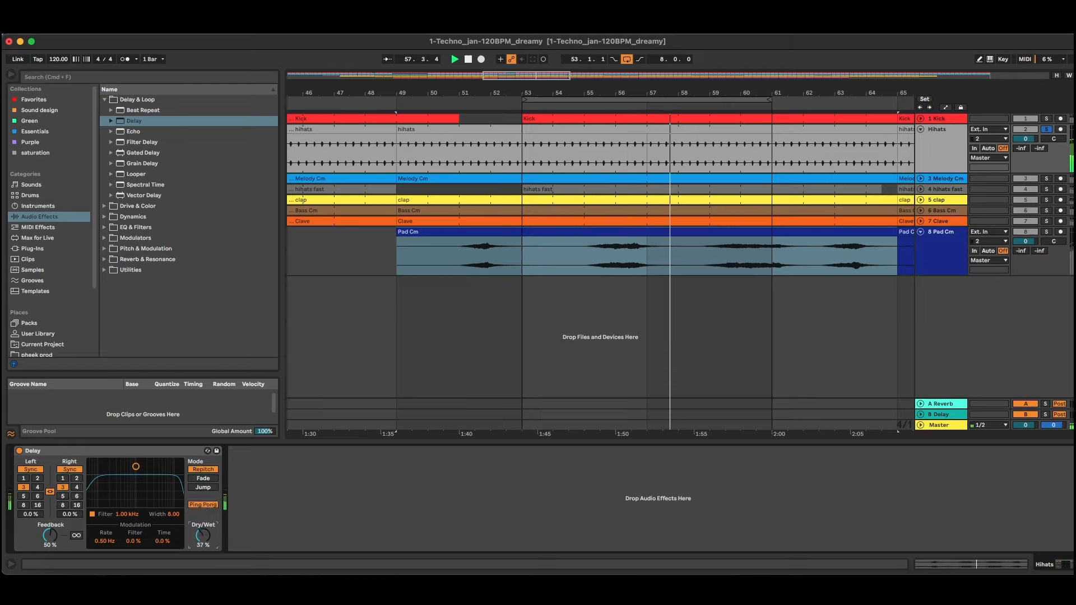
Step: Set the hi-hat Delay's filter to 623 Hz with width 2.74 and dry/wet to 49%, and solo the Kick track alongside Hihats
mouse_move(139, 480)
left_mouse_down()
mouse_move(140, 500)
mouse_move(128, 490)
left_mouse_up()
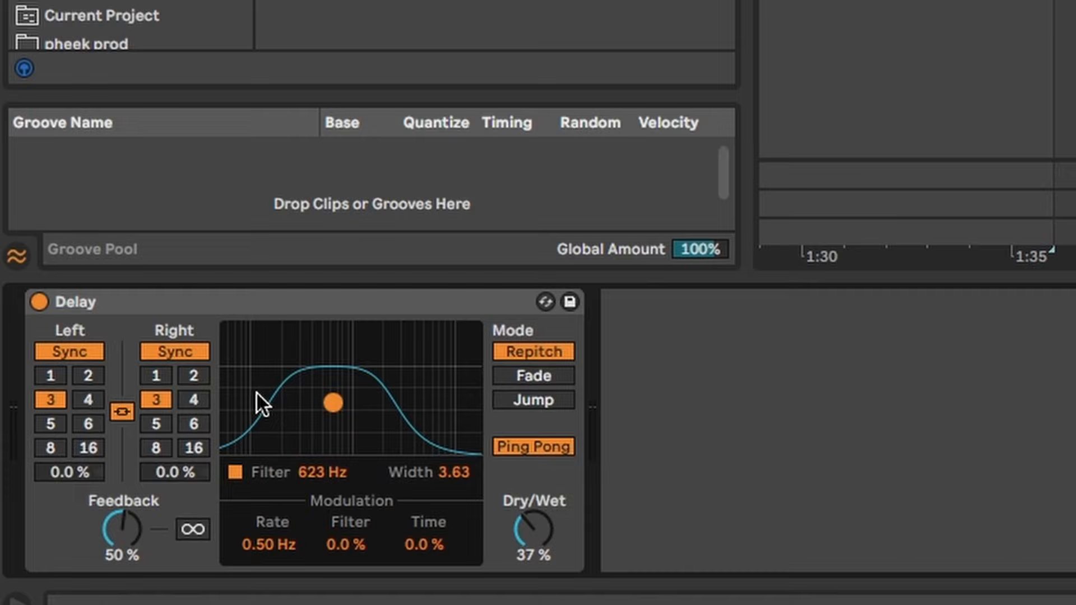
mouse_move(331, 402)
left_mouse_down()
mouse_move(408, 398)
mouse_move(342, 403)
left_mouse_up()
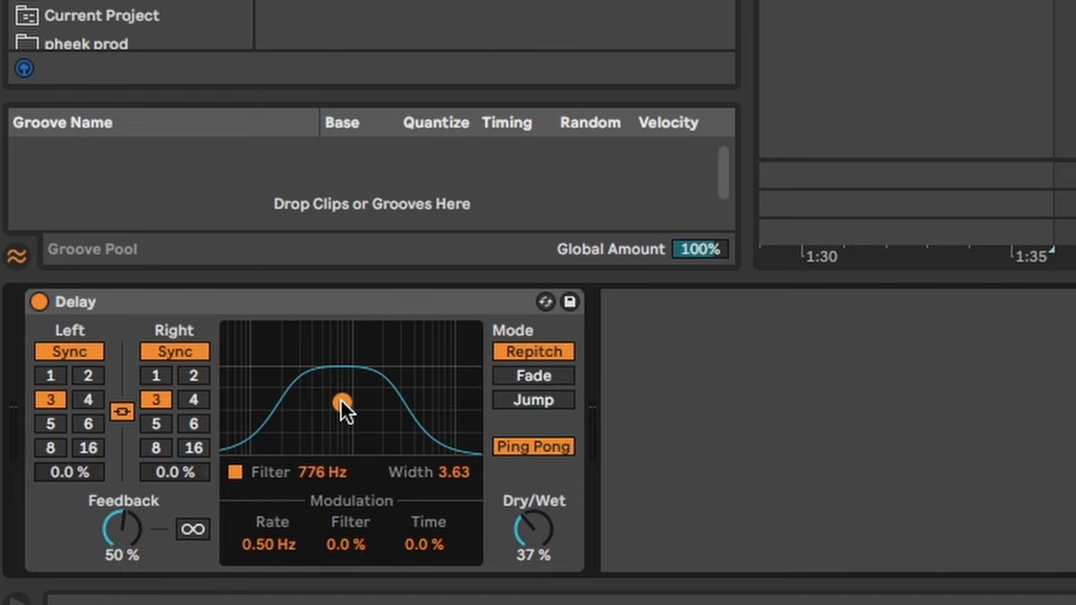
left_click_drag(341, 400, 333, 423)
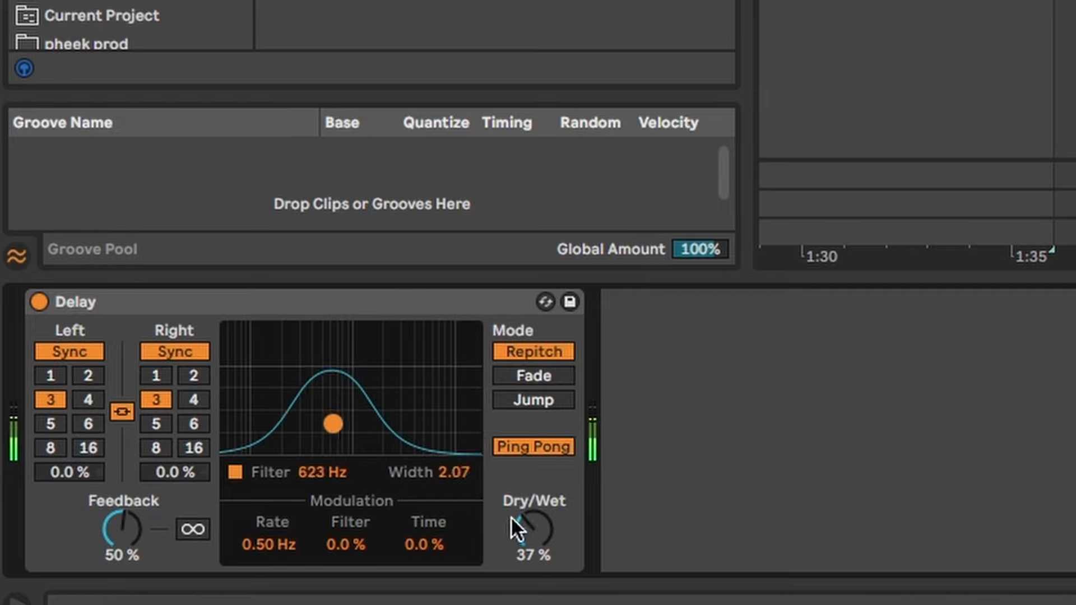
left_click_drag(513, 529, 513, 518)
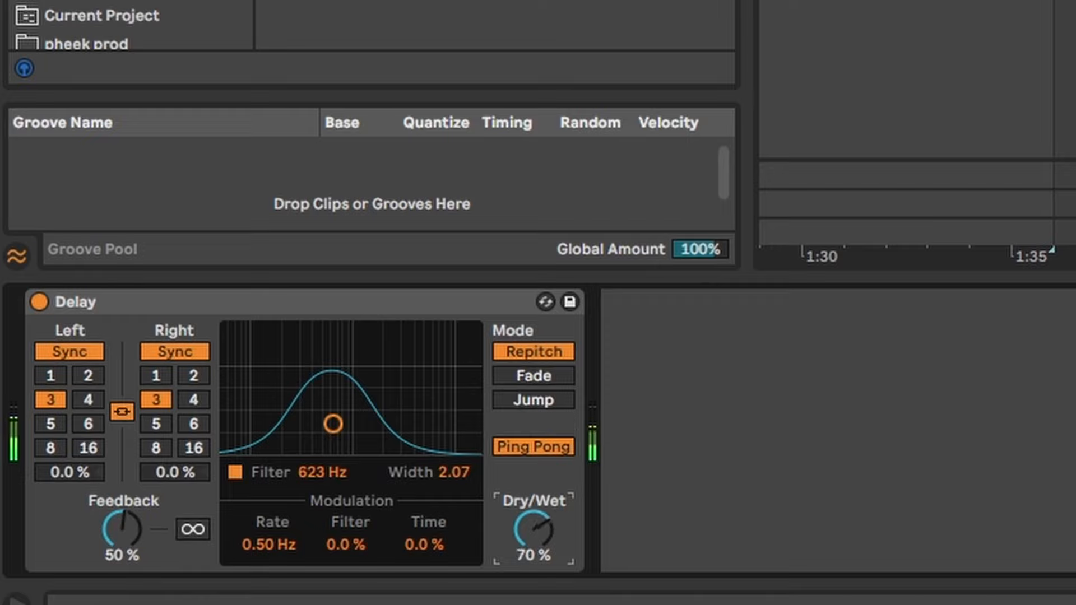
mouse_move(353, 419)
left_mouse_down()
mouse_move(377, 394)
mouse_move(360, 422)
mouse_move(332, 414)
left_mouse_up()
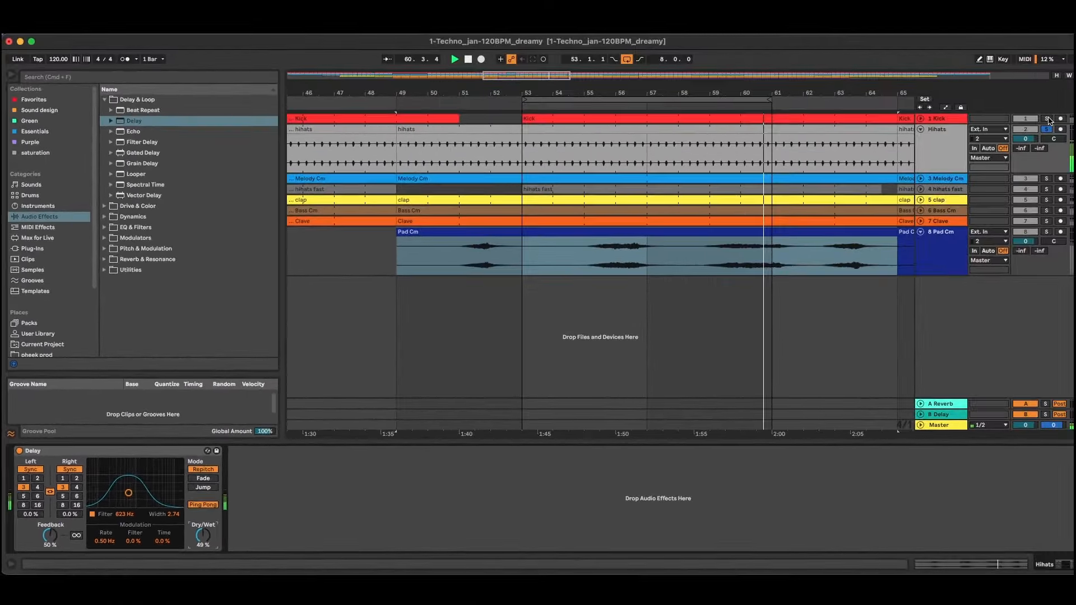
left_click(1047, 119, "super")
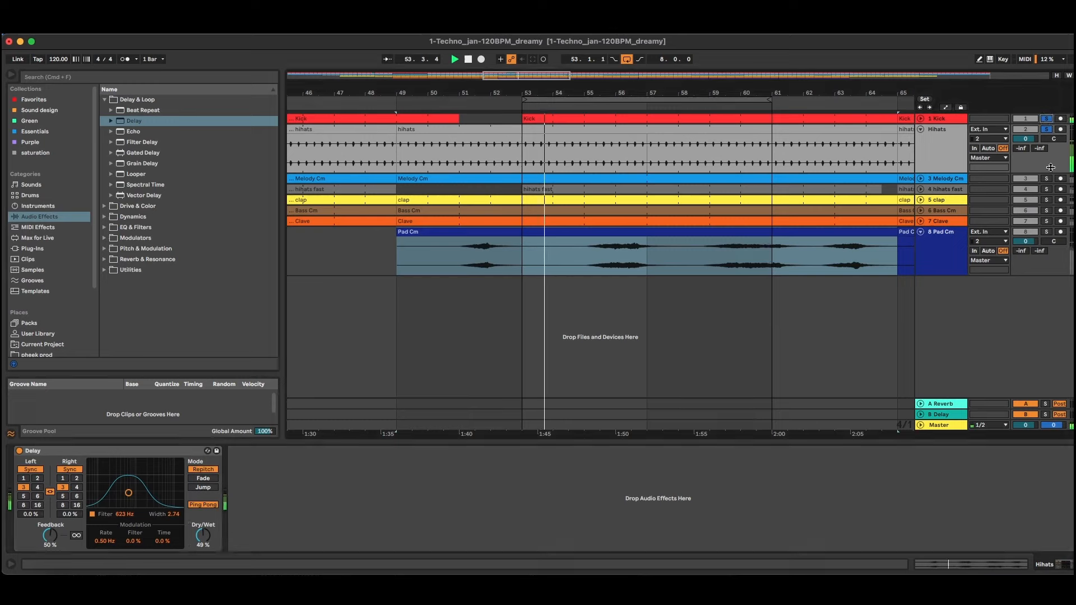
Step: Turn off solo on the Kick and Hihats tracks, and unfold the Clave track
left_click(1047, 119)
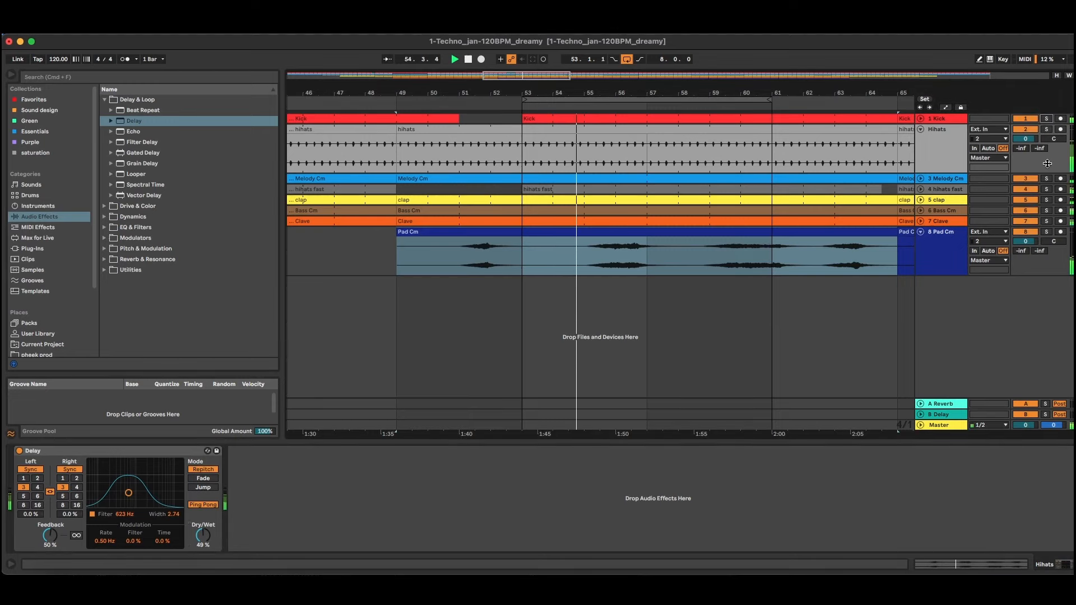
left_click(942, 155)
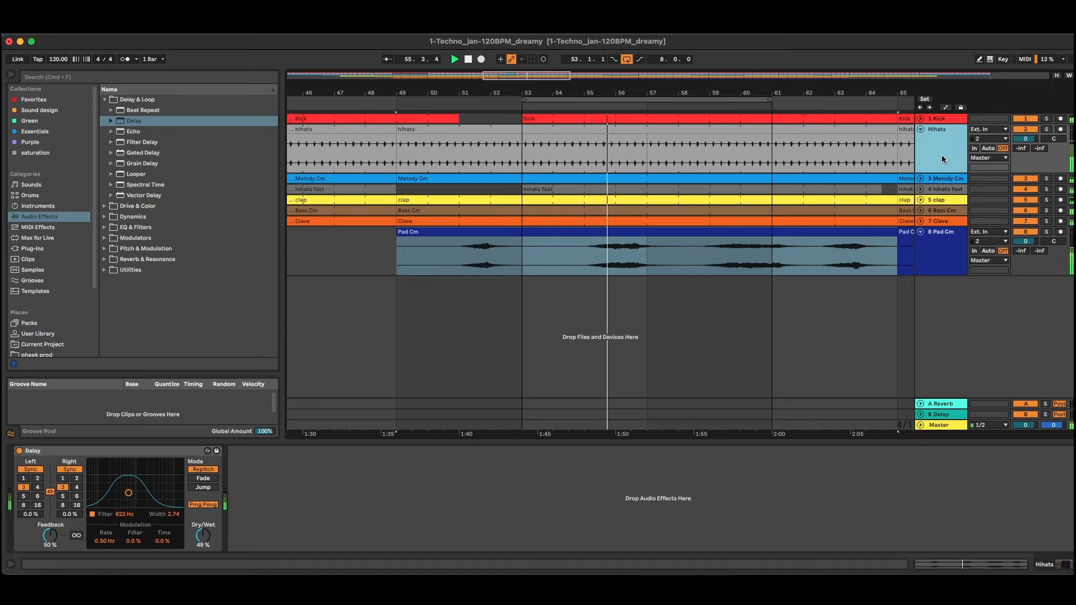
left_click(948, 224)
left_click(922, 222)
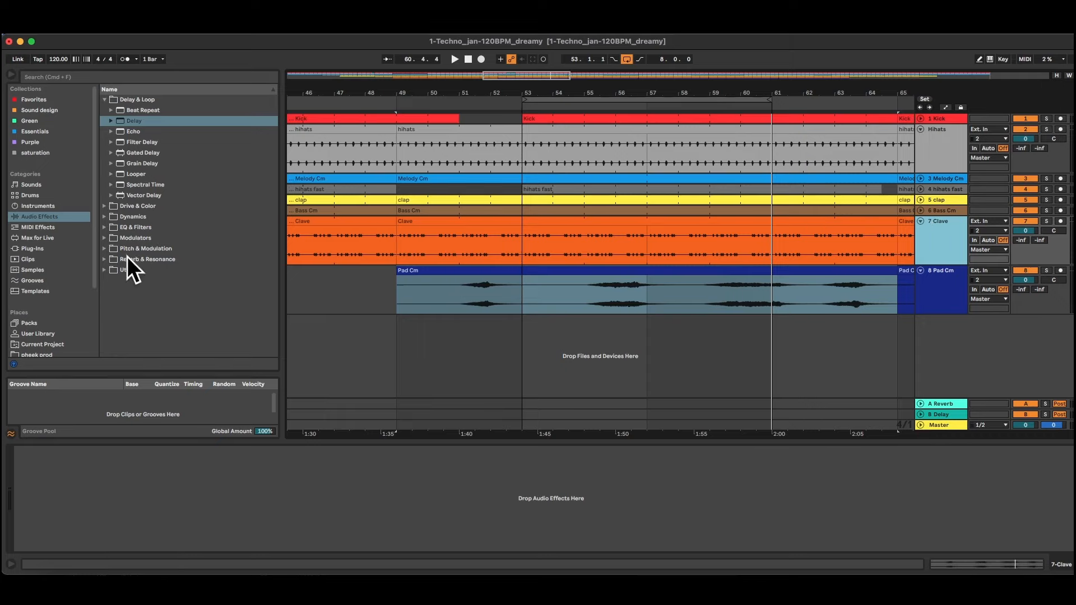
Step: Add the default Reverb to the Clave track with 20% dry/wet and 851 ms decay, and play the track soloed
left_click(105, 259)
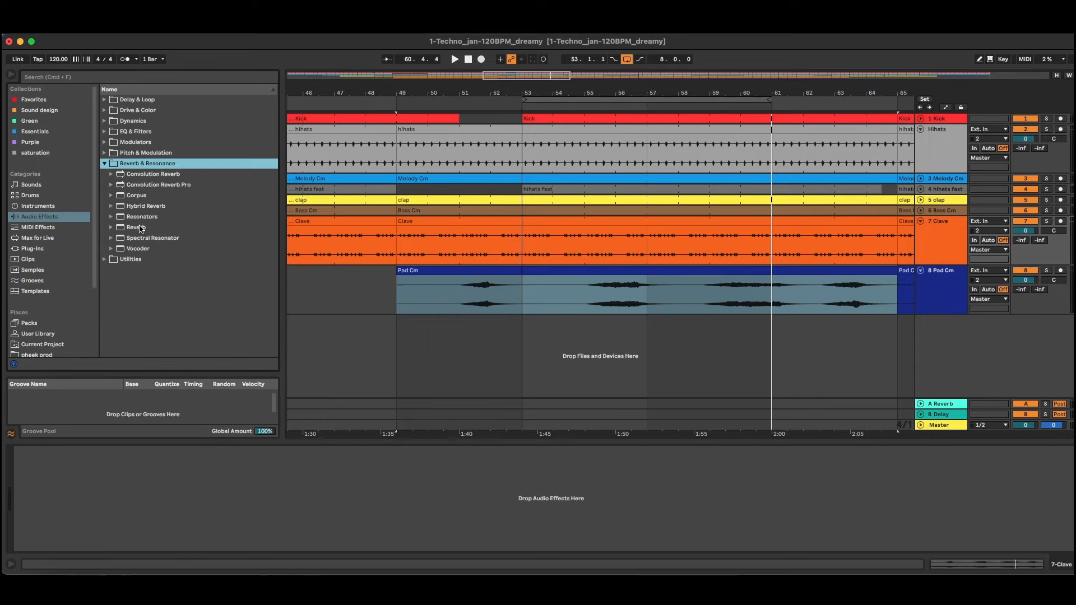
double_click(140, 228)
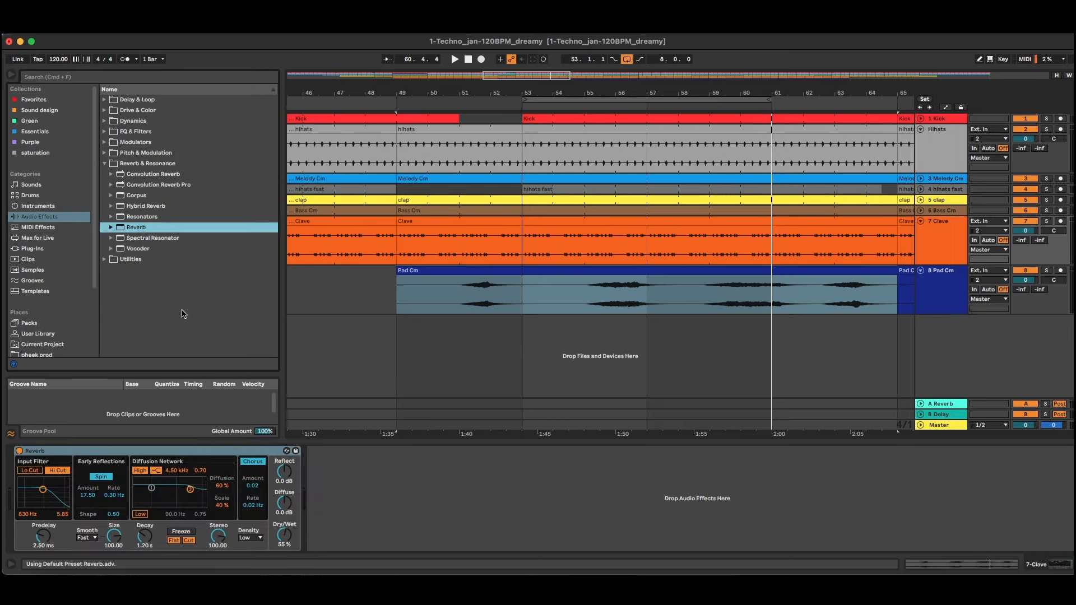
left_click_drag(283, 540, 283, 545)
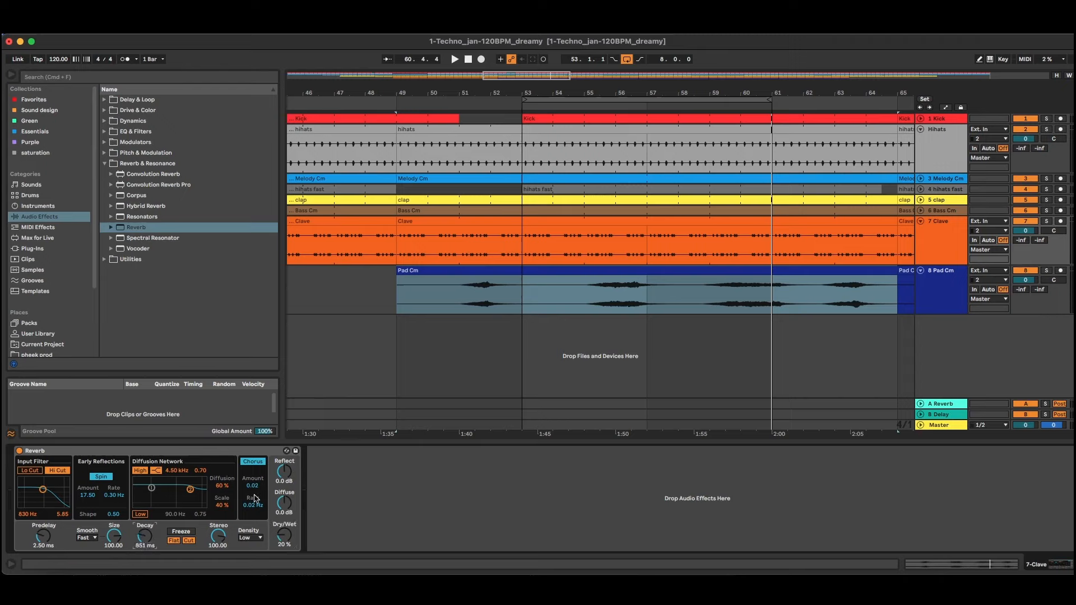
left_click(1046, 222)
key("space")
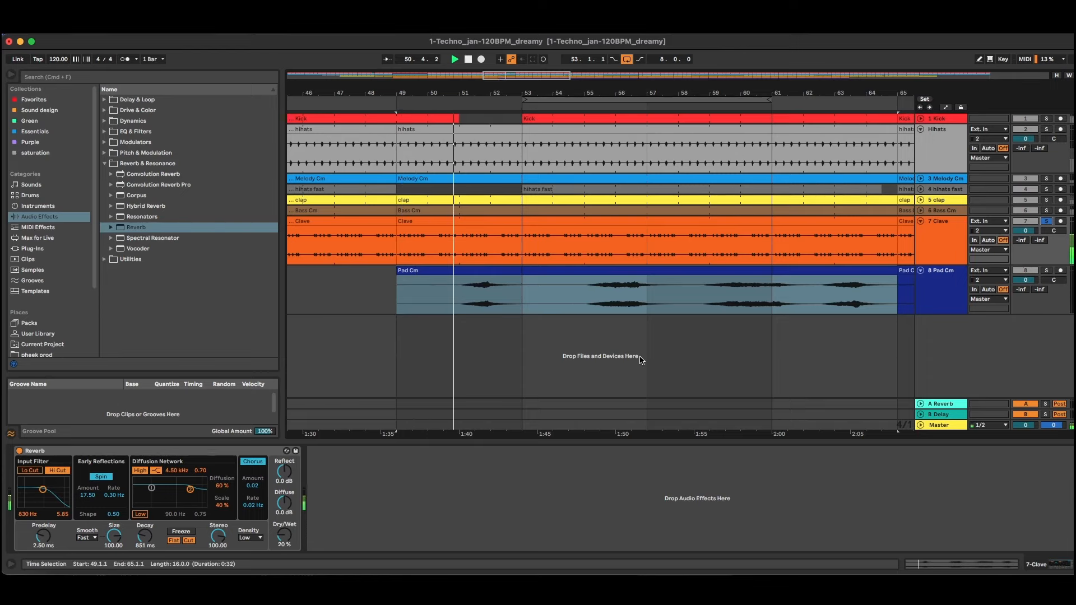
Step: Try the Room reverb presets Ambience Medium and Tile Room on the soloed Clave track
left_click(111, 229)
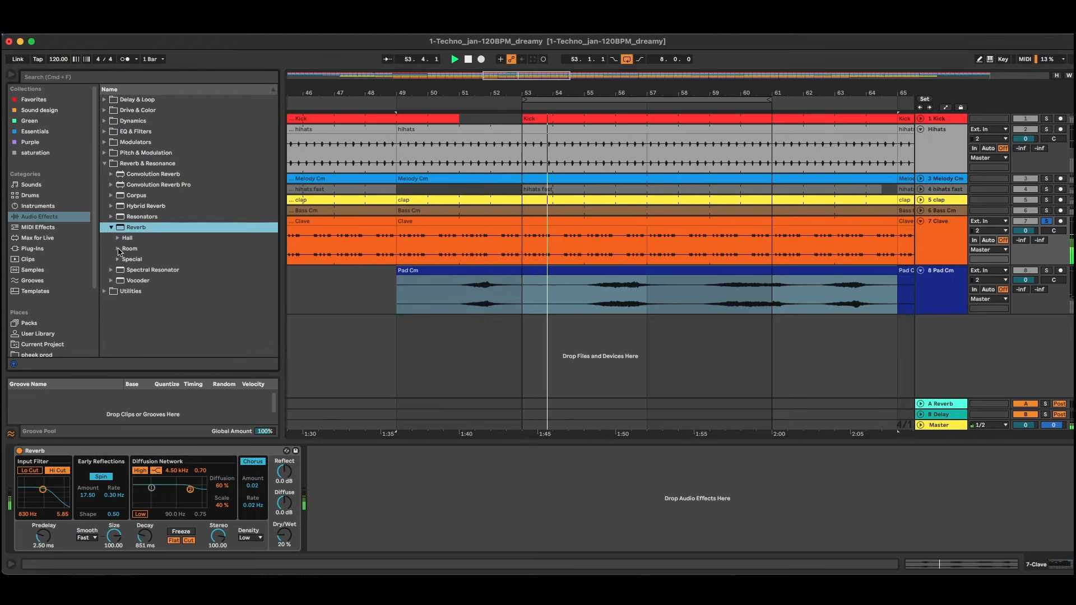
left_click(119, 249)
left_click_drag(170, 261, 149, 462)
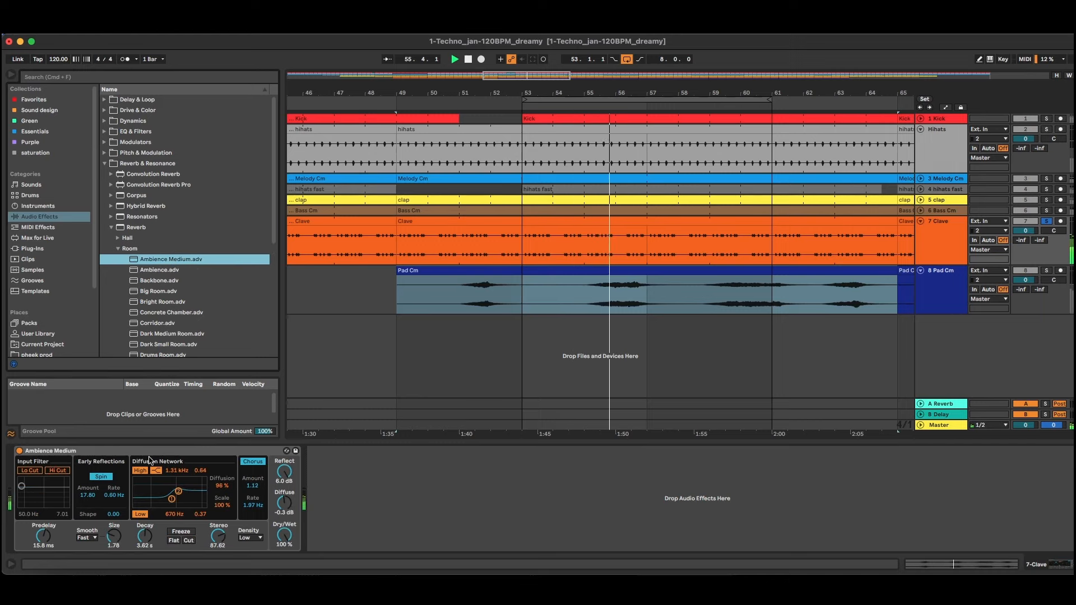
scroll(205, 318, "down", 3)
scroll(206, 319, "down", 3)
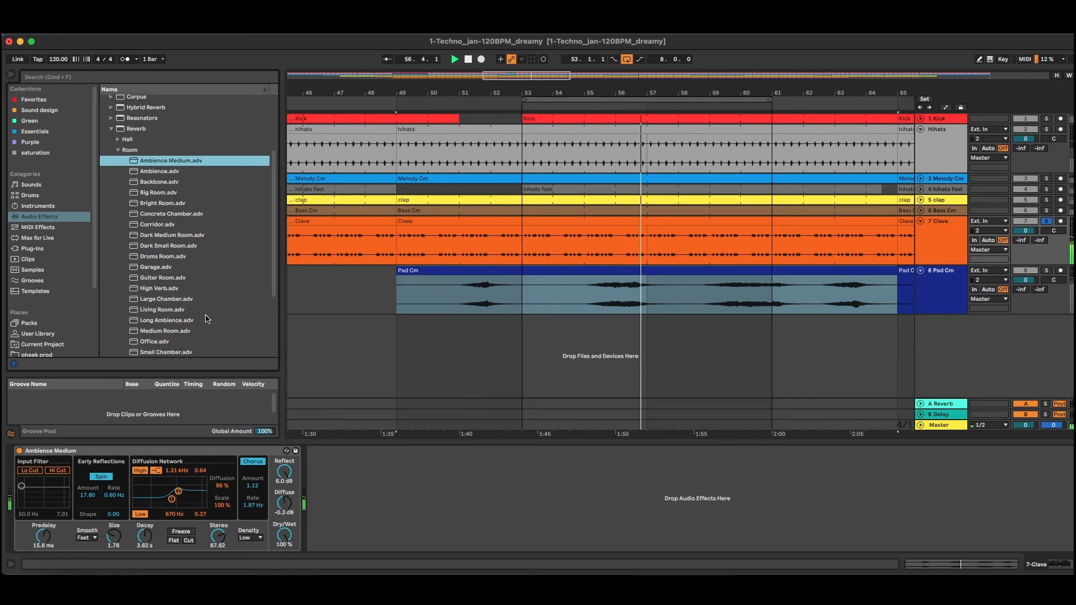
scroll(184, 294, "down", 3)
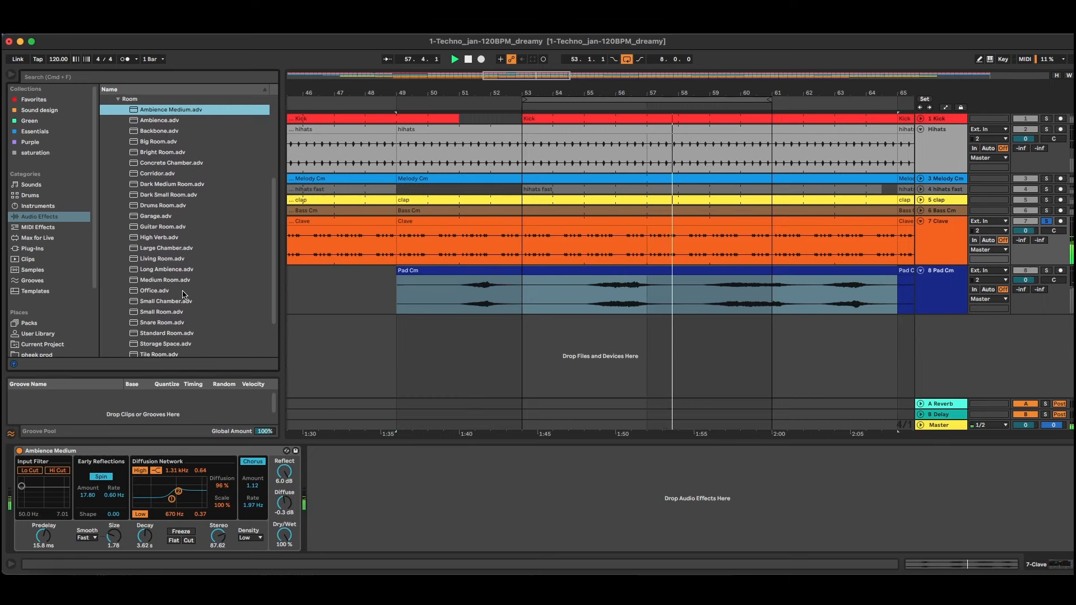
scroll(178, 294, "down", 3)
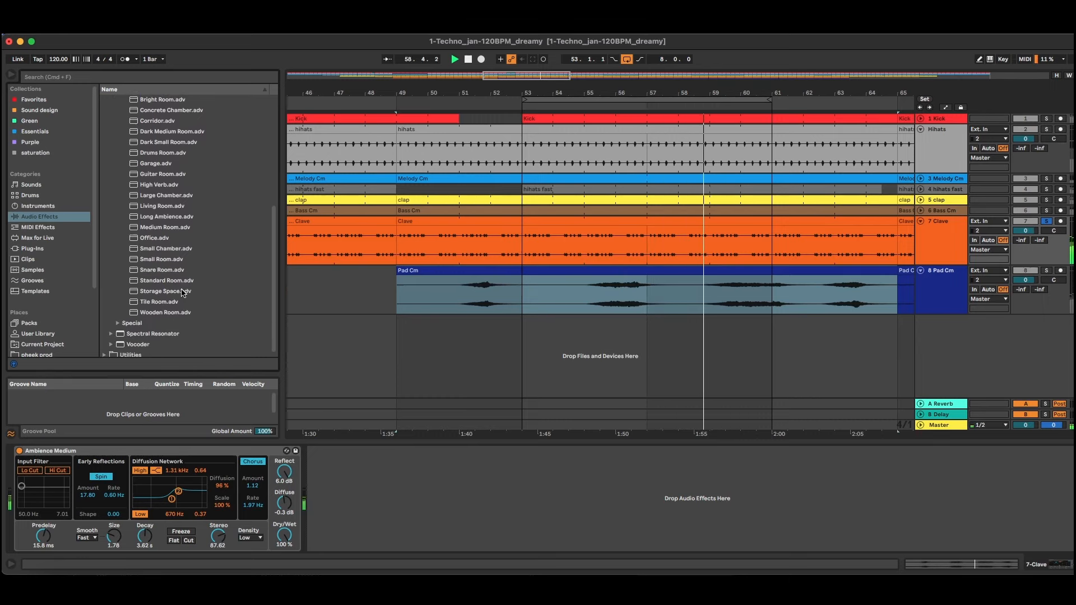
left_click_drag(168, 301, 185, 450)
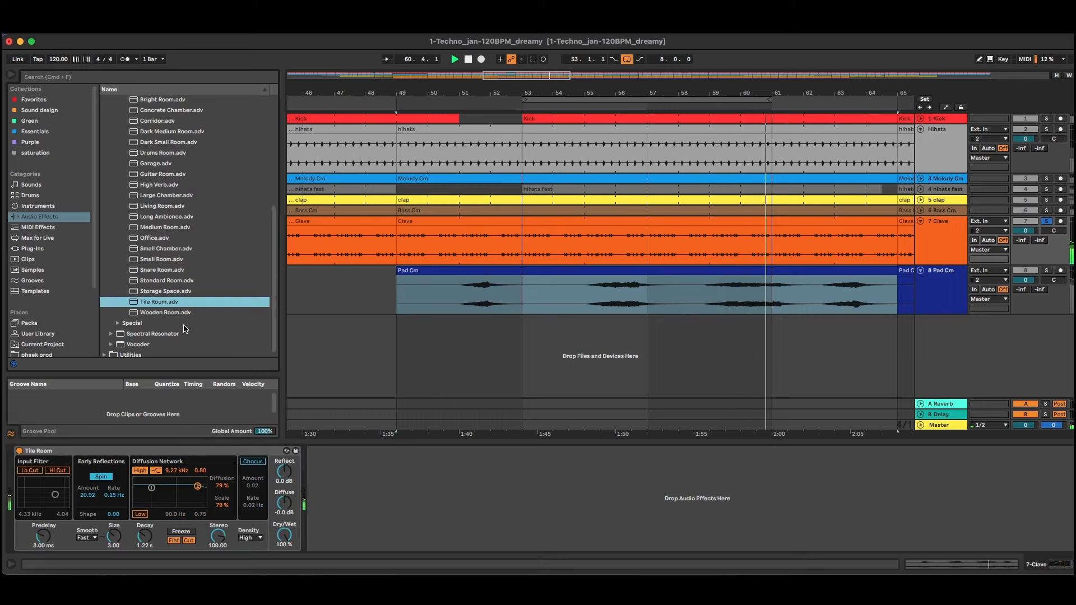
Step: Load the Wooden Room reverb preset on the Clave track, set its dry/wet to 33%, and turn off the track's solo
left_click(169, 313)
left_click_drag(169, 313, 192, 455)
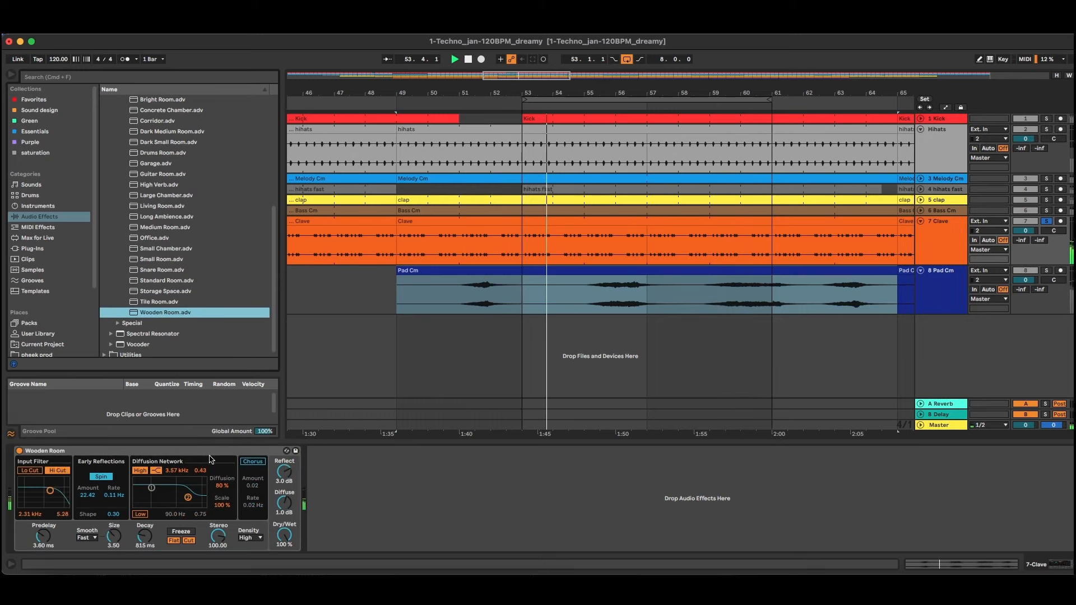
left_click_drag(273, 545, 272, 578)
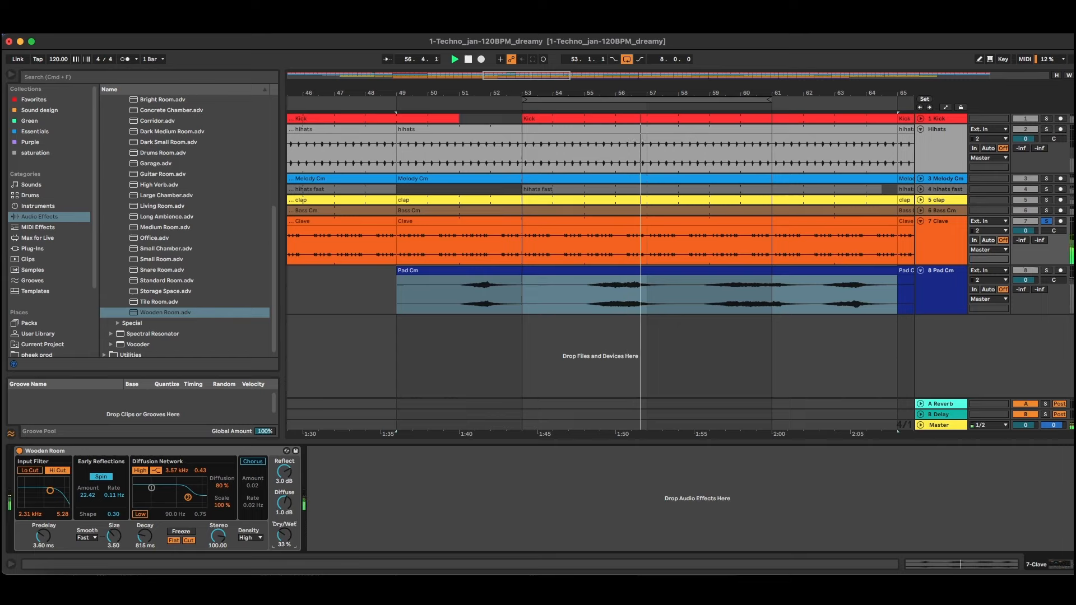
left_click(1046, 222)
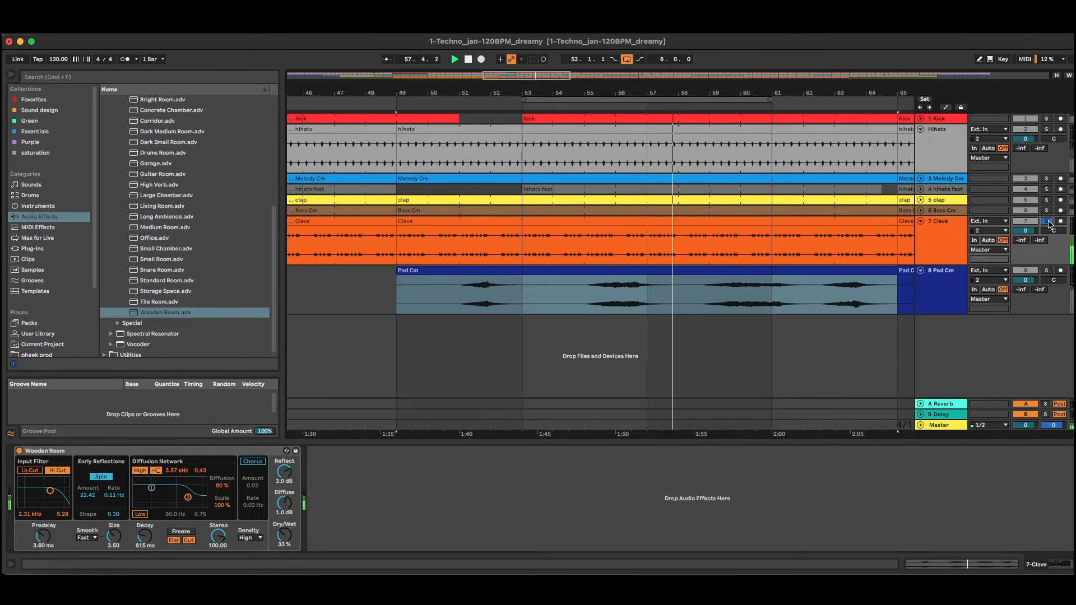
Step: Listening to the full mix, set the Clave's Wooden Room reverb to 77% dry/wet and lower the track volume to -18.7 dB
left_click(944, 224)
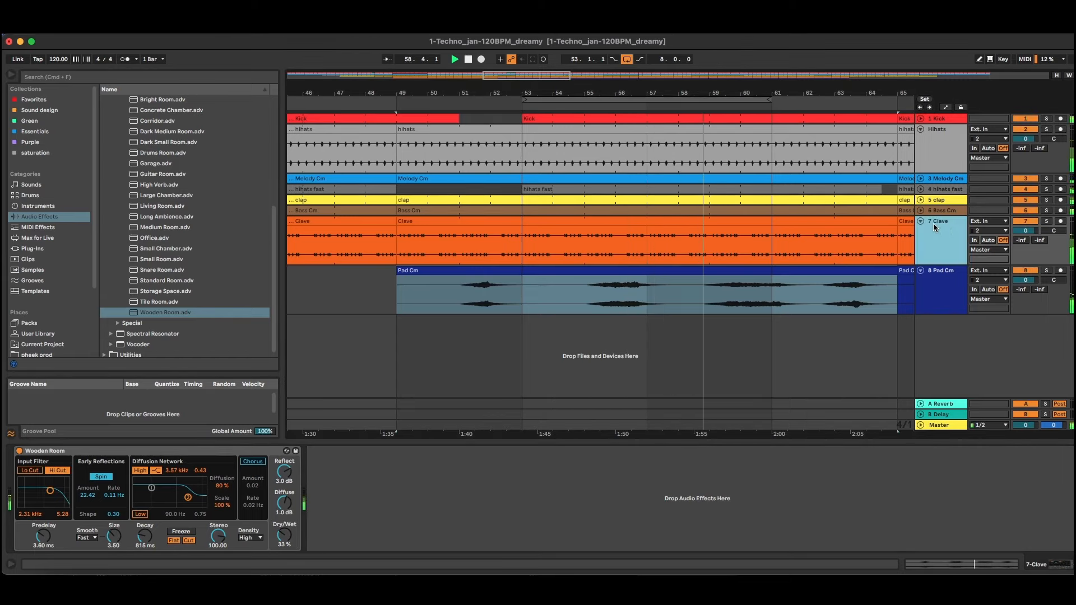
left_click(1024, 230)
left_click_drag(1024, 232, 1024, 234)
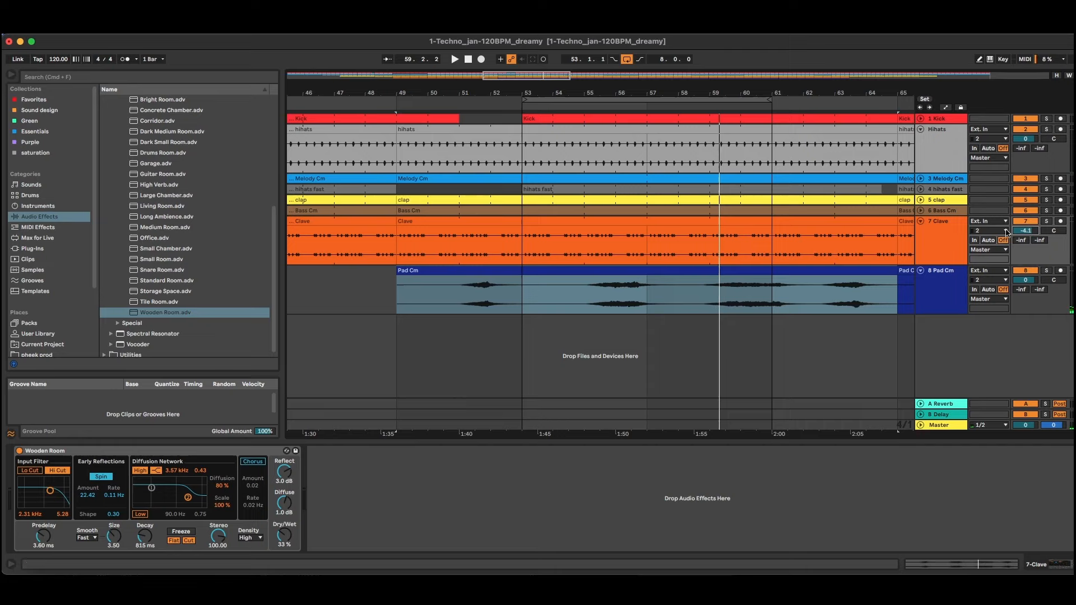
left_click(960, 229)
key("space")
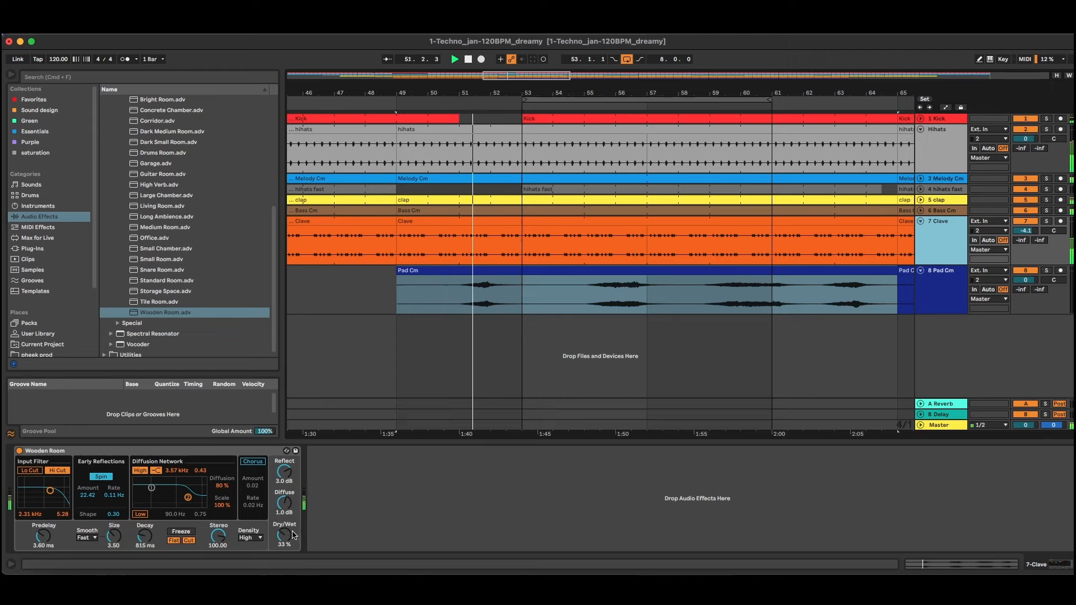
left_click_drag(294, 535, 293, 511)
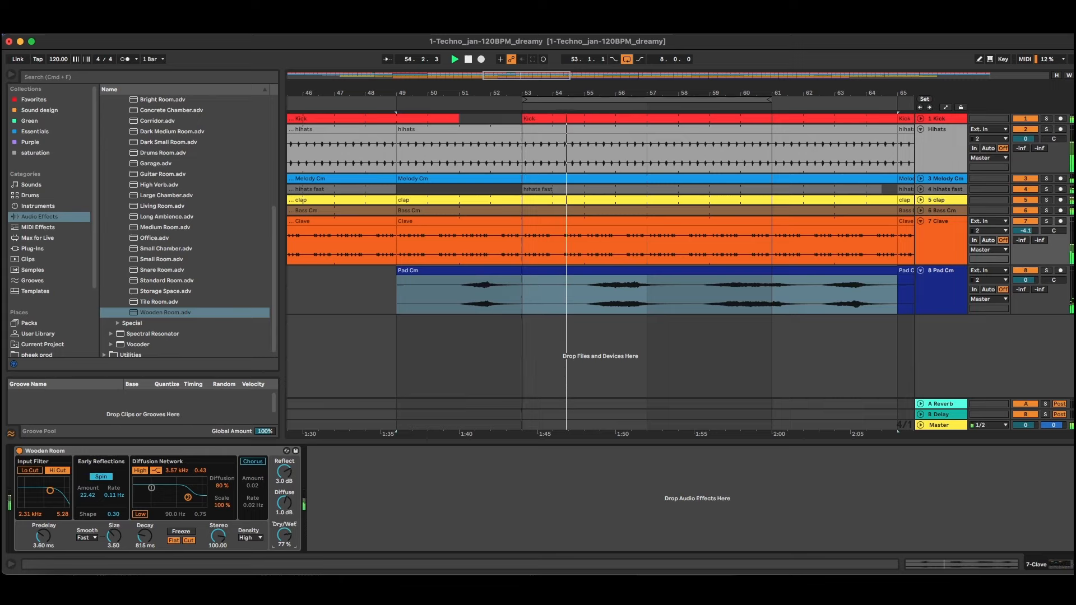
left_click_drag(1025, 230, 1026, 299)
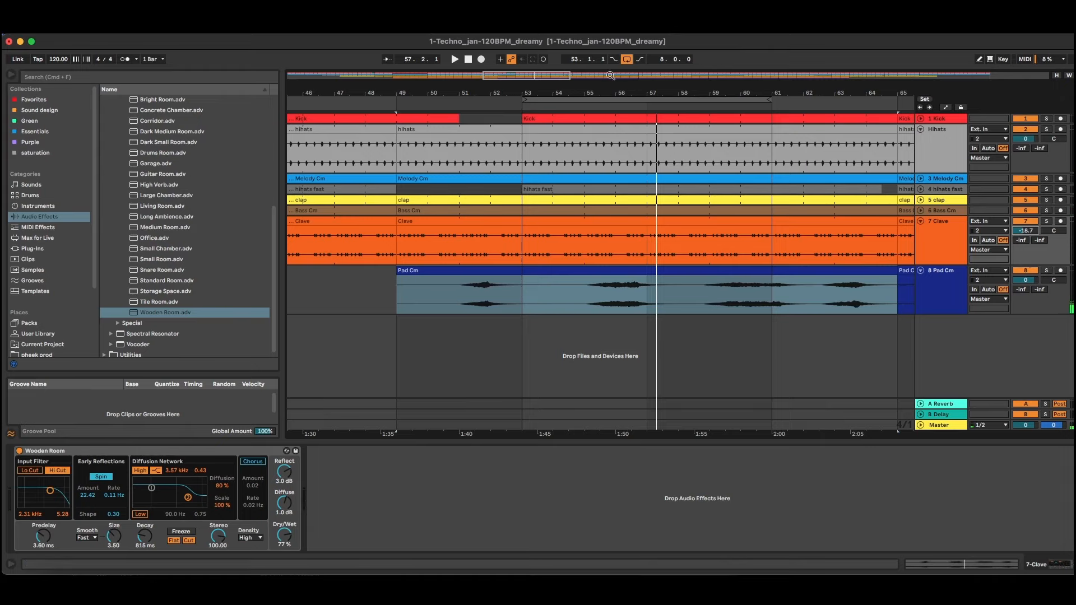
Step: Show automation and ramp the Clave track volume from -18.7 dB at bar 25 up to about -5 dB at bar 53
left_click_drag(611, 92, 611, 38)
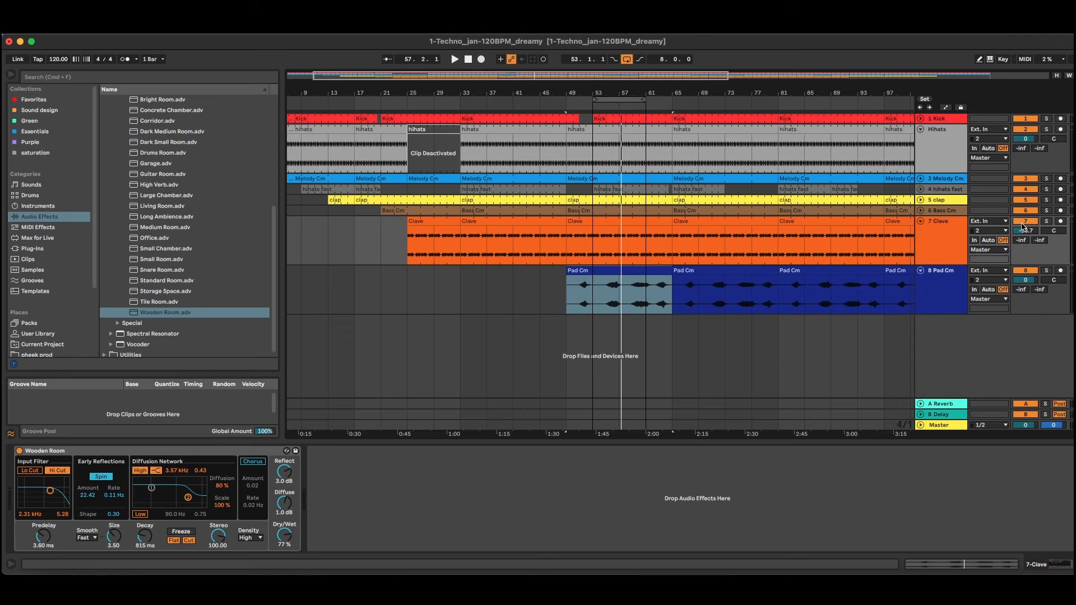
key("Tab")
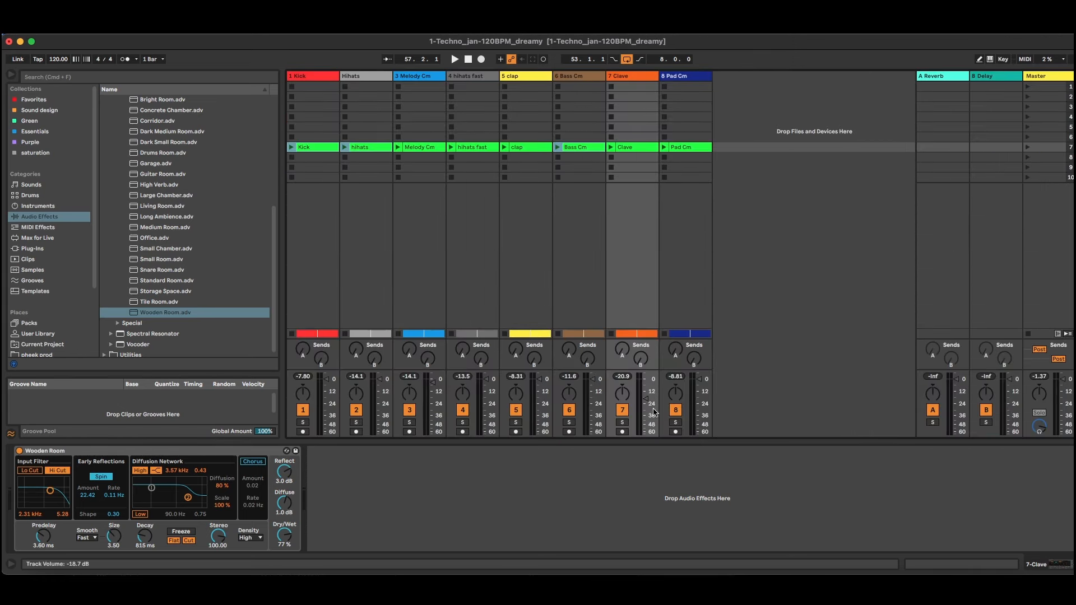
key("Tab")
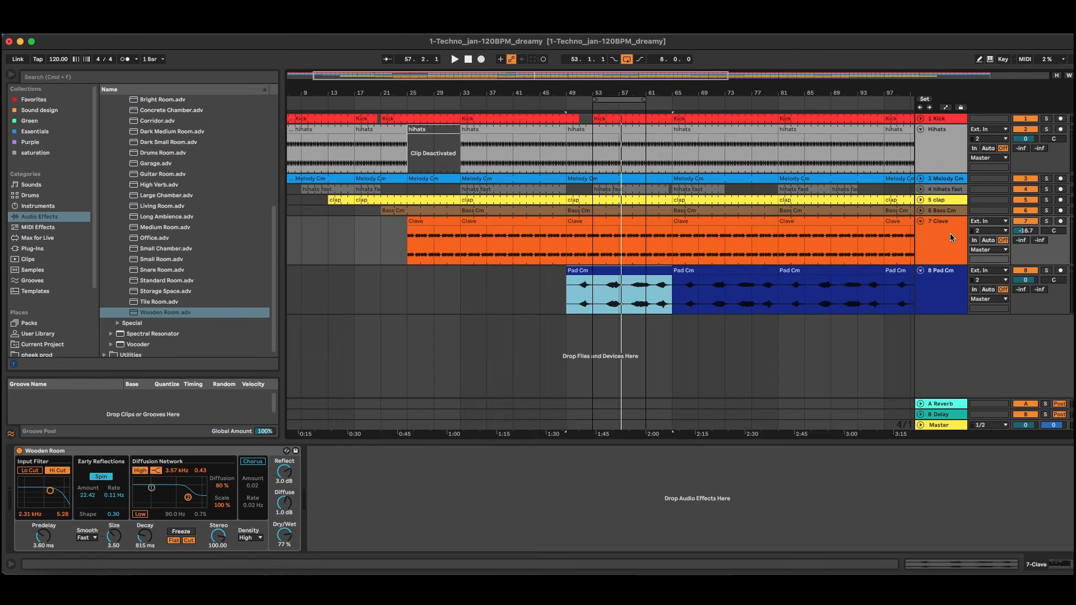
left_click(946, 108)
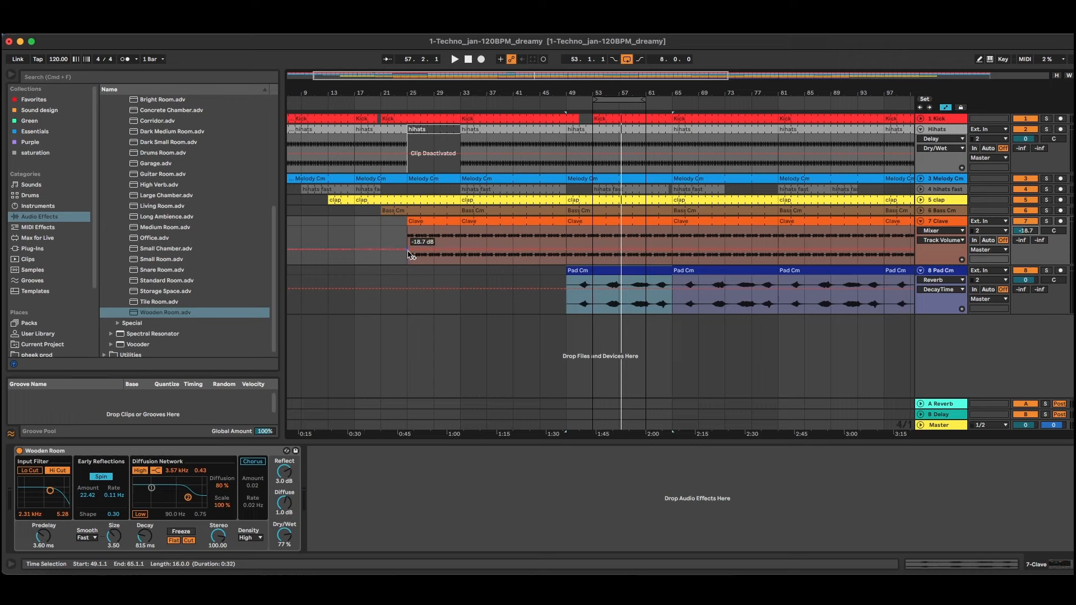
key("space")
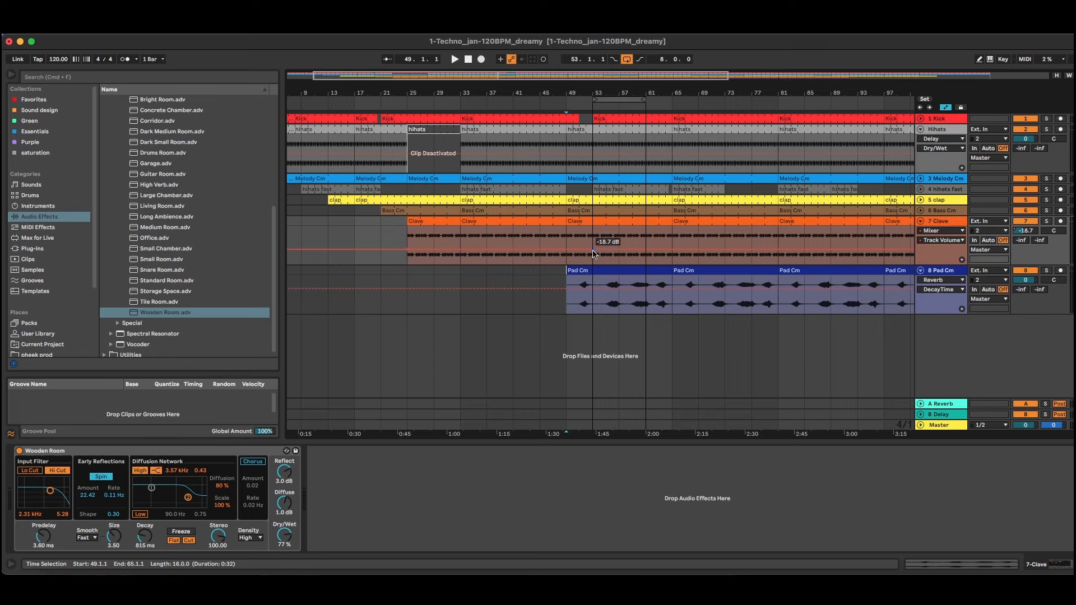
left_click_drag(594, 250, 593, 236)
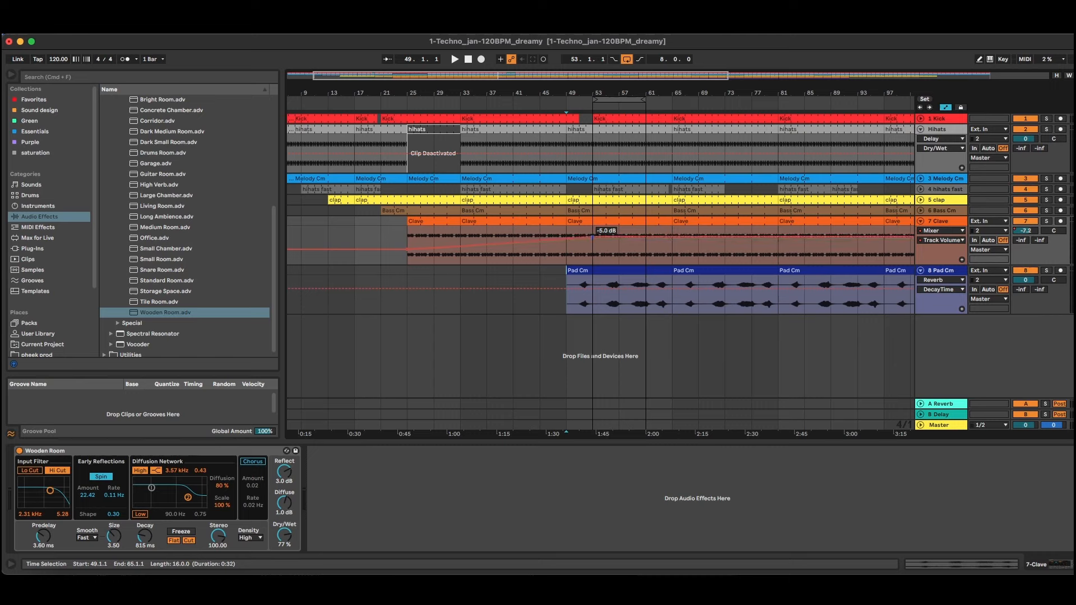
mouse_move(407, 253)
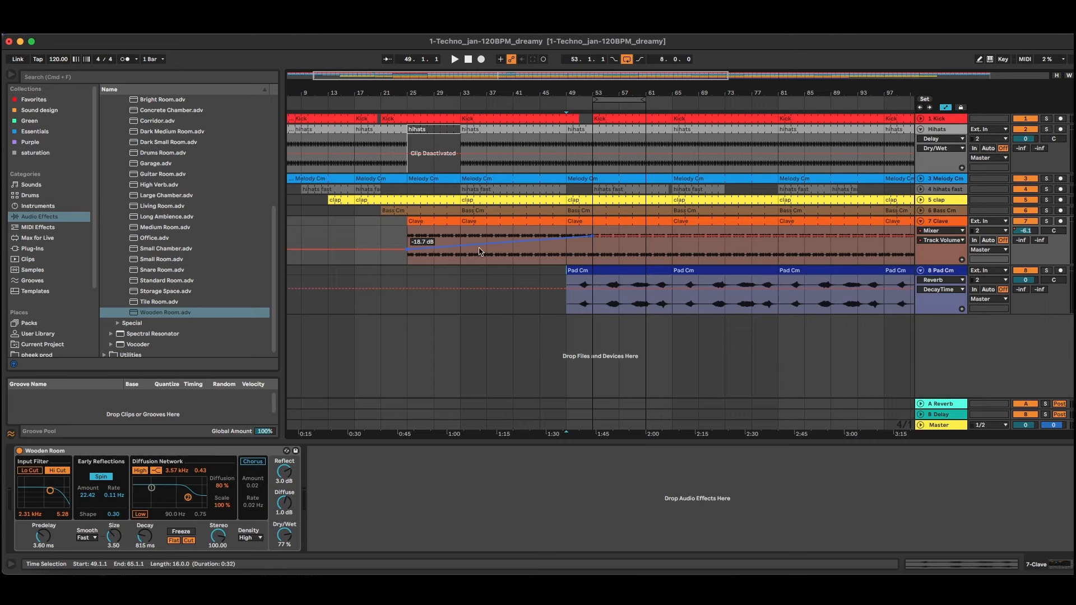
left_click(404, 103)
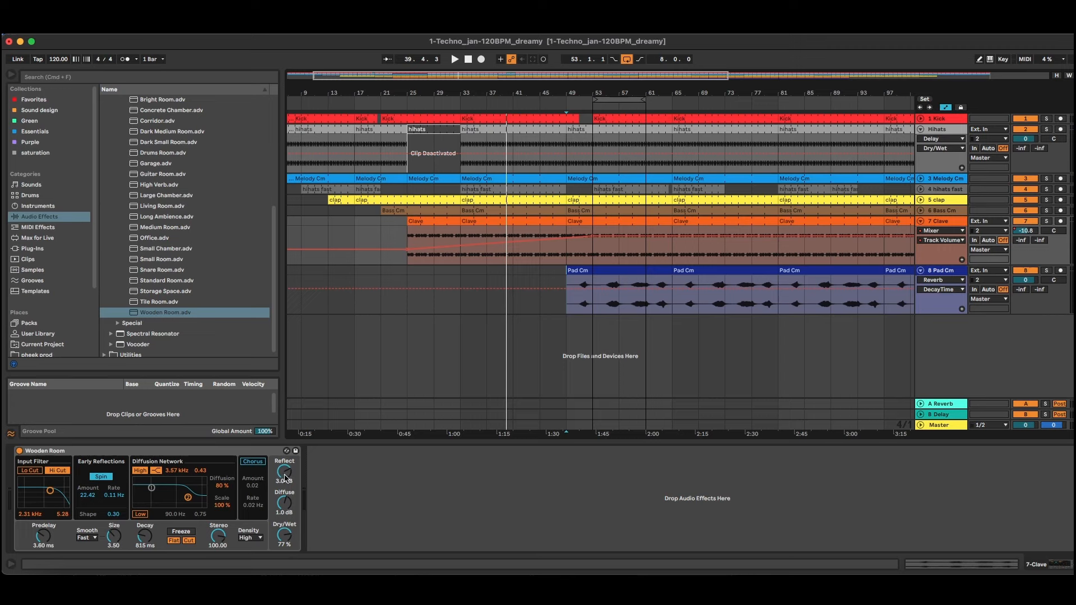
Step: Automate the Clave's Wooden Room Dry/Wet to fall gradually from 77% around bar 33 until about bar 57, and play from bar 25
left_click(285, 476)
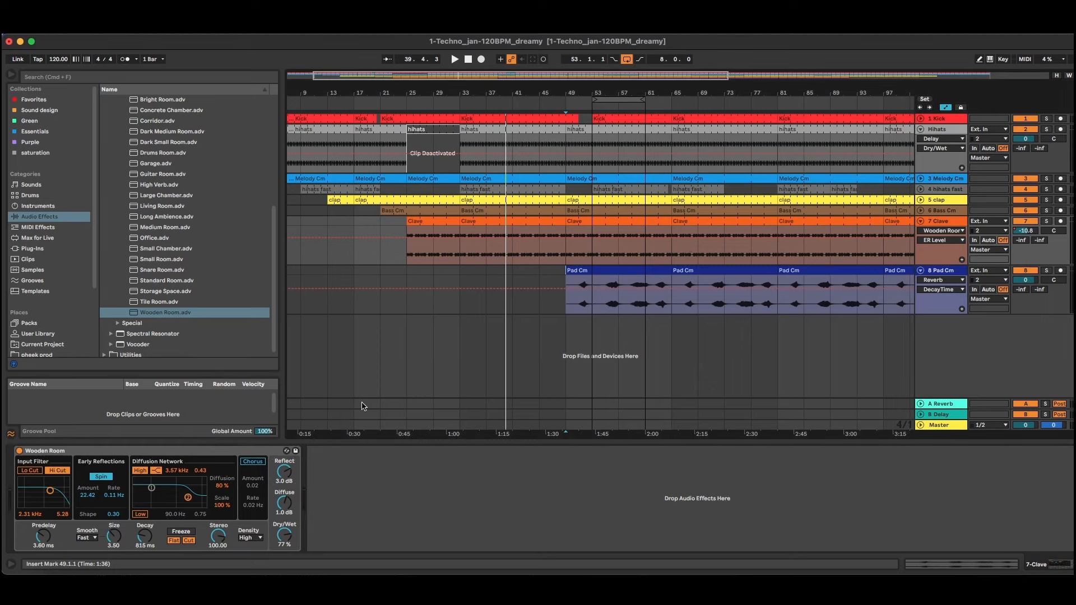
left_click(286, 538)
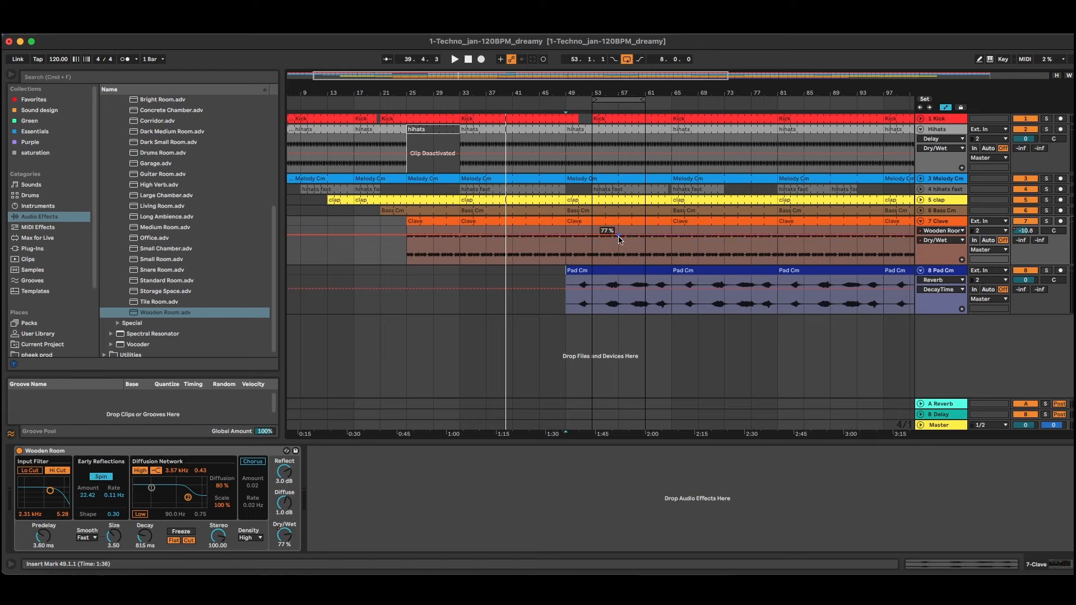
left_click_drag(620, 240, 618, 247)
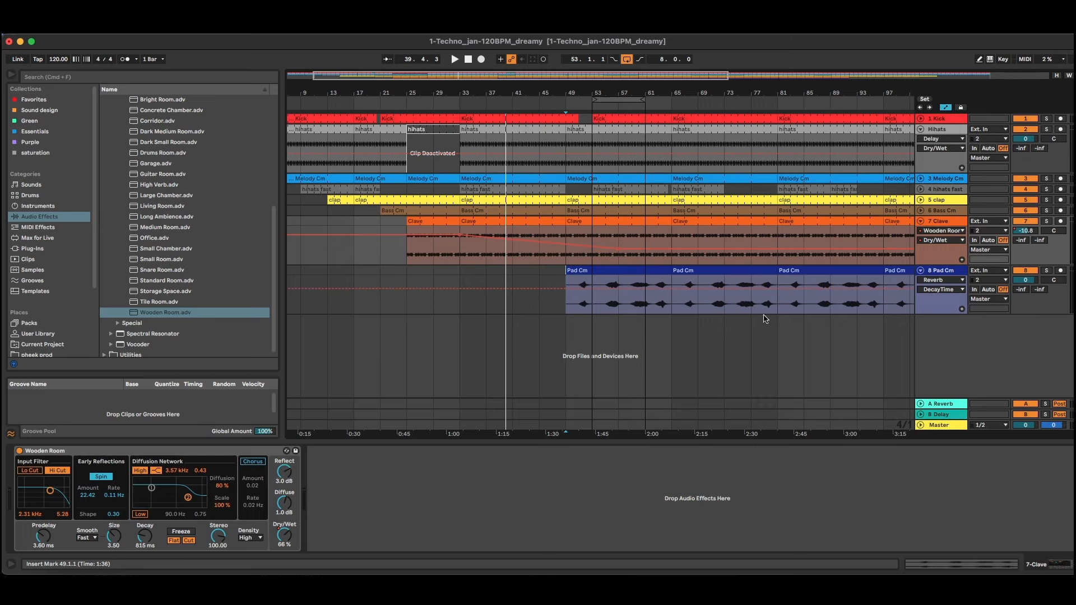
left_click(409, 231)
key("space")
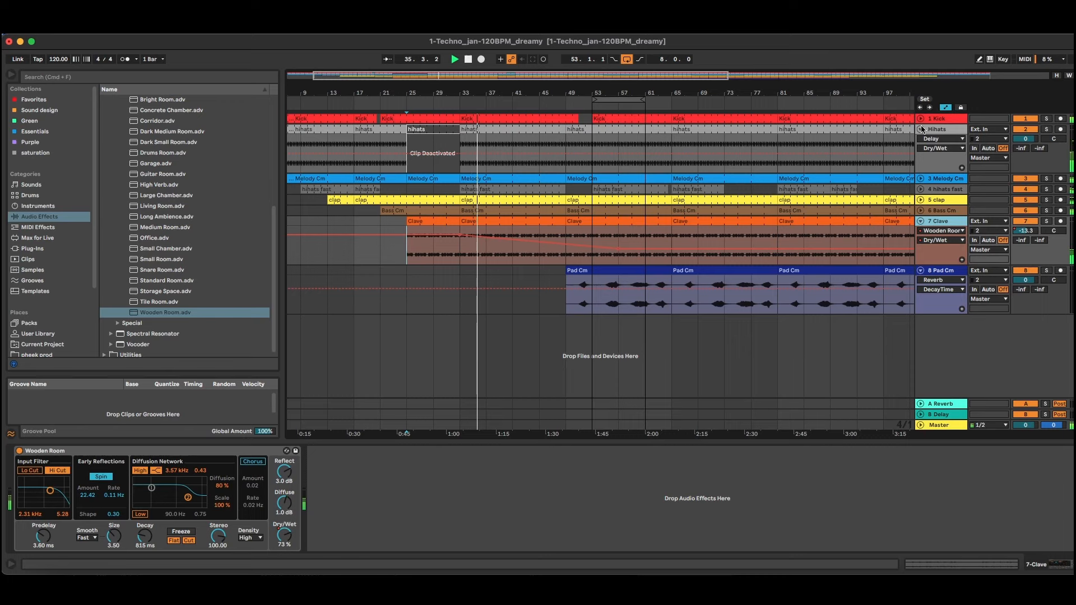
Step: Automate the Hihats Delay Dry/Wet to rise from 0% at bar 33 to 49% at bar 49, and play from bar 17
left_click(944, 130)
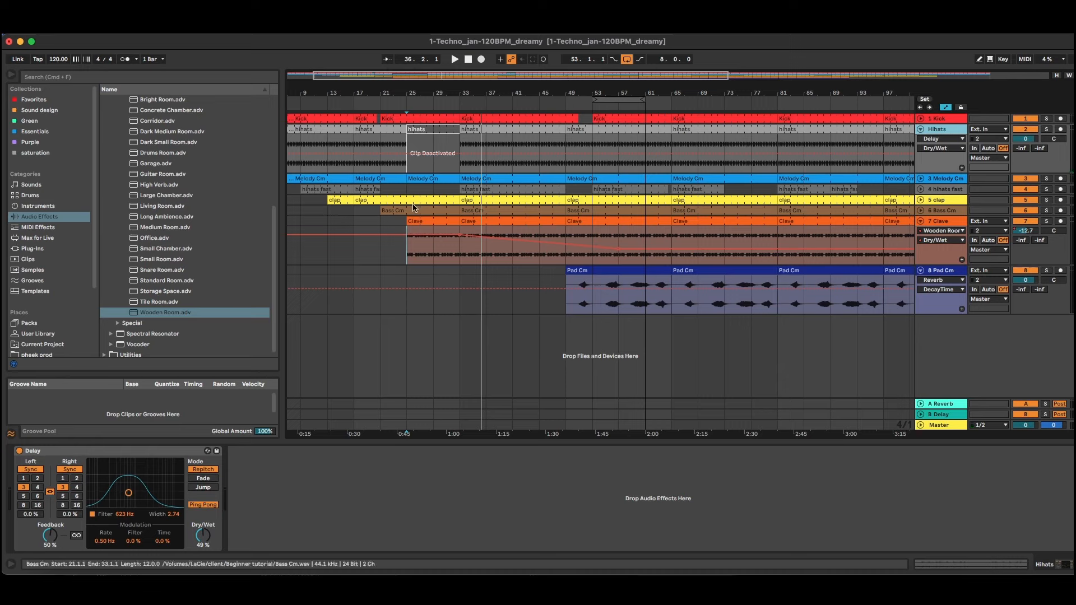
scroll(438, 176, "left", 3)
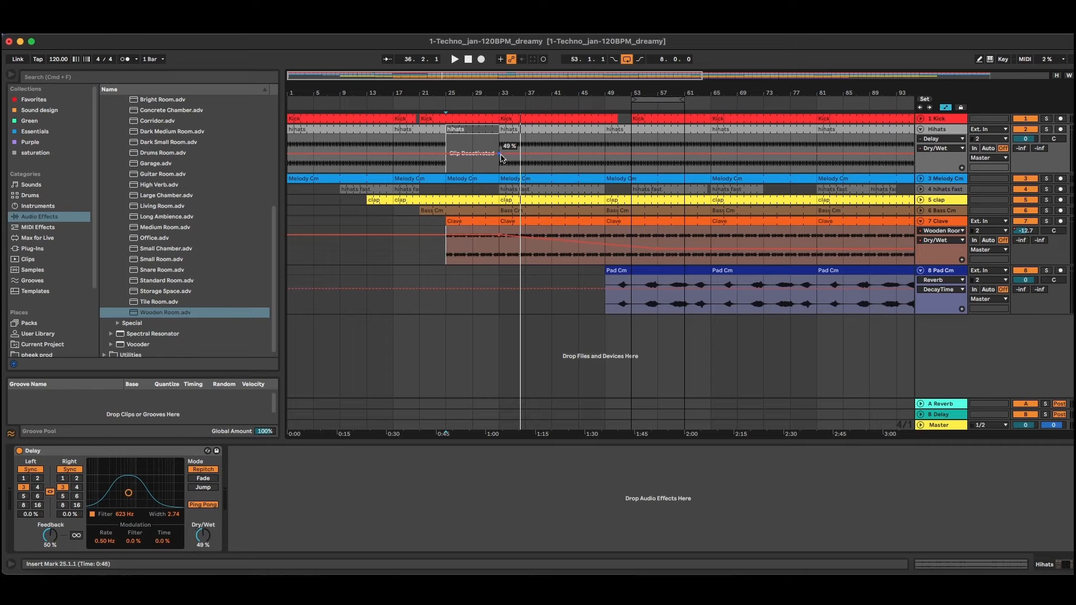
left_click_drag(501, 158, 499, 168)
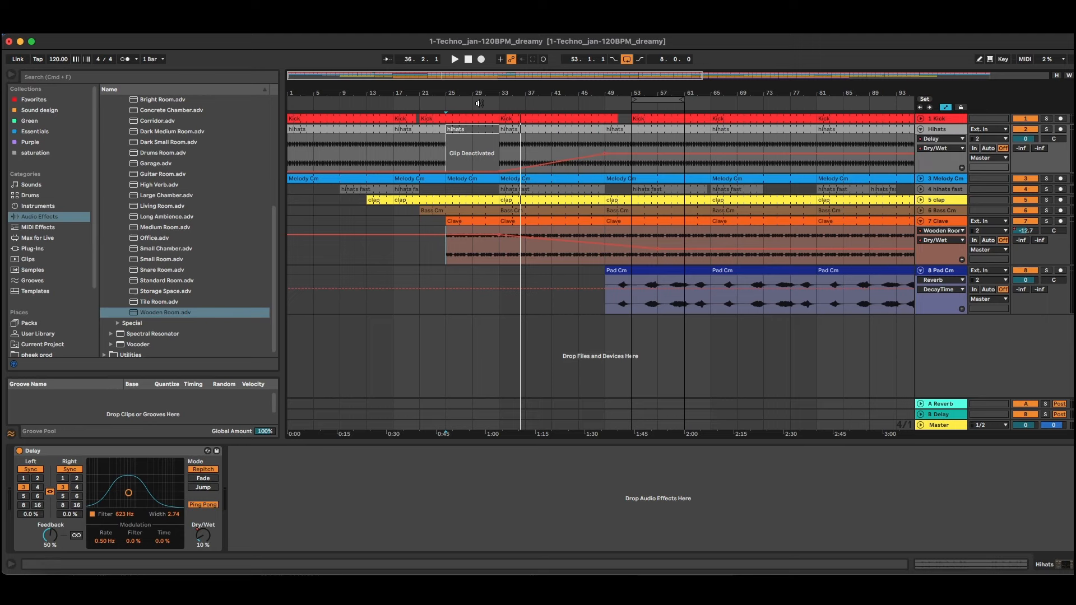
left_click(396, 102)
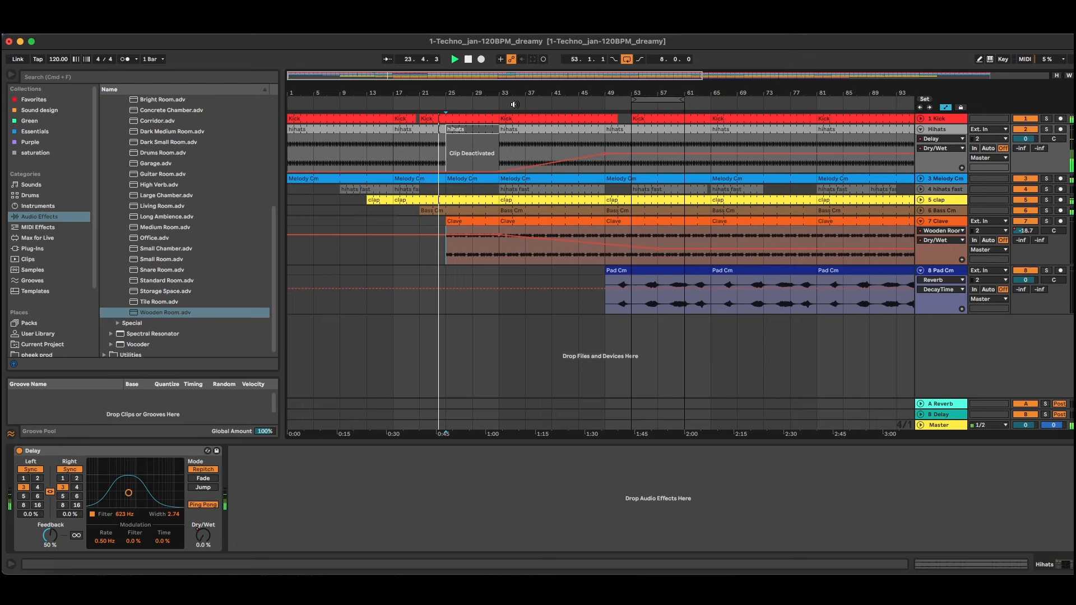
Step: Unfold the hihats fast track and lower its volume to -5.0 dB
left_click(947, 189)
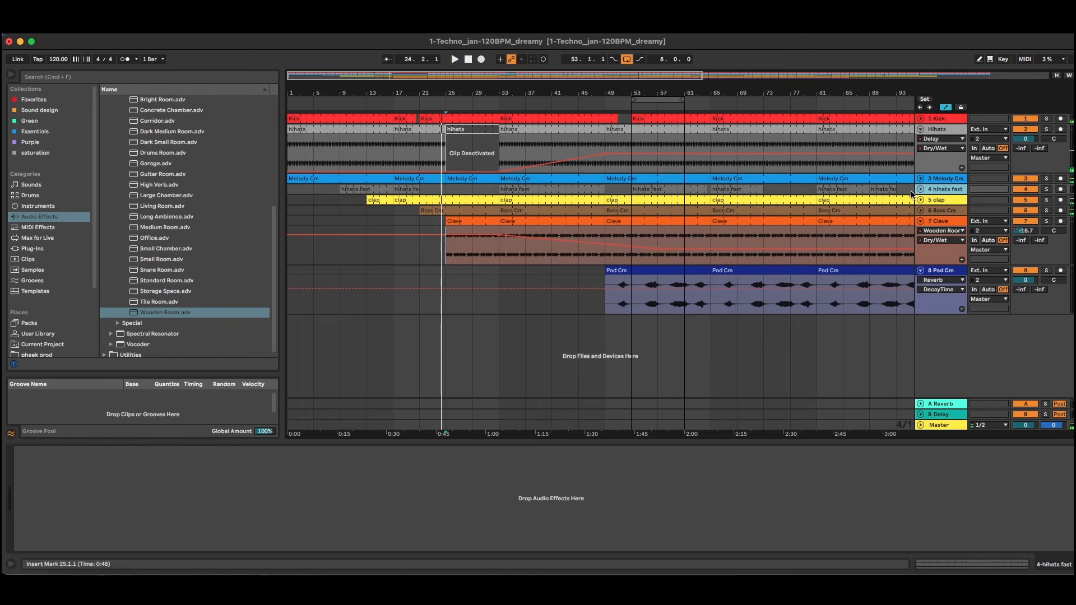
left_click(920, 188)
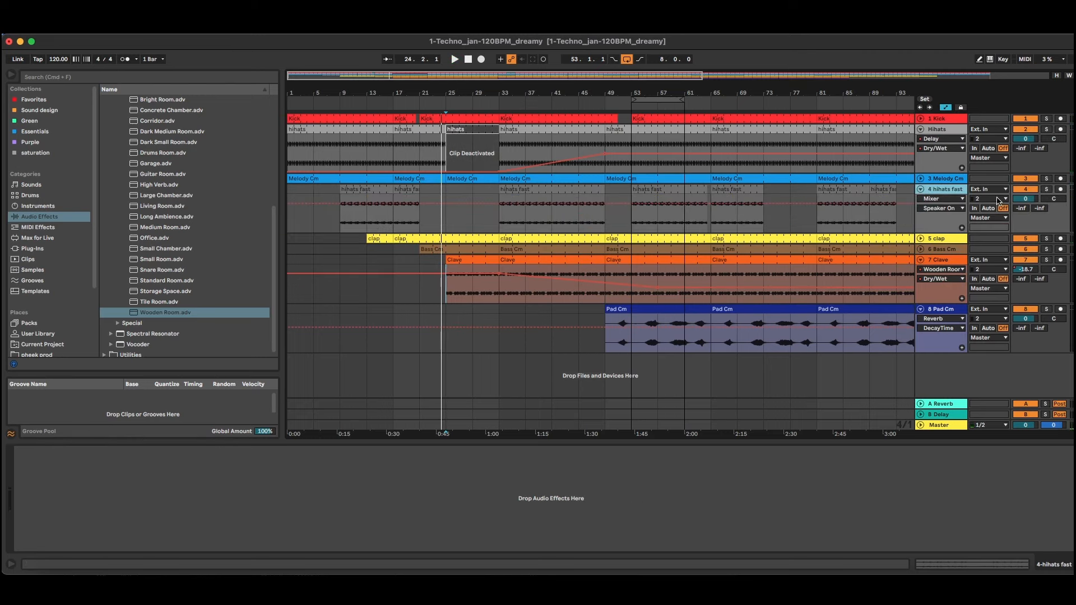
left_click_drag(1023, 199, 1024, 209)
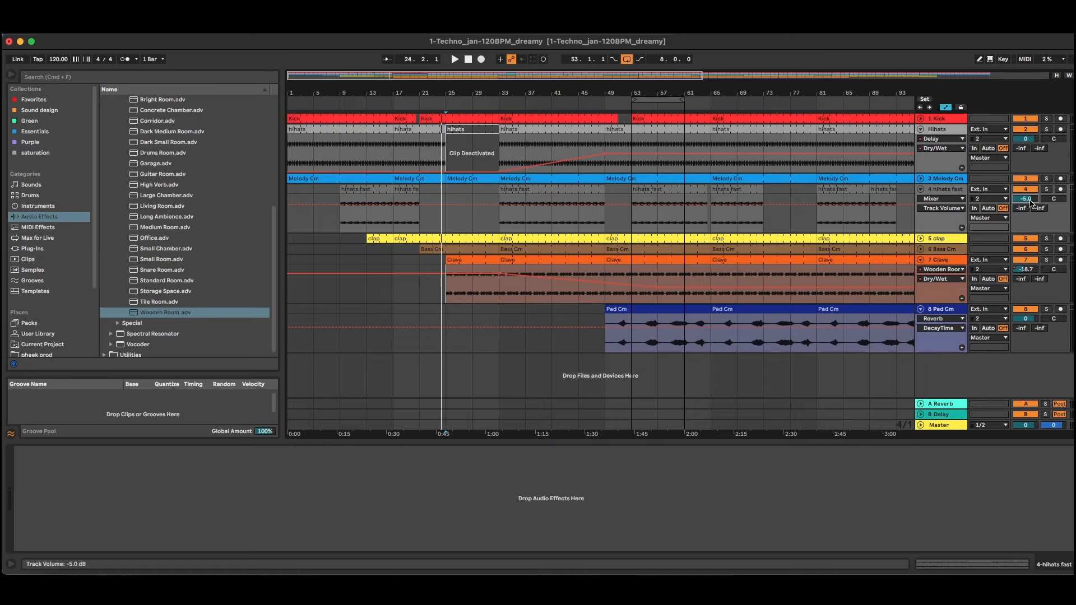
Step: Enlarge the Session View mixer to show the tracks' numeric volume values, and return to Arrangement View
key("Tab")
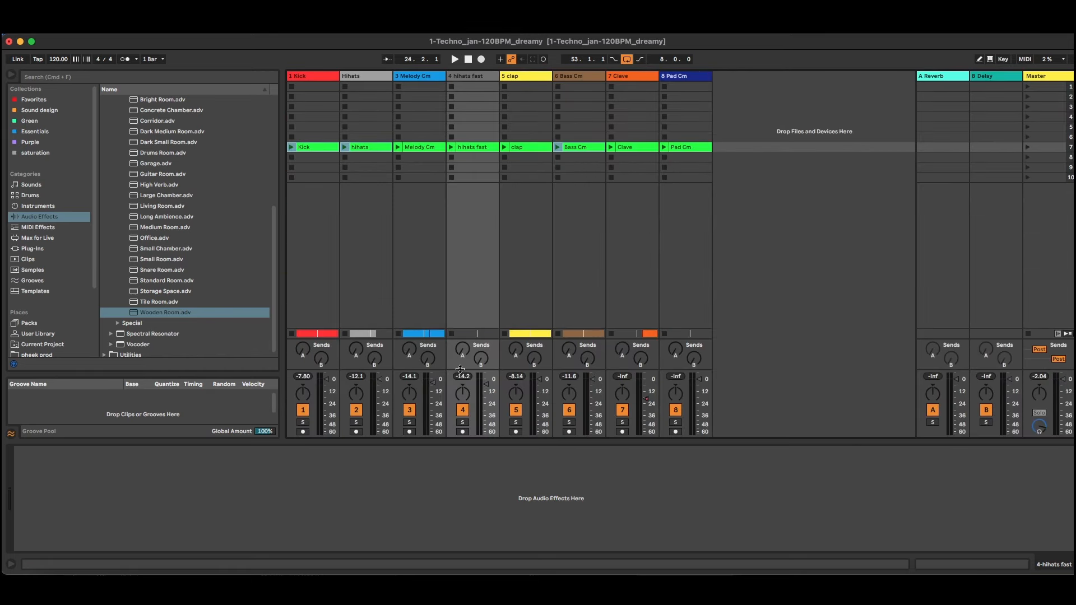
left_click_drag(459, 369, 461, 349)
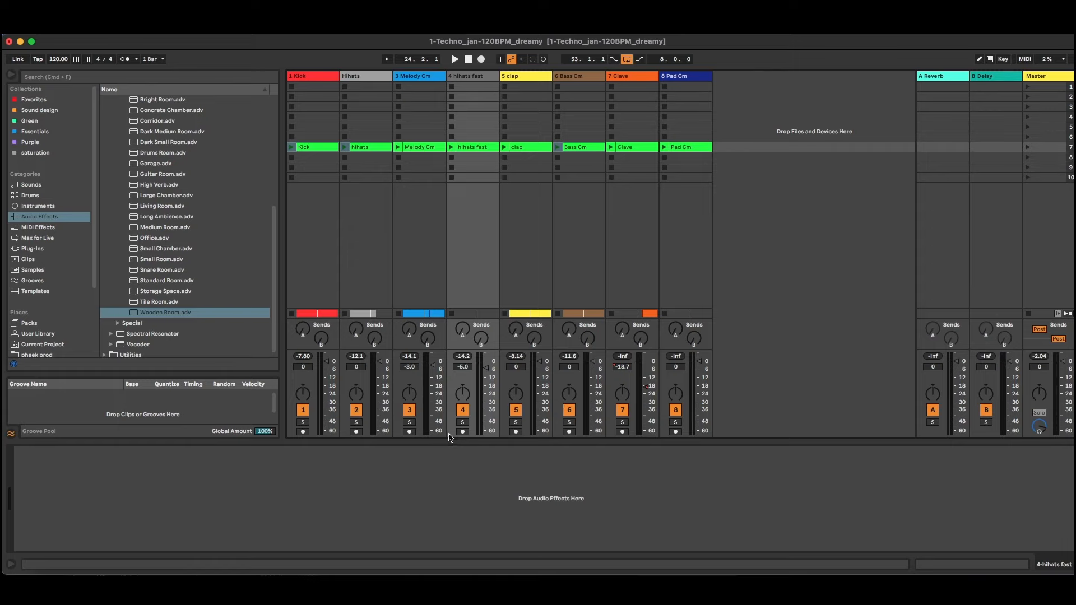
key("Tab")
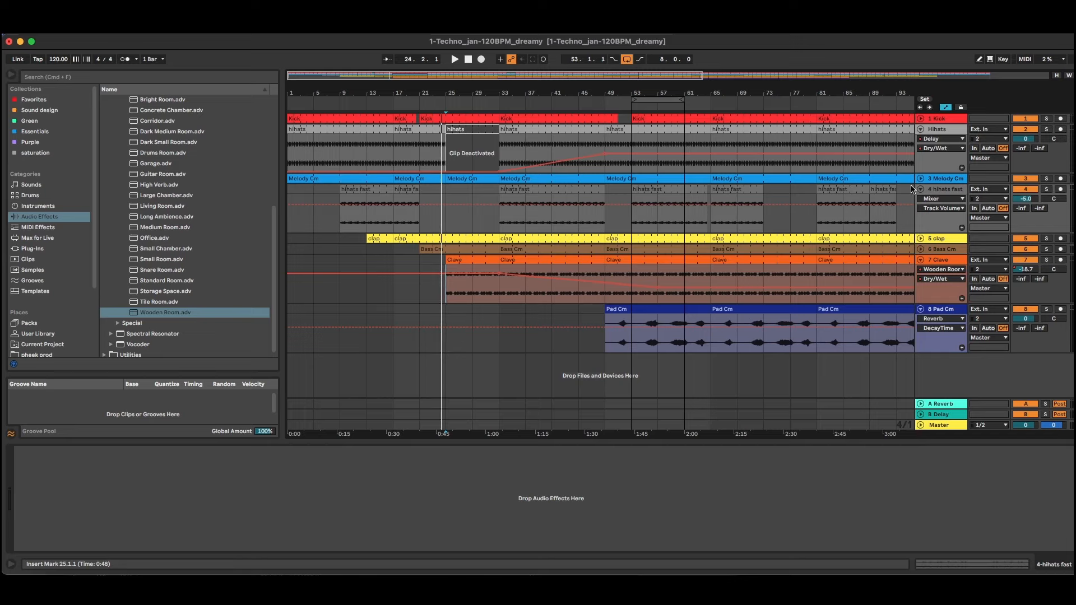
Step: Fold the Clave track, and unfold and heighten the Melody Cm track to show its waveform over the first bars
left_click_drag(592, 90, 500, 92)
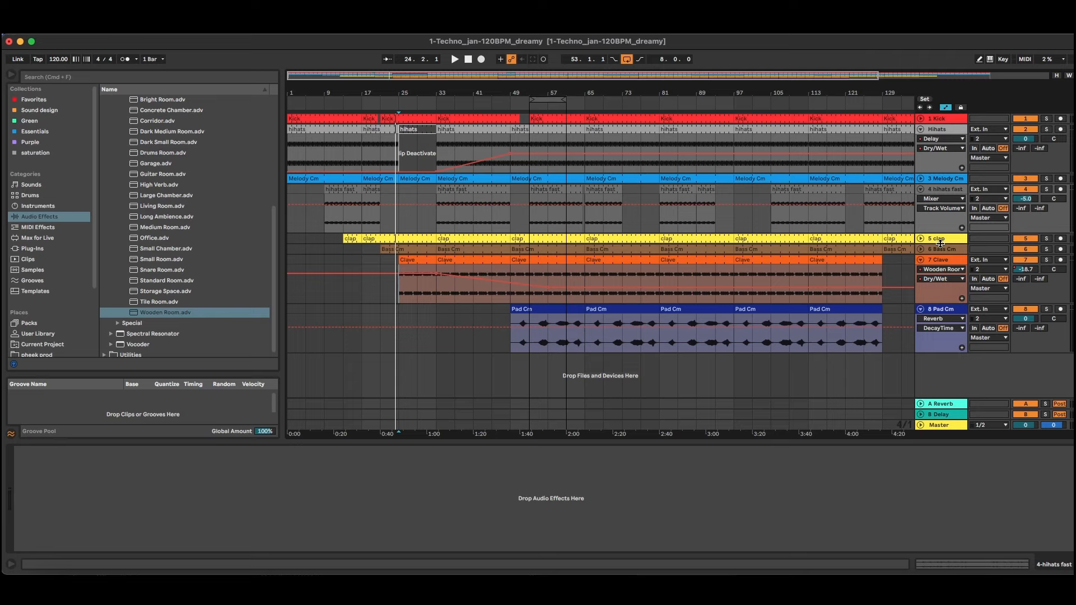
left_click(941, 251)
left_click(920, 260)
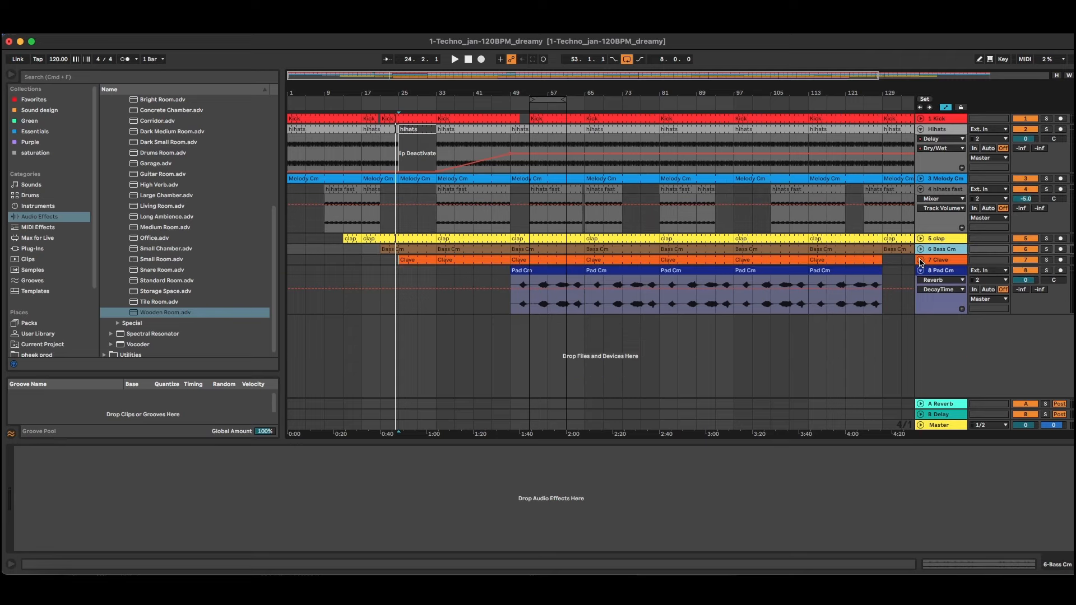
left_click(921, 179)
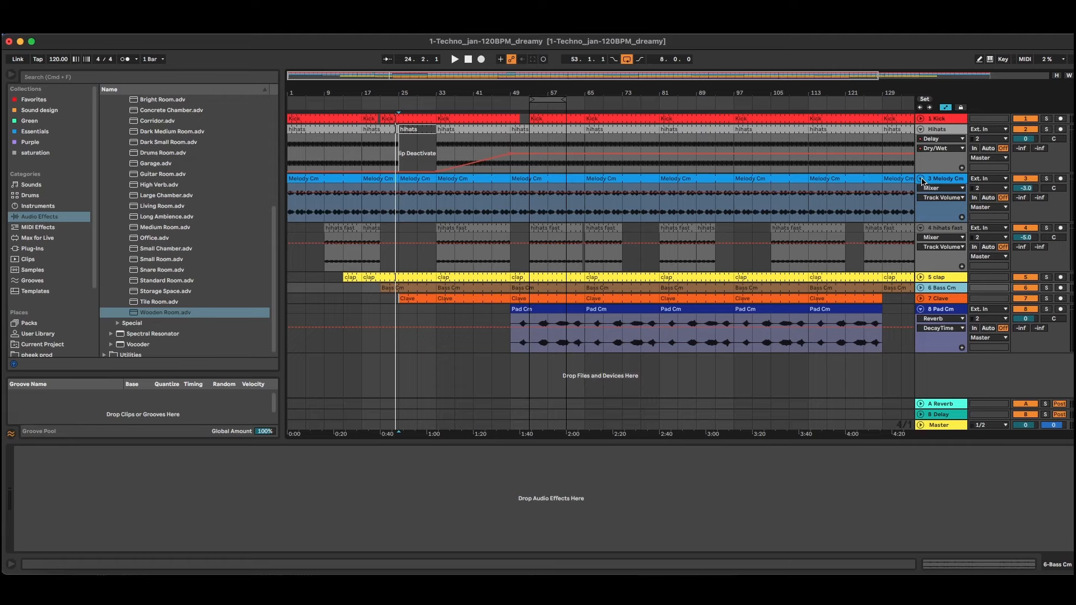
left_click_drag(295, 91, 295, 175)
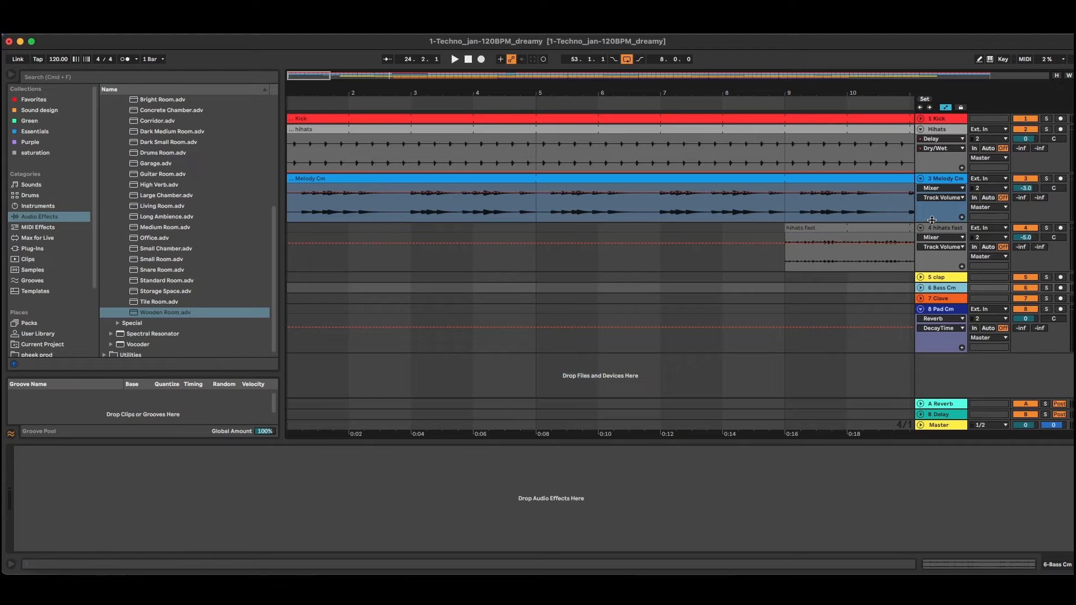
left_click_drag(932, 220, 934, 278)
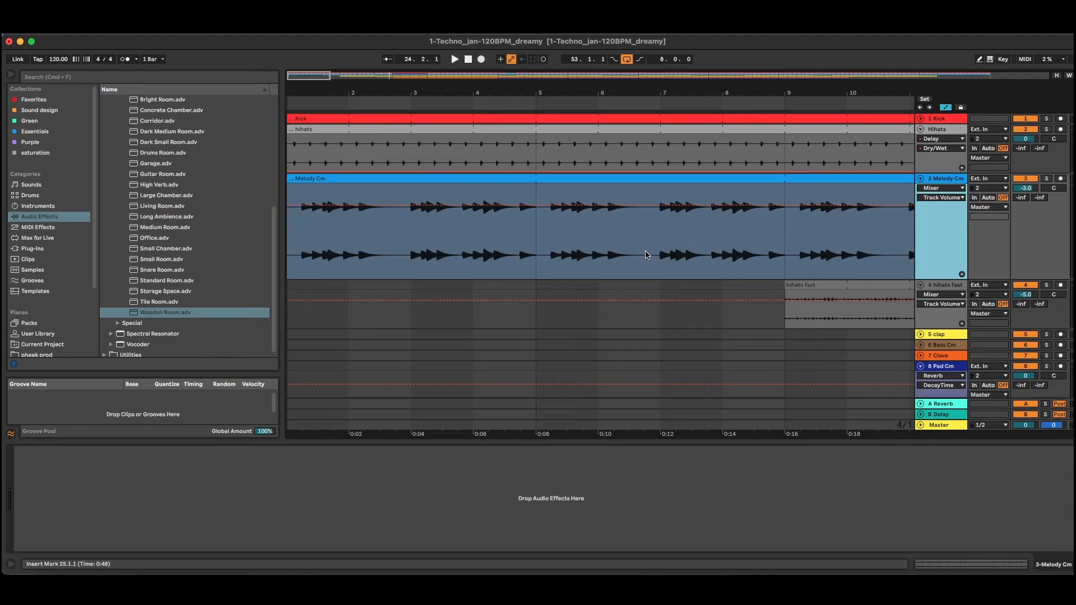
scroll(642, 255, "down", 1)
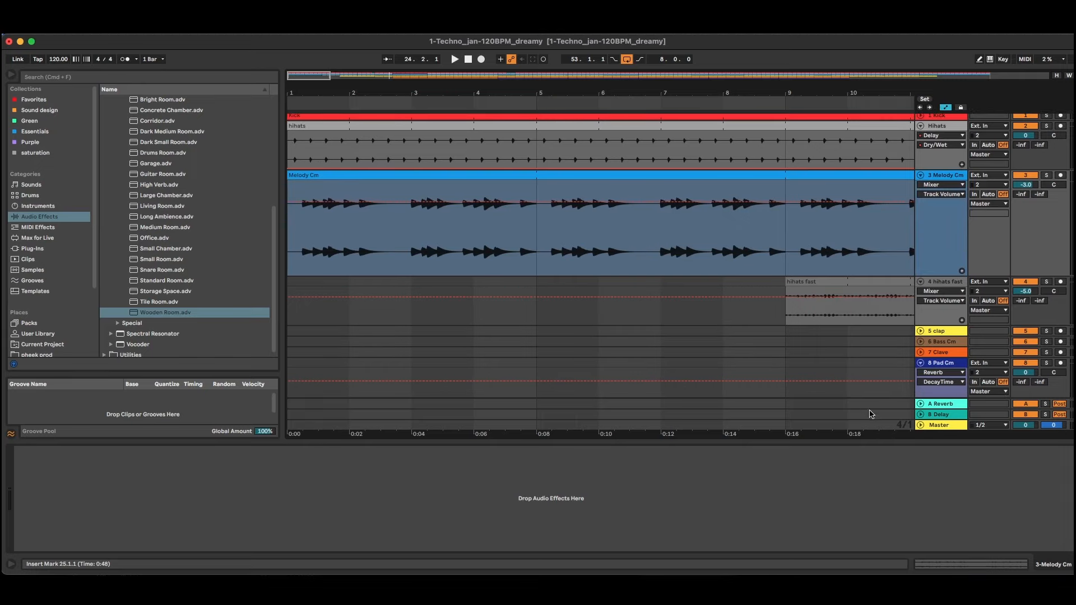
Step: Set the arrangement's fixed grid to 1/8
right_click(901, 430)
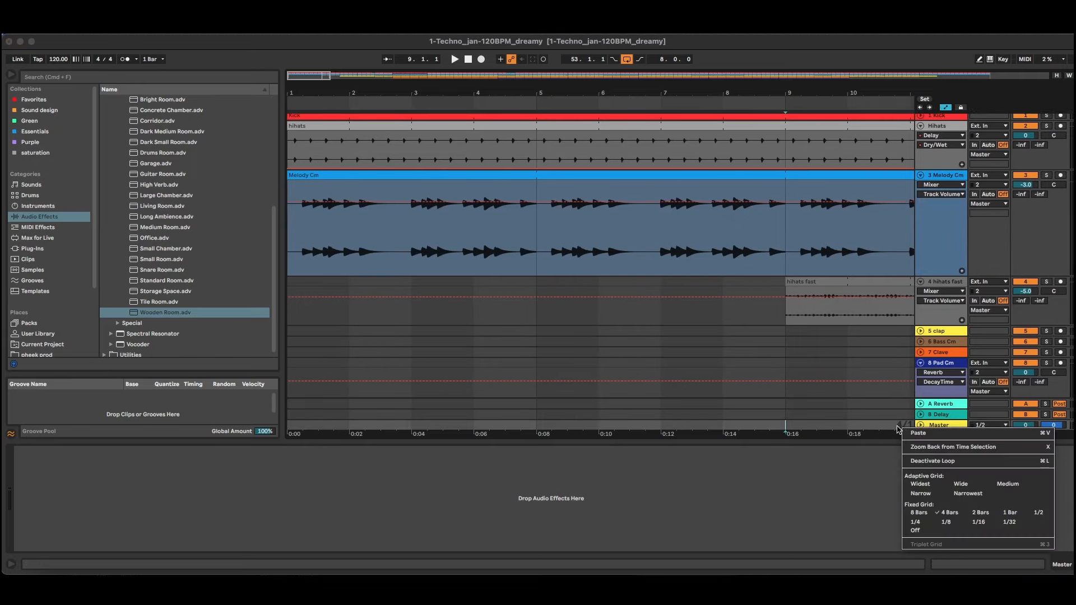
left_click(981, 523)
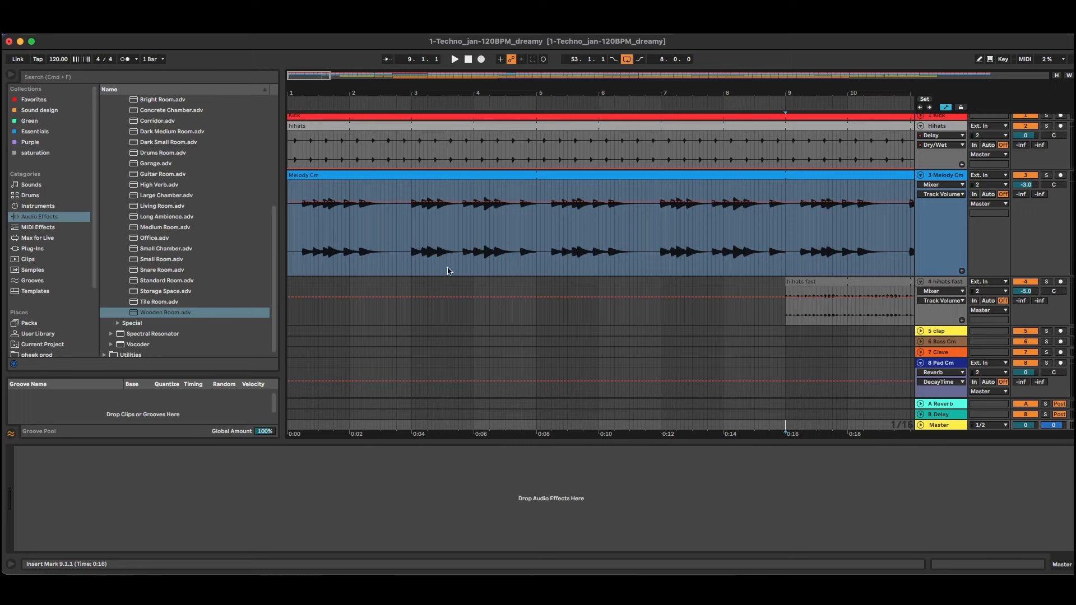
right_click(904, 430)
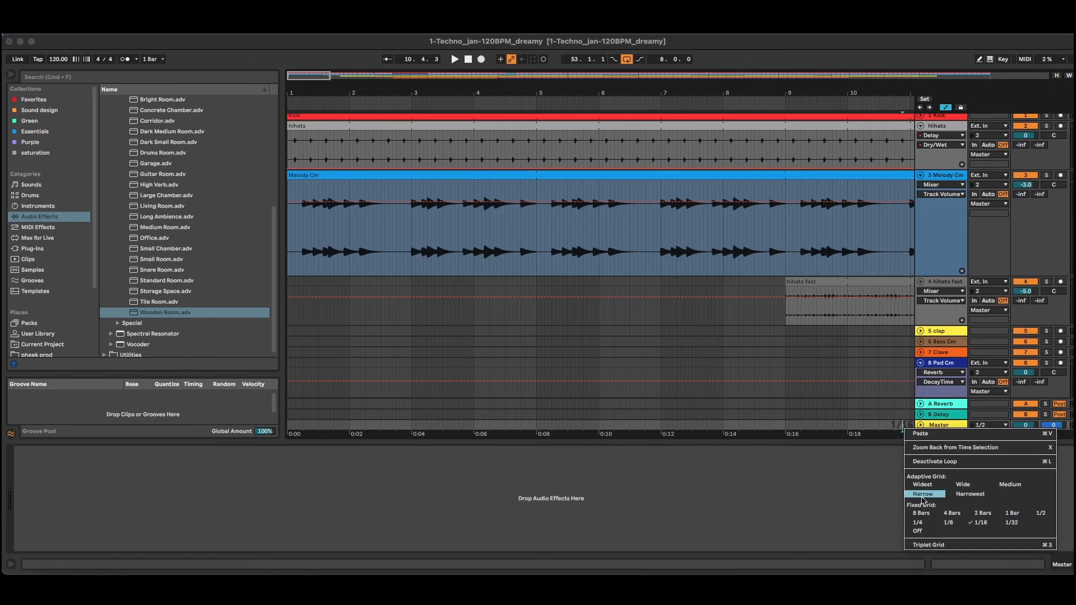
left_click(944, 523)
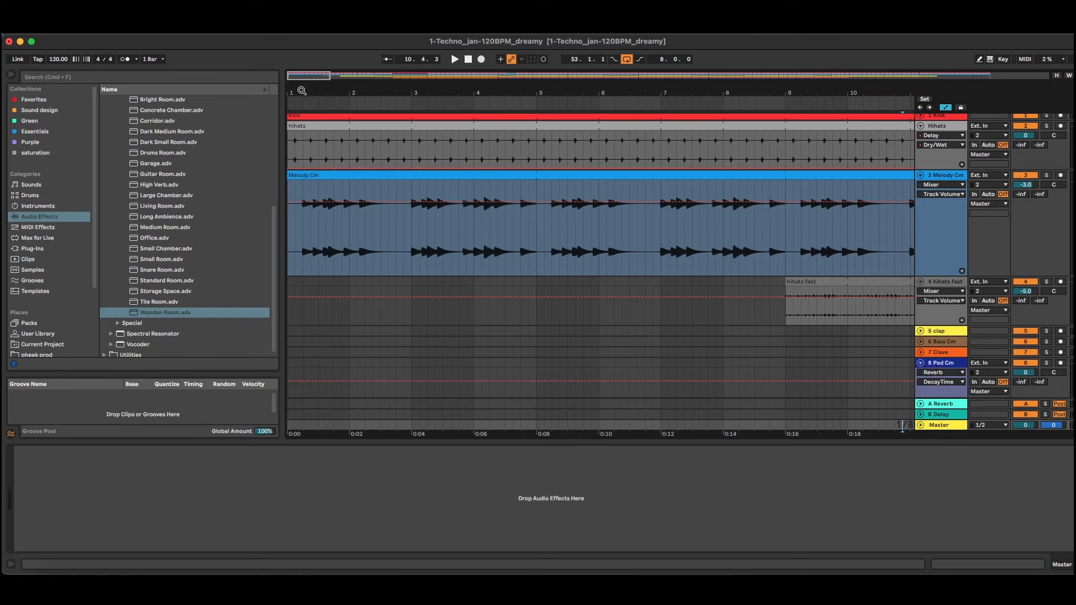
Step: Split the Melody Cm clip at 1.2.1 and 1.3.1, and deactivate the one-beat section between the cuts
left_click_drag(302, 92, 340, 147)
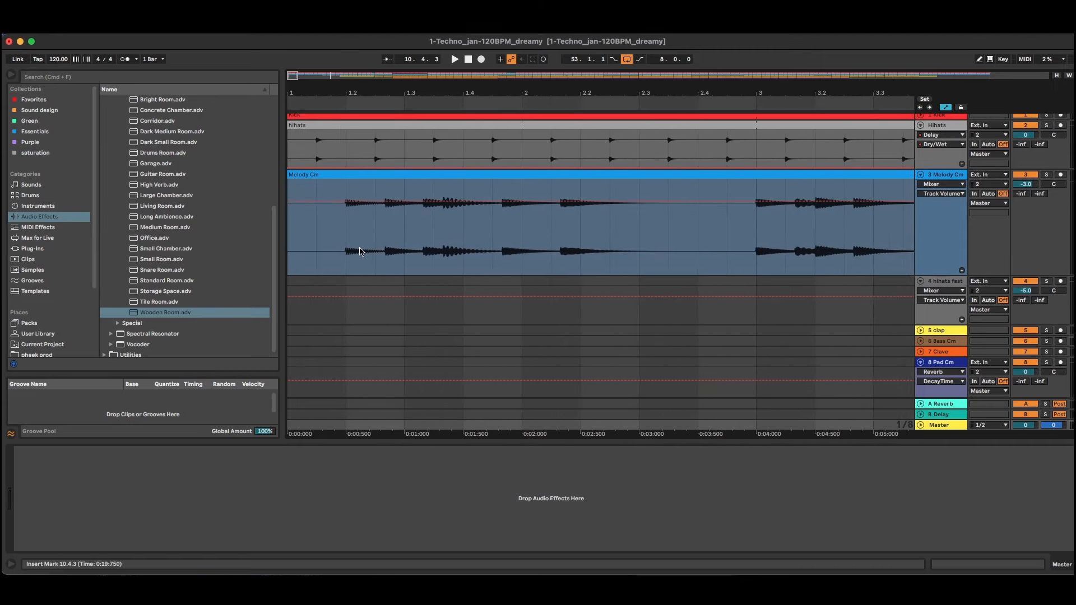
left_click(352, 269)
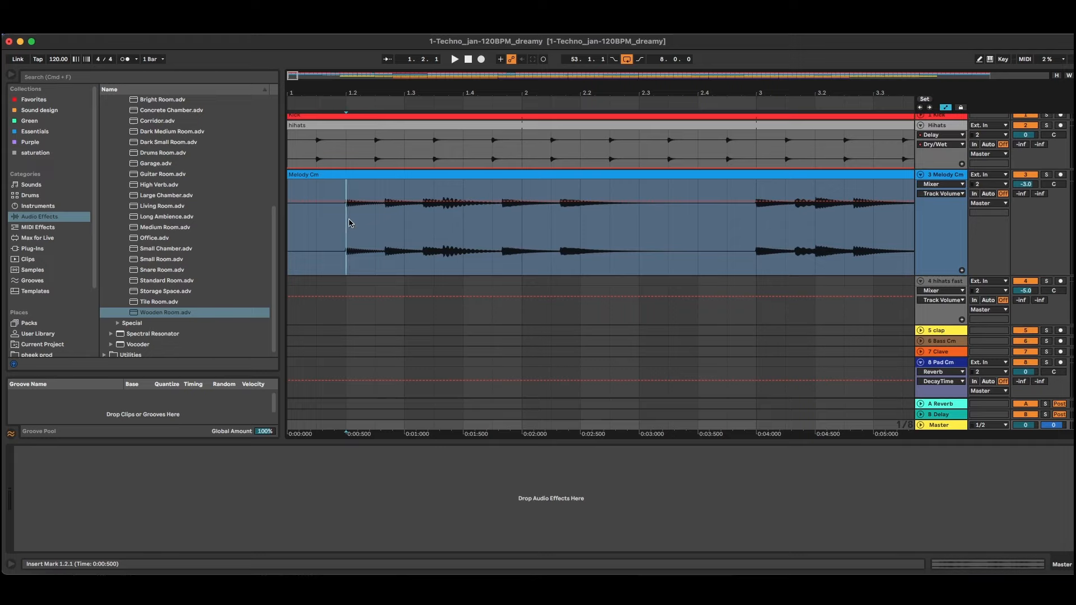
left_click_drag(350, 223, 423, 224)
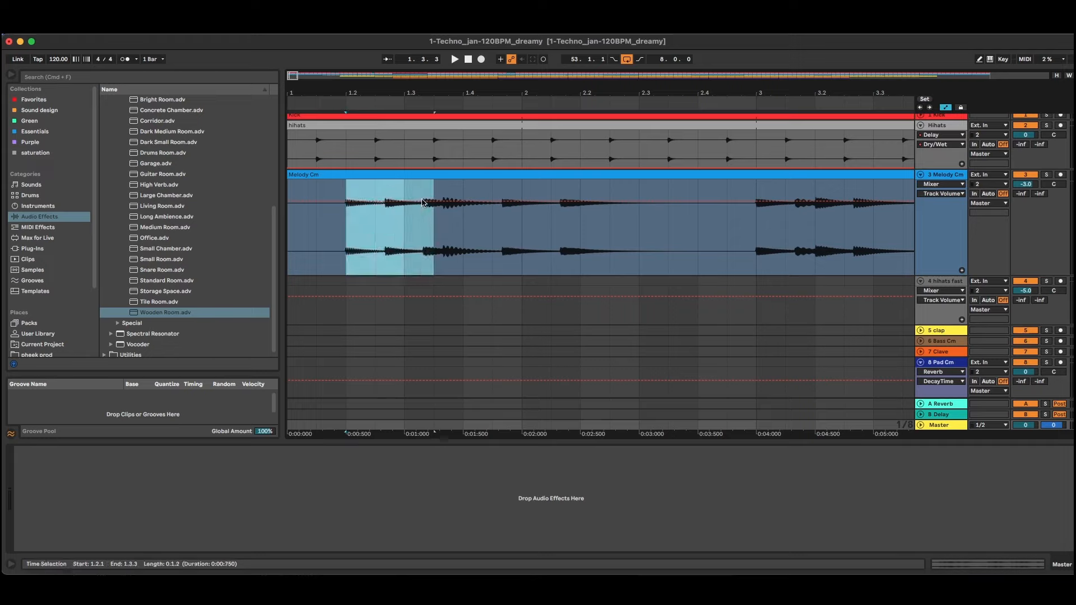
left_click(423, 177)
left_click_drag(441, 178, 417, 177)
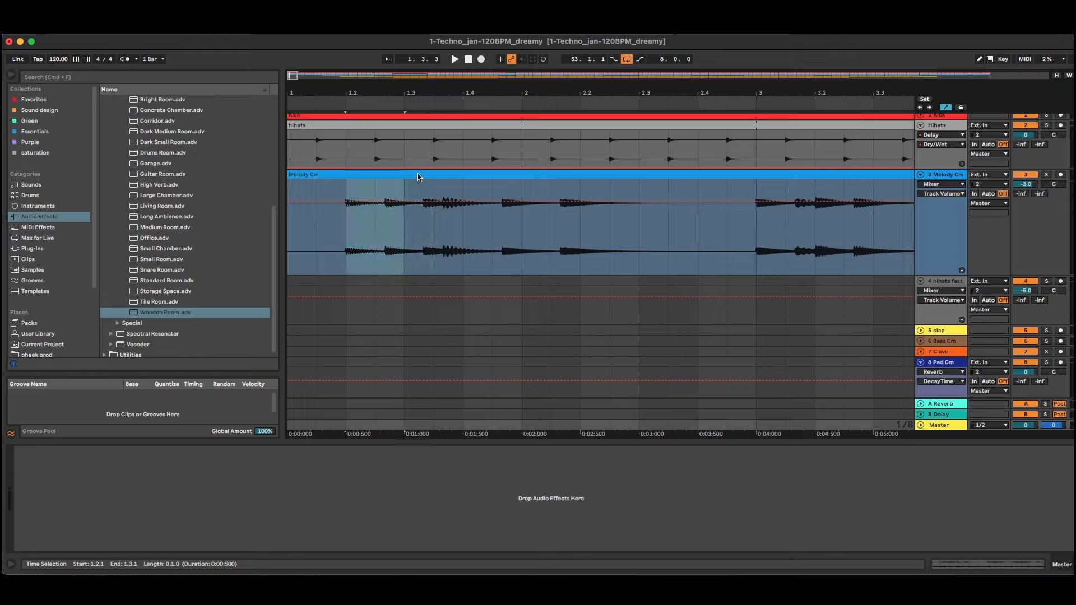
left_click(405, 176)
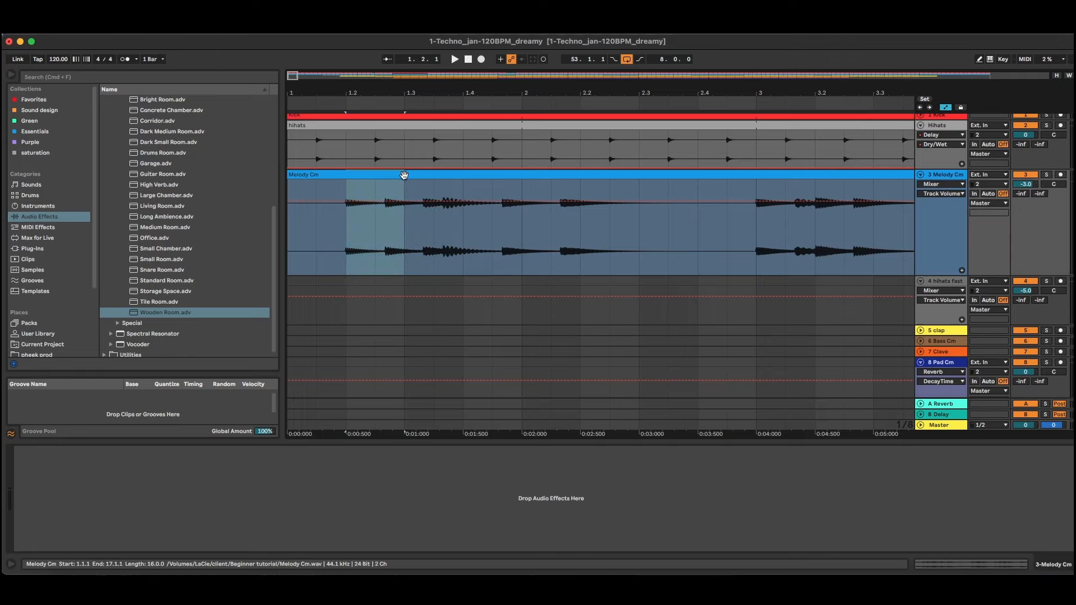
key("super+e")
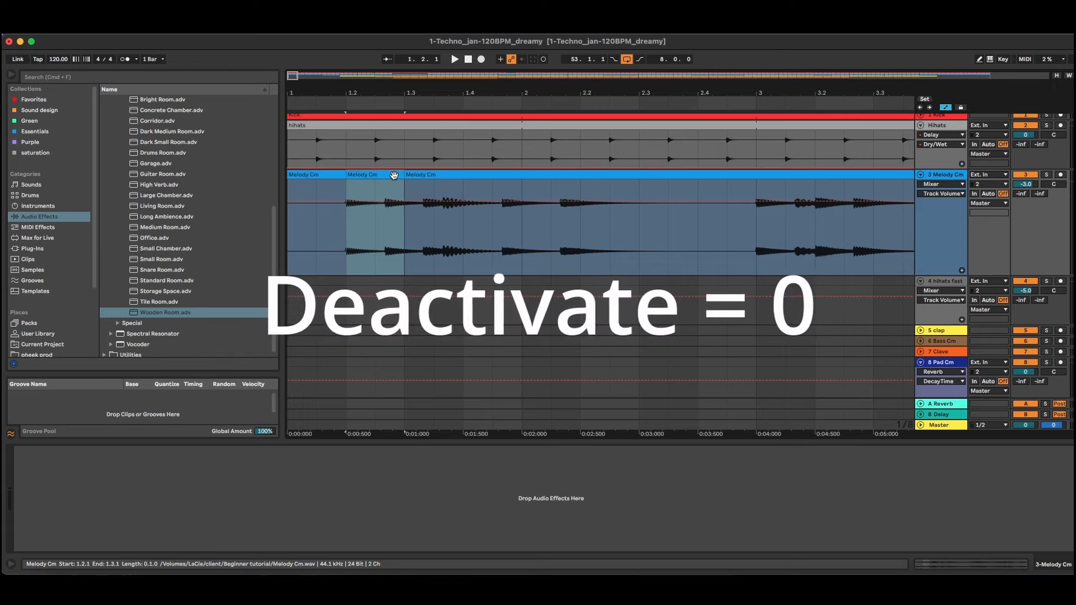
key("0")
Step: Loop the first two bars of the Melody Cm track and play the loop
left_click_drag(394, 92, 393, 58)
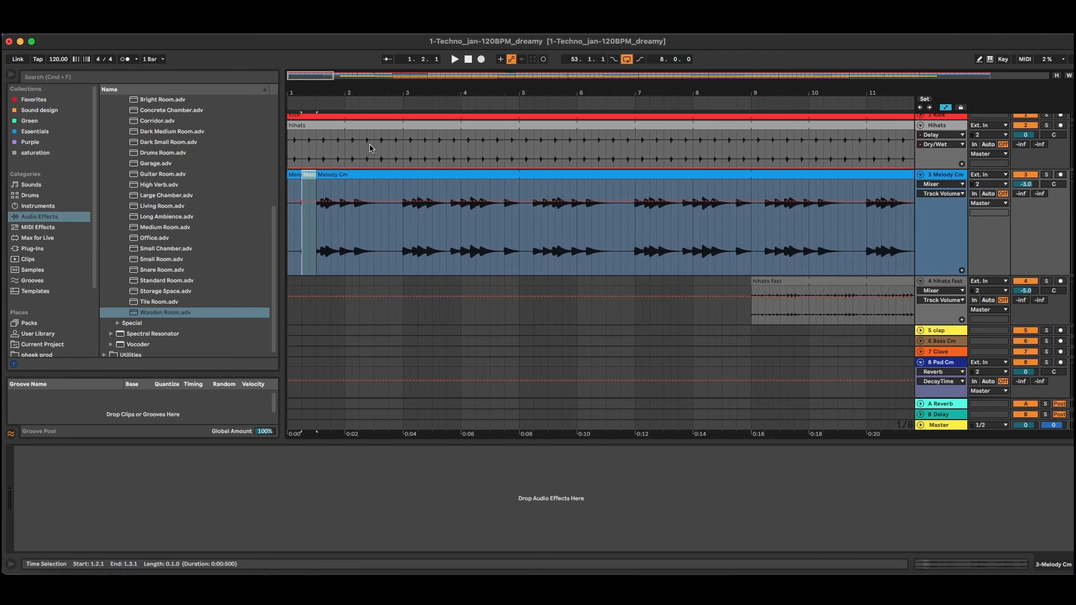
left_click_drag(401, 249, 286, 247)
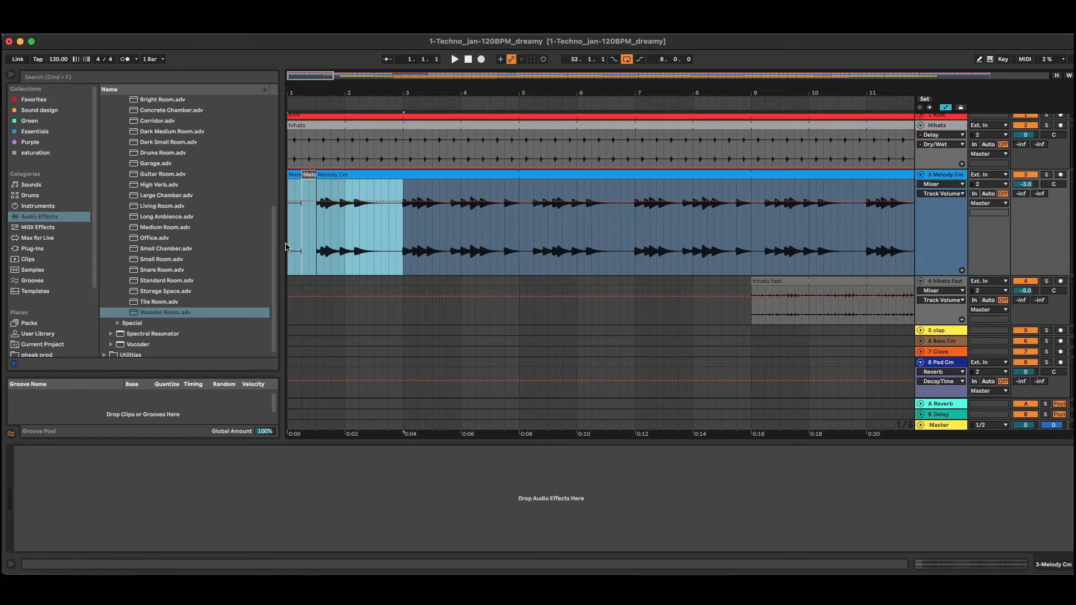
key("super+l")
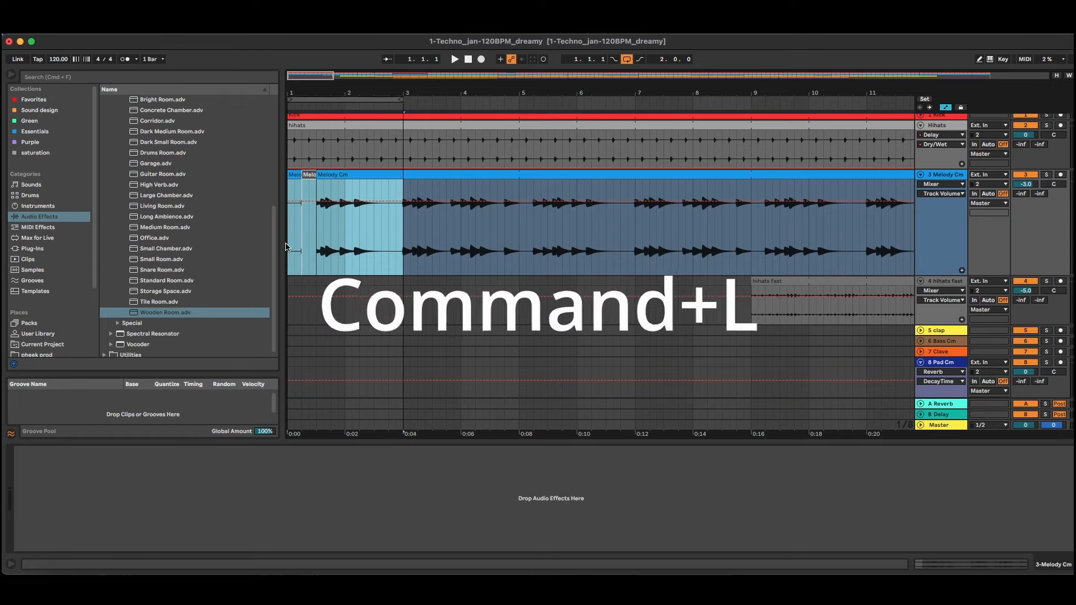
key("space")
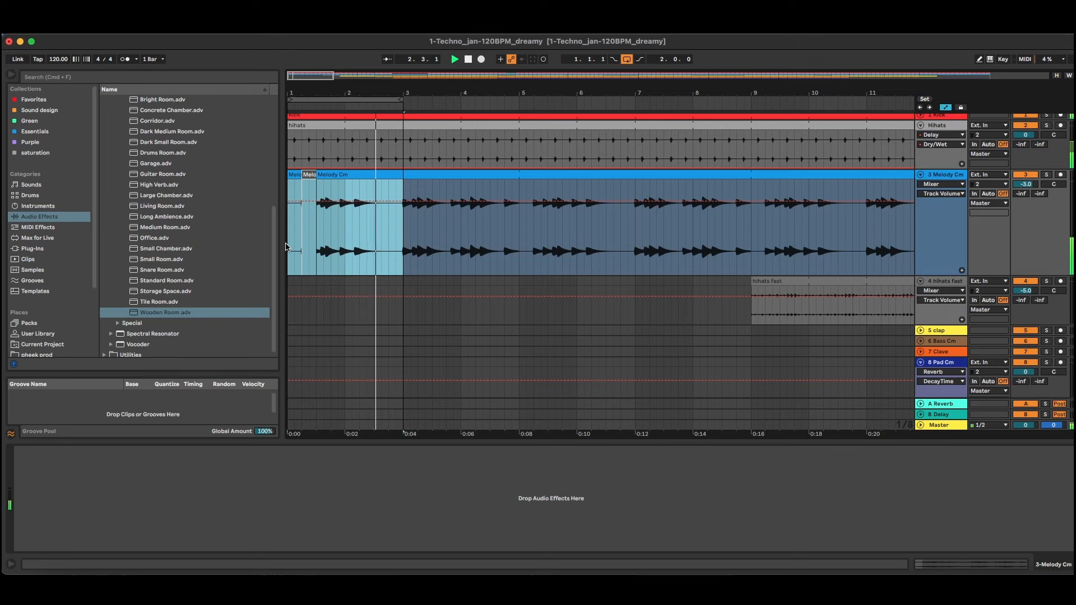
Step: Stop playback, split the Melody Cm clip at 2.1.3, and trim the following section's start to 2.4.3
left_click_drag(363, 93, 344, 93)
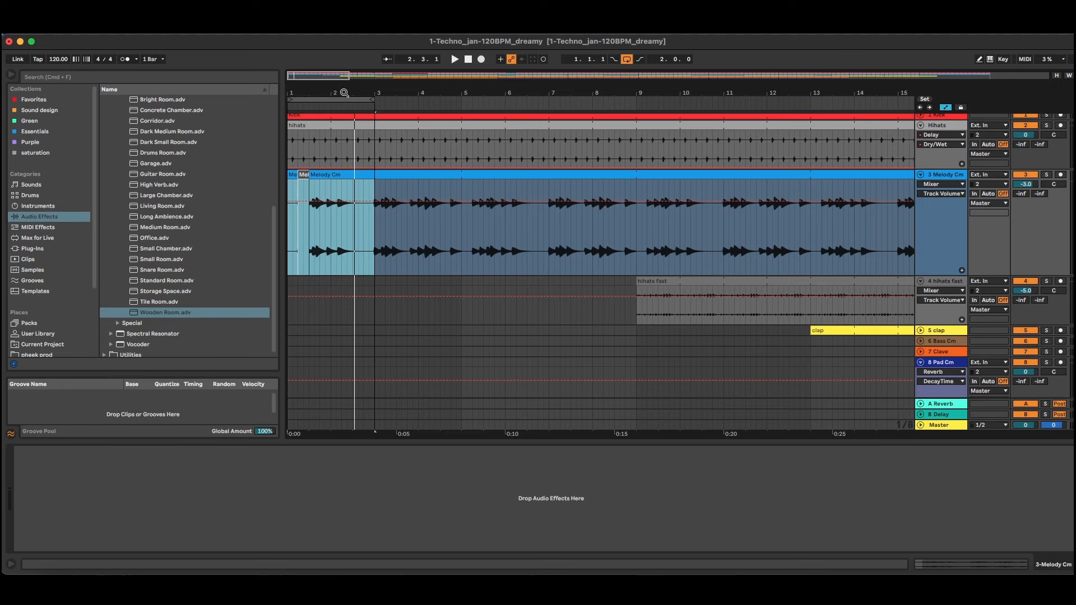
left_click_drag(344, 93, 343, 44)
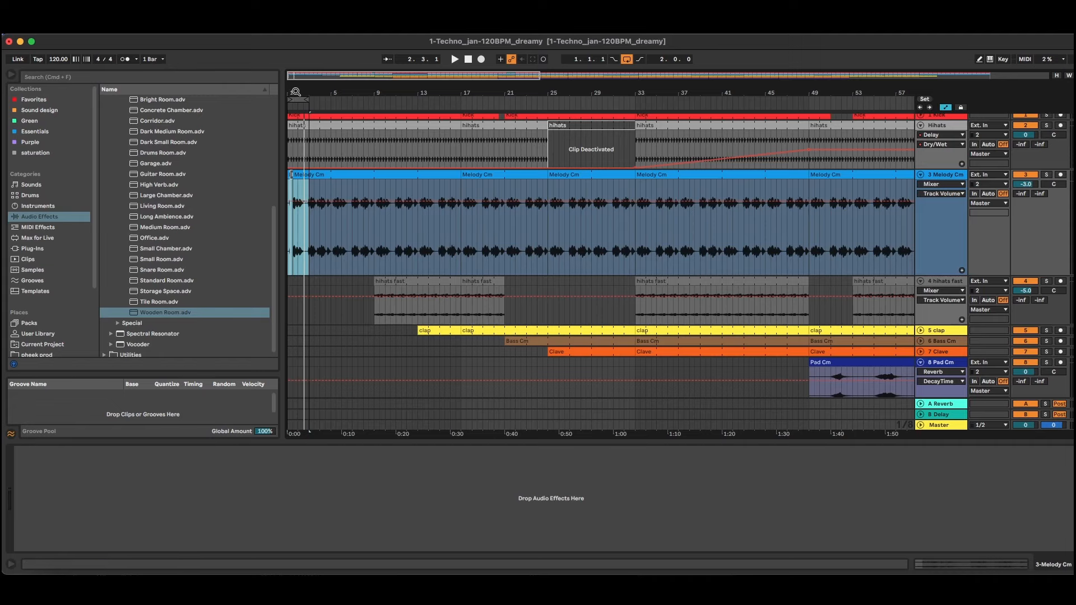
left_click_drag(296, 91, 296, 145)
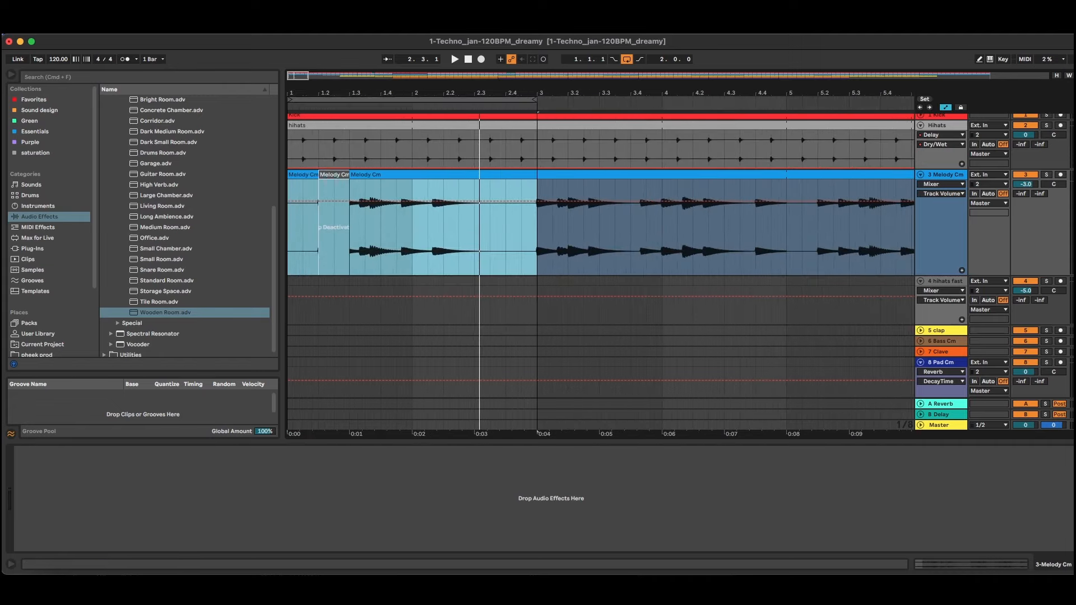
left_click(429, 256)
key("super+e")
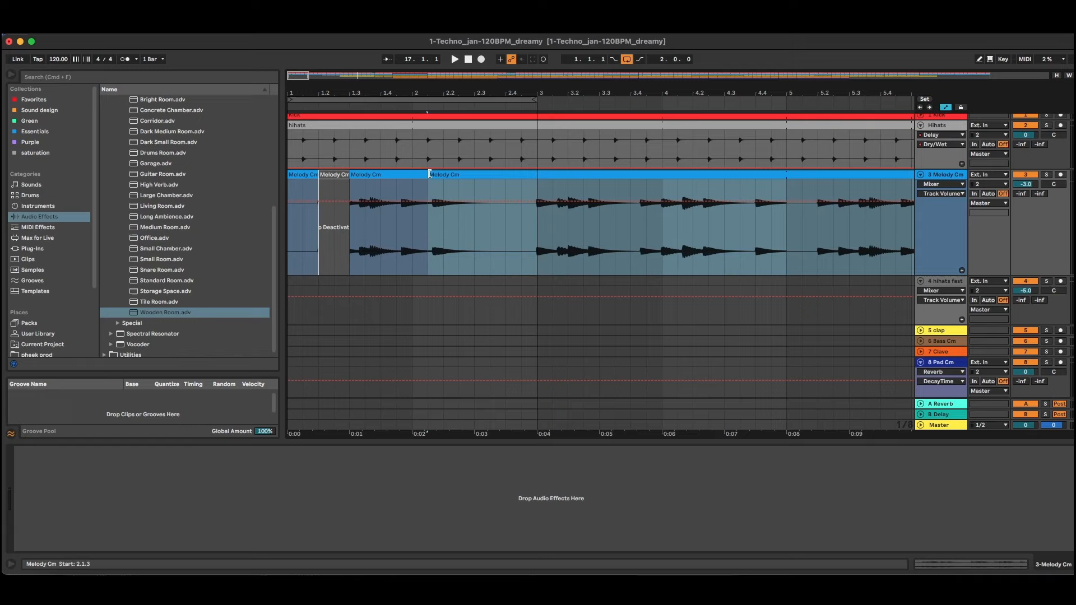
left_click_drag(433, 175, 515, 180)
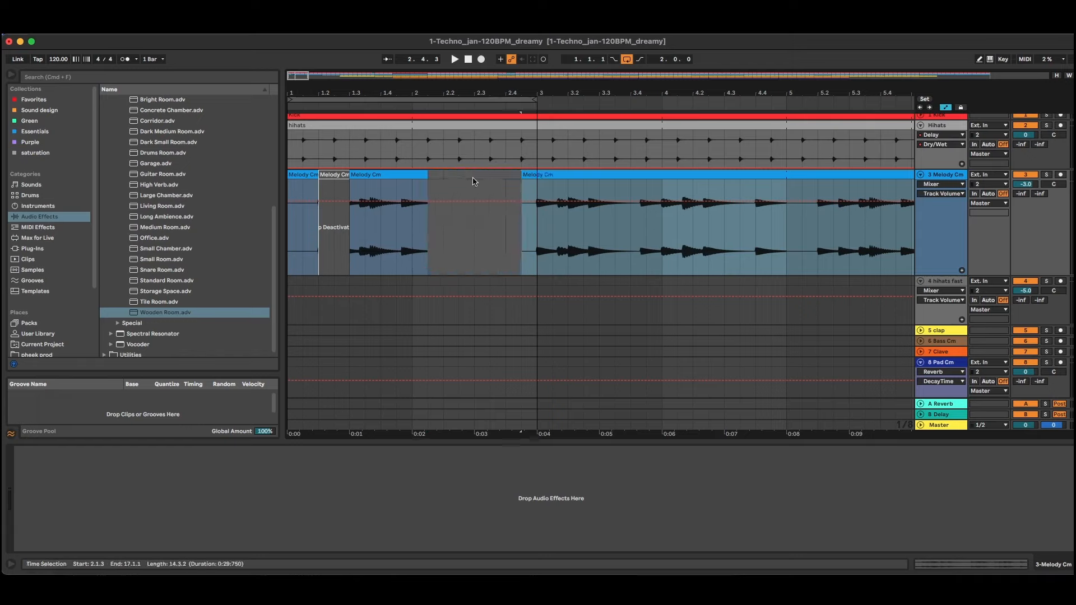
Step: Play the looped first two bars from 1.1.1 to audition the edited melody
left_click(291, 241)
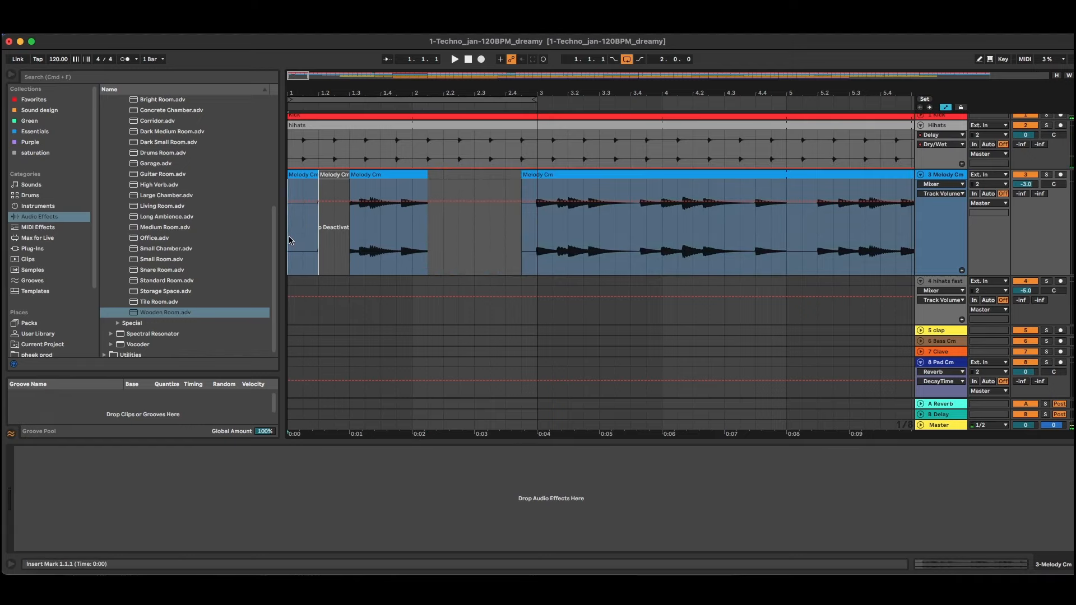
key("space")
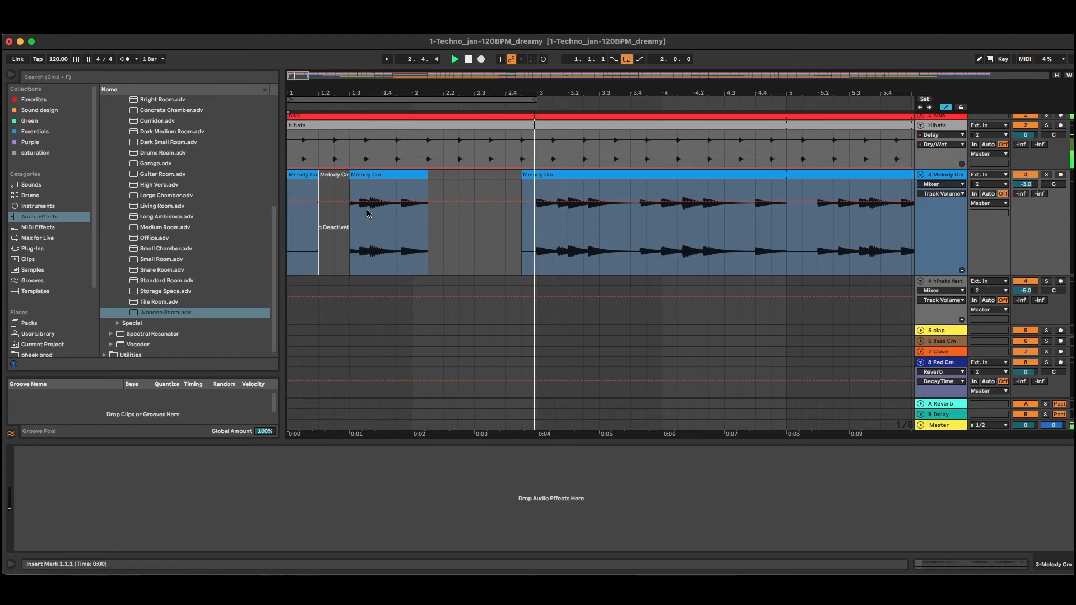
left_click_drag(398, 92, 340, 93)
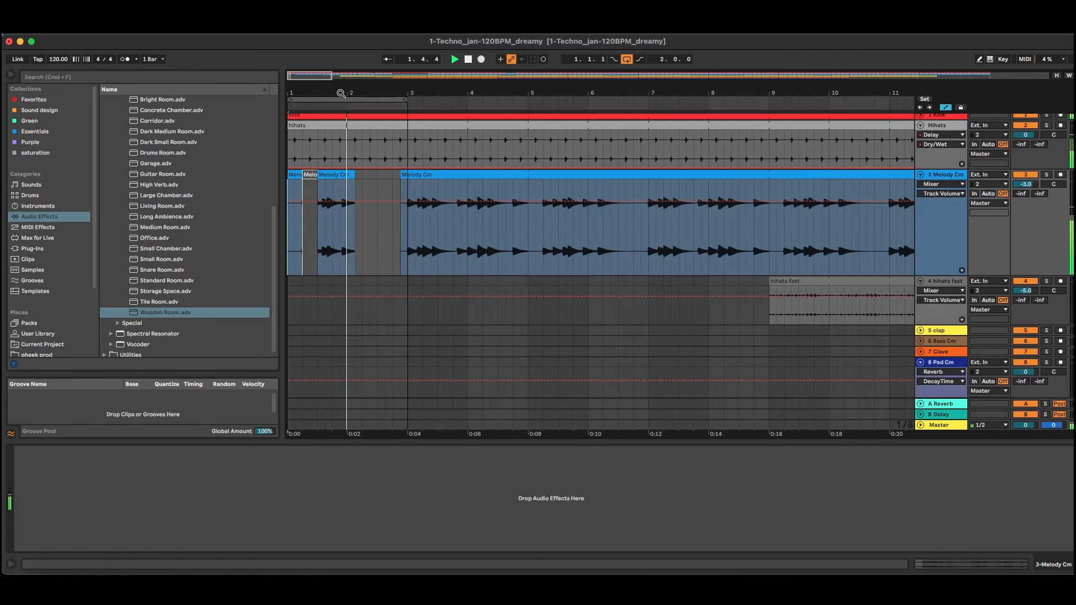
Step: Stop playback and trim the start of the long Melody Cm clip to 9.1.1
left_click(407, 176)
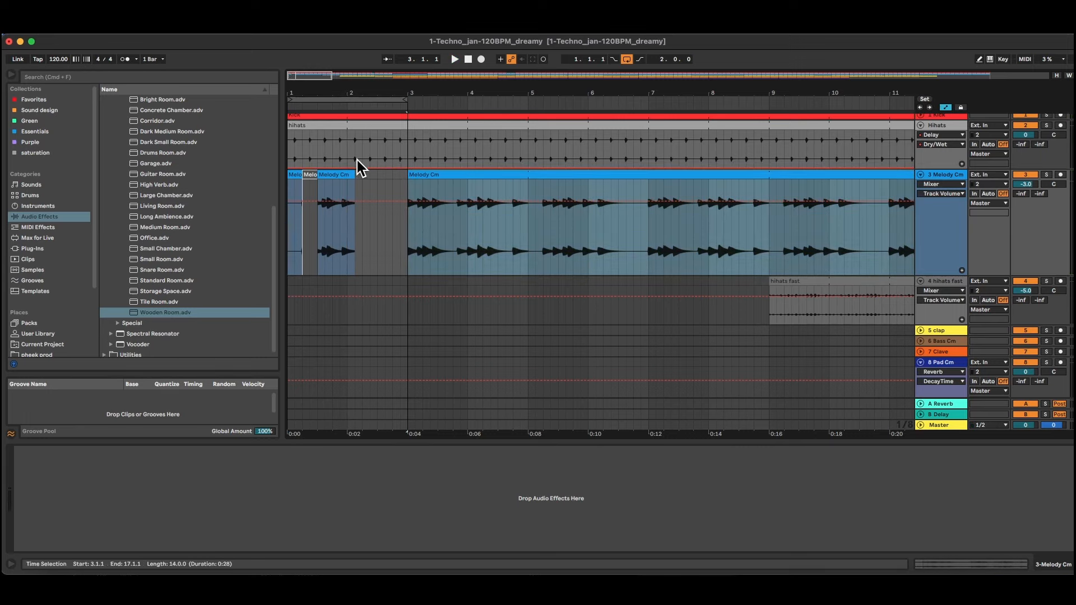
left_click(434, 173)
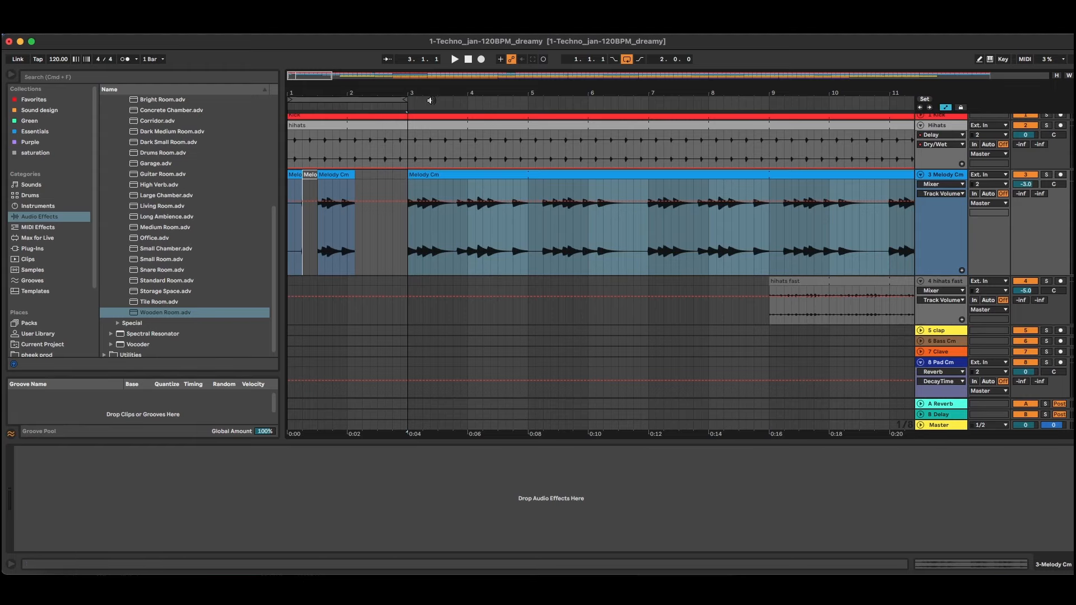
left_click_drag(437, 94, 437, 76)
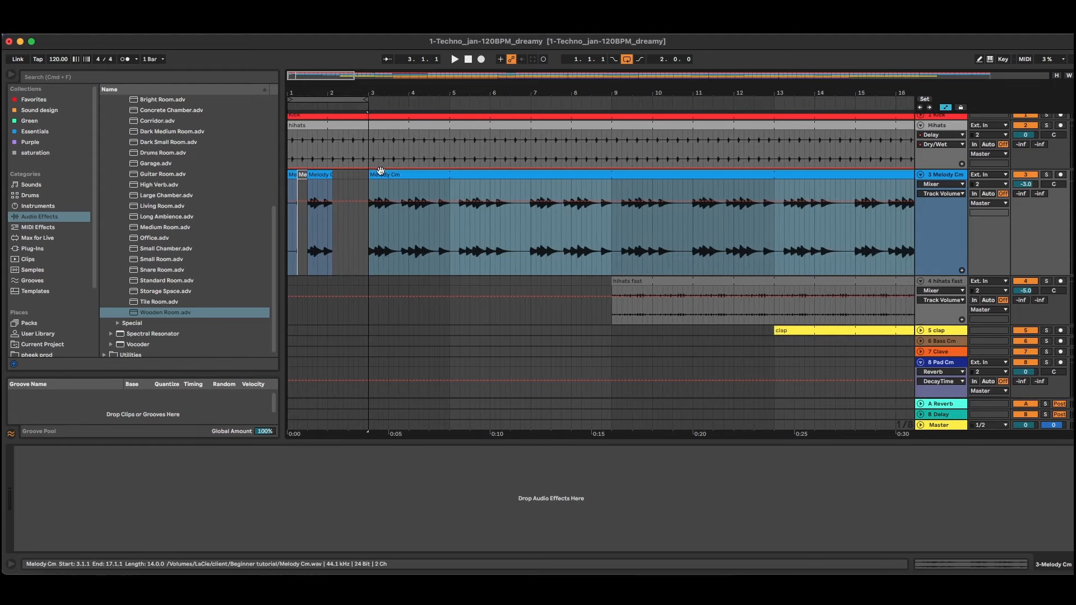
left_click_drag(374, 175, 611, 174)
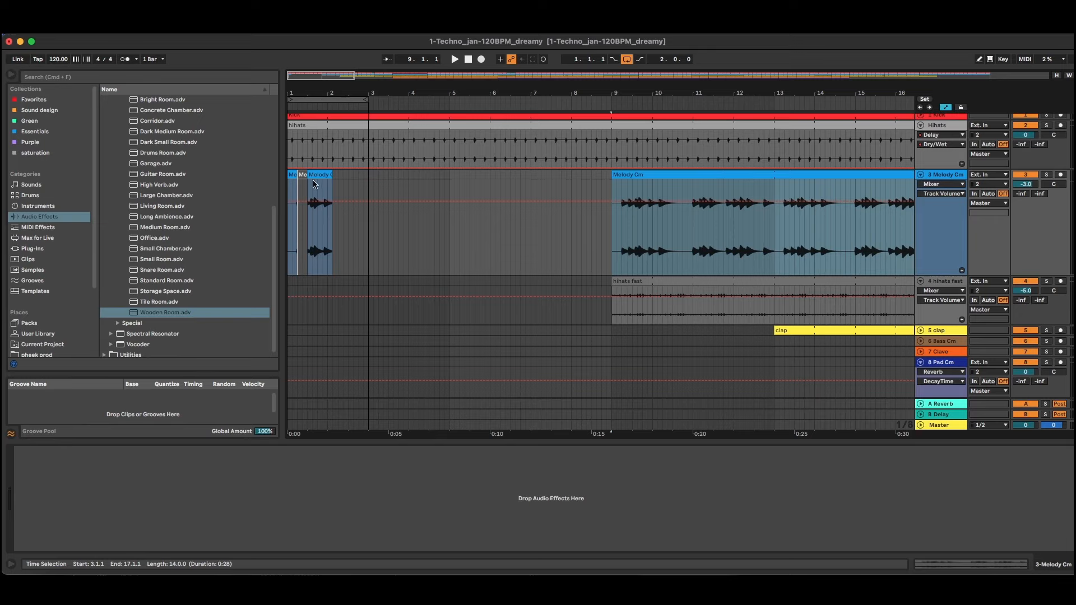
Step: Consolidate the Melody Cm track from 1.1.1 to 3.1.1 into one clip and recolour it darker blue
left_click(369, 179)
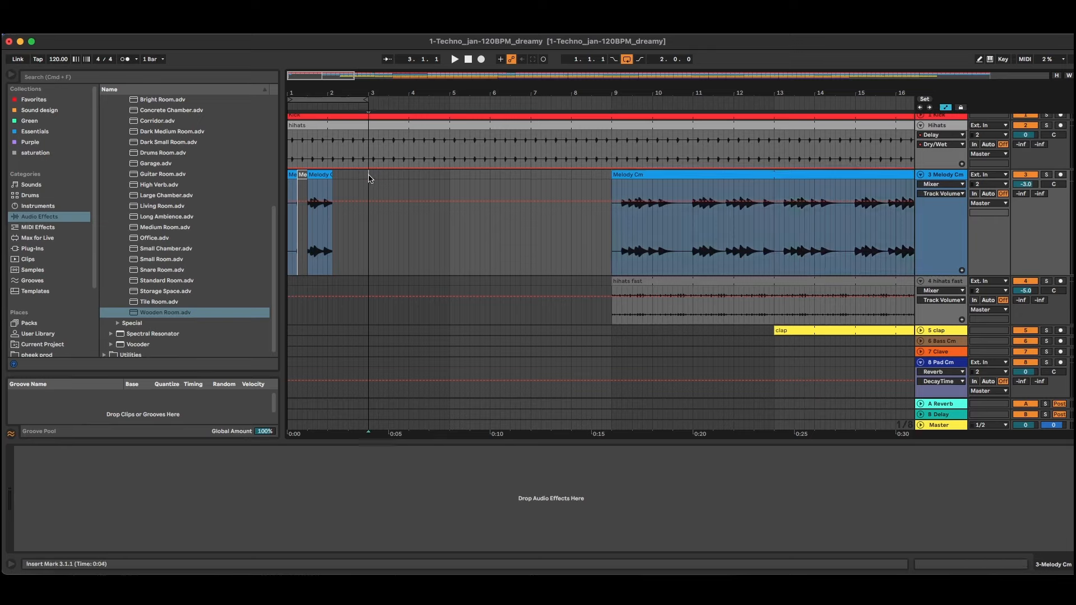
left_click_drag(368, 179, 288, 177)
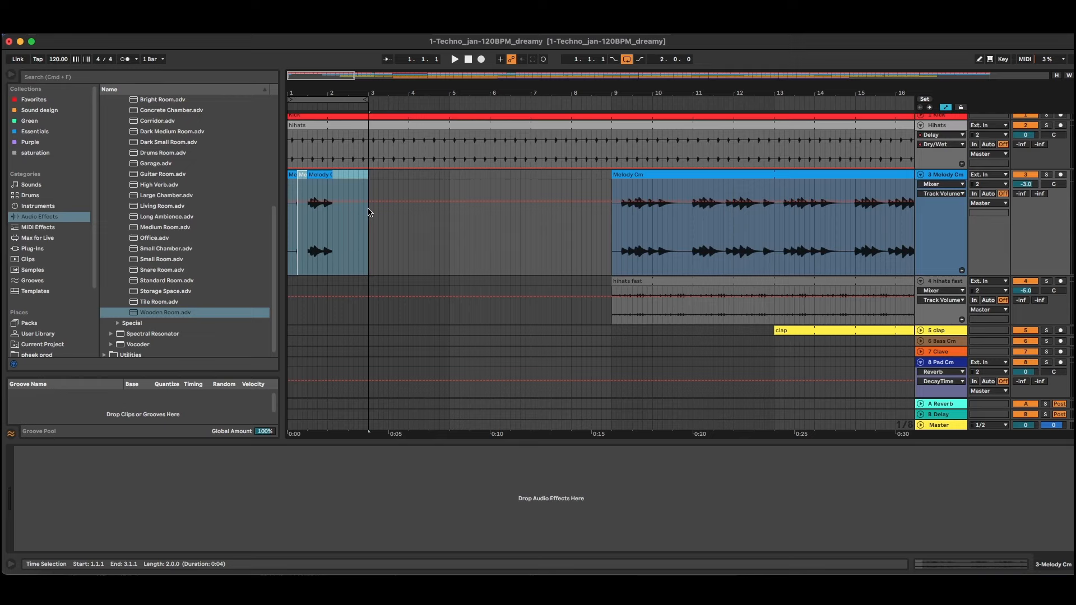
key("super+j")
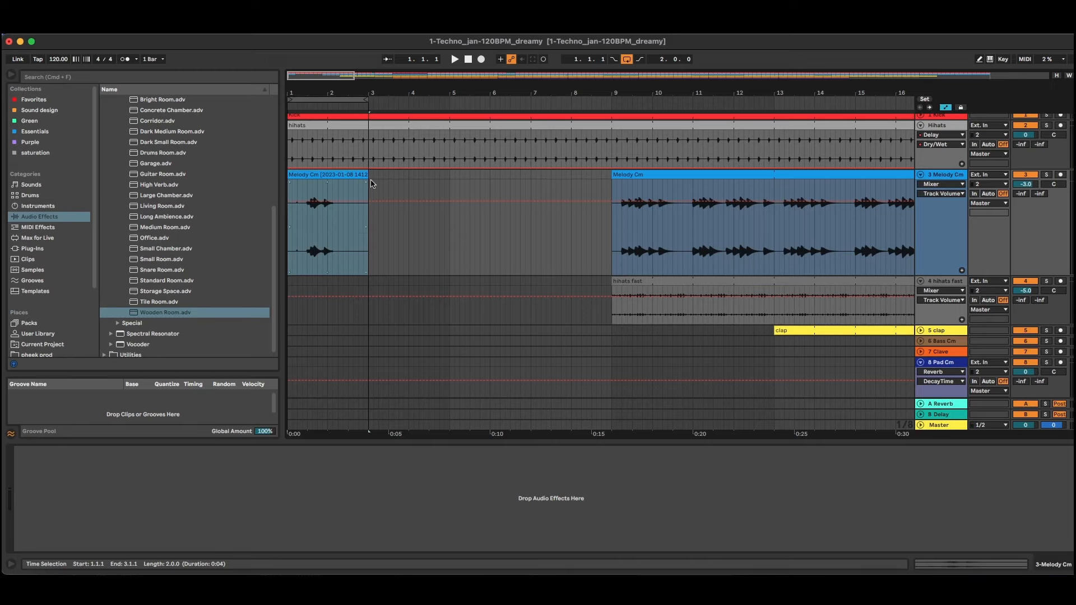
right_click(336, 176)
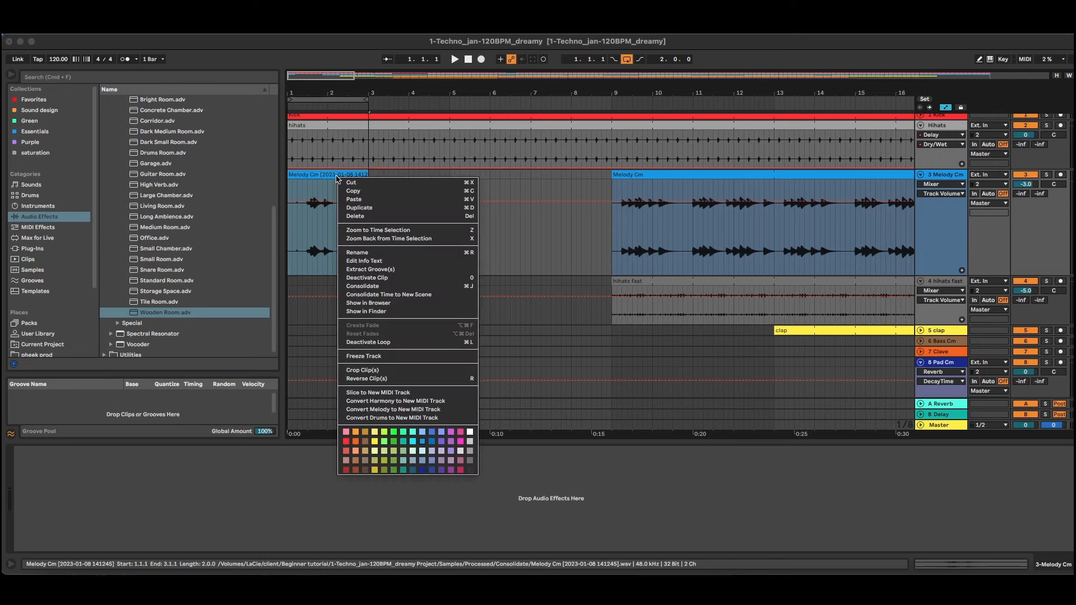
left_click(430, 442)
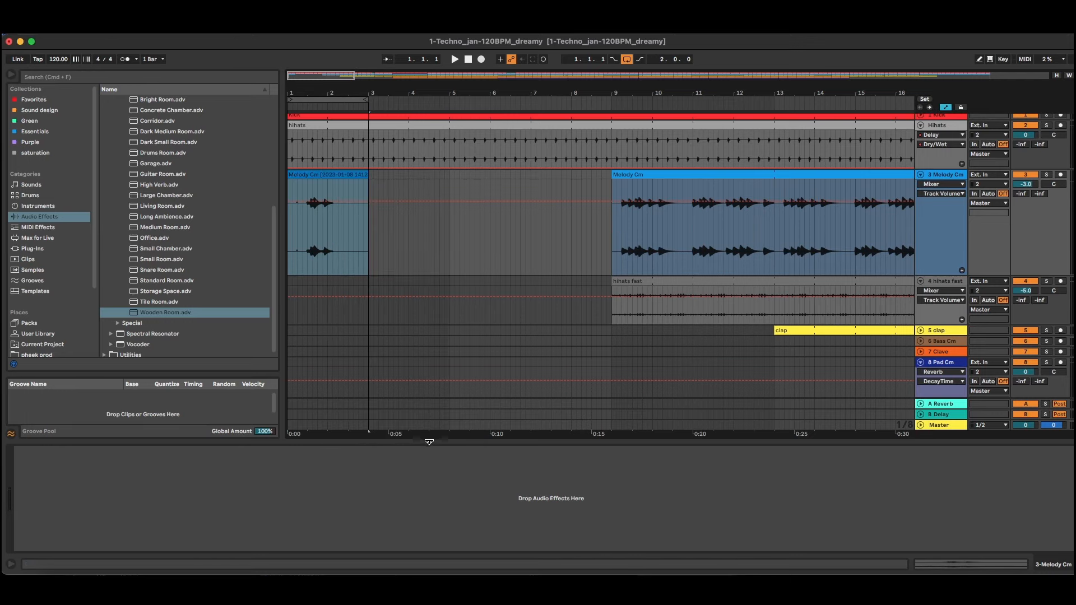
Step: Enable looping for the consolidated two-bar melody clip and extend it to 9.1.1
double_click(329, 173)
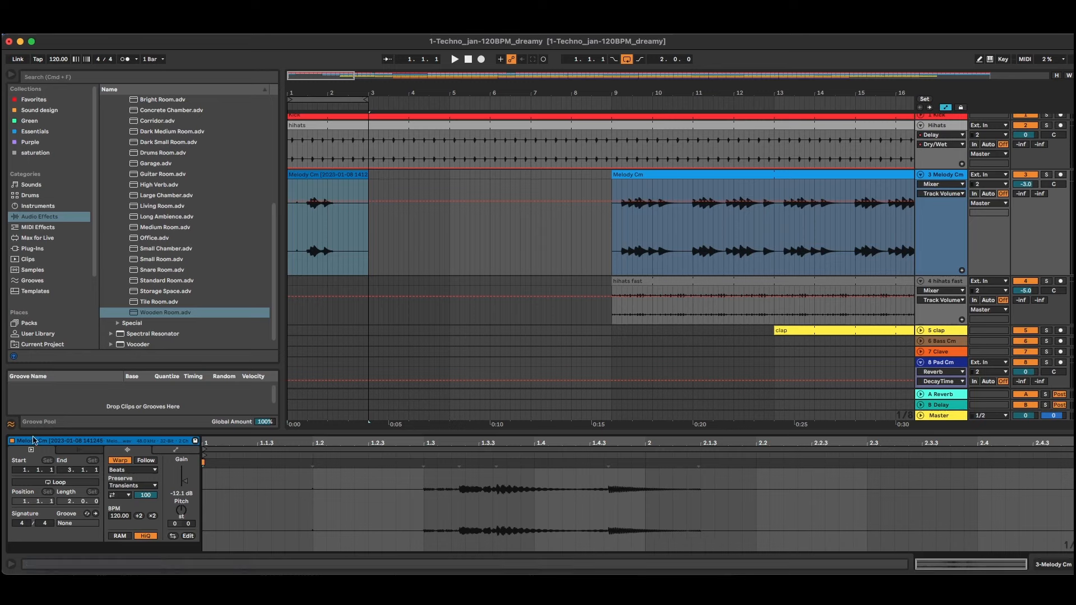
left_click(72, 483)
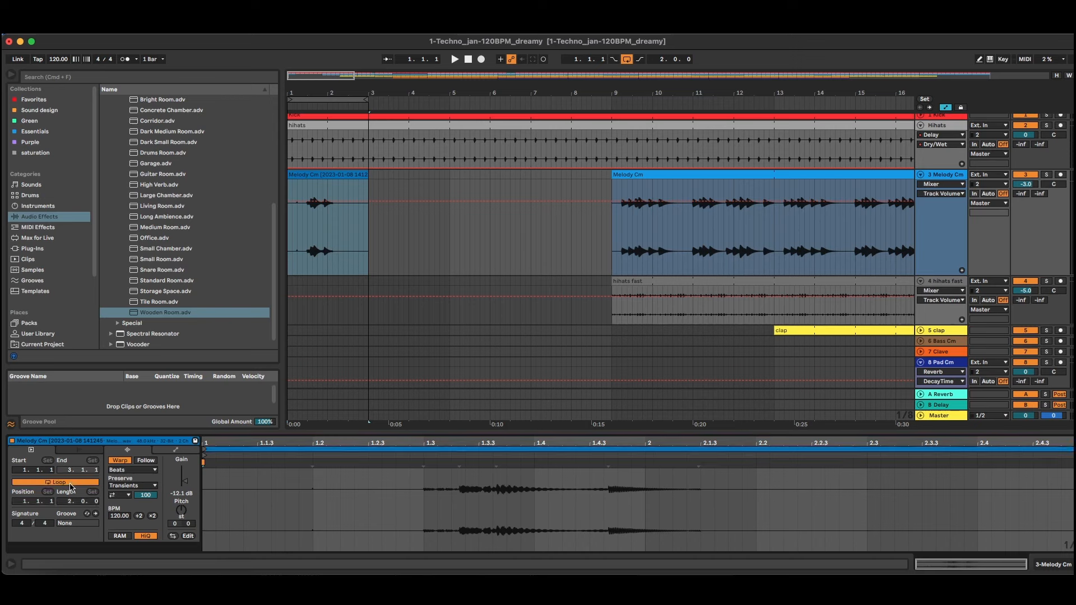
left_click_drag(367, 174, 612, 176)
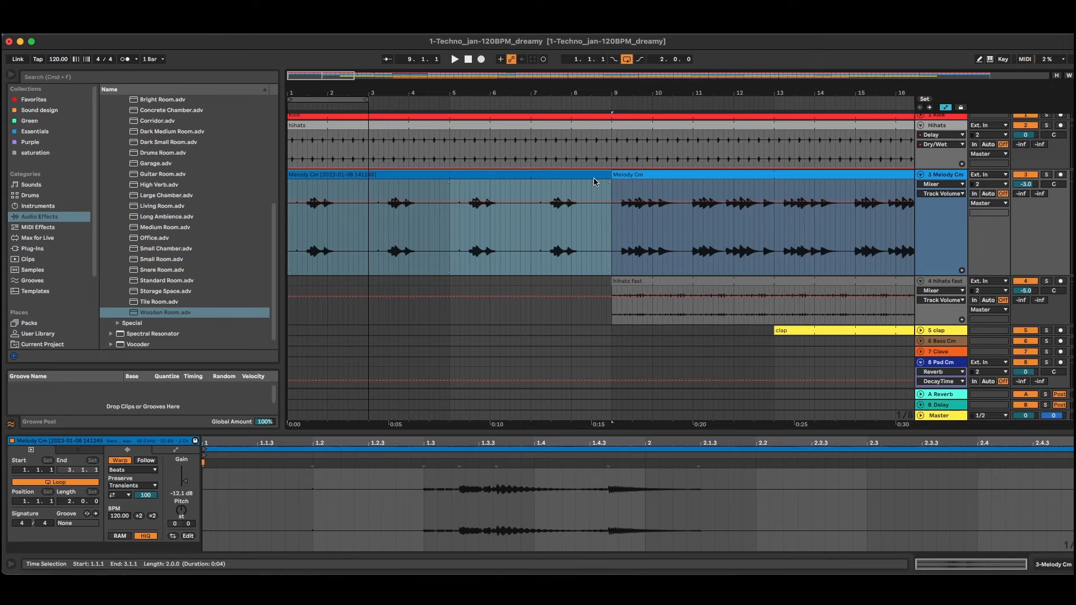
left_click_drag(551, 91, 554, 162)
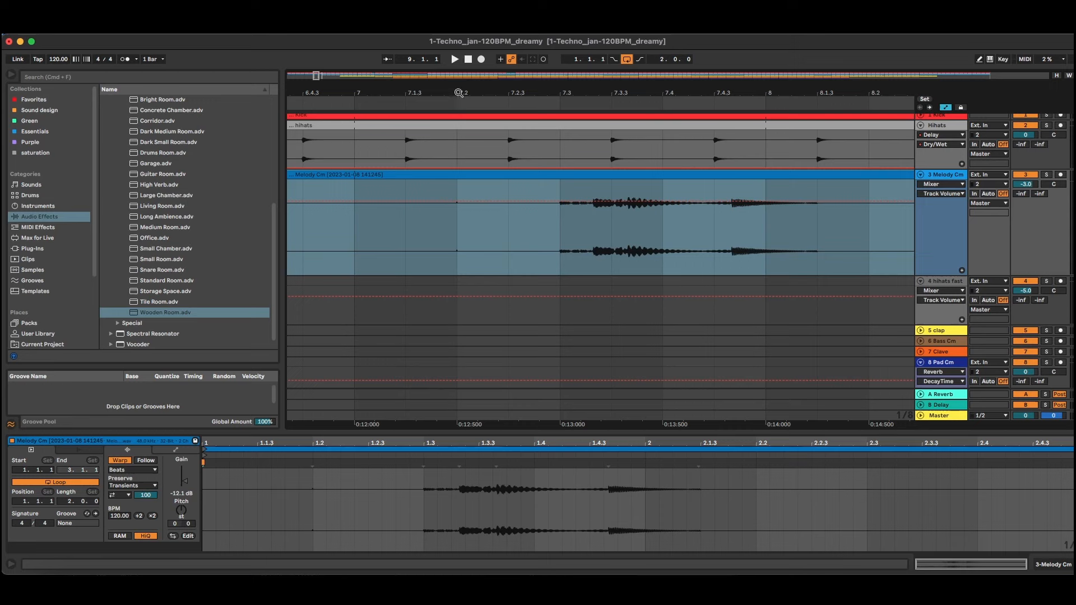
mouse_move(457, 92)
left_mouse_down()
mouse_move(458, 151)
mouse_move(446, 67)
left_mouse_up()
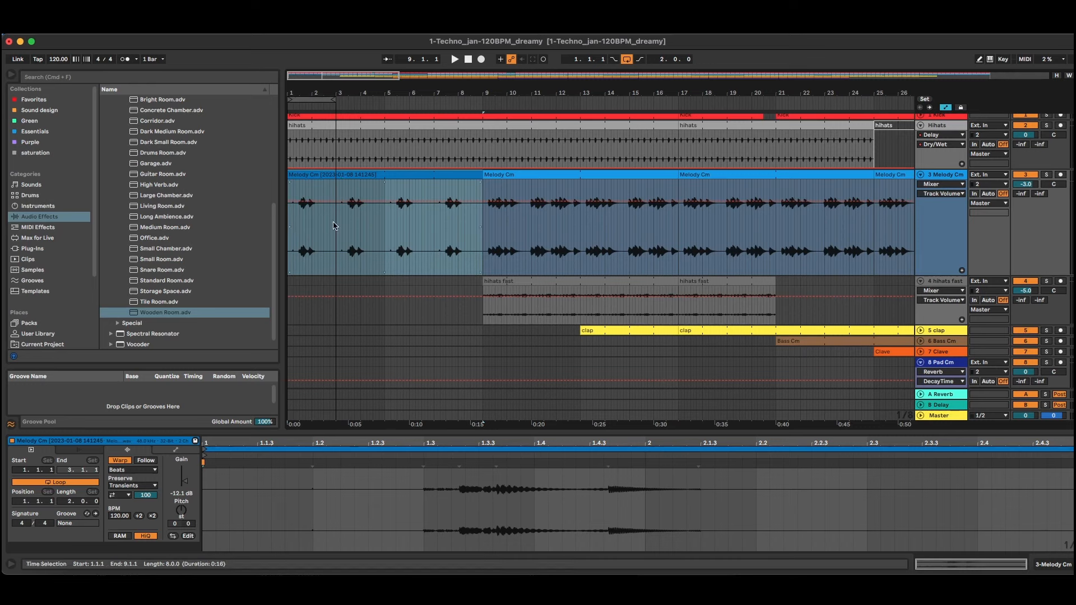
Step: Play the loop, solo the Melody Cm track, stop, and trim the looped clip's start to 1.2.3
key("space")
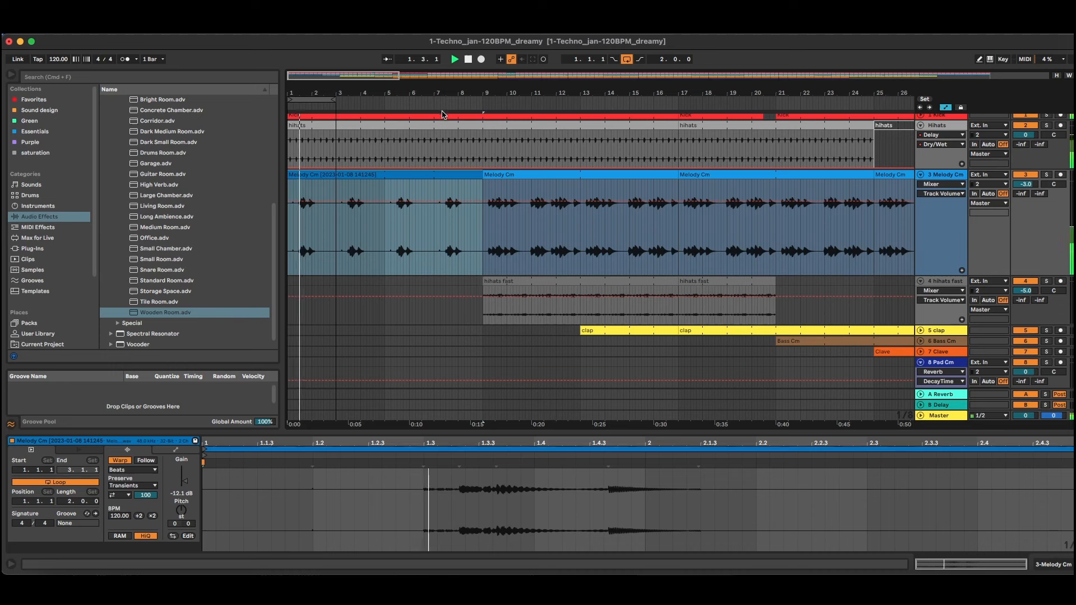
left_click(1047, 174)
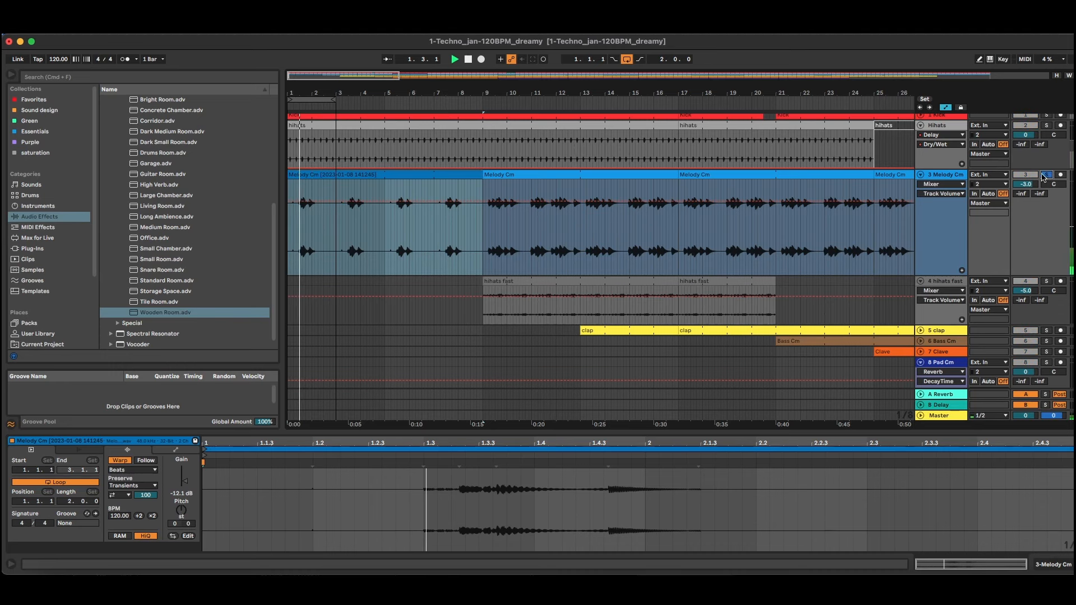
left_click_drag(296, 96, 291, 94)
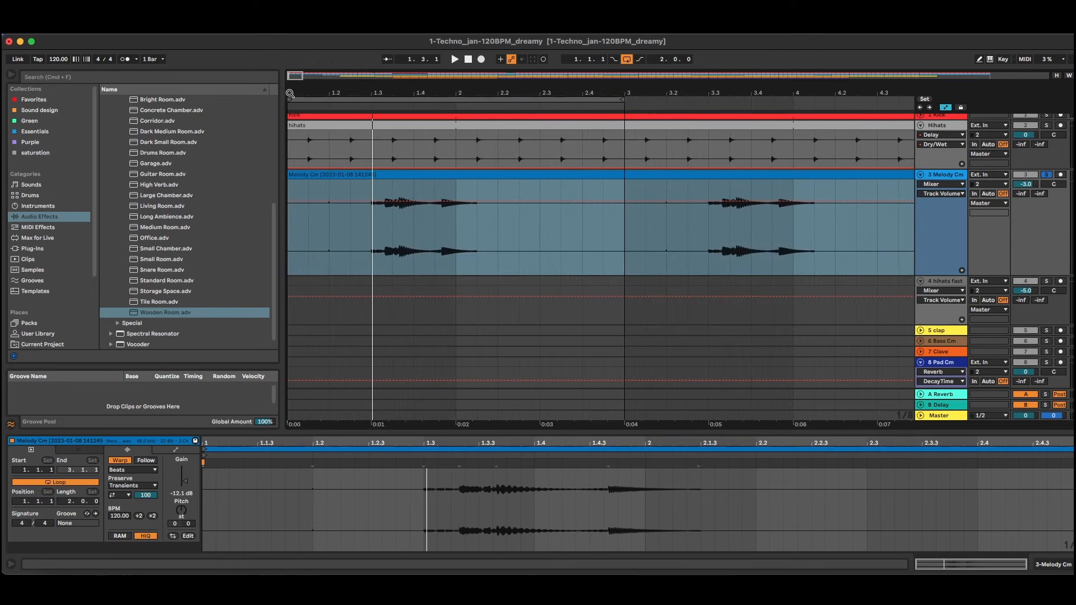
left_click_drag(289, 177, 347, 177)
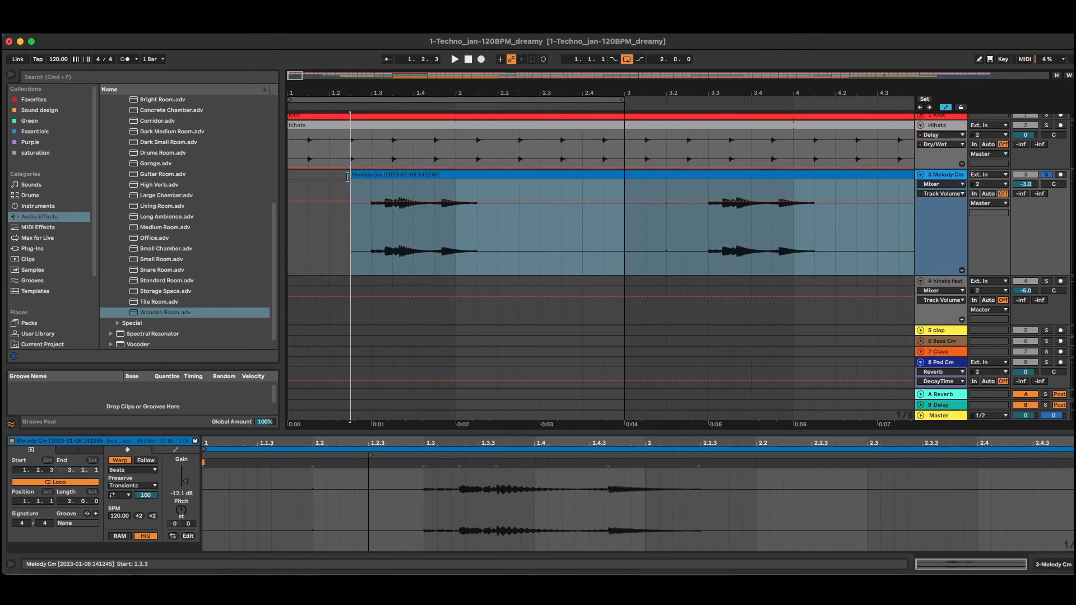
left_click_drag(336, 93, 306, 81)
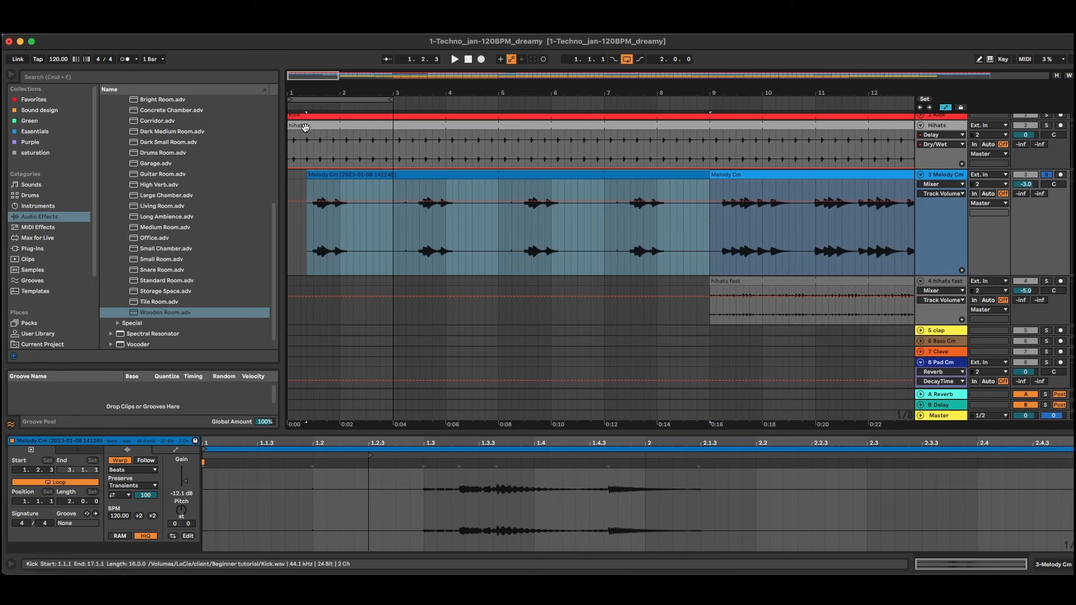
Step: Consolidate the Melody Cm track from 1.1.1 to 9.1.1 into a single eight-bar clip
left_click(287, 179)
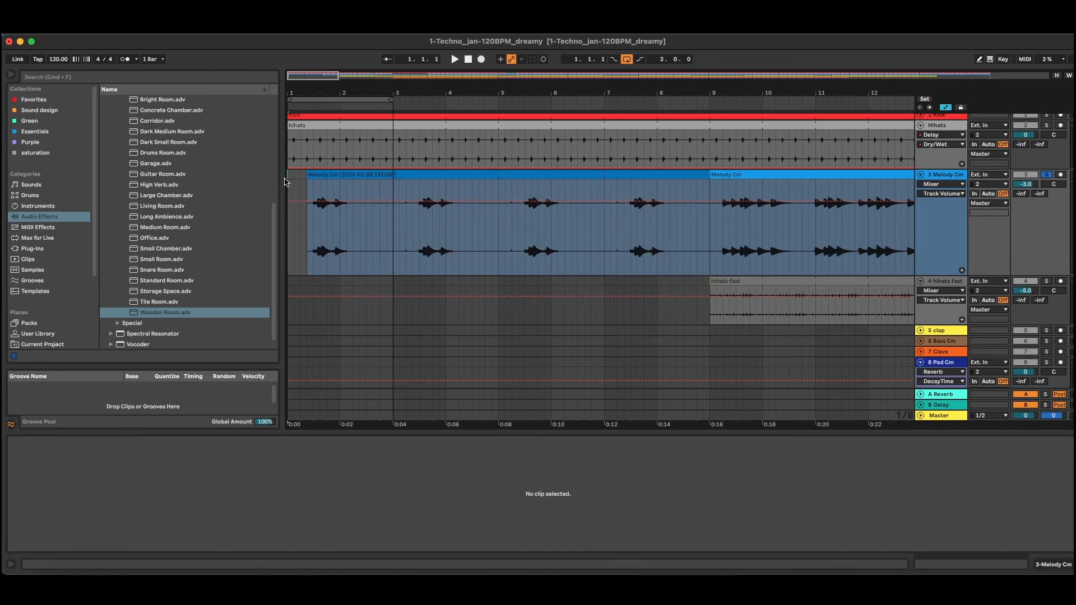
left_click(320, 174)
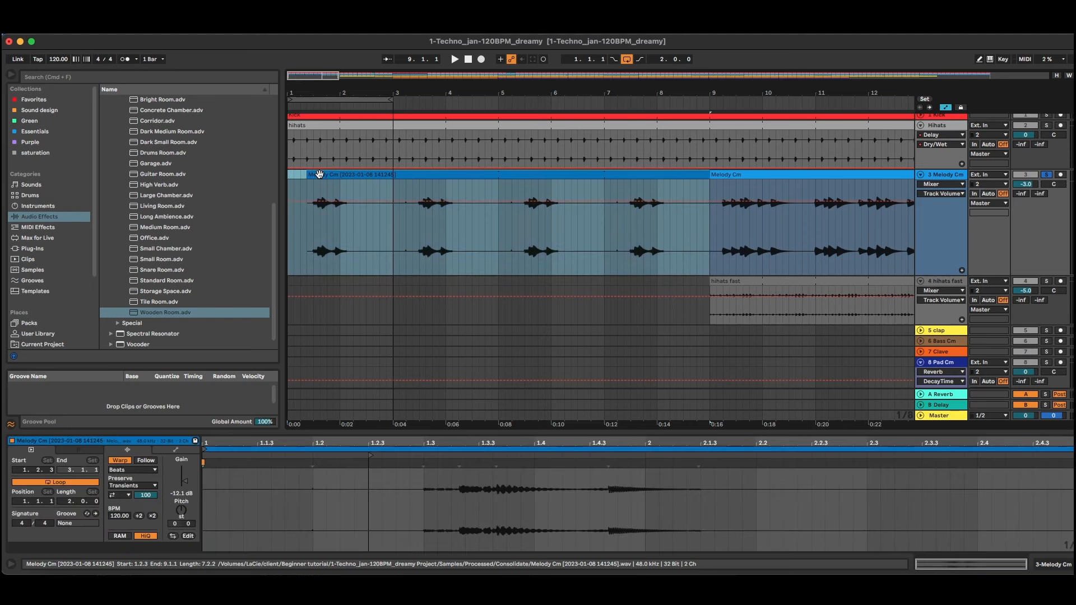
key("super+j")
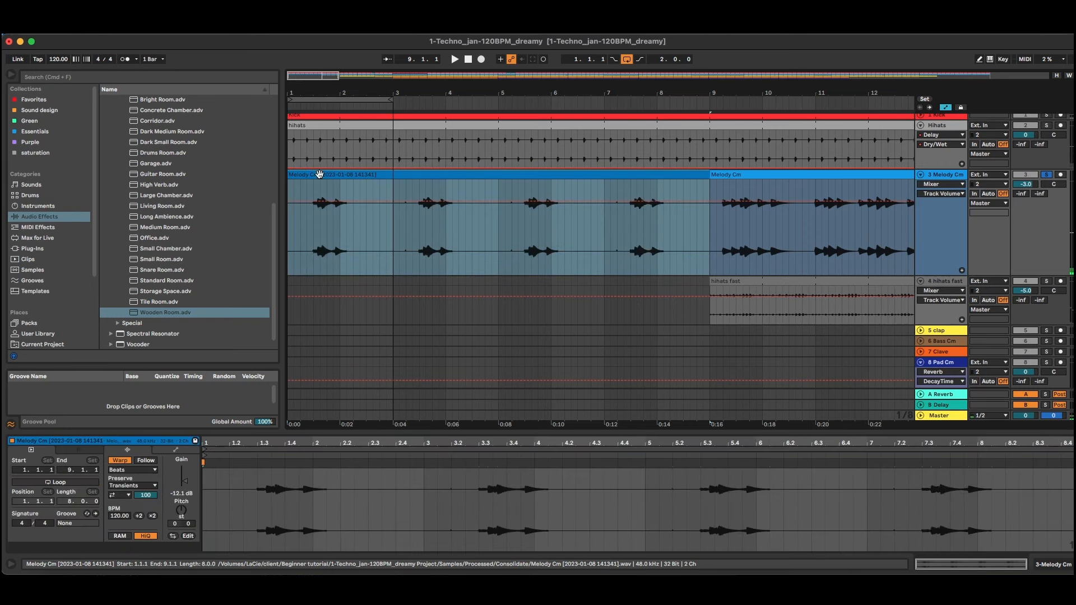
Step: Split the eight-bar melody clip at 3.1.1 and turn on looping for its first two-bar section
scroll(376, 227, "down", 1)
scroll(376, 227, "right", 1)
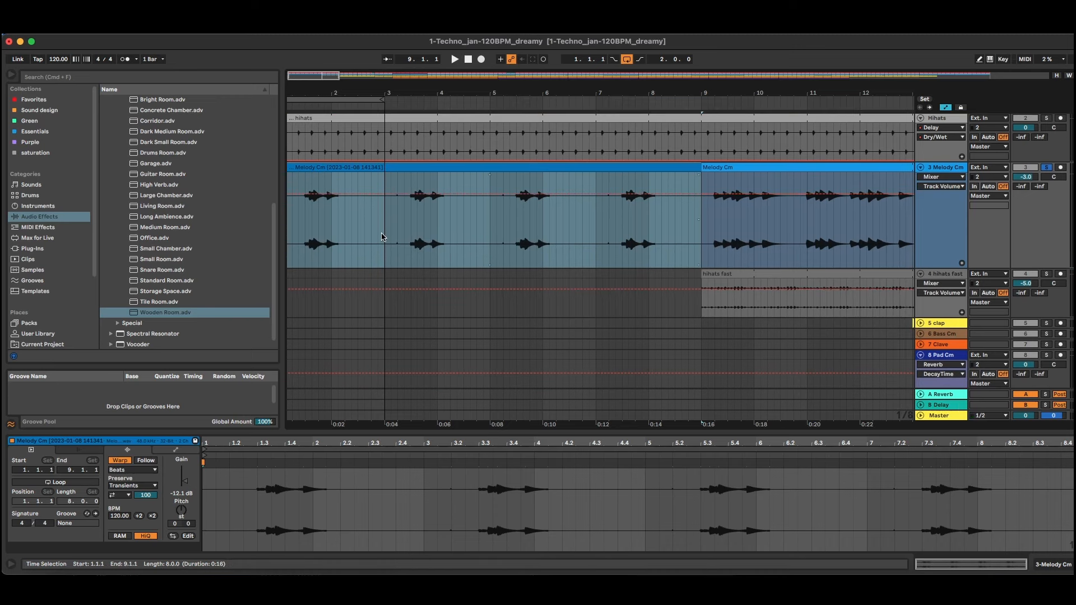
scroll(381, 236, "down", 1)
left_click(385, 224)
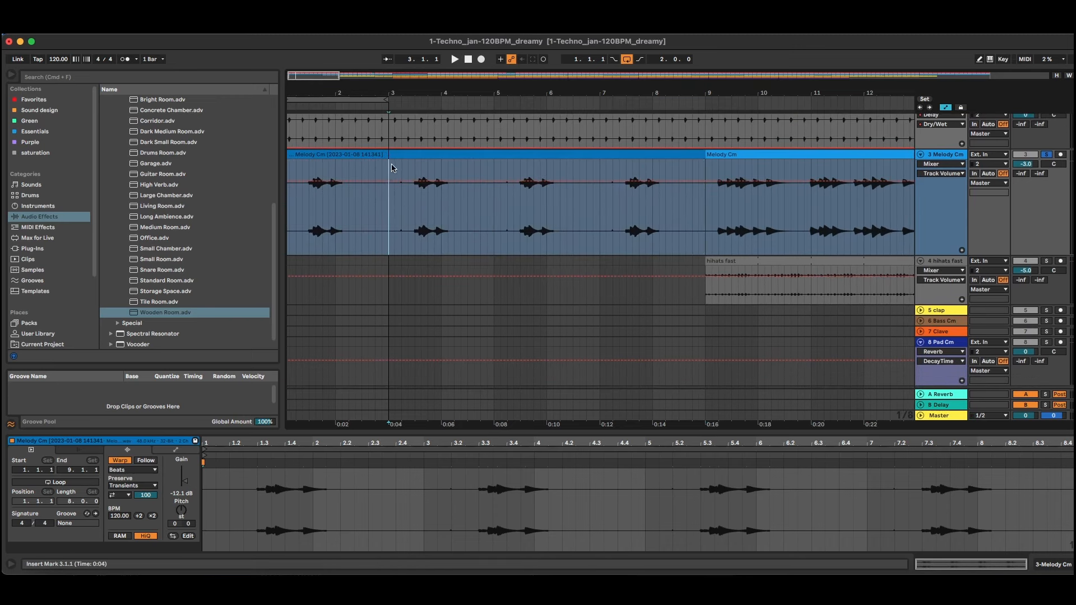
key("super+e")
left_click(371, 157)
scroll(364, 213, "down", 1)
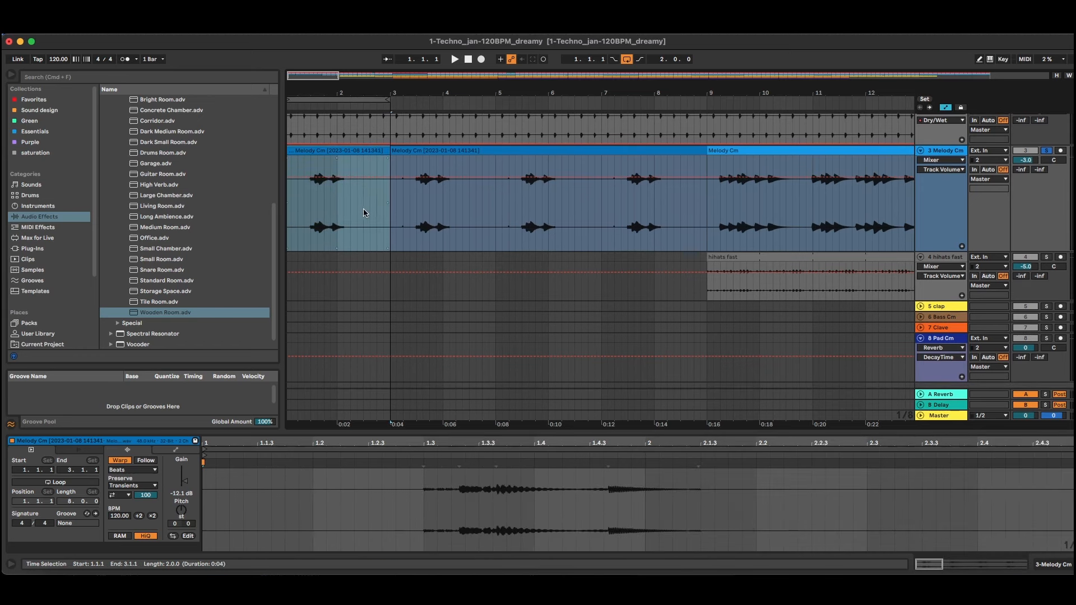
key("super+l")
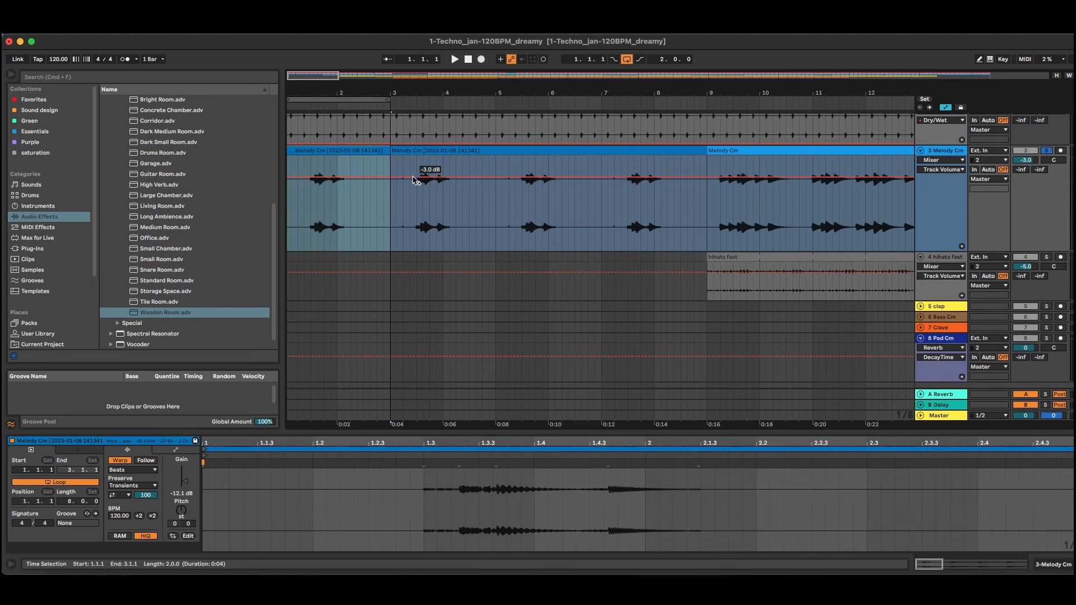
Step: Duplicate the two-bar melody clip three times up to 9.1.1 and set the arrangement loop to the first eight bars
mouse_move(385, 150)
left_mouse_down()
mouse_move(713, 149)
mouse_move(390, 147)
left_mouse_up()
key("super+d")
key("super+d")
key("super+d")
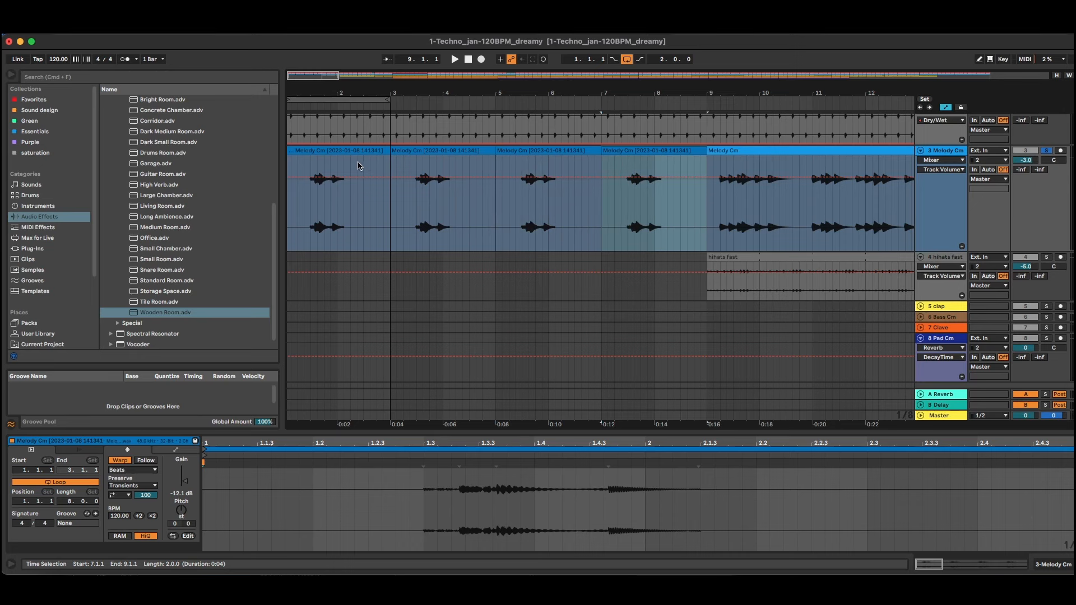
left_click_drag(357, 89, 569, 99)
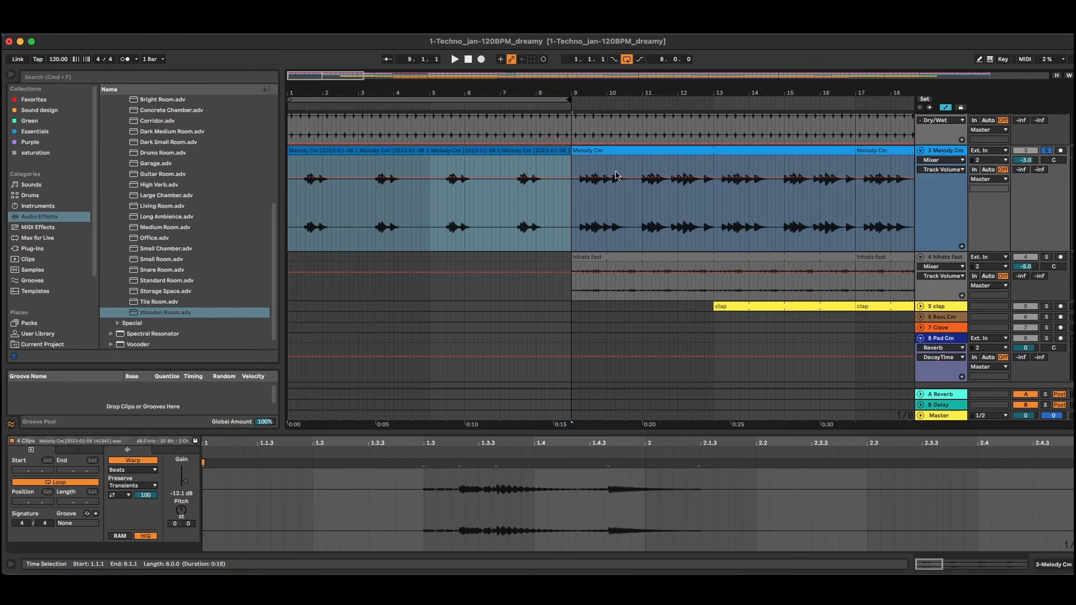
Step: Split the Melody Cm clip at 10.1.3 and just before bar 11, and move the section between the cuts to 8.1.3
left_click_drag(617, 92, 617, 135)
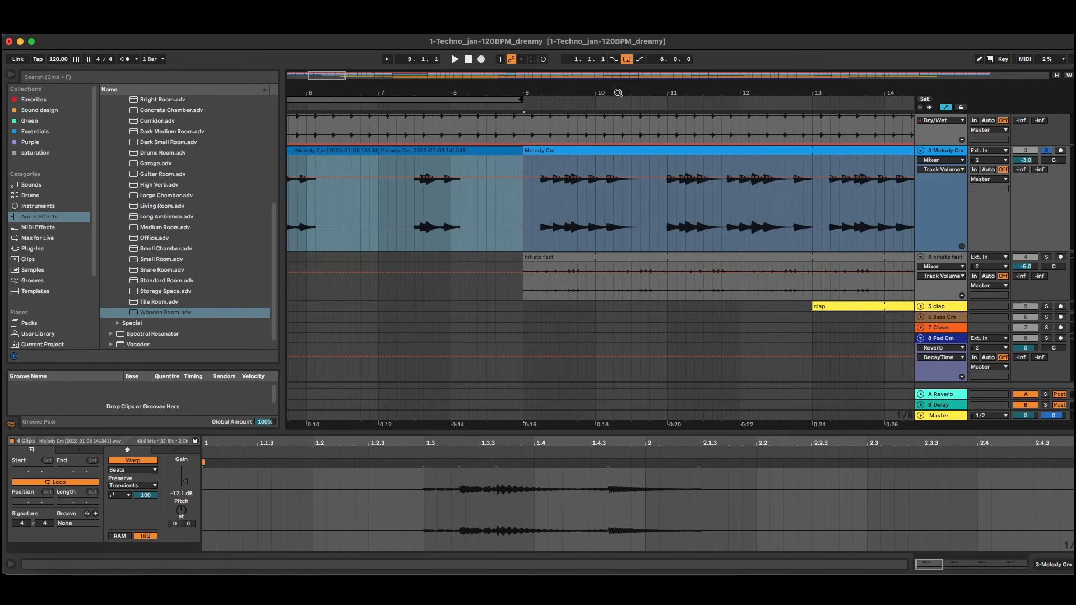
left_click(608, 224)
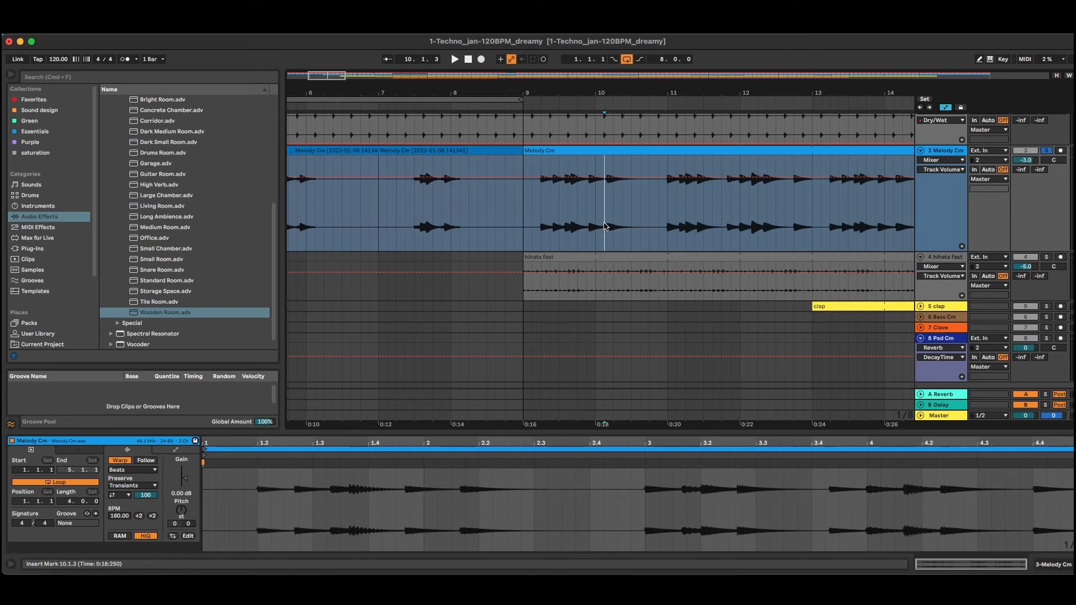
key("super+e")
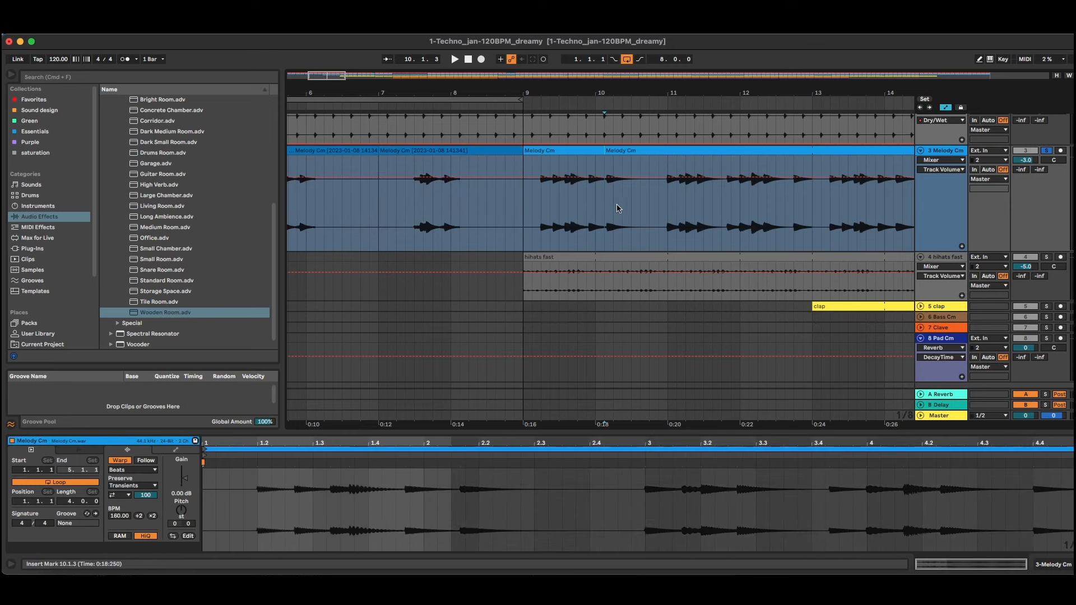
left_click(659, 213)
key("super+e")
left_click_drag(637, 157, 495, 159)
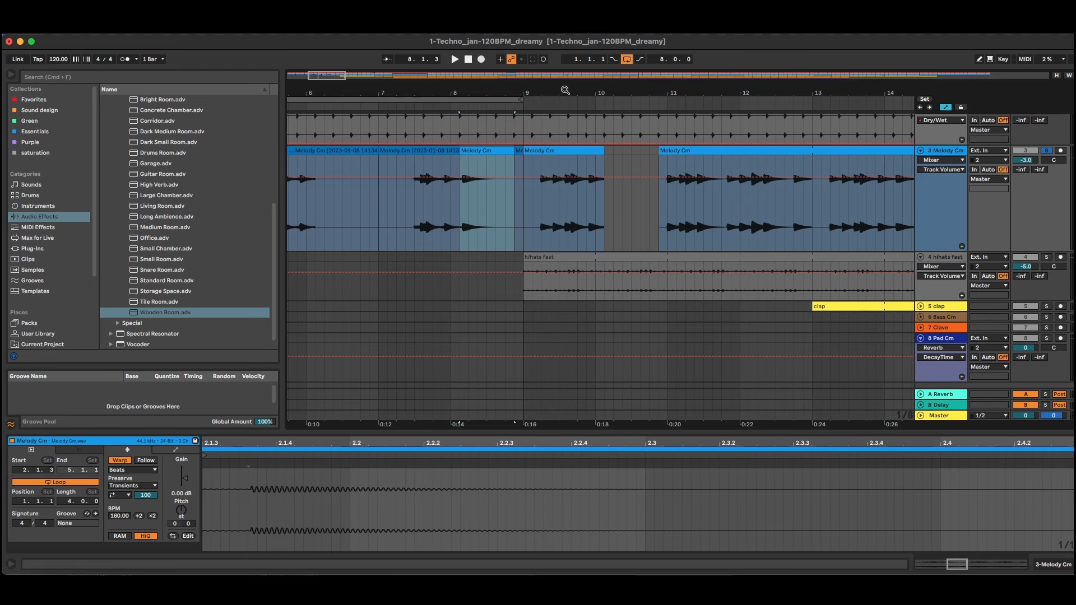
Step: Cut the section from 12.3.3 to 13.1.1 out of the Melody Cm clip and delete it to leave a gap
left_click_drag(565, 91, 605, 105)
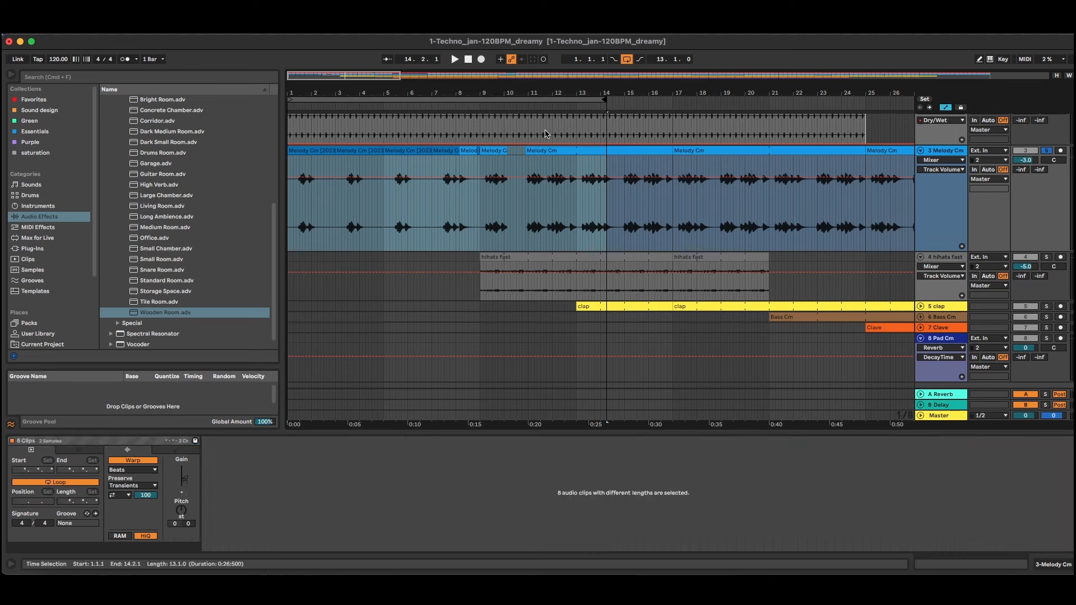
left_click(499, 150)
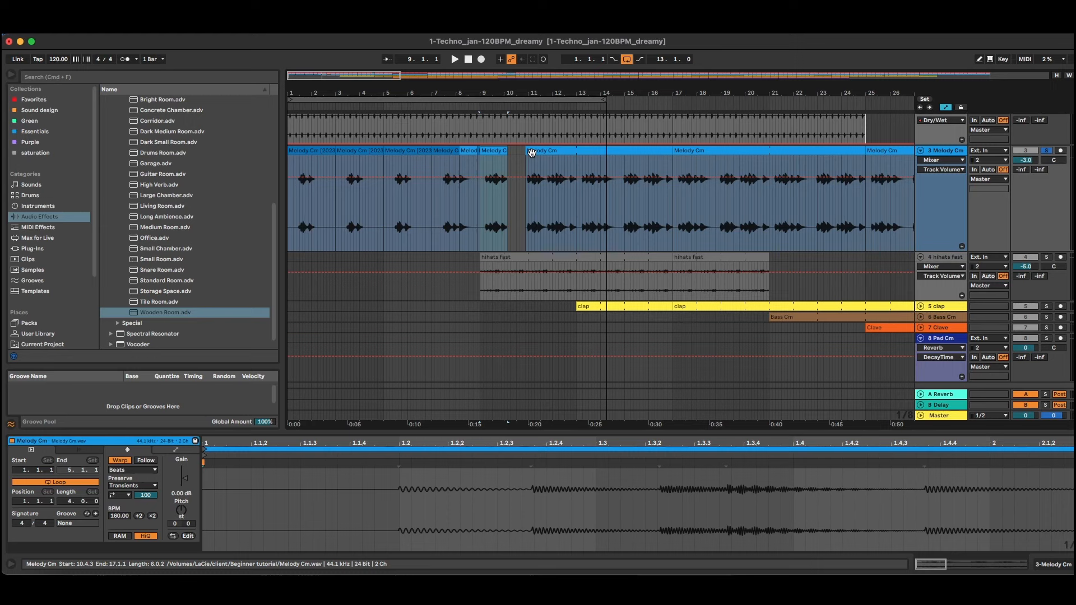
left_click_drag(578, 196, 566, 180)
key("super+e")
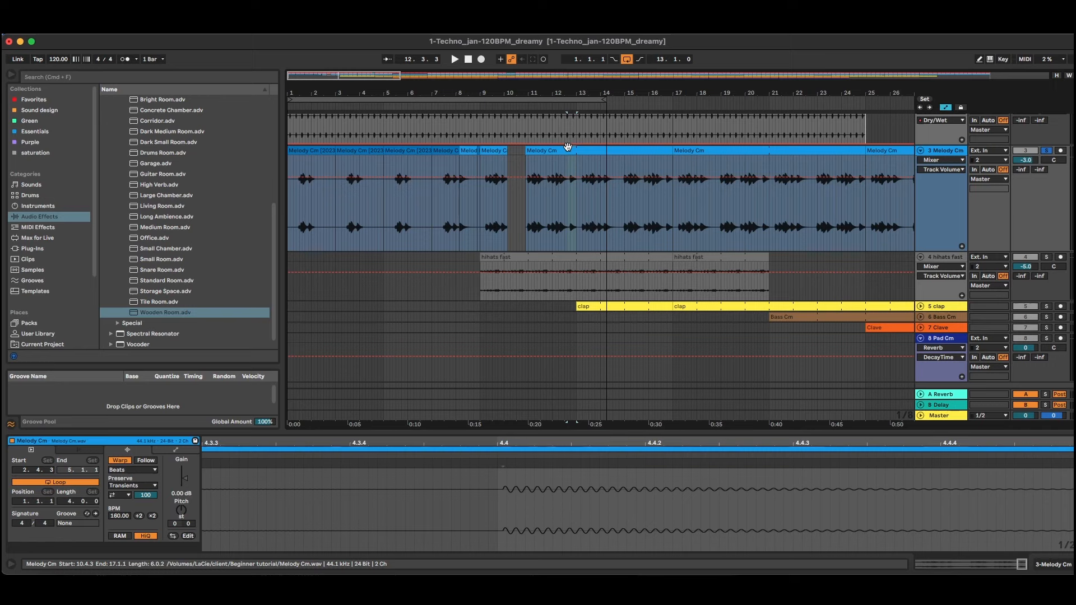
key("Delete")
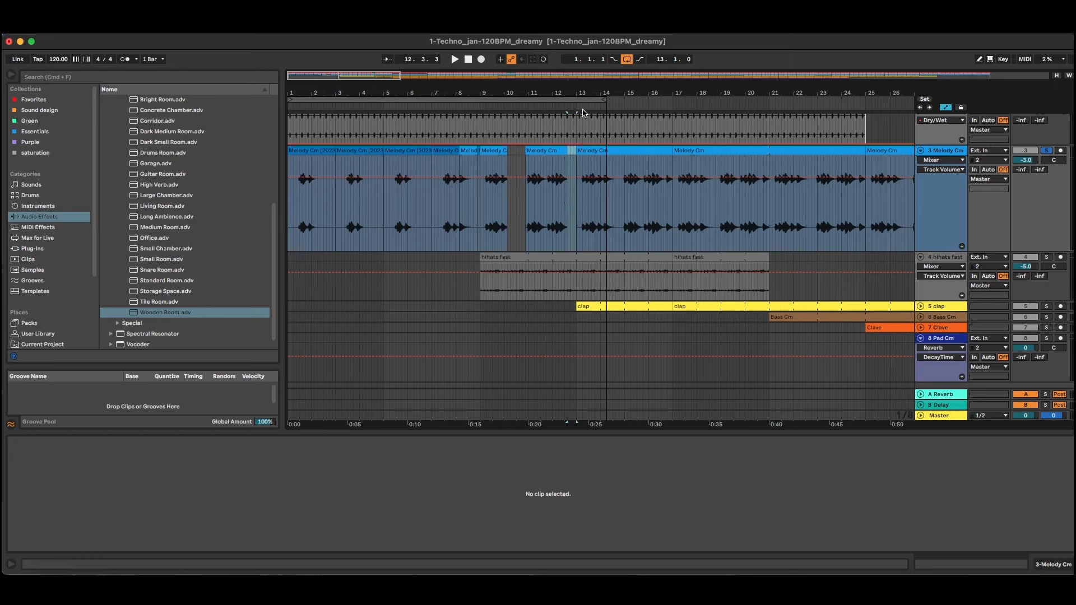
Step: Set the grid to 4 bars, extend the arrangement loop to the first 16 bars, and start playback
left_click_drag(603, 103, 600, 103)
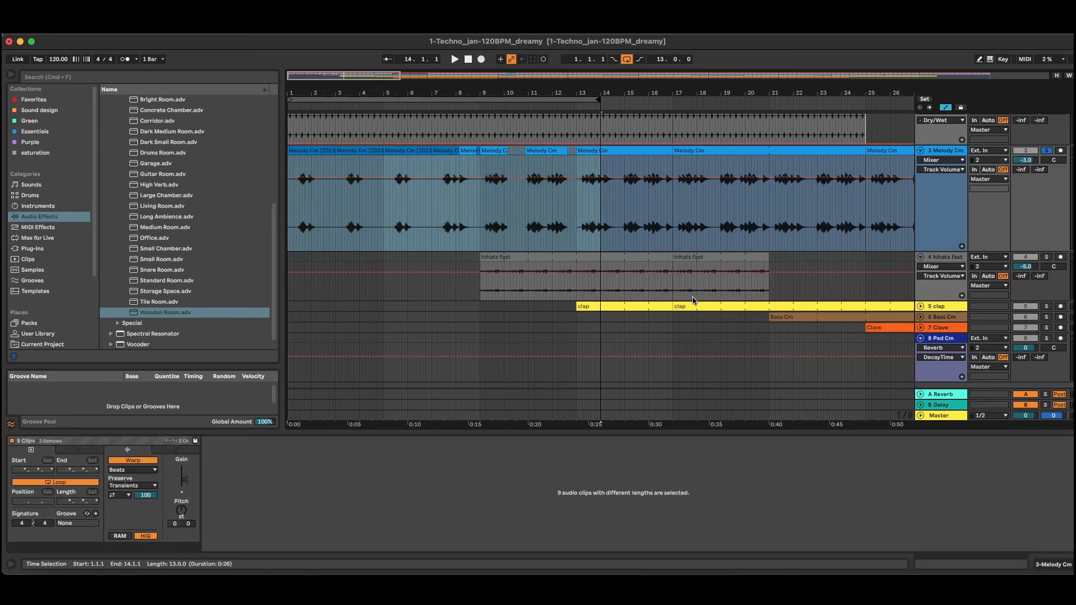
right_click(908, 418)
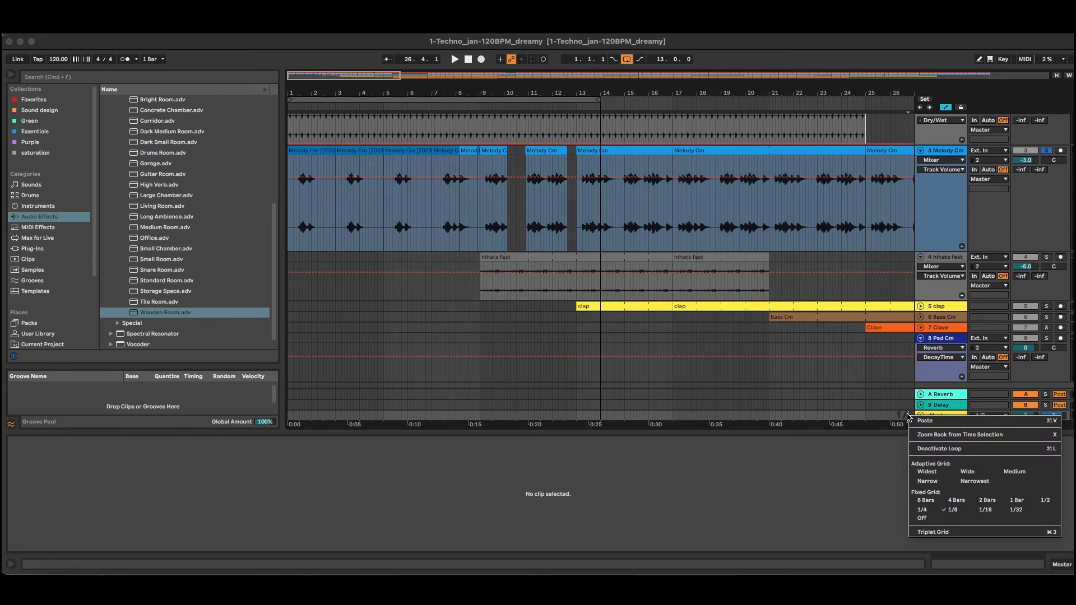
left_click(956, 500)
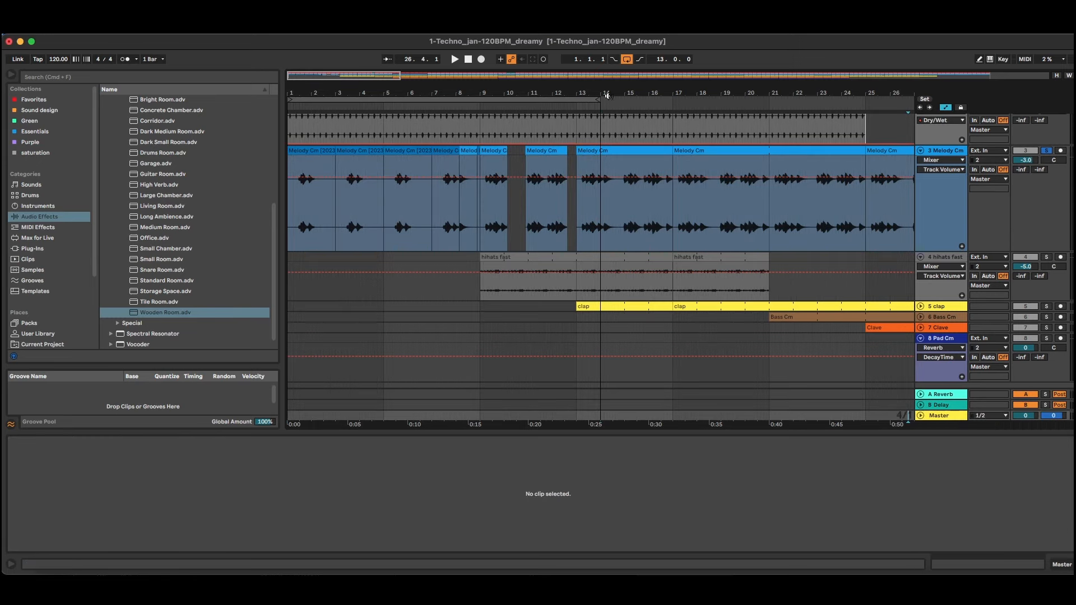
left_click_drag(596, 100, 640, 100)
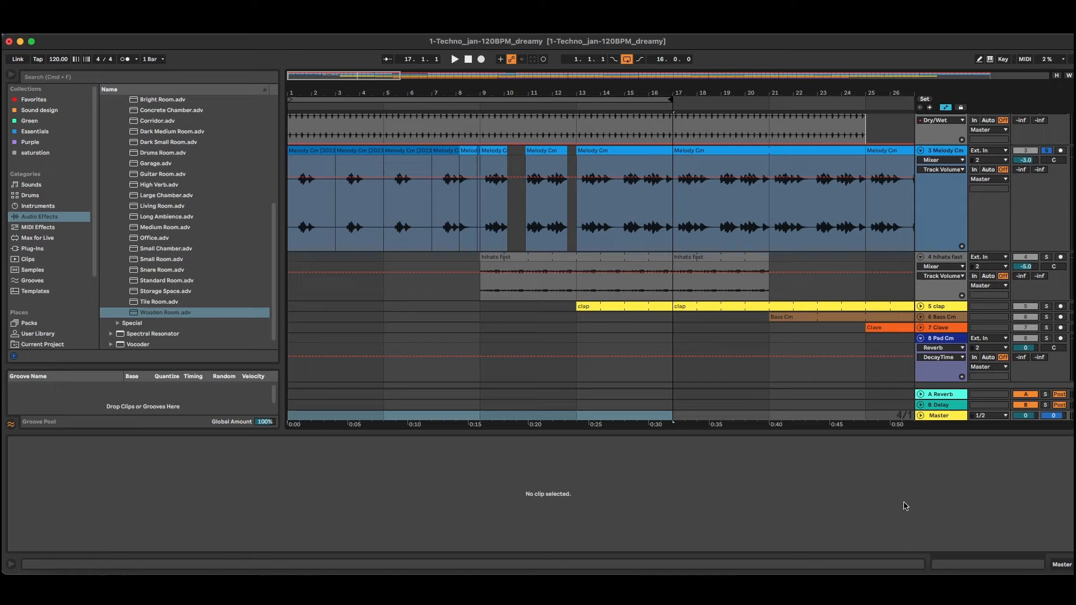
key("space")
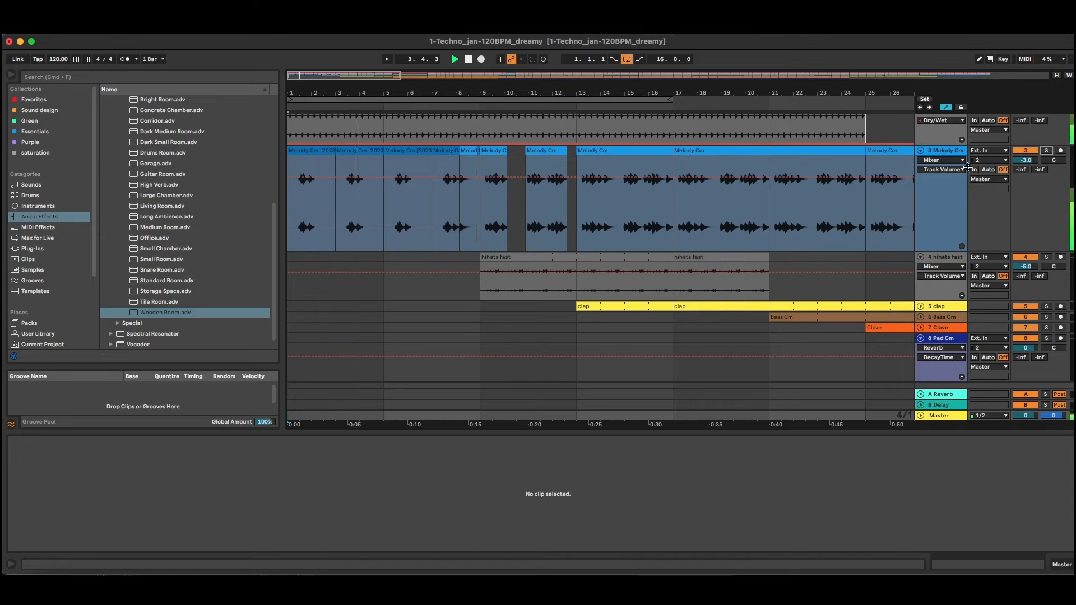
Step: Add the Garage reverb preset to the Melody Cm track and set its Dry/Wet to 17%
left_click(945, 150)
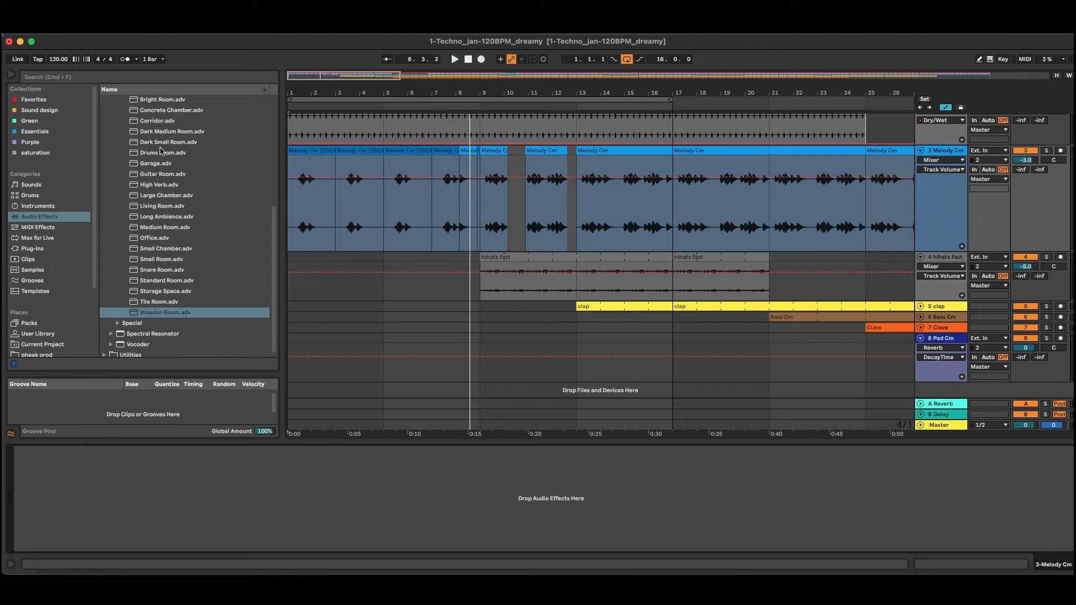
left_click_drag(154, 167, 346, 187)
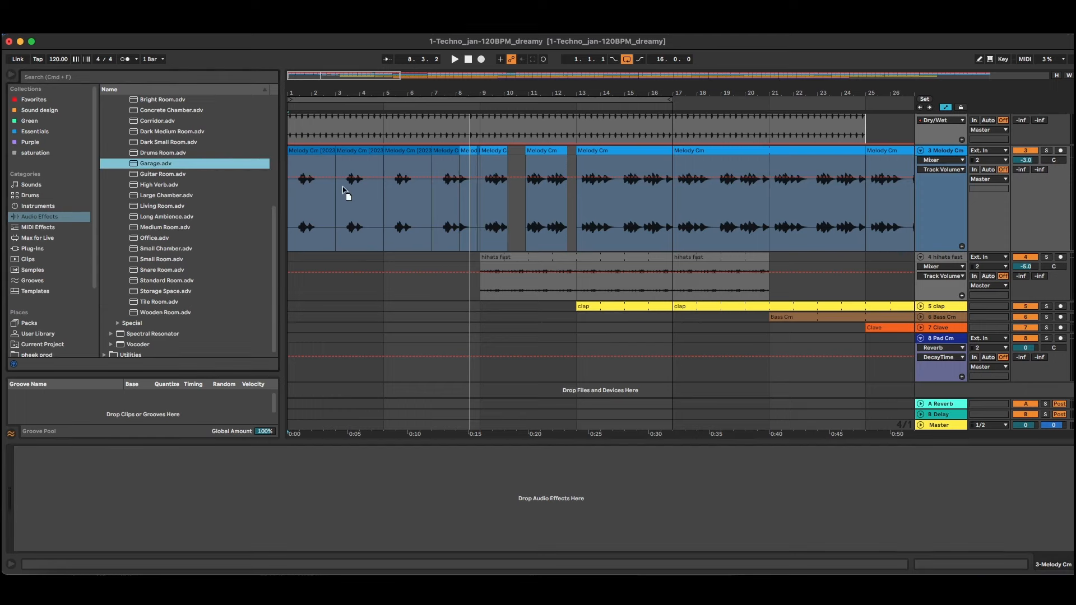
mouse_move(287, 532)
left_mouse_down()
mouse_move(287, 560)
mouse_move(287, 537)
left_mouse_up()
key("space")
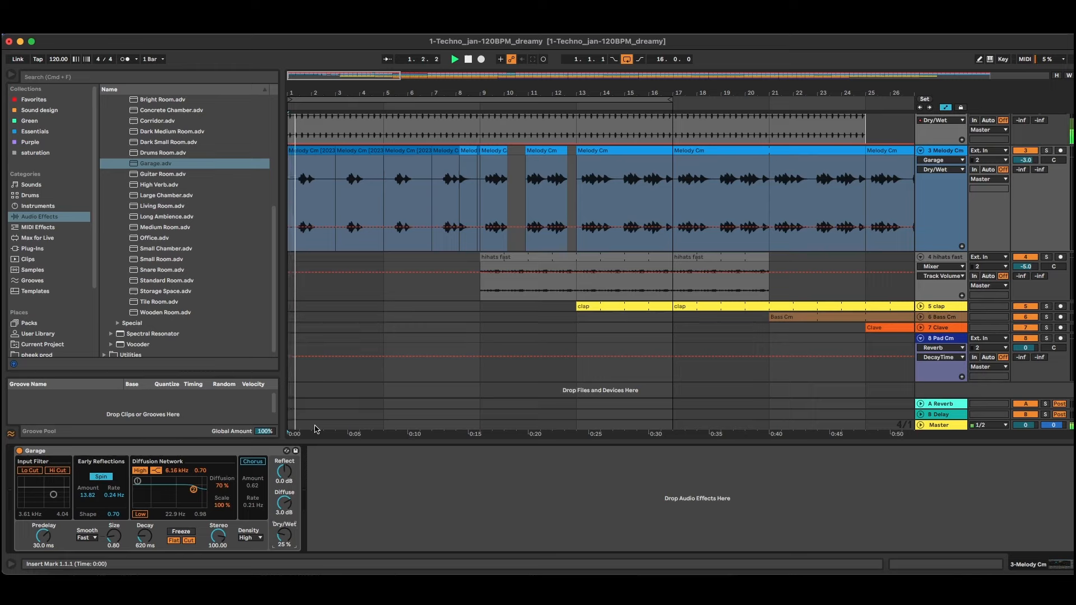
left_click_drag(285, 534, 284, 543)
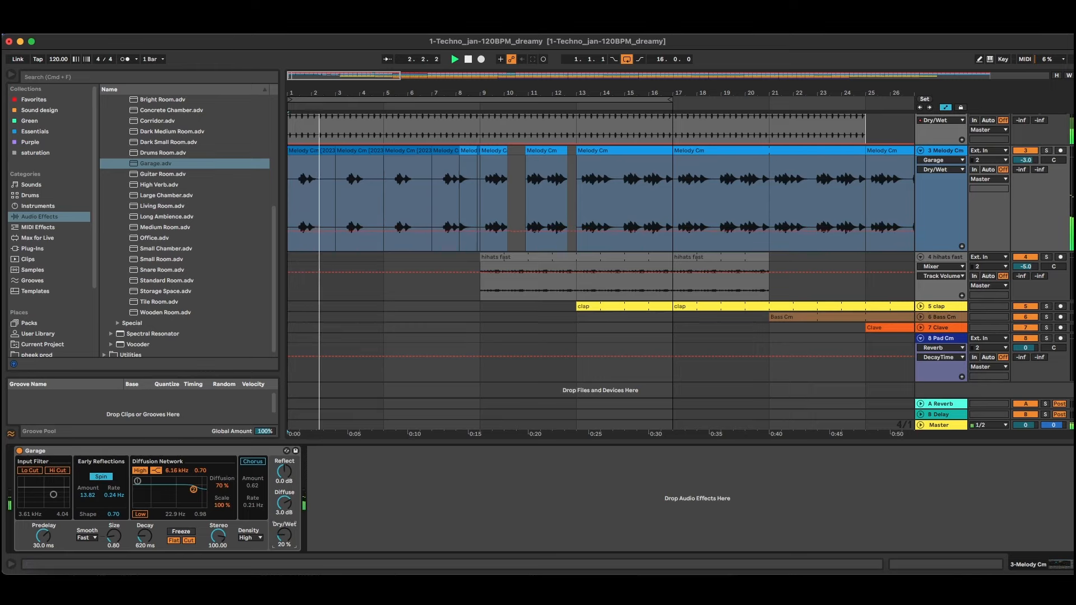
Step: Insert the Echo effect before the Garage reverb on Melody Cm and set its Dry/Wet to 25%
scroll(151, 261, "up", 5)
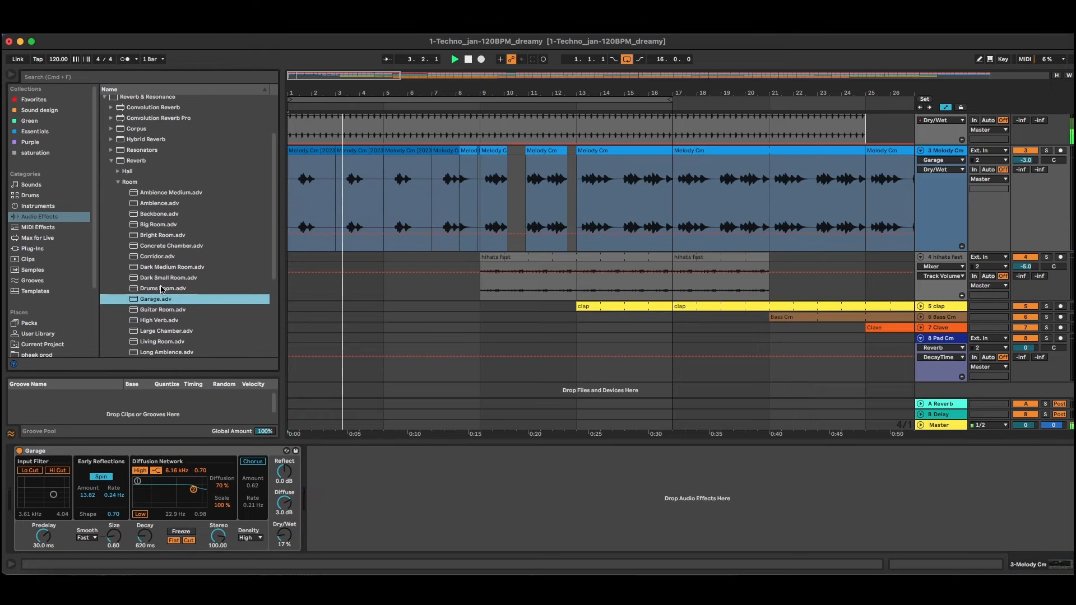
scroll(150, 261, "up", 2)
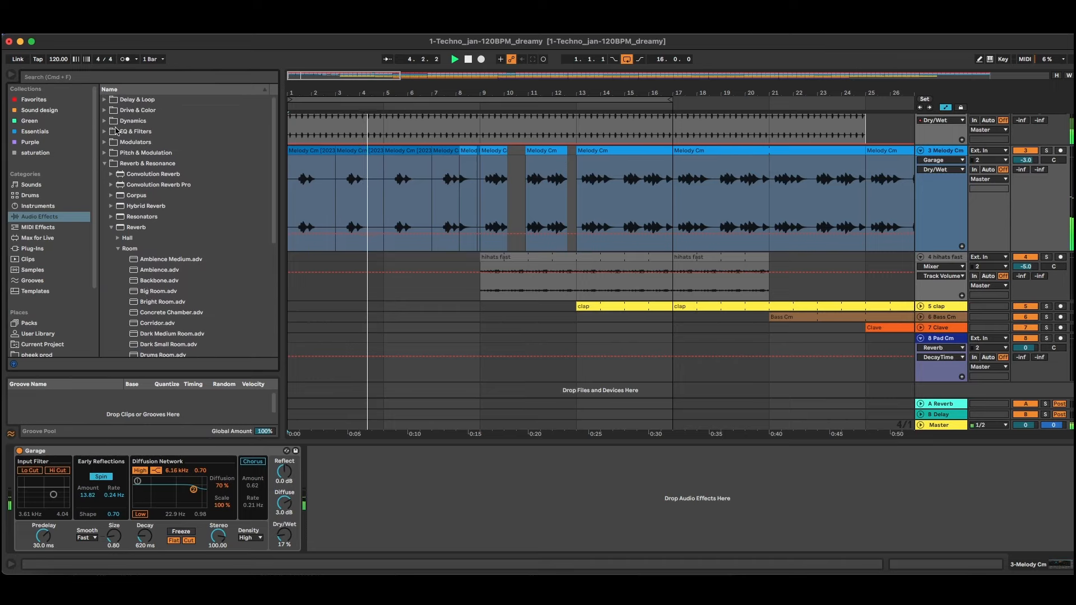
left_click(105, 102)
left_click(120, 122)
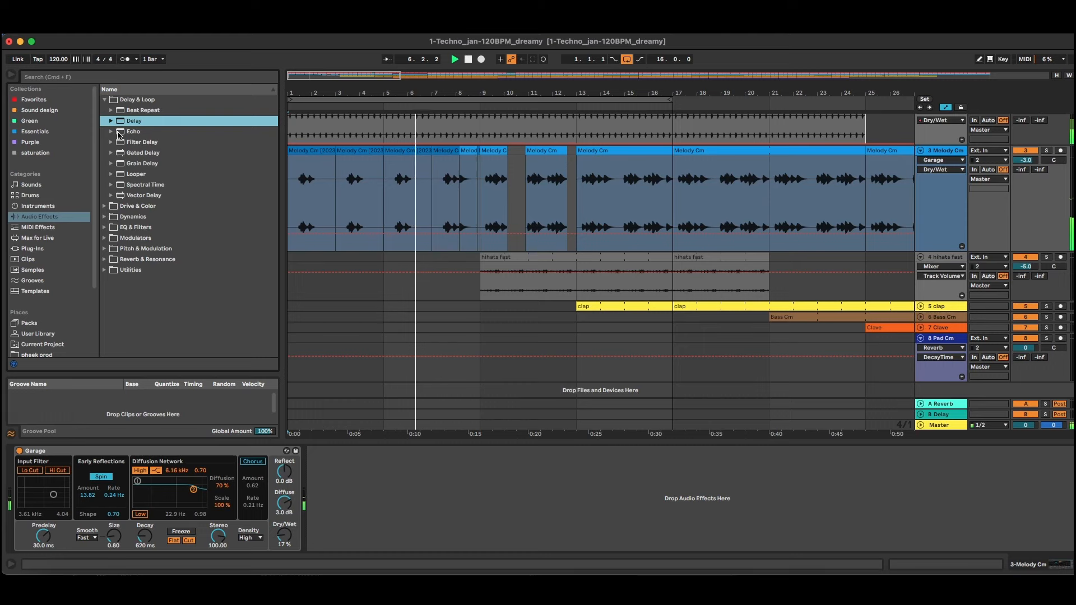
left_click(120, 133)
left_click_drag(120, 134, 21, 478)
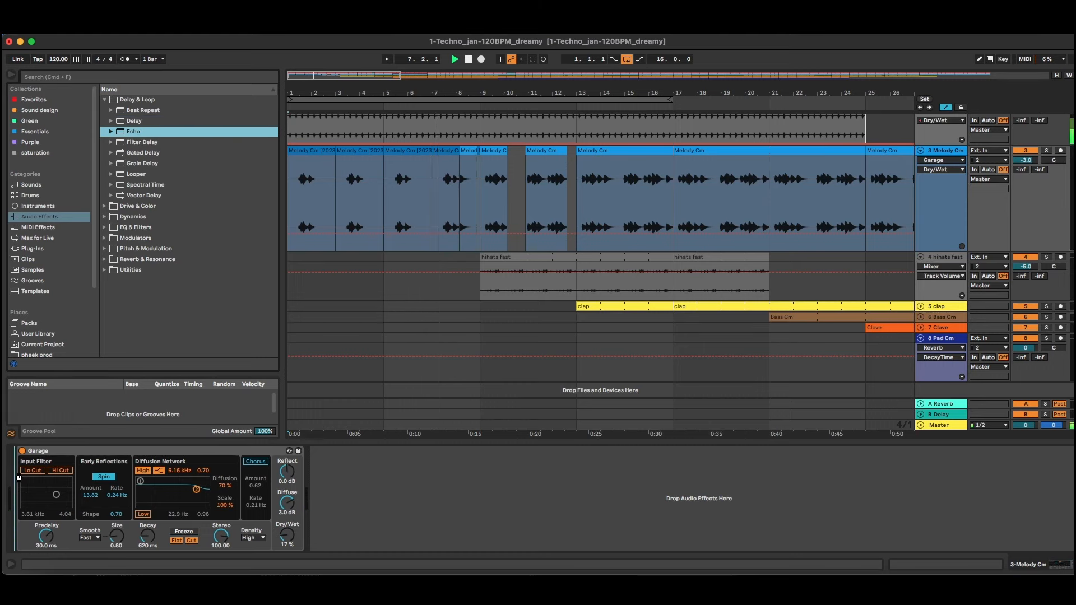
left_click_drag(208, 250, 88, 503)
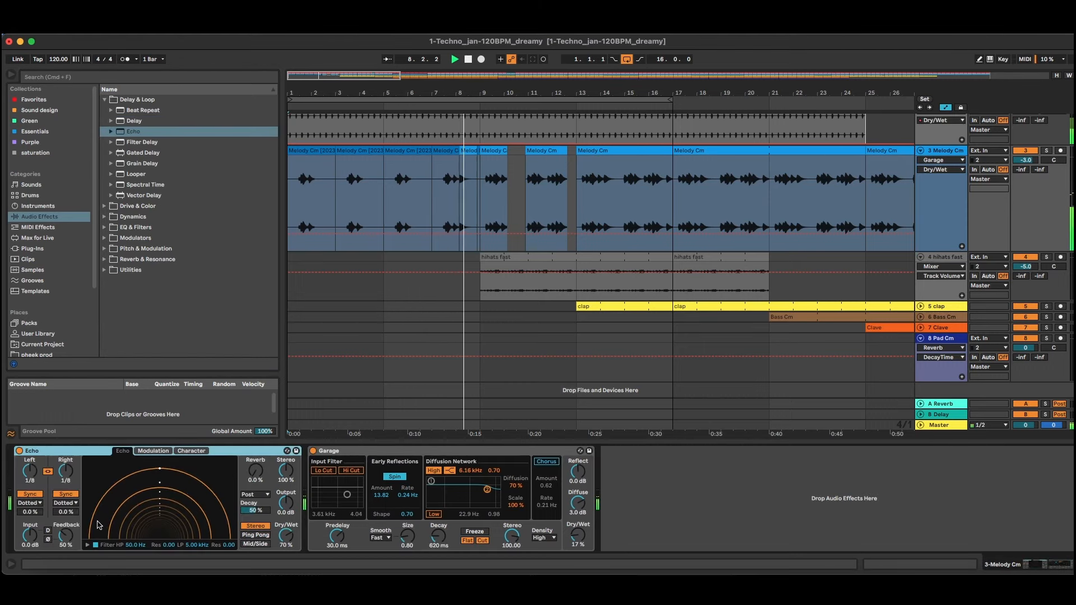
left_click_drag(286, 537, 286, 560)
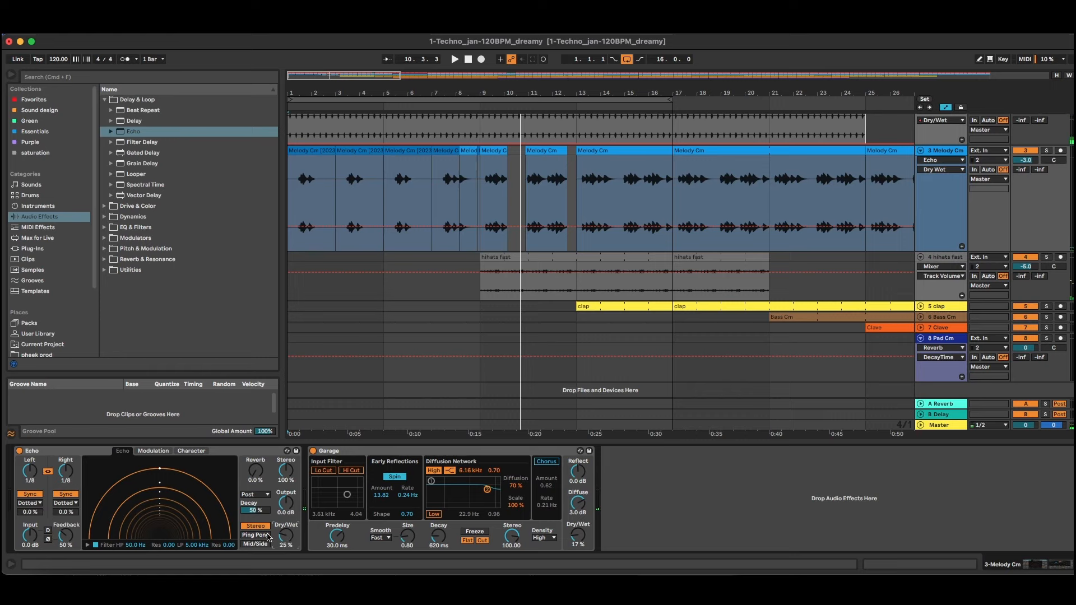
Step: Unlink Echo's left and right delay times and set the right channel to 1/4 in Notes sync mode
scroll(508, 147, "down", 1)
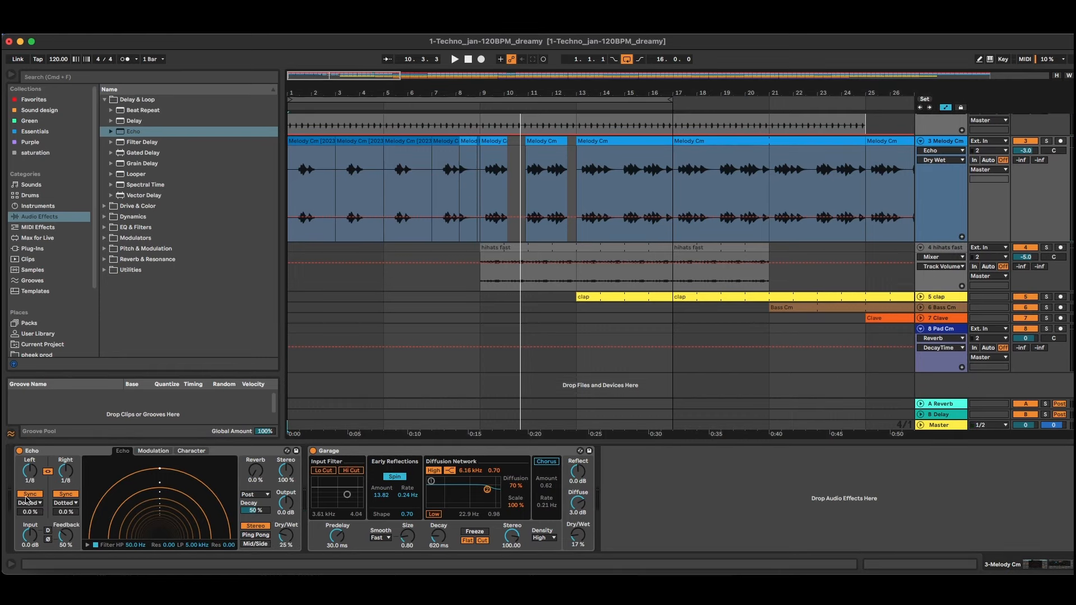
left_click(49, 472)
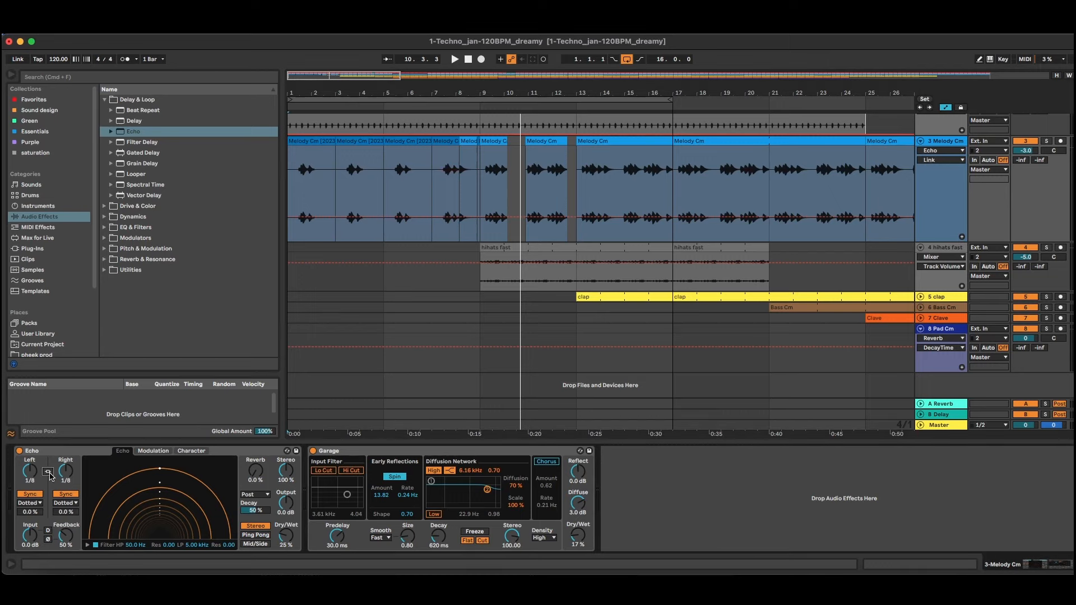
left_click(66, 472)
left_click_drag(66, 472, 65, 462)
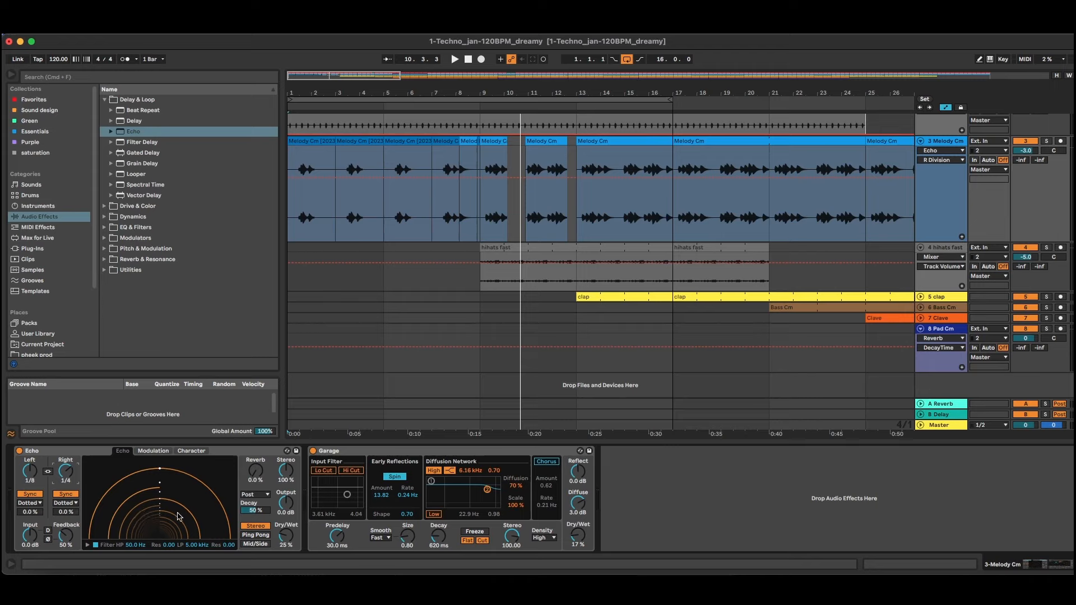
left_click(74, 503)
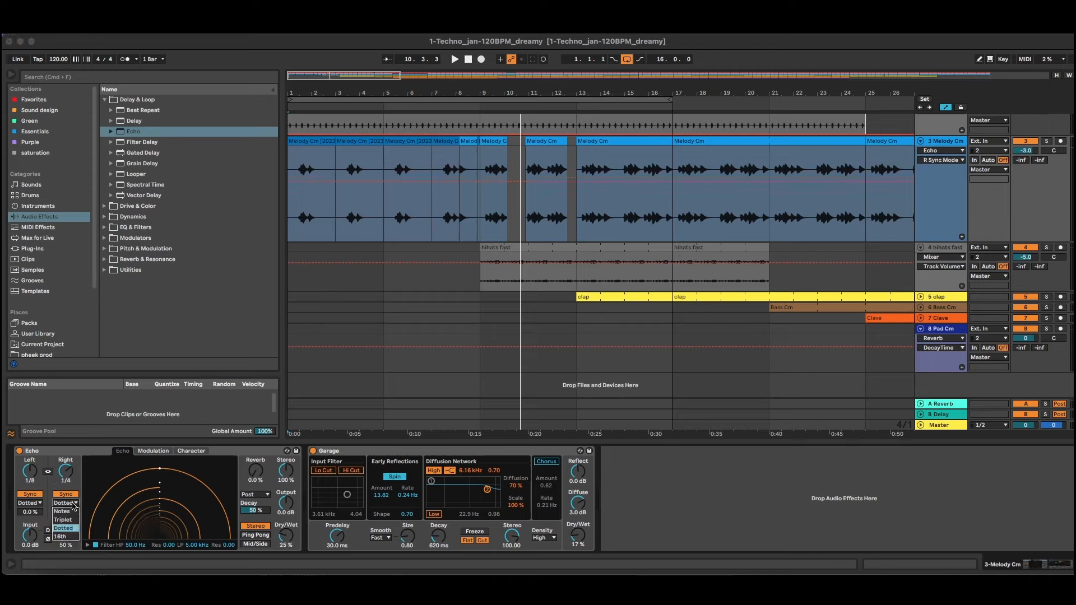
left_click(62, 511)
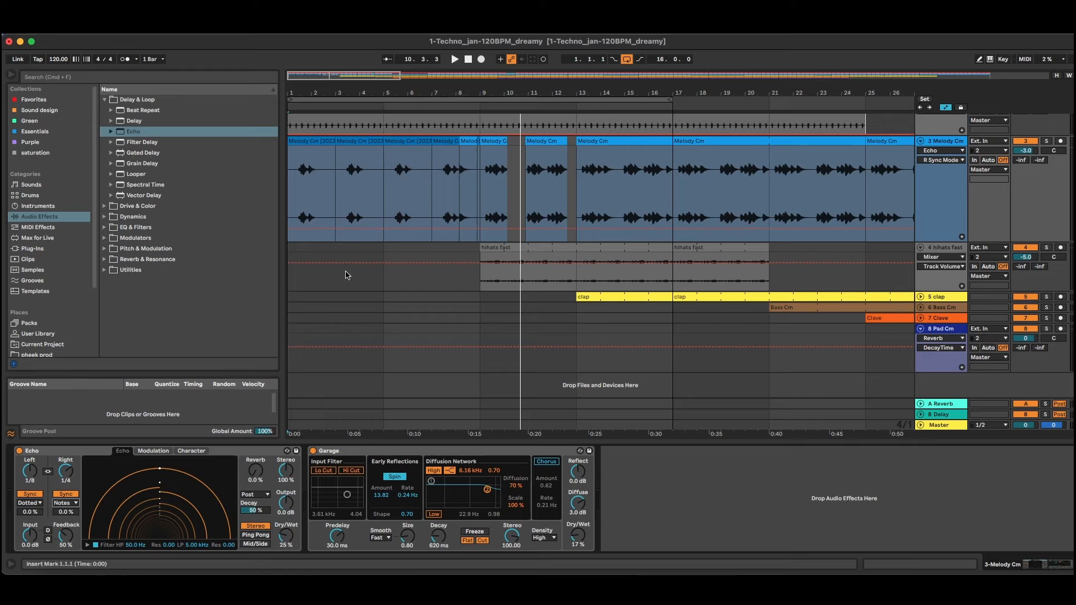
Step: Play the arrangement from the start through bar 12 to listen to the melody with Echo and reverb
left_click(467, 60)
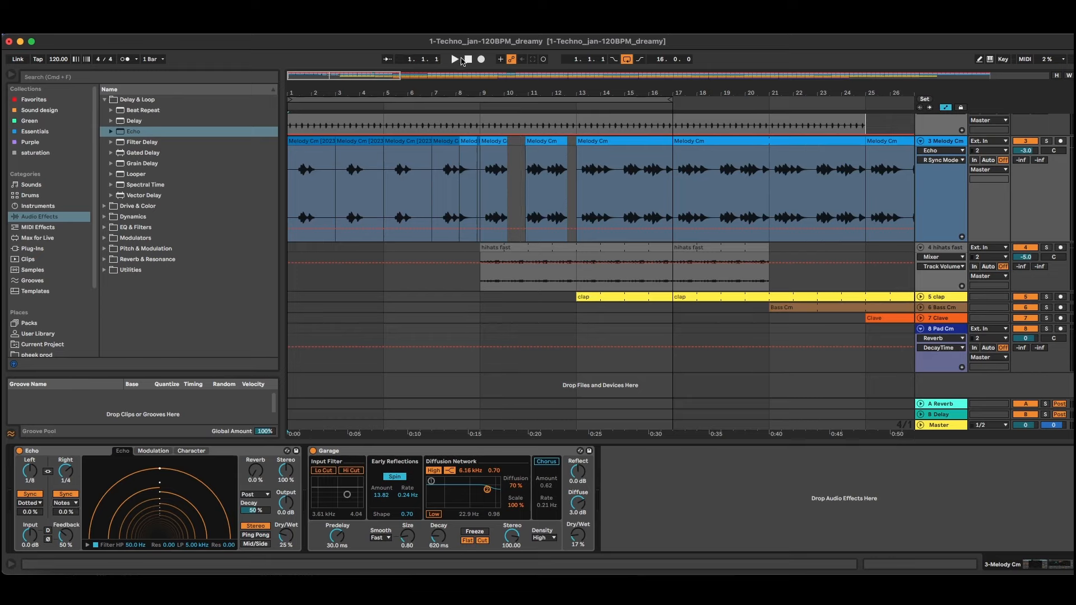
left_click(455, 59)
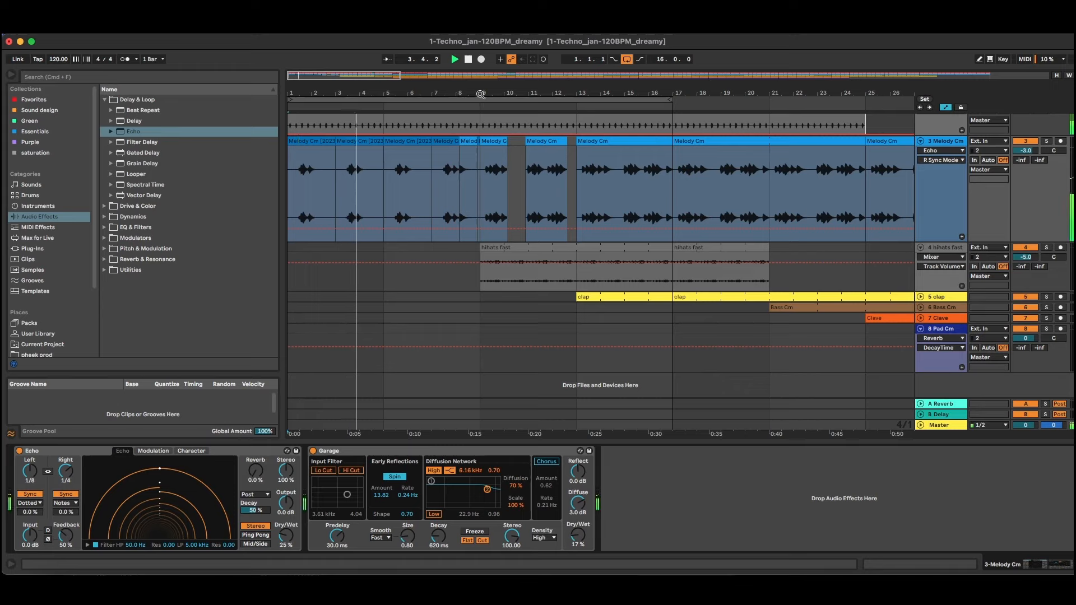
left_click_drag(481, 95, 481, 63)
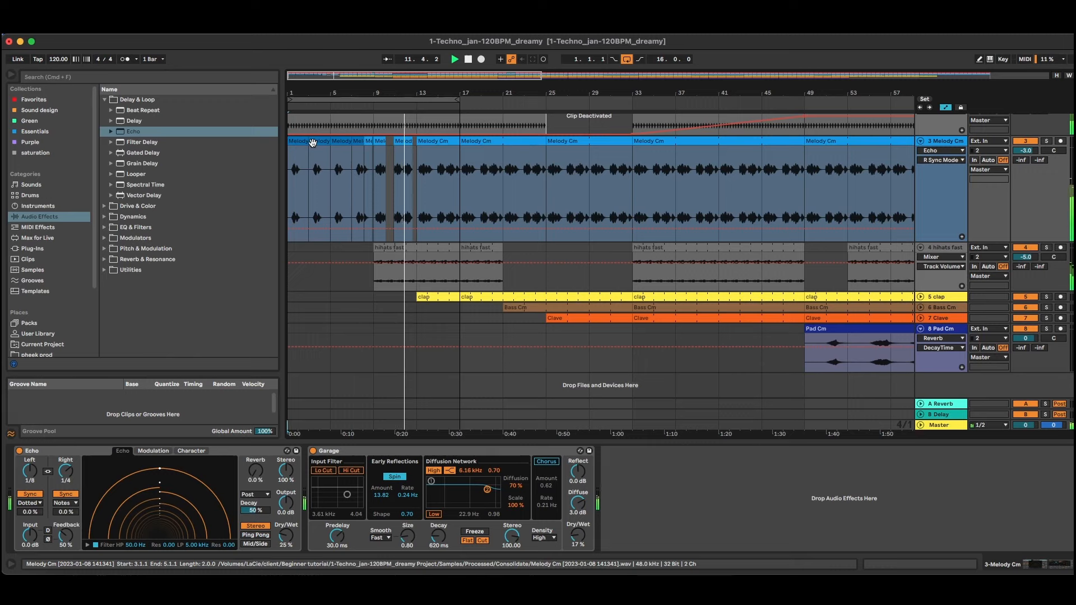
key("space")
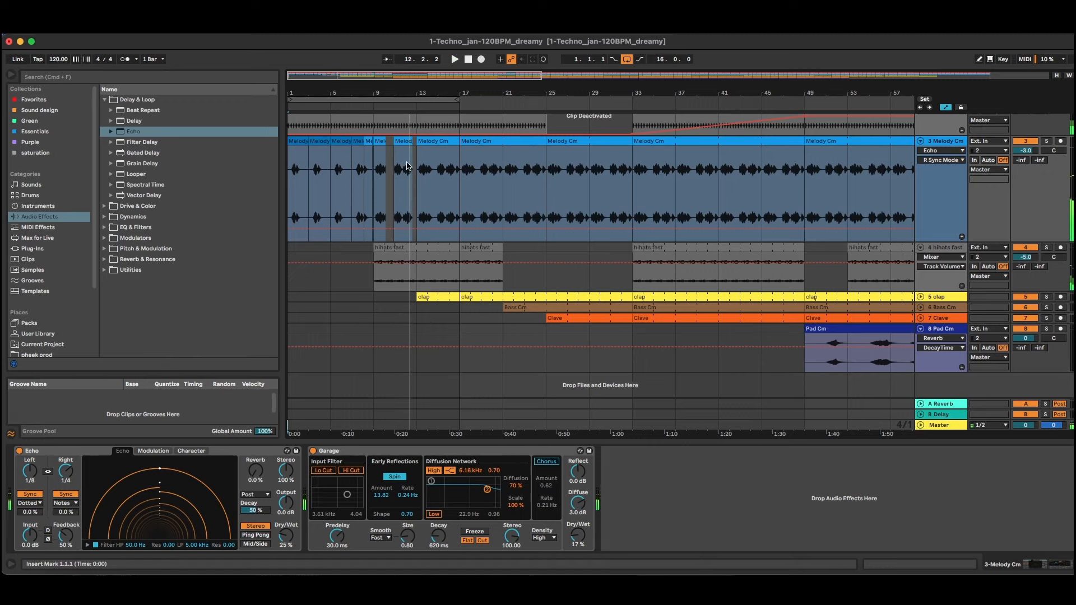
Step: Replace the Melody Cm section from 13.1.1 to 17.1.1 with copies of the opening two-bar melody clips
left_click(429, 139)
left_click(299, 140)
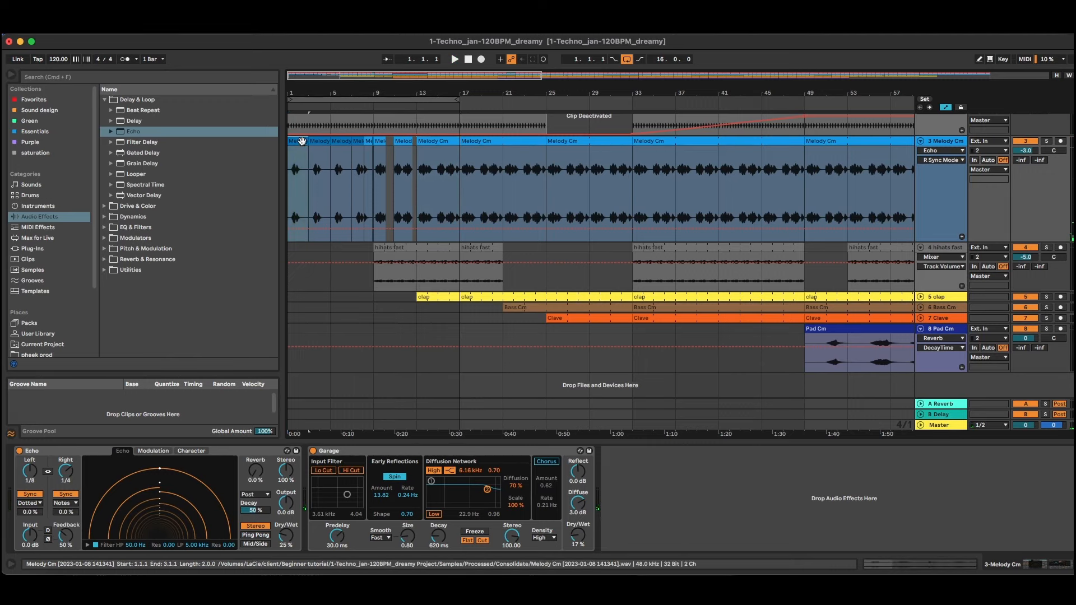
left_click_drag(321, 141, 443, 149)
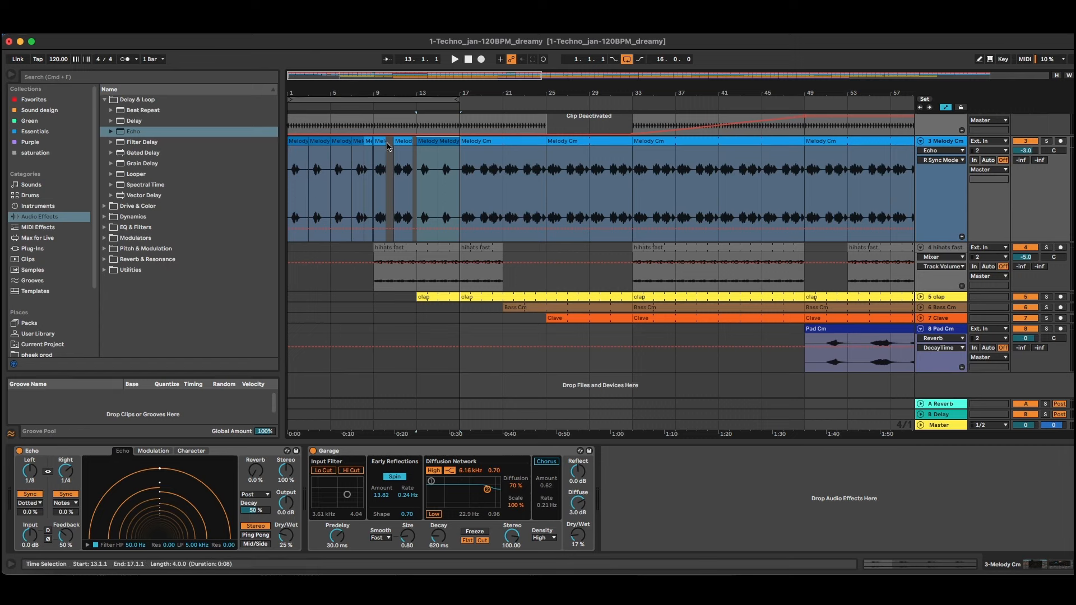
Step: Delete the Melody Cm clip from bar 17 to 25 and fill the space with a duplicate of bars 9 to 17
left_click(477, 140)
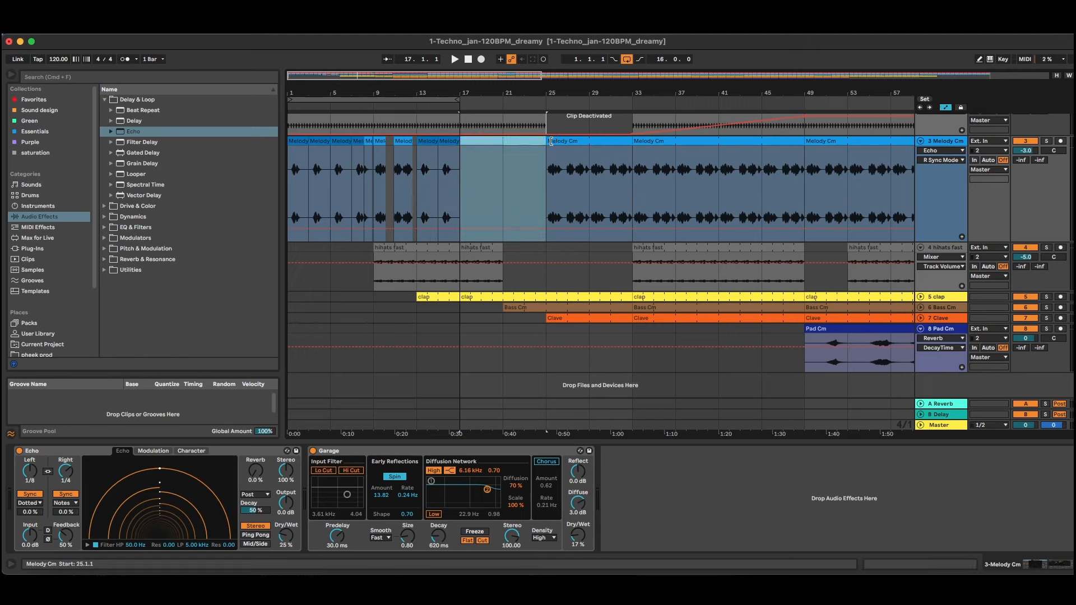
key("Delete")
left_click(452, 141)
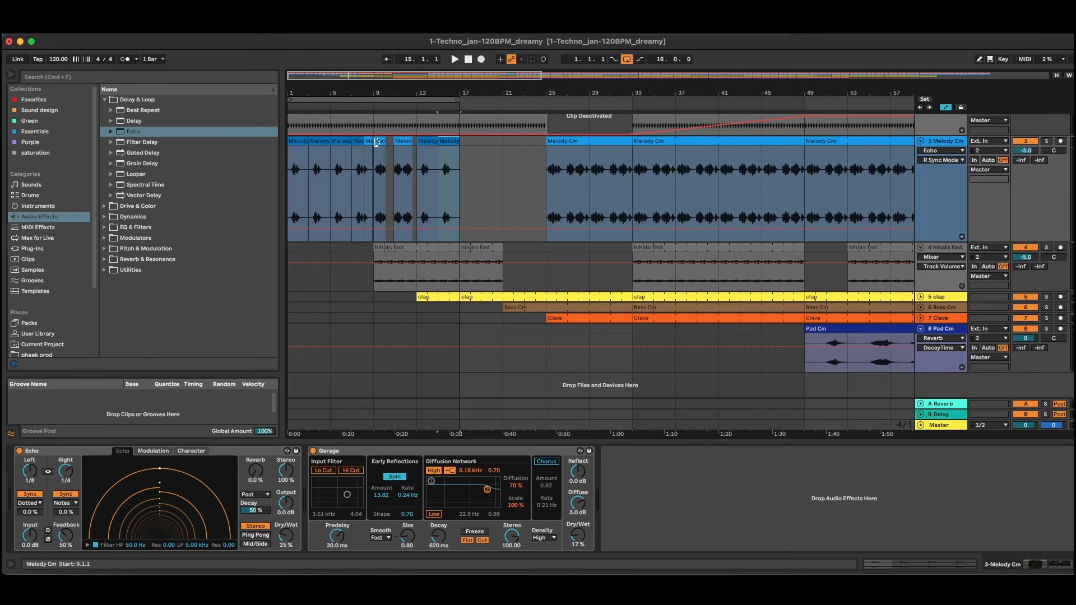
left_click(377, 142, "shift")
key("super+d")
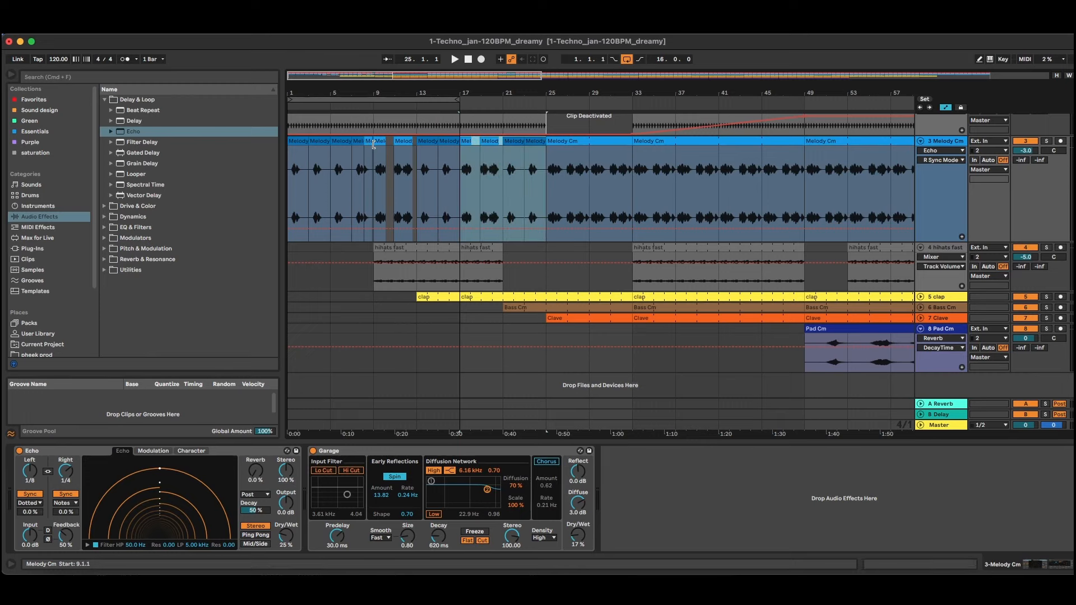
Step: Delete the Melody Cm clip from bar 25 to 33 and copy the opening two melody clips (bars 1 to 5) to bar 25
left_click(592, 140)
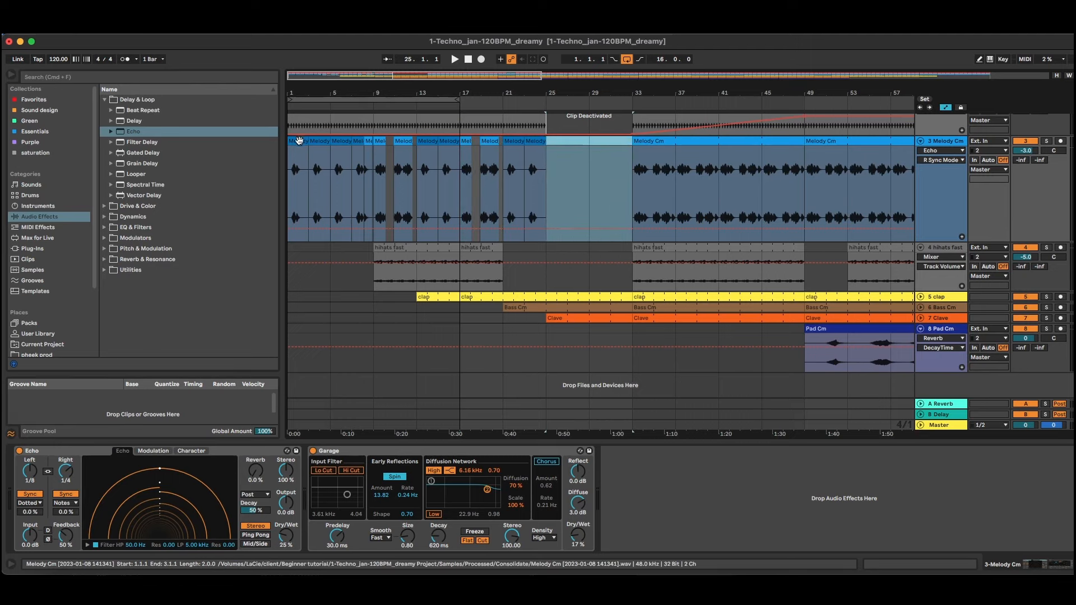
key("Delete")
left_click(321, 141, "shift")
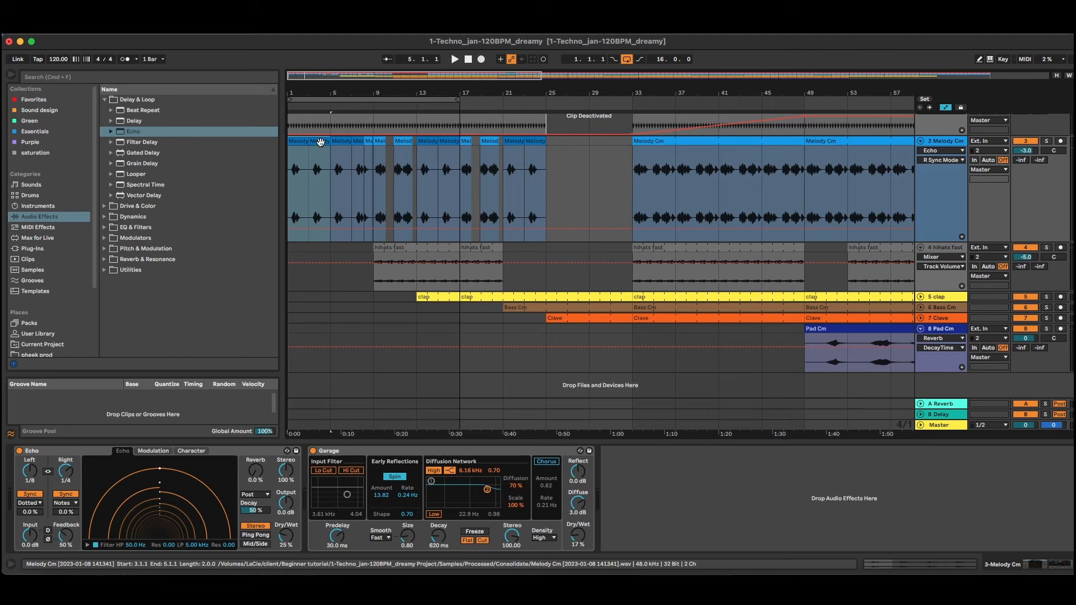
left_click_drag(321, 142, 580, 154)
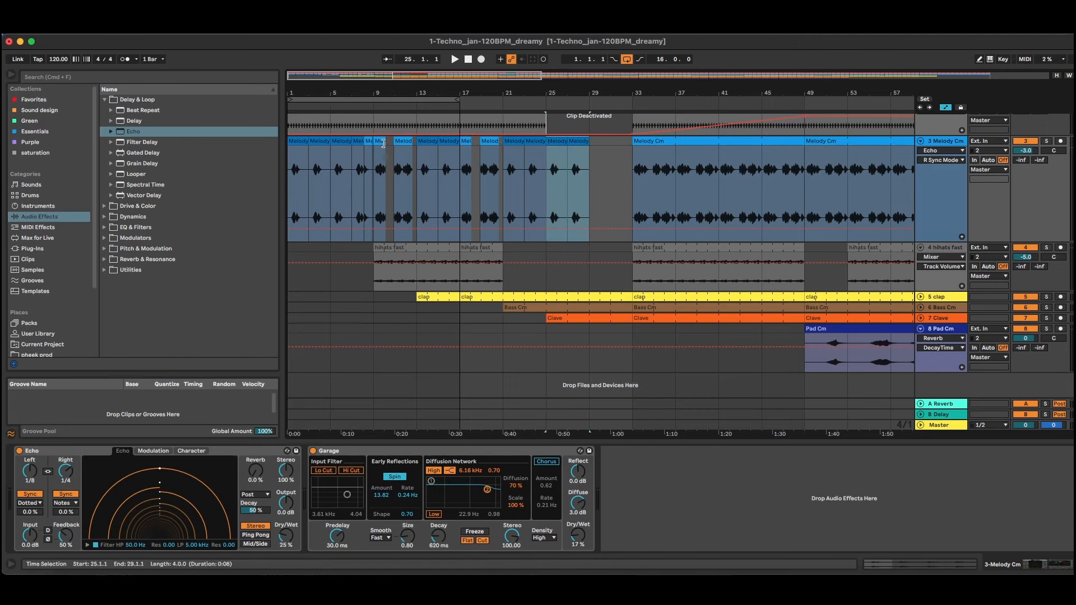
Step: Copy the Melody Cm clips from bars 9 to 13 into the empty space from bar 29 to 33
left_click(407, 142)
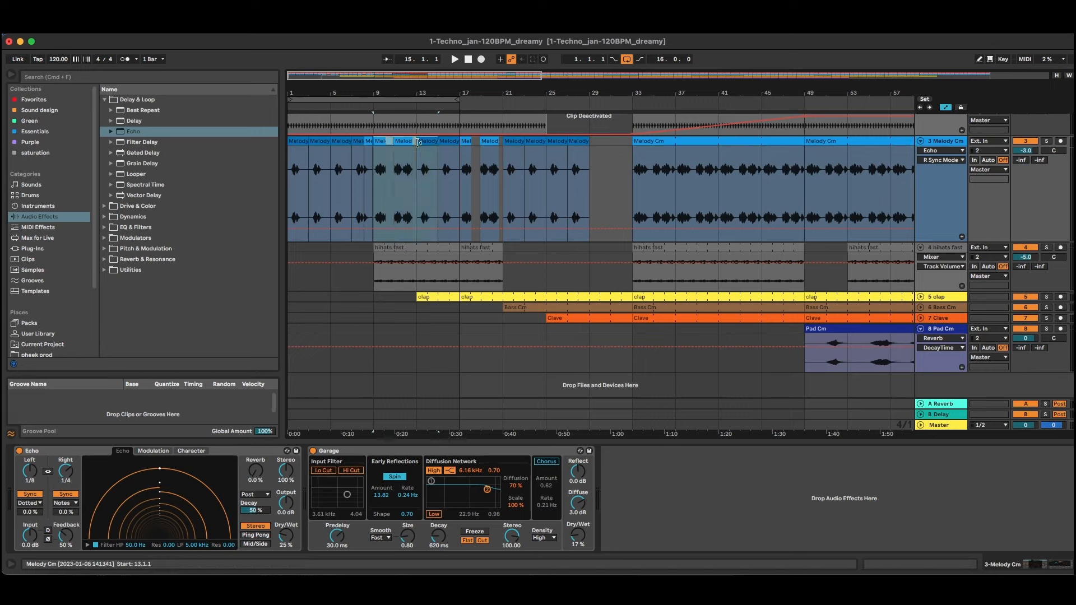
left_click(415, 147)
left_click(379, 142)
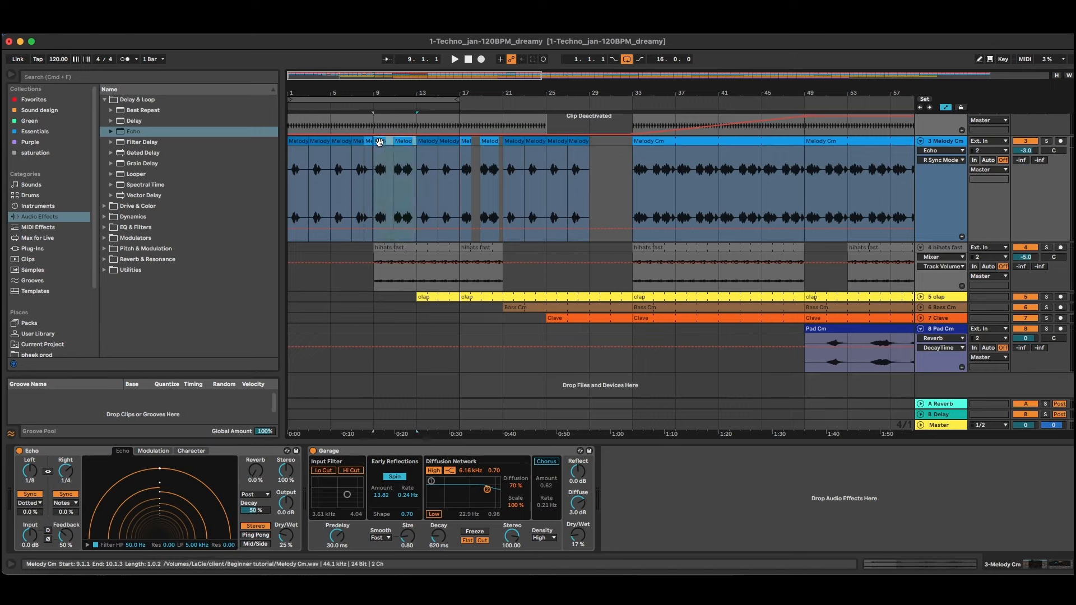
left_click_drag(379, 142, 598, 158)
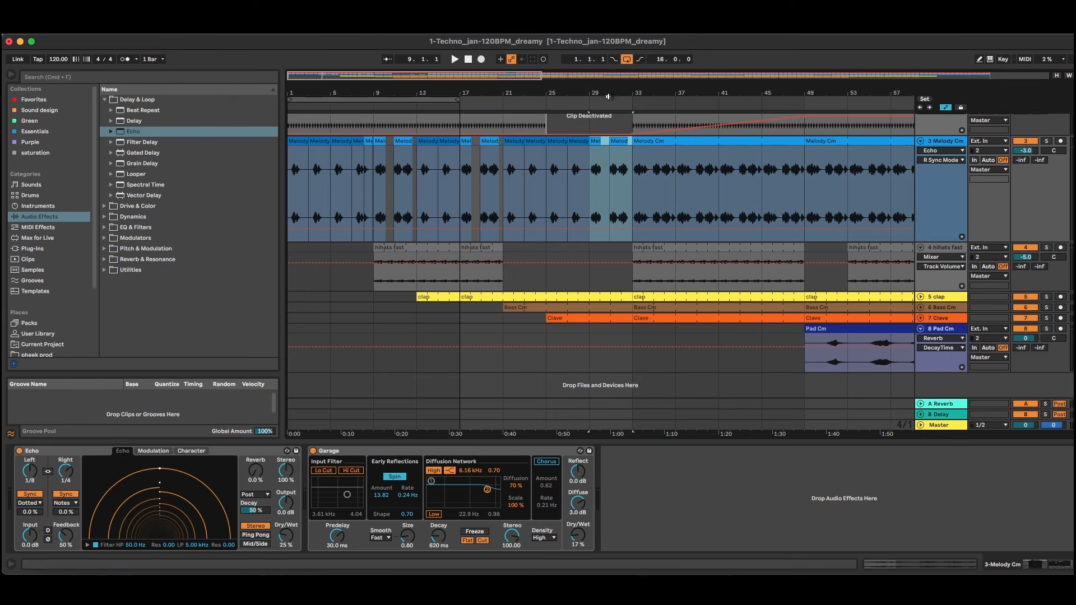
Step: Split the Melody Cm clip starting at bar 33 at bar 37 and delete its first four bars
left_click_drag(610, 95, 610, 60)
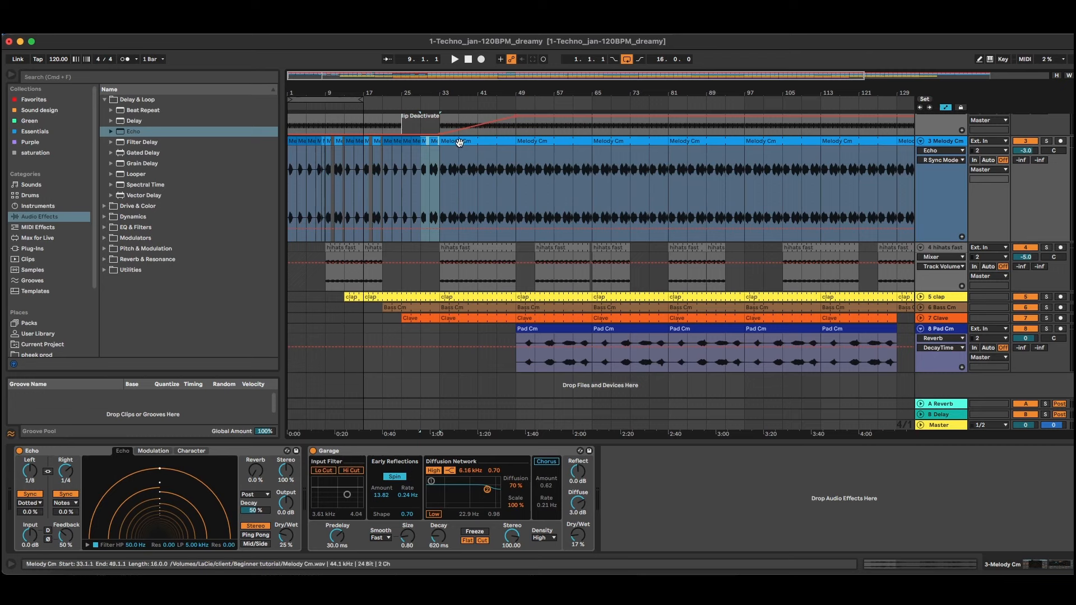
left_click(478, 174)
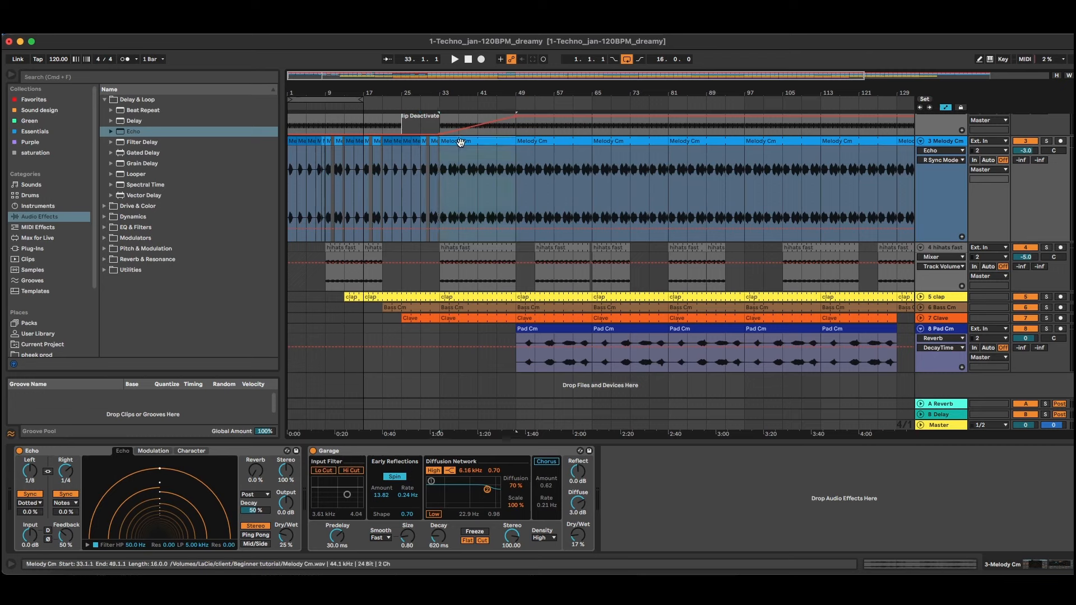
left_click(459, 179)
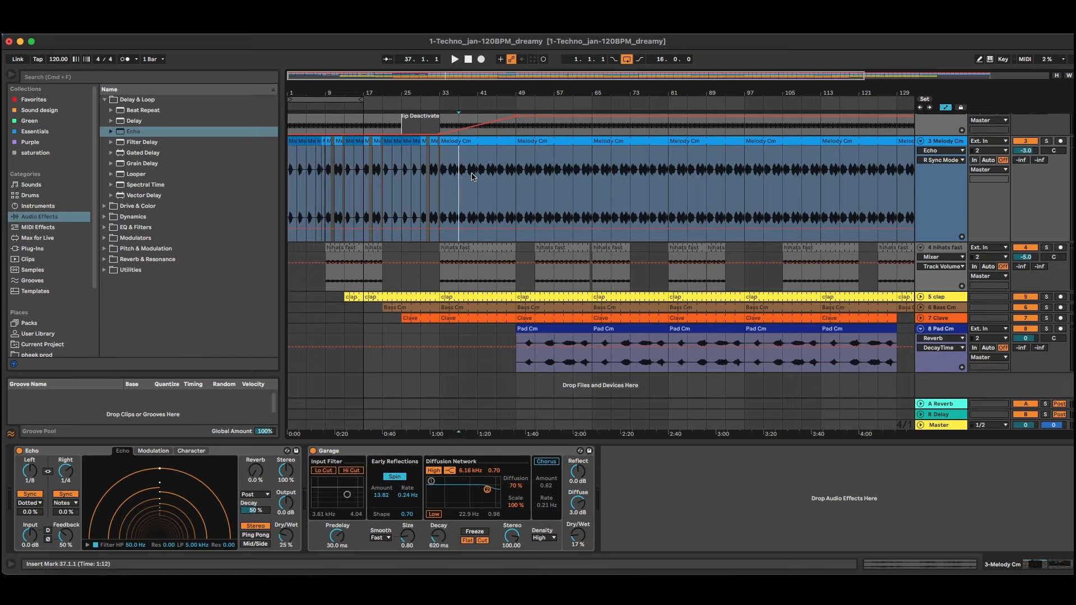
left_click(454, 141)
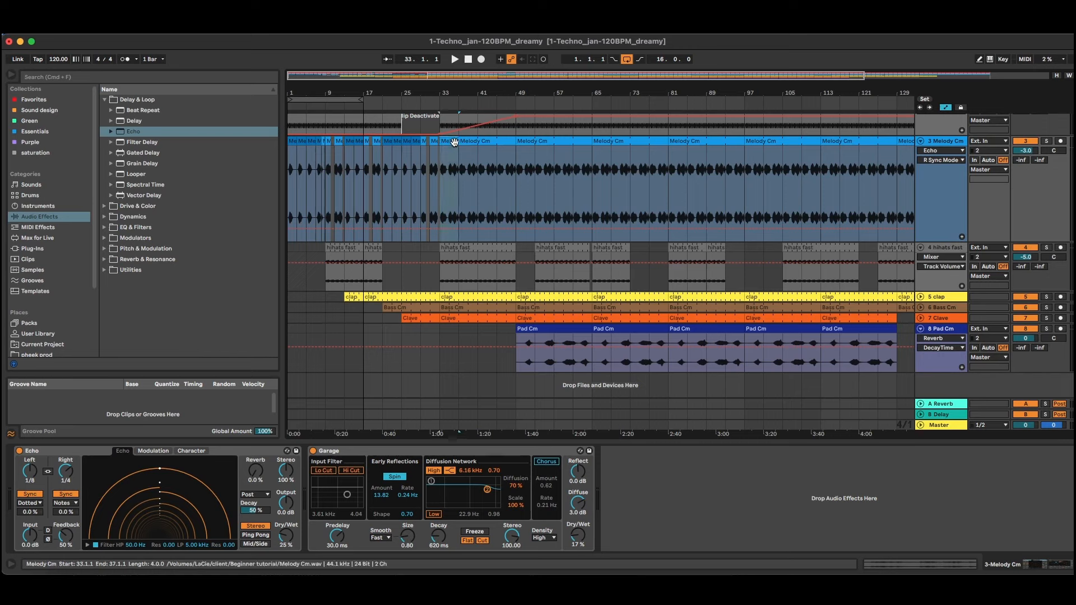
key("Delete")
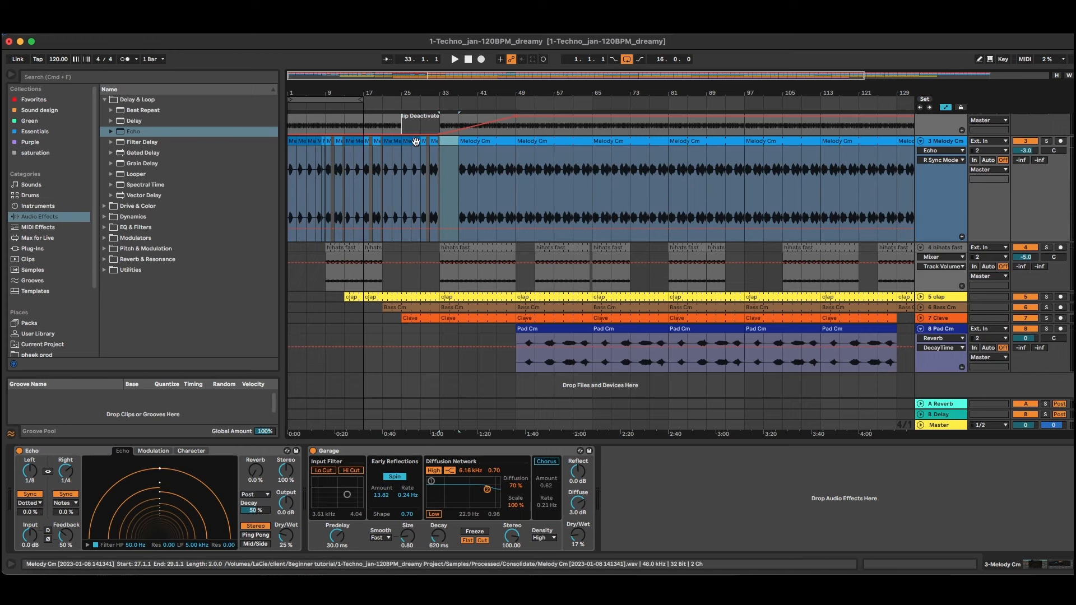
left_click(319, 141)
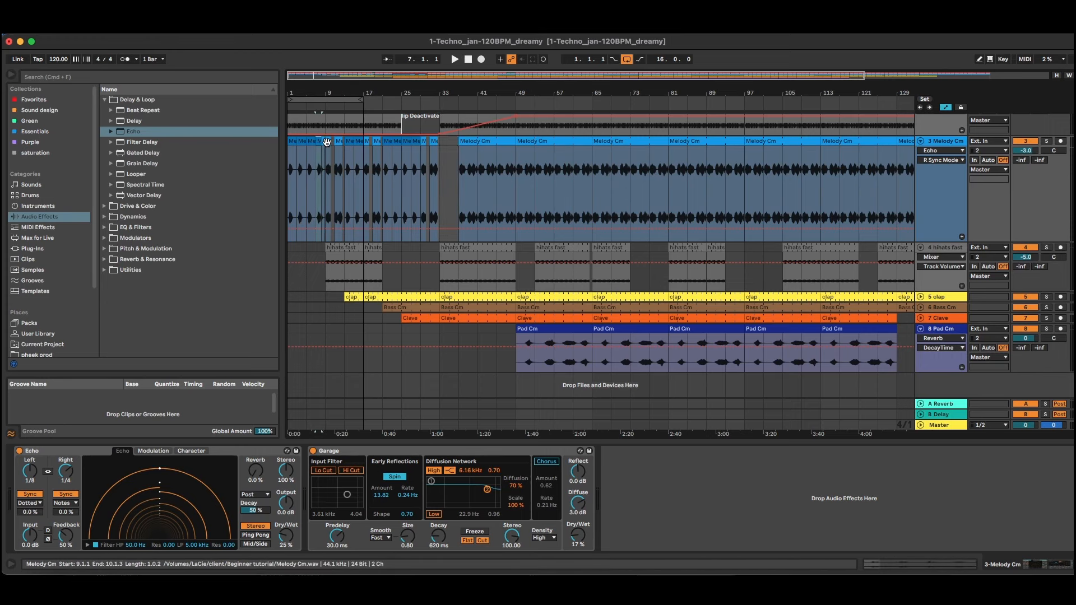
left_click(321, 142)
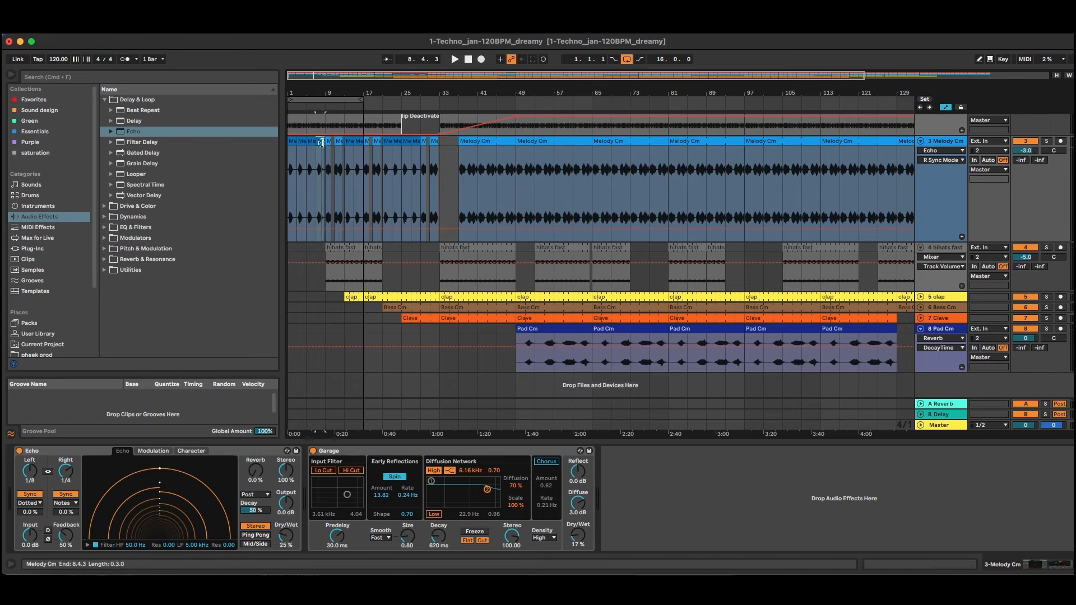
left_click_drag(318, 143, 438, 151)
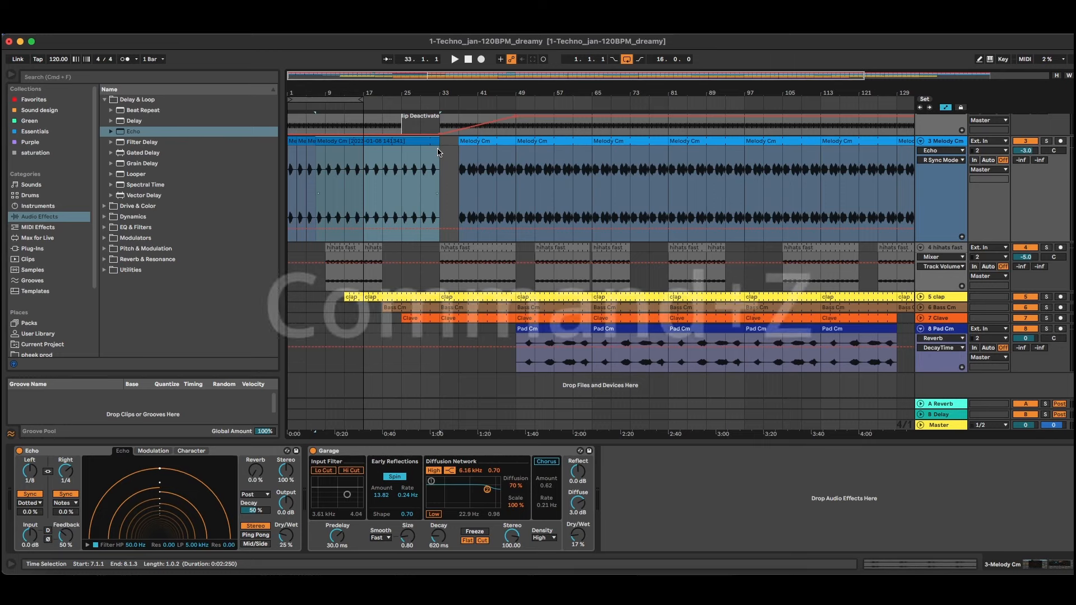
key("cmd+z")
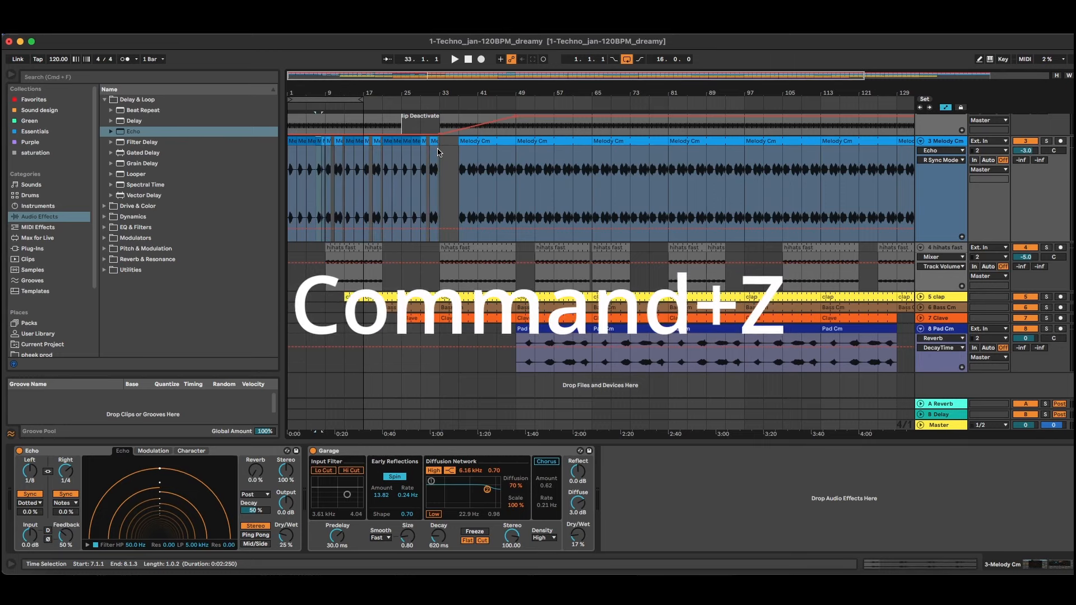
Step: Copy the short Melody Cm clips from bars 7 to 9 to bar 33
left_click_drag(318, 93, 334, 114)
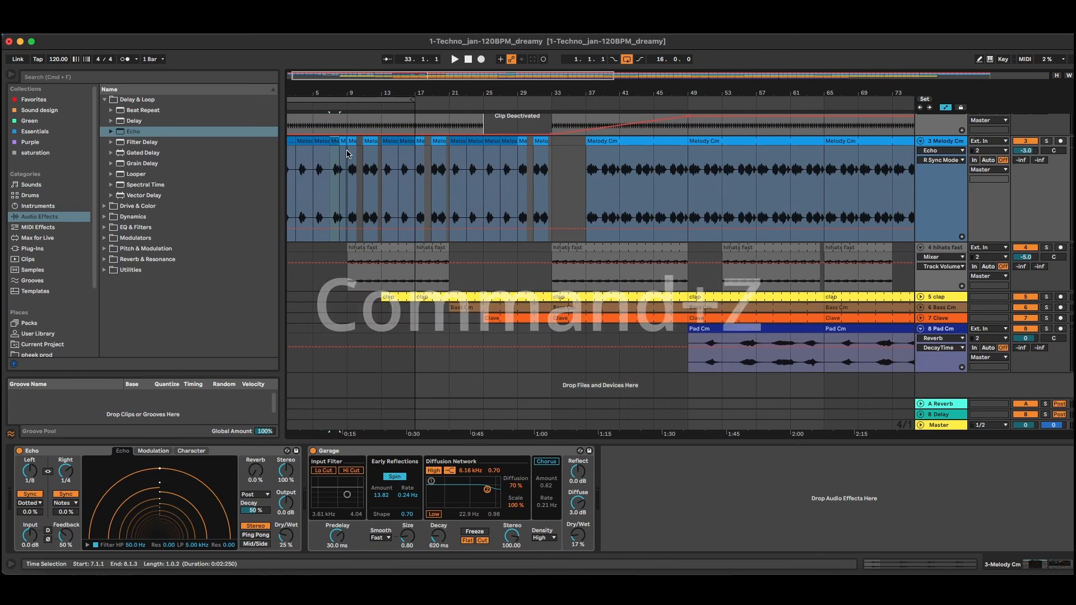
left_click(345, 143, "shift")
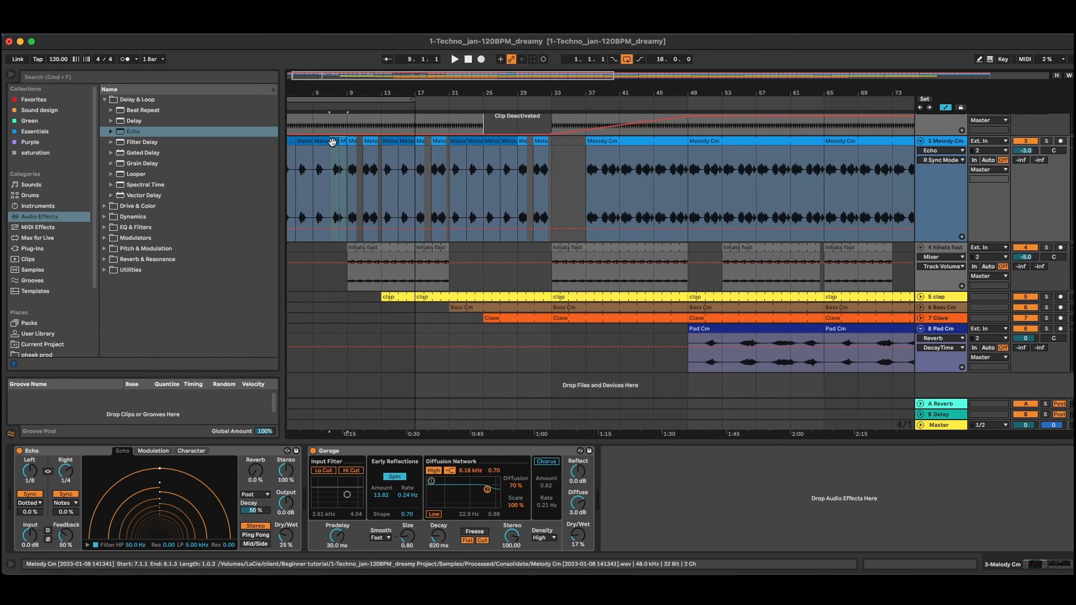
scroll(333, 143, "left", 1)
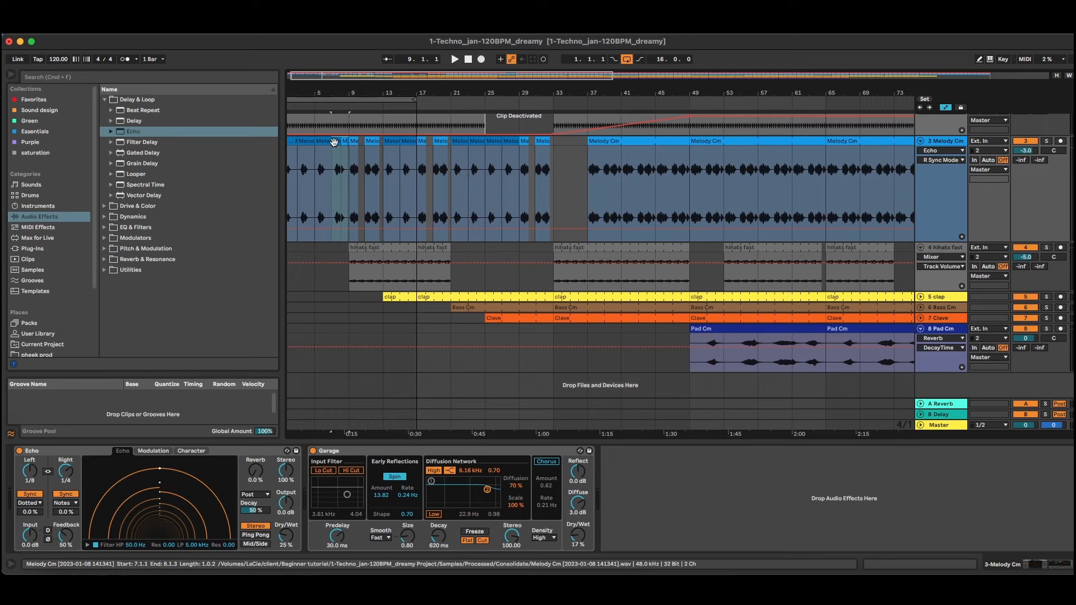
scroll(339, 142, "left", 1)
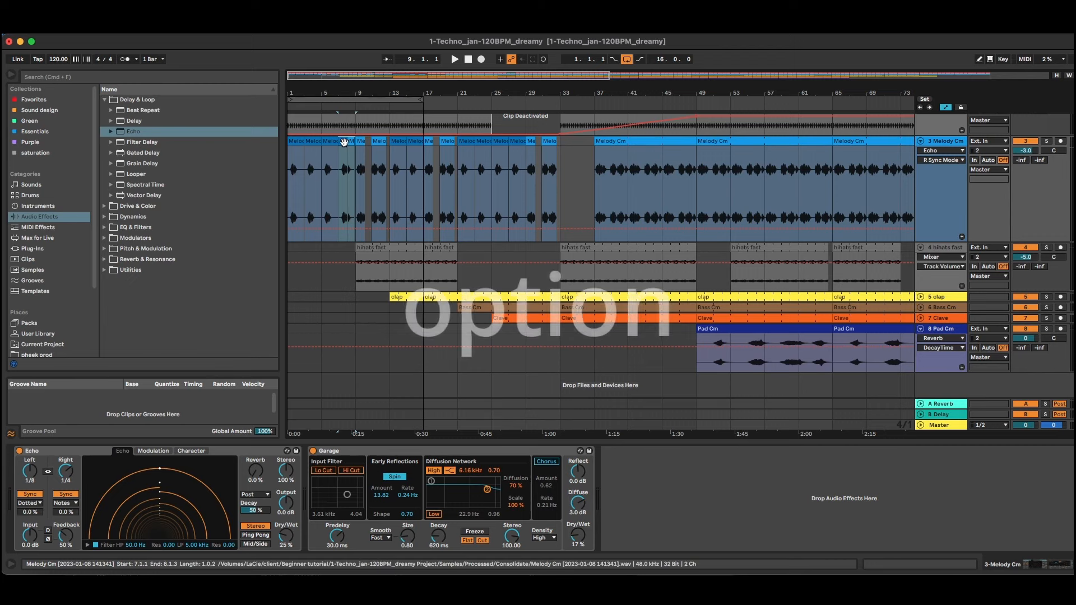
left_click_drag(348, 143, 573, 149)
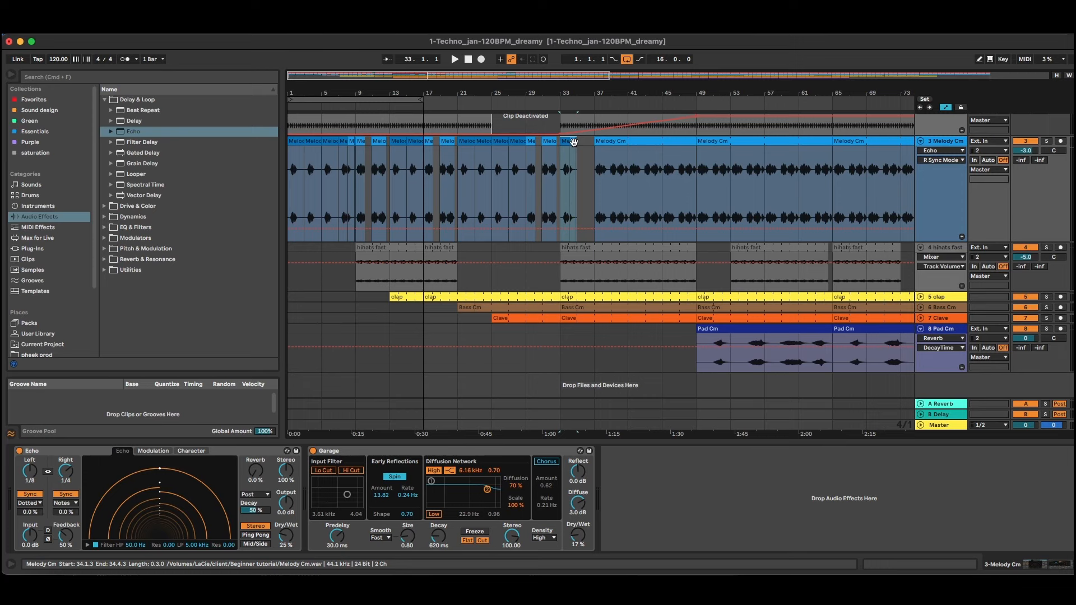
Step: Copy the Melody Cm clip starting at 18.4.3 to 34.4.3, filling the gap before bar 37
scroll(574, 142, "right", 2)
scroll(572, 143, "left", 2)
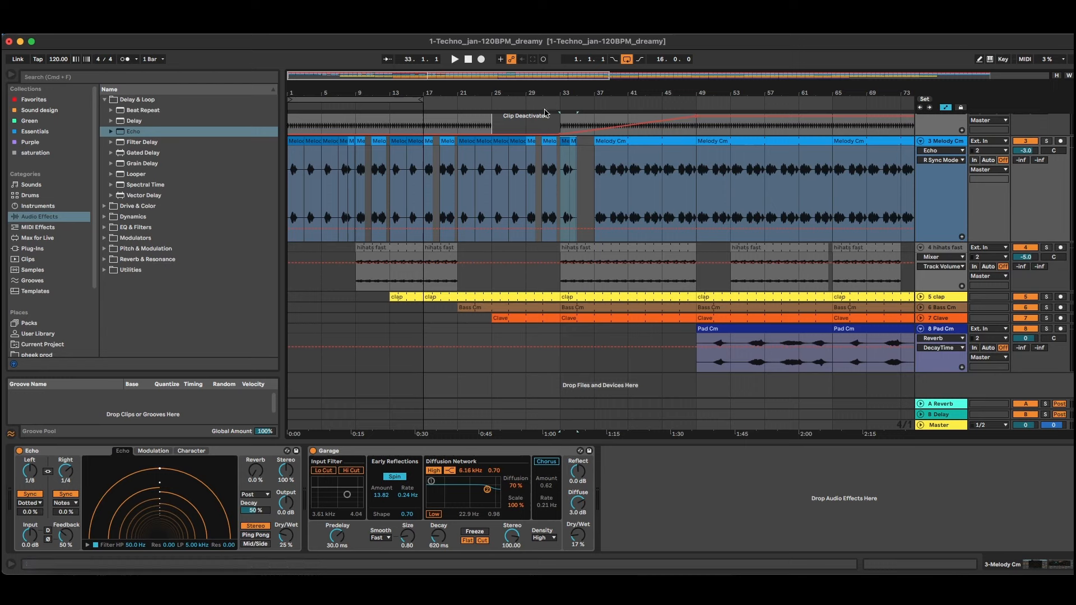
left_click(399, 141)
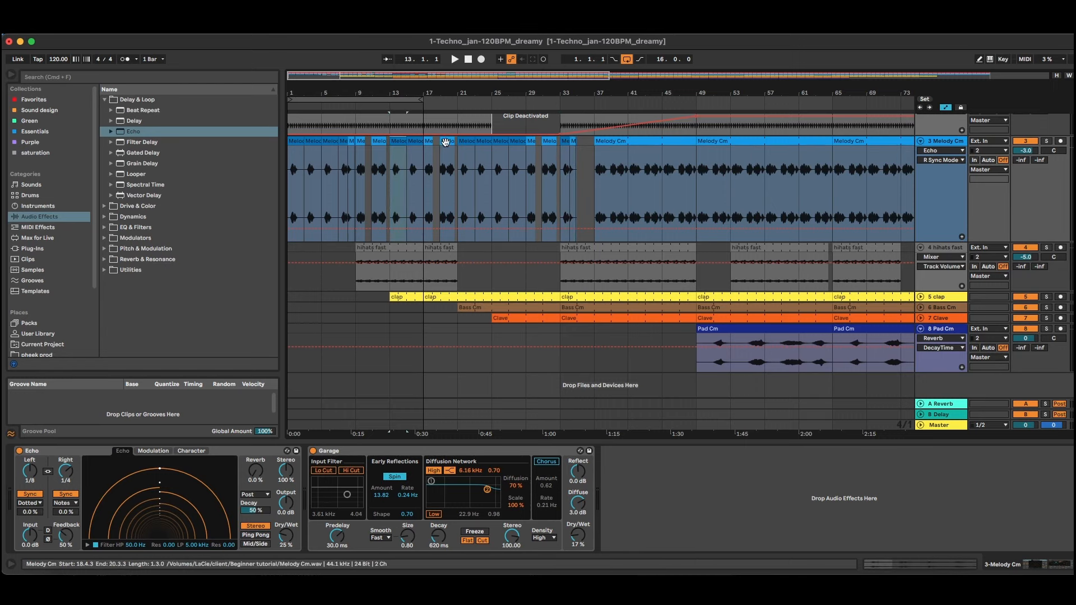
left_click_drag(446, 142, 591, 149)
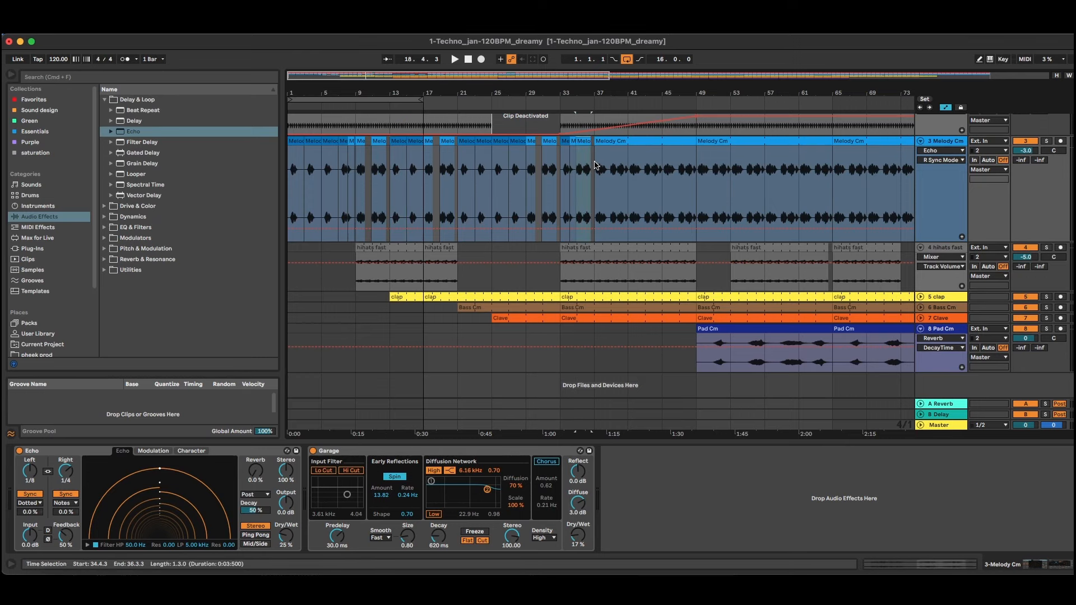
Step: Deactivate Melody Cm at bars 53–57 and 61–65, and place copies of the two-bar melody clip from bar 23 at bars 53 and 61
left_click_drag(582, 91, 473, 91)
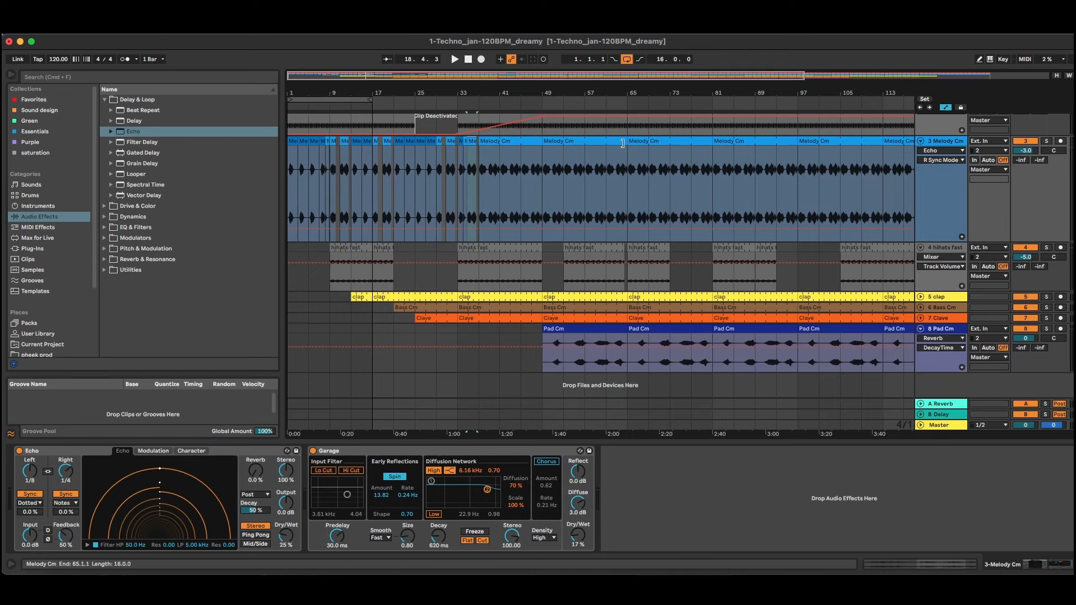
left_click(564, 160)
left_click_drag(564, 161, 584, 150)
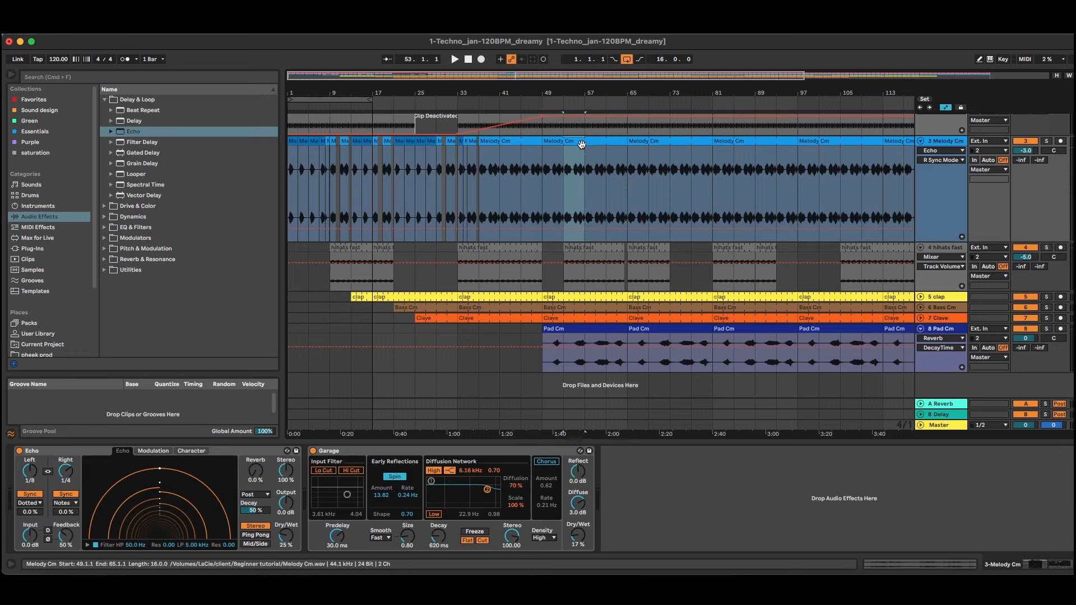
mouse_move(582, 145)
left_mouse_down()
mouse_move(619, 138)
mouse_move(409, 142)
mouse_move(582, 143)
mouse_move(571, 145)
left_mouse_up()
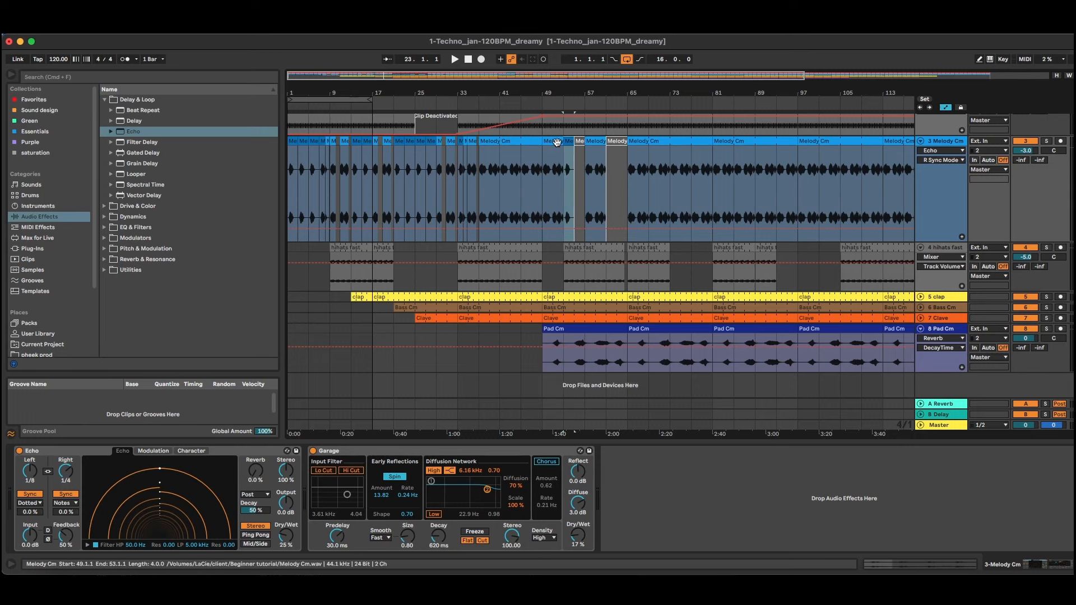
left_click_drag(568, 142, 621, 148)
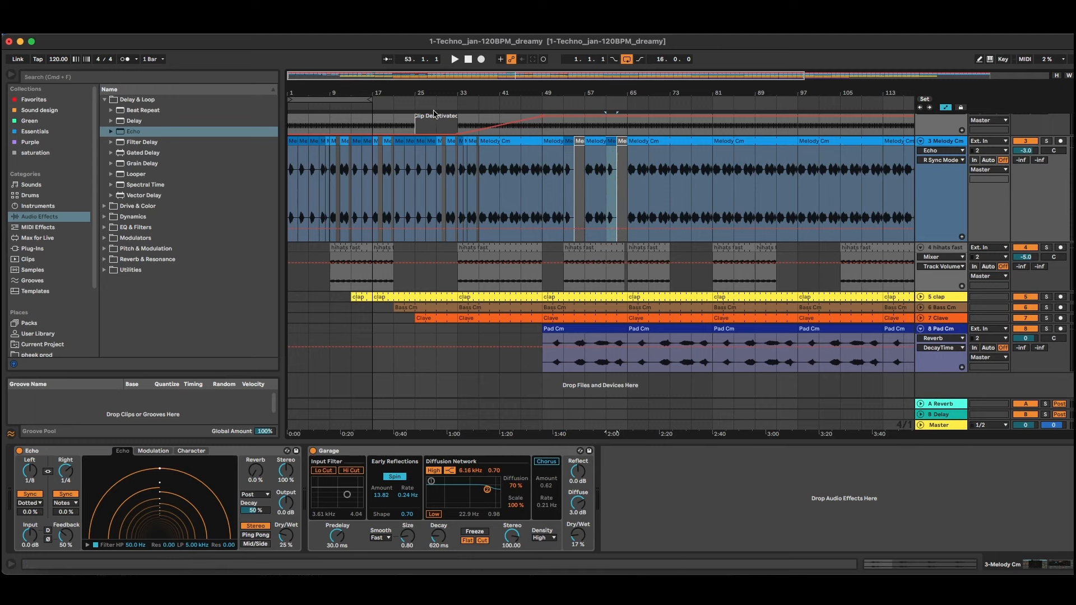
Step: Extend the arrangement loop to 64 bars so it spans bar 1 to bar 65
left_click_drag(369, 100, 627, 101)
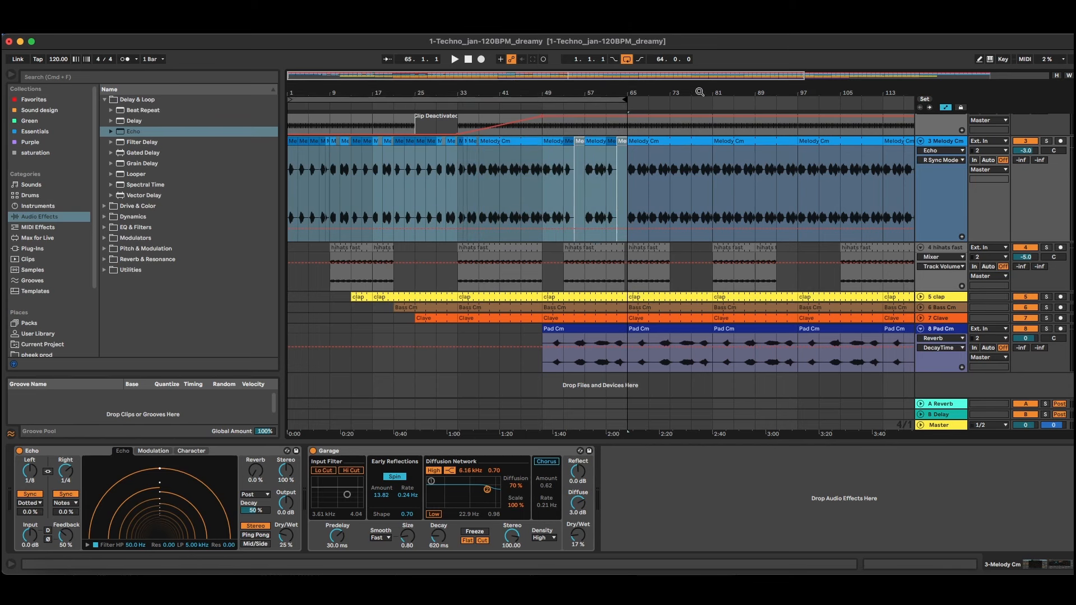
left_click_drag(699, 93, 699, 62)
scroll(543, 194, "up", 2)
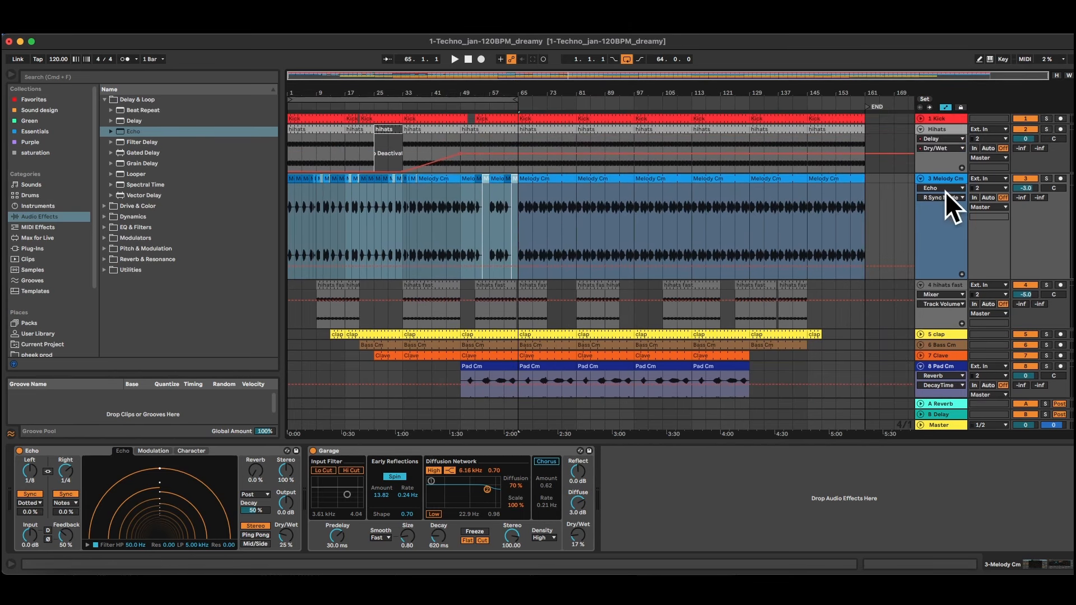
Step: Fold the Melody Cm and hihats fast tracks, leaving the Pad Cm track unfolded
left_click(920, 179)
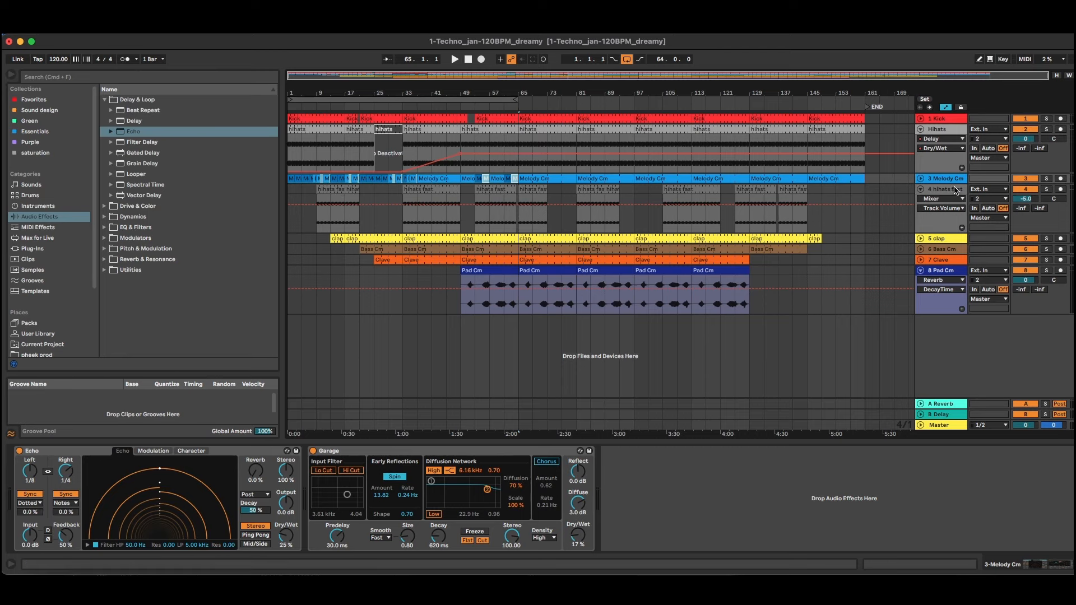
left_click(920, 189)
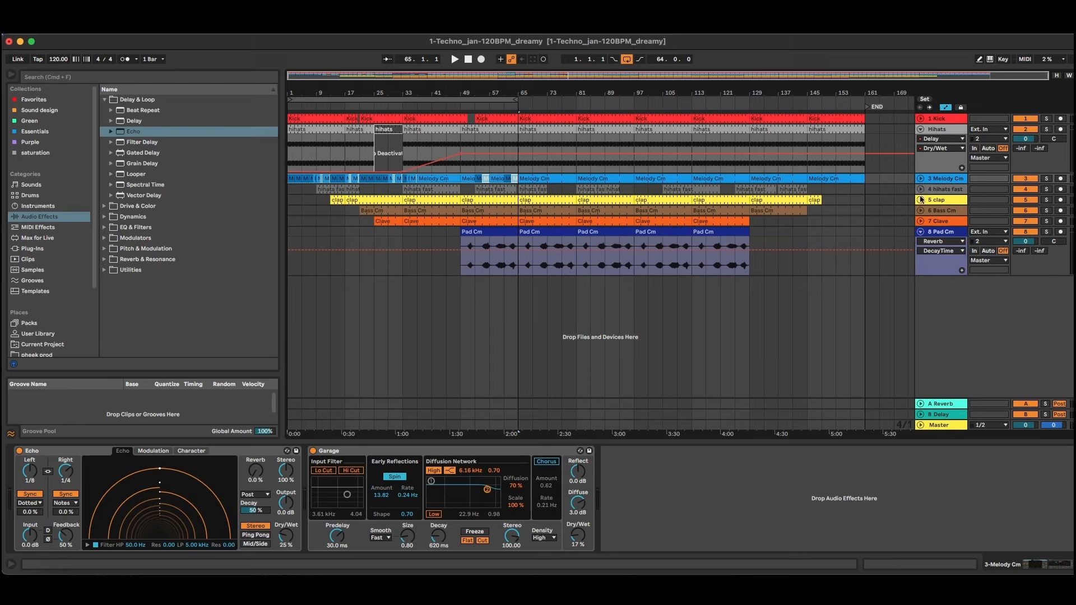
left_click(921, 232)
left_click(921, 232)
Step: Split the first Pad Cm clip at bar 53 and copy its opening four bars to bars 17 and 33
left_click_drag(468, 90, 496, 90)
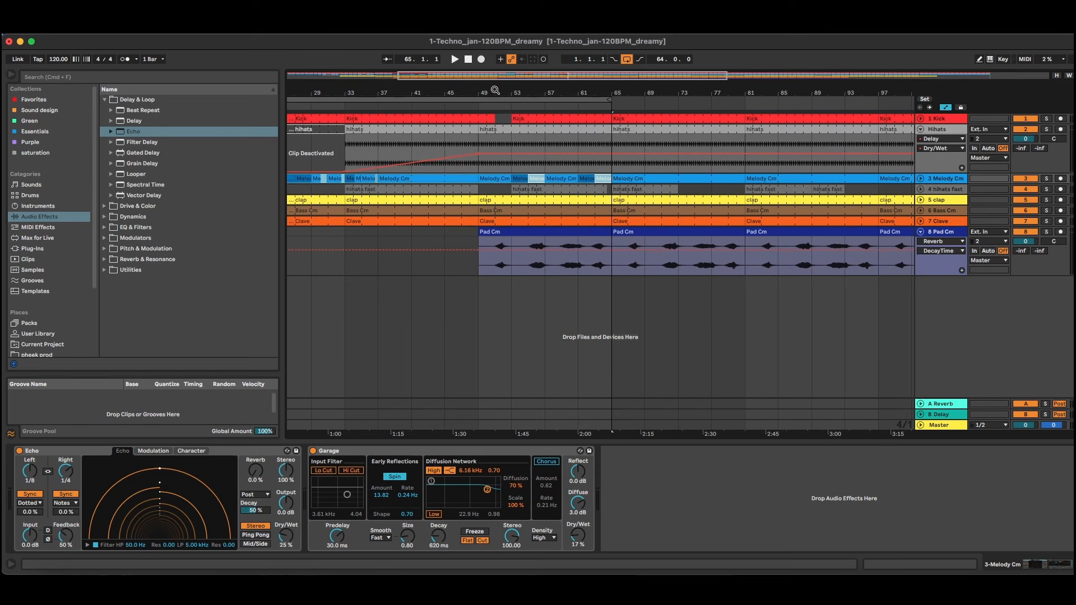
left_click(511, 272)
key("super+e")
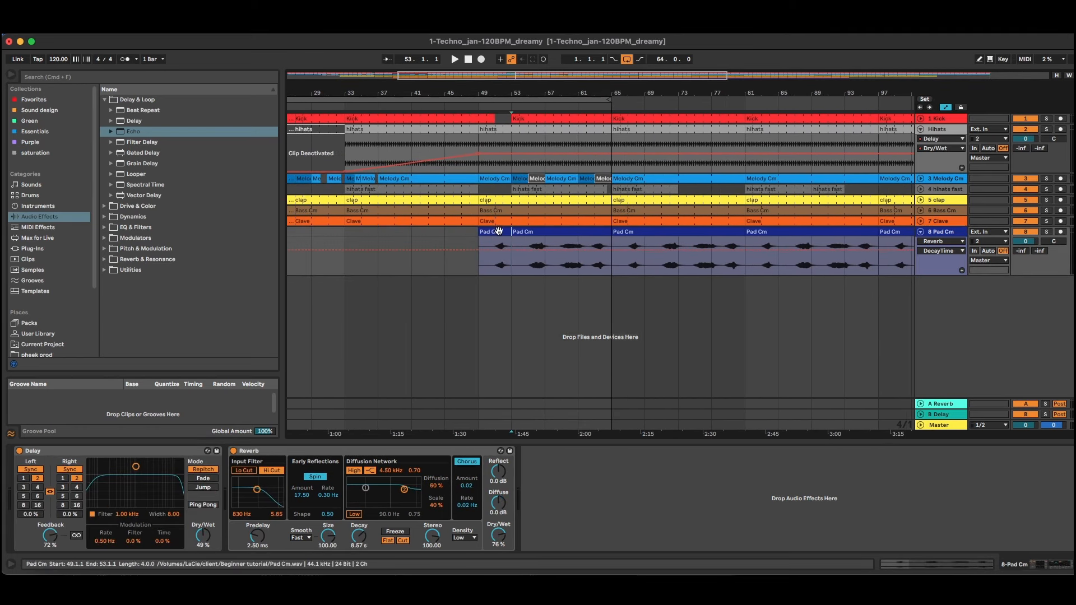
left_click(498, 233)
scroll(516, 236, "left", 5)
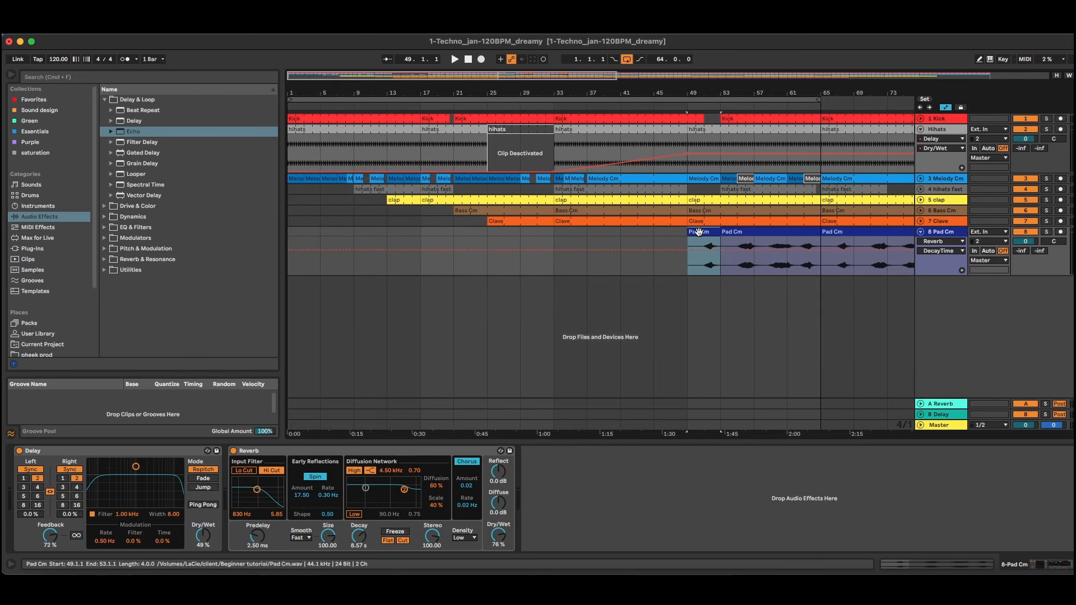
left_click_drag(698, 233, 588, 234)
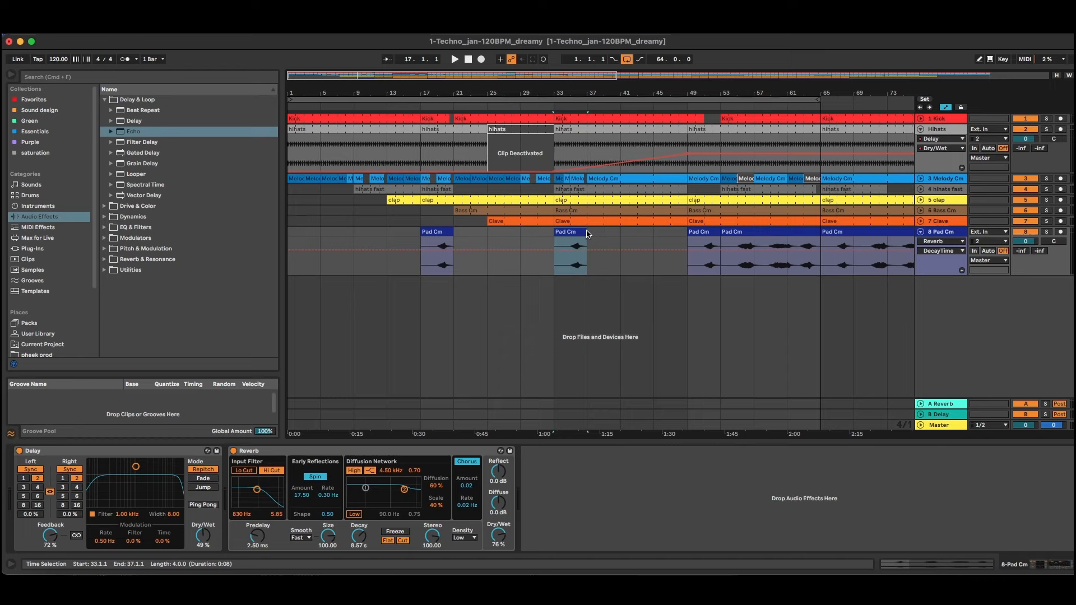
Step: Play the arrangement from about bar 11 and fold the Pad Cm and Hihats tracks
left_click(370, 108)
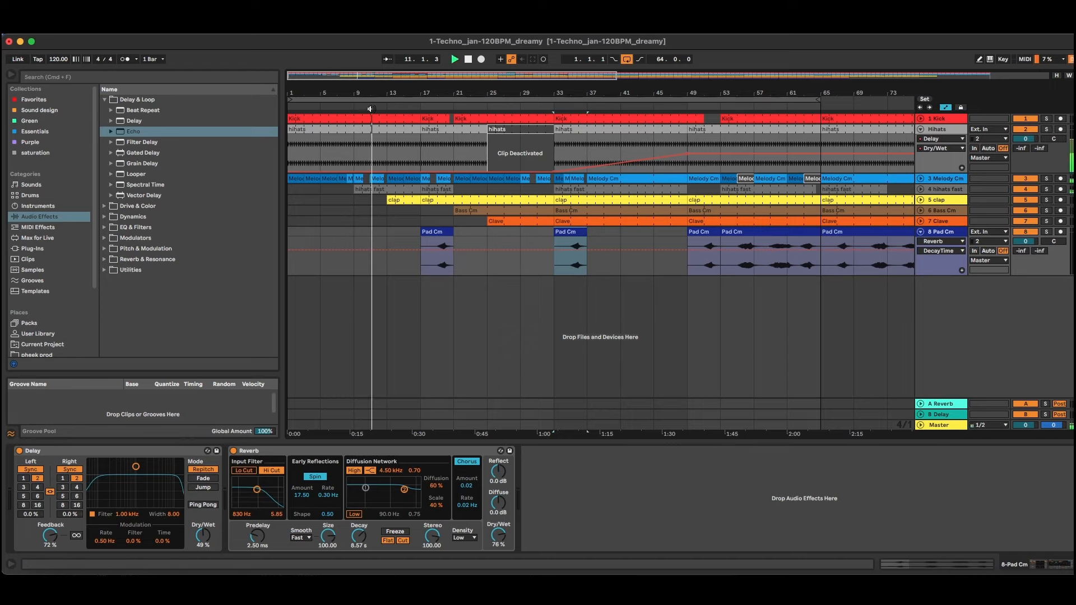
left_click(941, 232)
left_click(920, 232)
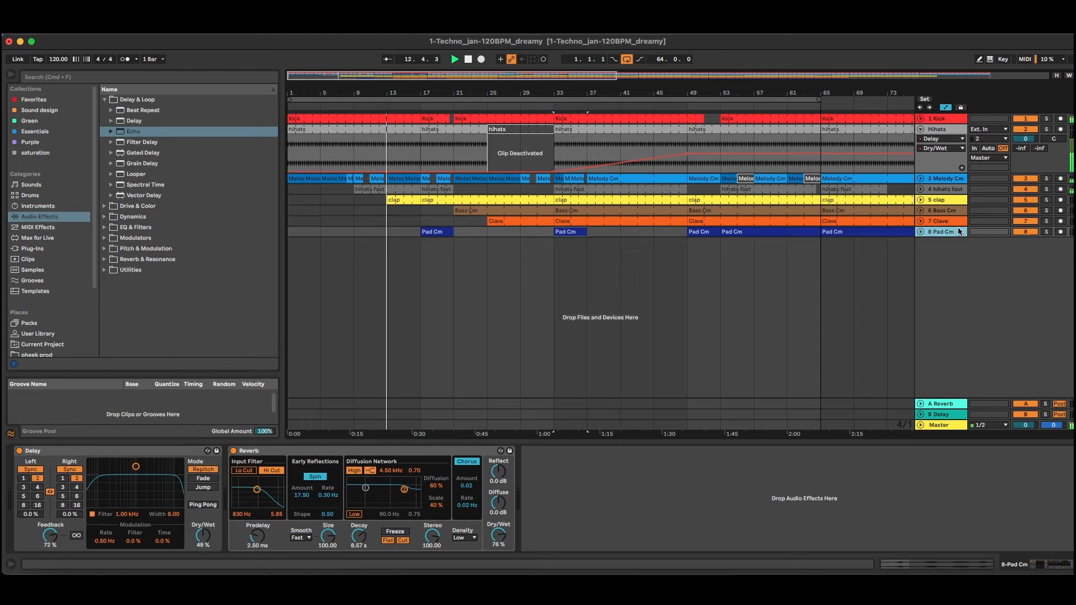
left_click(920, 129)
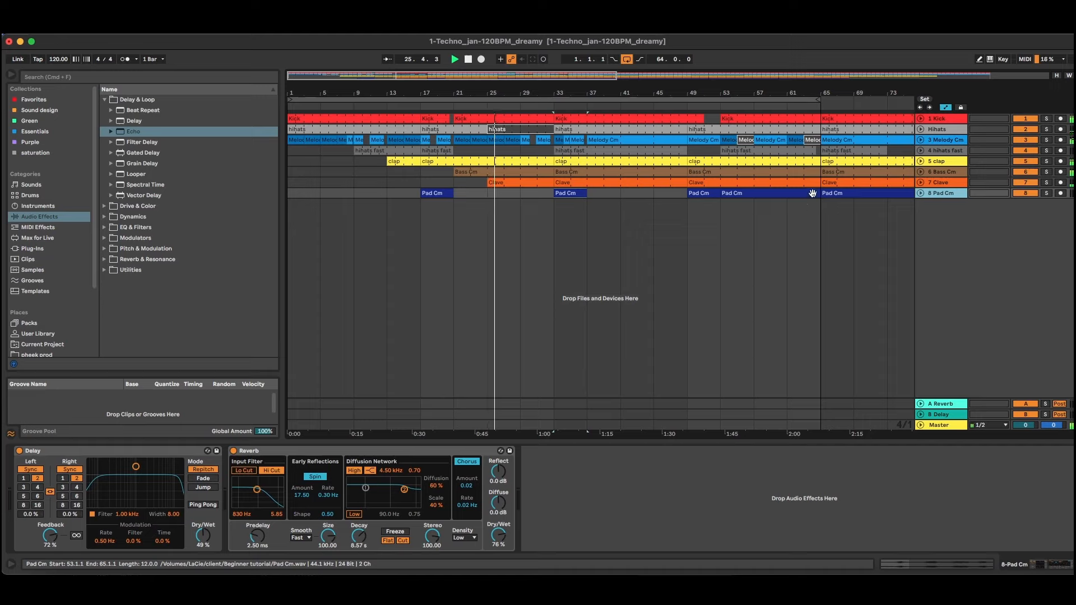
Step: Reactivate the deactivated Hihats clip spanning bars 25 to 33
left_click(503, 129)
key("0")
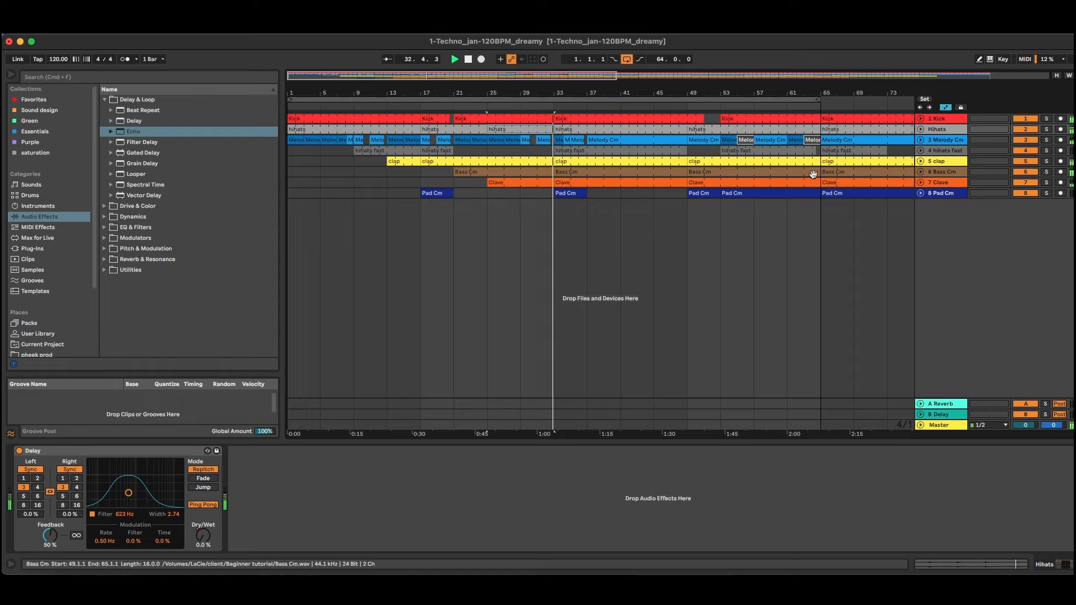
Step: Stop playback and copy the four-bar Pad Cm clip from bar 17 to bars 25 and 41
scroll(810, 175, "right", 10)
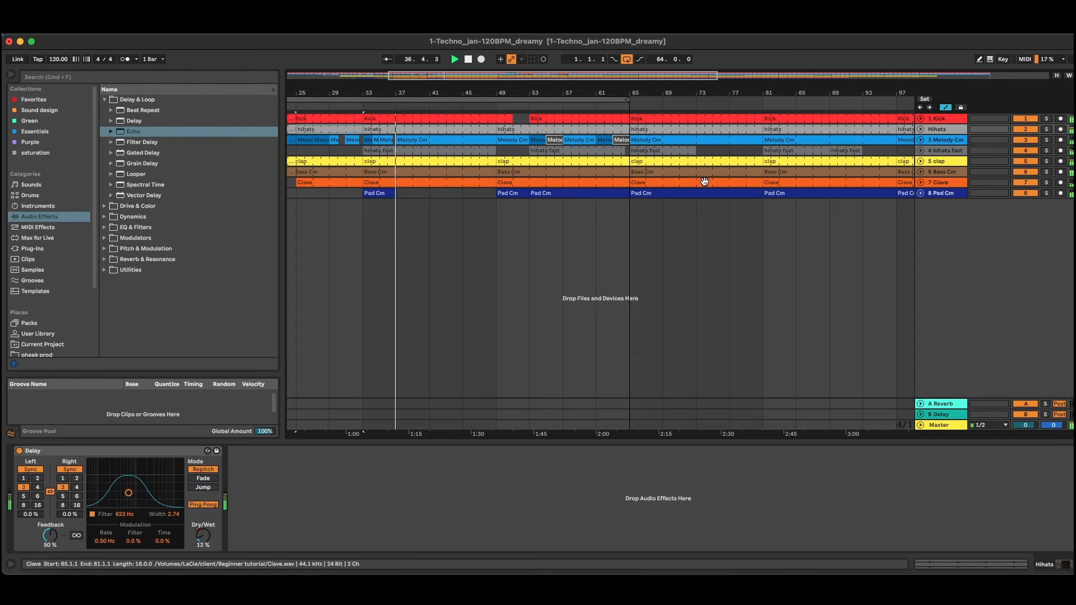
scroll(558, 185, "left", 8)
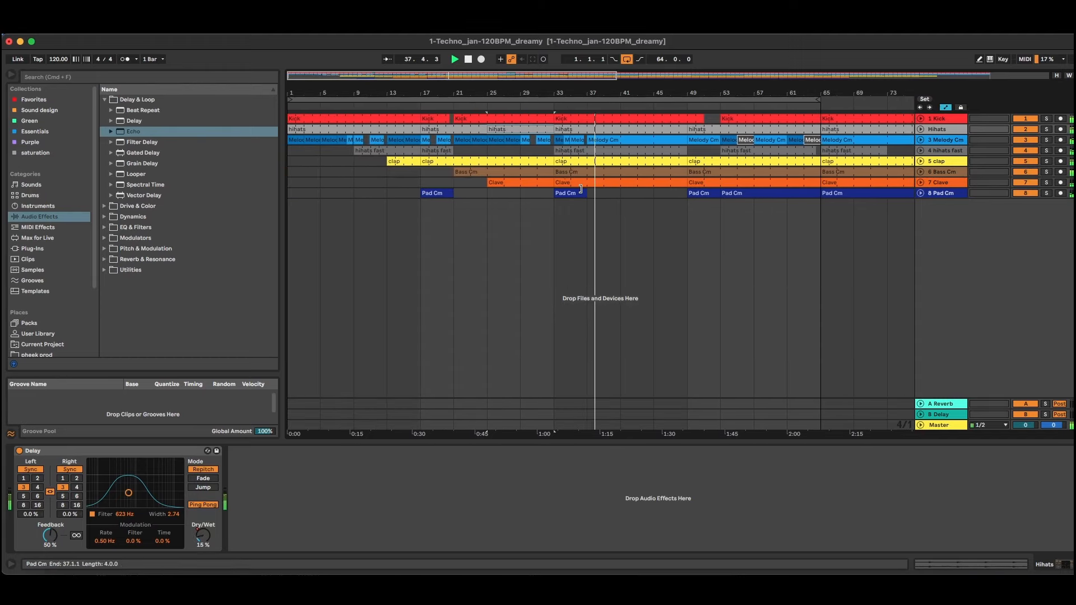
left_click_drag(580, 94, 467, 68)
left_click(375, 191)
key("space")
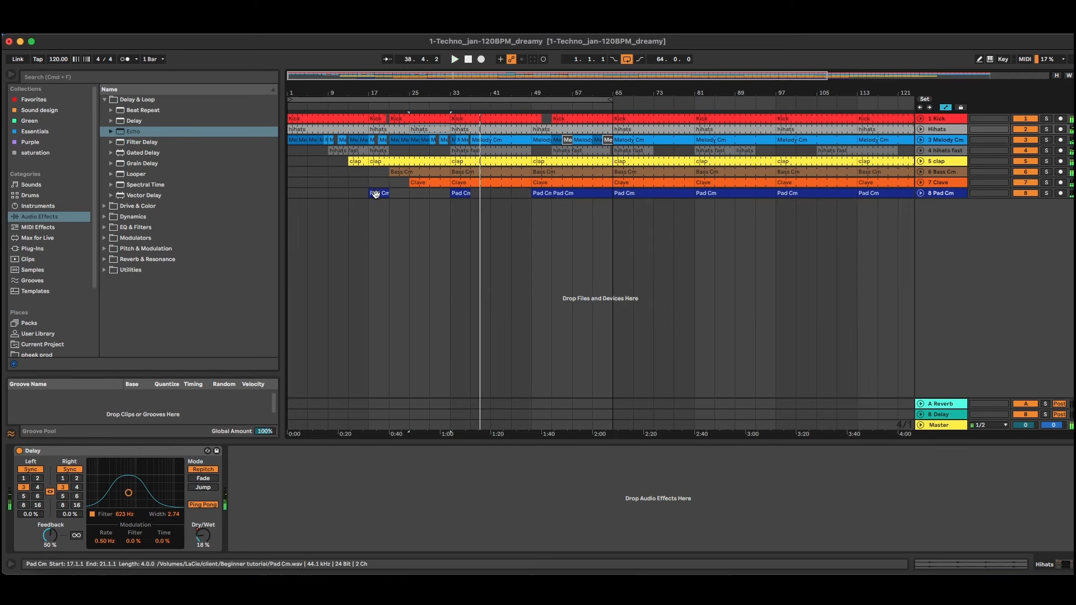
left_click_drag(377, 193, 500, 194)
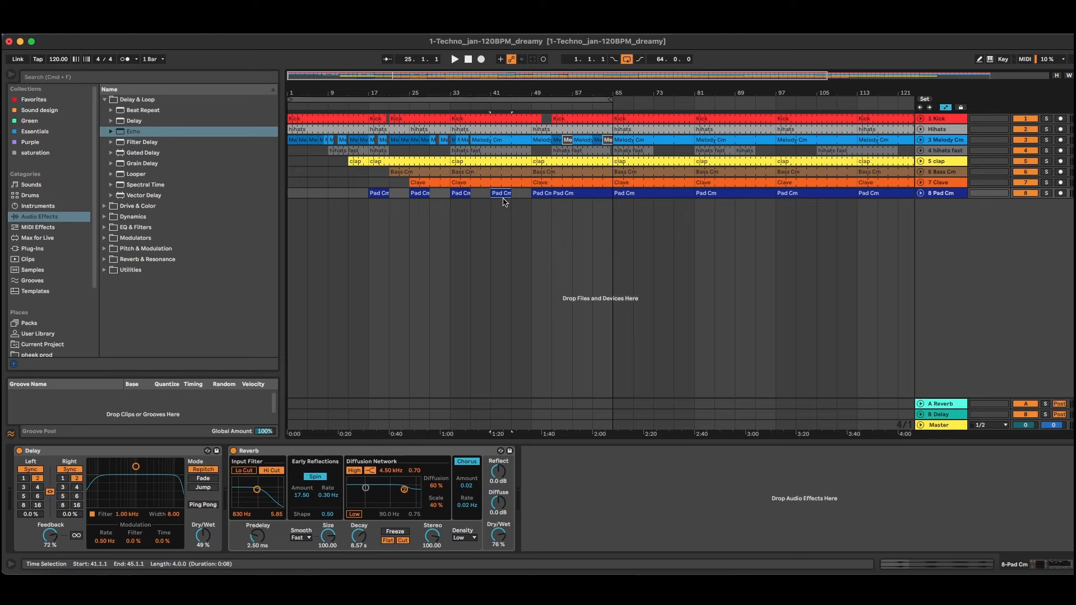
Step: Unfold the Pad Cm track and delete its clips at bars 65–81 and 97–113
left_click(921, 194)
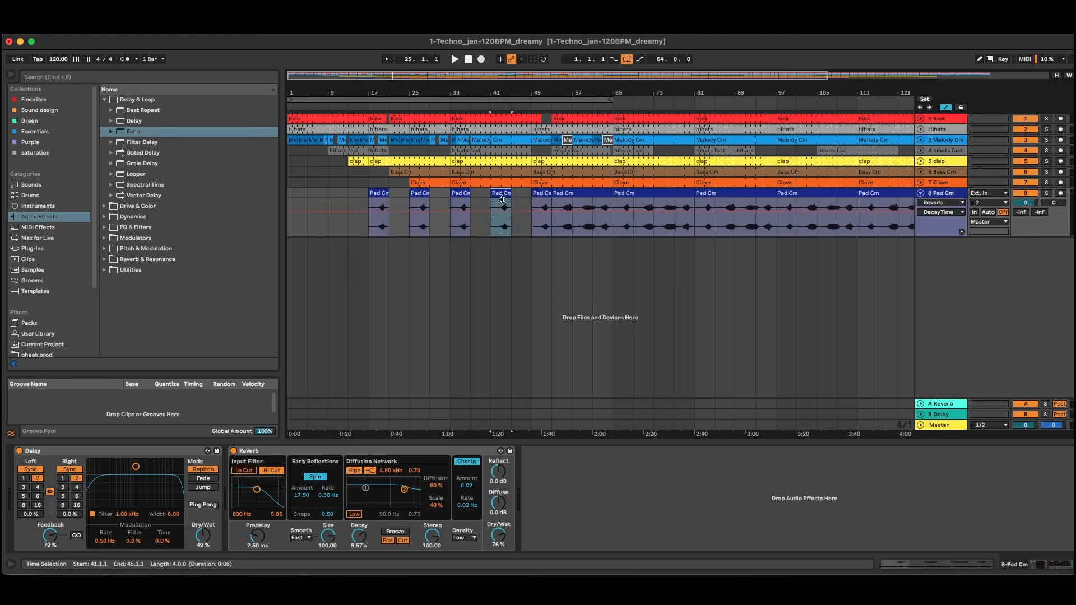
scroll(538, 209, "right", 2)
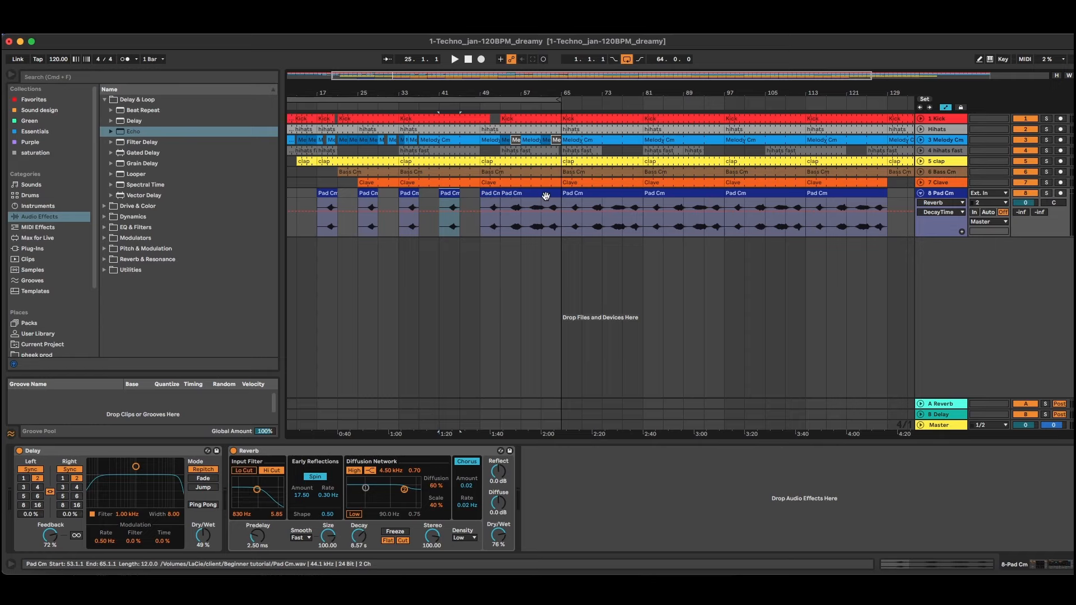
scroll(679, 205, "right", 4)
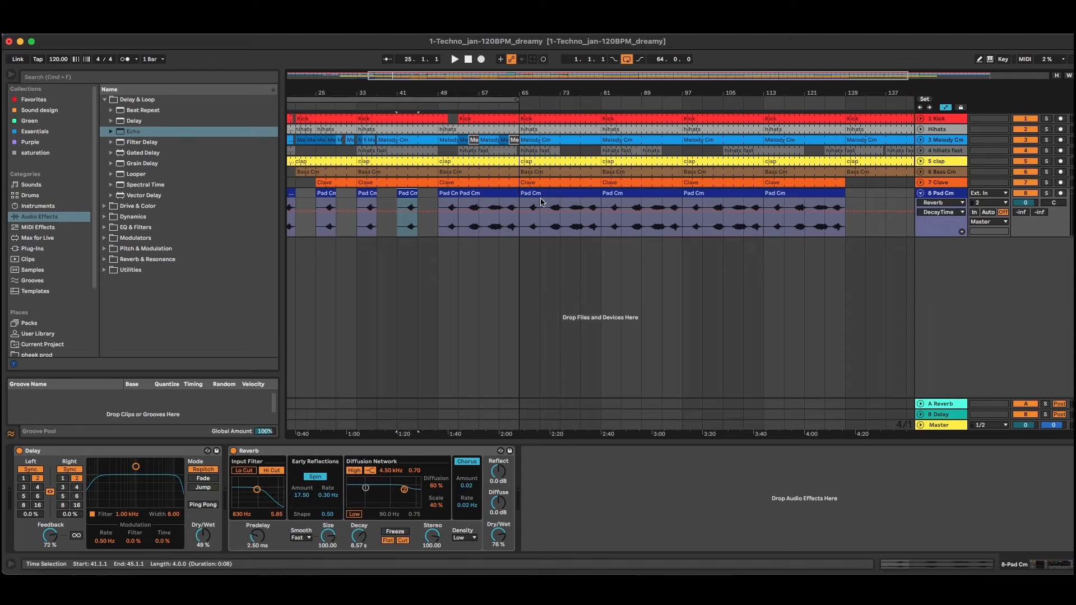
left_click(551, 214)
left_click_drag(551, 215, 712, 213)
Step: Place copies of the four-bar Pad Cm clip at bars 65, 73, 97, 105, 129 and 137
left_click(408, 193)
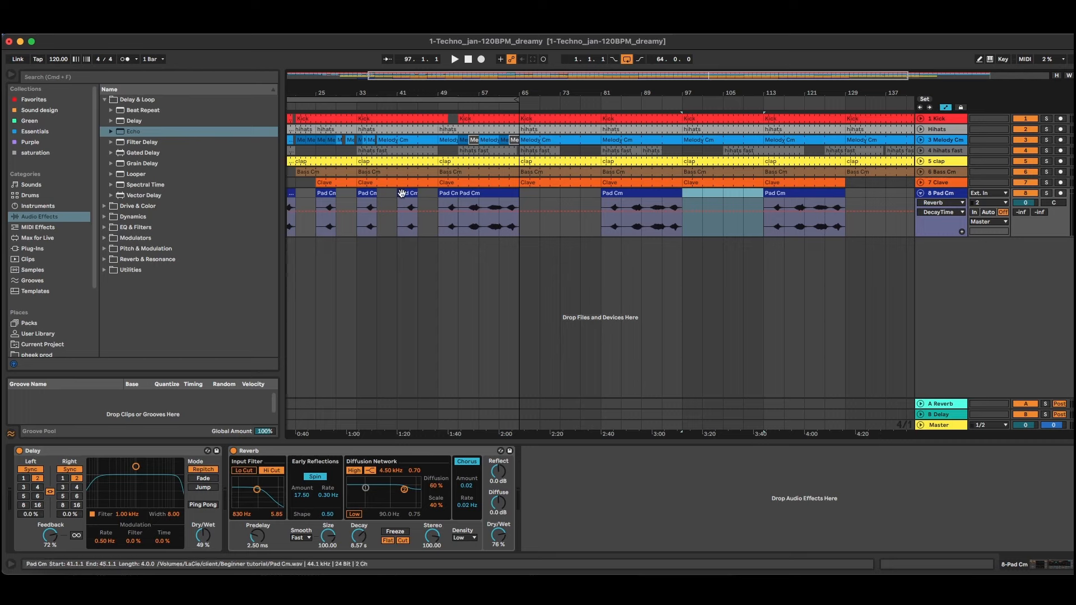
left_click_drag(407, 193, 696, 197)
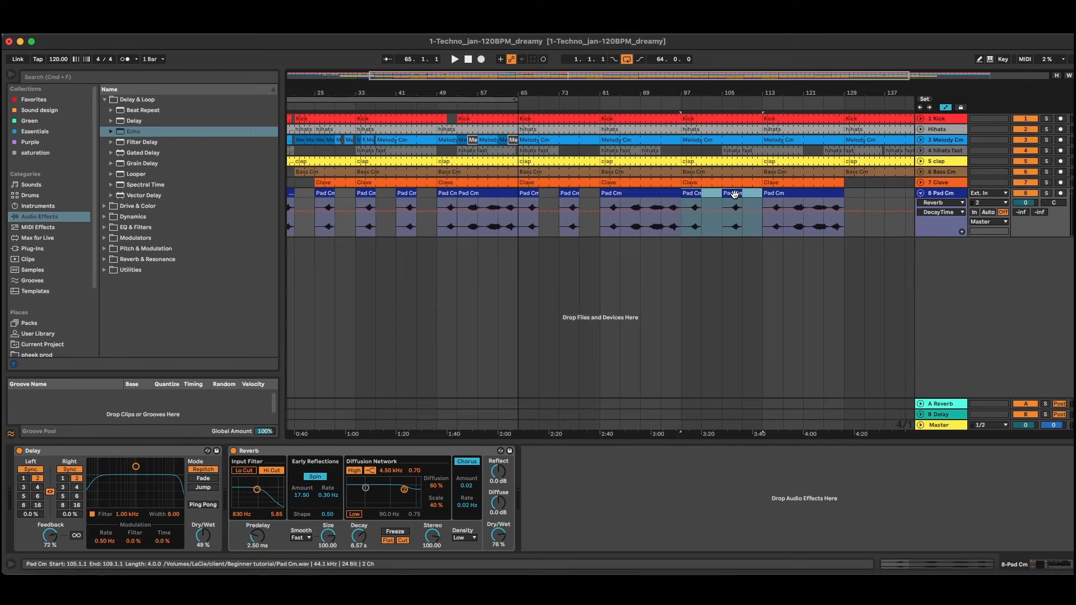
left_click_drag(735, 195, 829, 199)
scroll(840, 196, "left", 6)
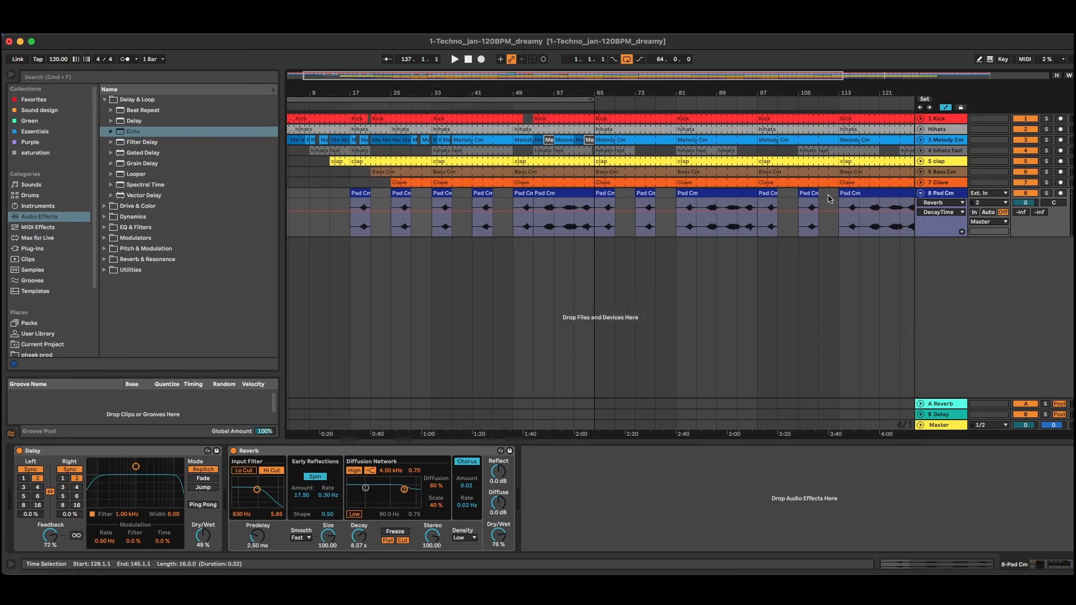
scroll(874, 213, "right", 1)
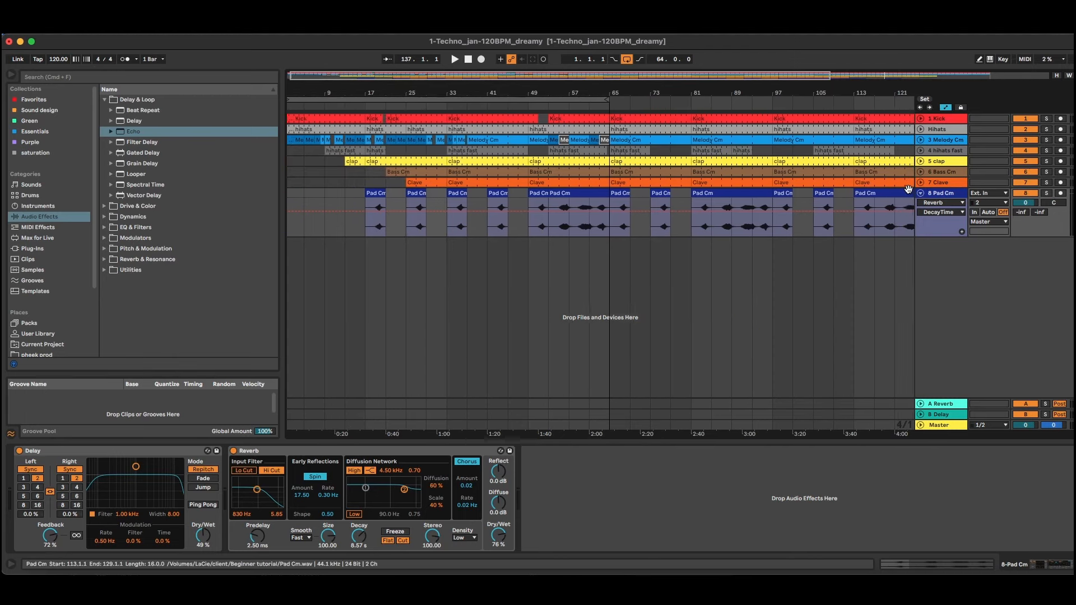
Step: Fold the Pad Cm track and extend the arrangement loop to 148 bars, starting at bar 1
left_click(920, 192)
left_click_drag(667, 88, 822, 100)
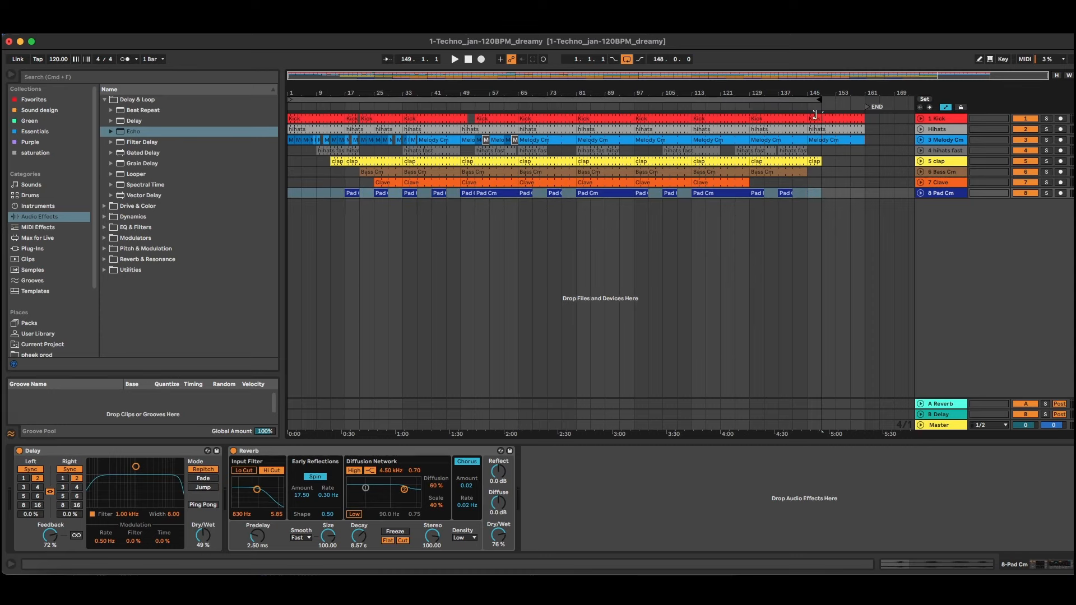
Step: Examine how the Melody Cm, Clave and Pad Cm waveforms line up around bars 22 to 37, leaving all three tracks folded
left_click(934, 150)
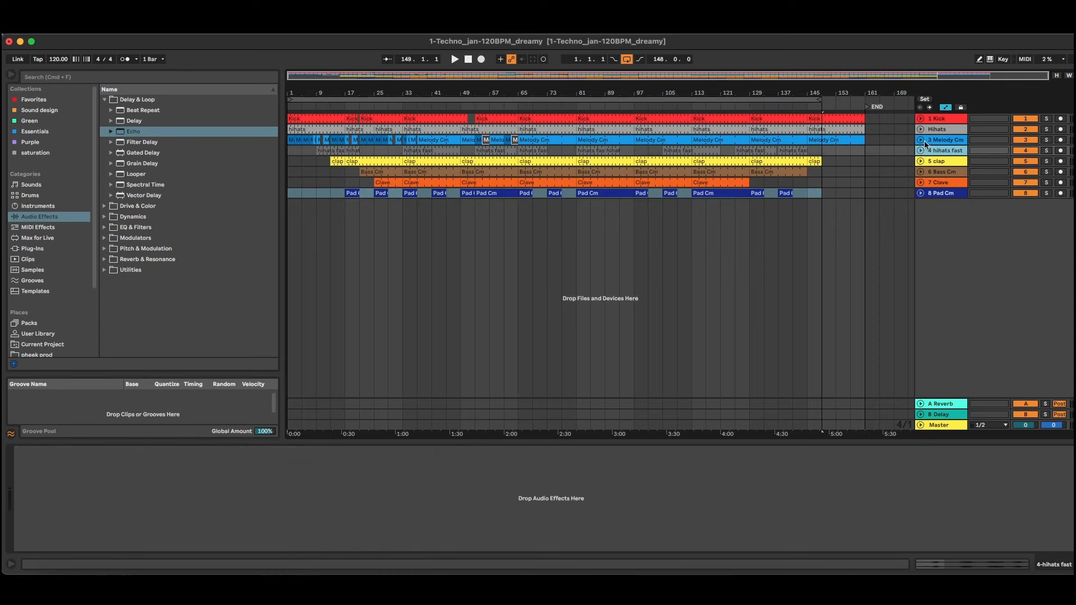
left_click(921, 140)
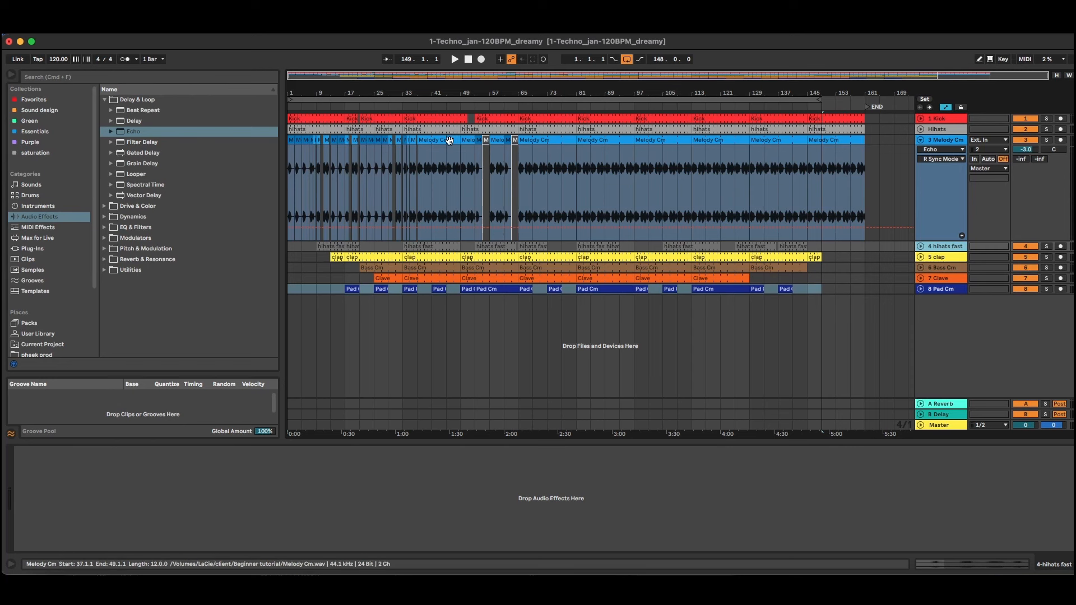
left_click(447, 145)
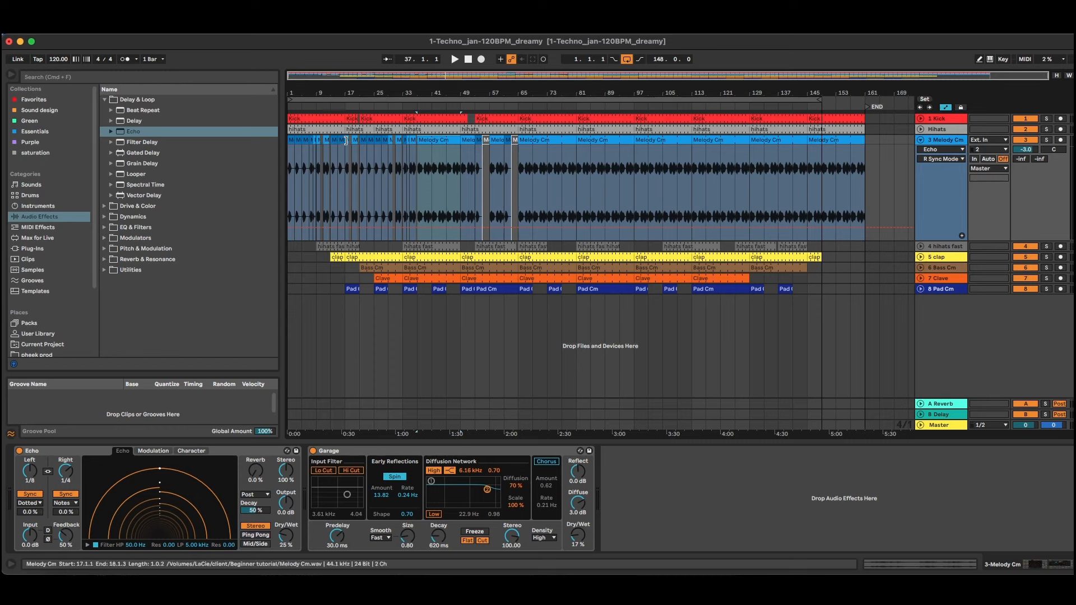
left_click_drag(924, 240, 927, 169)
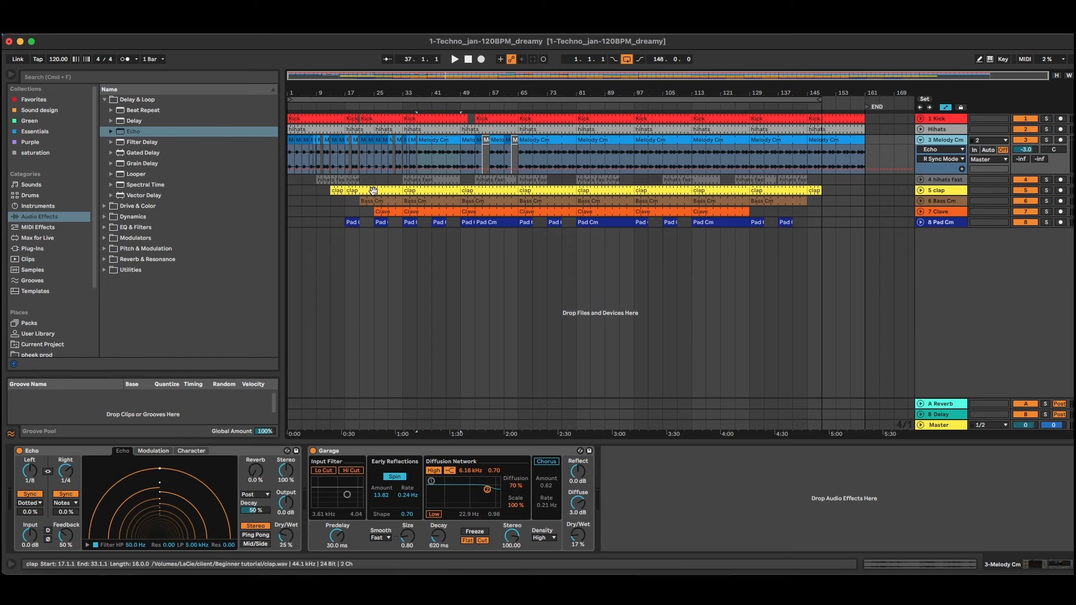
left_click_drag(351, 98, 358, 103)
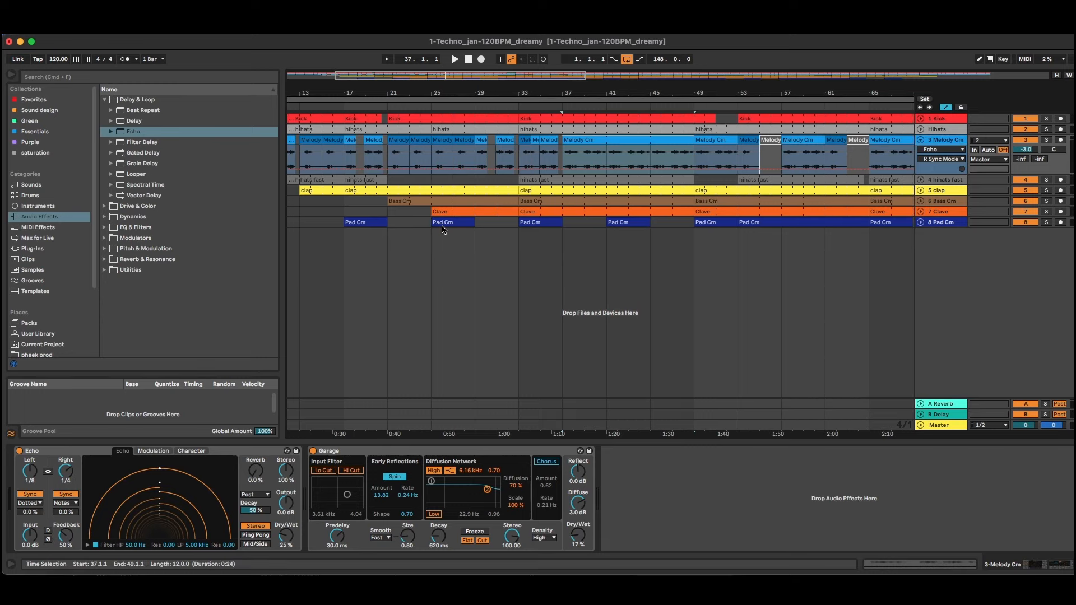
left_click(921, 212)
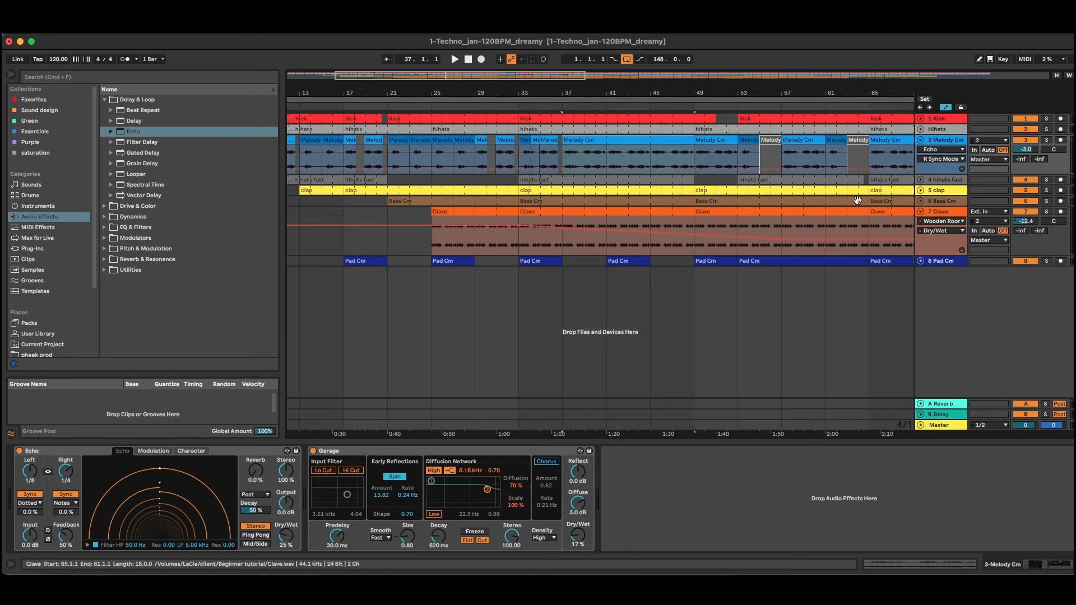
left_click_drag(439, 93, 440, 138)
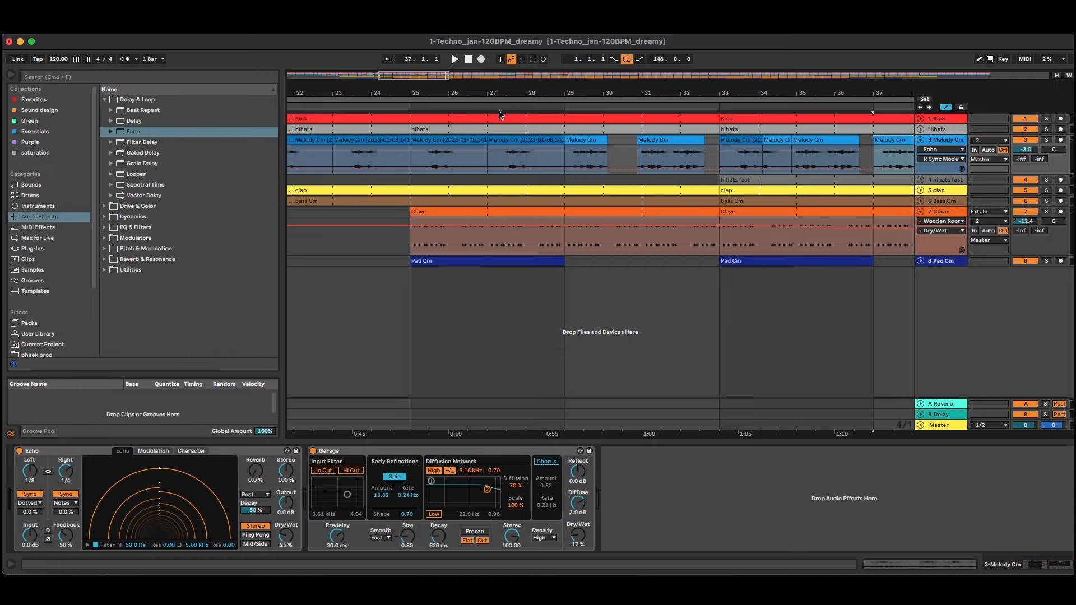
left_click(920, 261)
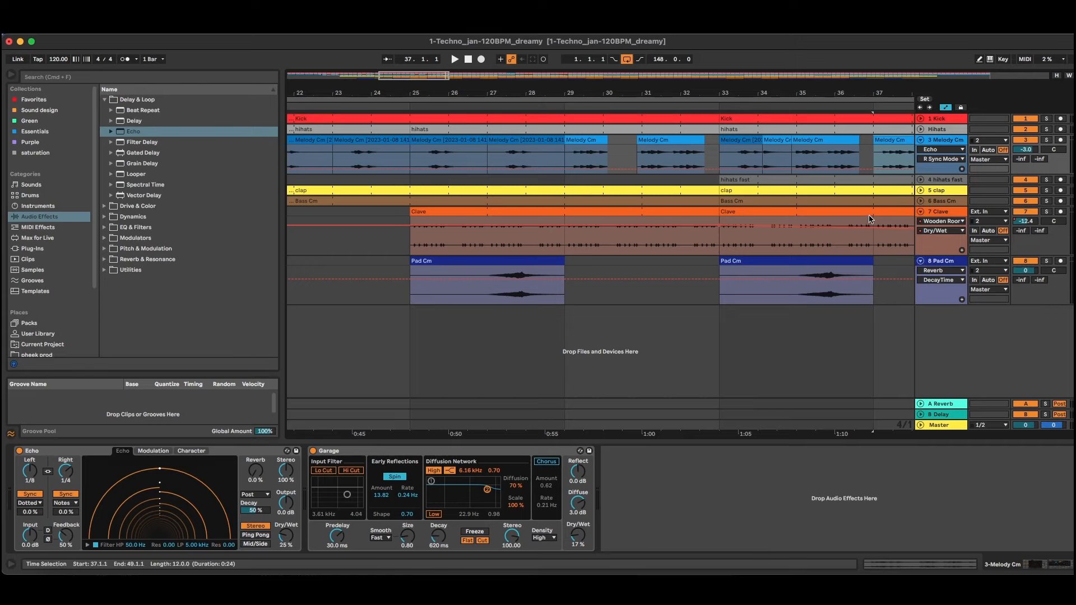
left_click(920, 213)
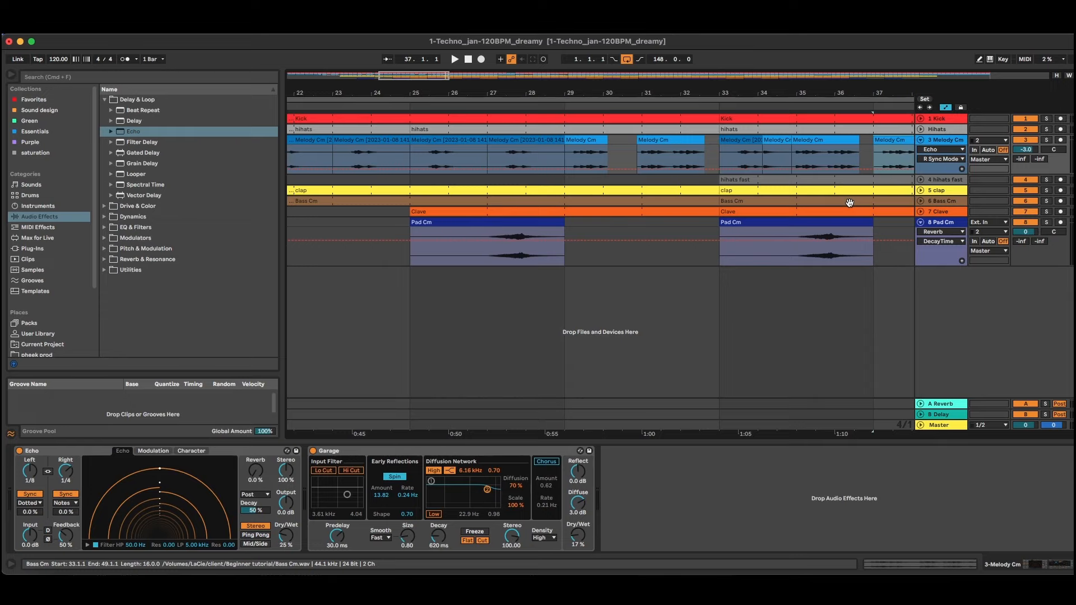
left_click(921, 140)
left_click_drag(742, 91, 742, 40)
left_click(921, 194)
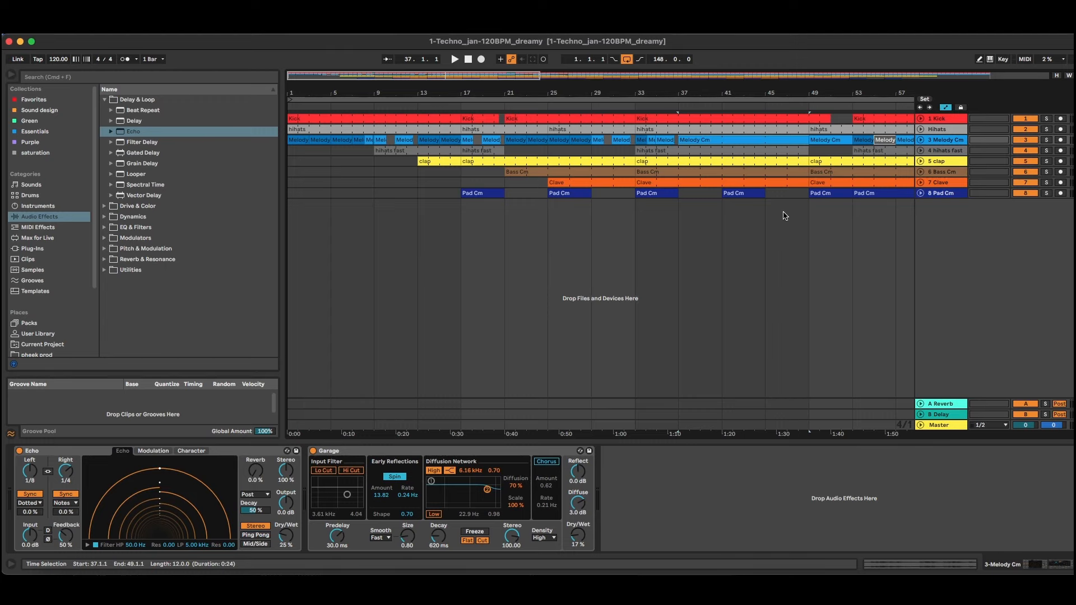
left_click_drag(666, 95, 500, 94)
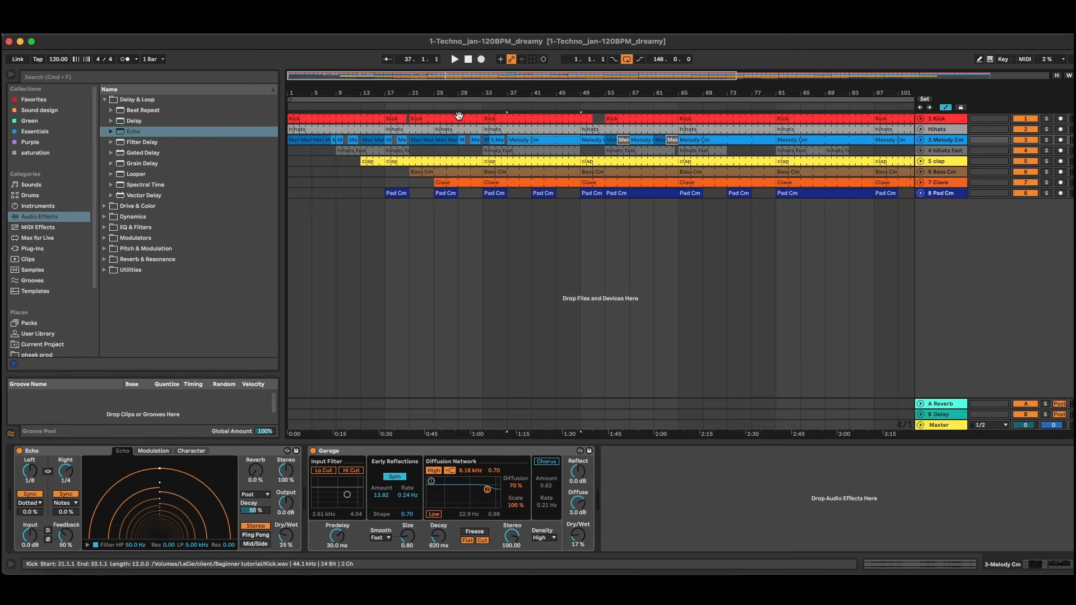
Step: Play the arrangement from the beginning and lower the hihats fast track volume, leaving that track folded
left_click(468, 61)
left_click(455, 60)
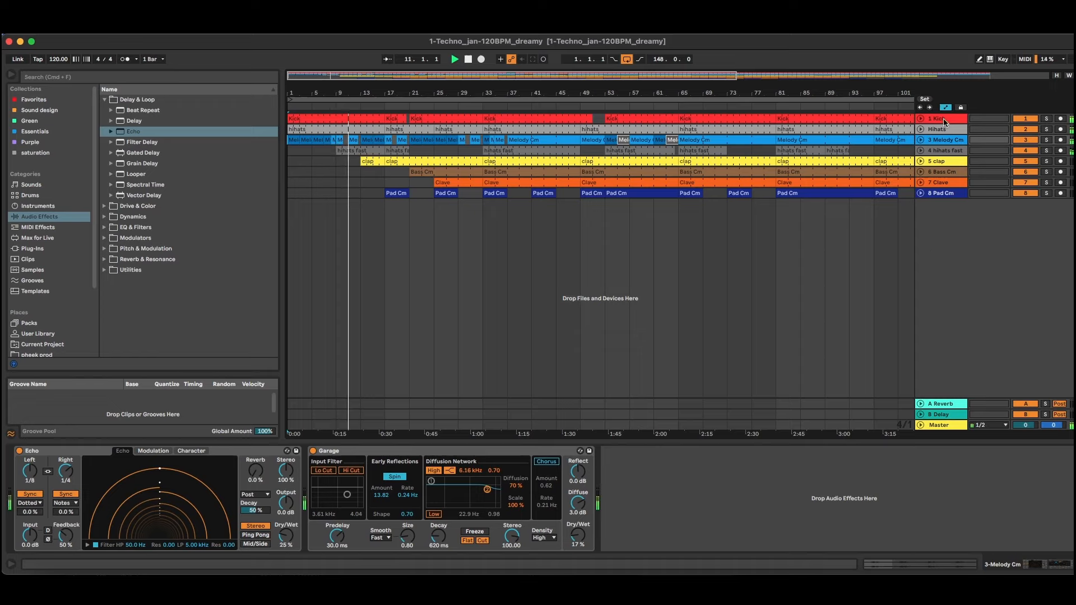
left_click(921, 150)
left_click_drag(1027, 160, 1027, 170)
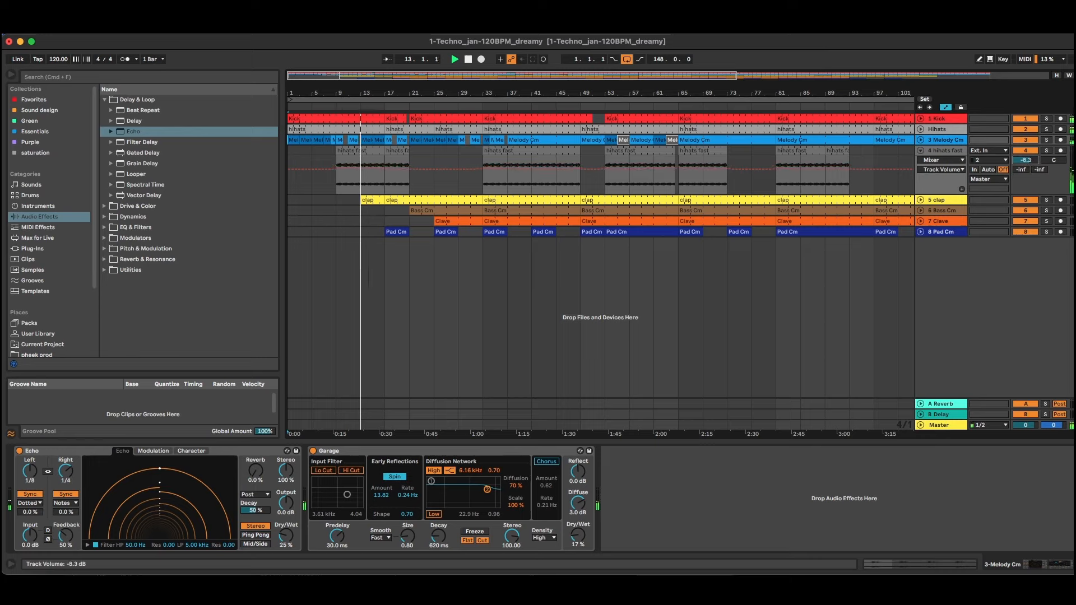
left_click(921, 151)
left_click(946, 151)
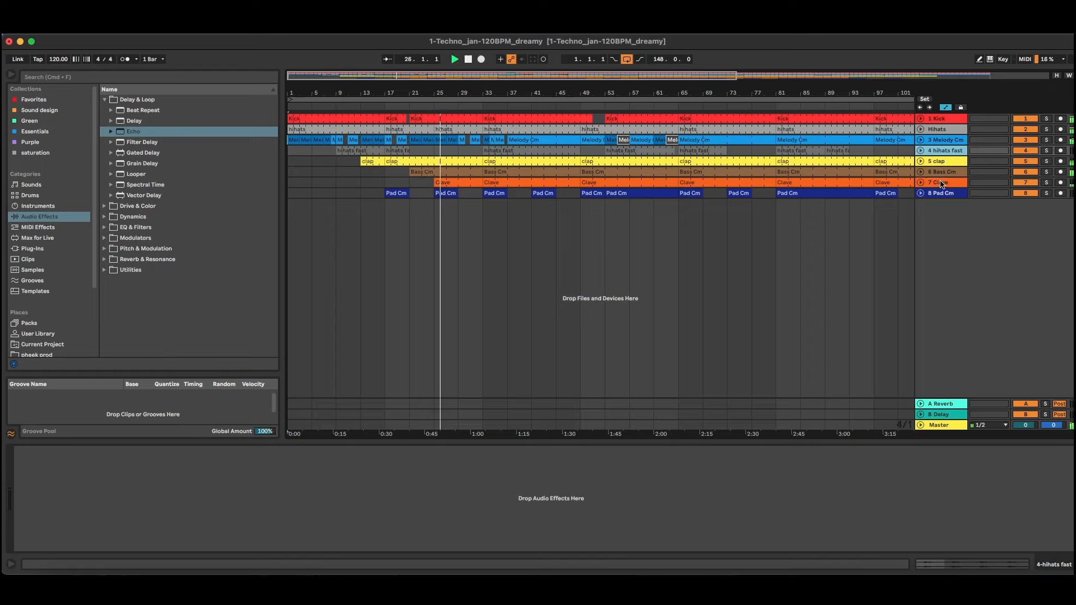
Step: Unfold the Clave track and set its volume to -16.5 dB
left_click(920, 182)
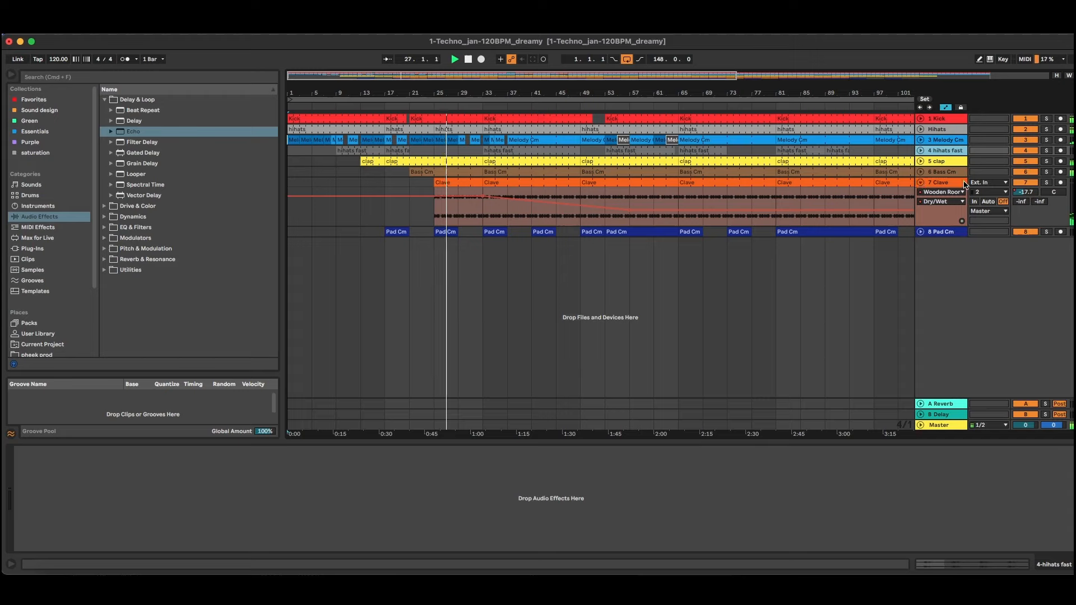
left_click_drag(1018, 193, 1018, 192)
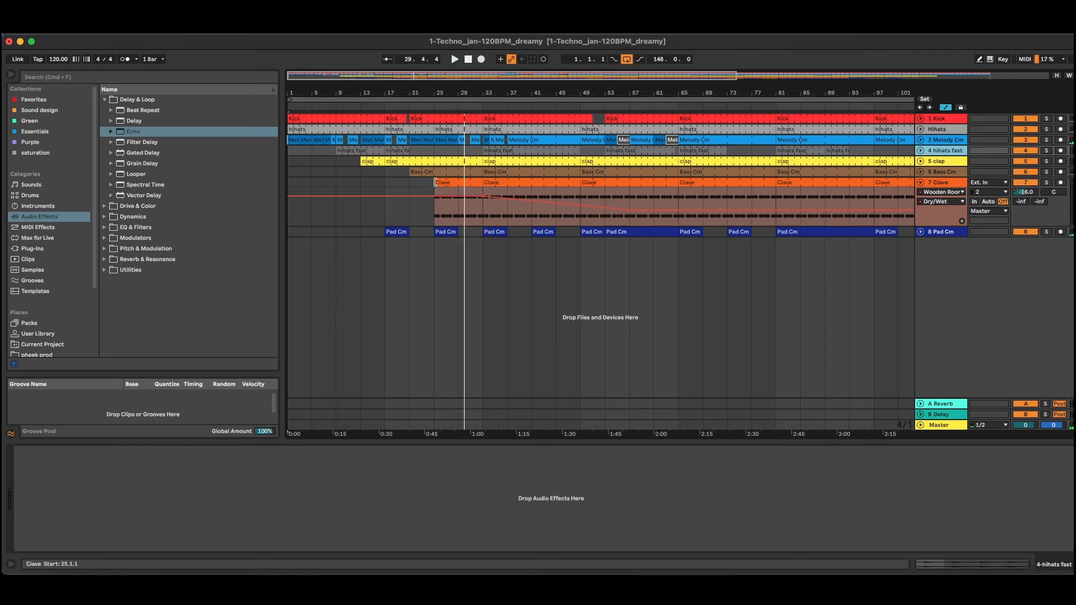
Step: Remove the Clave before bar 33 so it starts there, and turn off the automation display
left_click_drag(435, 182, 459, 182)
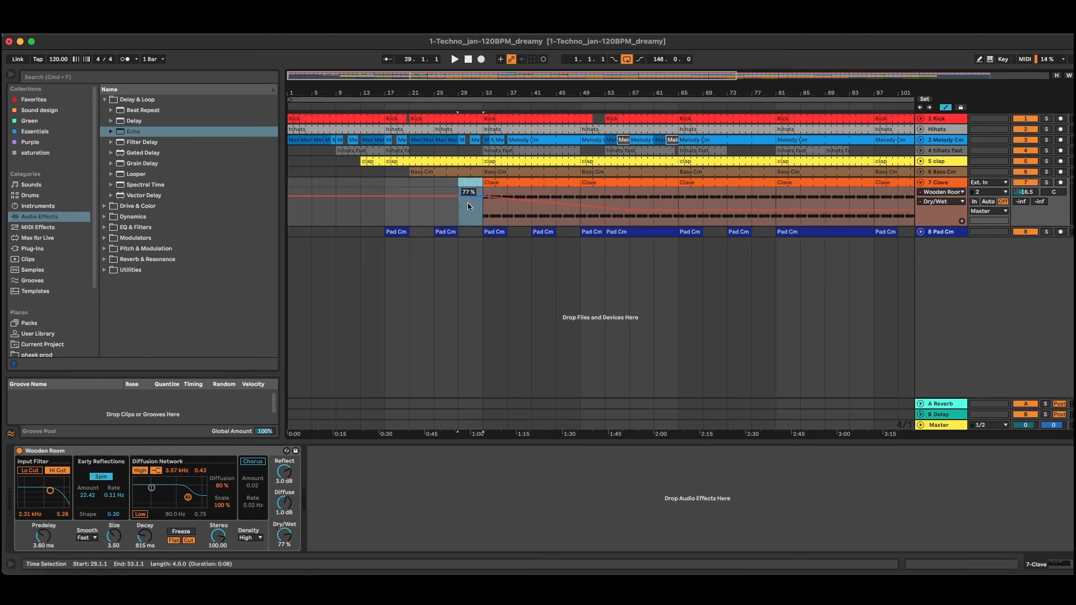
key("Delete")
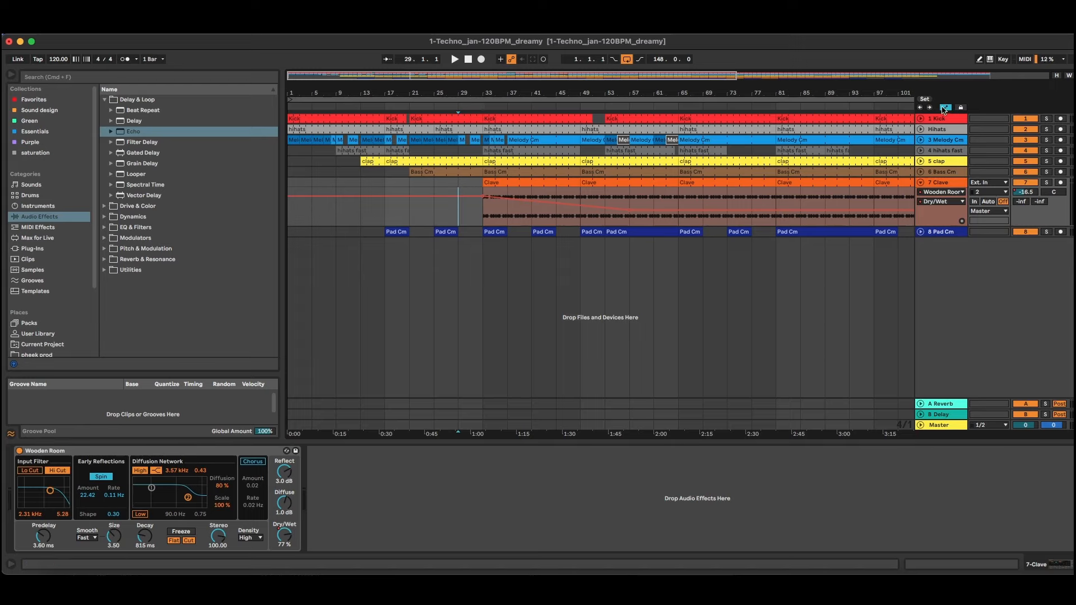
left_click(945, 108)
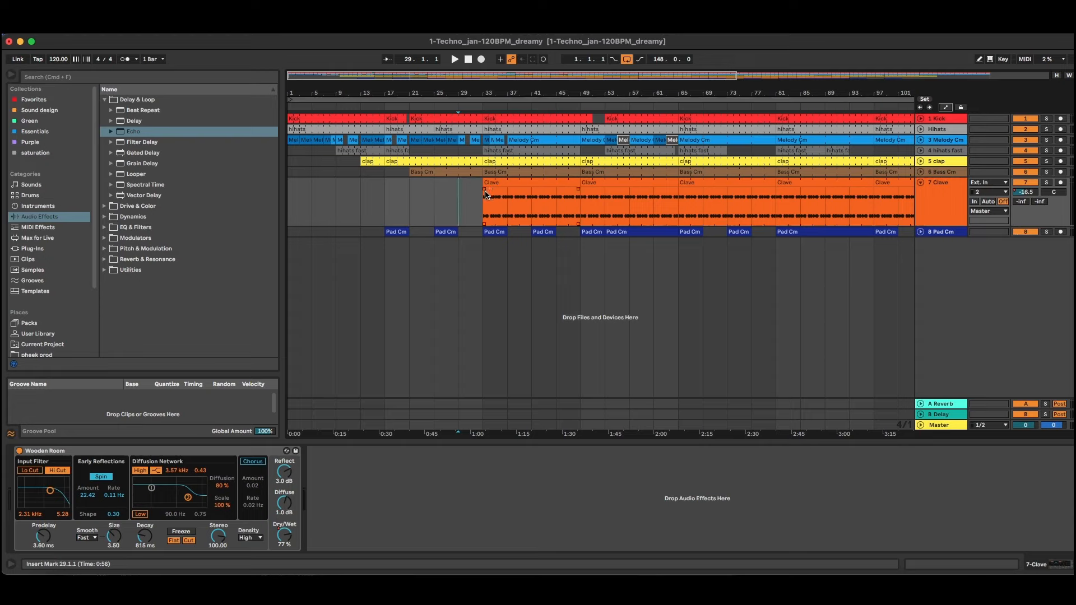
Step: Add a fade-in of about two bars to the Clave clip at bar 33 and play the transition into it
left_click_drag(485, 193, 503, 194)
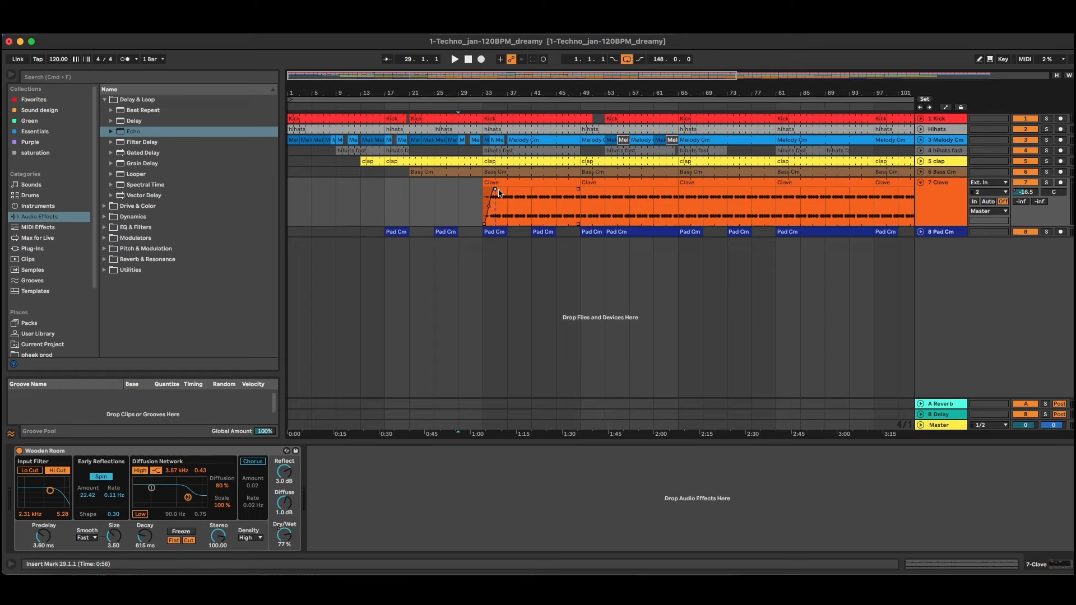
left_click(501, 180)
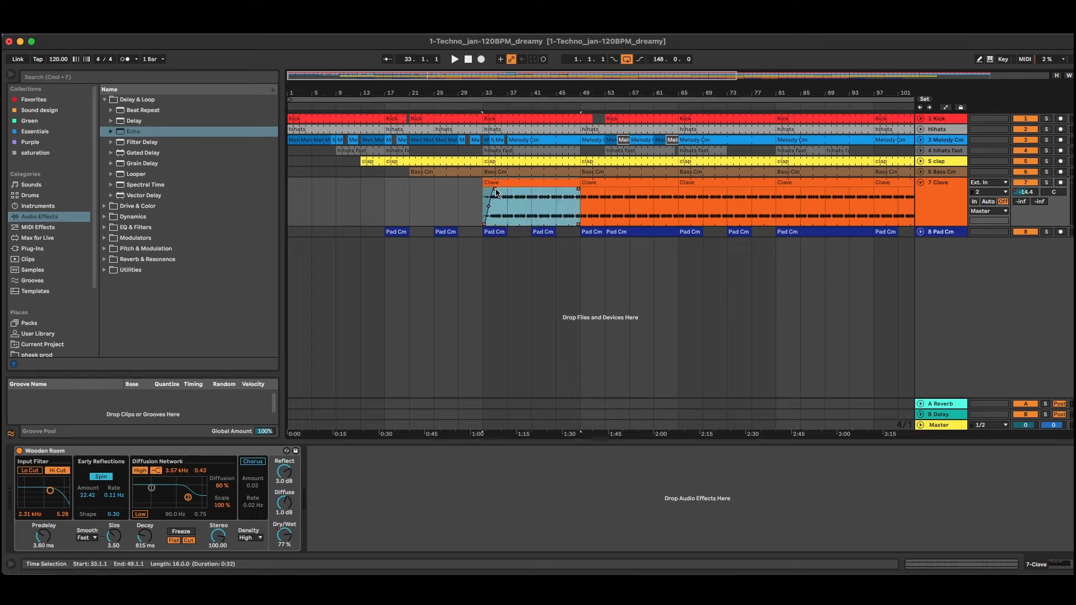
left_click_drag(494, 189, 494, 189)
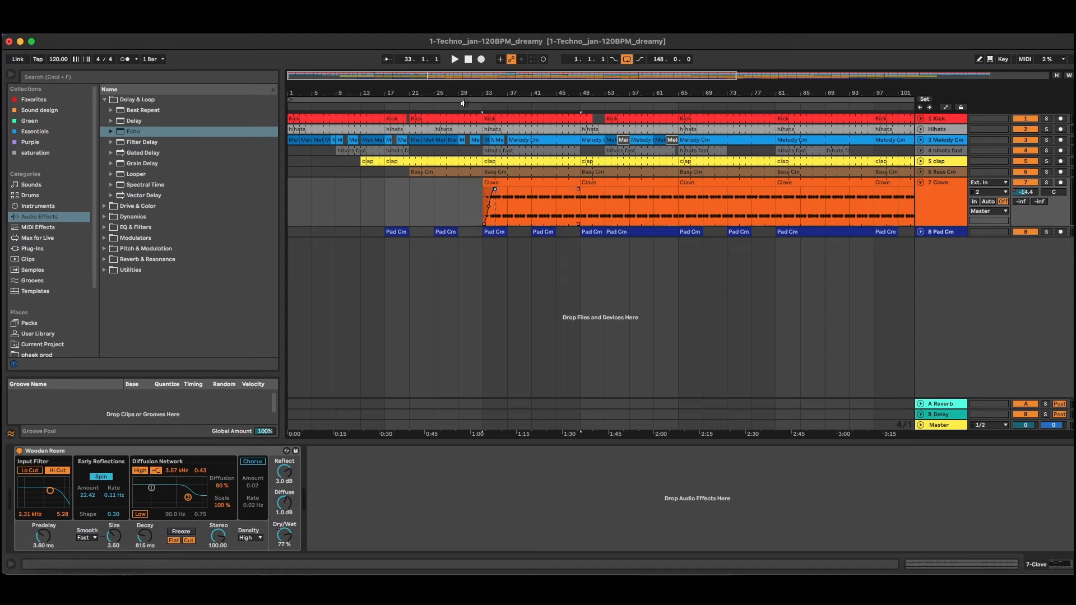
left_click(464, 107)
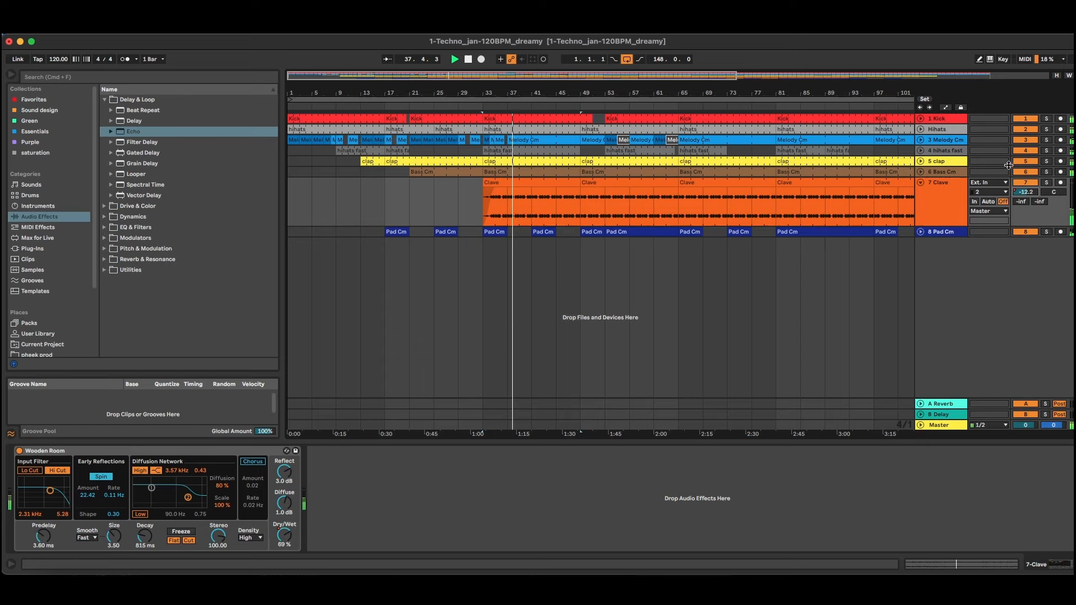
Step: Show the automation, add a -36.0 dB track volume point for the Clave at bar 33, and re-enable the overridden automation
left_click(946, 107)
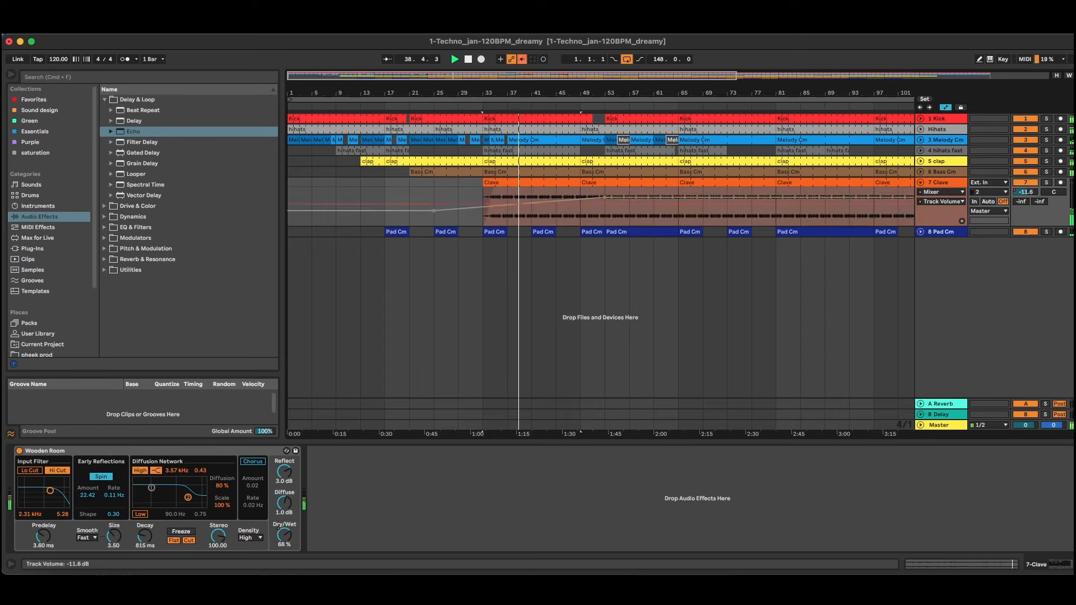
left_click(507, 215)
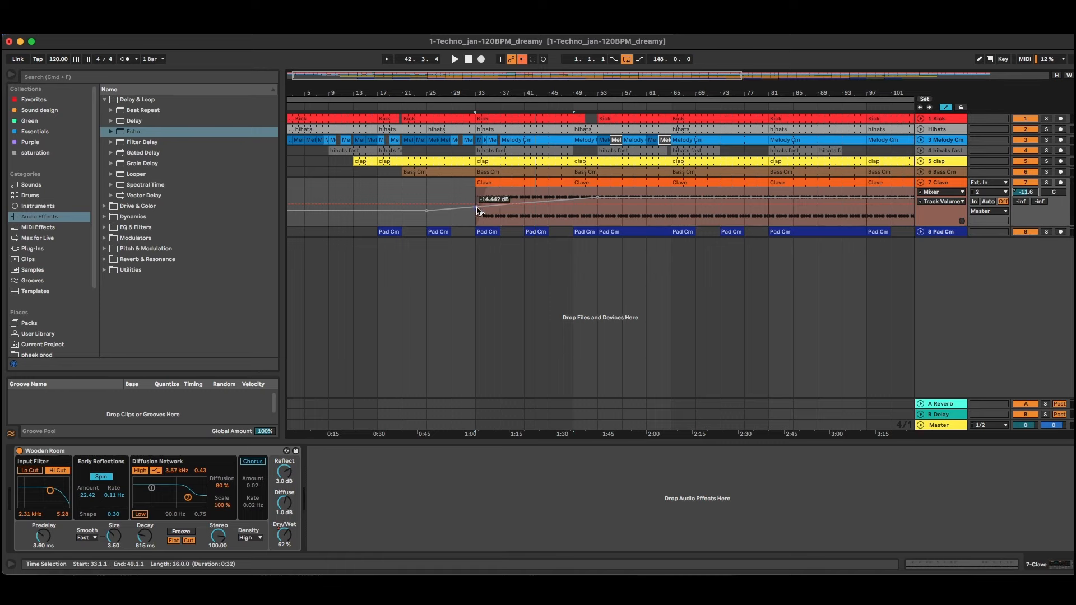
left_click_drag(477, 211, 477, 219)
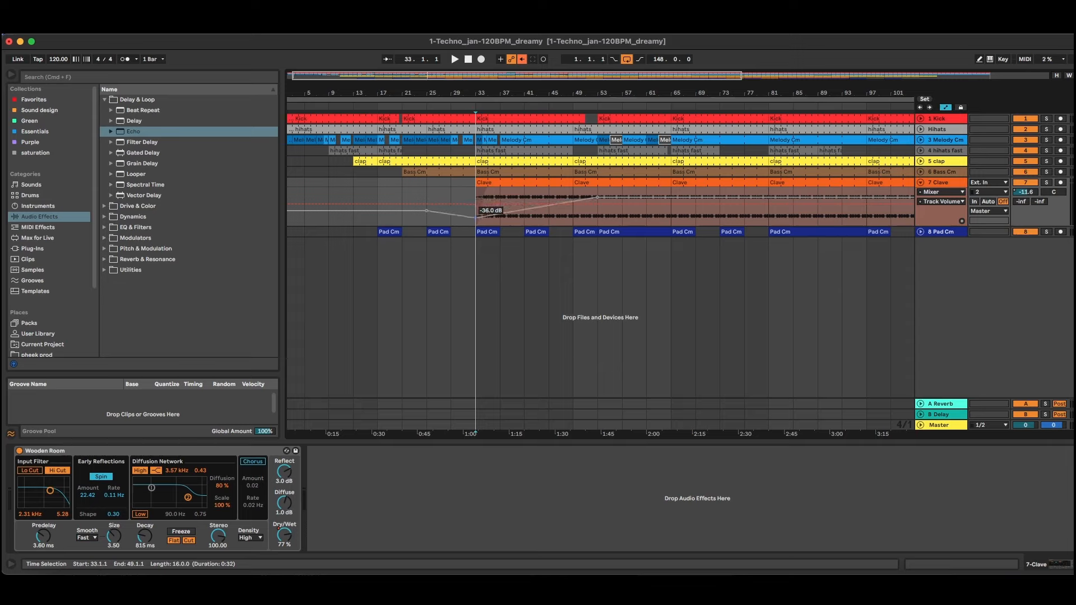
left_click(523, 61)
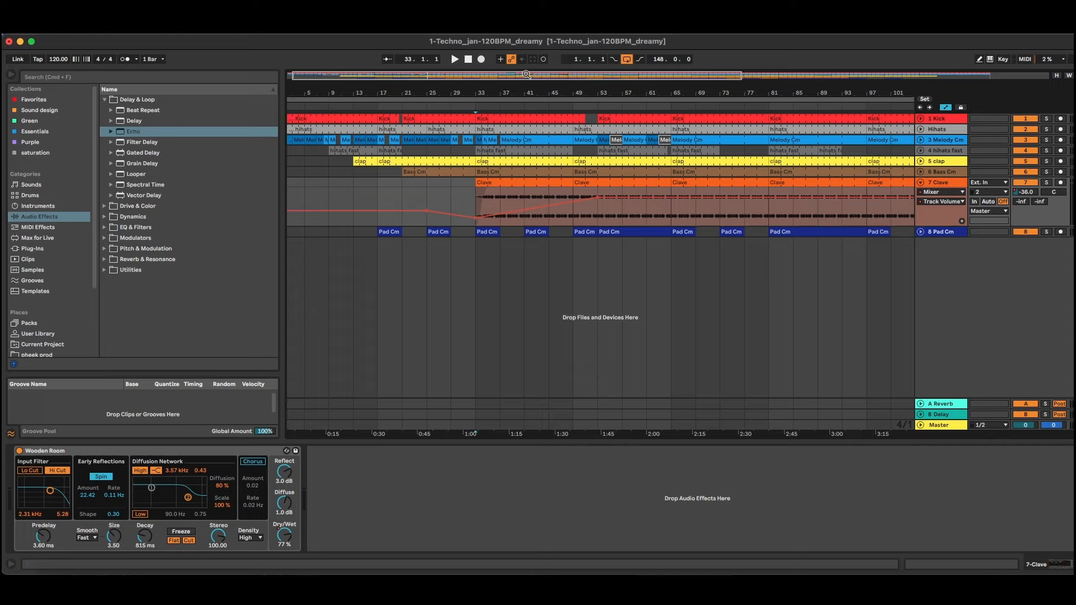
Step: Play from around bar 33 and trim the Clave's start to bar 37, leaving the track folded
scroll(528, 116, "right", 3)
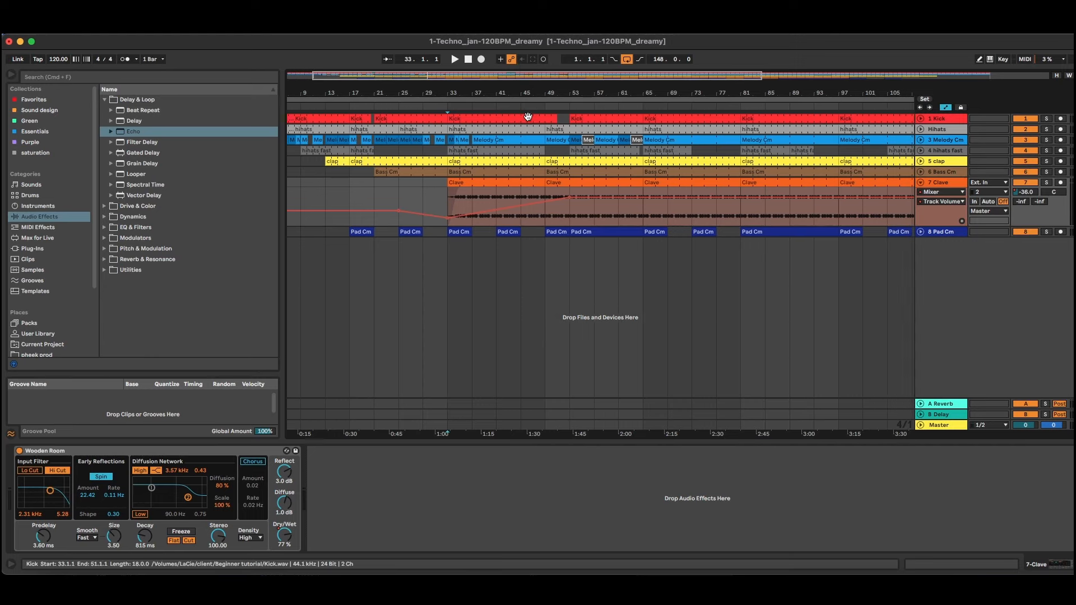
scroll(523, 122, "left", 3)
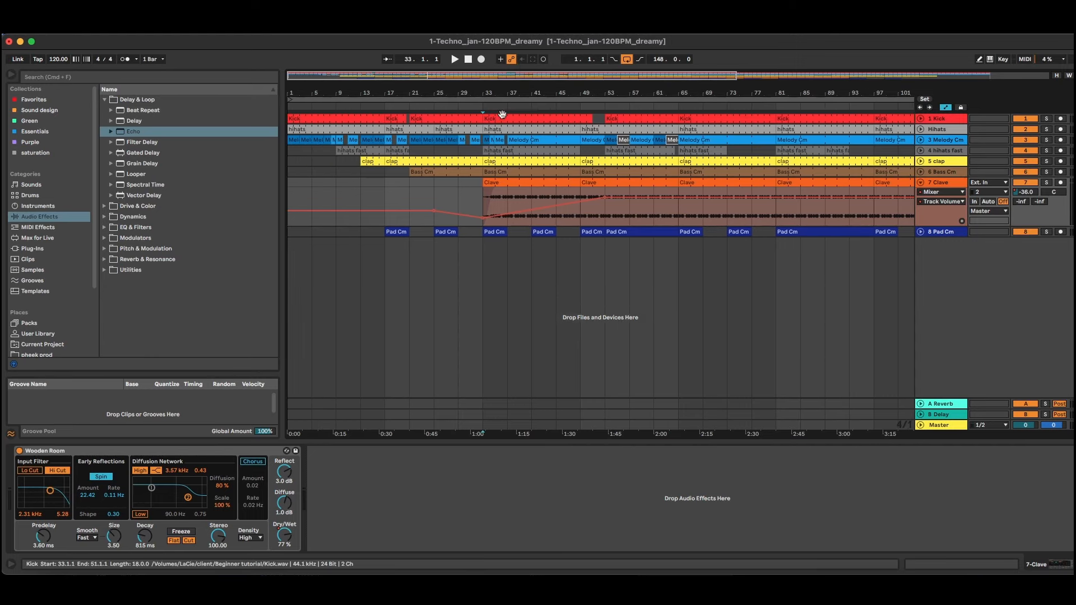
key("space")
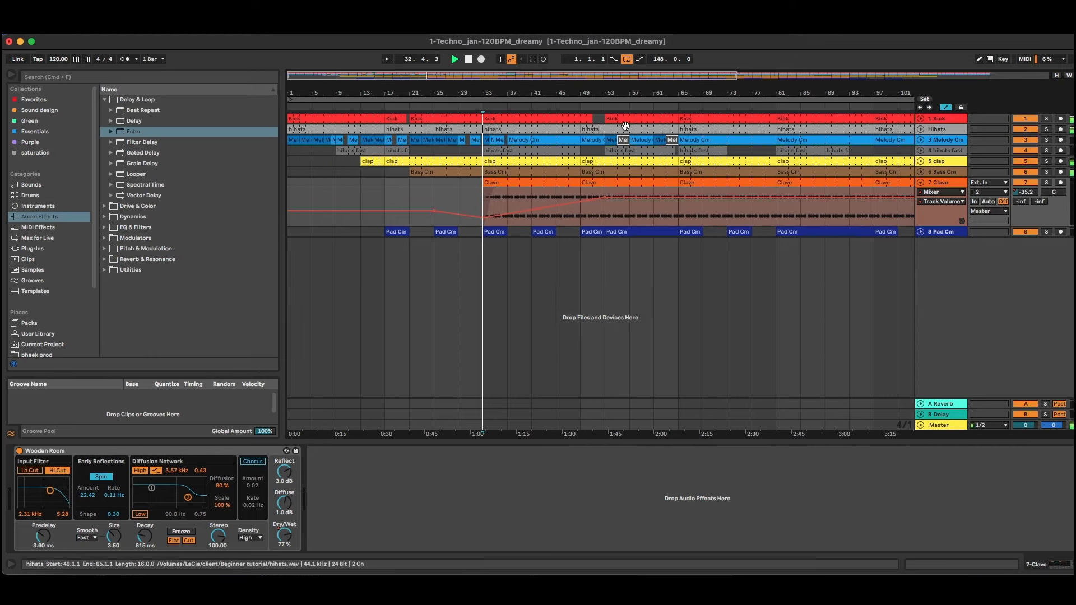
left_click(921, 182)
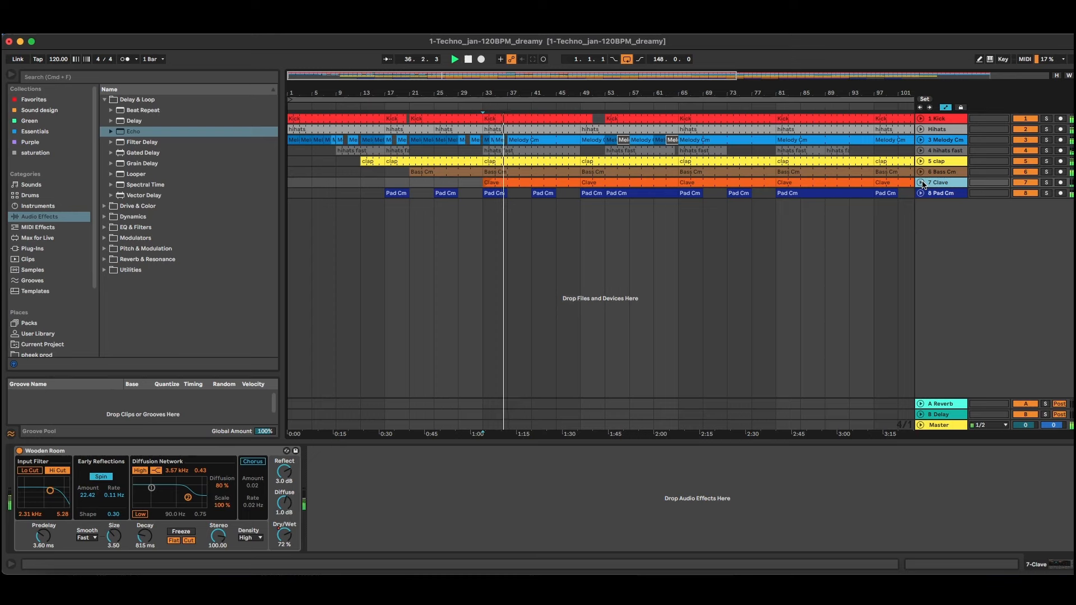
left_click(921, 183)
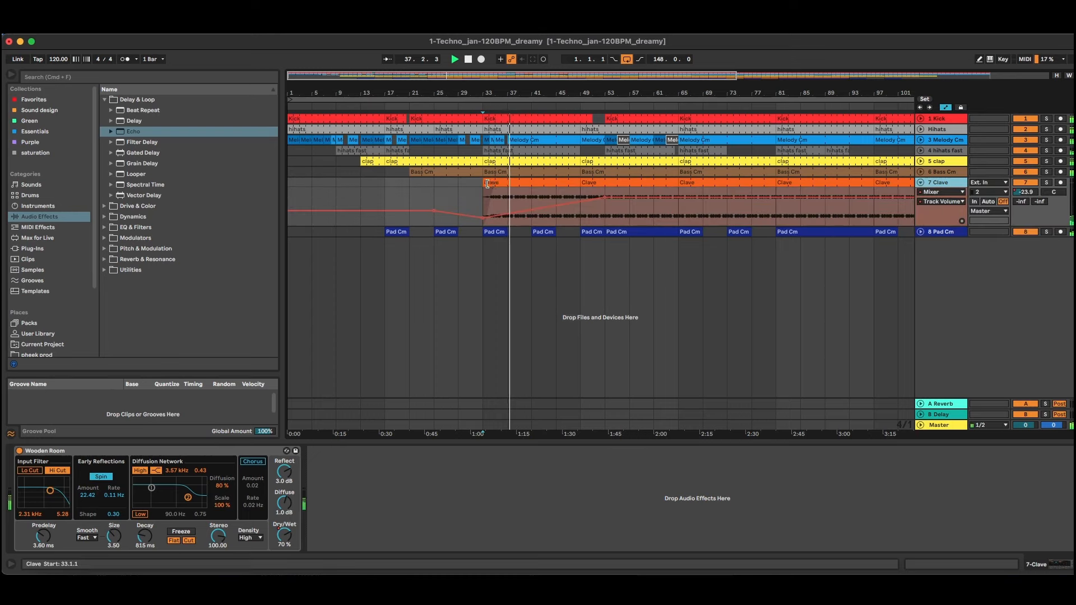
left_click_drag(488, 183, 509, 184)
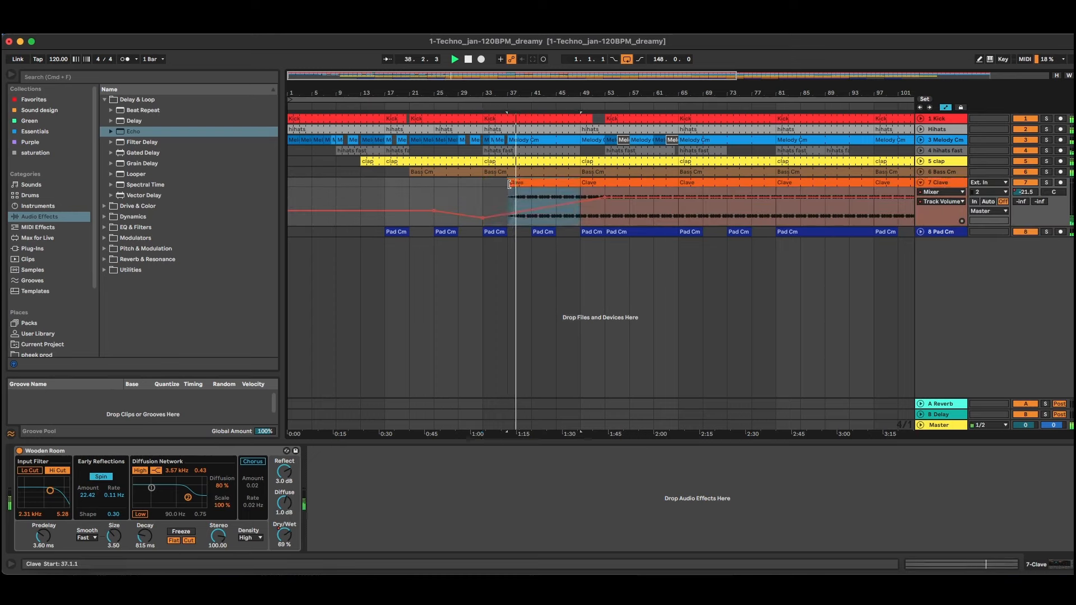
left_click(921, 183)
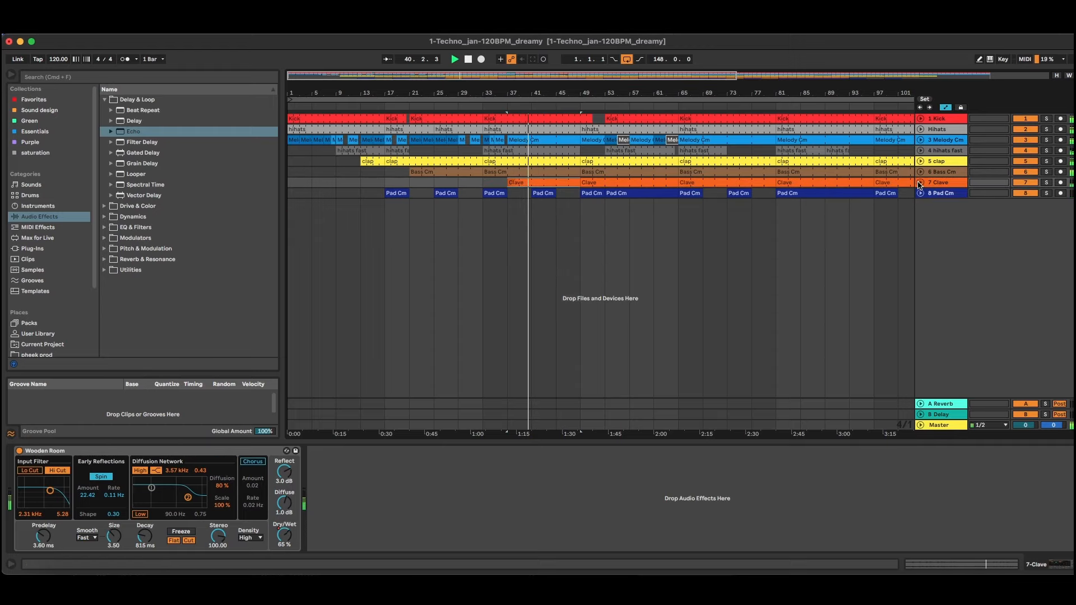
Step: Unfold the Pad Cm and Hihats tracks to compare their clips across the rest of the arrangement
scroll(916, 185, "right", 10)
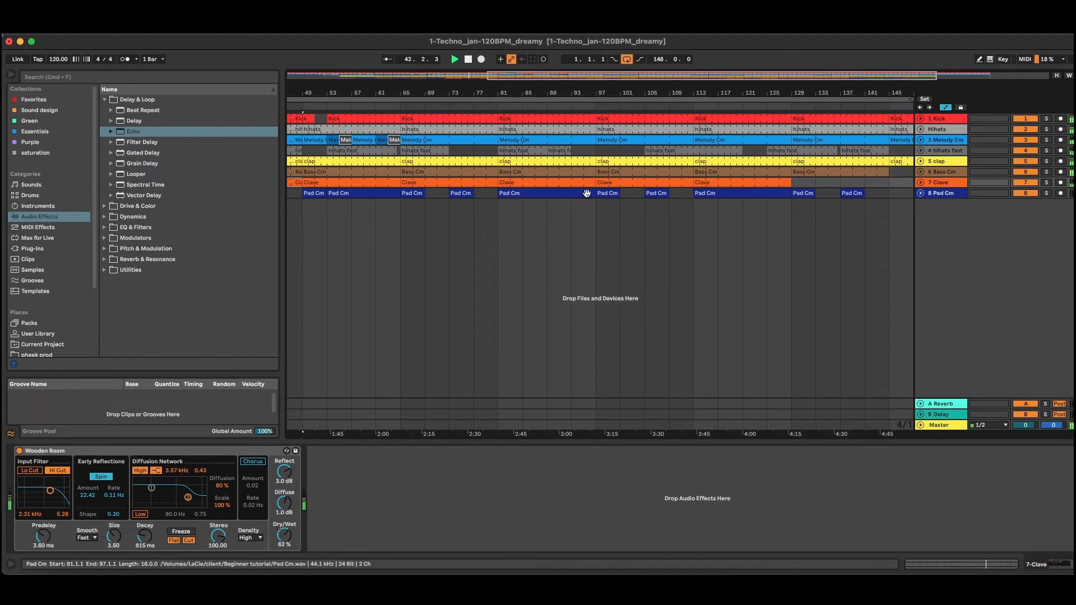
left_click_drag(498, 89, 553, 98)
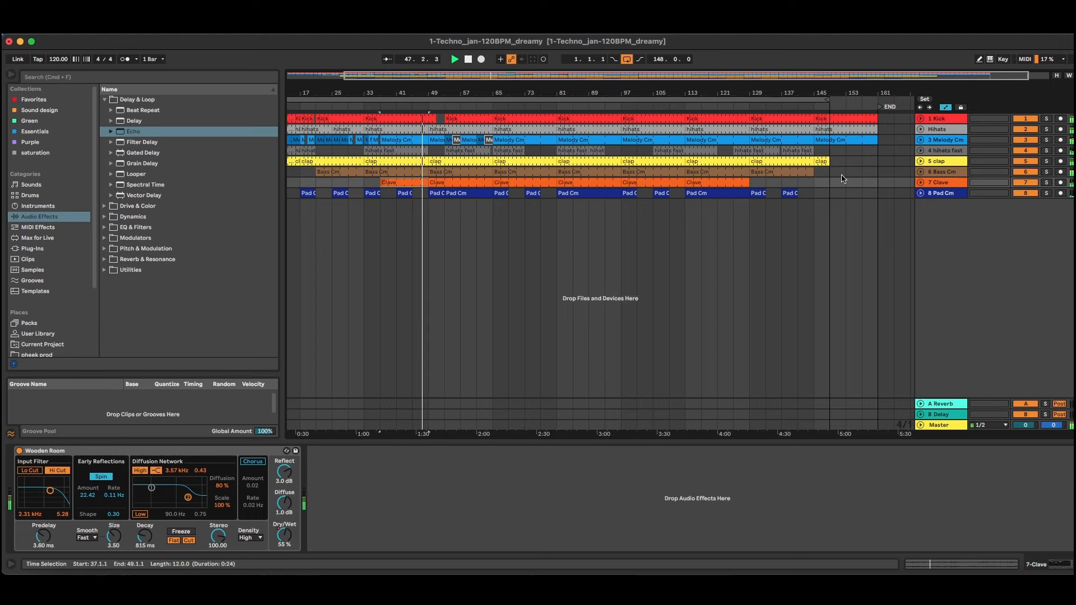
left_click(919, 193)
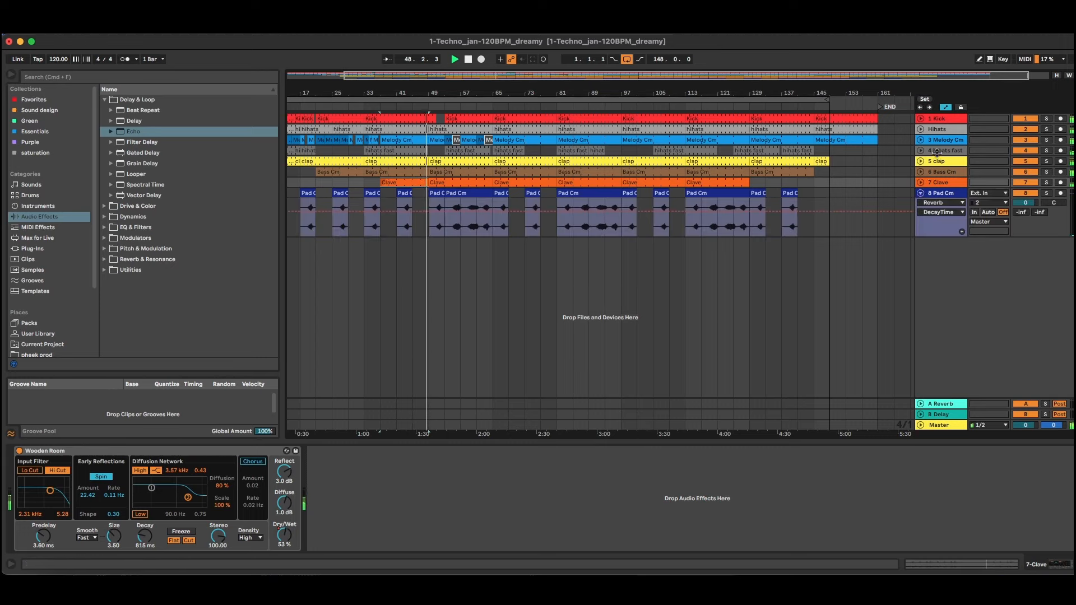
left_click(920, 130)
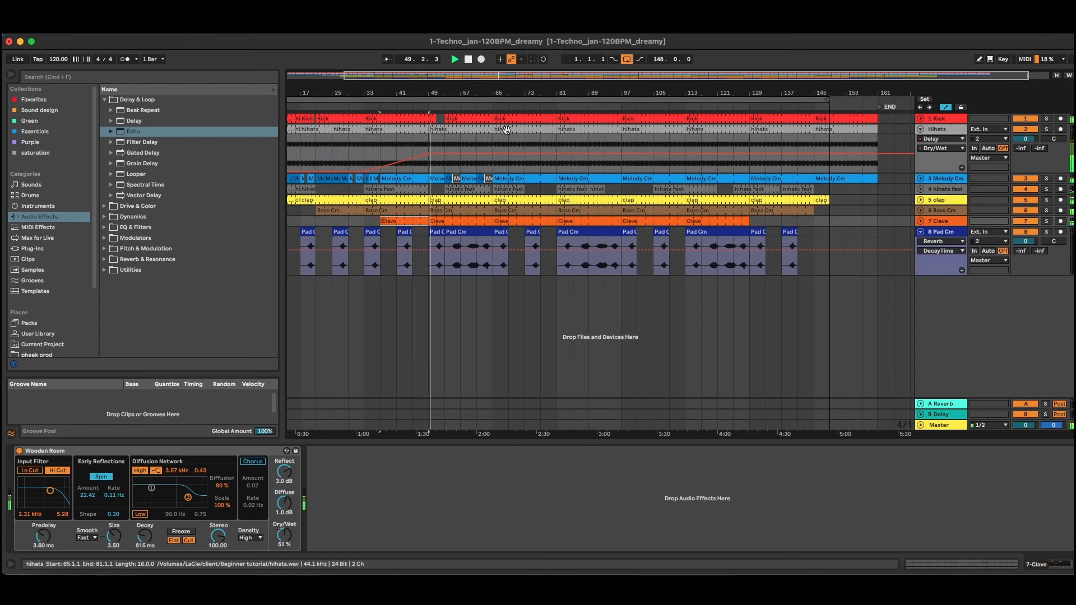
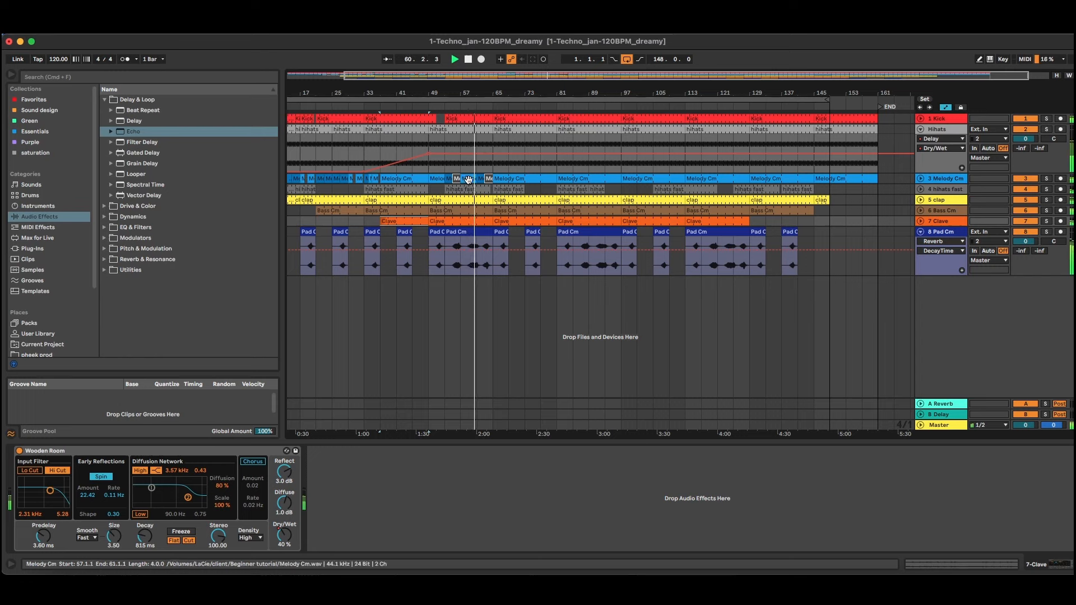
Step: Stop playback and copy the two Melody Cm clips from bars 21 to 25 onto bars 57 to 61
left_click(322, 174)
key("space")
left_click(329, 179)
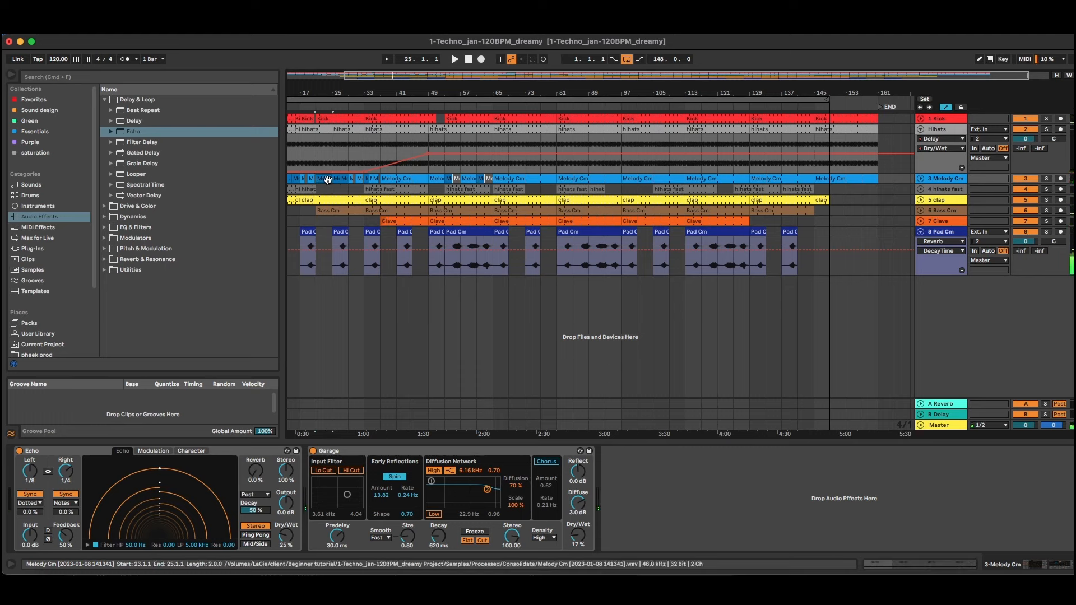
left_click_drag(331, 179, 470, 180)
key("super+z")
mouse_move(319, 179)
left_mouse_down()
mouse_move(481, 183)
mouse_move(466, 182)
left_mouse_up()
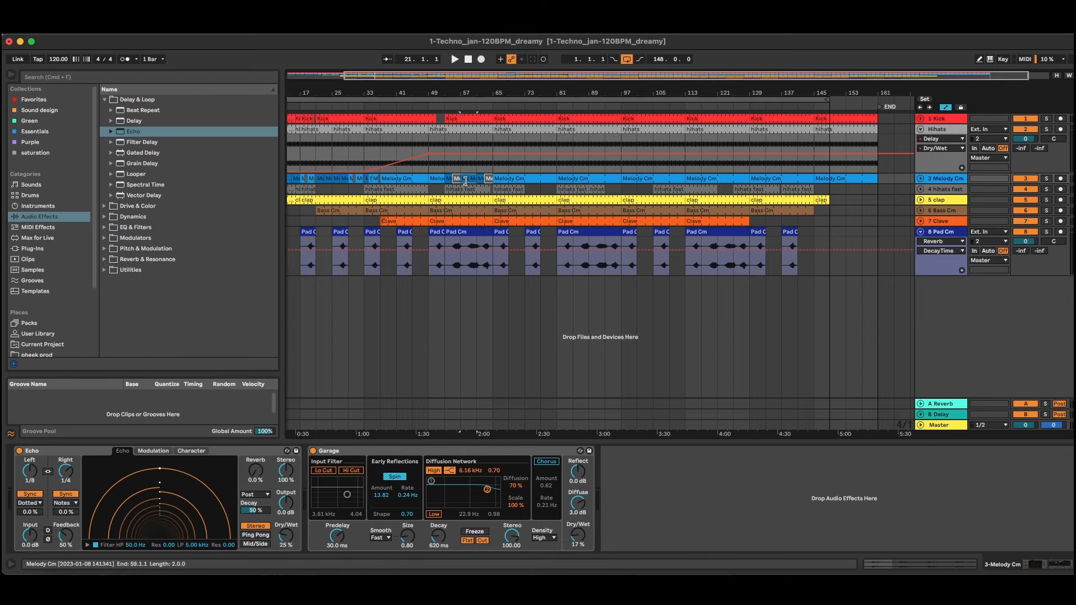
Step: Unfold the Melody Cm track and split the clip that starts at bar 37 at bar 45
scroll(465, 180, "left", 1)
scroll(465, 180, "right", 3)
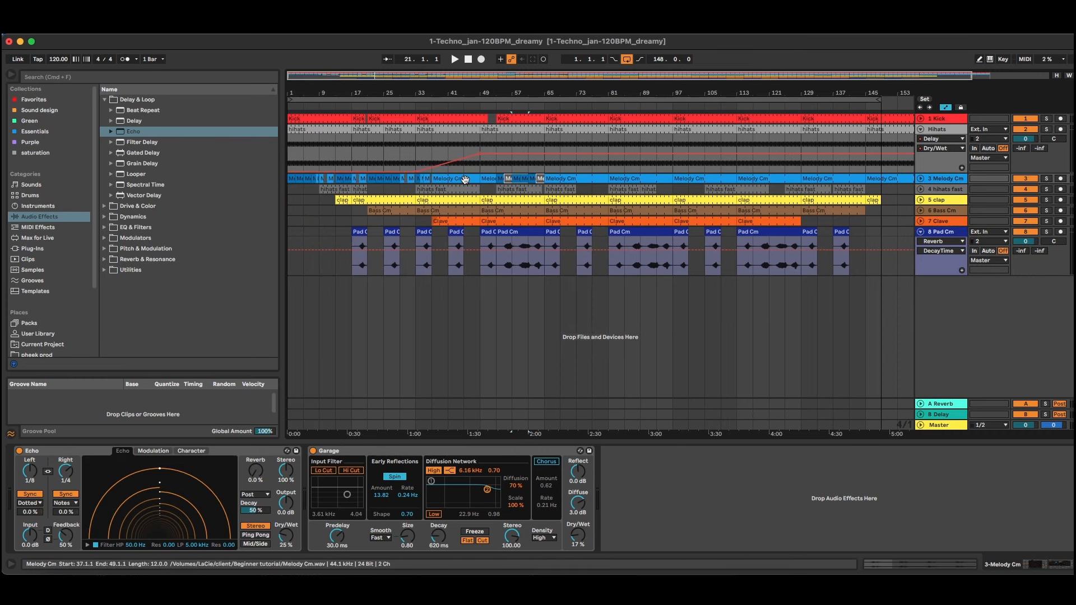
scroll(465, 180, "left", 10)
left_click(920, 179)
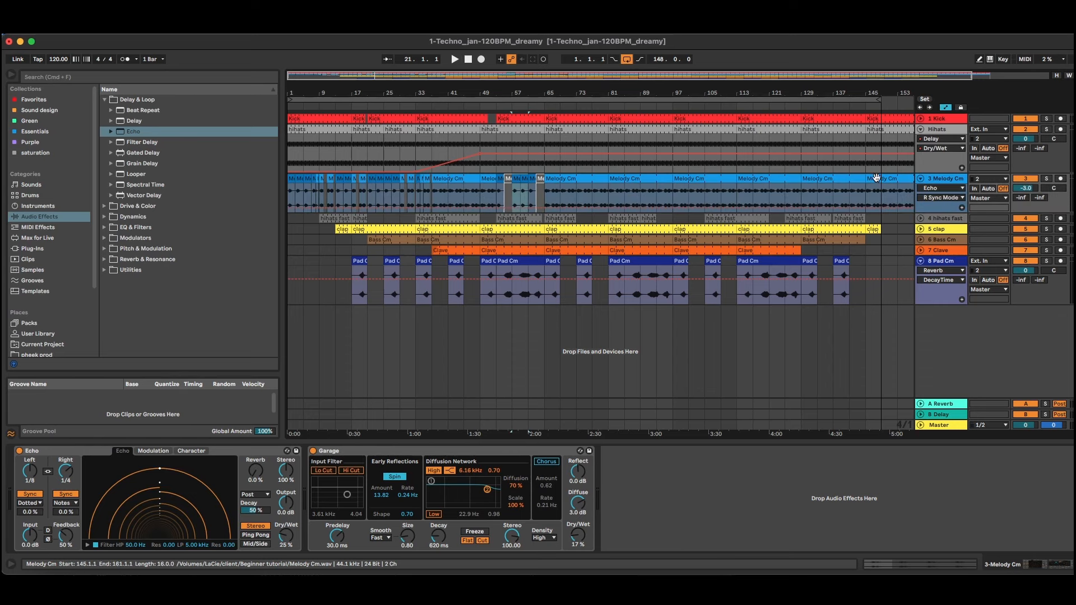
left_click(444, 180)
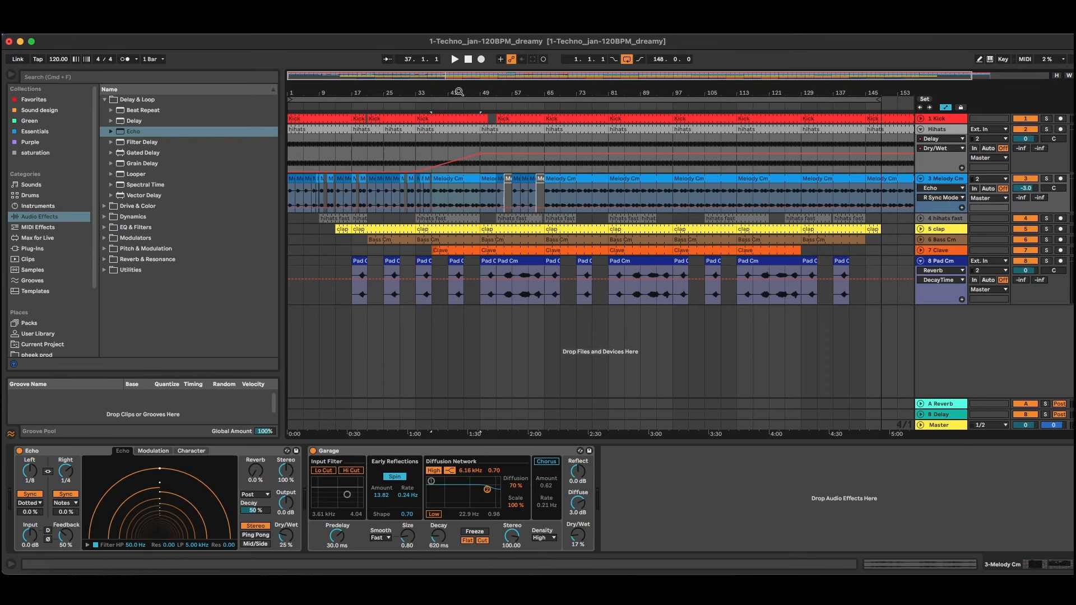
scroll(463, 191, "up", 5)
left_click(479, 193)
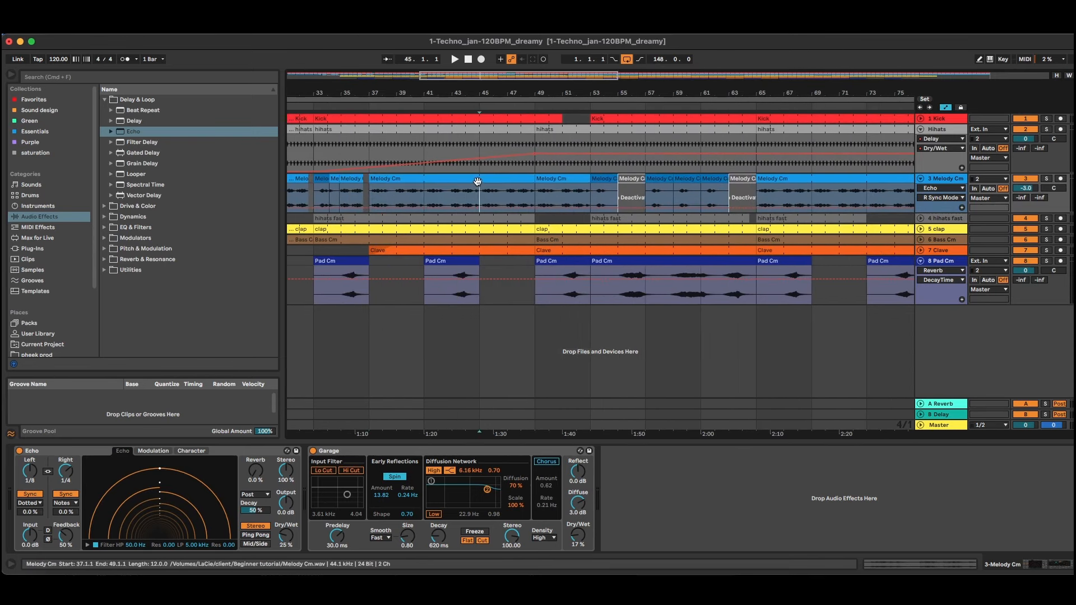
key("super+e")
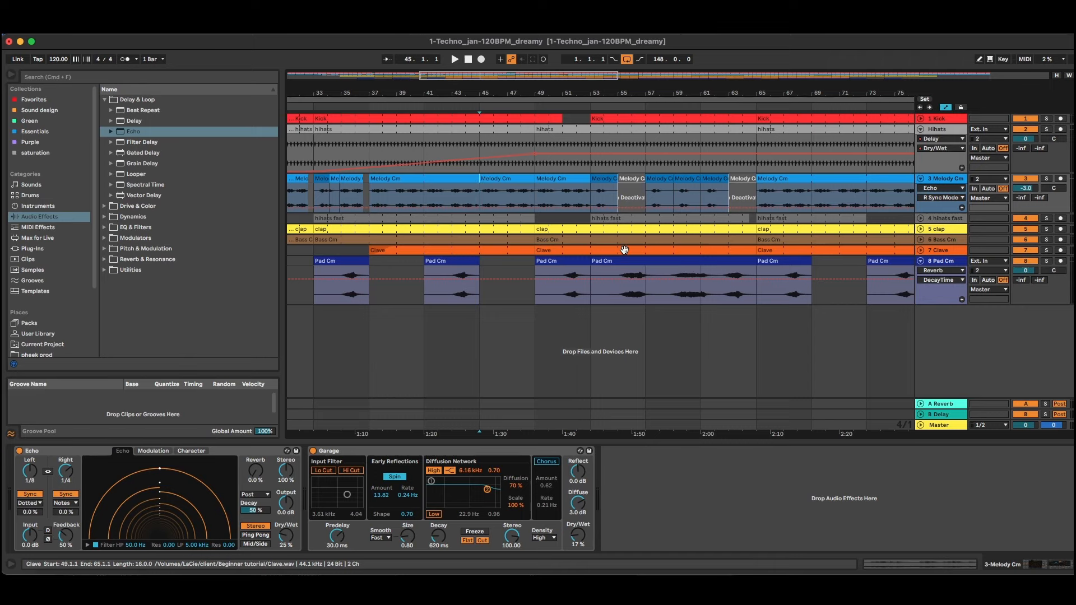
Step: Set a fixed grid of 2 bars and shorten the Melody Cm clip at bar 37 so it ends at bar 43
right_click(901, 430)
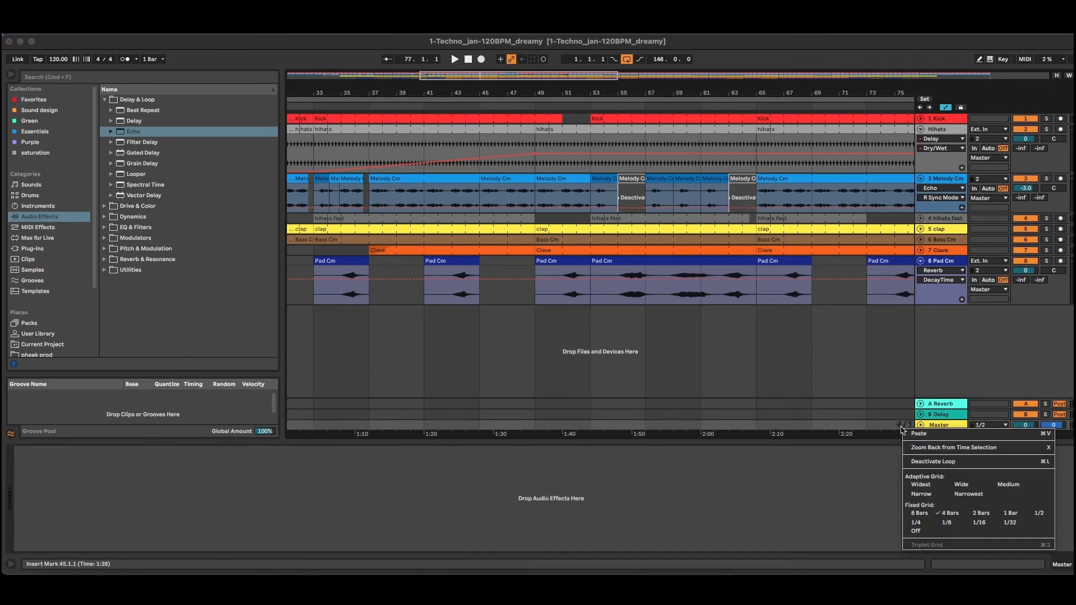
left_click(981, 514)
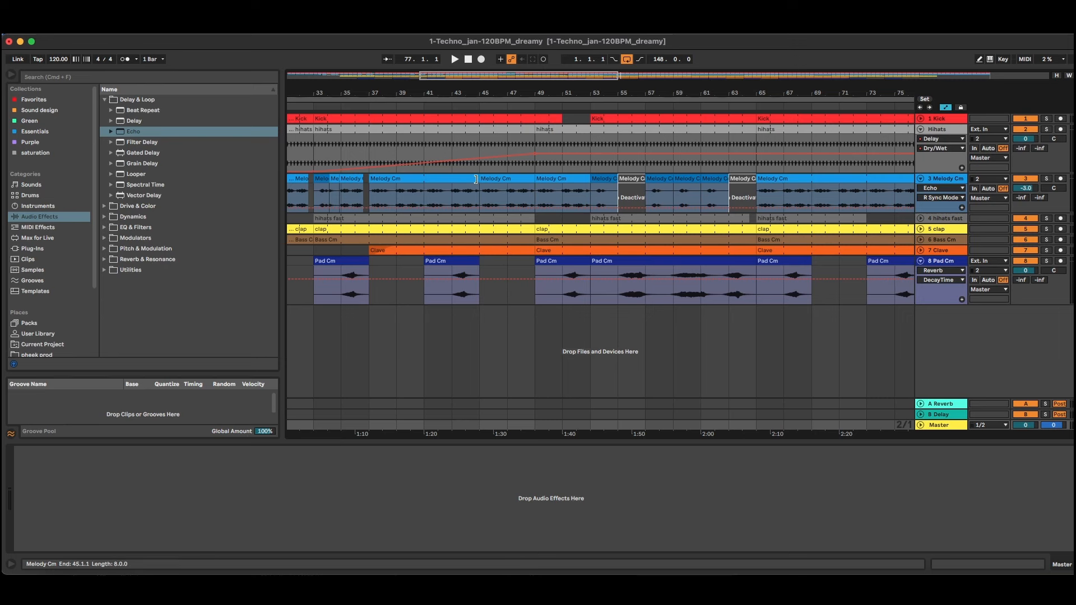
left_click_drag(478, 180, 452, 180)
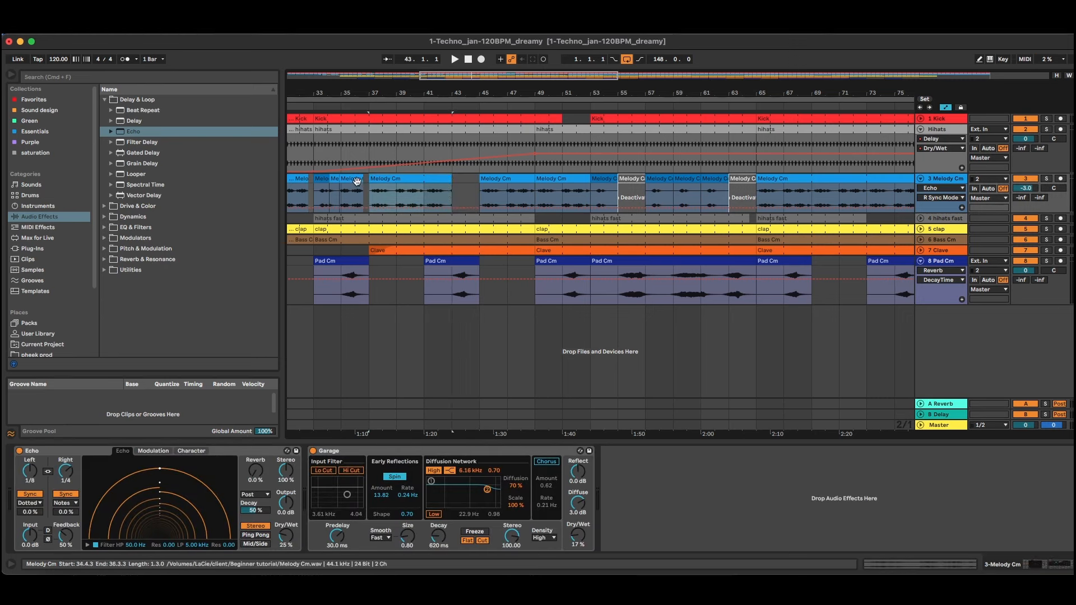
Step: Deactivate the short Melody Cm clip just before bar 37 and copy the bar 33 melody clip to bars 35 and 43
left_click_drag(367, 180, 359, 180)
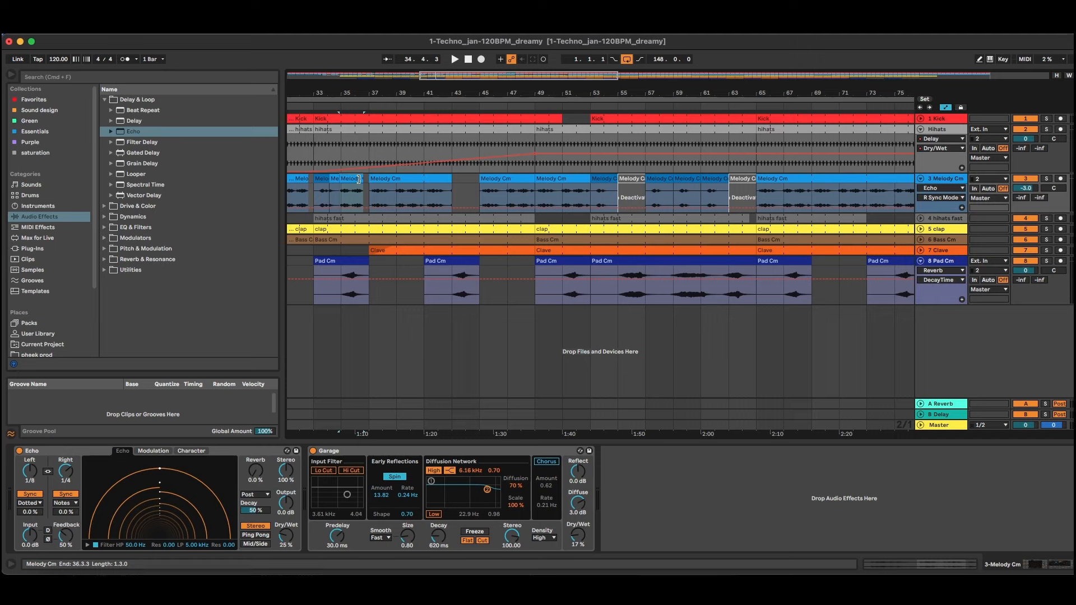
key("0")
left_click(321, 178)
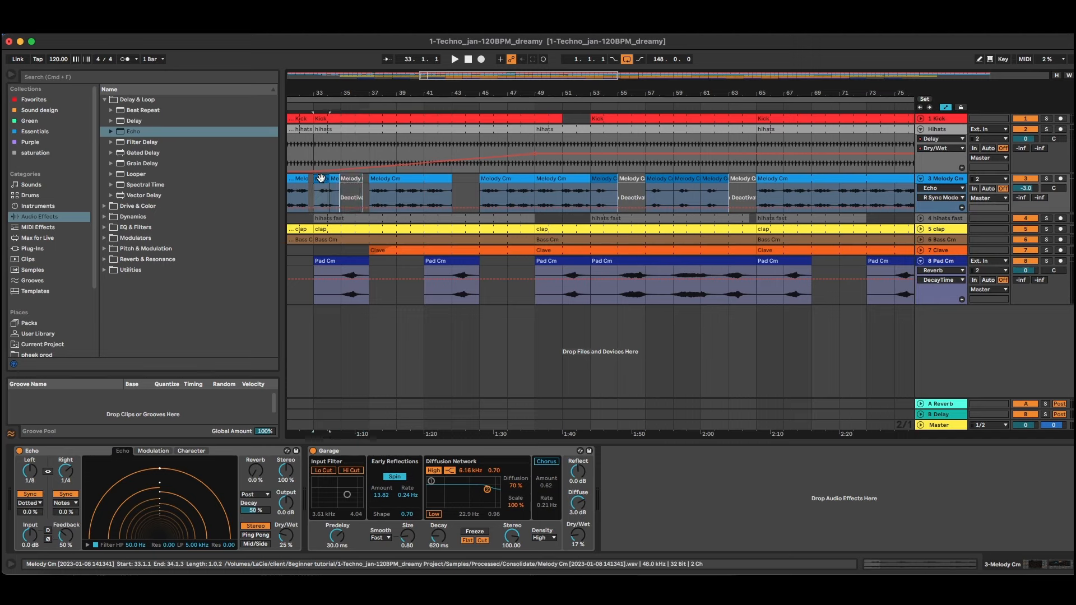
left_click_drag(321, 177, 463, 188)
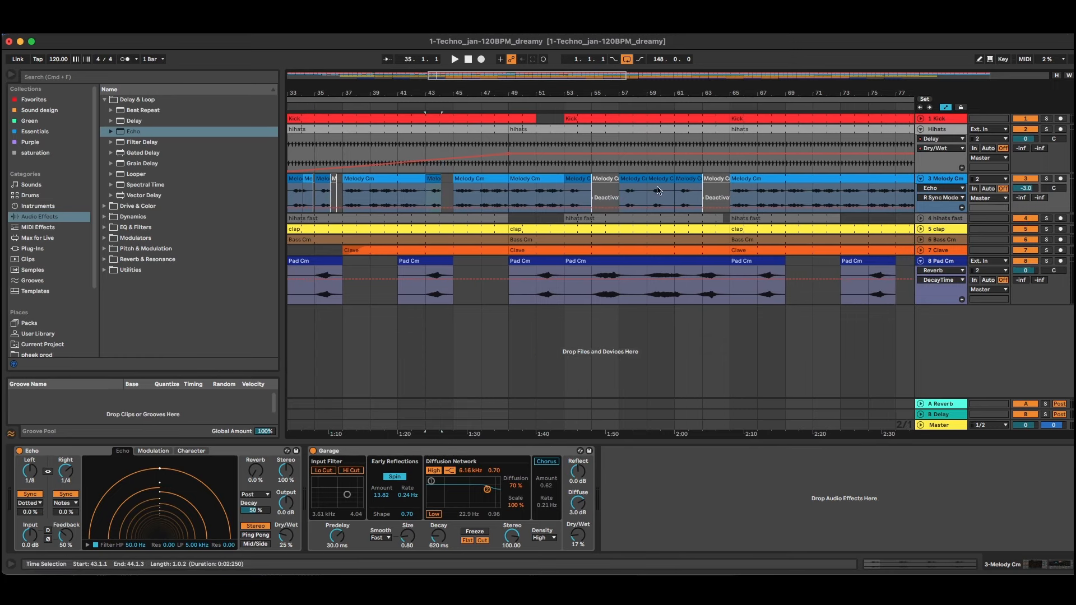
Step: Copy the Melody Cm clip from bar 59 to bar 67
scroll(648, 203, "right", 5)
scroll(620, 204, "right", 3)
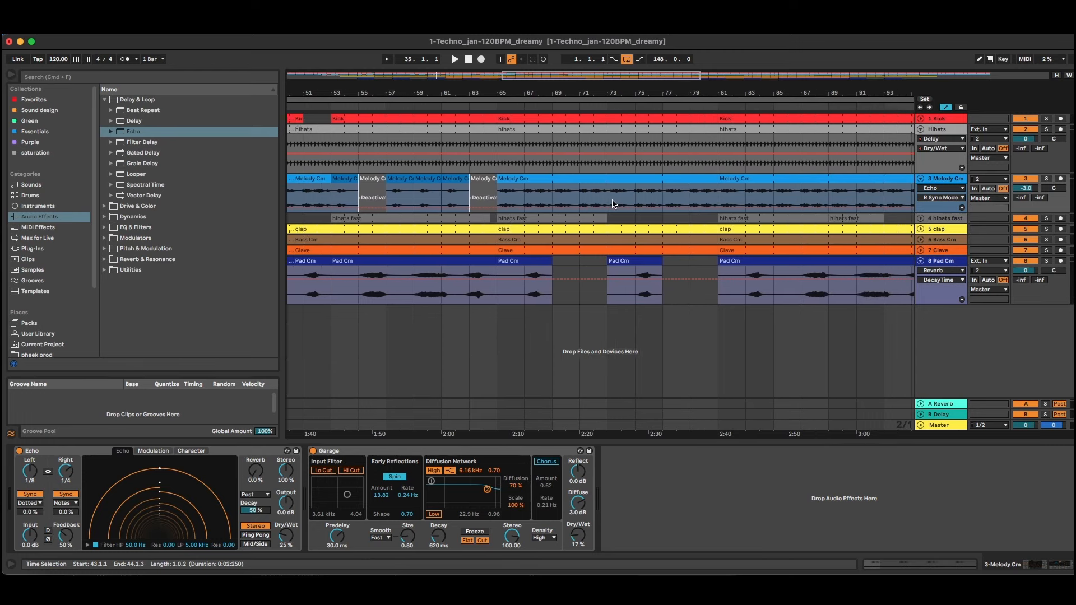
left_click(531, 179)
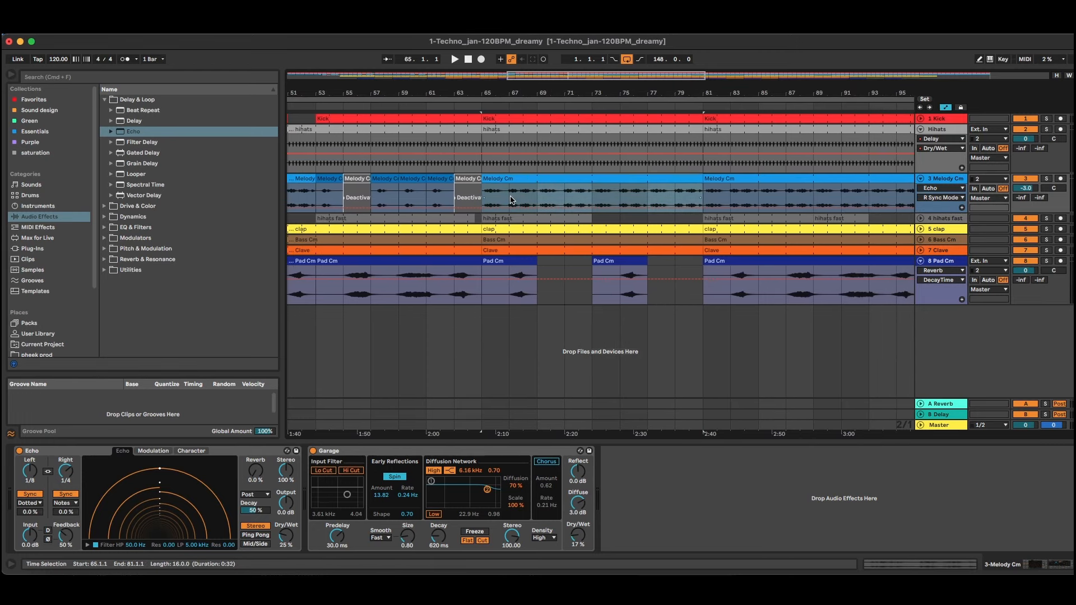
left_click_drag(512, 198, 537, 198)
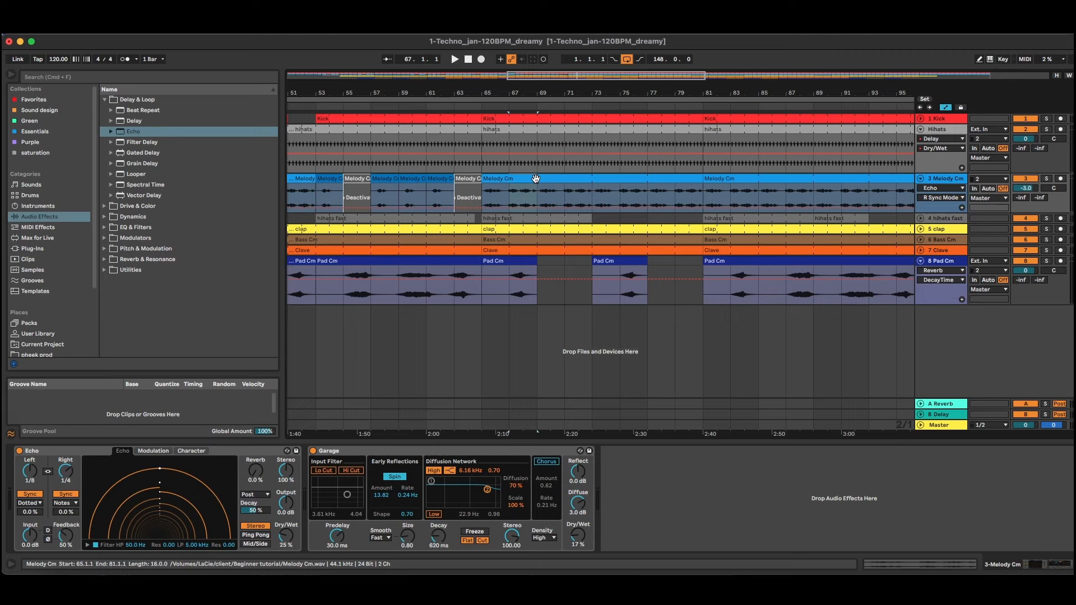
key("0")
left_click_drag(415, 179, 520, 186)
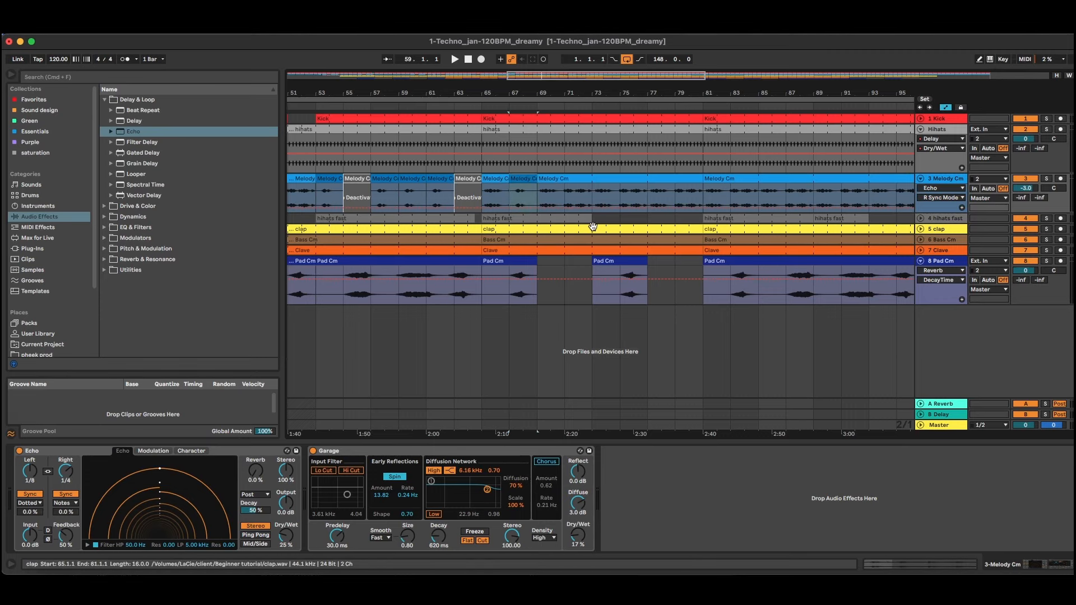
Step: Copy the Melody Cm clip from bar 57 to bar 75
scroll(631, 227, "right", 6)
scroll(631, 226, "right", 2)
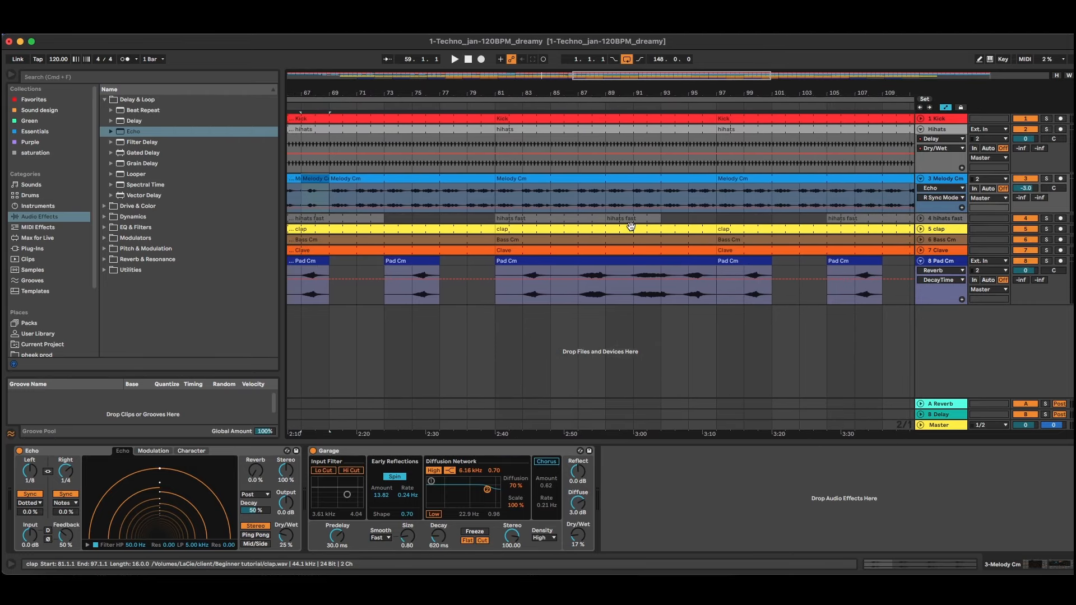
left_click_drag(546, 100, 545, 100)
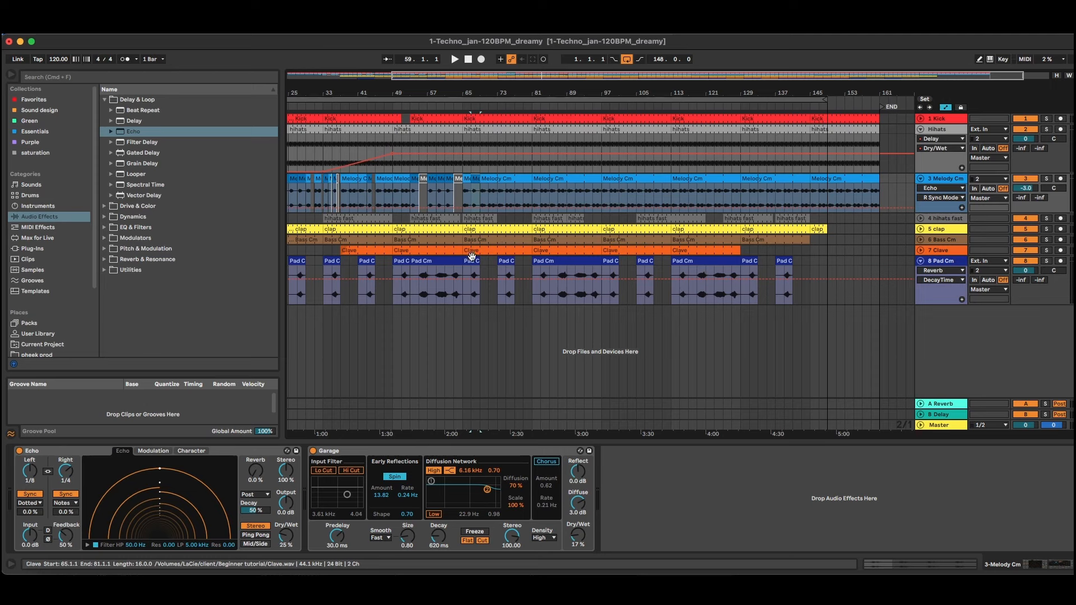
left_click(465, 176)
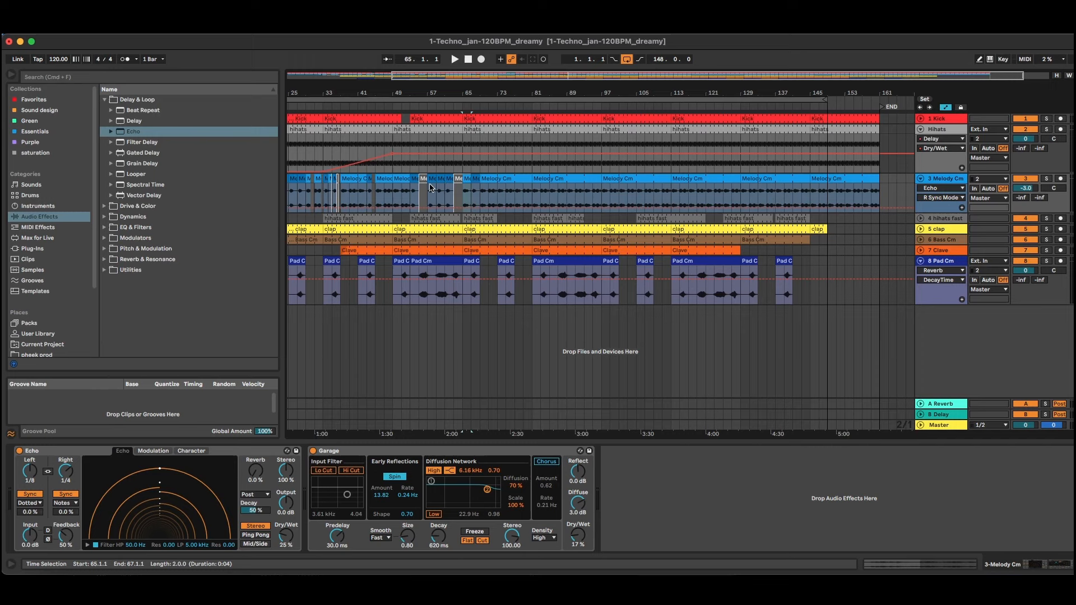
left_click_drag(432, 179, 514, 187)
scroll(514, 188, "right", 3)
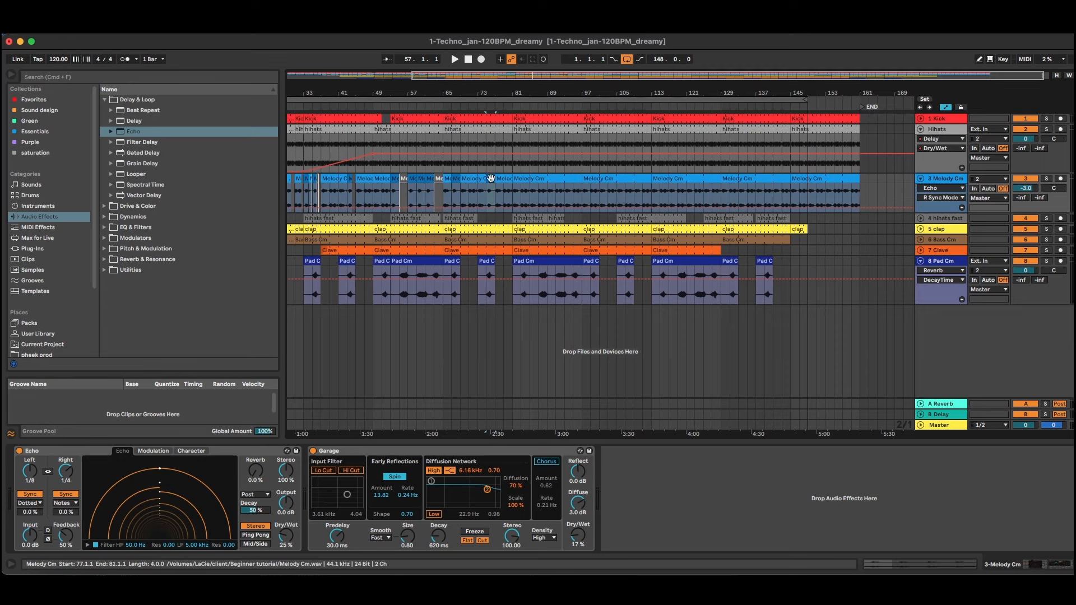
scroll(491, 178, "left", 8)
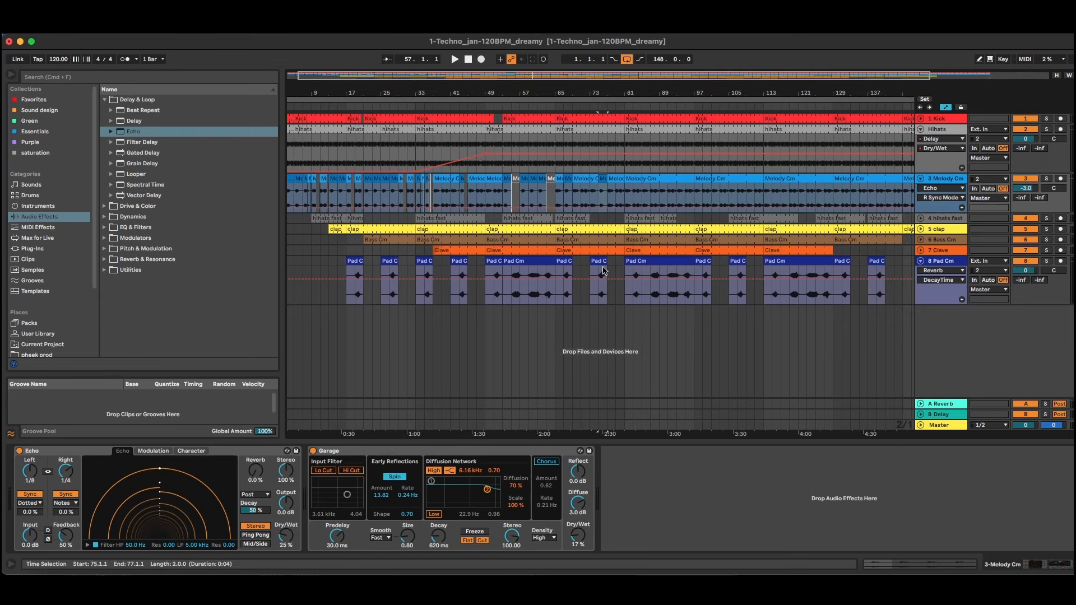
Step: Delete the Melody Cm clip spanning bars 81 to 97 and copy the melody clips of bars 21 to 33 to bar 81
left_click(613, 179)
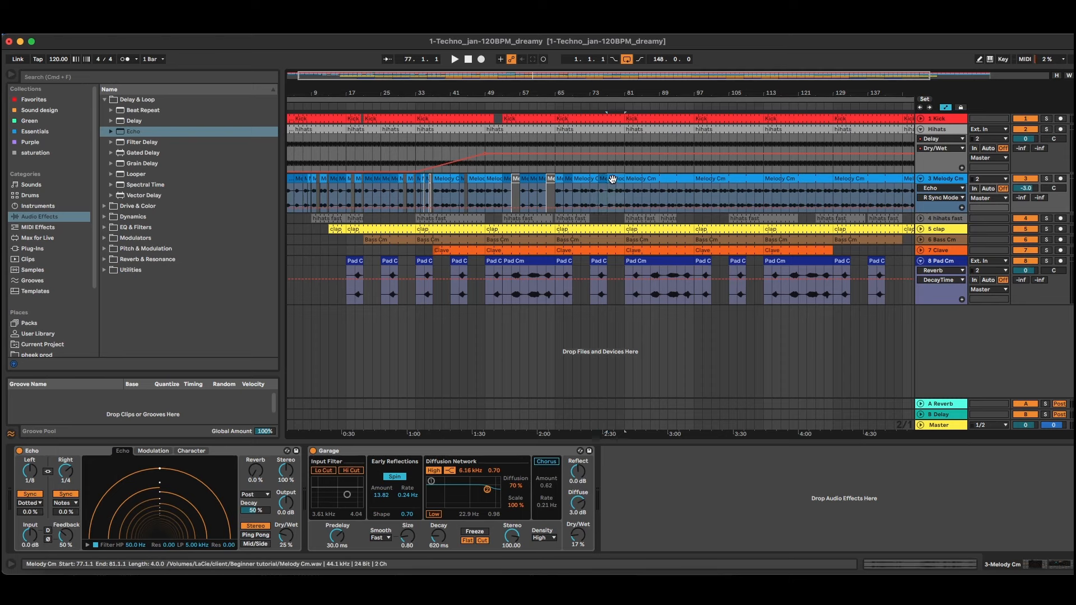
left_click(642, 179)
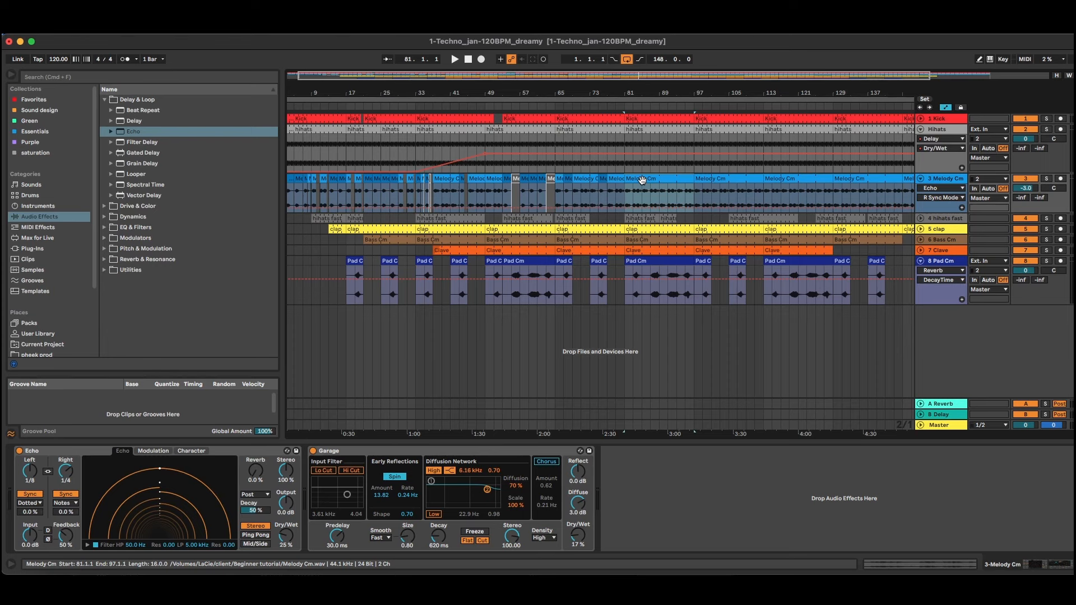
key("Delete")
left_click(366, 180)
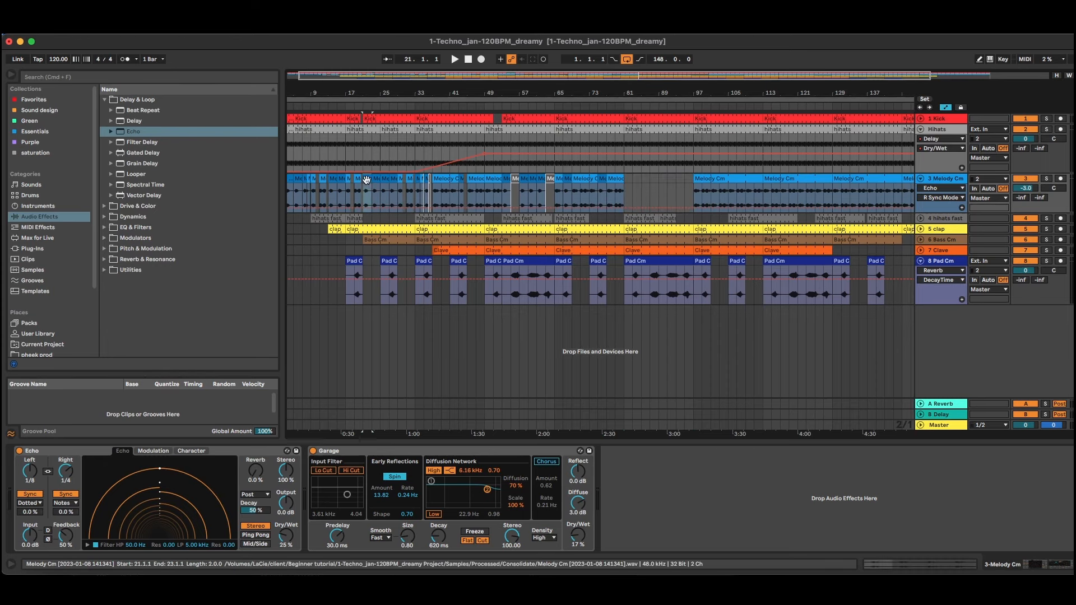
left_click(413, 183, "shift")
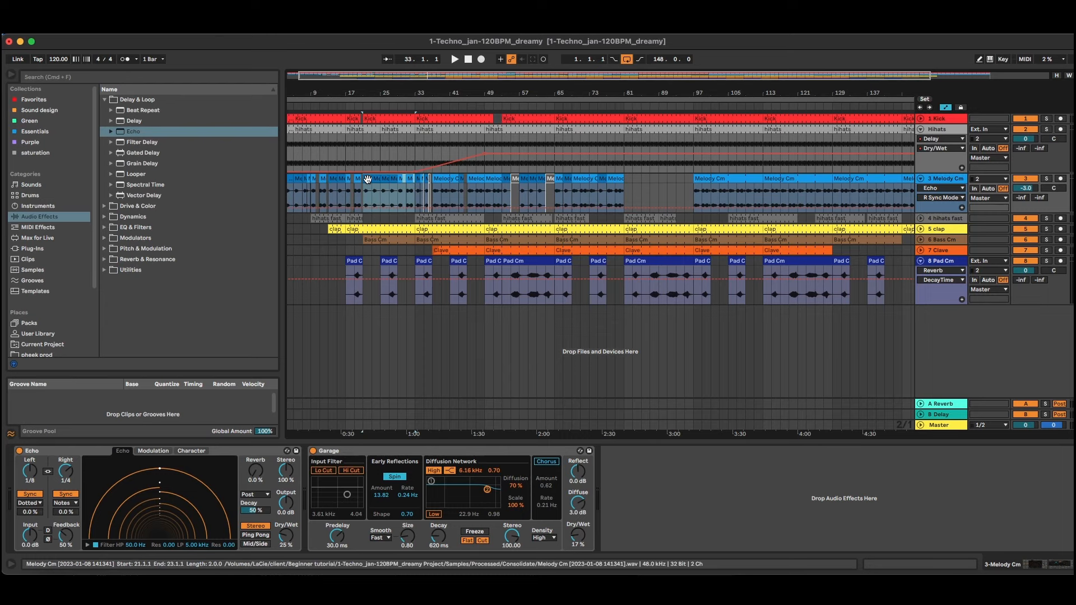
left_click_drag(367, 180, 630, 191)
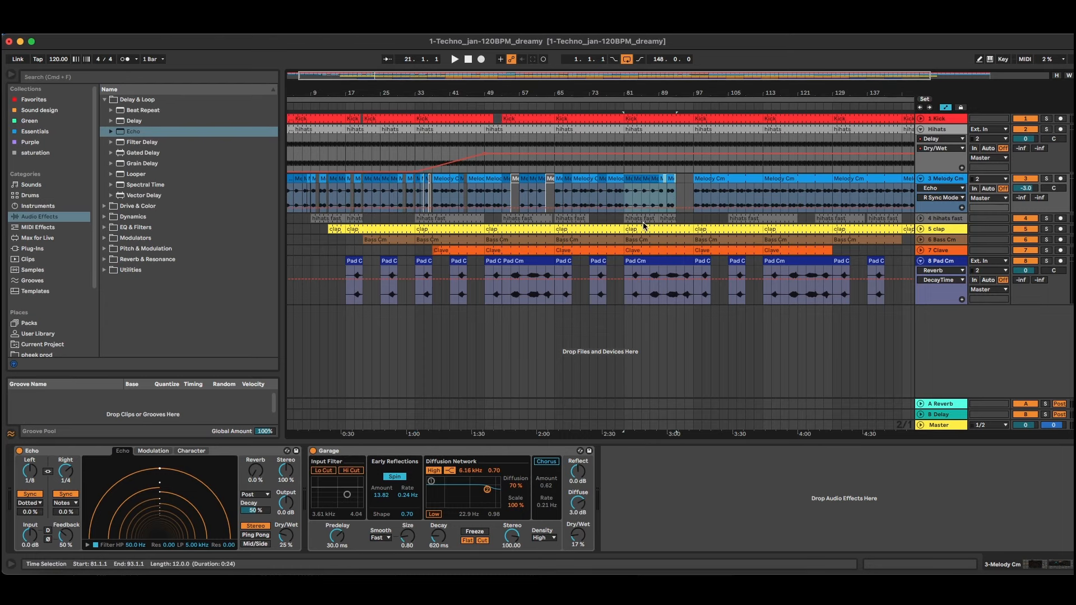
Step: Extend the arrangement loop to 160 bars so it ends with the last clips at bar 161
scroll(643, 225, "right", 5)
left_click(559, 192)
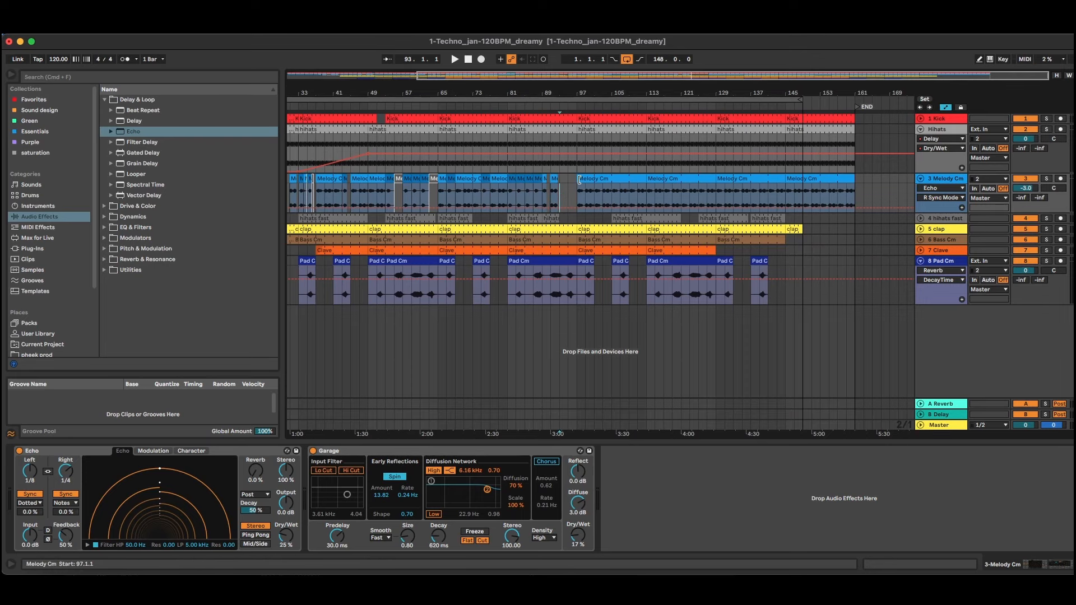
left_click_drag(572, 94, 626, 98)
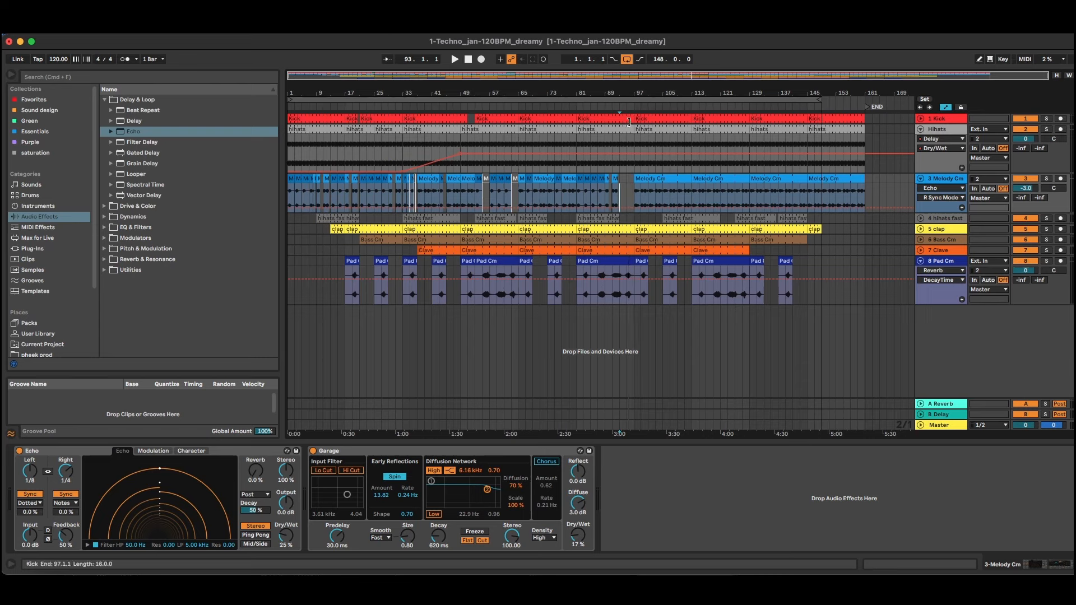
left_click_drag(821, 99, 865, 100)
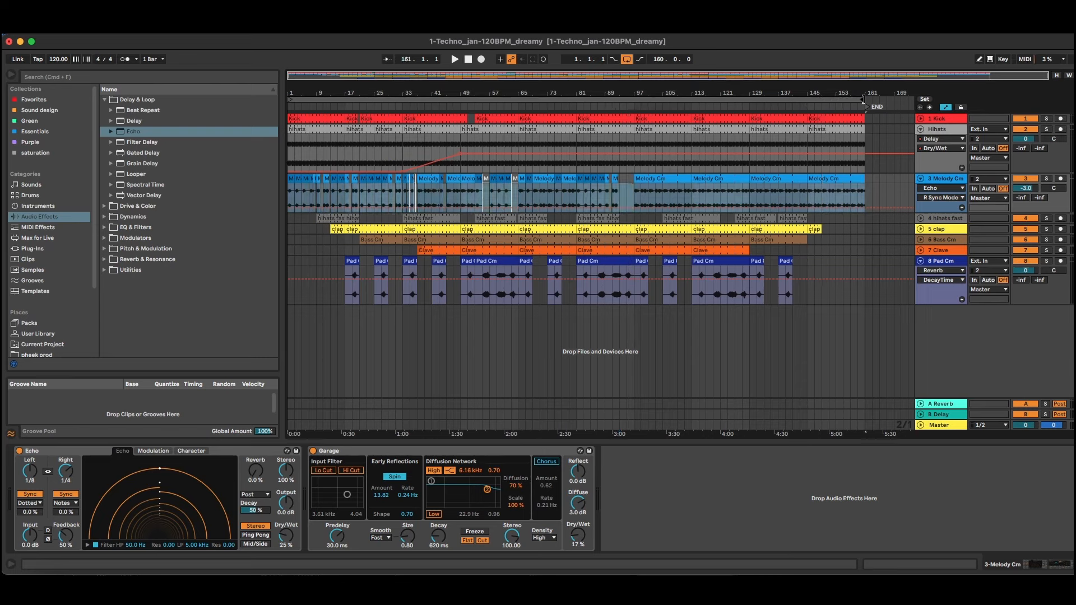
Step: Add locators at bars 33, 65, 97, 129 and 81
right_click(400, 107)
left_click(448, 135)
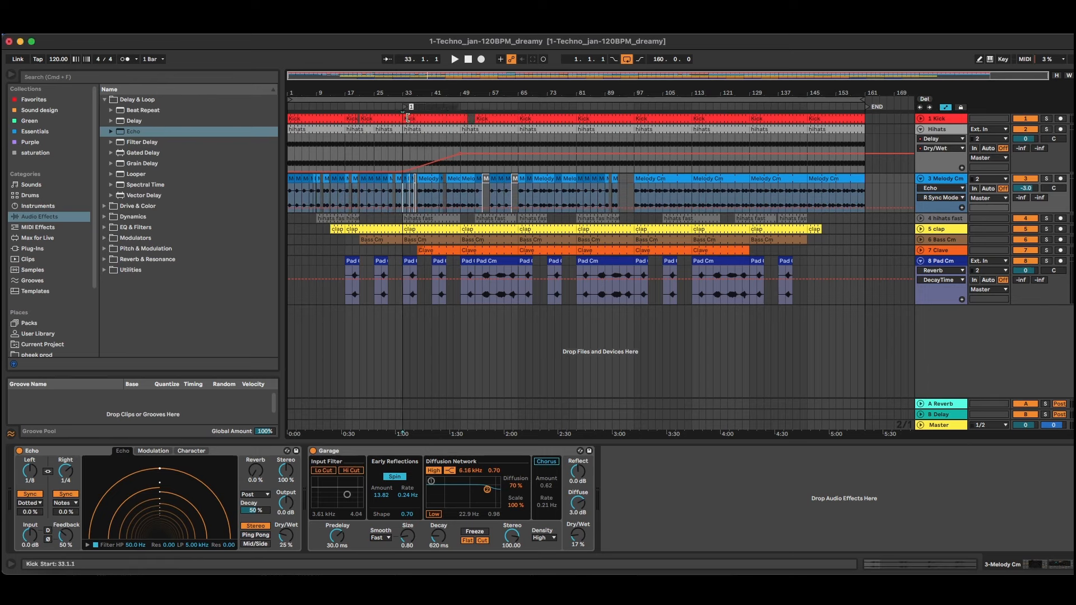
right_click(515, 107)
left_click(525, 133)
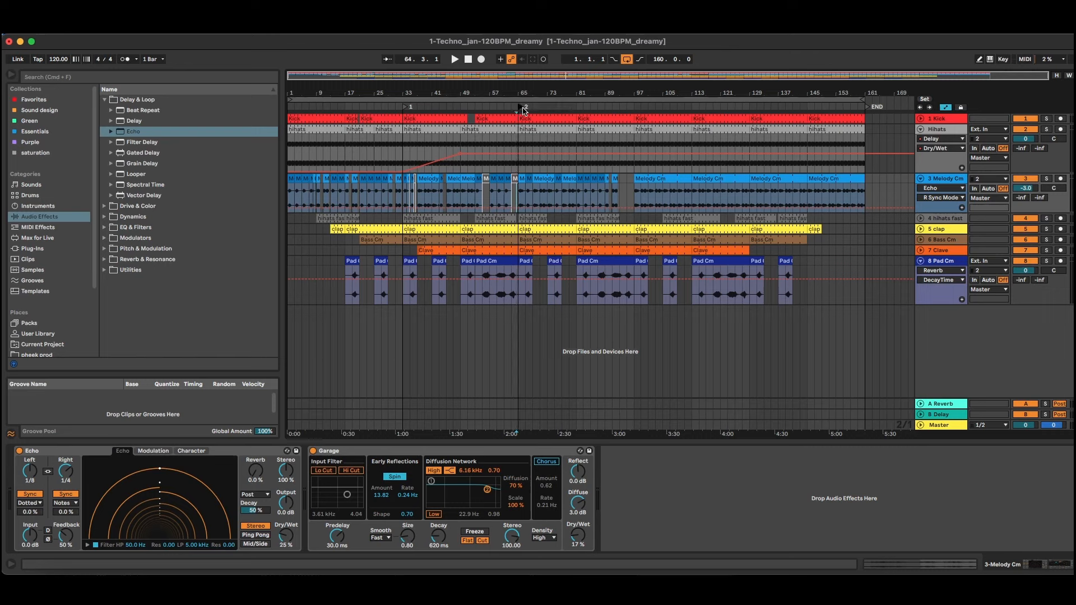
right_click(634, 106)
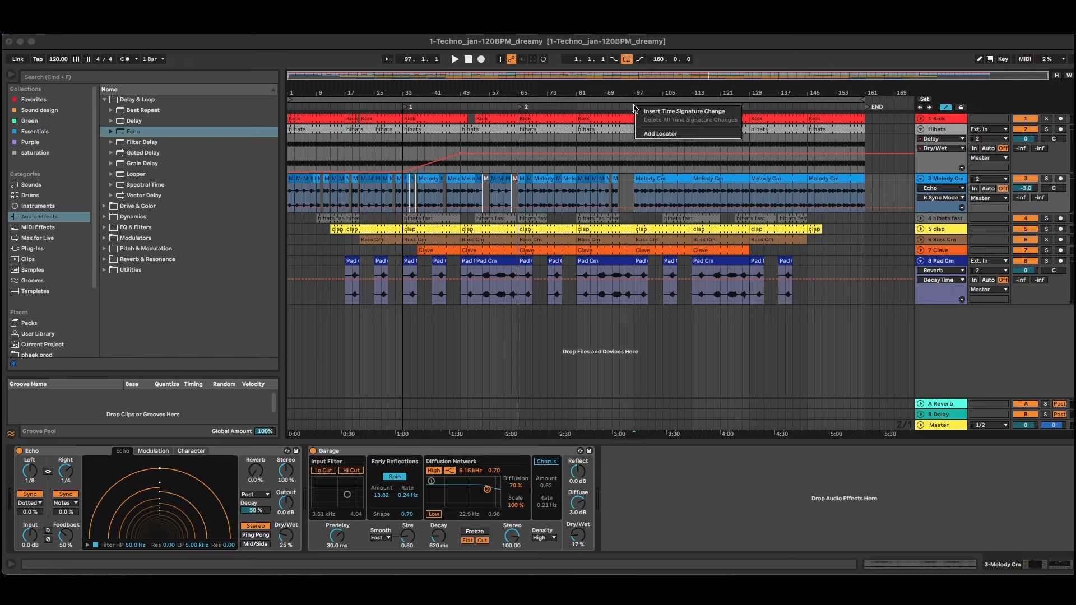
left_click(645, 133)
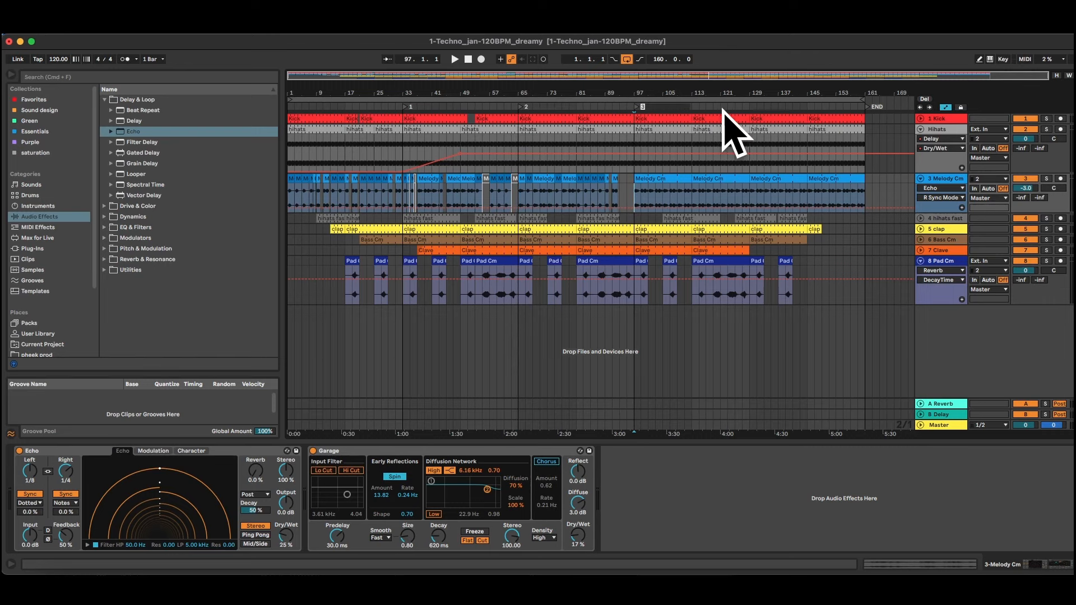
right_click(750, 107)
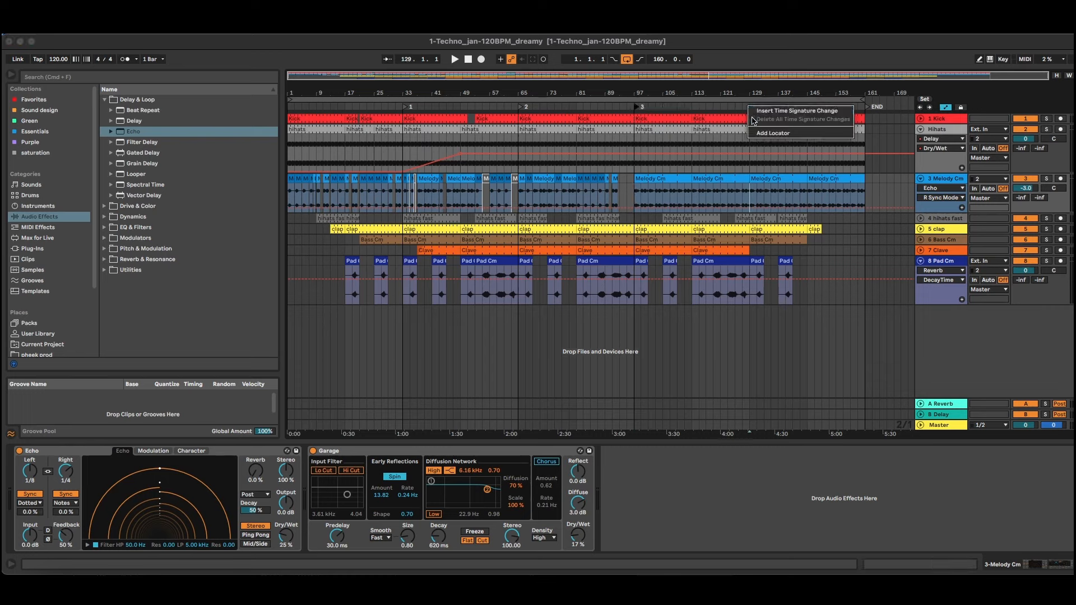
left_click(762, 135)
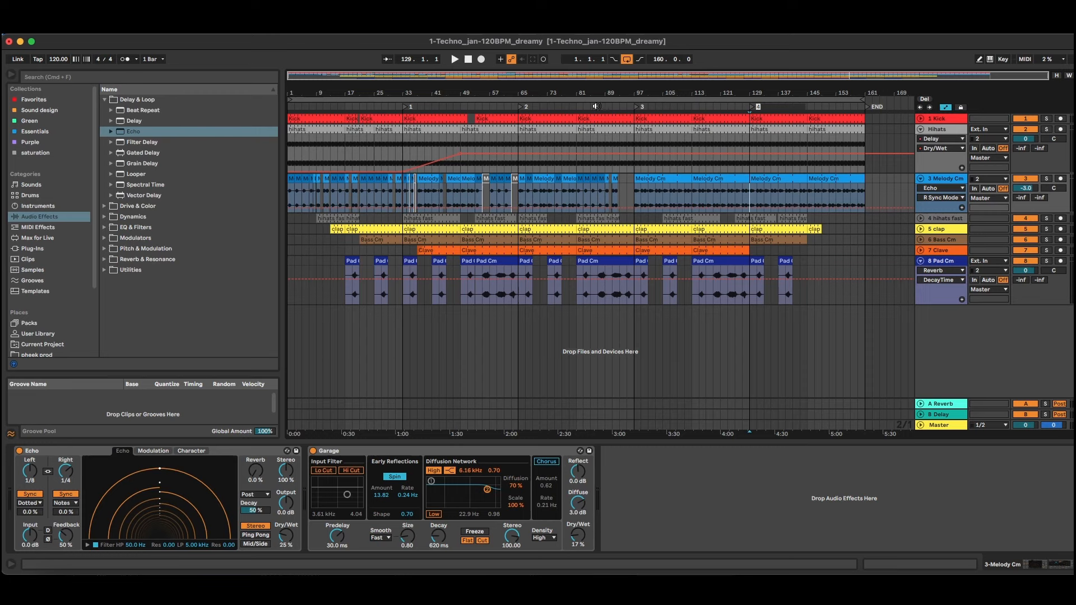
right_click(577, 106)
left_click(589, 135)
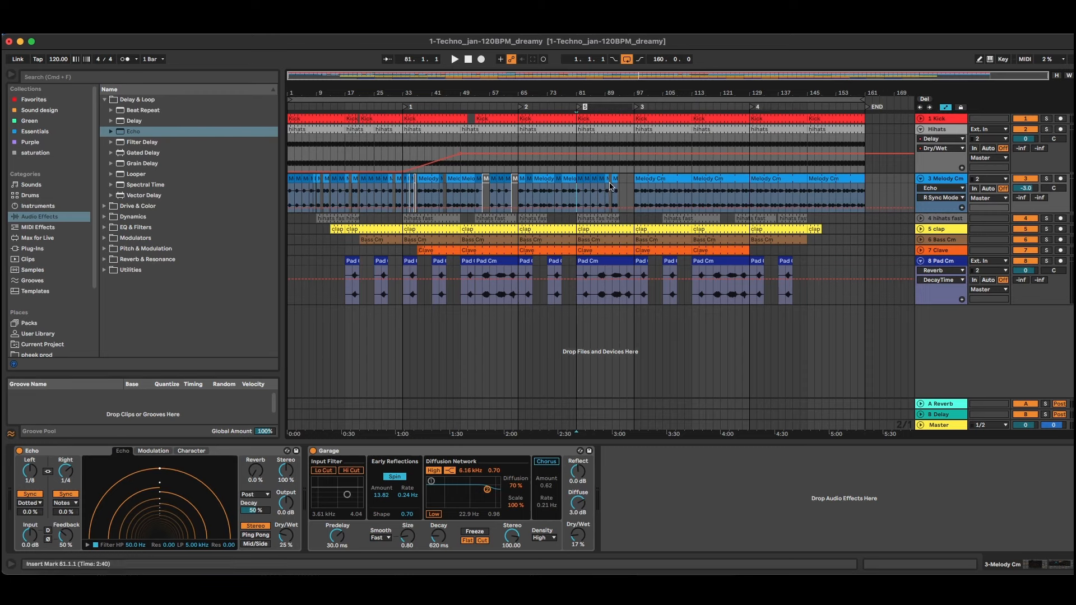
Step: Deactivate the hihats fast clips from bar 81 to 93 and the Hihats clip from bar 81 to 97
left_click(611, 218)
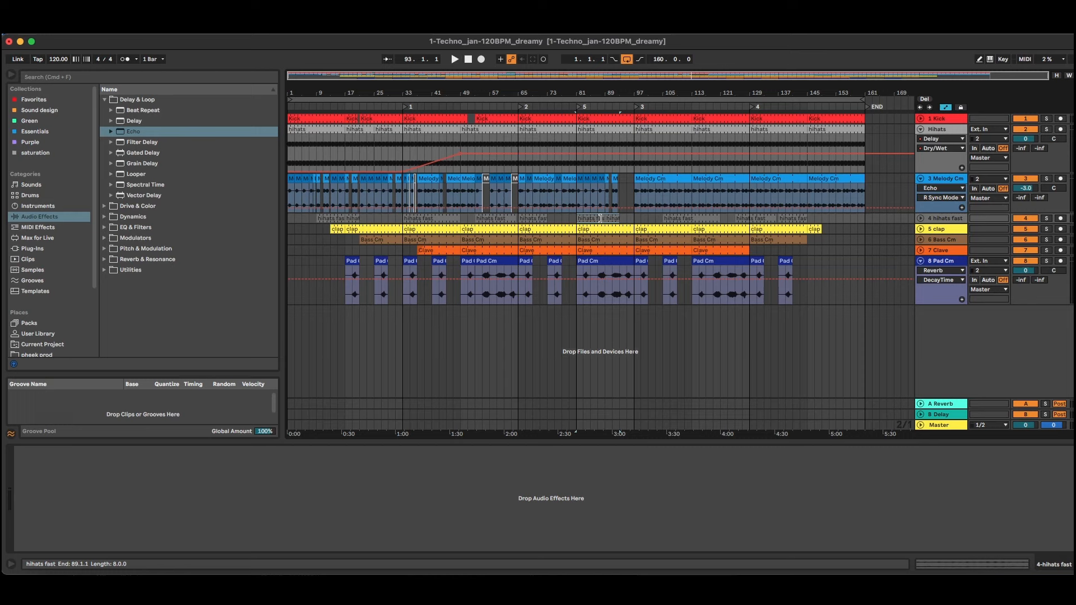
key("0")
left_click(596, 130)
key("0")
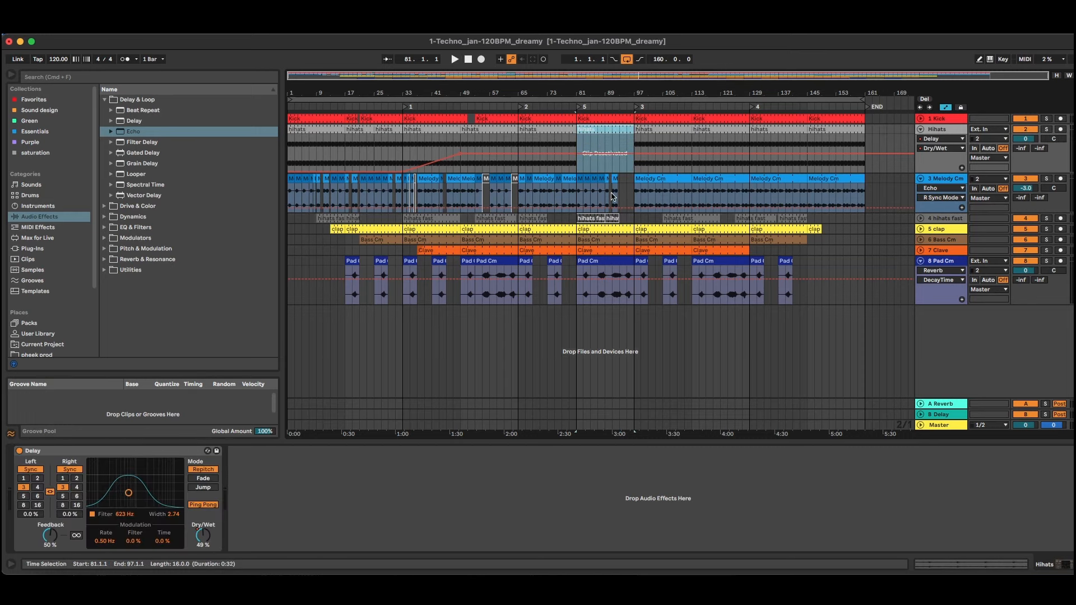
Step: Shorten the clips starting at bar 81 so the Clave ends at bar 89 and the Kick at bar 91
left_click(629, 250)
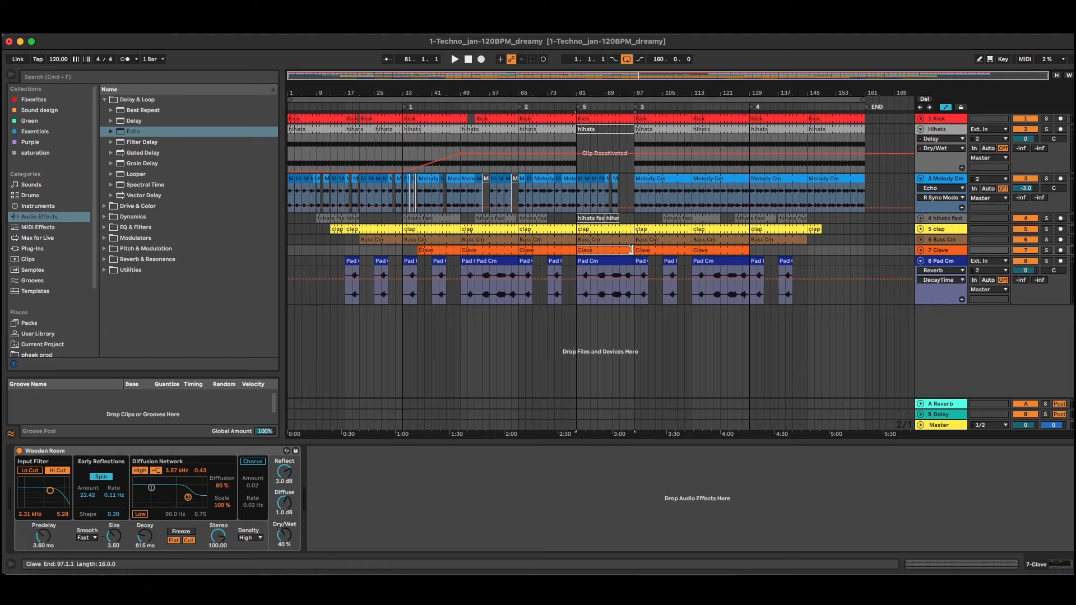
left_click_drag(629, 251, 602, 251)
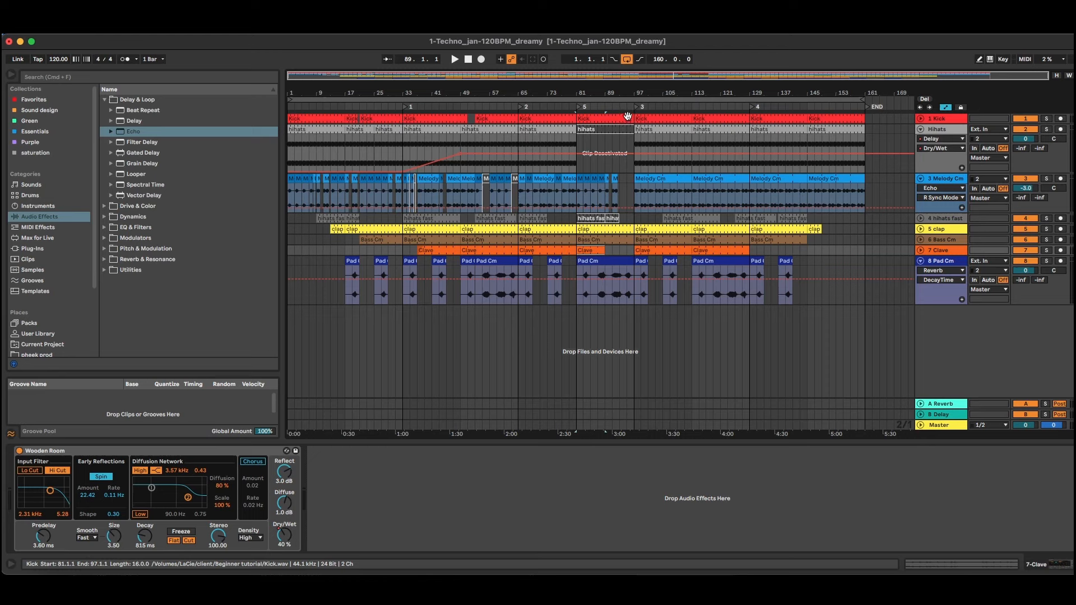
left_click_drag(631, 118, 610, 117)
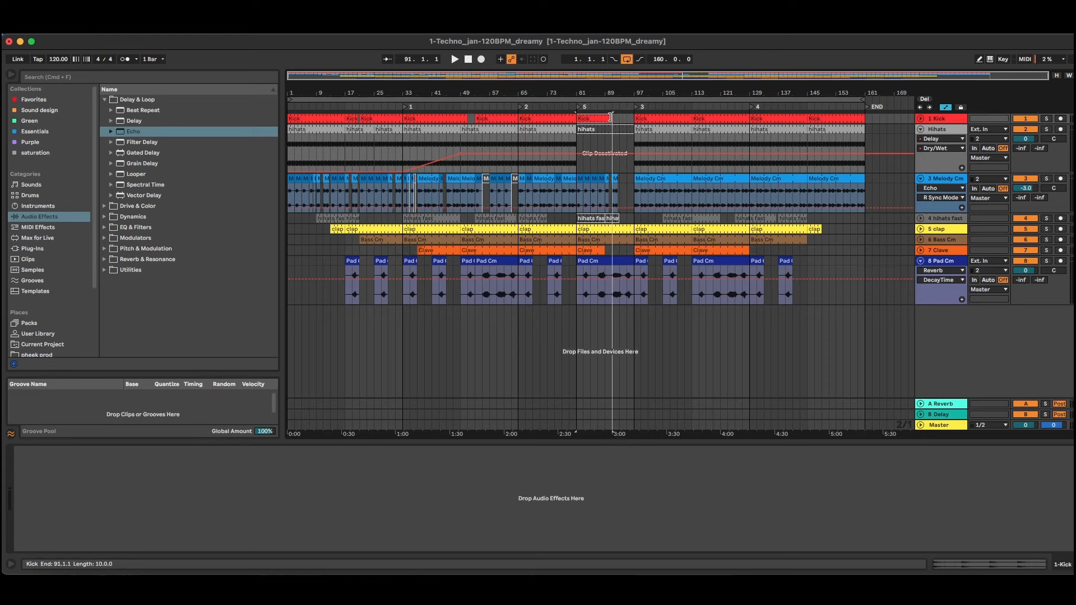
left_click(625, 148)
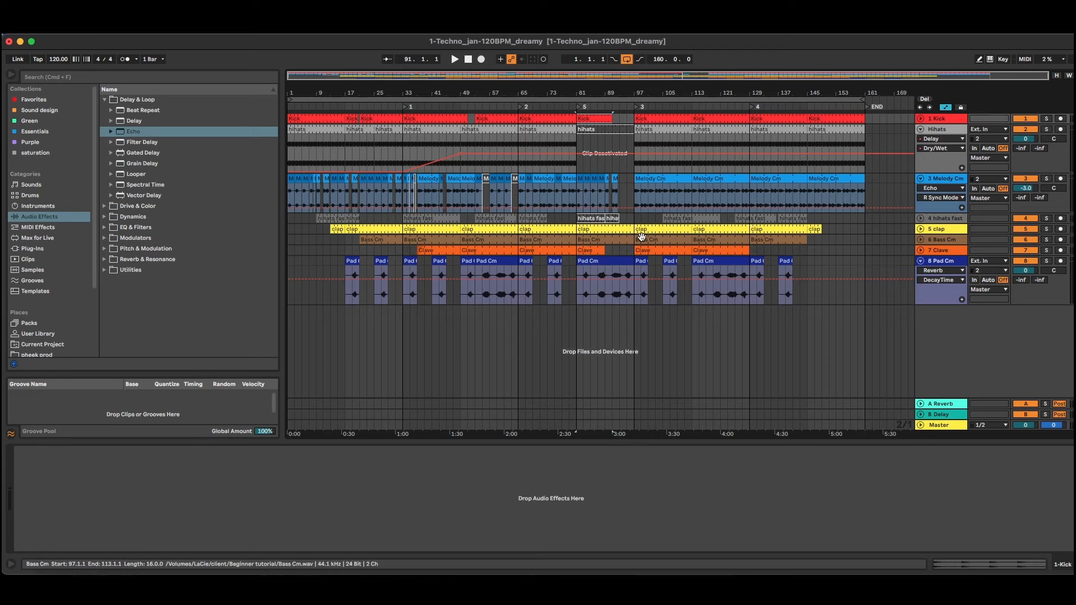
Step: Fold the Pad Cm and Hihats tracks, and select the Melody Cm track with its lane unfolded
left_click(937, 261)
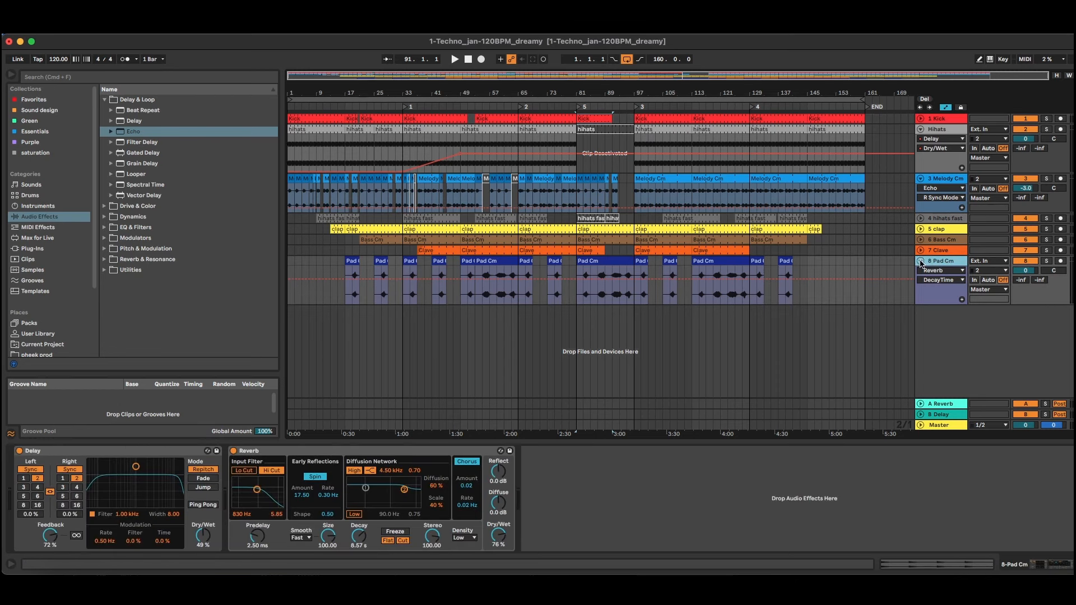
left_click(921, 262)
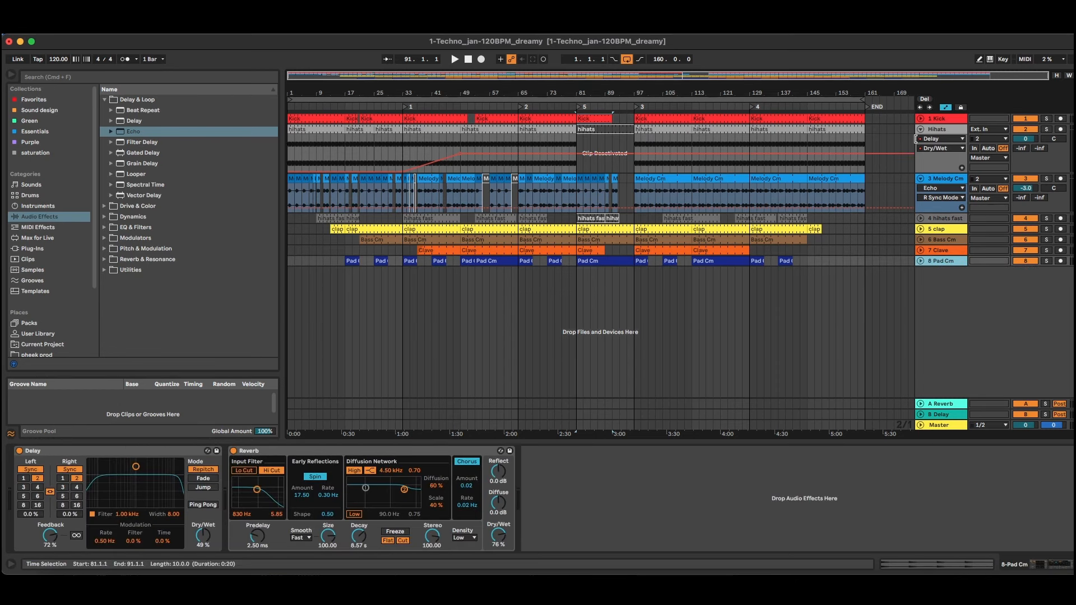
left_click(920, 129)
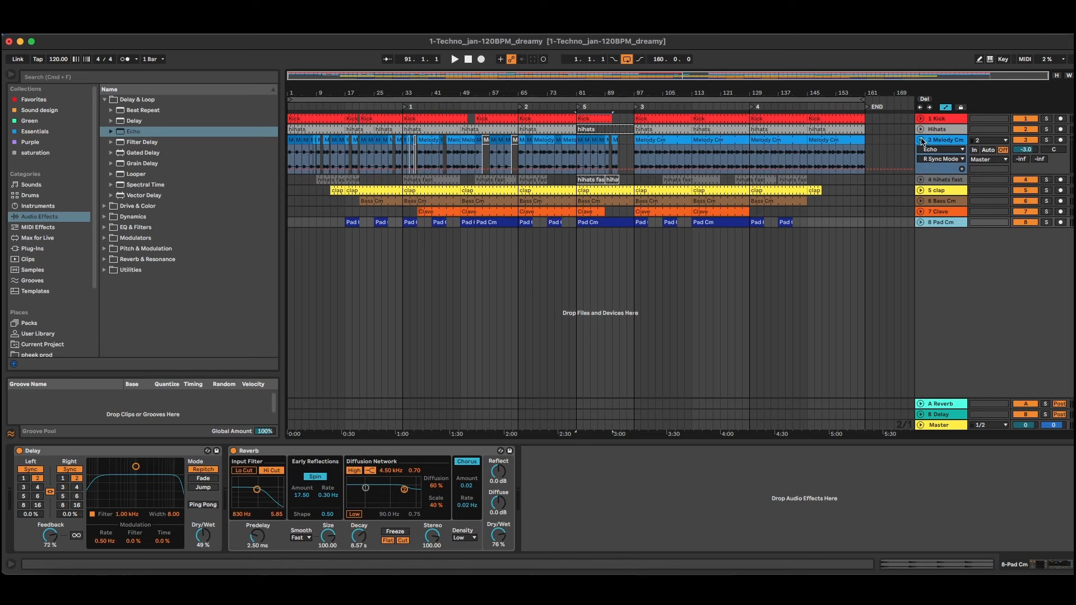
left_click(921, 140)
left_click(933, 141)
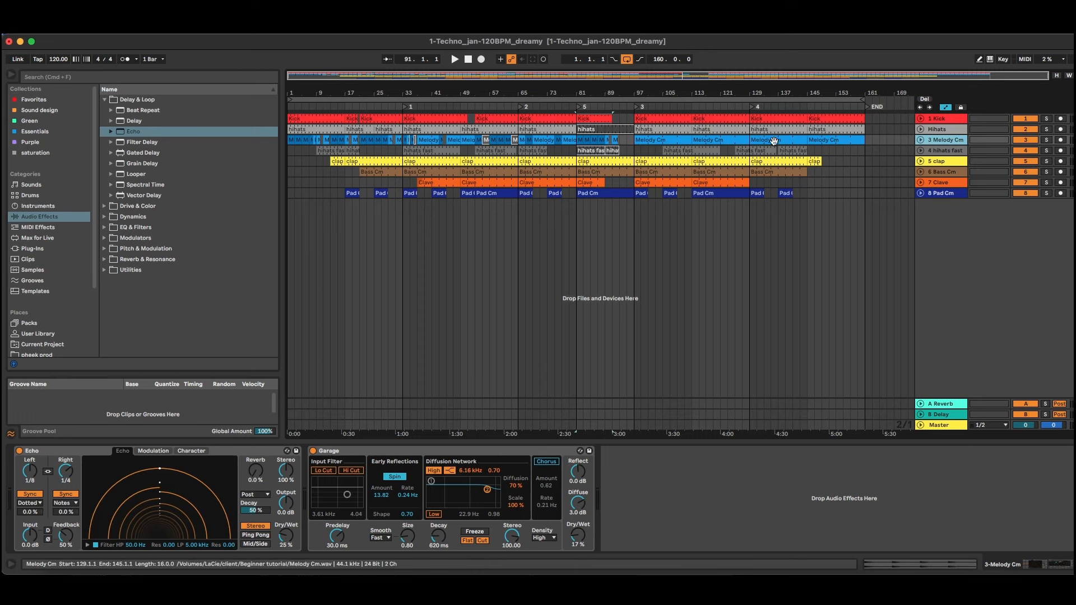
left_click(921, 141)
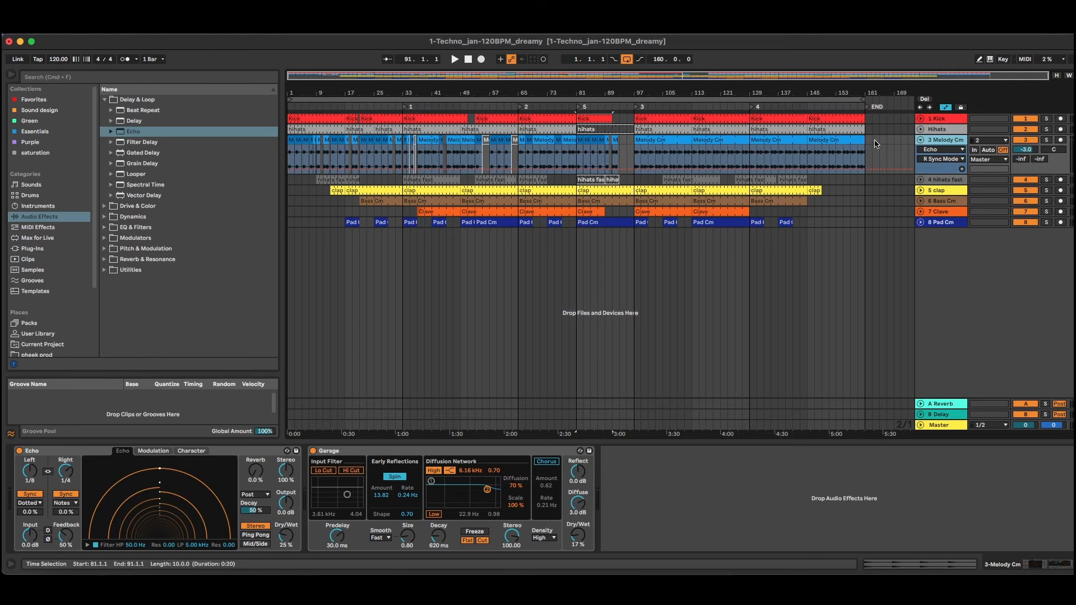
Step: Fold the Melody Cm track and shorten the clips starting at bar 81 so Bass Cm ends at bar 95 and clap at bar 91
left_click(920, 141)
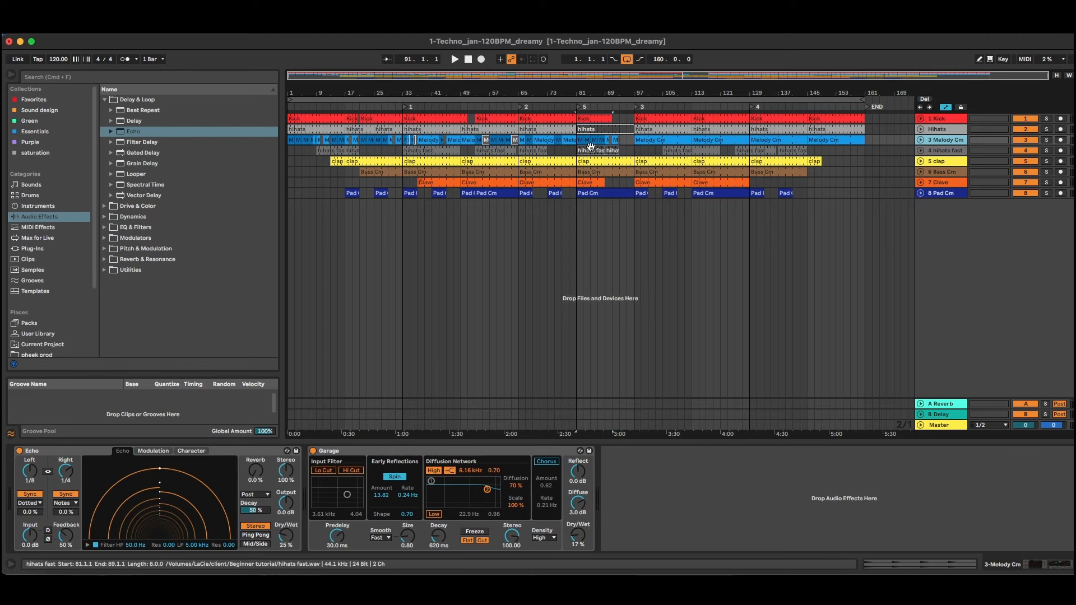
left_click(817, 99)
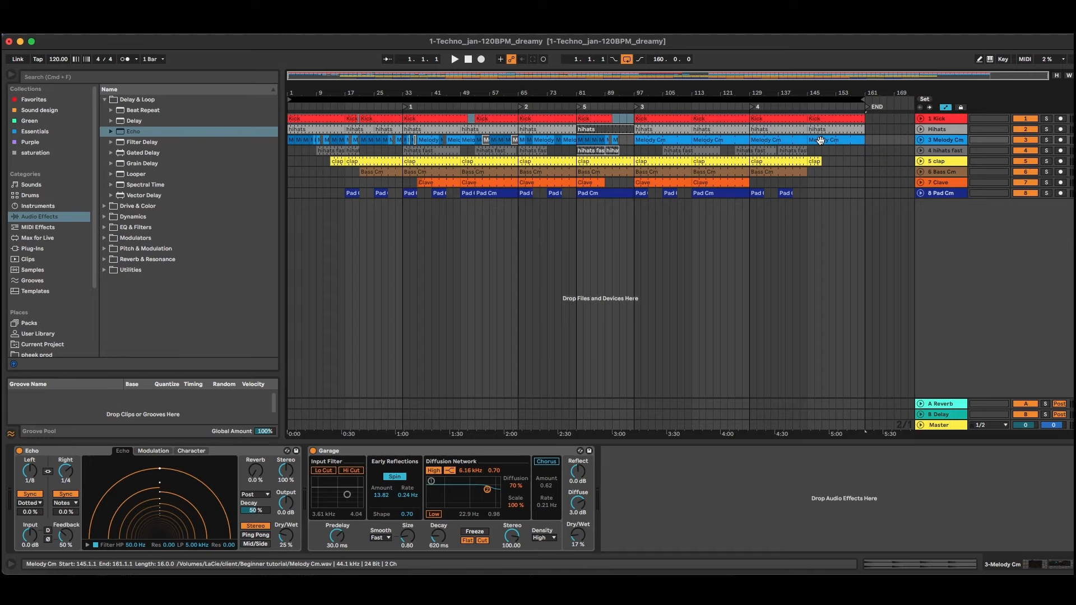
left_click(628, 174)
left_click_drag(627, 174, 630, 178)
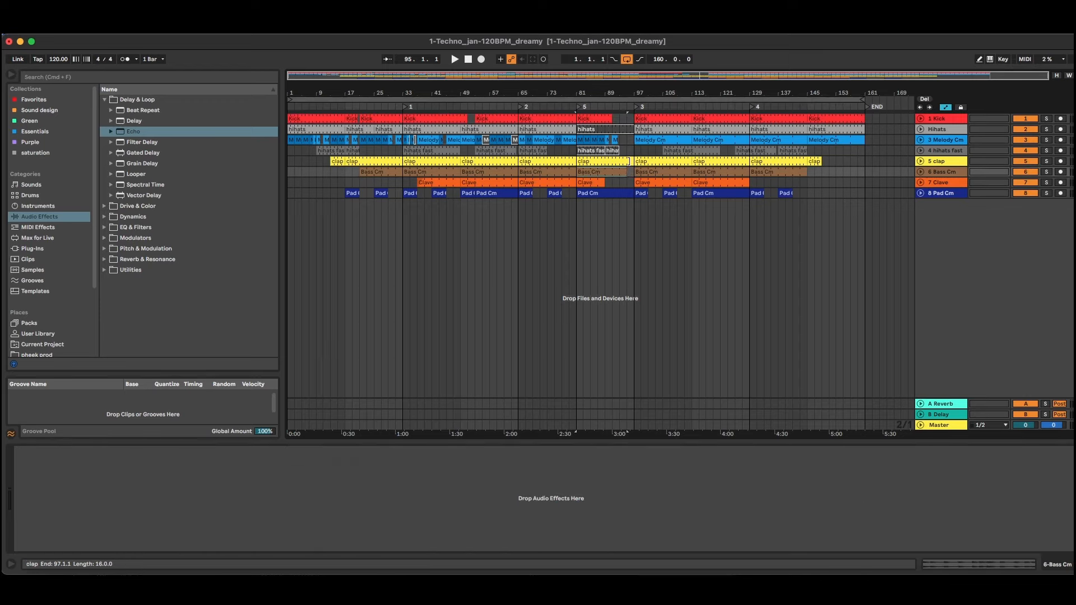
left_click_drag(628, 162, 612, 162)
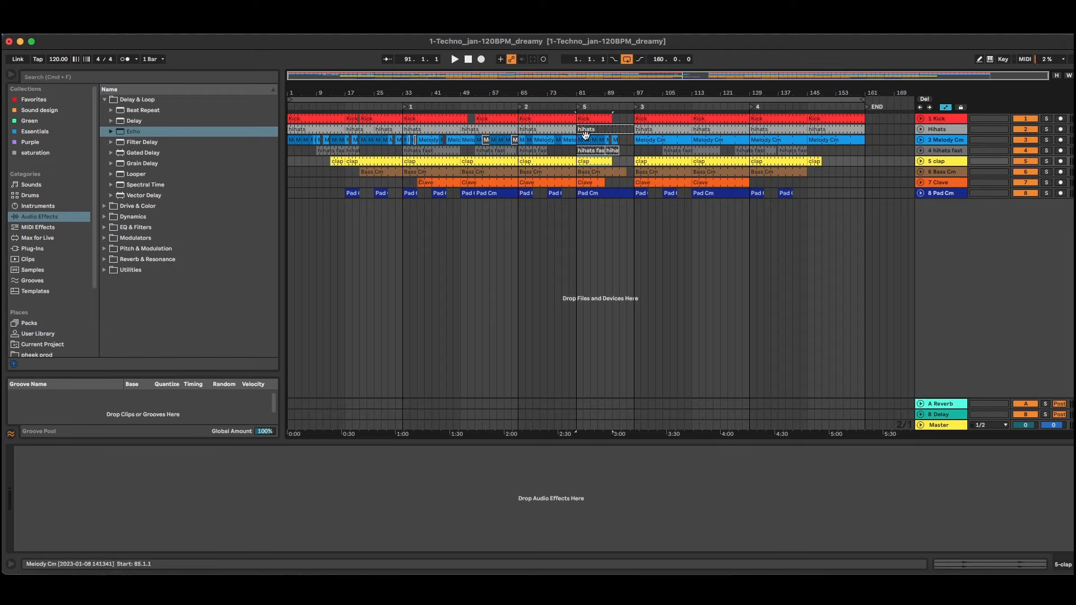
Step: Select and unfold the Pad Cm track, and start arrangement recording from bar 65
left_click(520, 107)
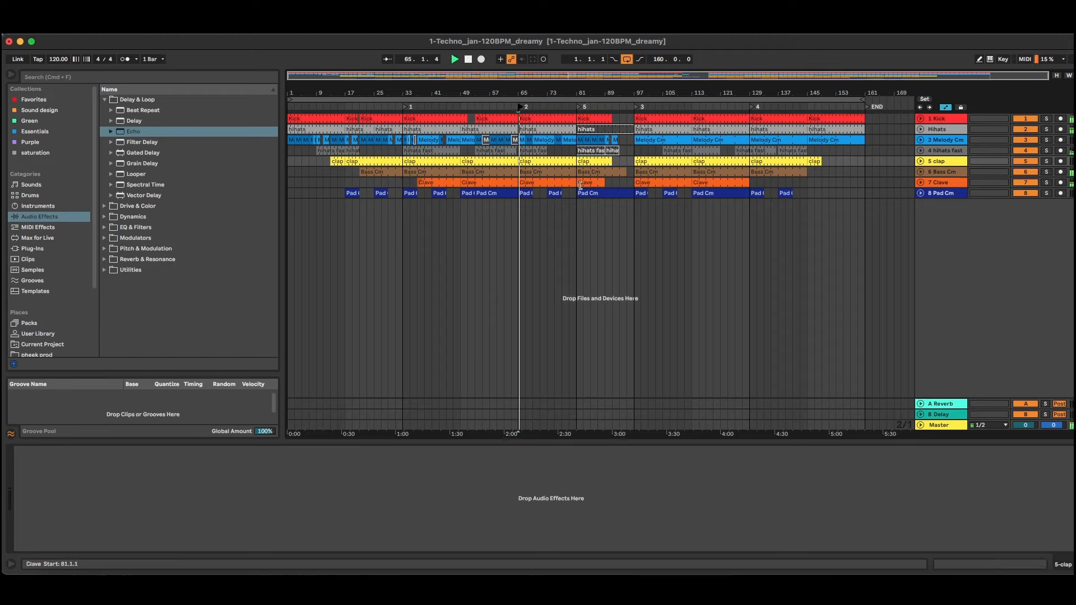
left_click(953, 193)
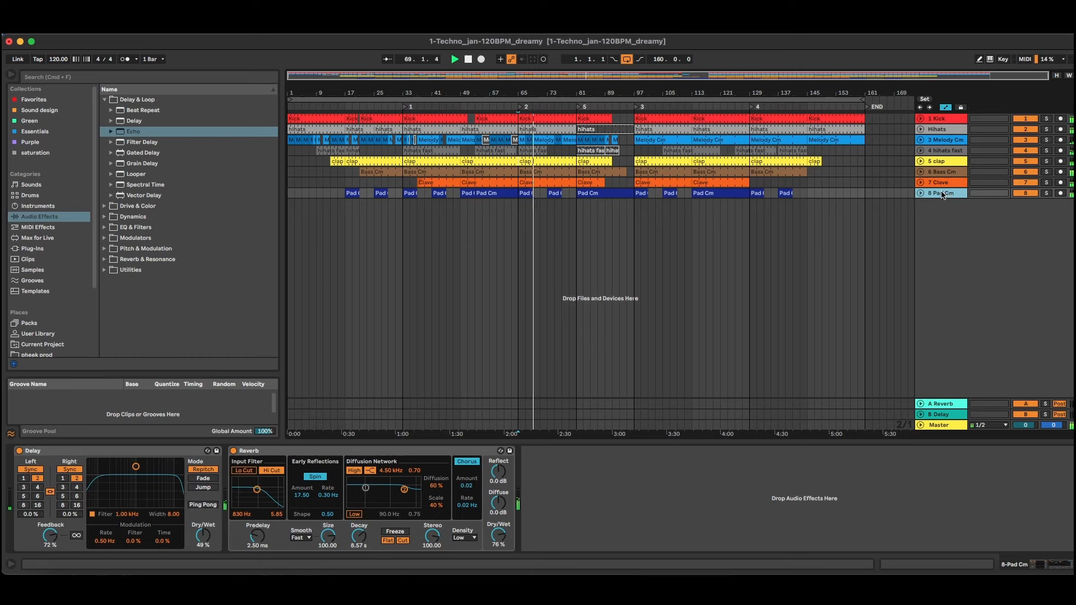
left_click(921, 194)
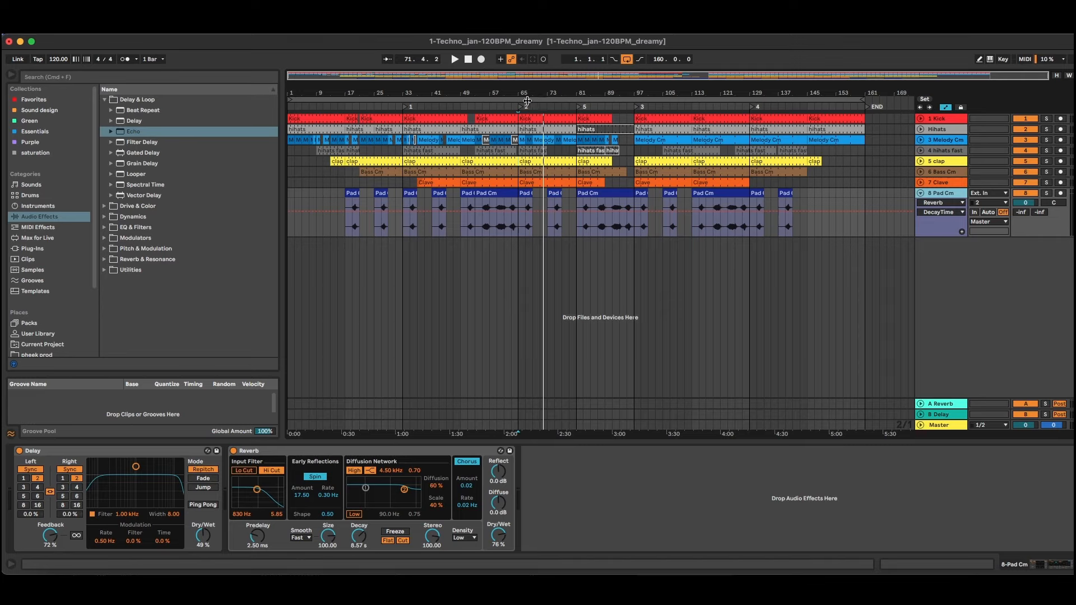
left_click(528, 143)
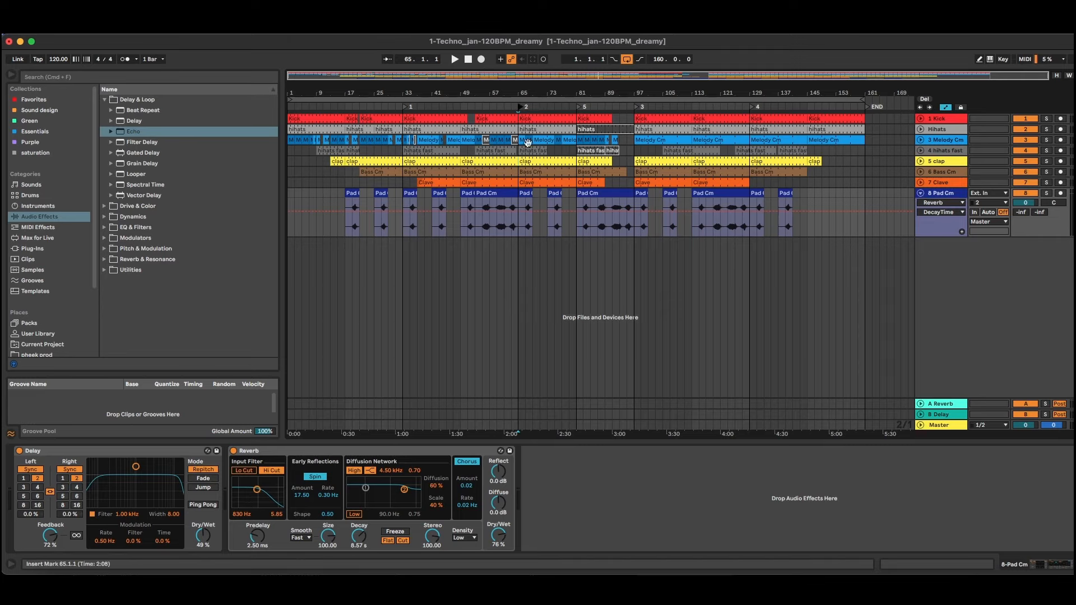
left_click(480, 59)
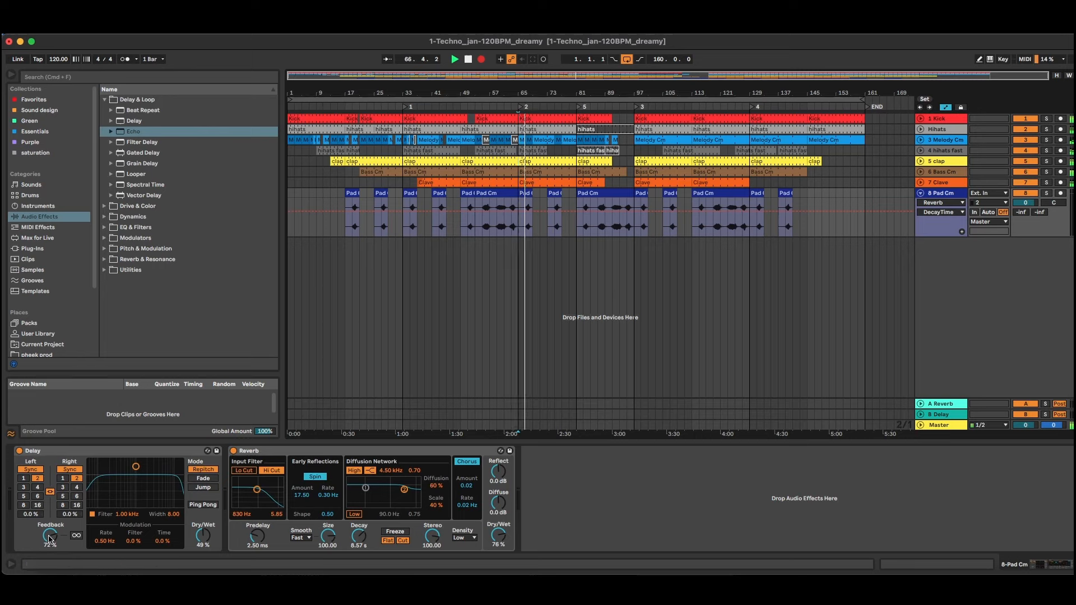
Step: Record Pad Cm Delay automation, moving Feedback to 87%, 70% and 75%, and Dry/Wet to 45% and 40%
left_click_drag(49, 539, 49, 527)
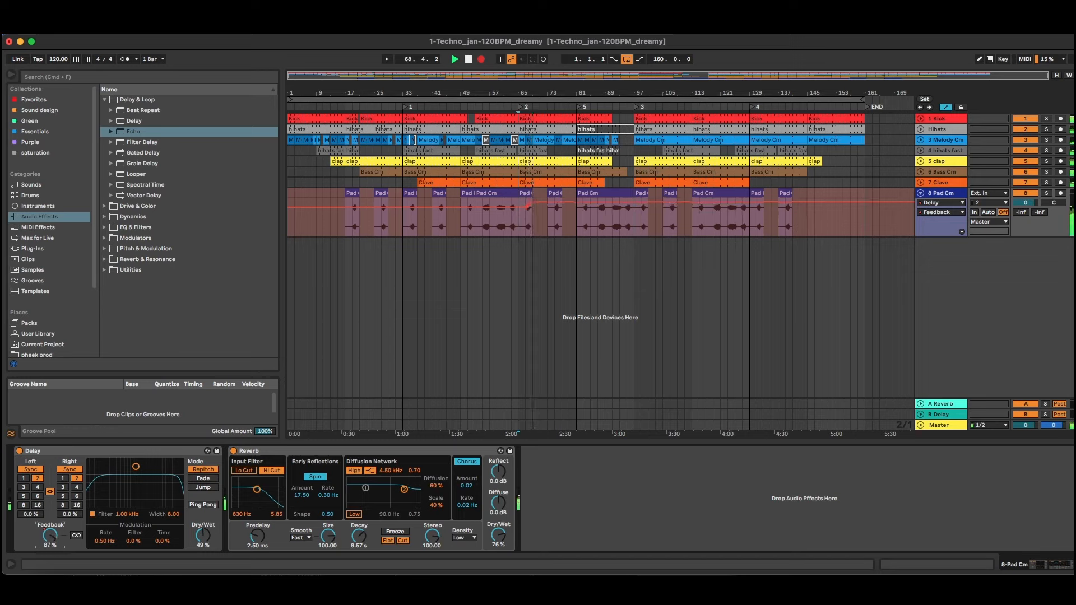
left_click_drag(203, 535, 203, 537)
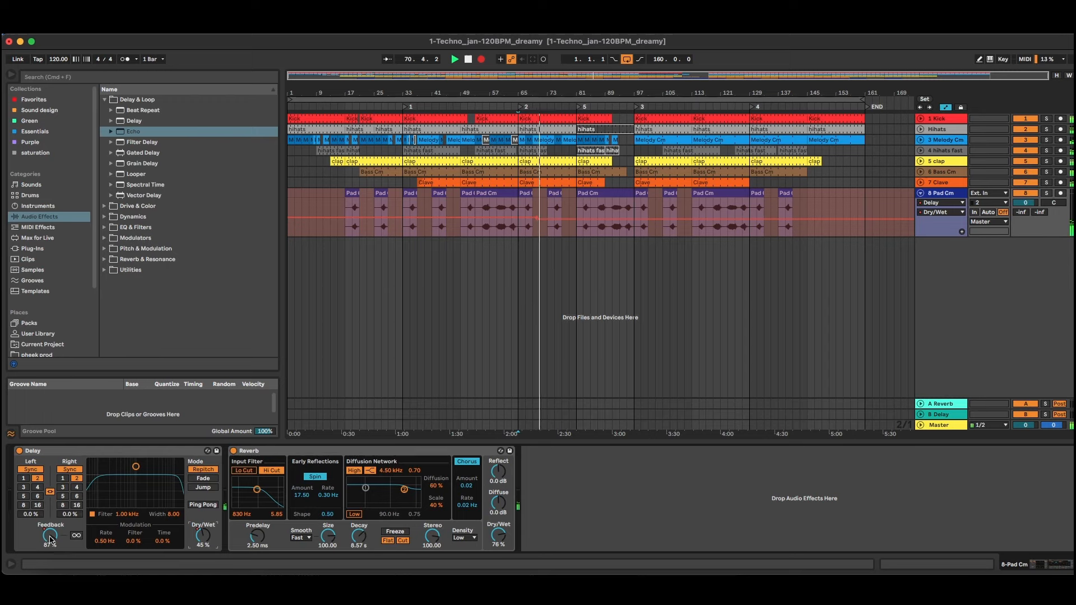
left_click_drag(50, 539, 59, 546)
left_click(202, 536)
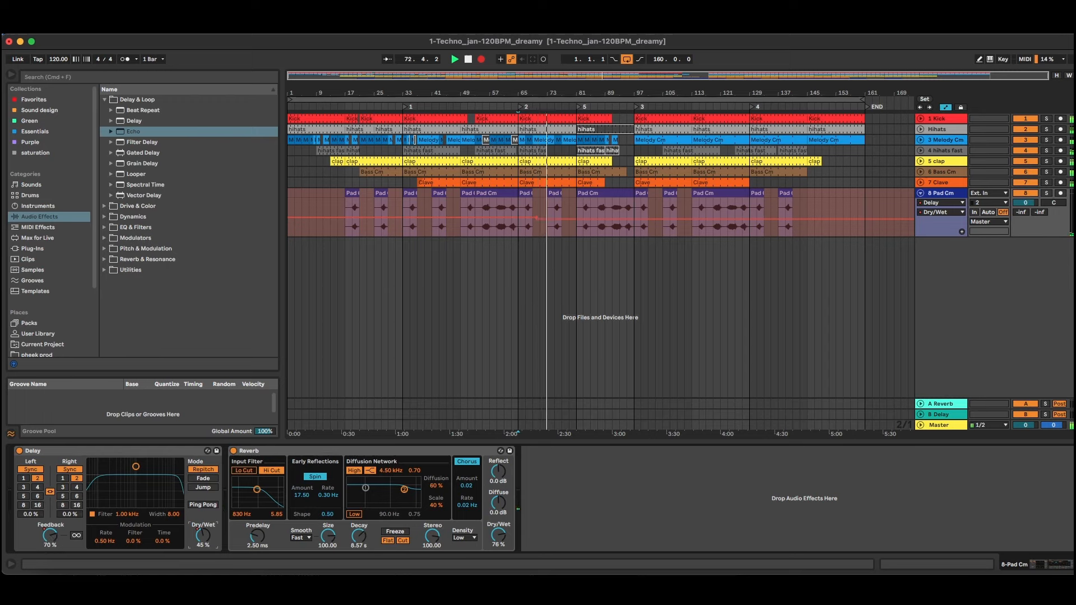
left_click_drag(202, 536, 202, 538)
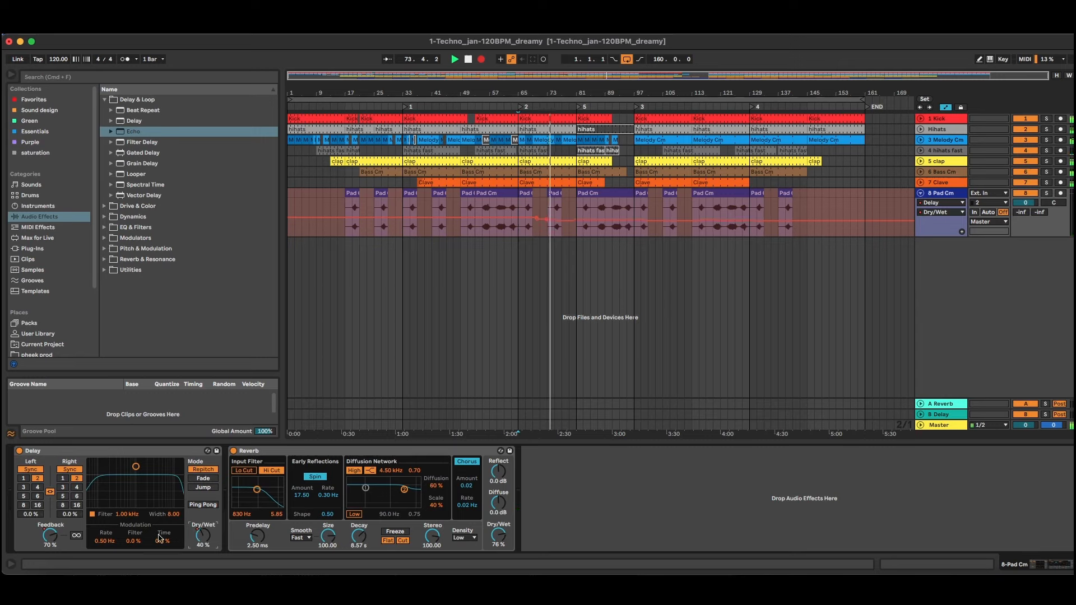
left_click(49, 538)
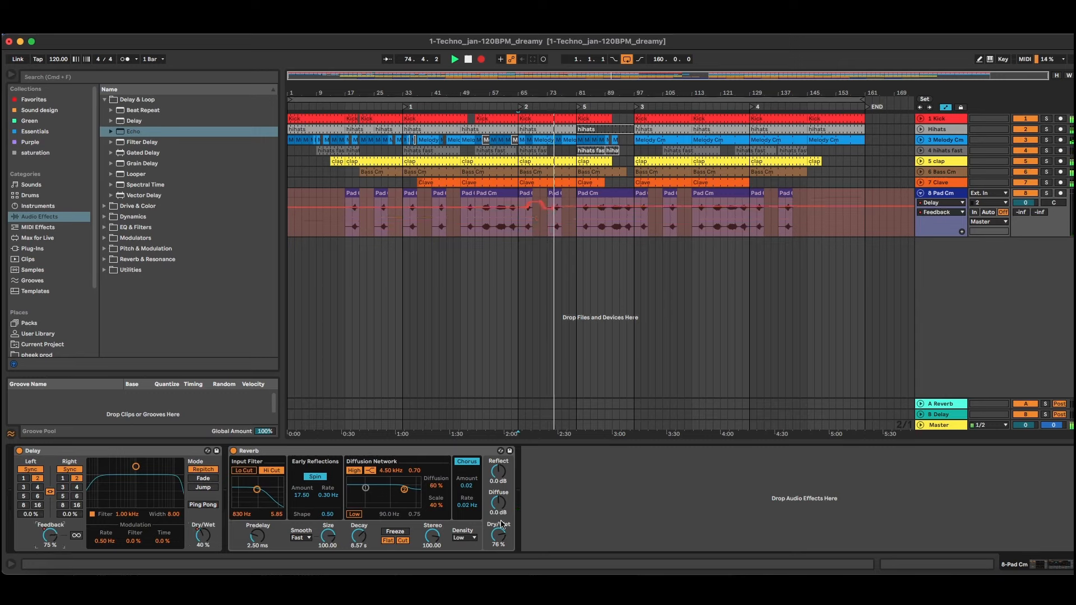
Step: Record Reverb Dry/Wet down to 56% and Decay to 3.16 s, with Delay Dry/Wet raised to 72% during a temporary Delay Freeze
left_click_drag(500, 539, 500, 550)
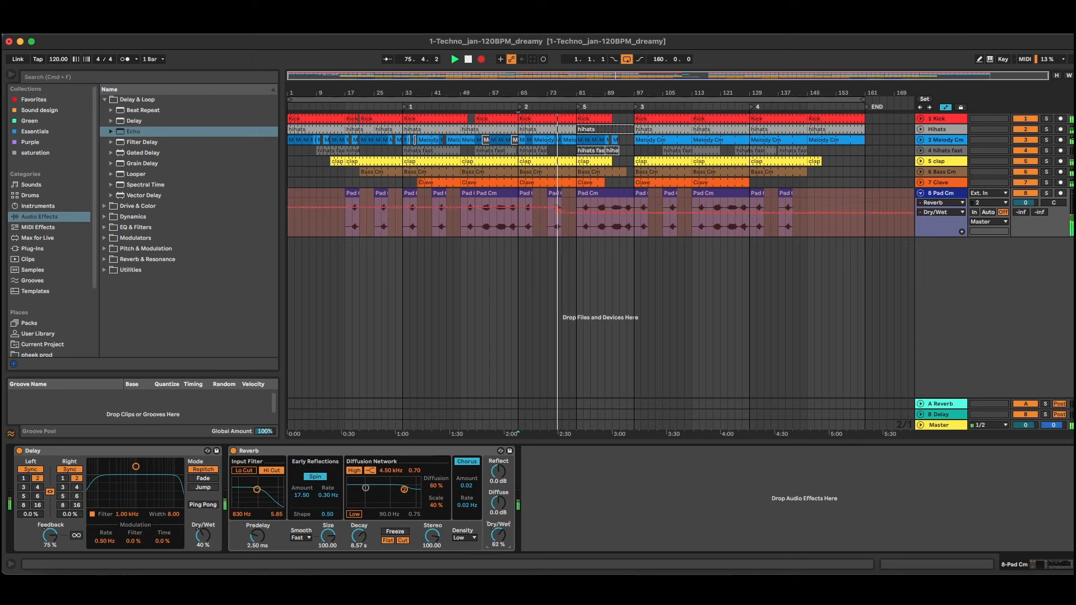
left_click(76, 536)
left_click_drag(196, 537, 196, 522)
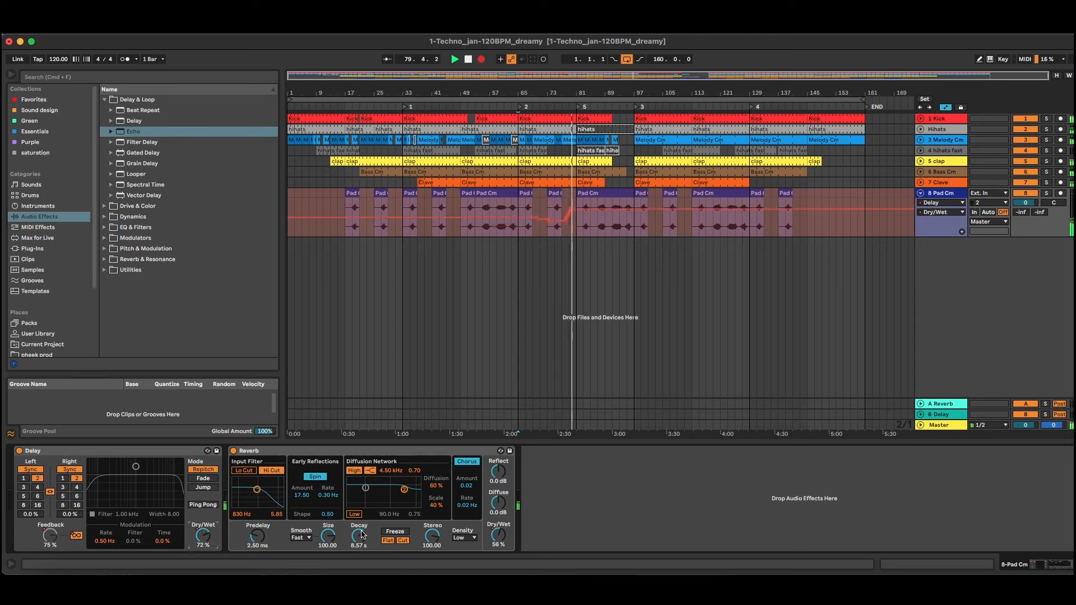
left_click_drag(359, 535, 358, 547)
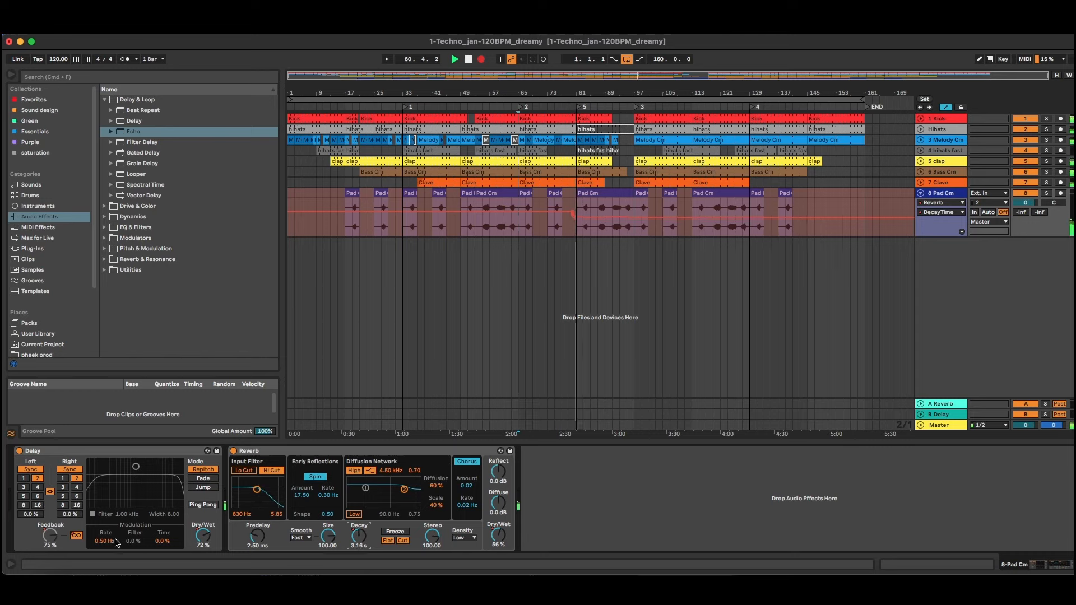
left_click(76, 536)
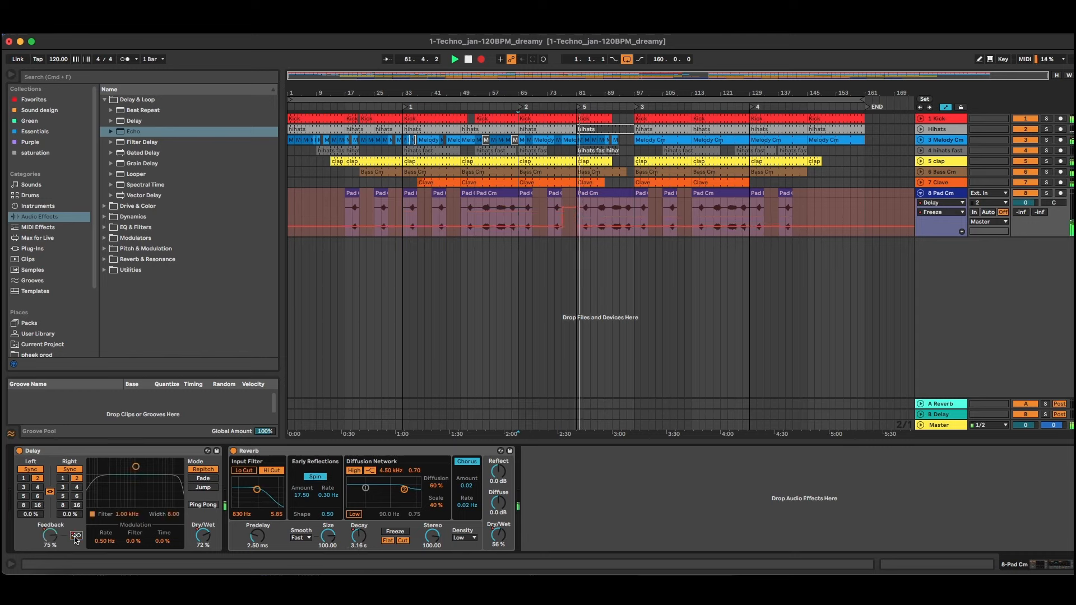
Step: Record Delay Dry/Wet down to 46%, Delay Feedback up to 89% and Reverb Dry/Wet up to 65% during the break
left_click_drag(202, 535, 203, 552)
left_click_drag(50, 537, 50, 531)
left_click_drag(497, 536, 497, 539)
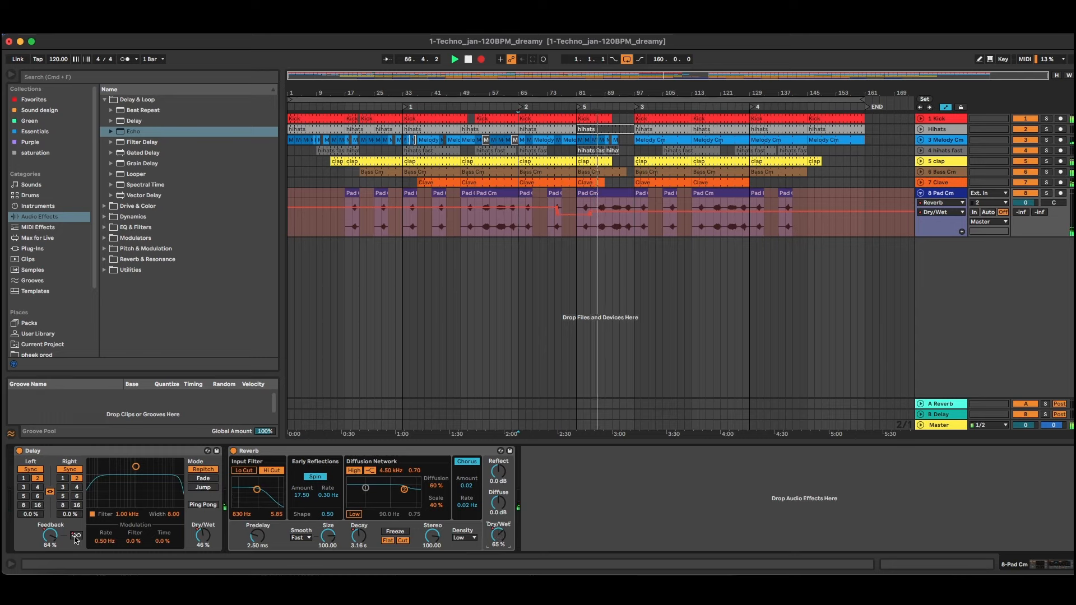
left_click_drag(50, 535, 50, 533)
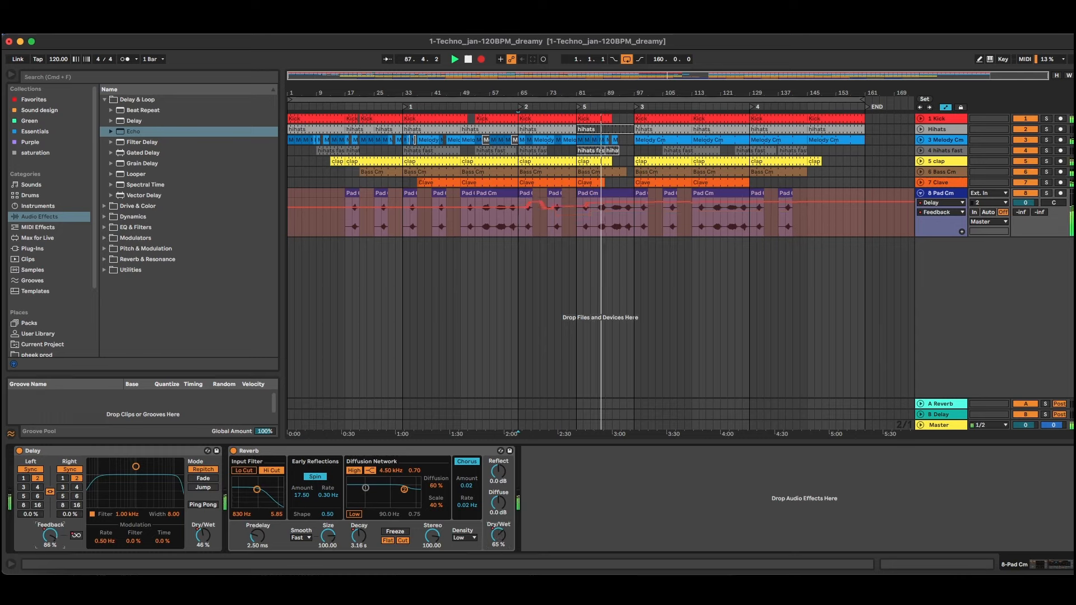
Step: Record a second temporary Delay Freeze with Dry/Wet at 43%, Filter Width at 4.53 and Feedback at 77%, plus Reverb Dry/Wet at 52%
left_click(76, 537)
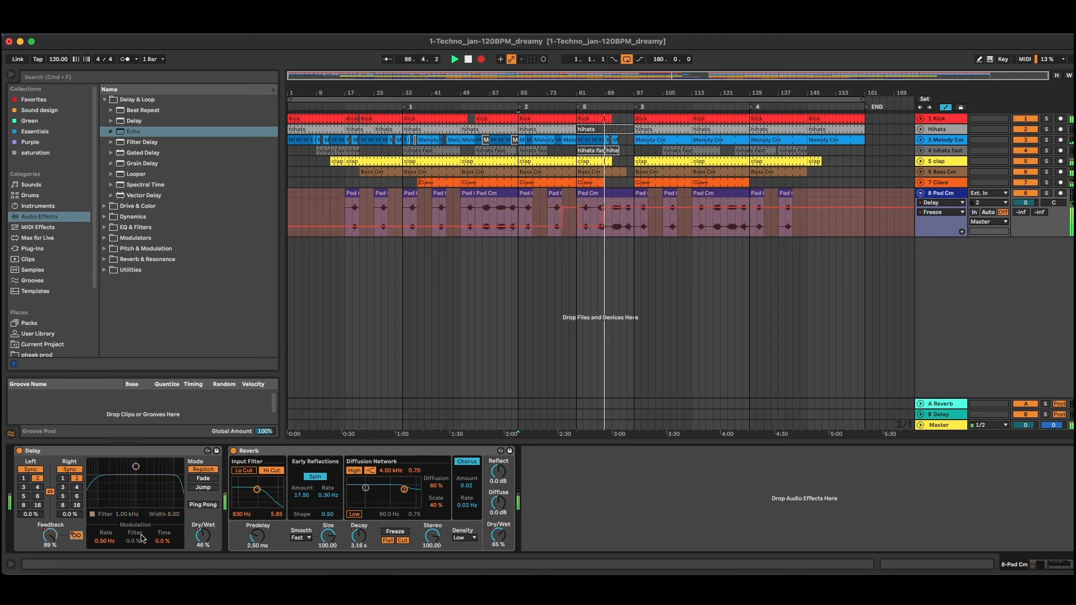
left_click_drag(204, 539, 203, 541)
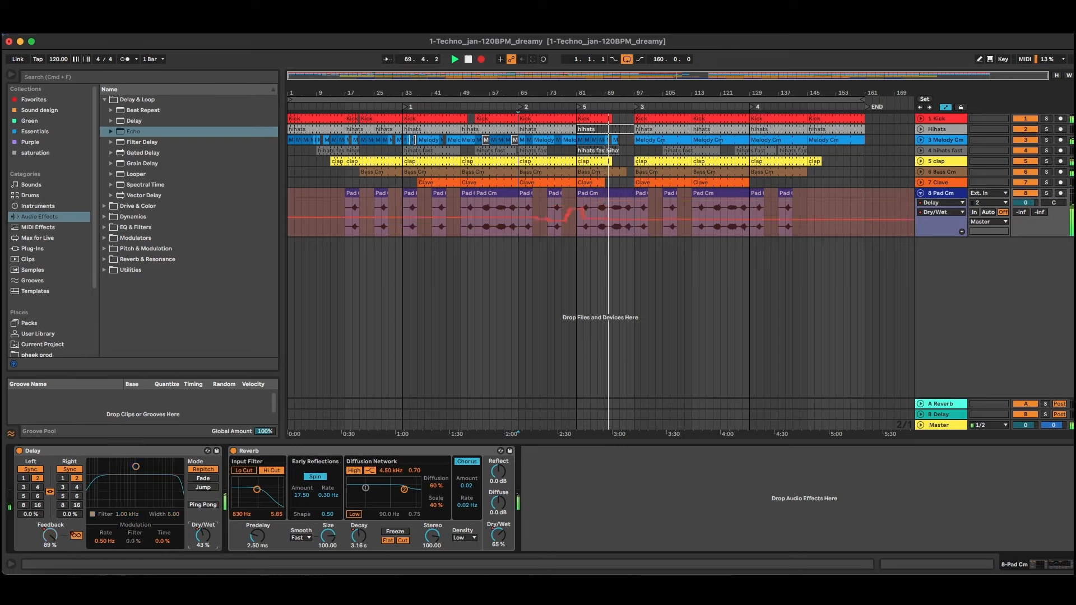
left_click_drag(136, 467, 137, 486)
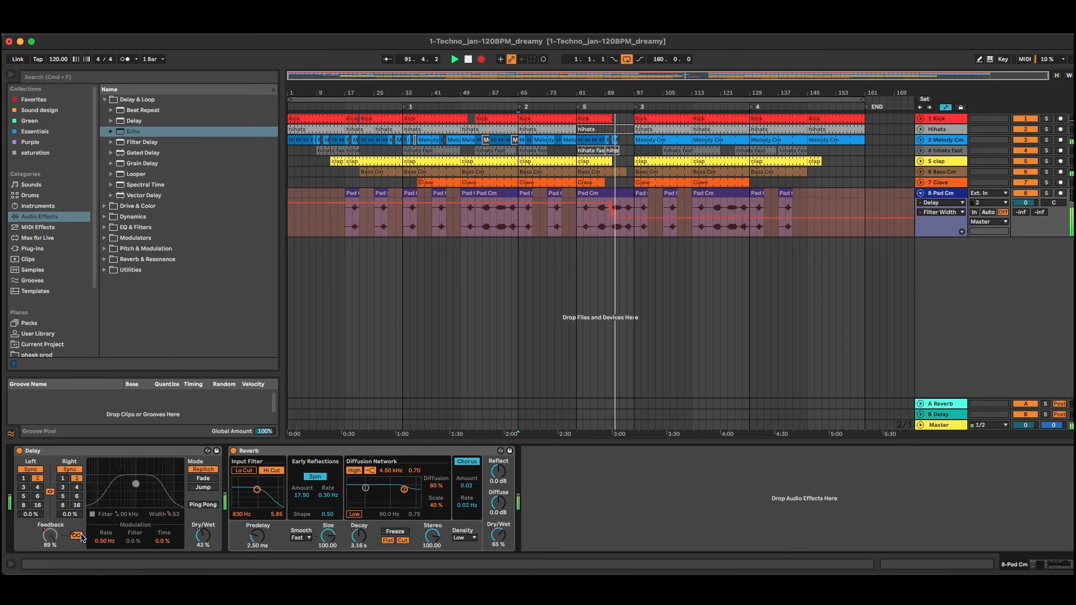
left_click_drag(50, 535, 50, 546)
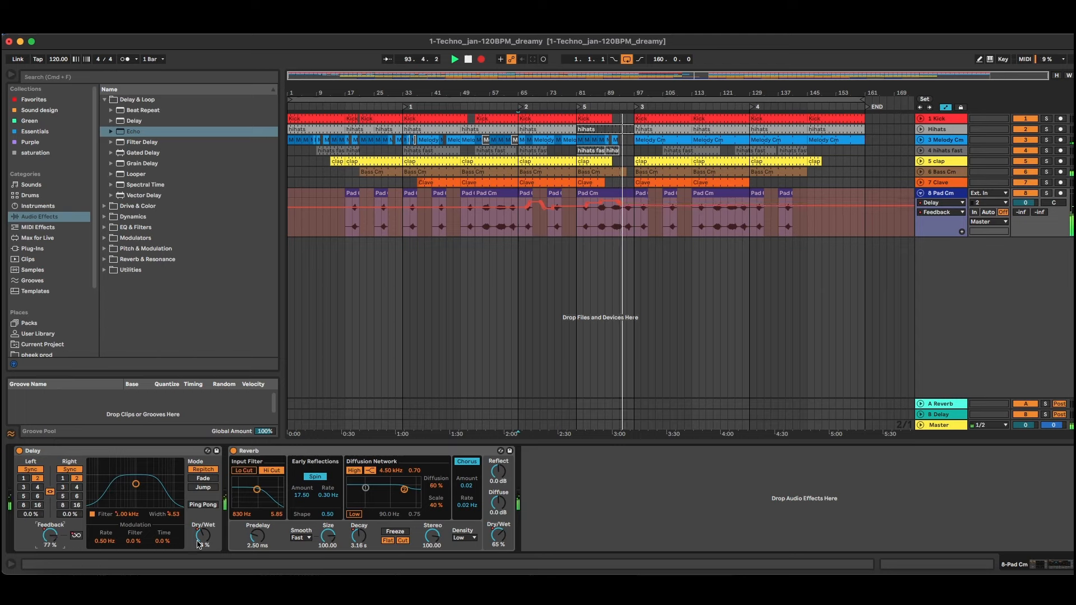
left_click_drag(499, 536, 498, 547)
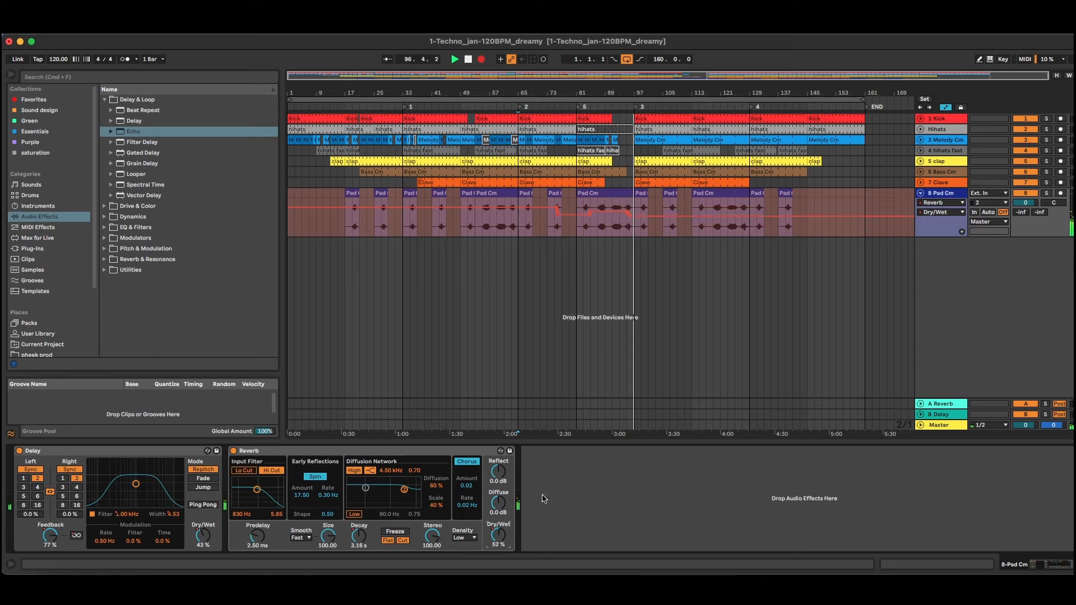
Step: Stop the automation recording, review the pad automation from bar 65, and fold the Pad Cm track
left_click(481, 60)
key("space")
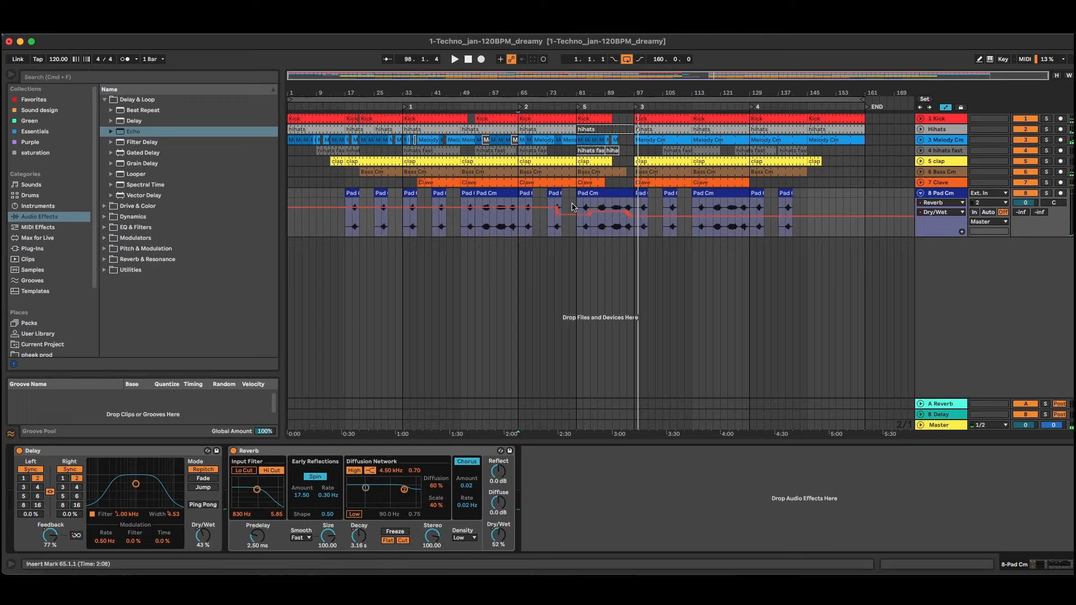
left_click(543, 108)
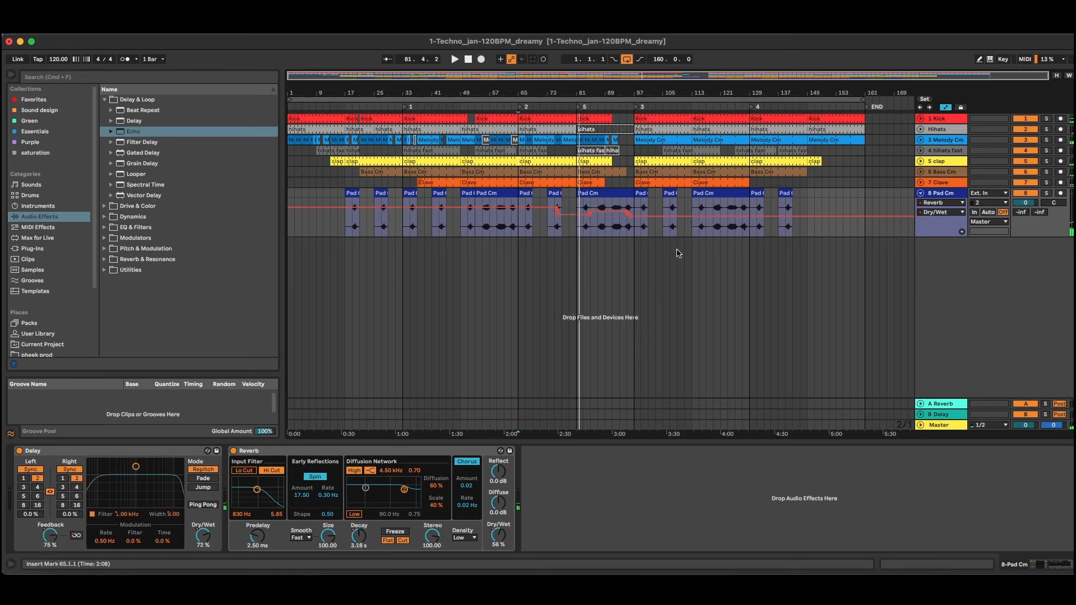
left_click(920, 192)
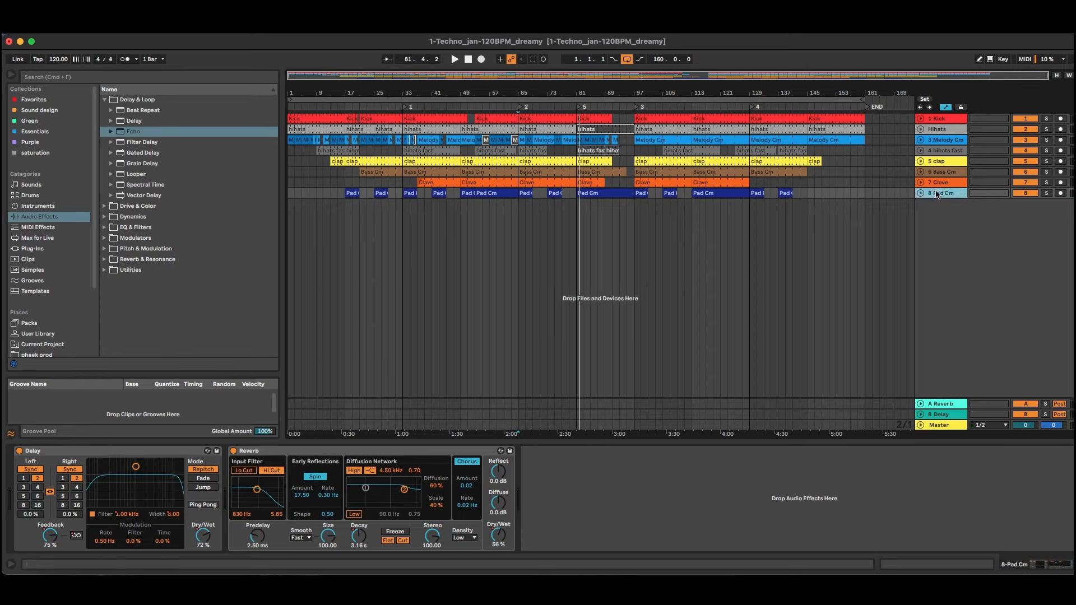